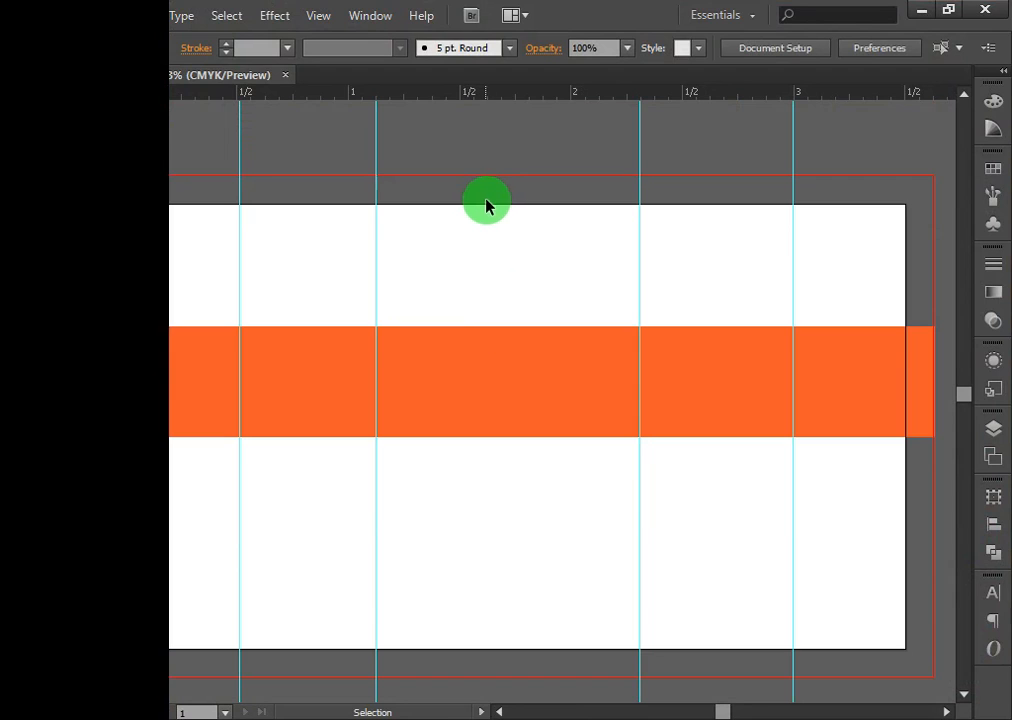
drag(187, 222, 926, 287)
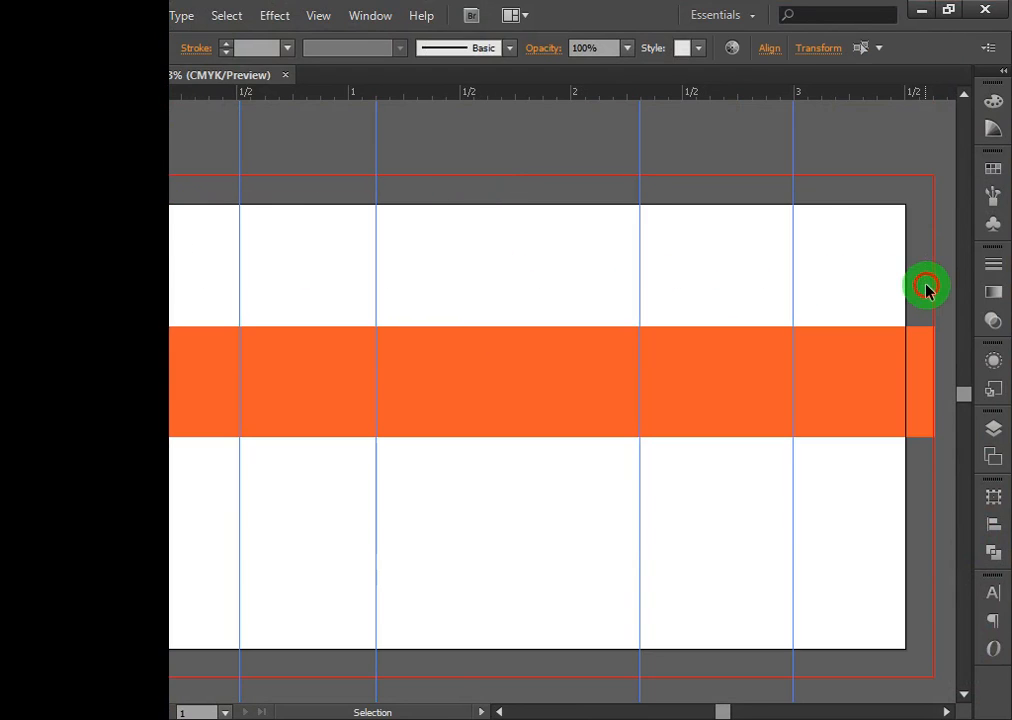
click(481, 280)
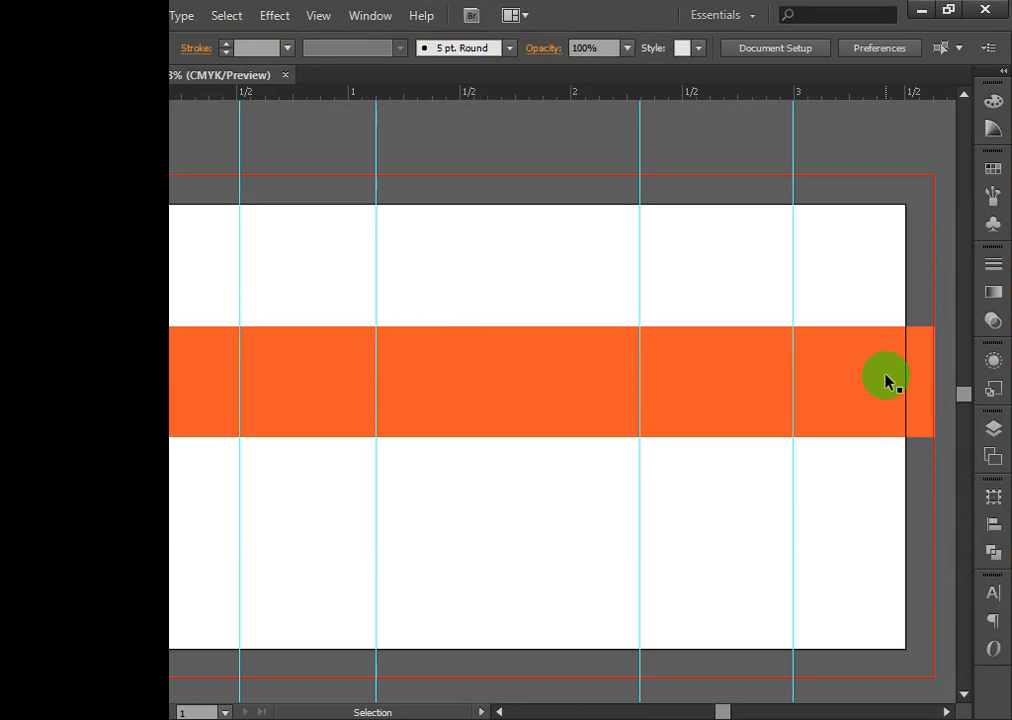
drag(190, 240, 906, 297)
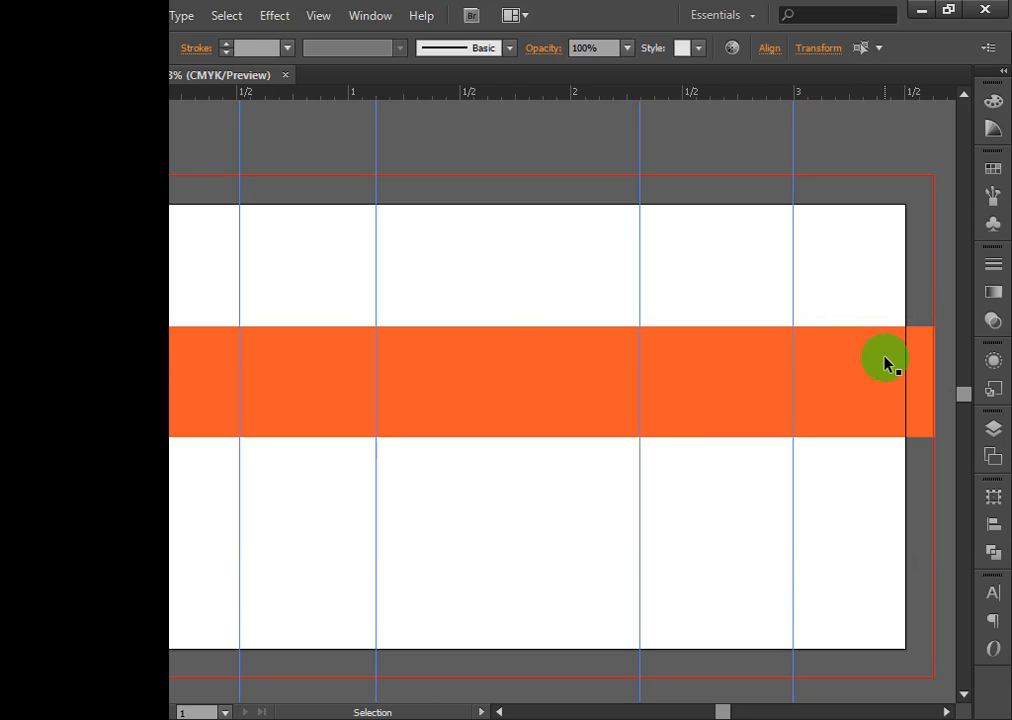
click(848, 262)
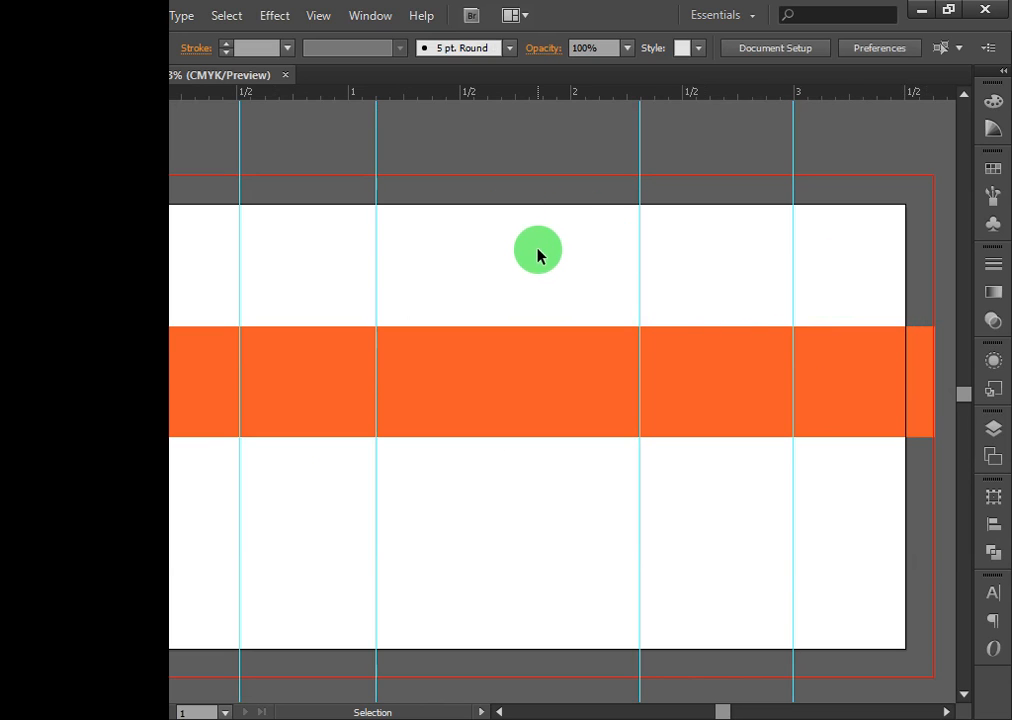
drag(172, 221, 864, 300)
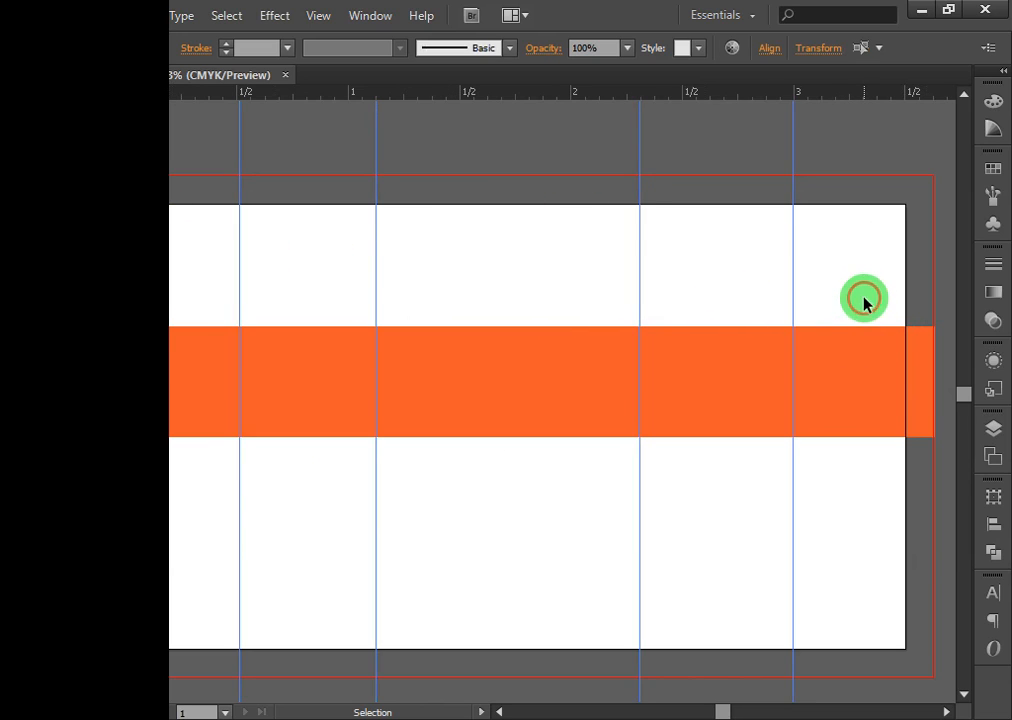
click(533, 245)
Place a vertical line at the centre of the orange band and distribute the vertical lines evenly by their left edges.
drag(84, 282, 514, 287)
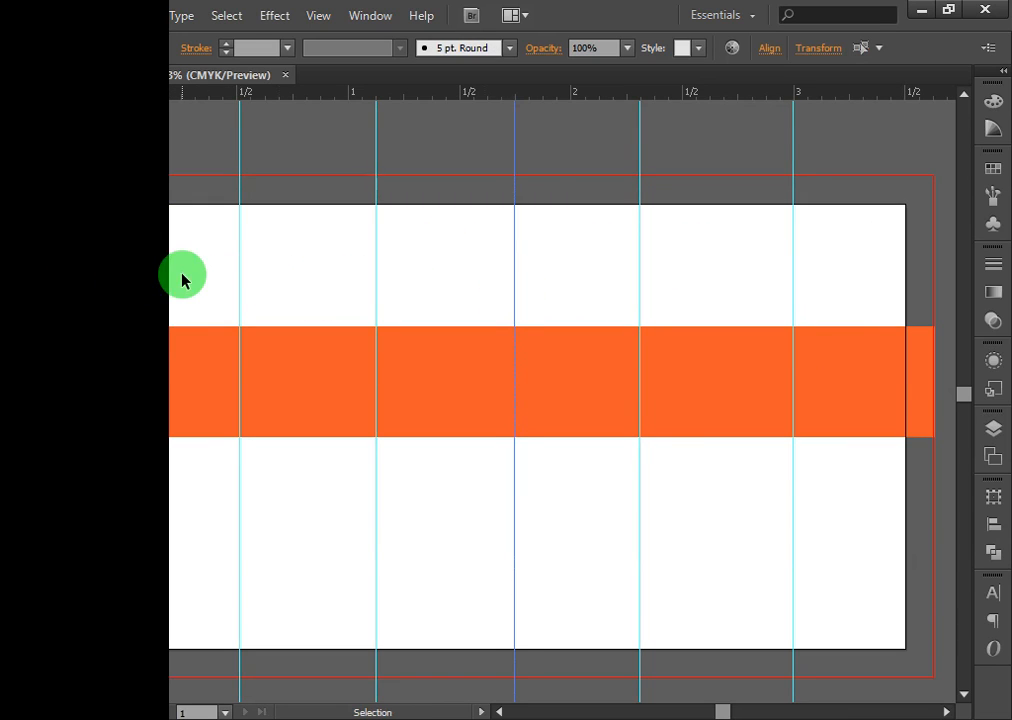
drag(163, 251, 866, 291)
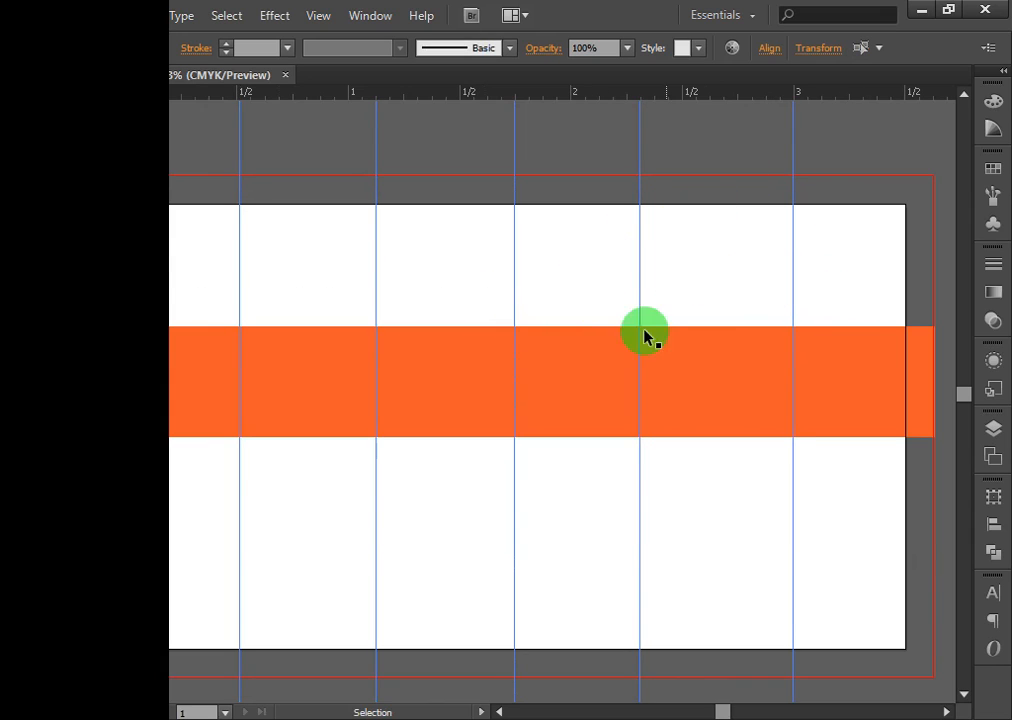
click(993, 523)
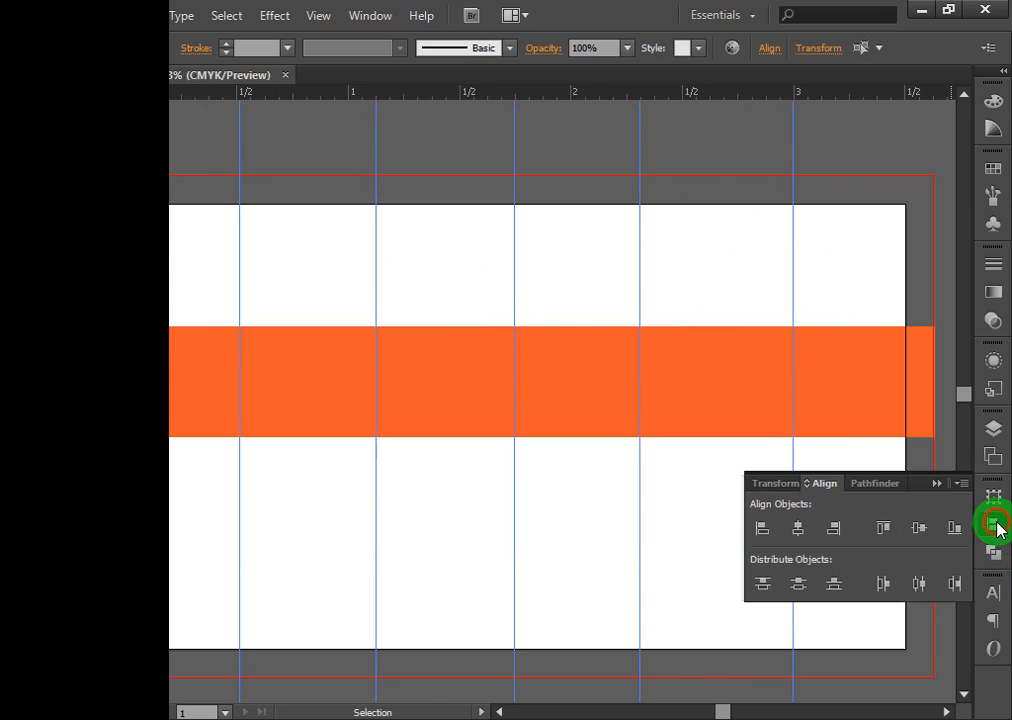
click(884, 585)
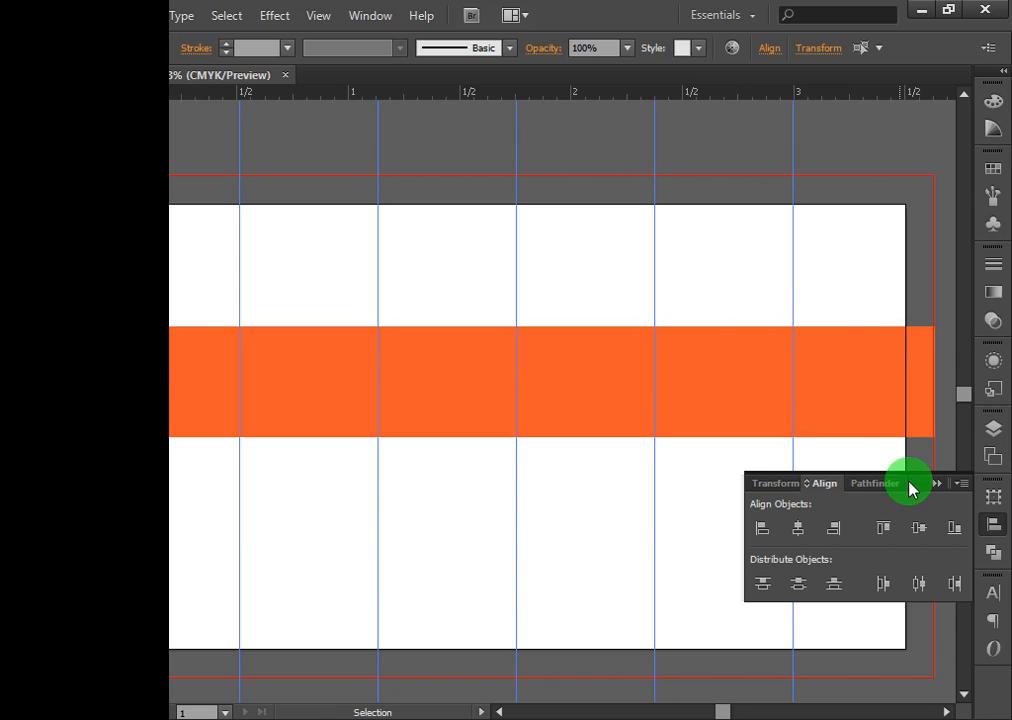
mouse_move(845, 247)
mouse_down()
mouse_move(804, 258)
mouse_move(204, 287)
mouse_up()
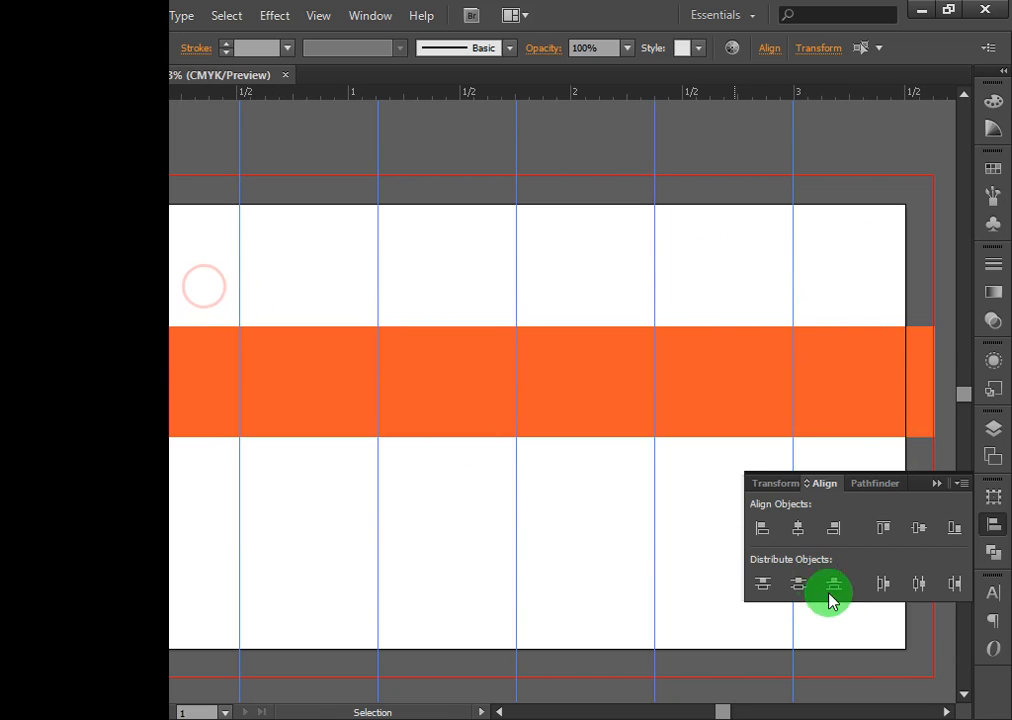
click(883, 583)
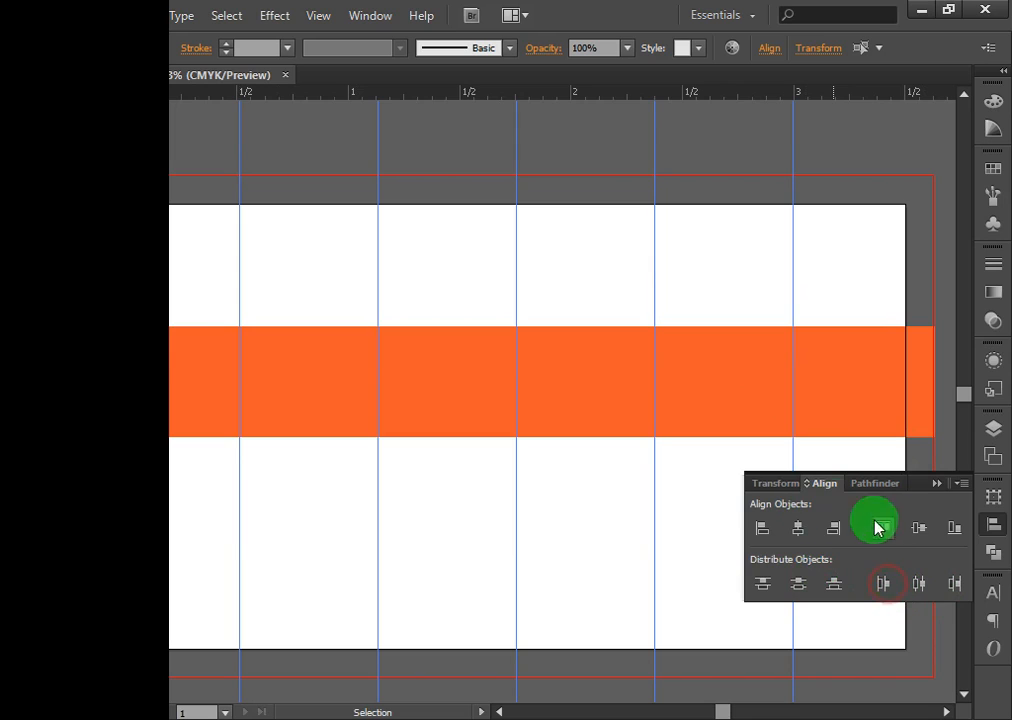
click(937, 484)
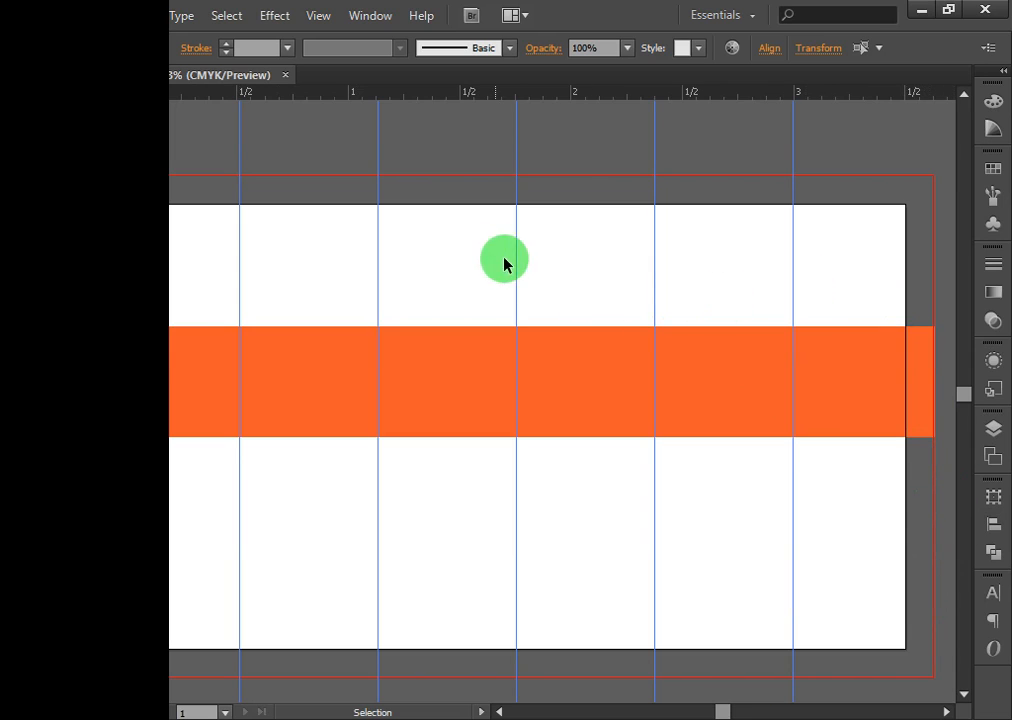
Delete the vertical line at the centre of the orange band.
drag(463, 251, 561, 281)
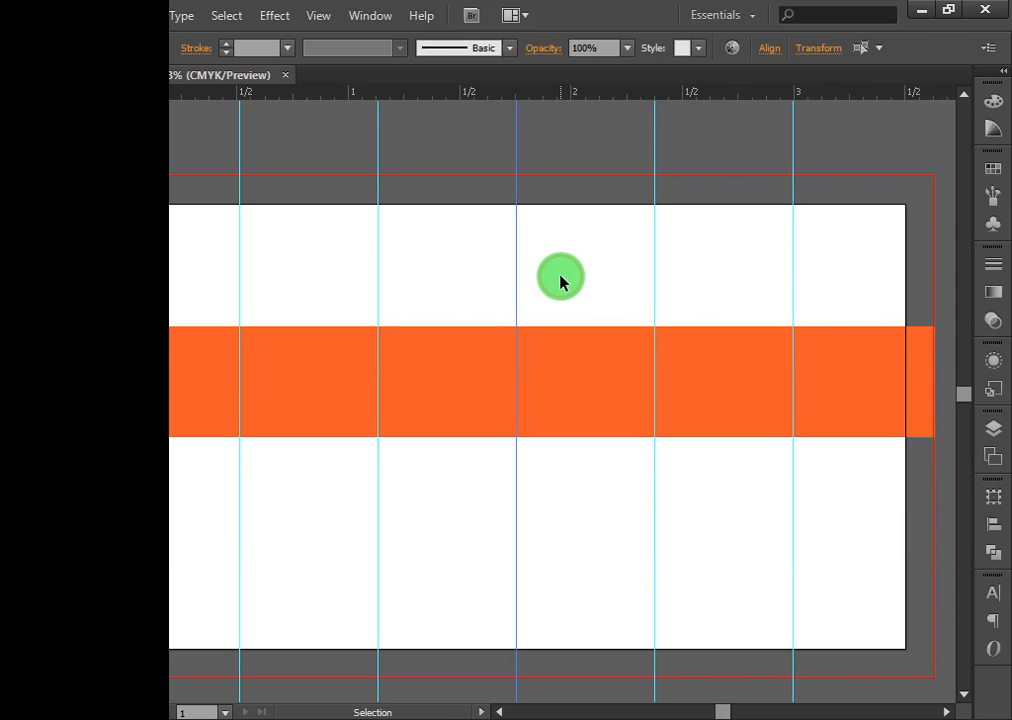
key(Delete)
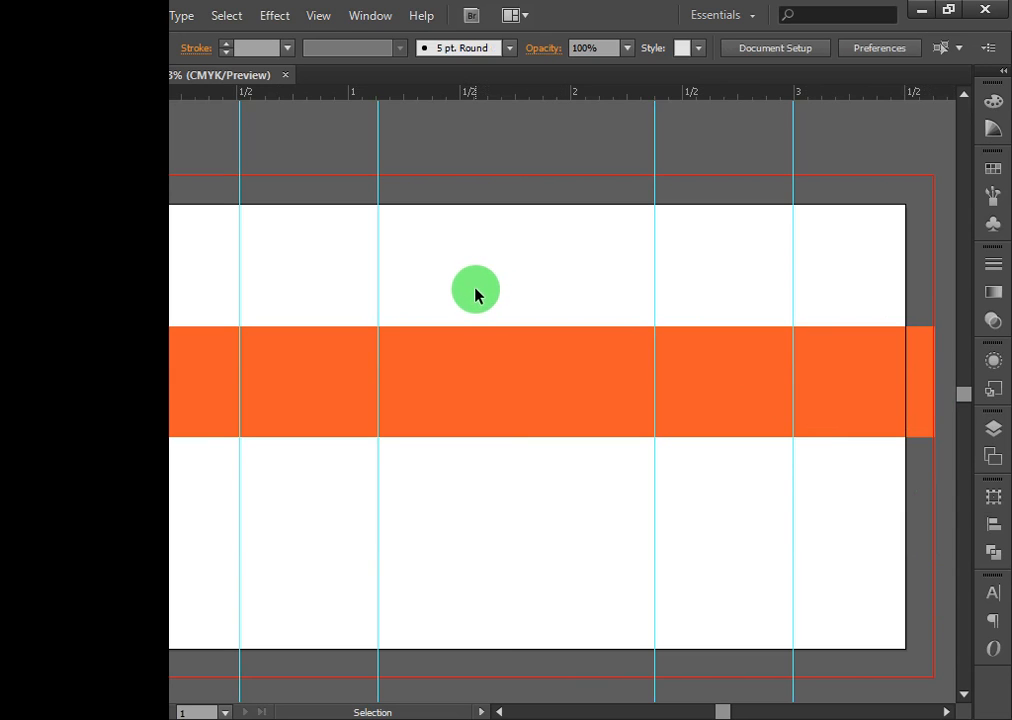
drag(159, 250, 883, 296)
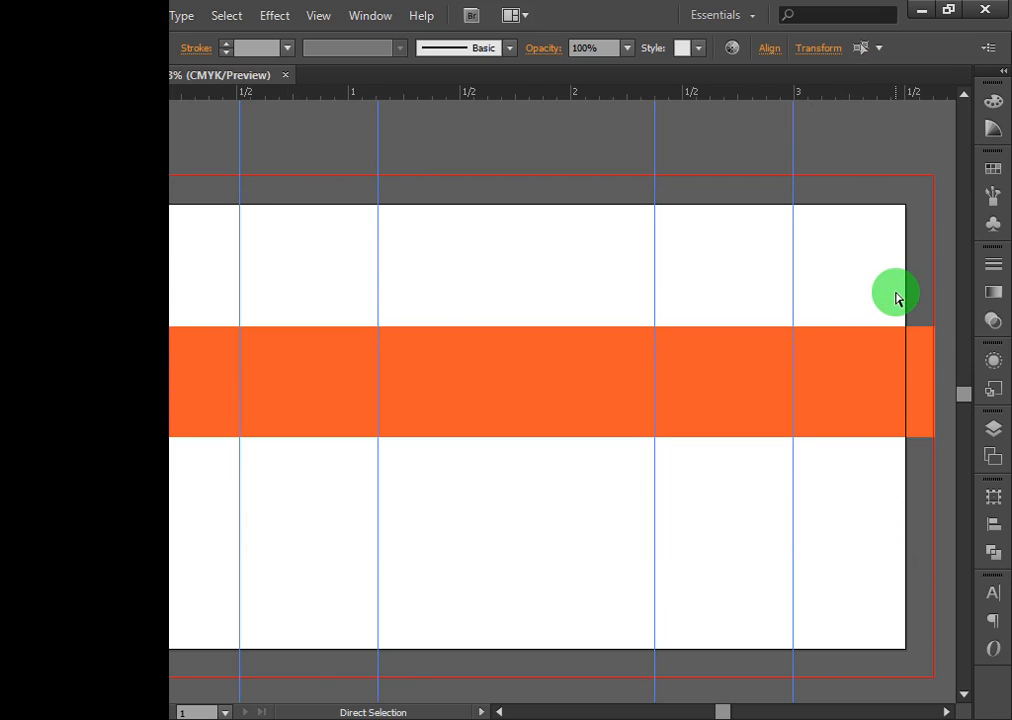
click(208, 263)
drag(165, 248, 848, 550)
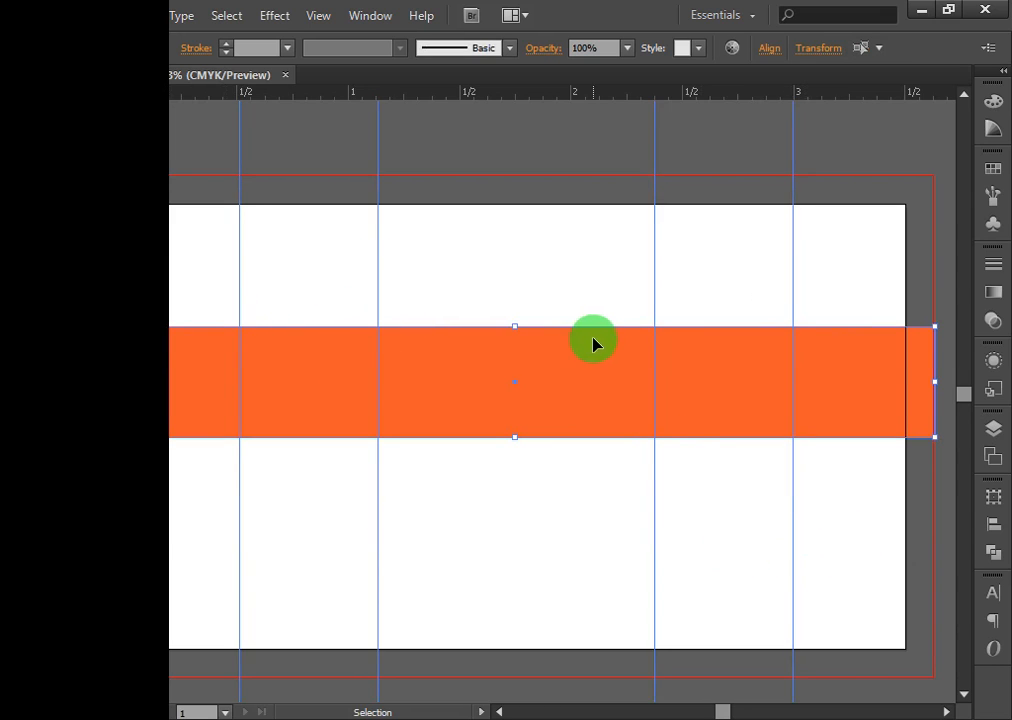
click(578, 243)
click(520, 350)
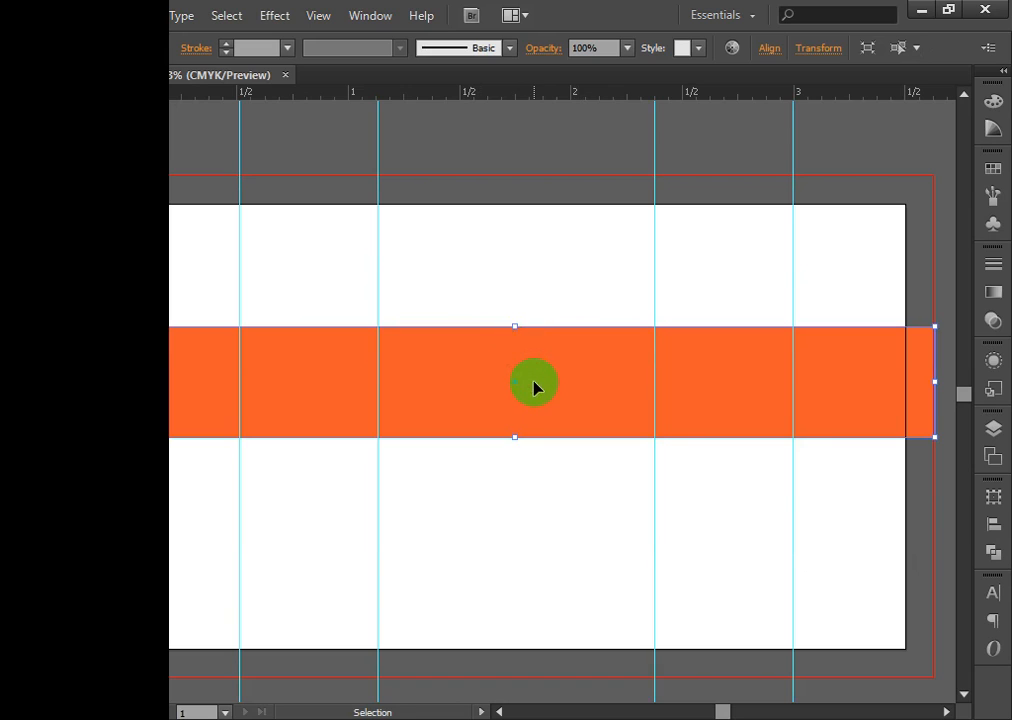
key(a)
key(v)
key(a)
key(Delete)
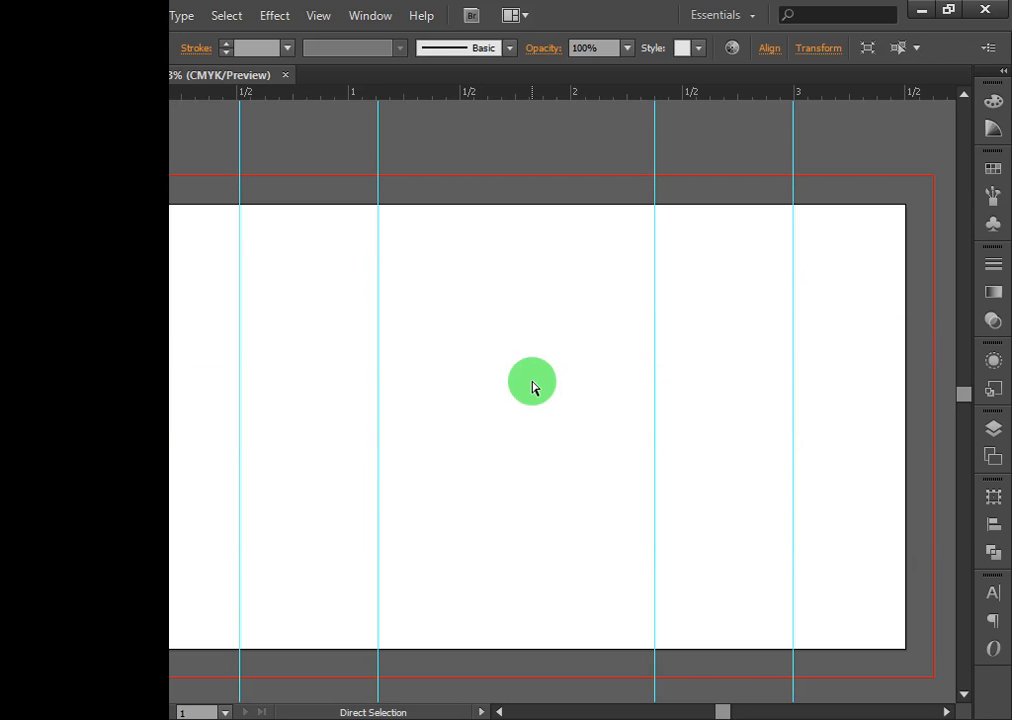
key(ctrl+0)
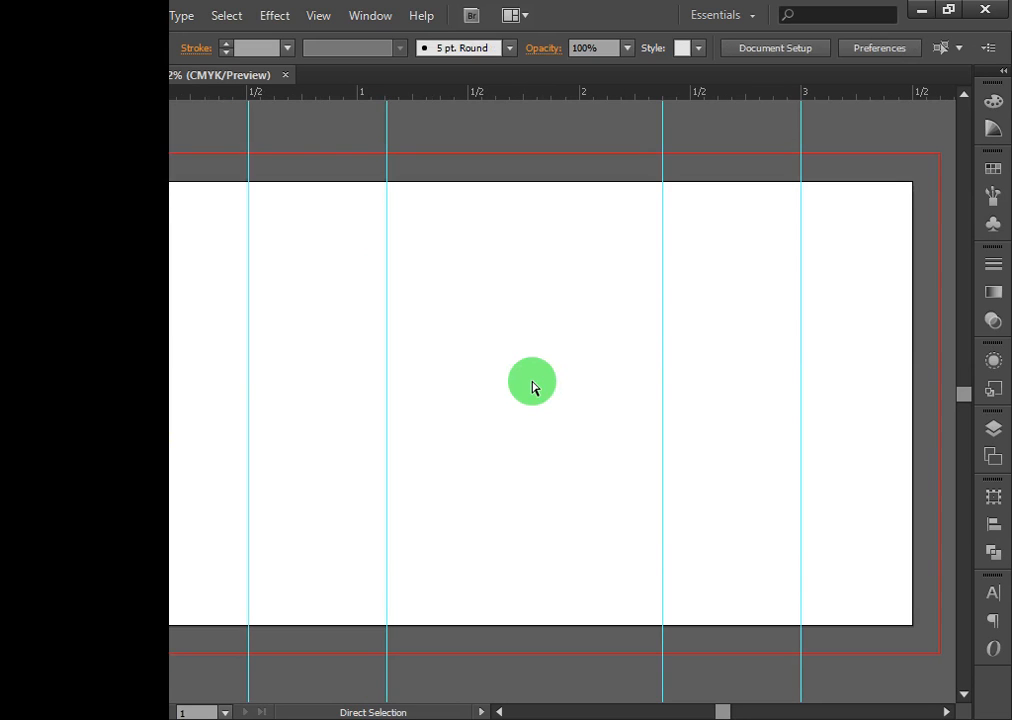
key(v)
key(ctrl+z)
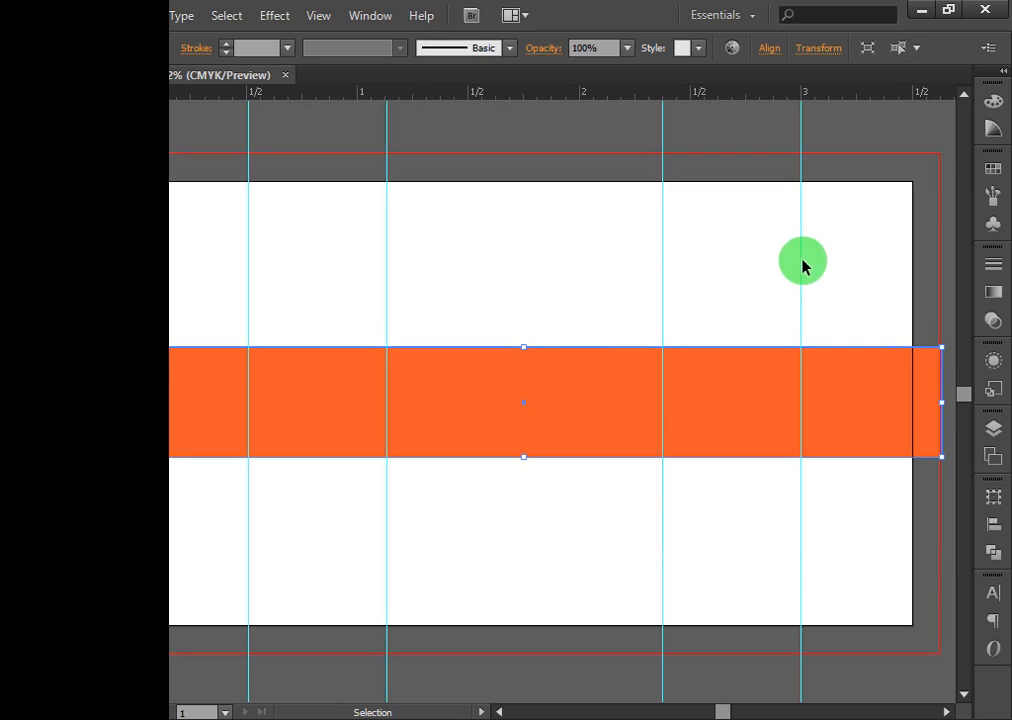
click(936, 139)
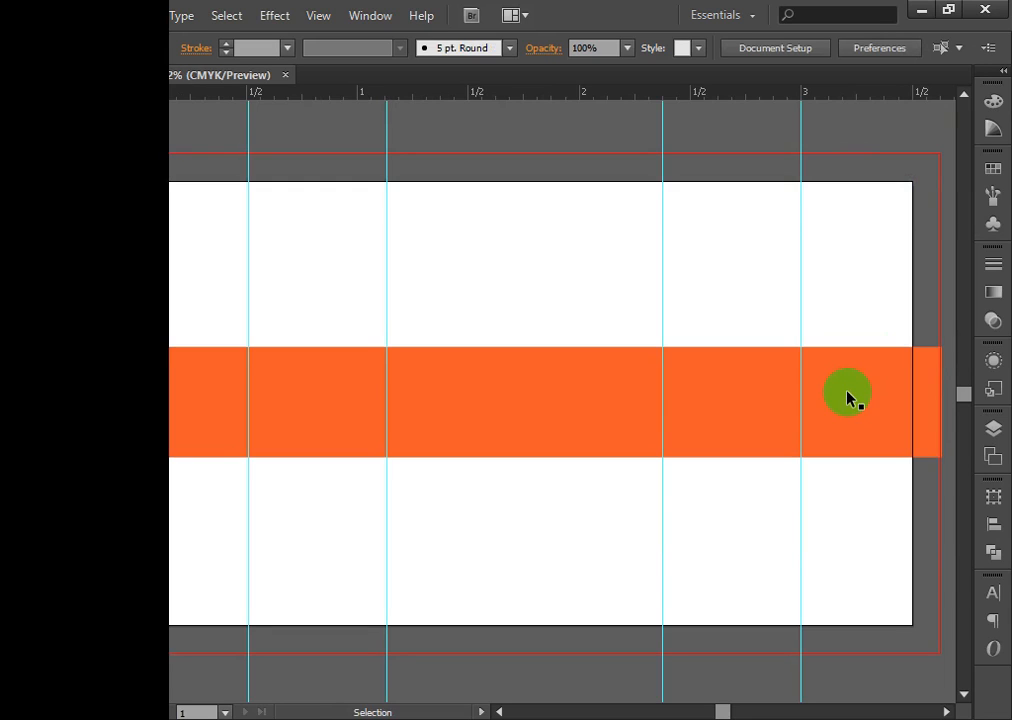
click(530, 250)
drag(190, 235, 882, 290)
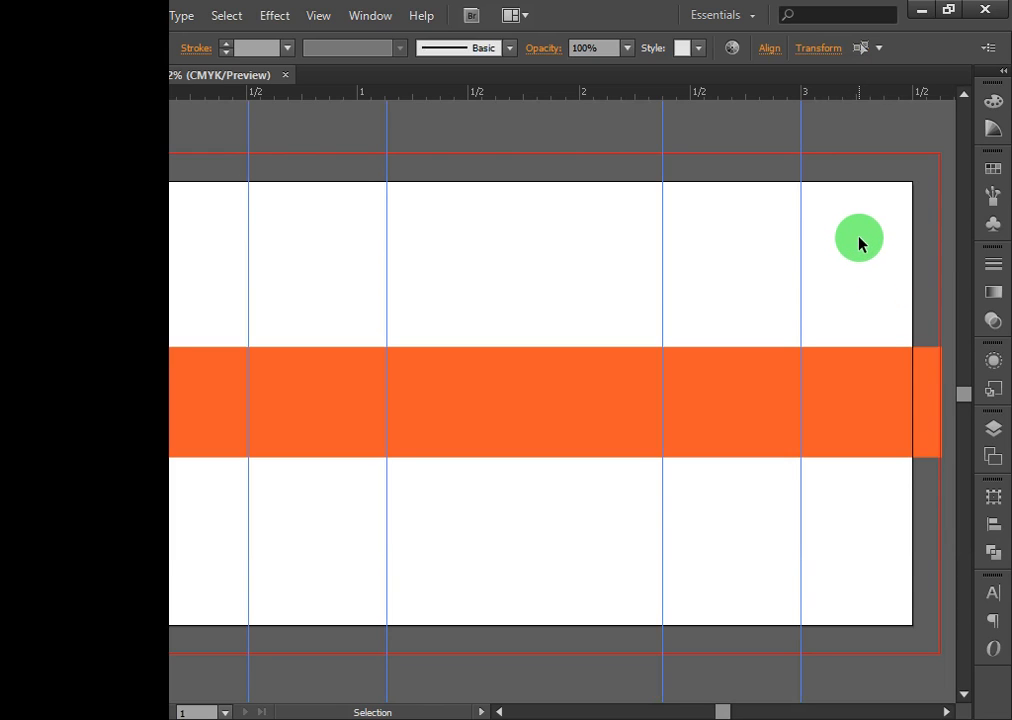
click(858, 243)
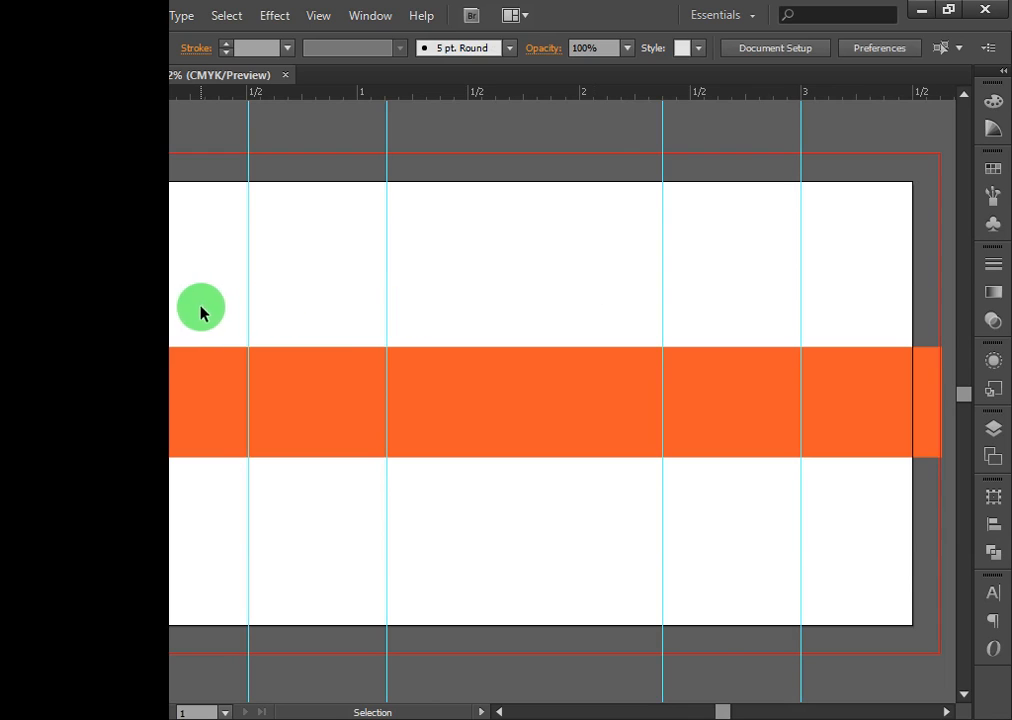
Split the orange band along the four vertical lines with the Pathfinder Divide operation.
drag(190, 315, 881, 486)
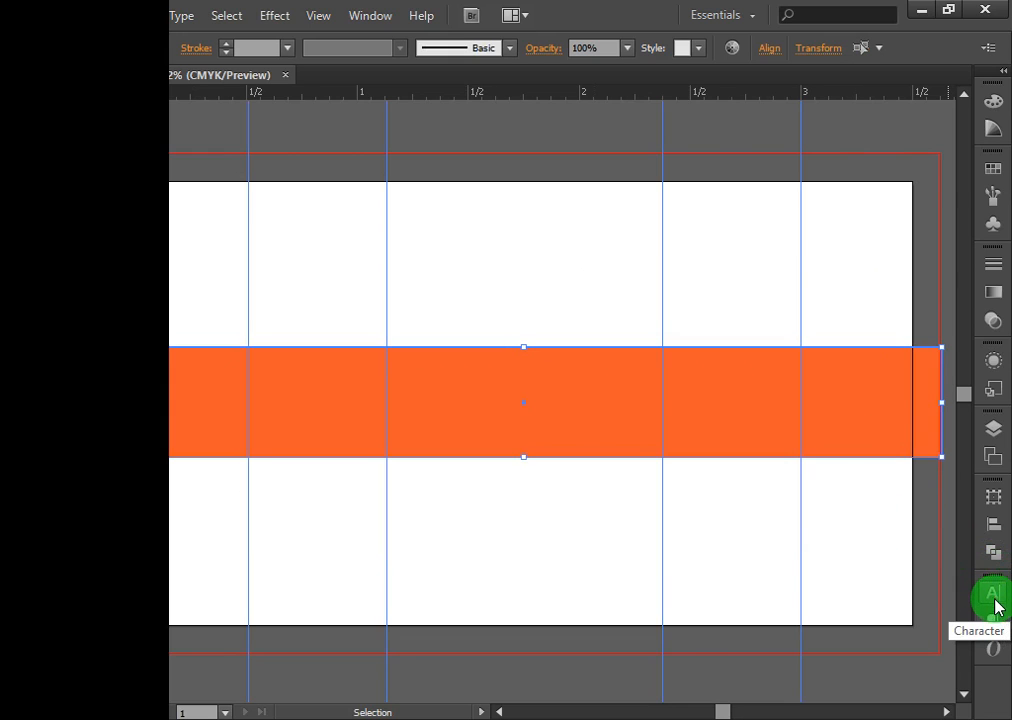
click(998, 530)
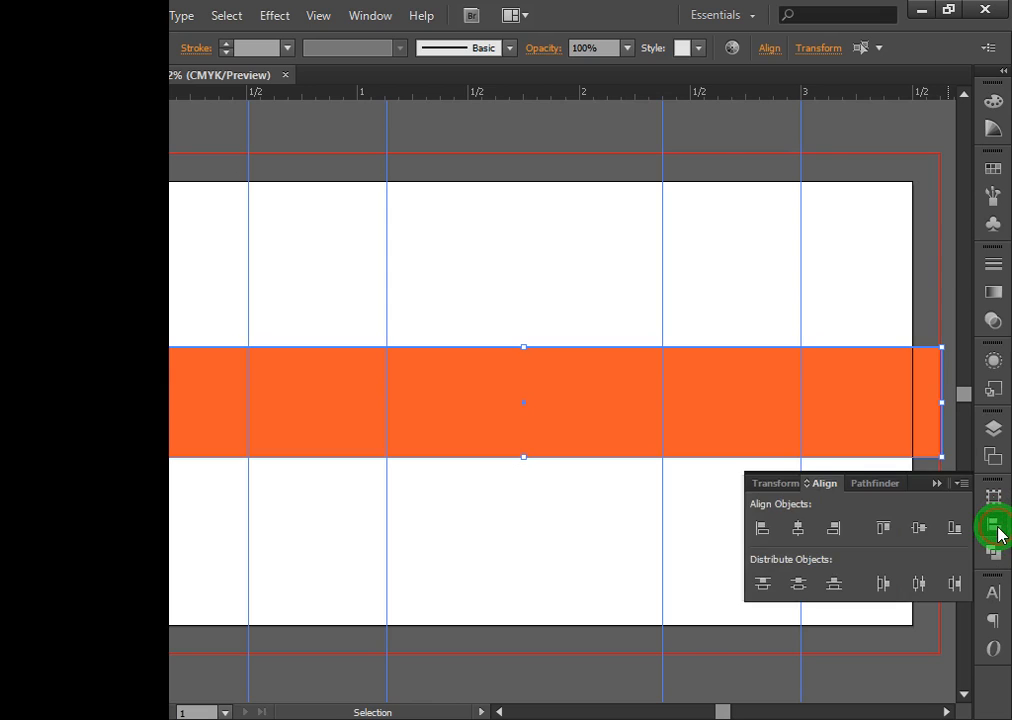
click(999, 533)
click(994, 555)
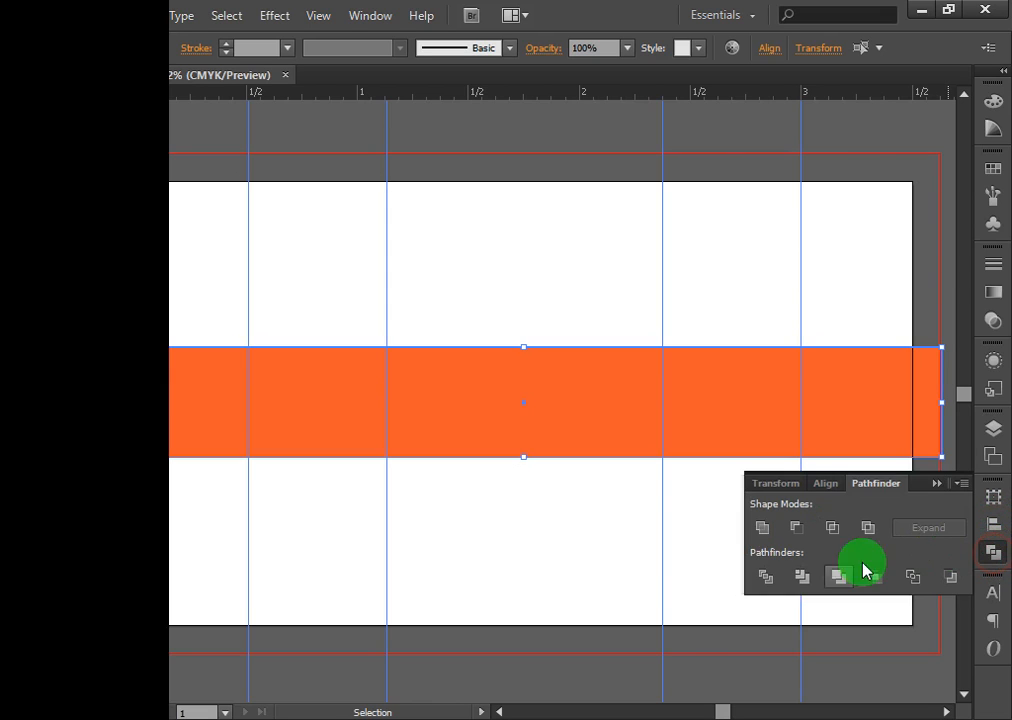
click(766, 578)
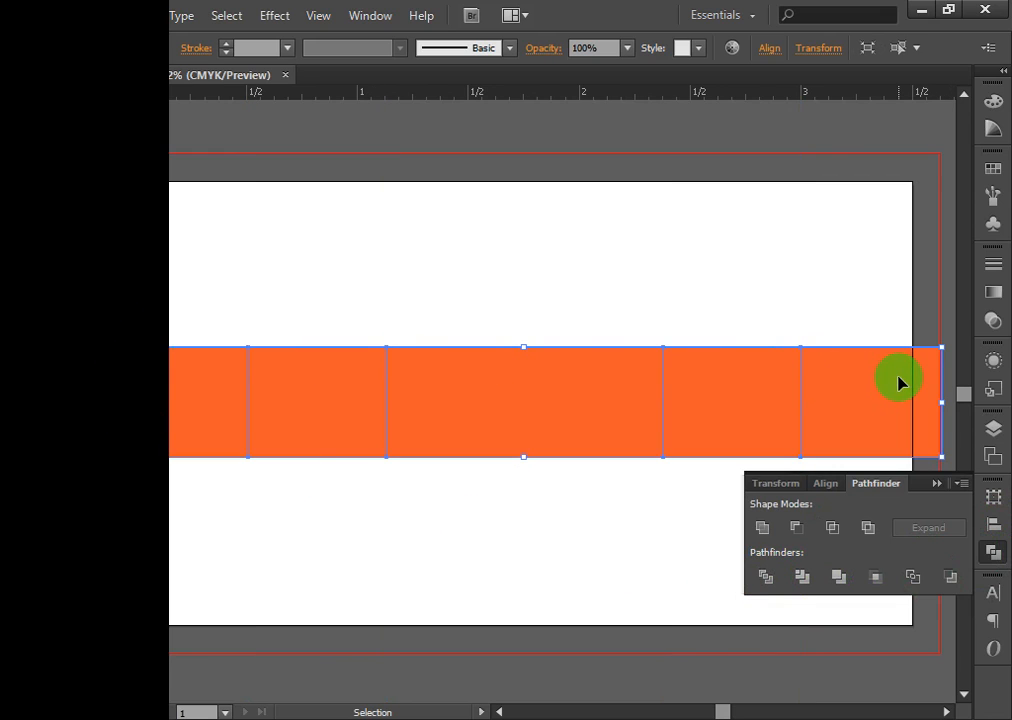
click(935, 485)
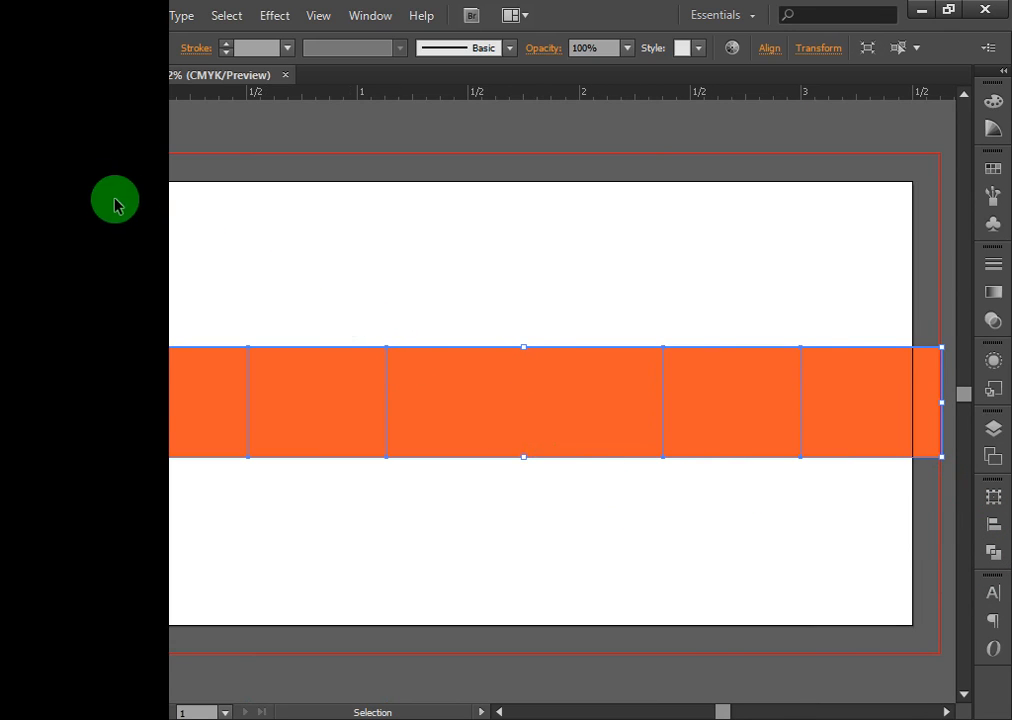
click(46, 104)
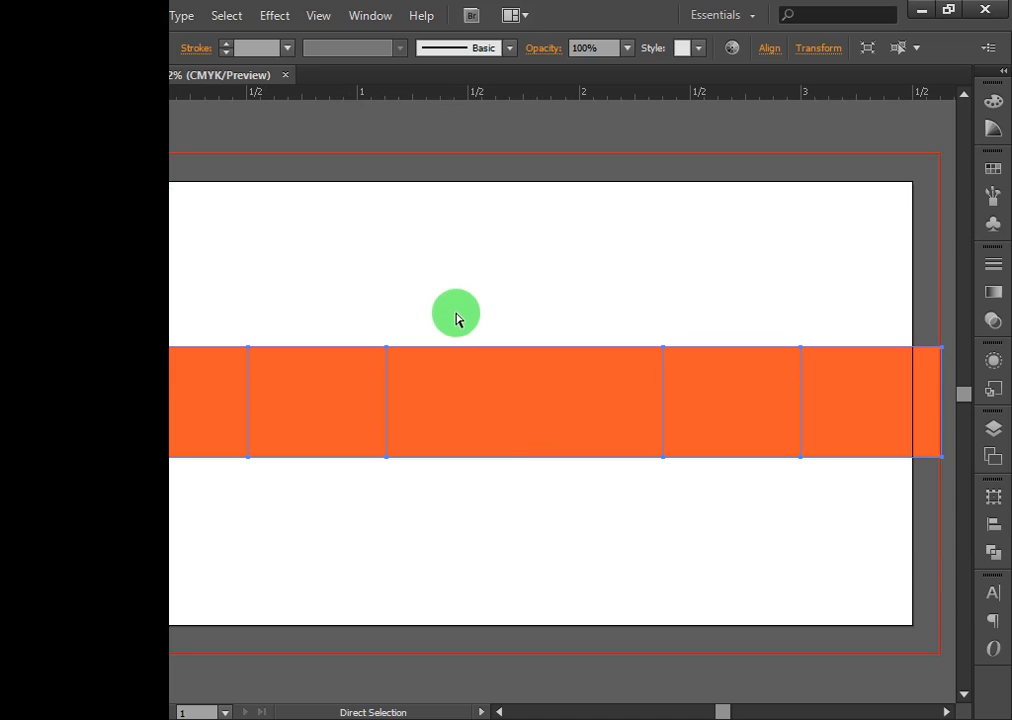
drag(456, 315, 583, 517)
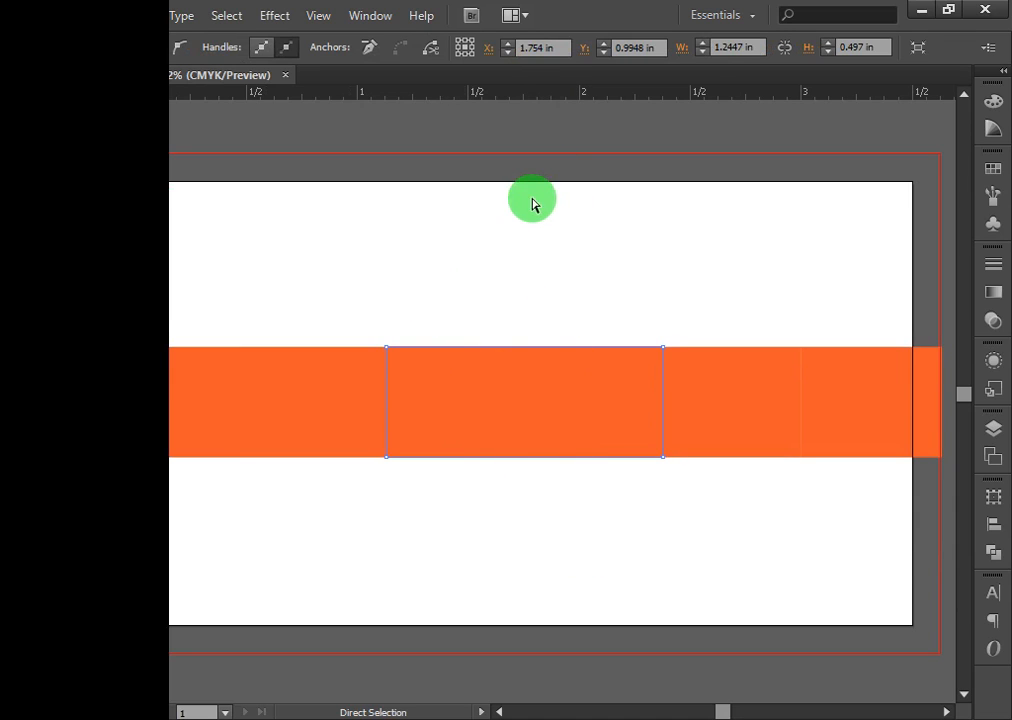
click(24, 102)
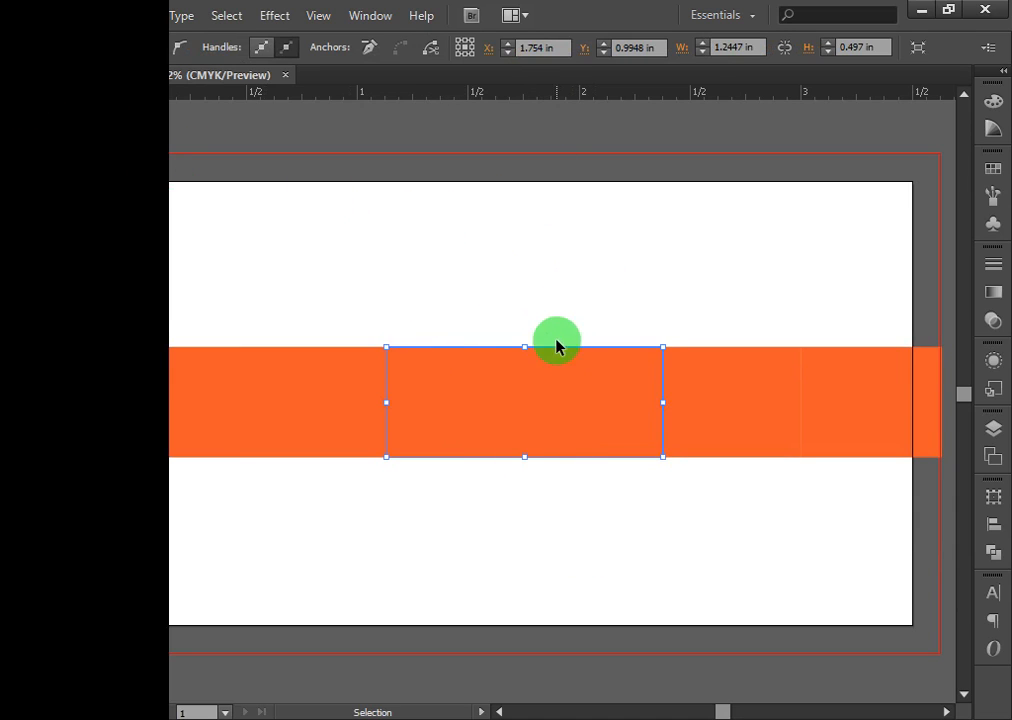
click(542, 260)
Ungroup the pieces of the divided orange band.
click(136, 375)
drag(136, 375, 619, 521)
key(space)
drag(277, 483, 741, 461)
right_click(530, 364)
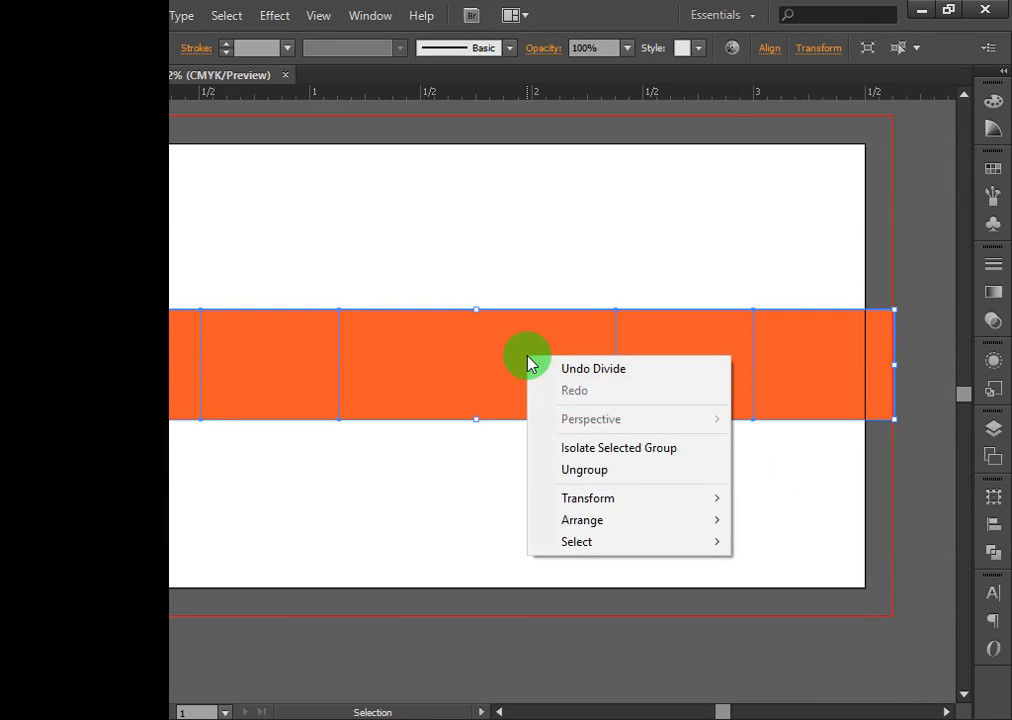
click(615, 470)
Move the wide middle piece of the divided band up and slightly to the right, out of the row.
click(567, 222)
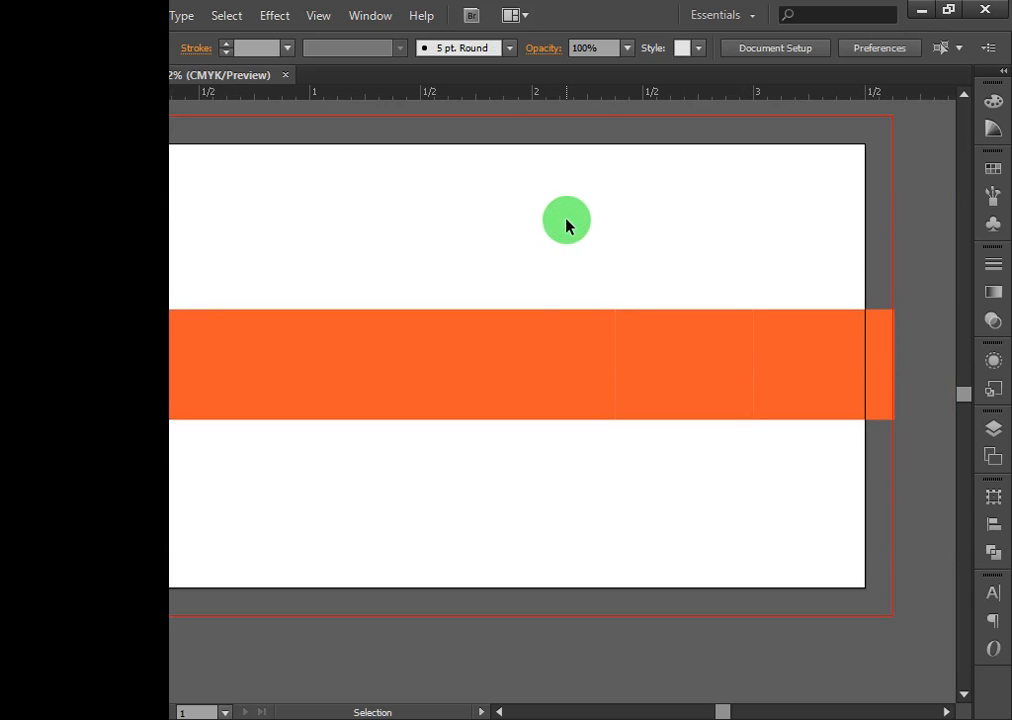
click(526, 336)
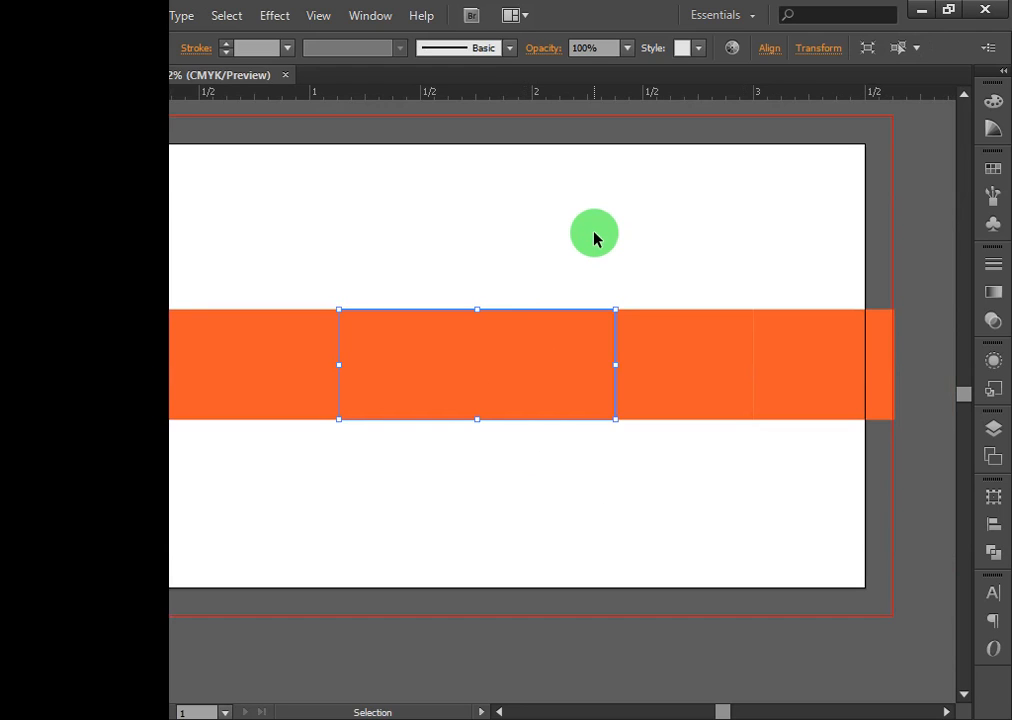
drag(526, 355, 573, 270)
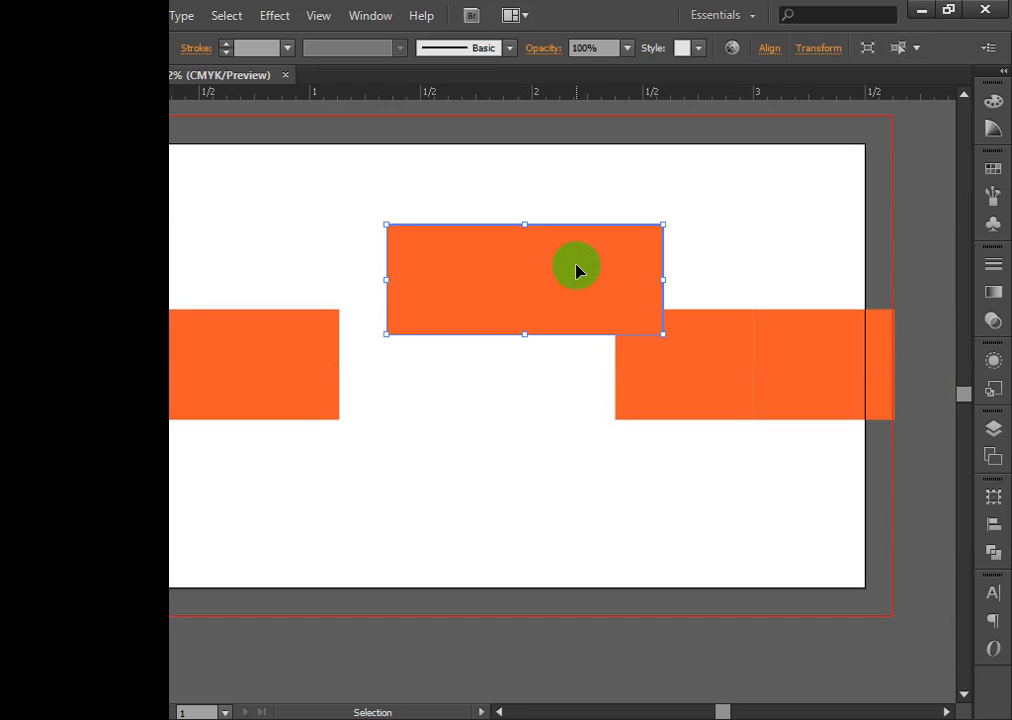
Undo the last move of the wide middle piece of the orange band.
key(ctrl+z)
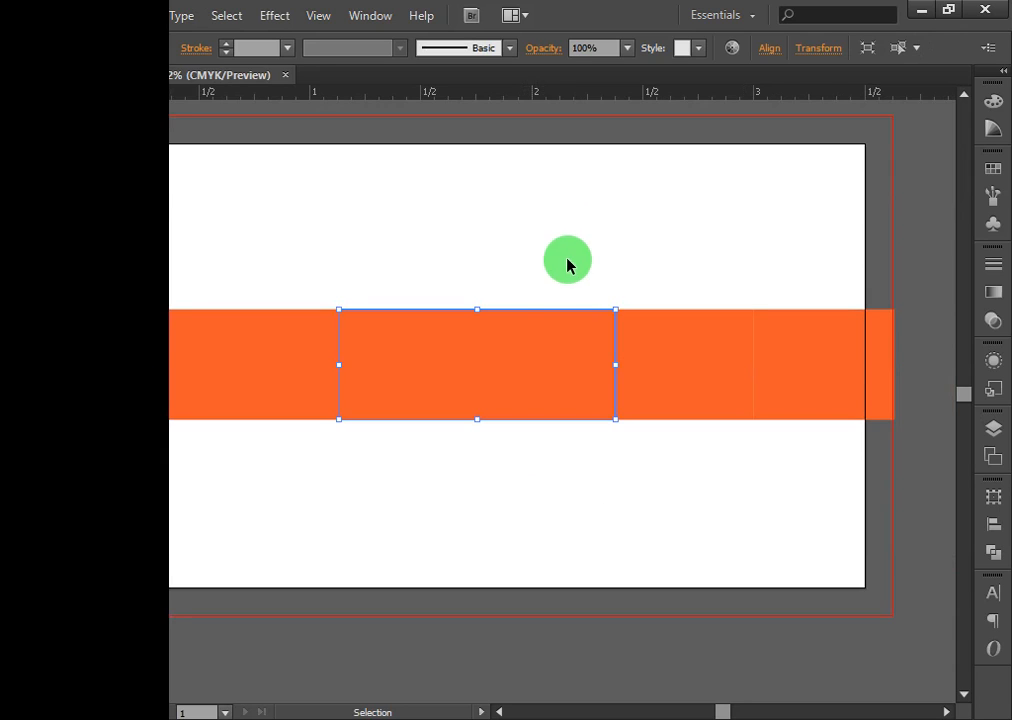
key(a)
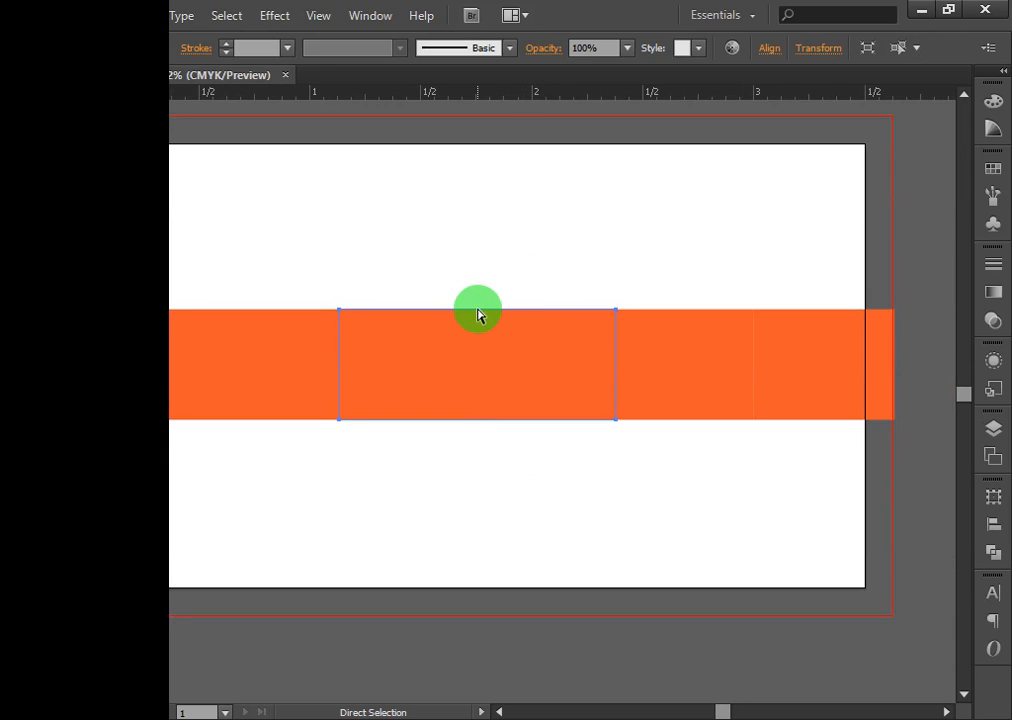
key(v)
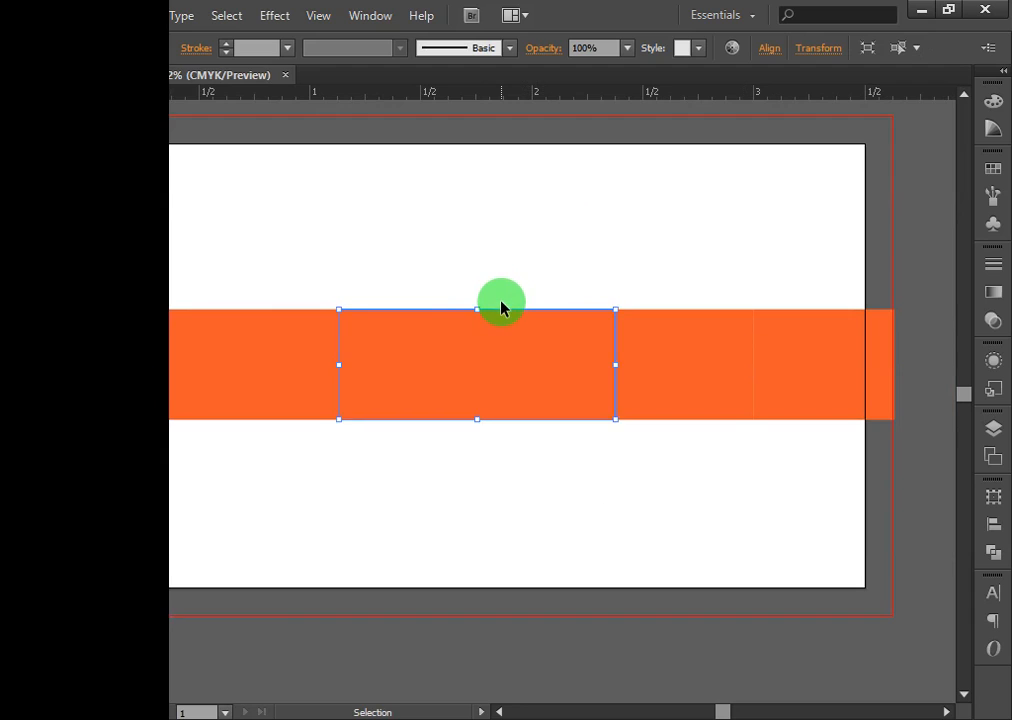
key(a)
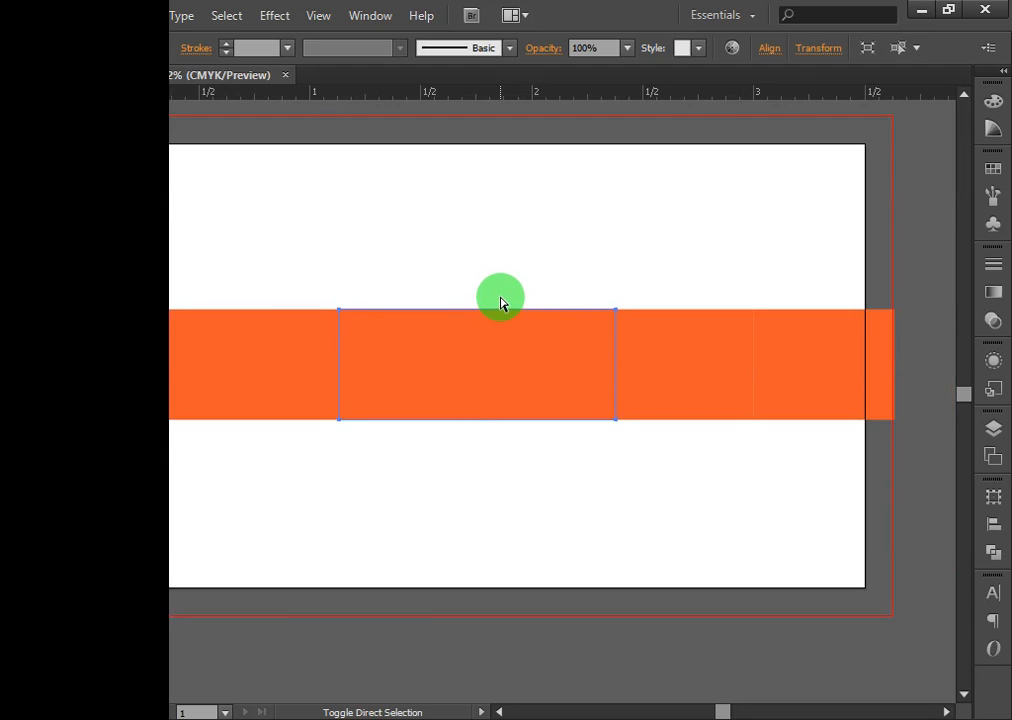
key(v)
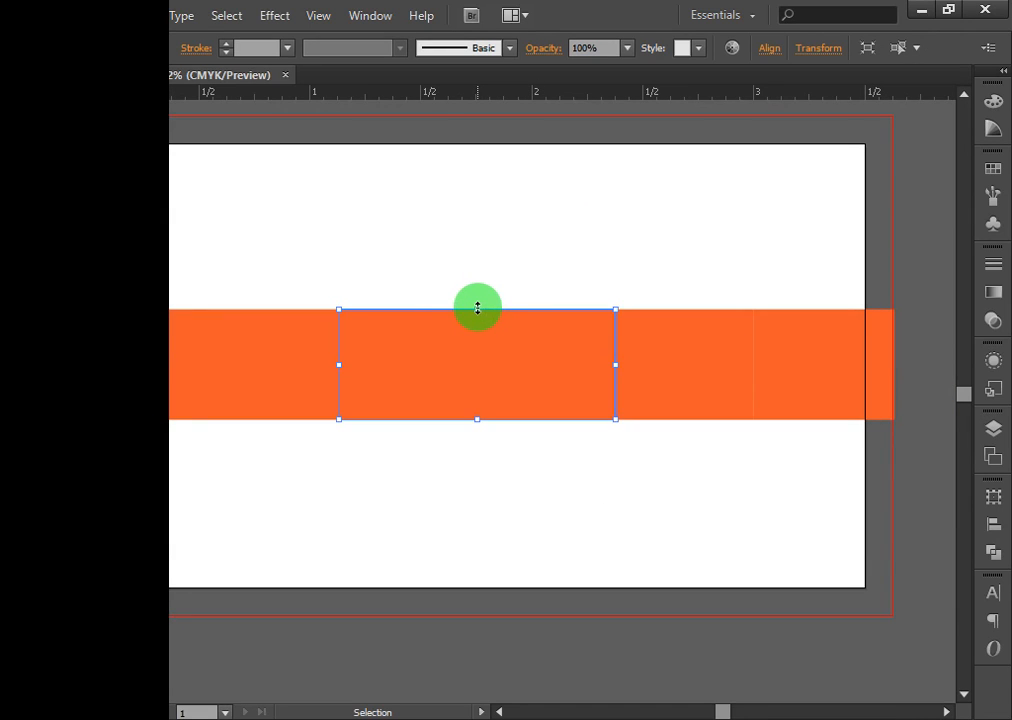
Stretch the wide middle rectangle vertically about its centre until its ends reach about the upper and lower bleed lines.
drag(477, 309, 518, 216)
scroll(605, 459, down, 4)
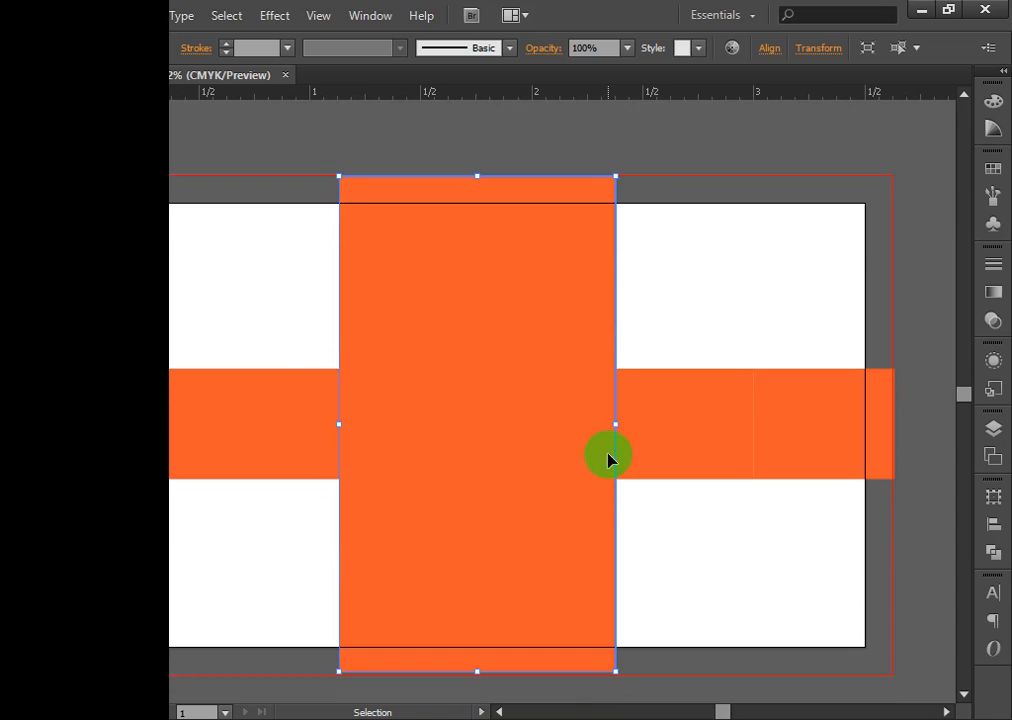
click(662, 339)
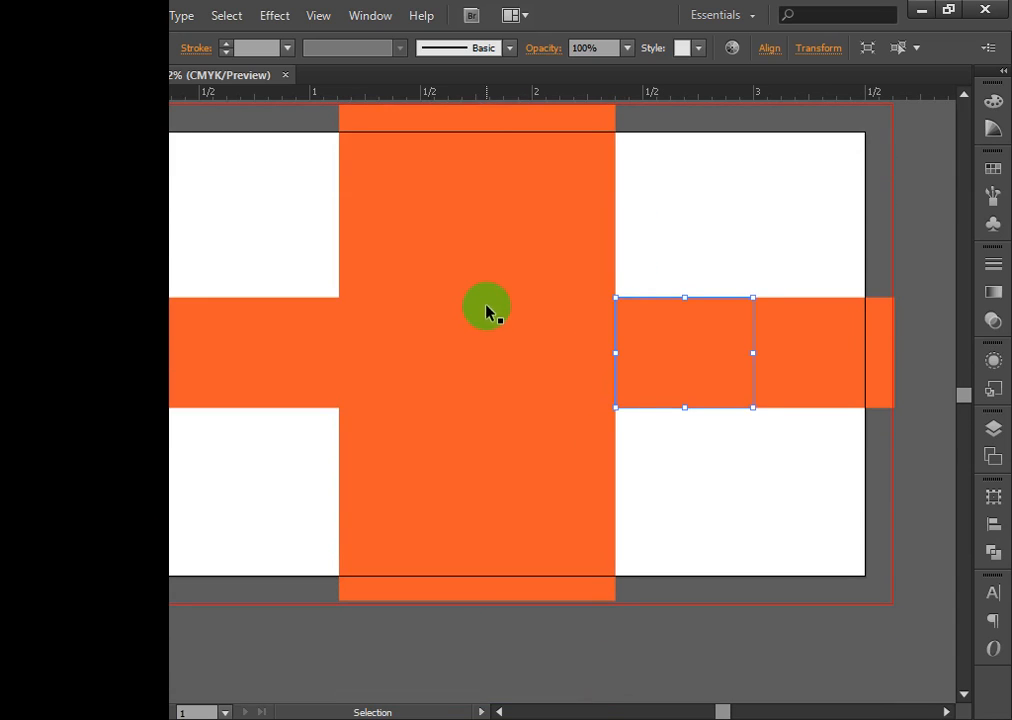
click(517, 255)
key(a)
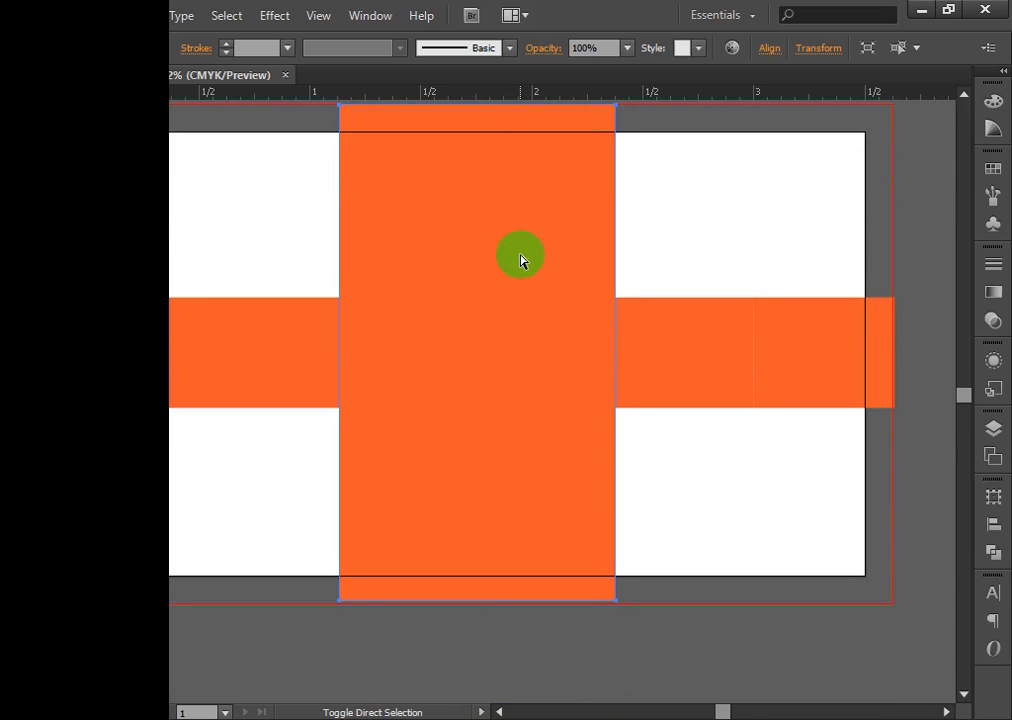
key(v)
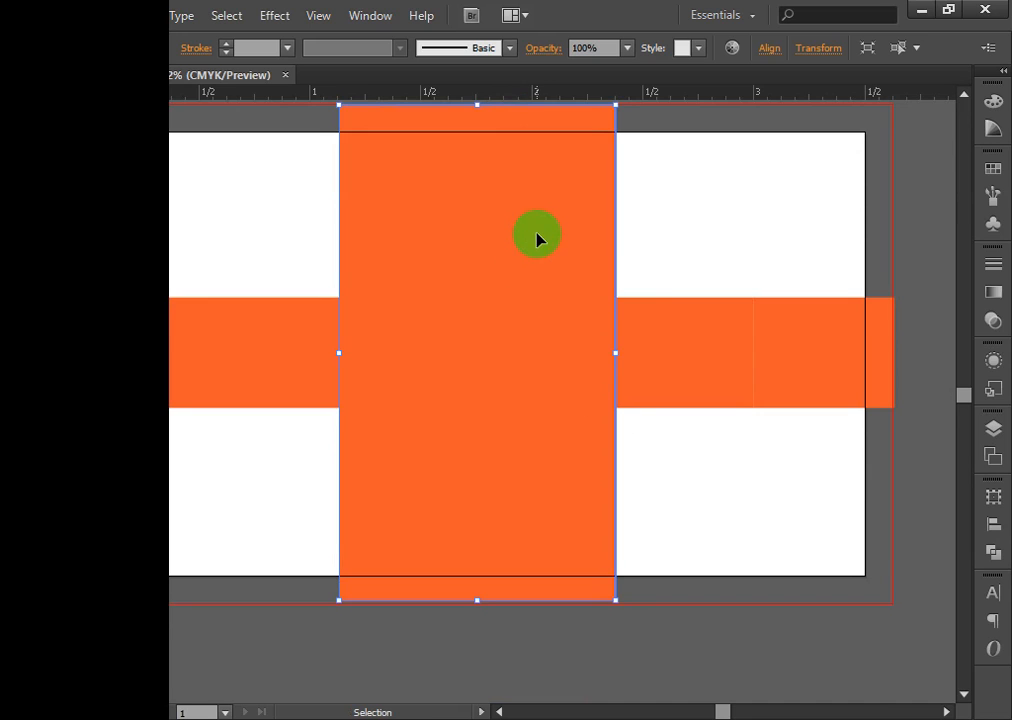
Examine how the tall rectangle and the band's middle piece overlap by selecting each of them in turn.
click(752, 213)
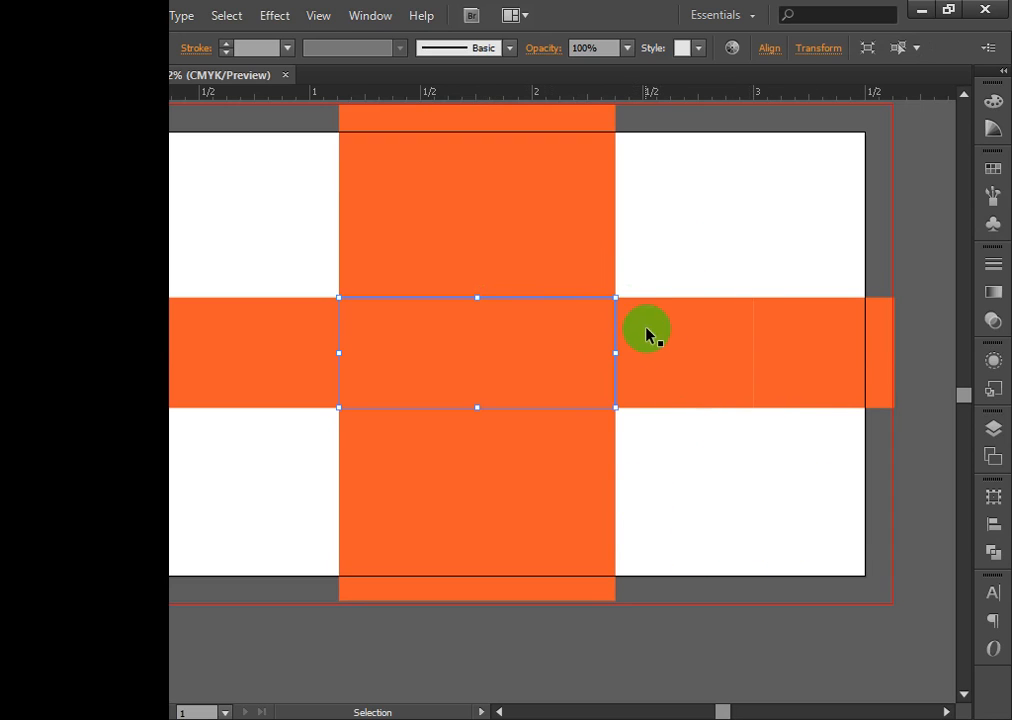
click(559, 251)
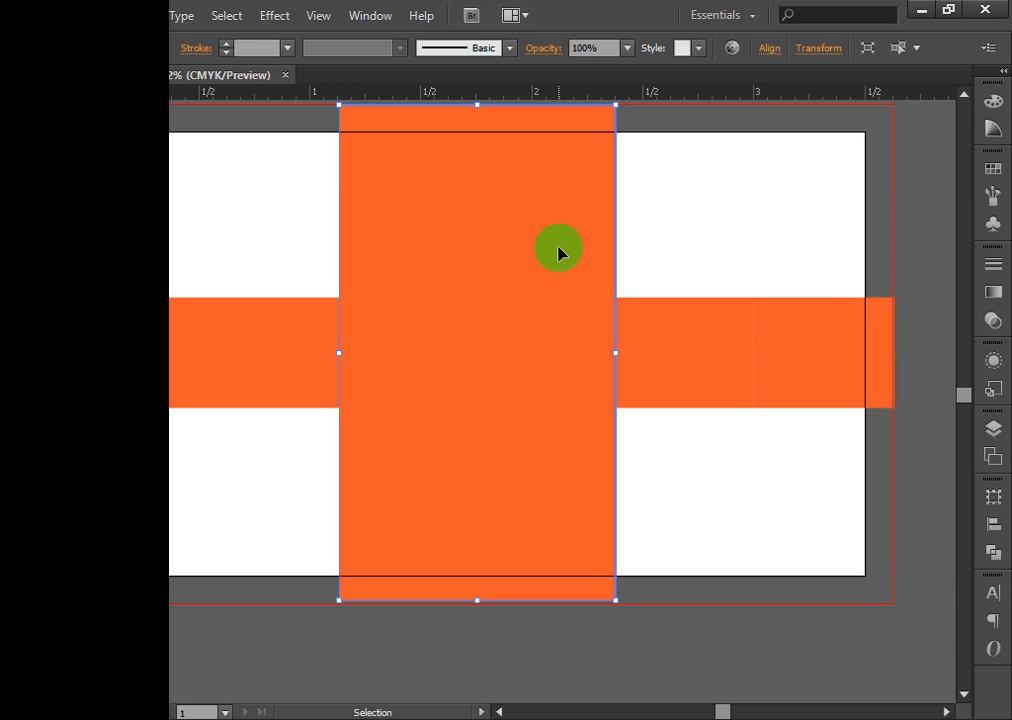
key(a)
key(ctrl+shift+a)
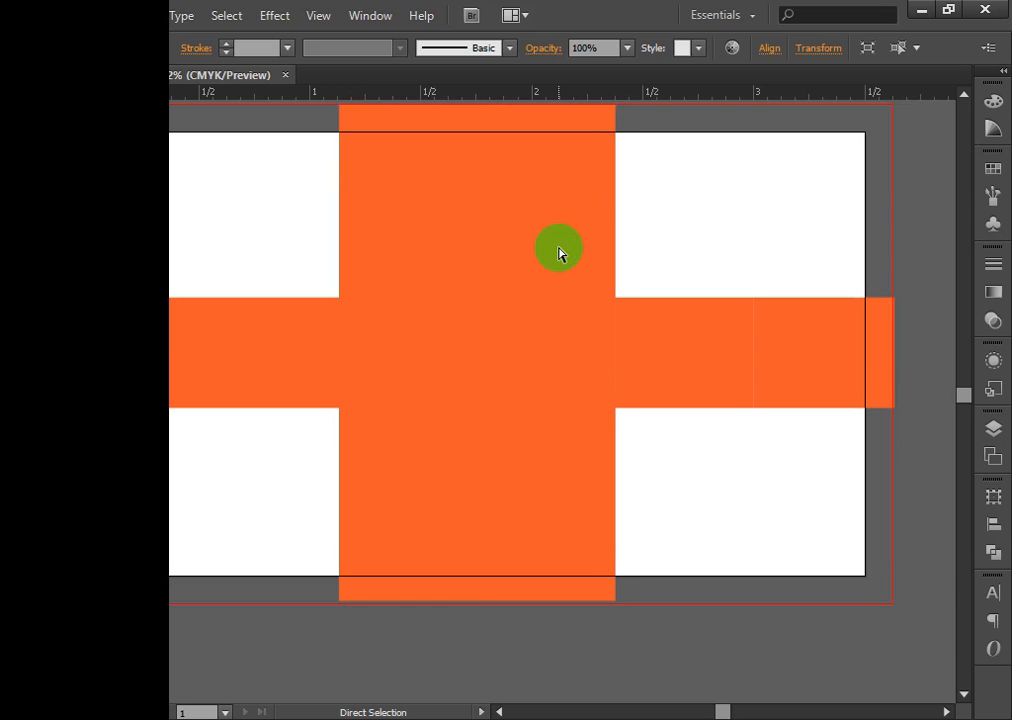
key(v)
click(563, 238)
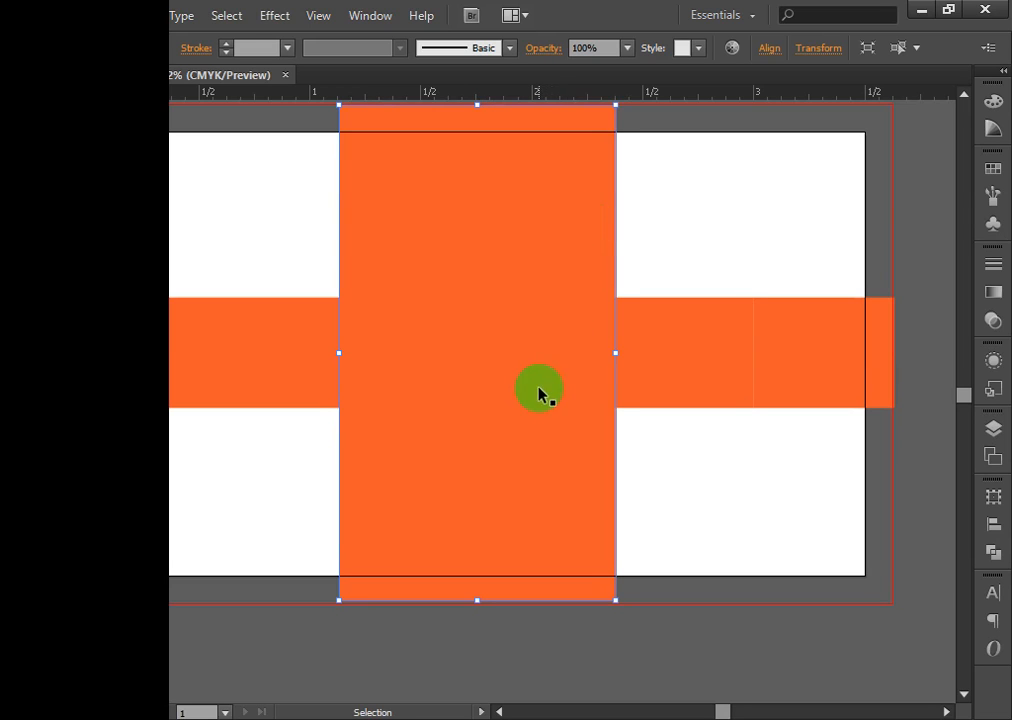
click(526, 350)
click(565, 199)
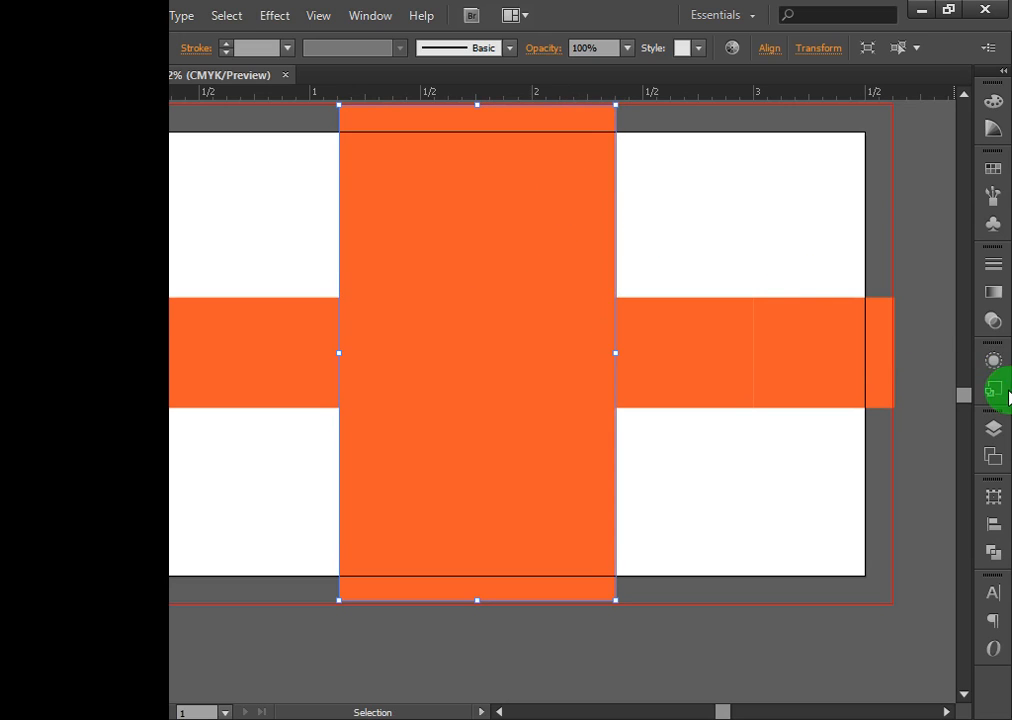
Hide the tall rectangle's path, the lowest object in Layer 1.
click(994, 432)
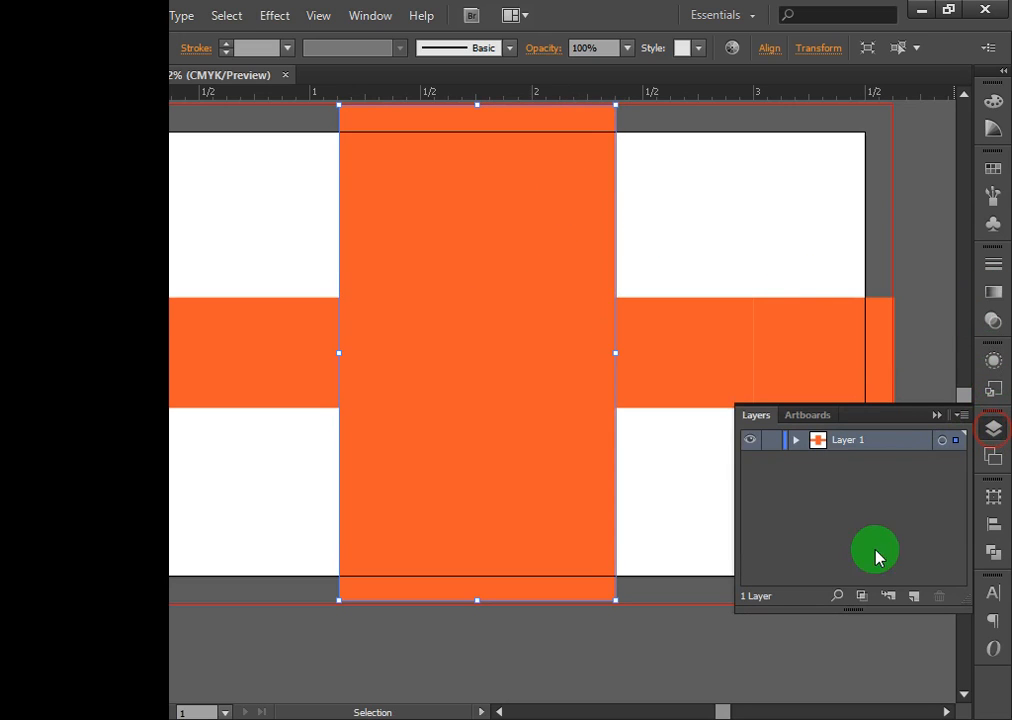
click(796, 441)
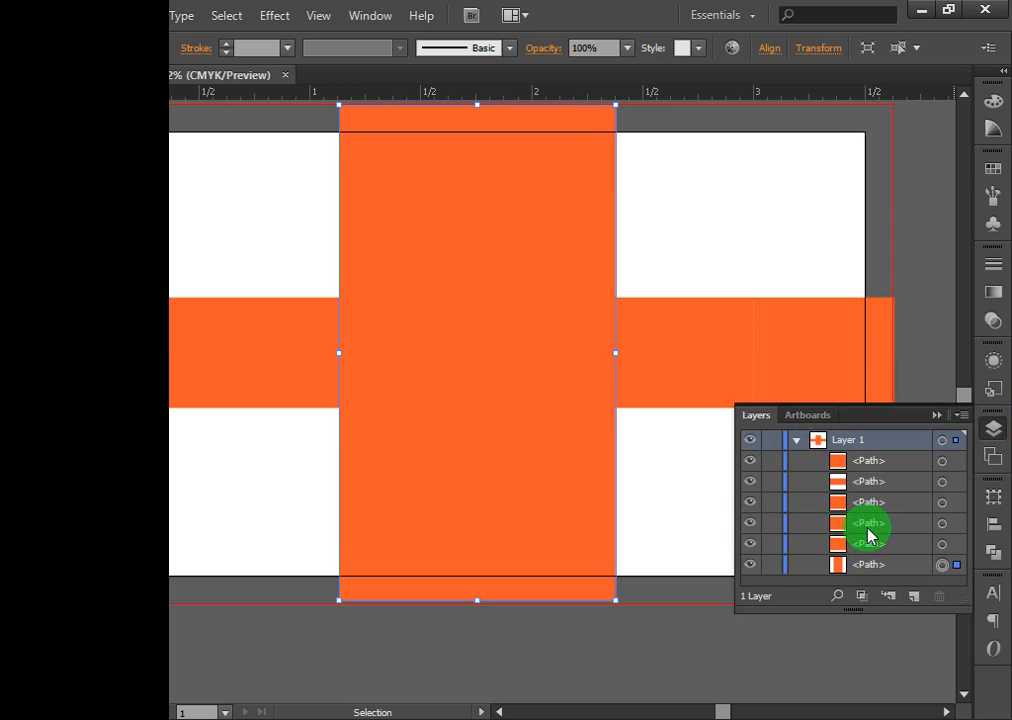
click(750, 565)
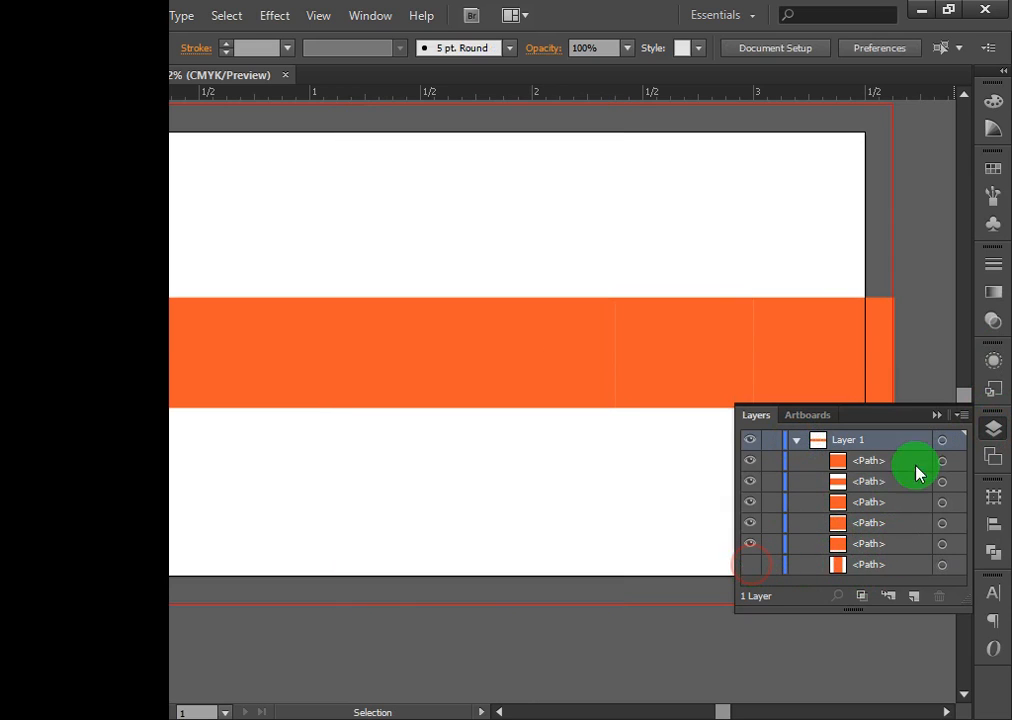
click(937, 414)
Inspect the divisions of the orange band by selecting its separate pieces one after another.
click(498, 338)
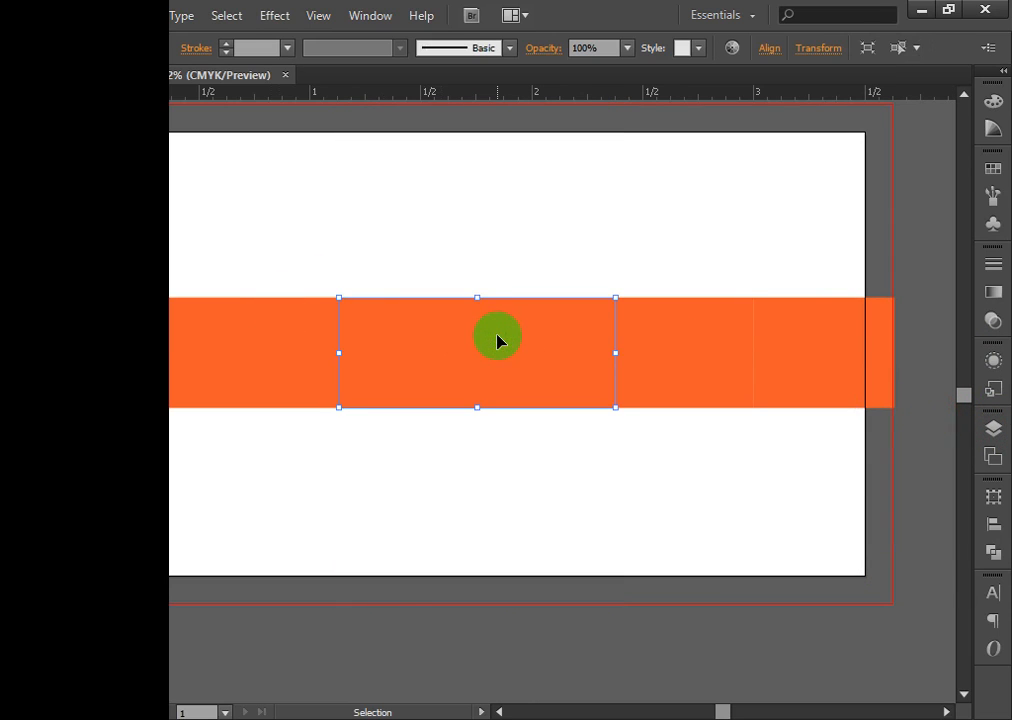
click(282, 346)
key(a)
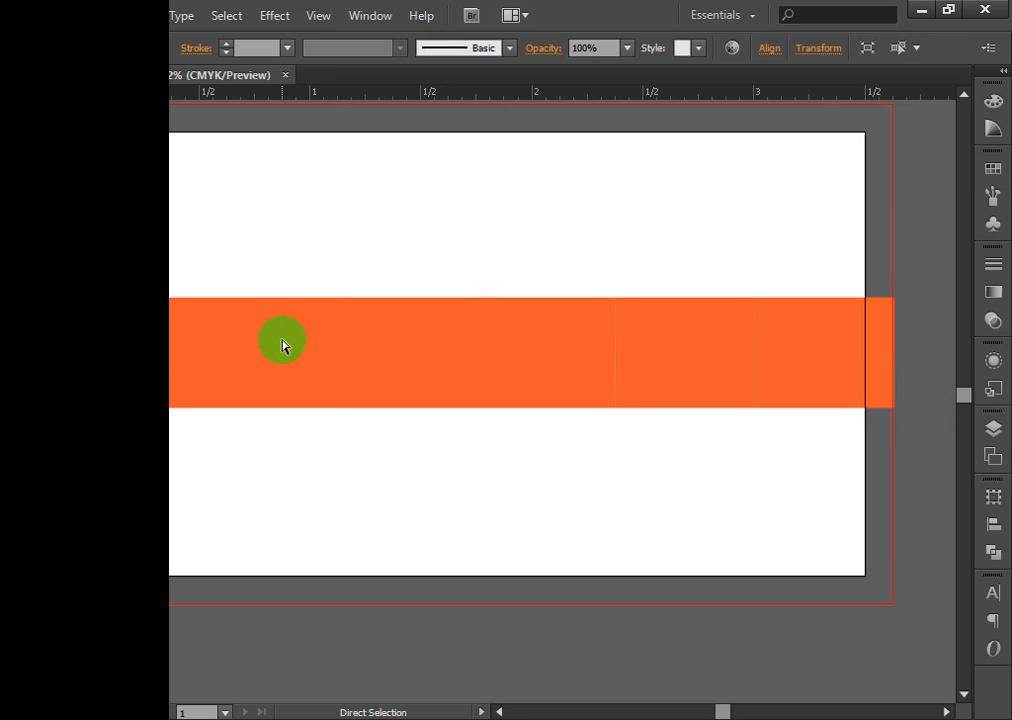
key(ctrl+minus)
drag(181, 316, 700, 461)
drag(317, 460, 562, 459)
click(427, 312)
drag(635, 480, 495, 400)
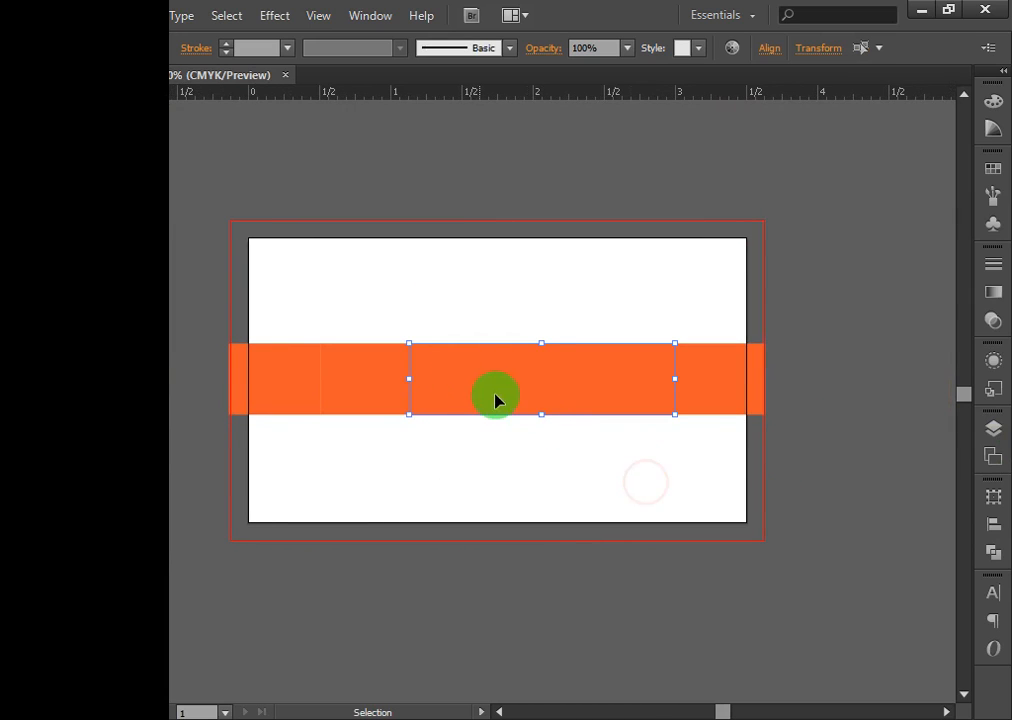
click(551, 398)
click(376, 400)
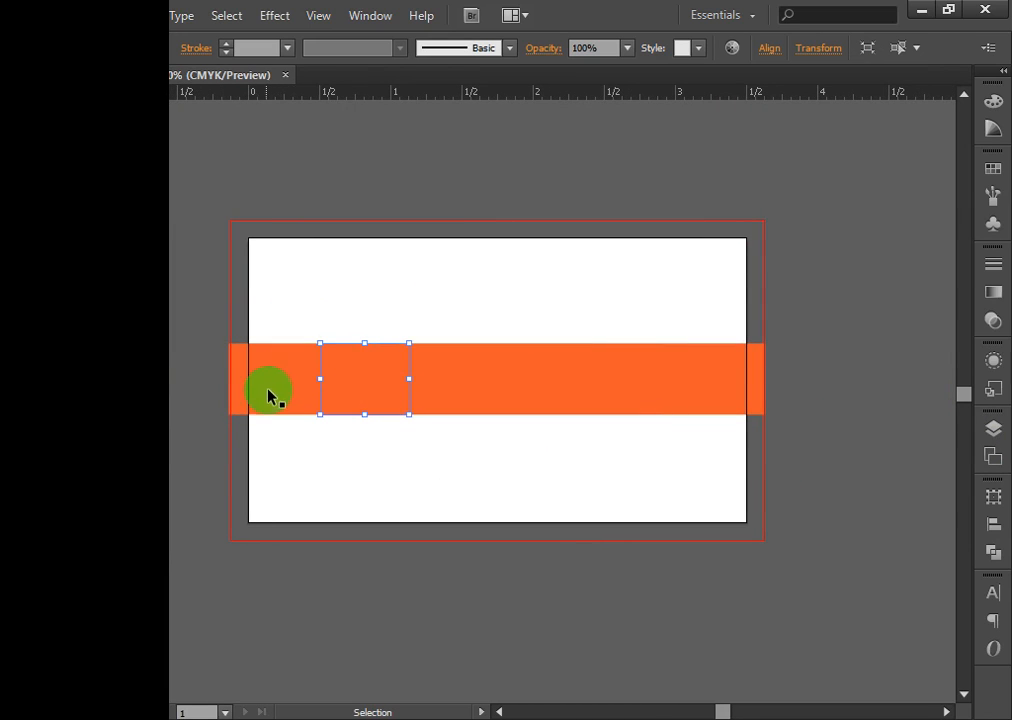
click(266, 394)
click(365, 385)
click(490, 384)
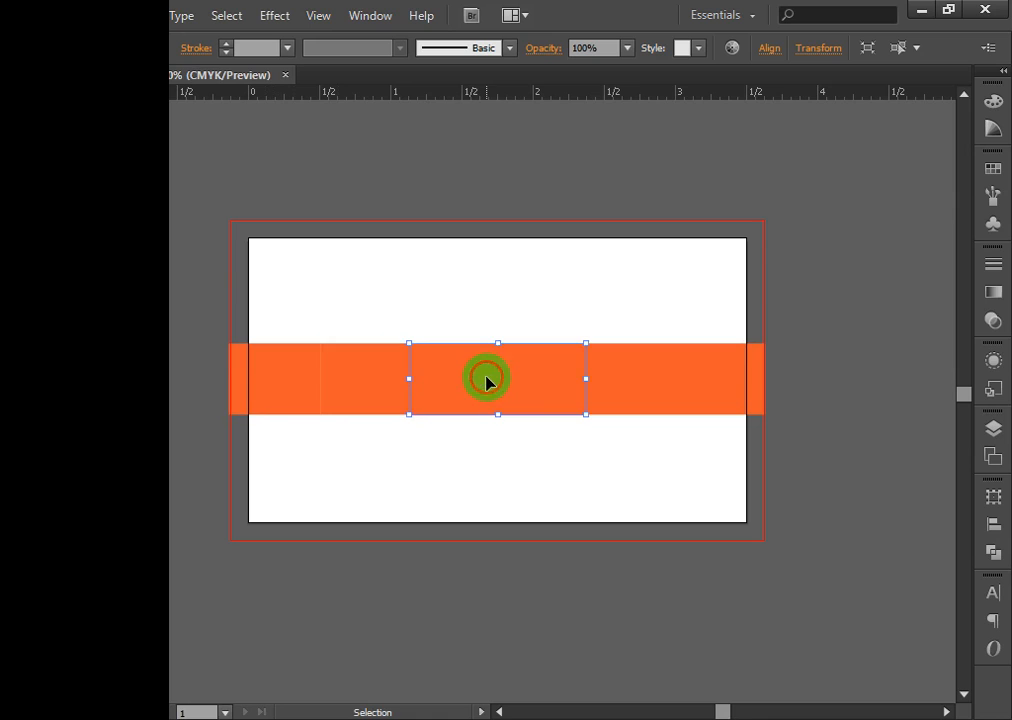
click(640, 380)
click(726, 376)
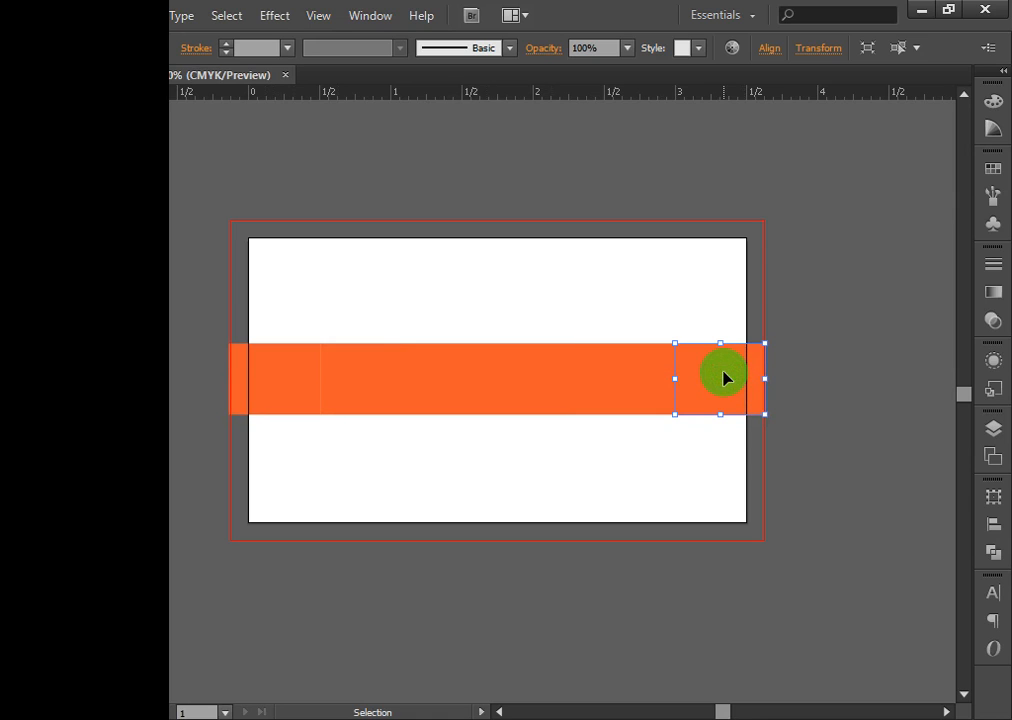
click(640, 376)
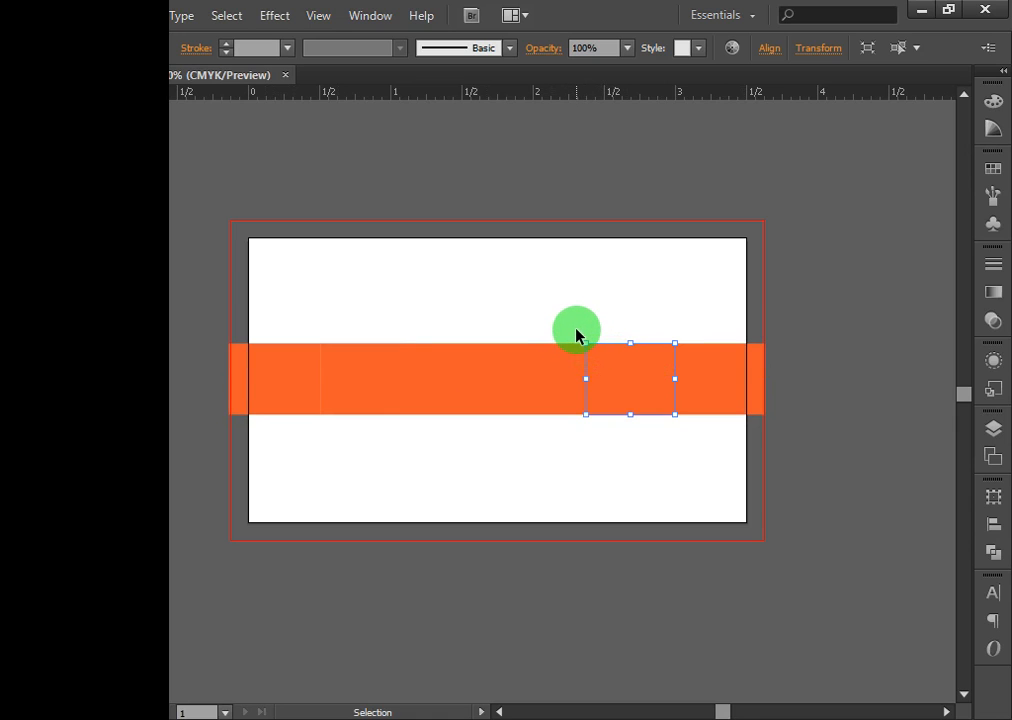
Raise the shared upper anchor points between the wide middle piece and the piece to its right by about 0.28 in.
click(77, 106)
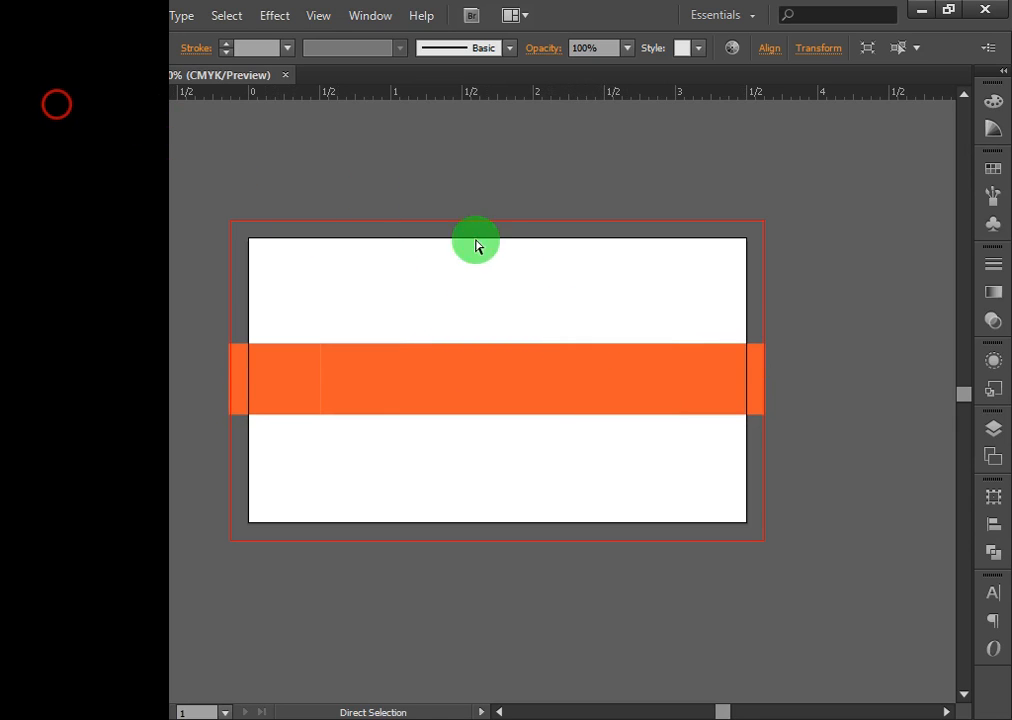
click(597, 364)
key(ctrl+space)
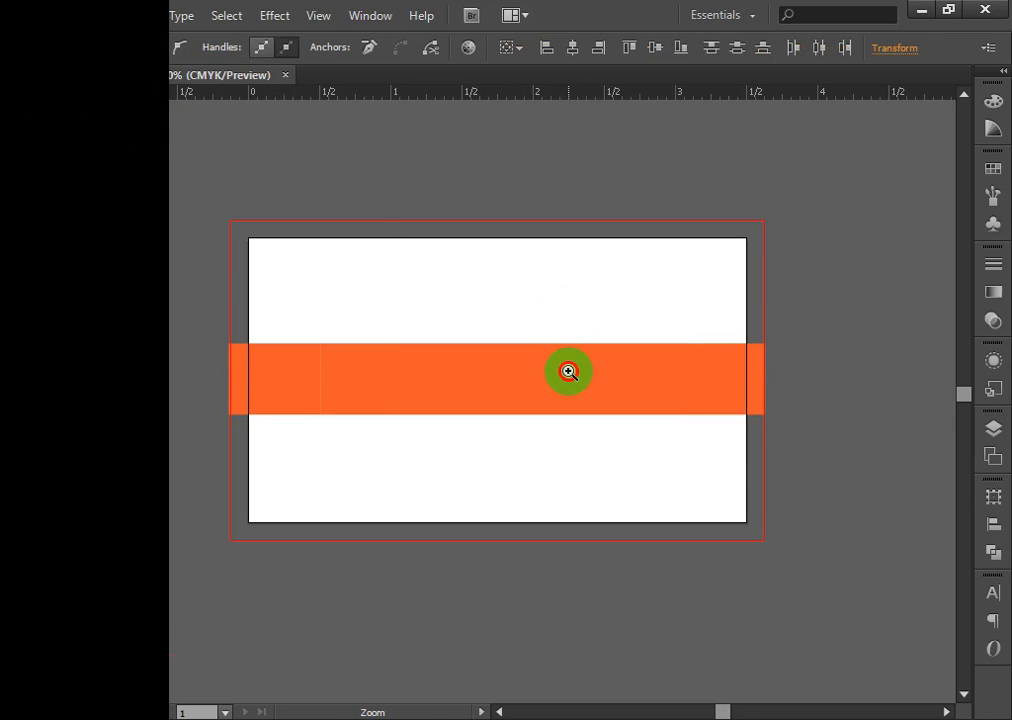
click(569, 368)
click(50, 101)
drag(530, 342, 567, 386)
click(532, 296)
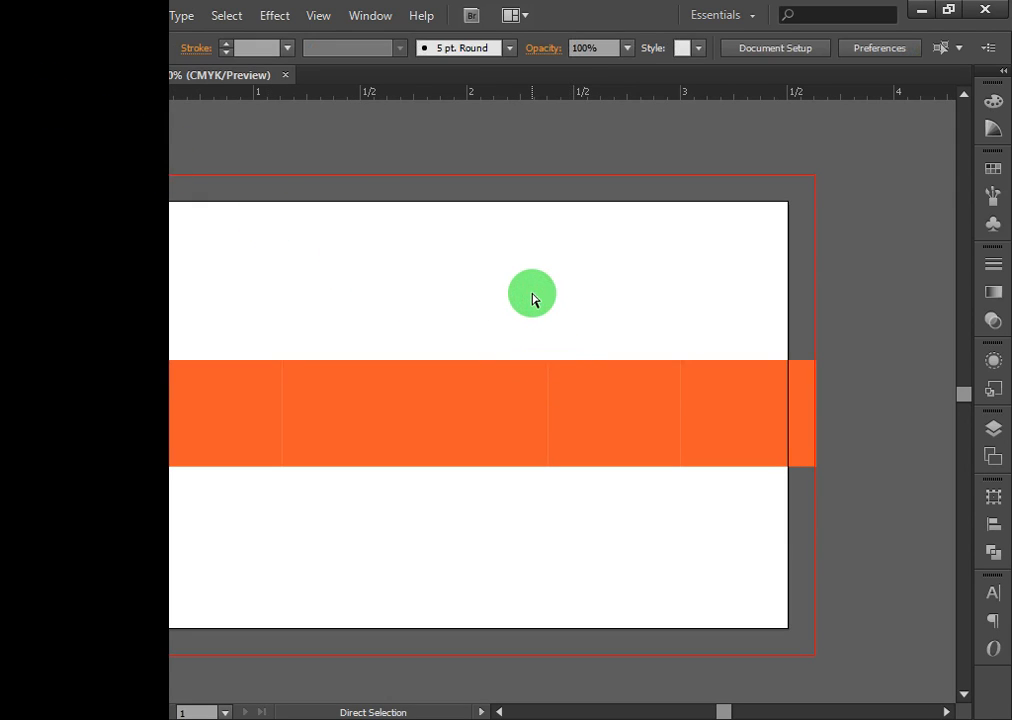
key(a)
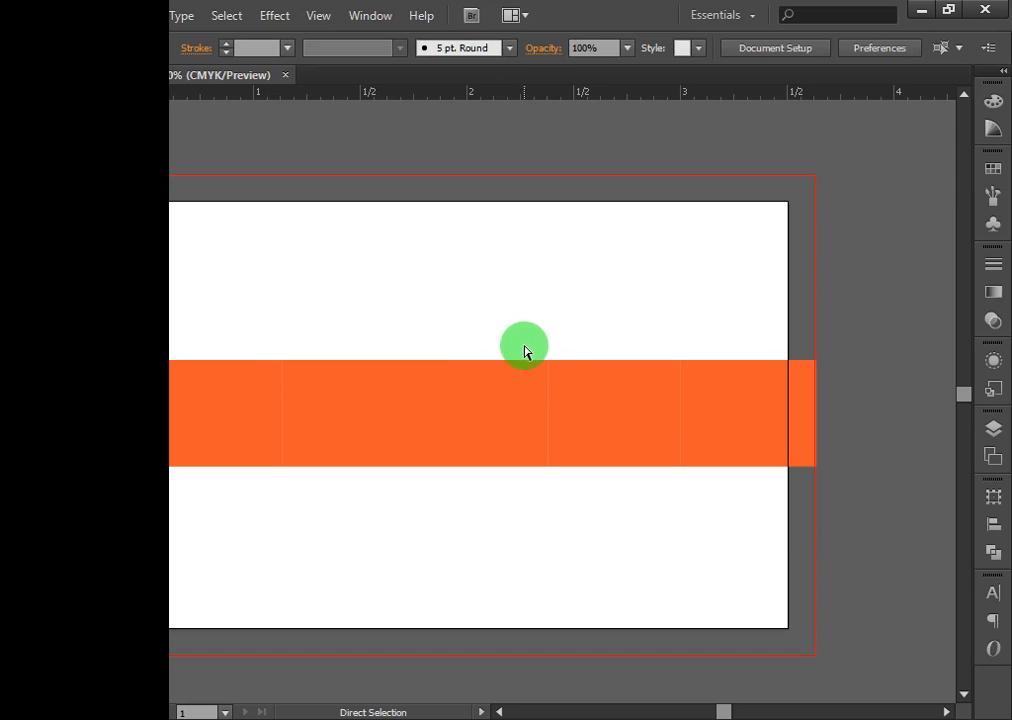
drag(526, 347, 562, 384)
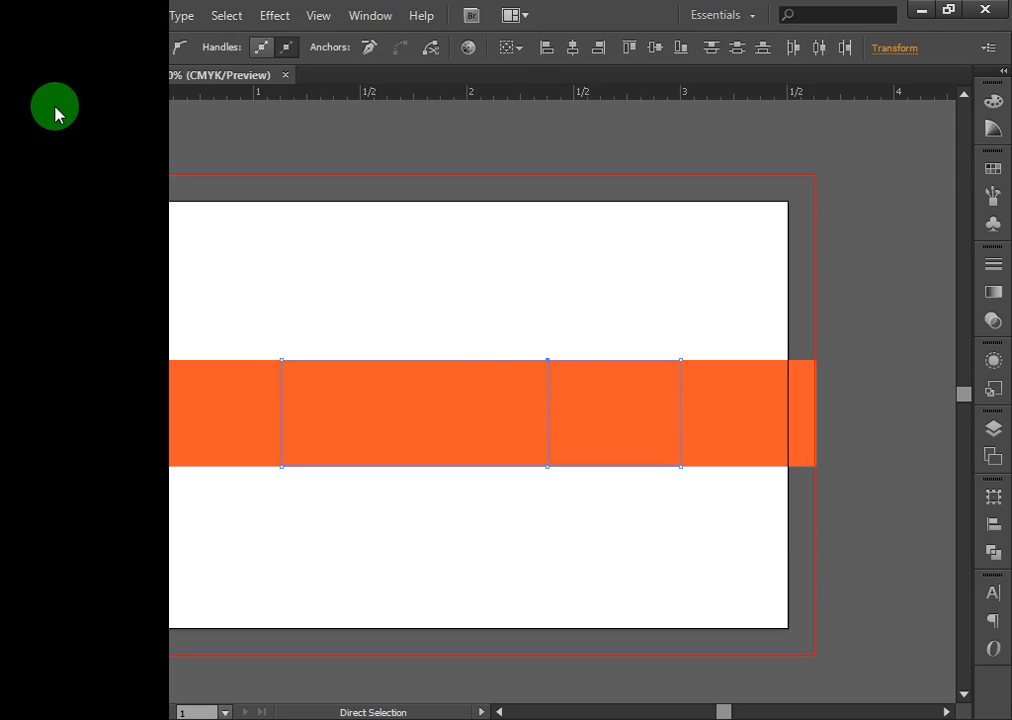
click(546, 289)
mouse_move(536, 342)
mouse_down()
mouse_move(562, 382)
mouse_move(558, 368)
mouse_up()
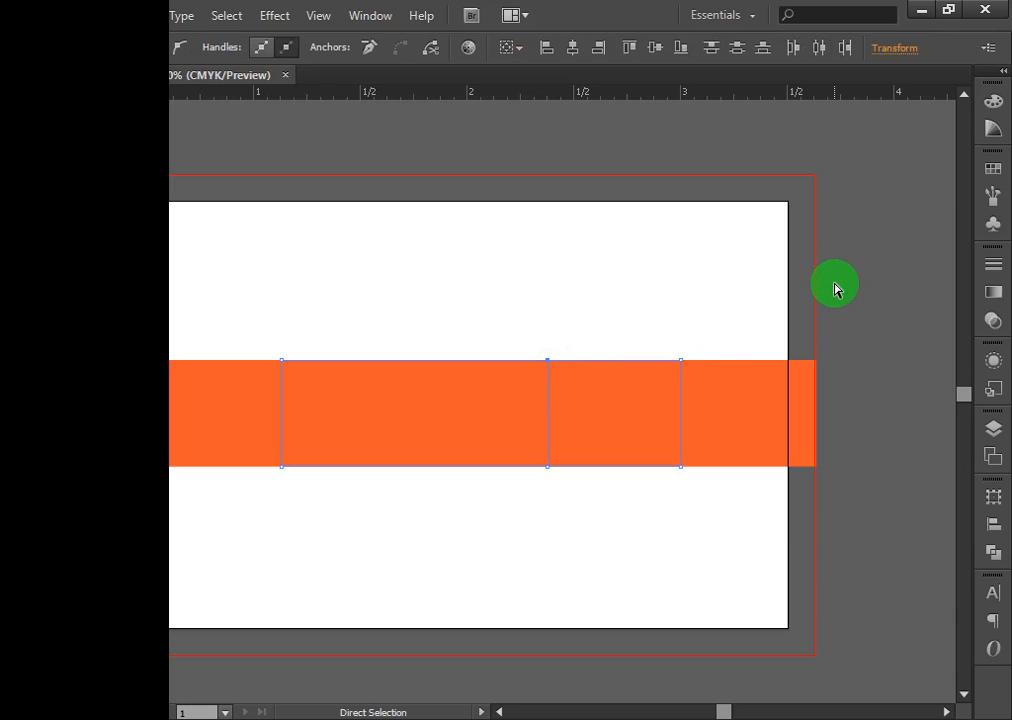
key(shift+Up)
key(shift+Up)
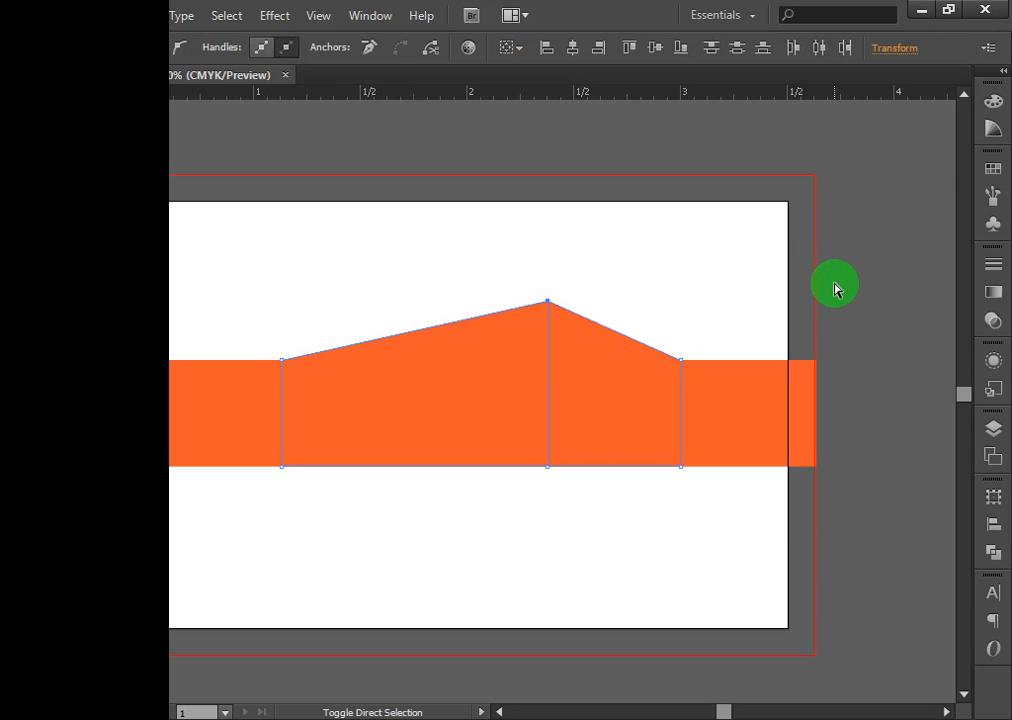
Lower the shared bottom anchor points at the middle piece's right edge by about 0.28 in.
click(525, 462)
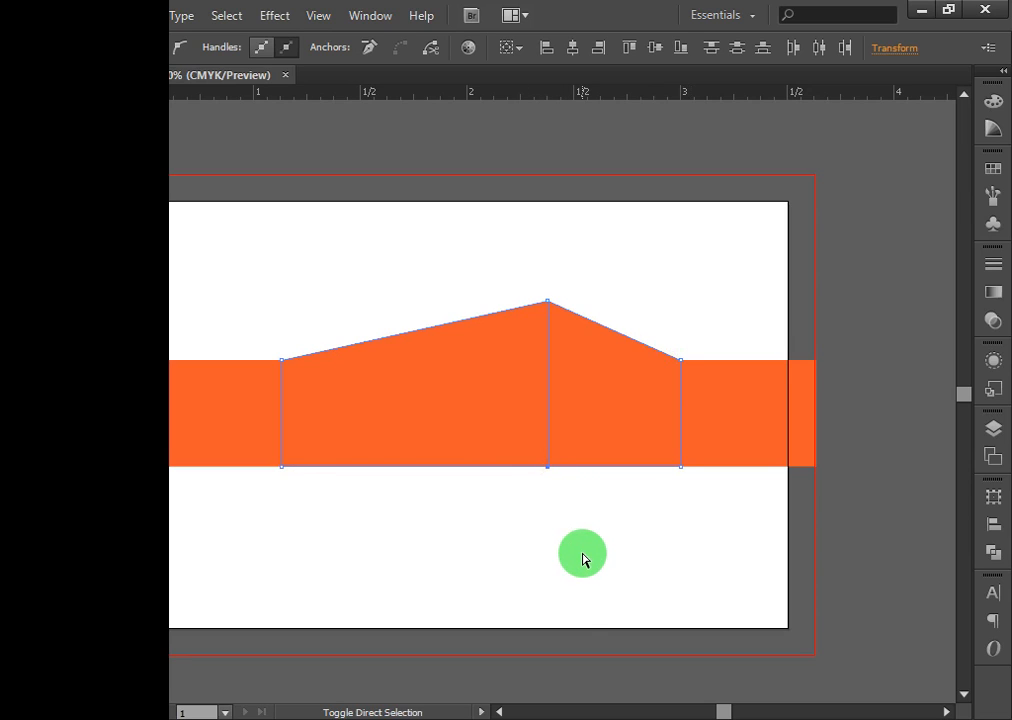
key(shift+Down)
key(shift+Down)
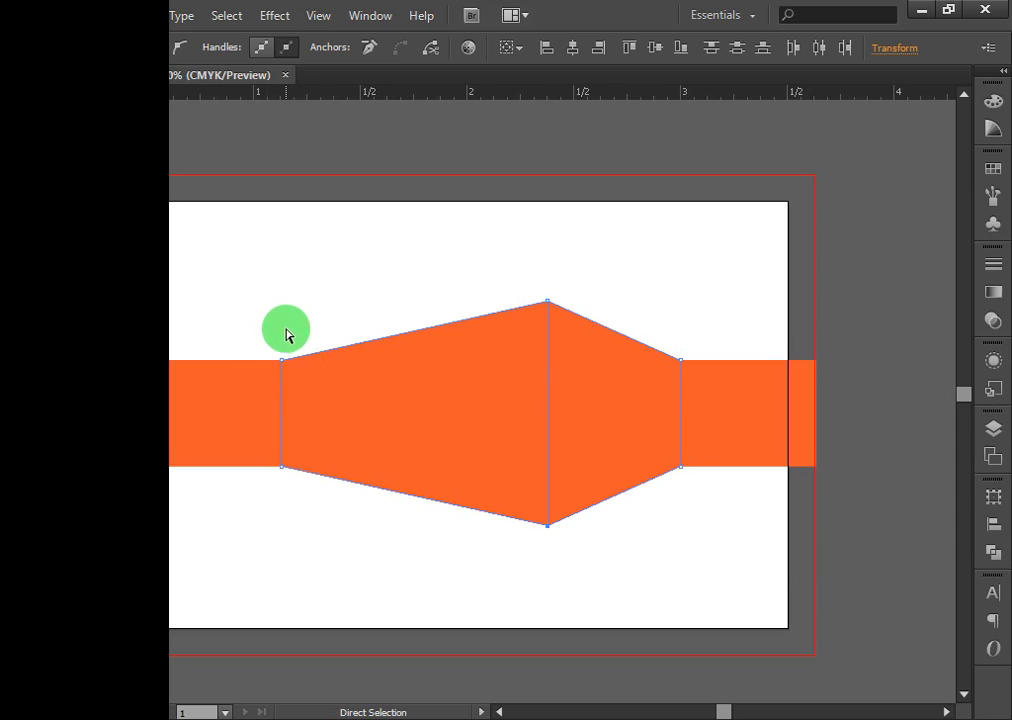
Raise the shared upper anchor points at the middle piece's left edge about 0.28 in, level with its upper right corner.
drag(266, 343, 291, 361)
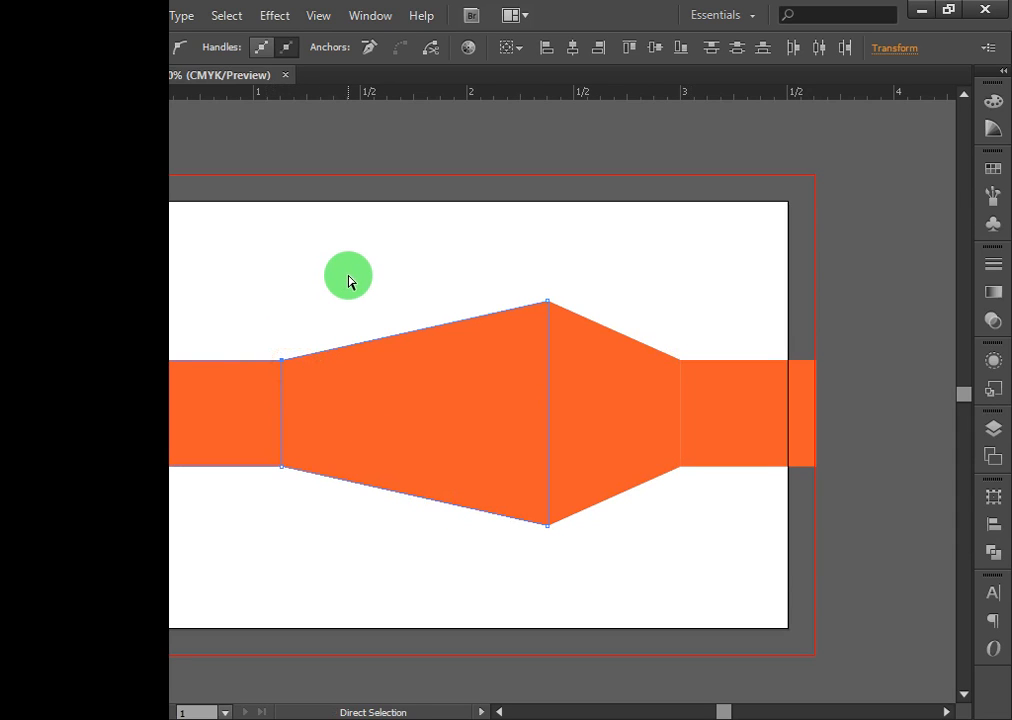
key(shift+Up)
key(shift+Up)
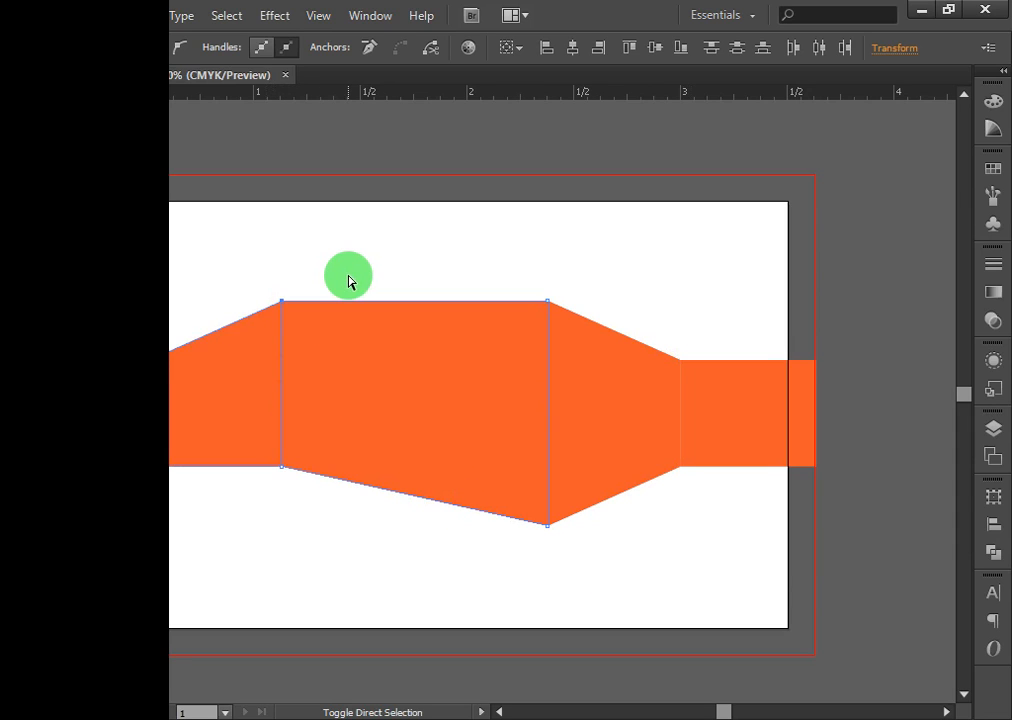
Lower the shared bottom anchor points at the middle piece's left edge about 0.28 in, level with its lower right corner.
drag(309, 492, 263, 457)
key(shift+Down)
key(shift+Down)
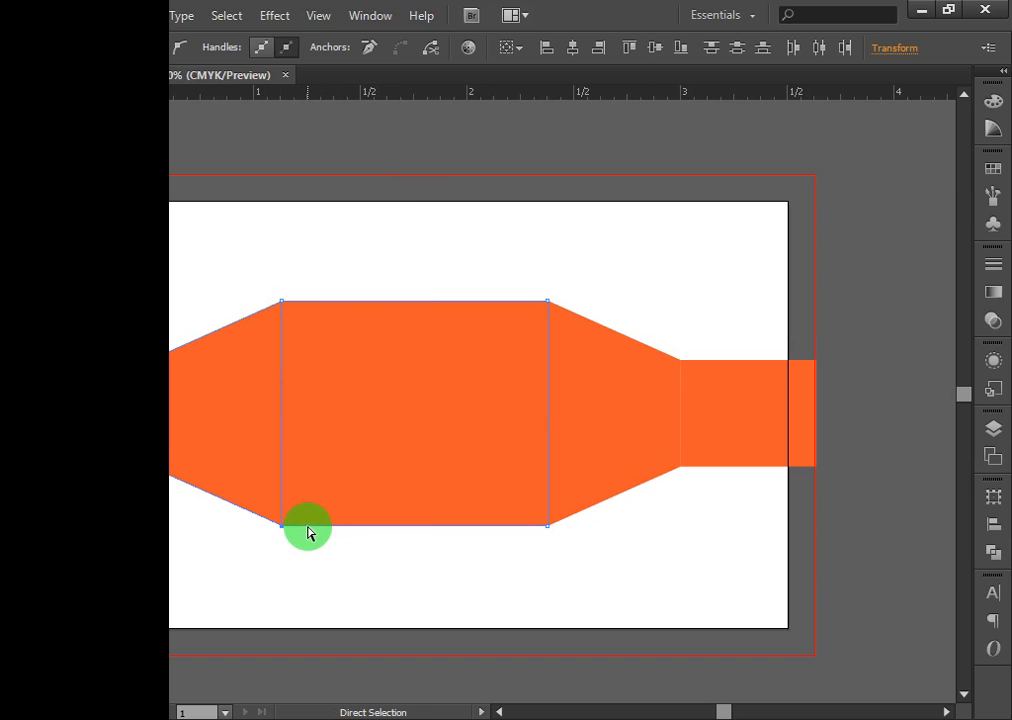
Examine the whole reshaped band and select its sloped side pieces one after the other.
key(v)
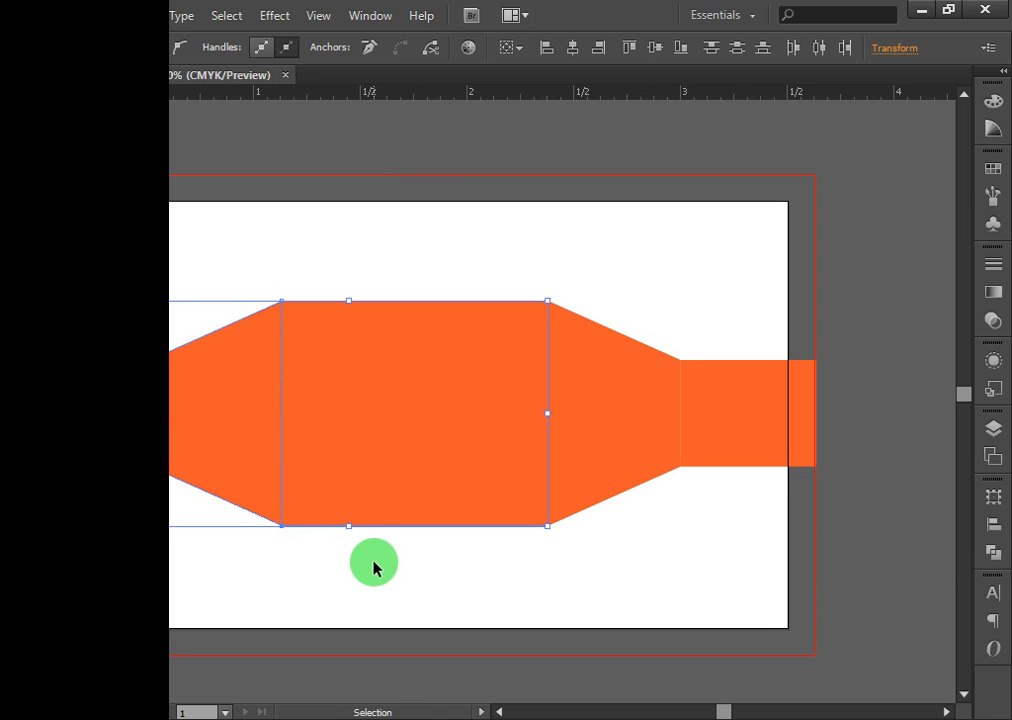
key(ctrl+minus)
key(ctrl+minus)
key(a)
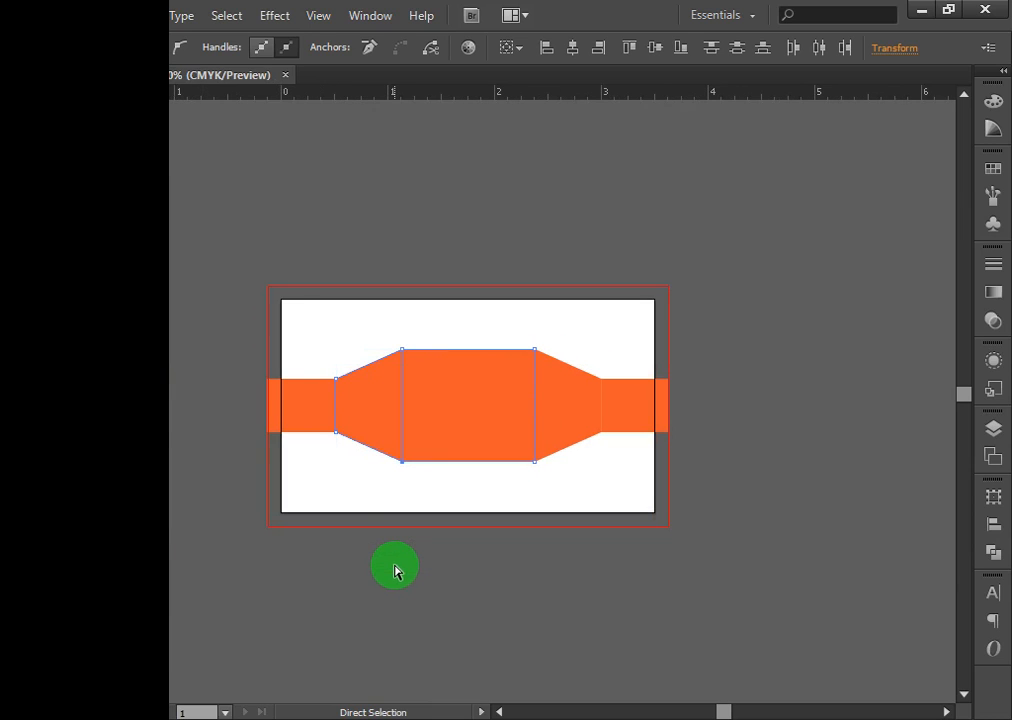
key(v)
key(a)
key(space)
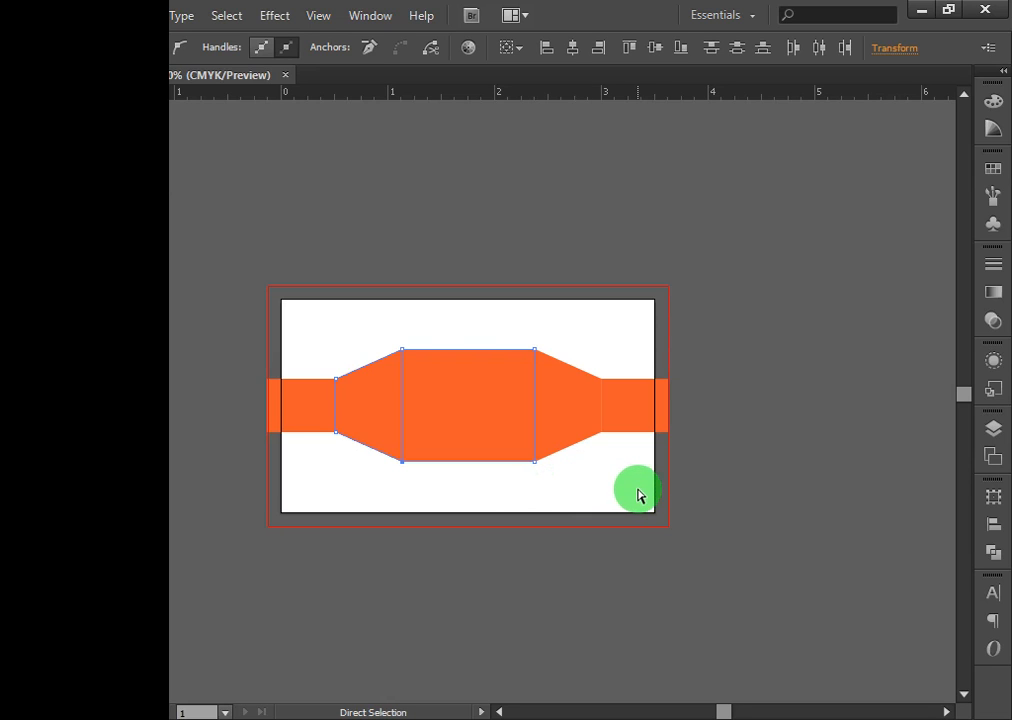
click(711, 461)
key(z)
click(443, 417)
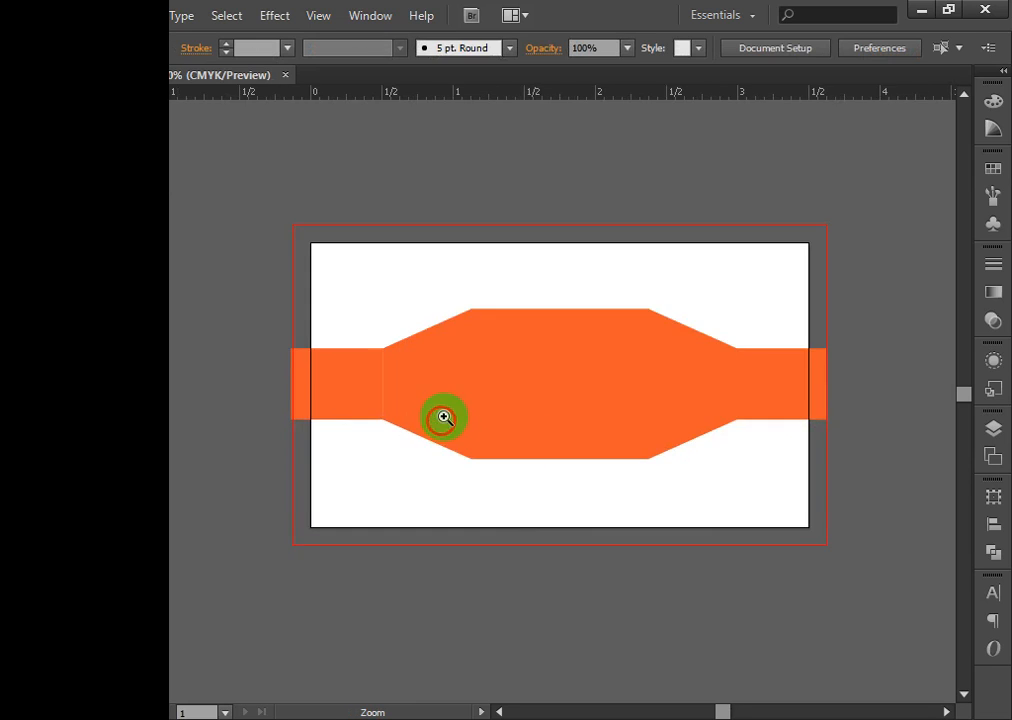
key(a)
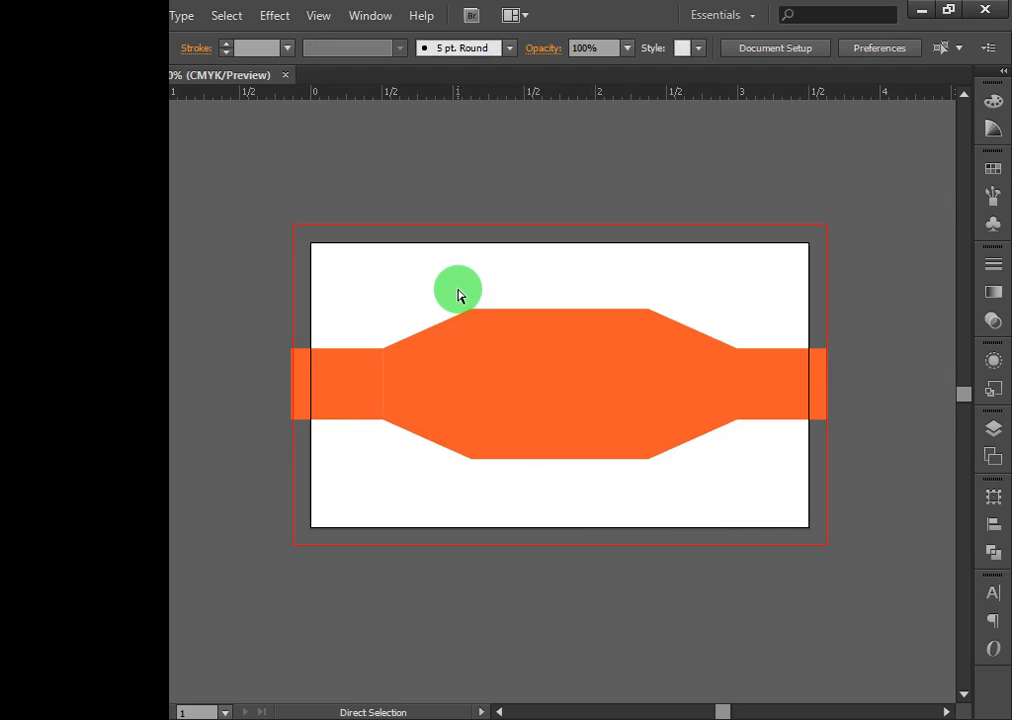
mouse_move(458, 292)
mouse_down()
mouse_move(486, 479)
mouse_move(475, 305)
mouse_move(463, 271)
mouse_up()
click(418, 409)
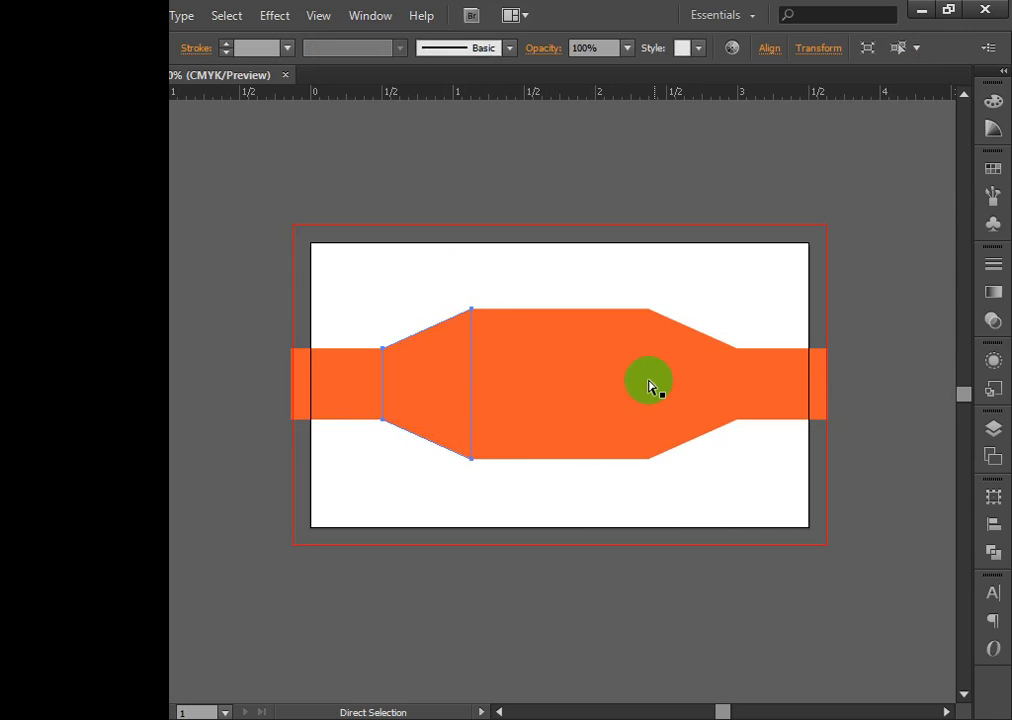
click(697, 385)
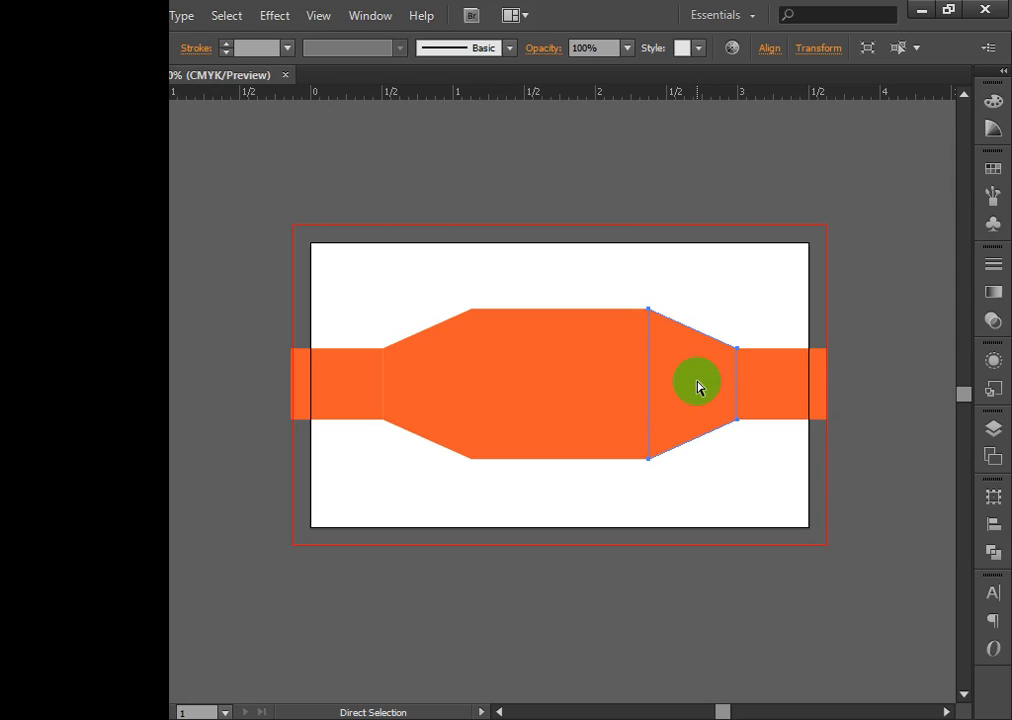
Move the shared anchor points along the middle piece's left edge about 0.14 in outward to the left.
drag(455, 286, 481, 491)
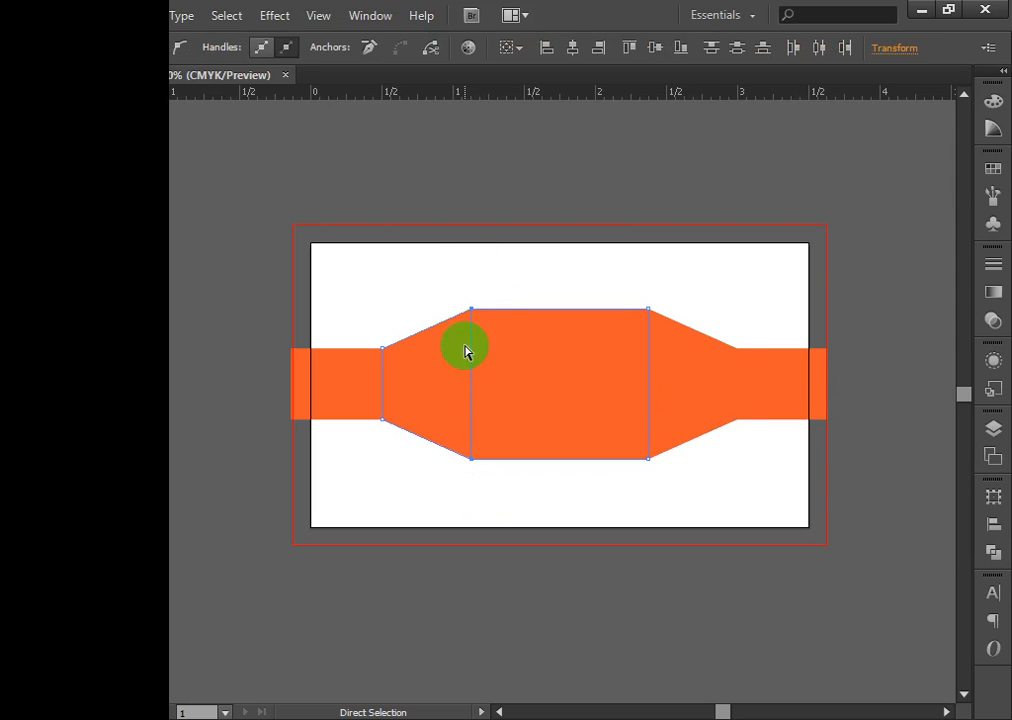
drag(460, 298, 488, 479)
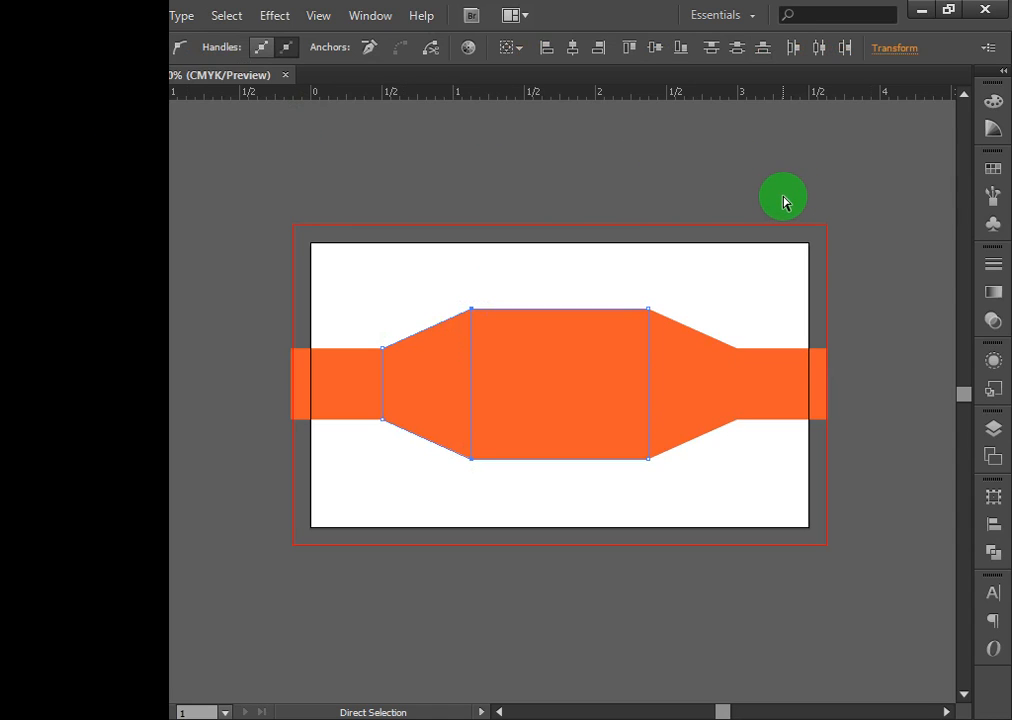
key(shift+Left)
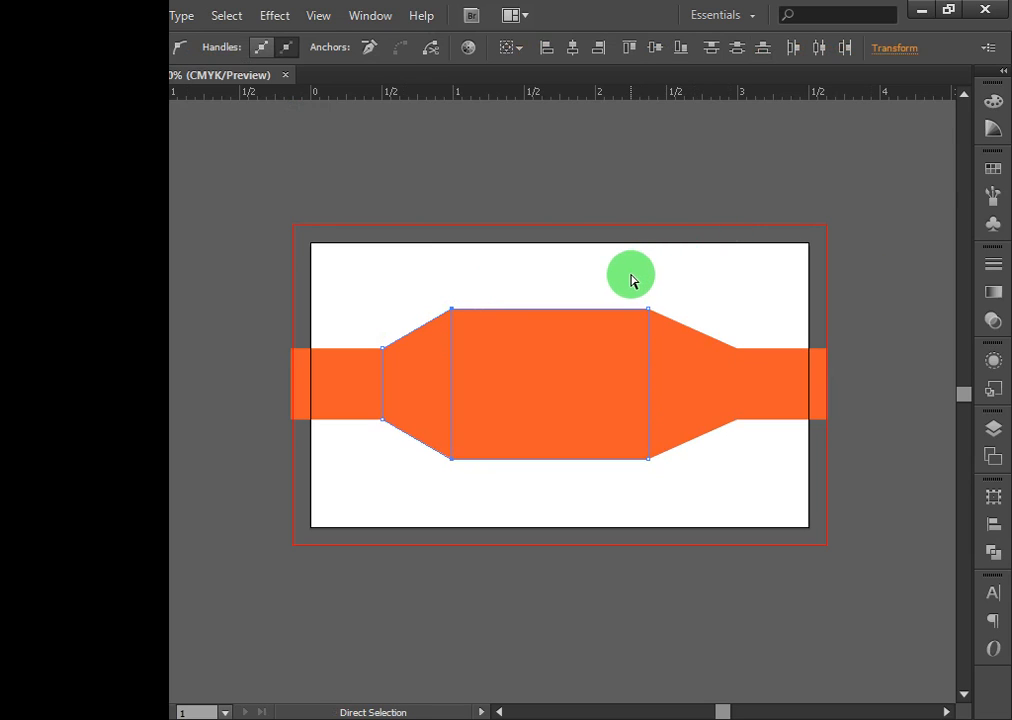
Move the shared anchor points along the middle piece's right edge about 0.14 in outward to the right.
drag(630, 278, 671, 491)
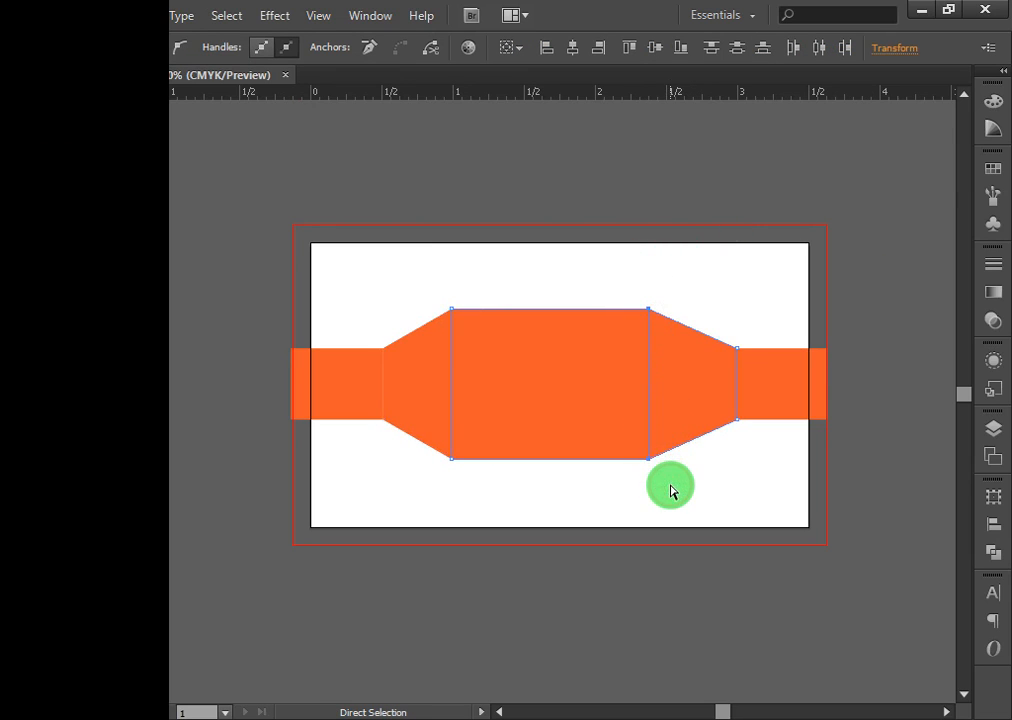
key(shift+Right)
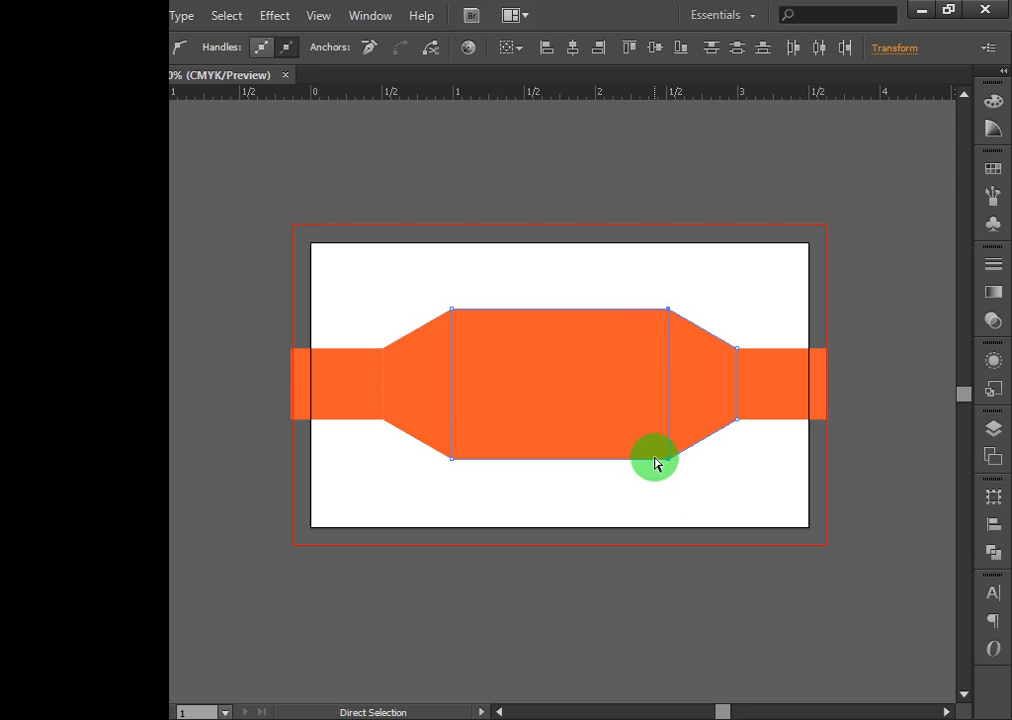
click(701, 499)
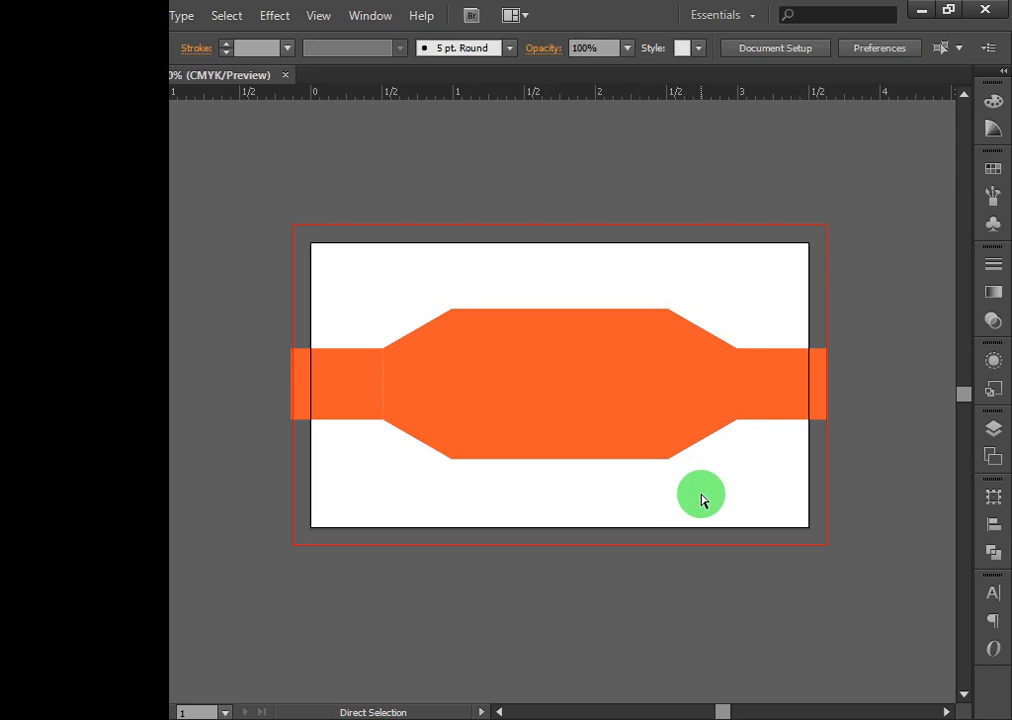
click(549, 375)
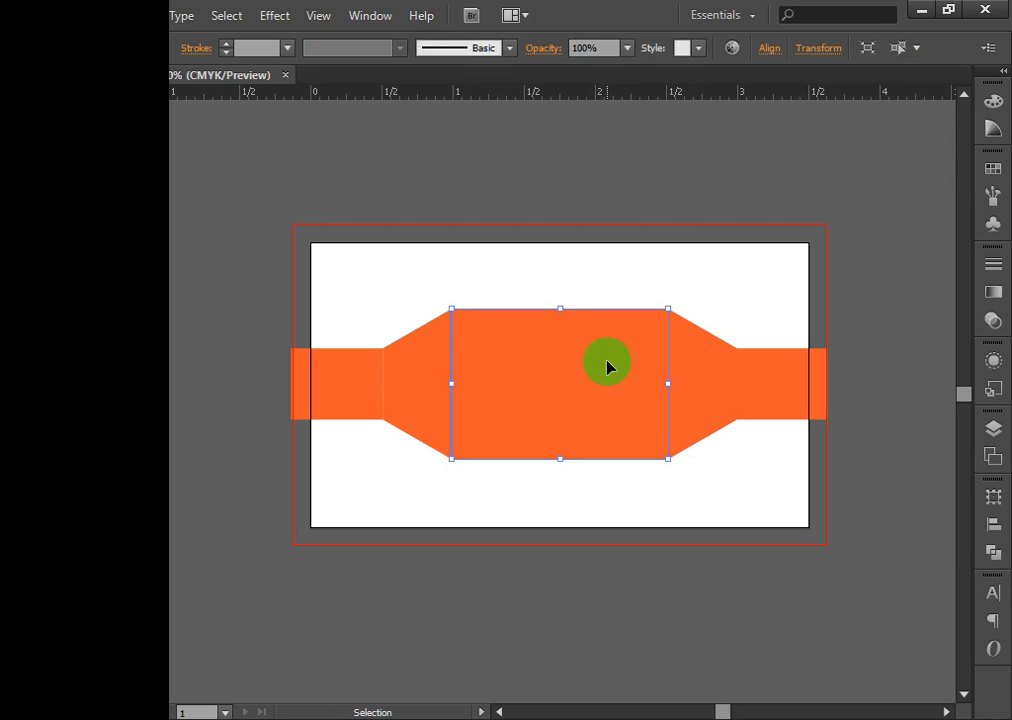
key(ctrl+f)
key(a)
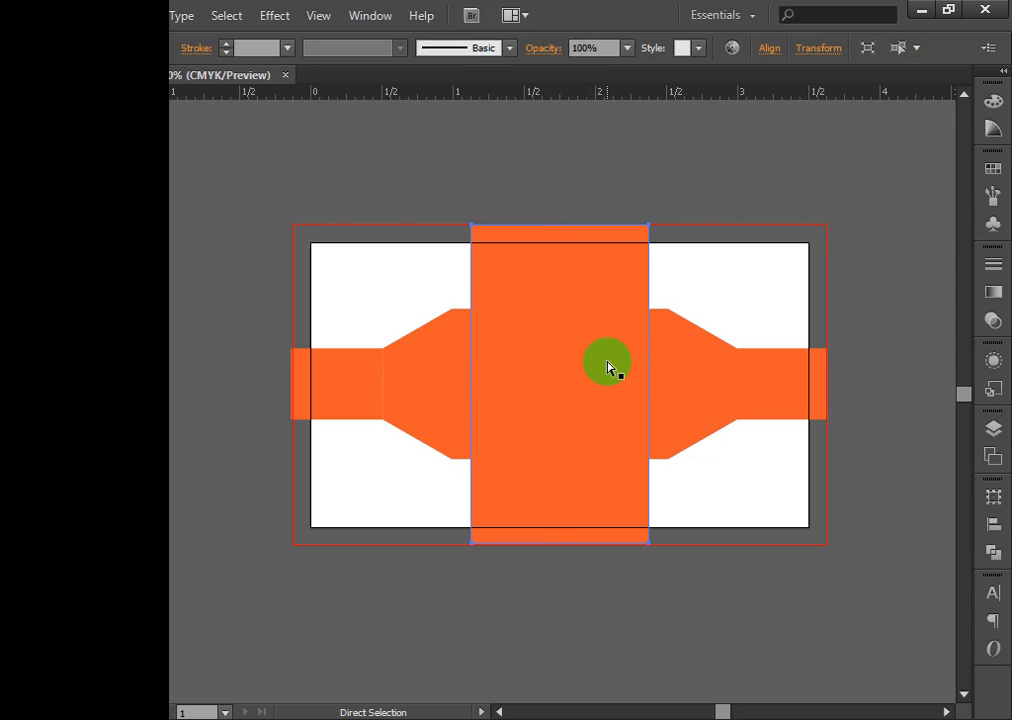
click(589, 266)
key(Delete)
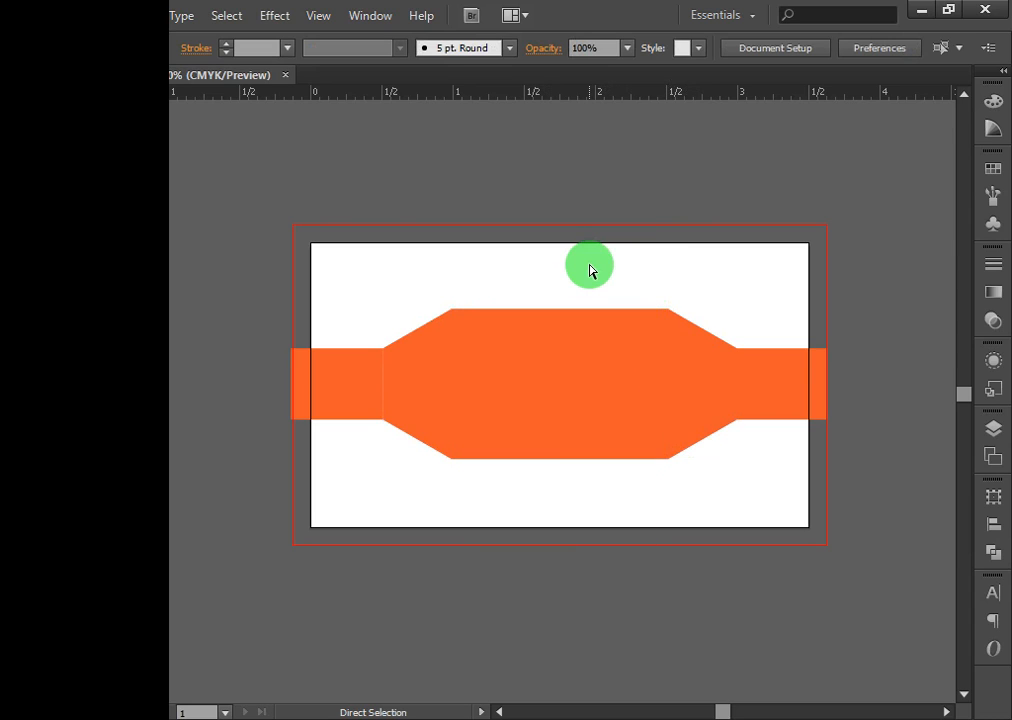
click(578, 357)
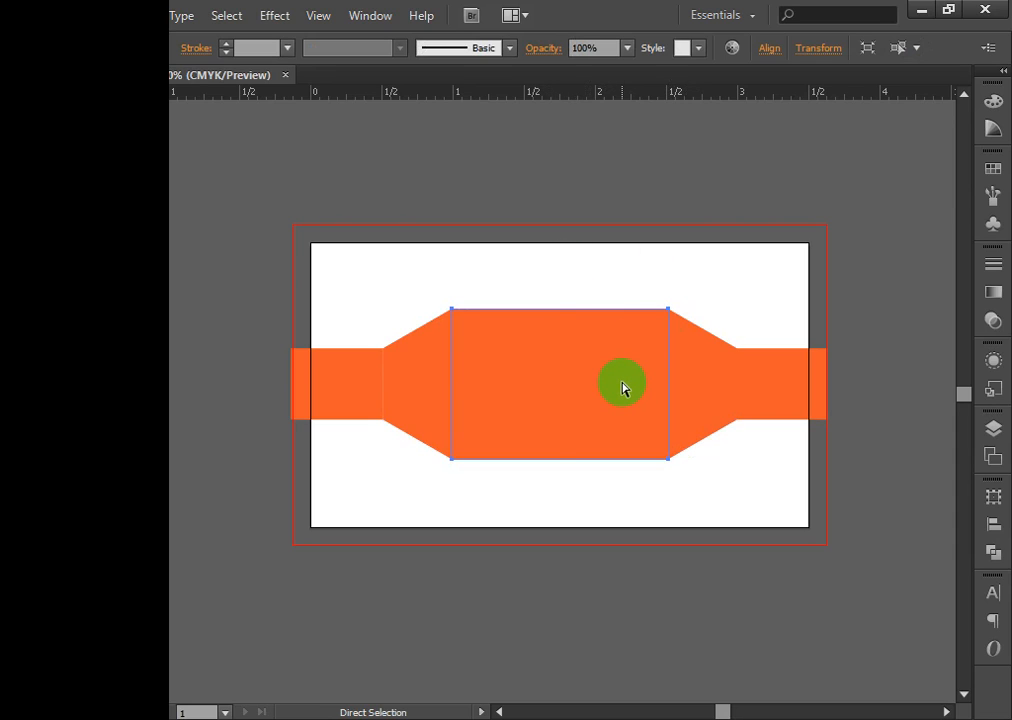
key(a)
click(334, 389)
click(405, 380)
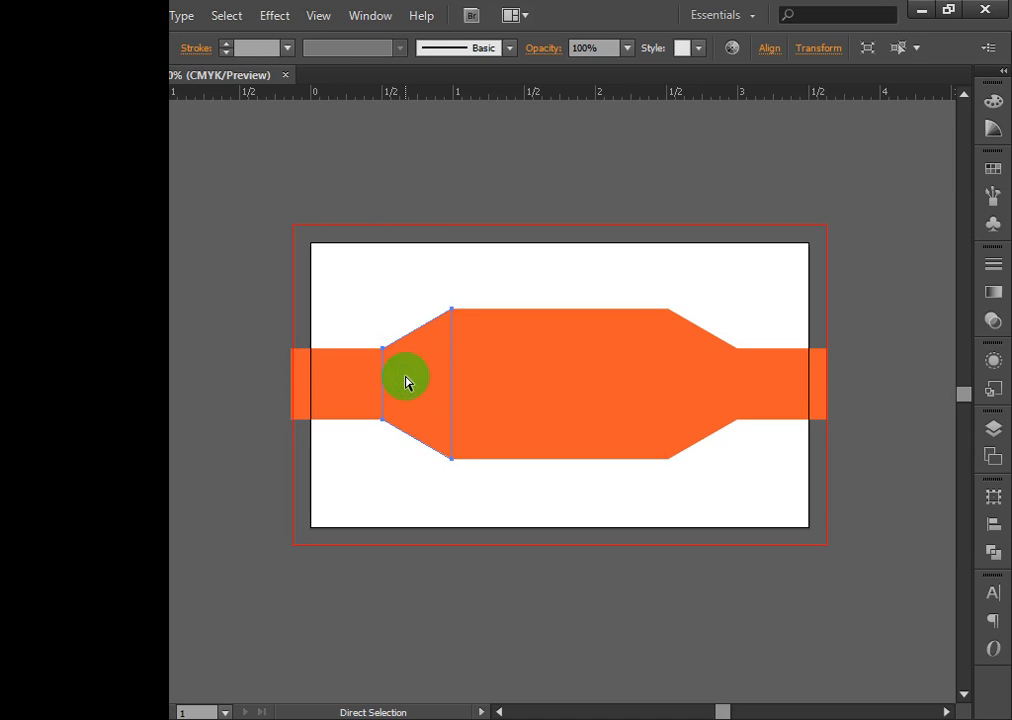
double_click(25, 448)
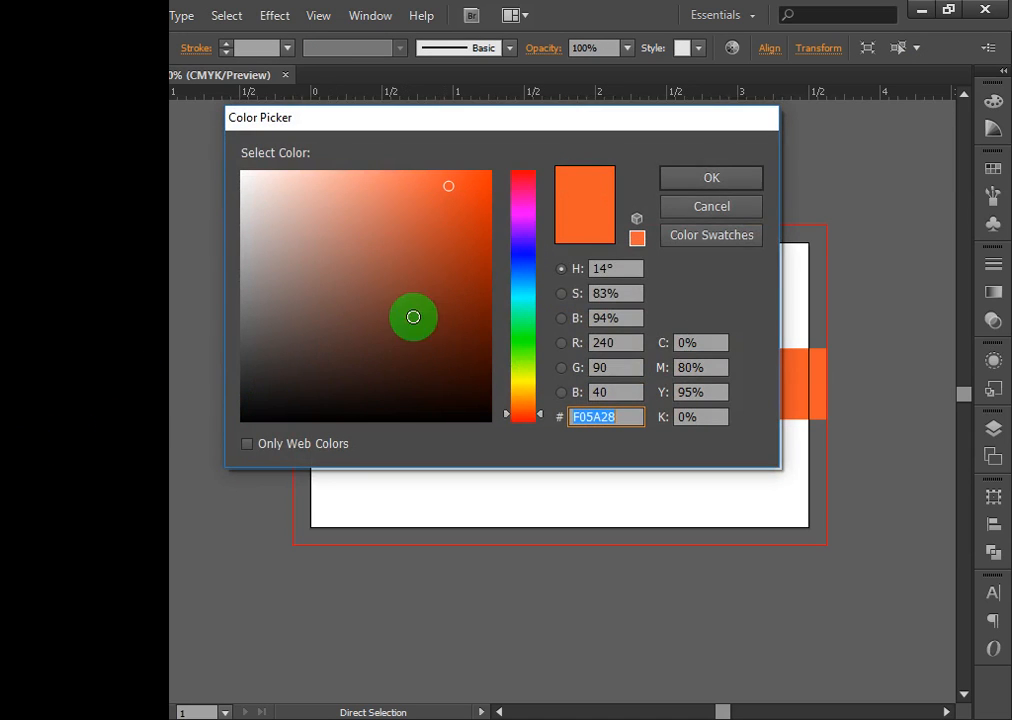
click(413, 174)
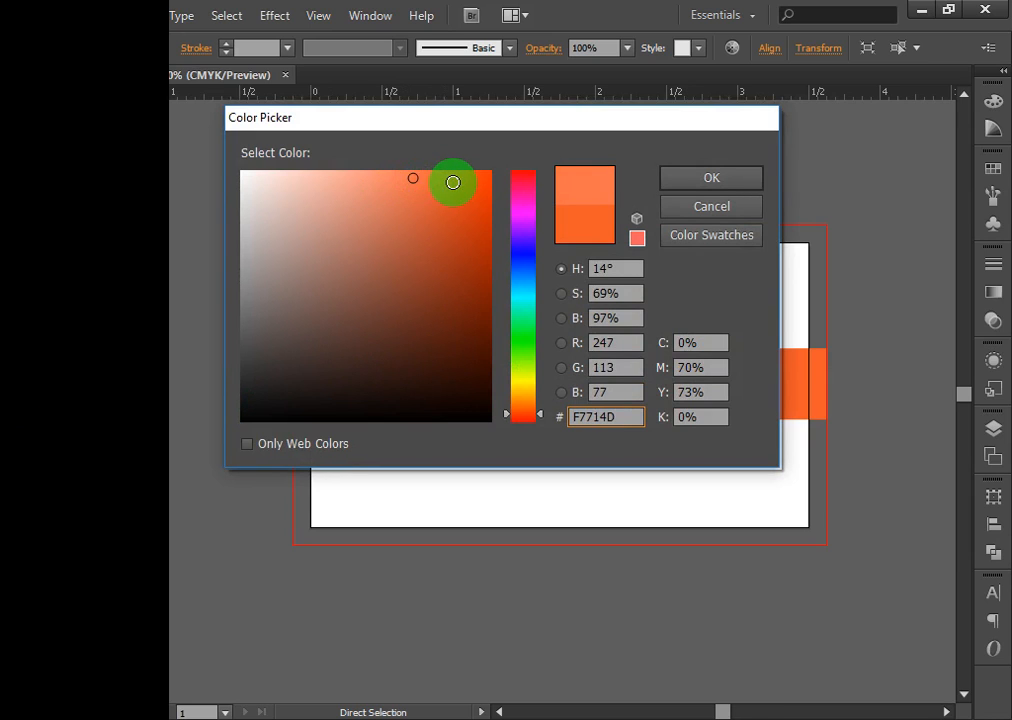
click(436, 180)
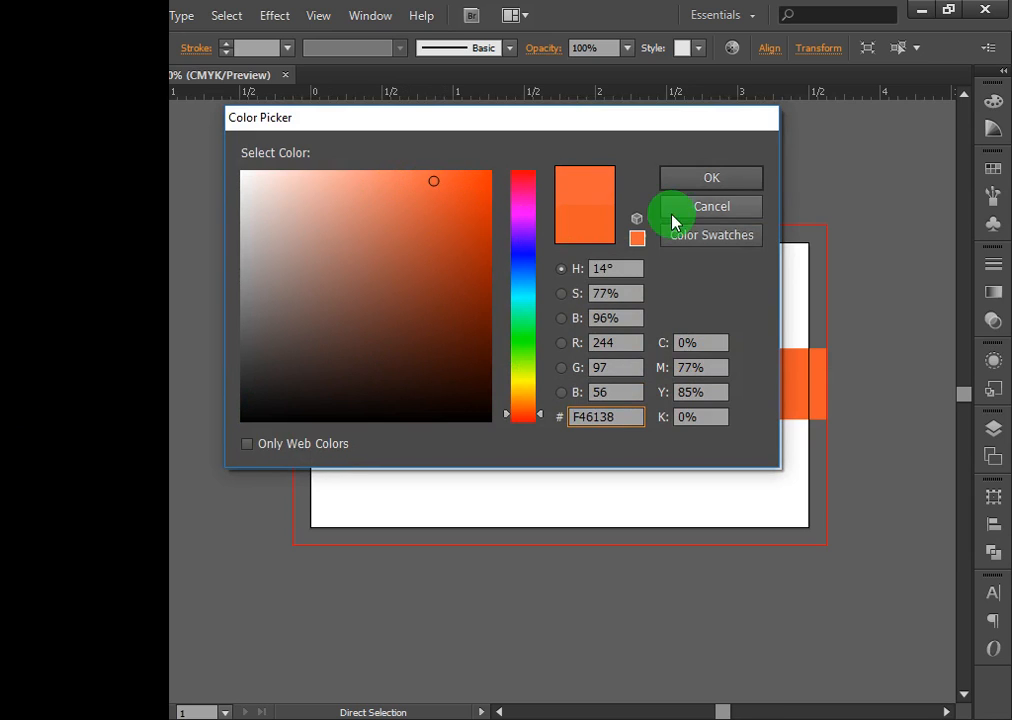
click(716, 209)
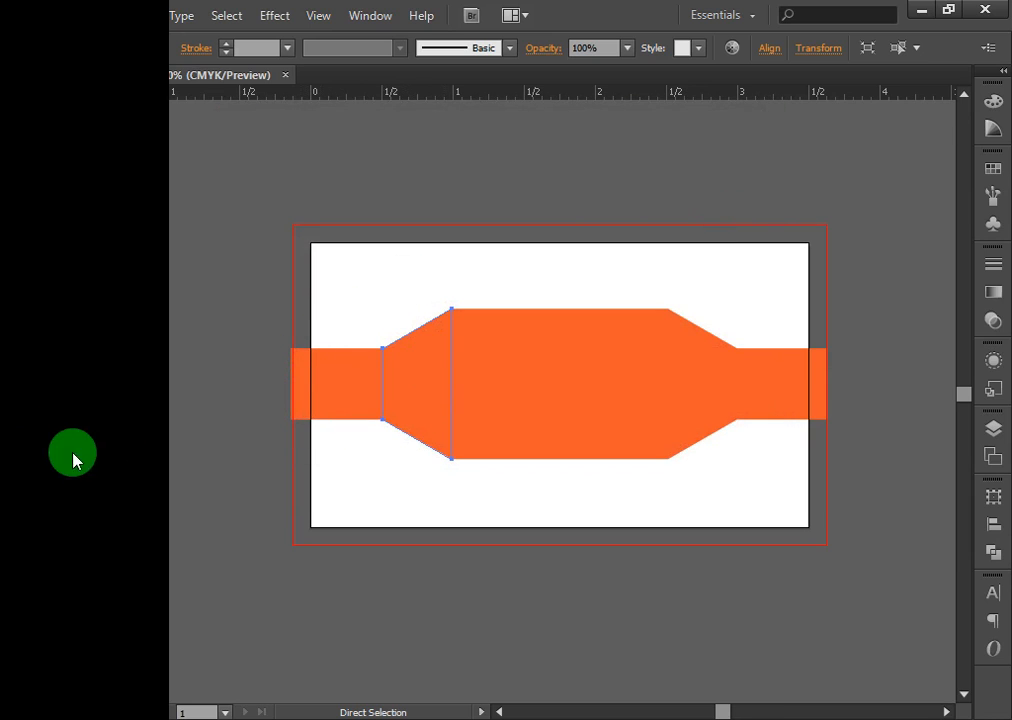
Try raising the fill brightness of the left sloped piece to 100% and undo the colour change.
double_click(19, 452)
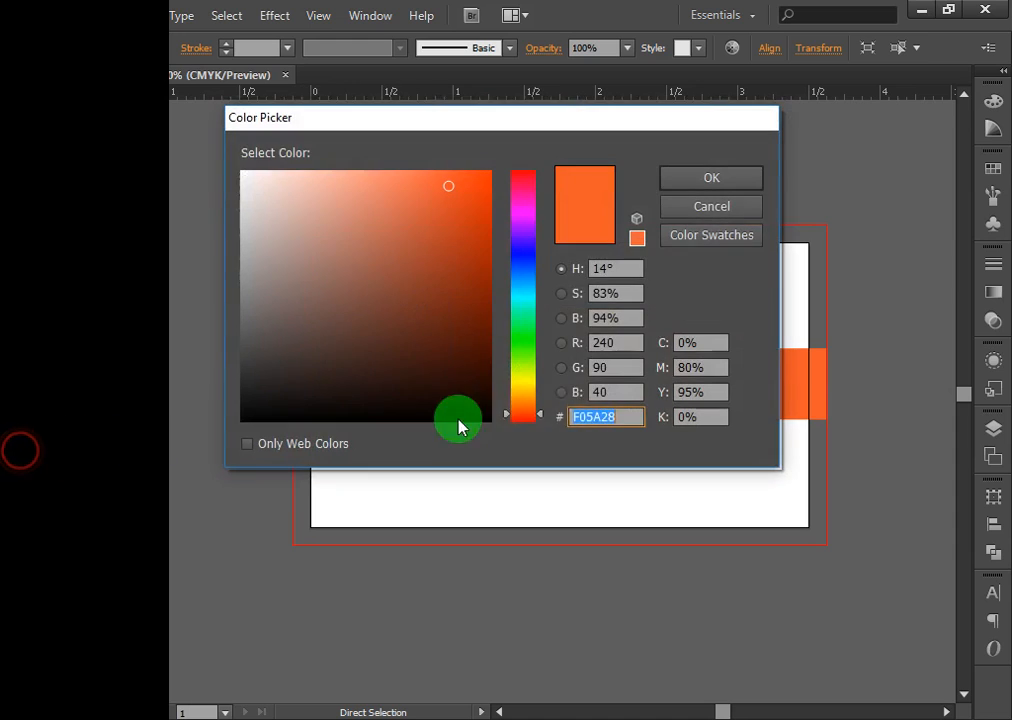
click(562, 319)
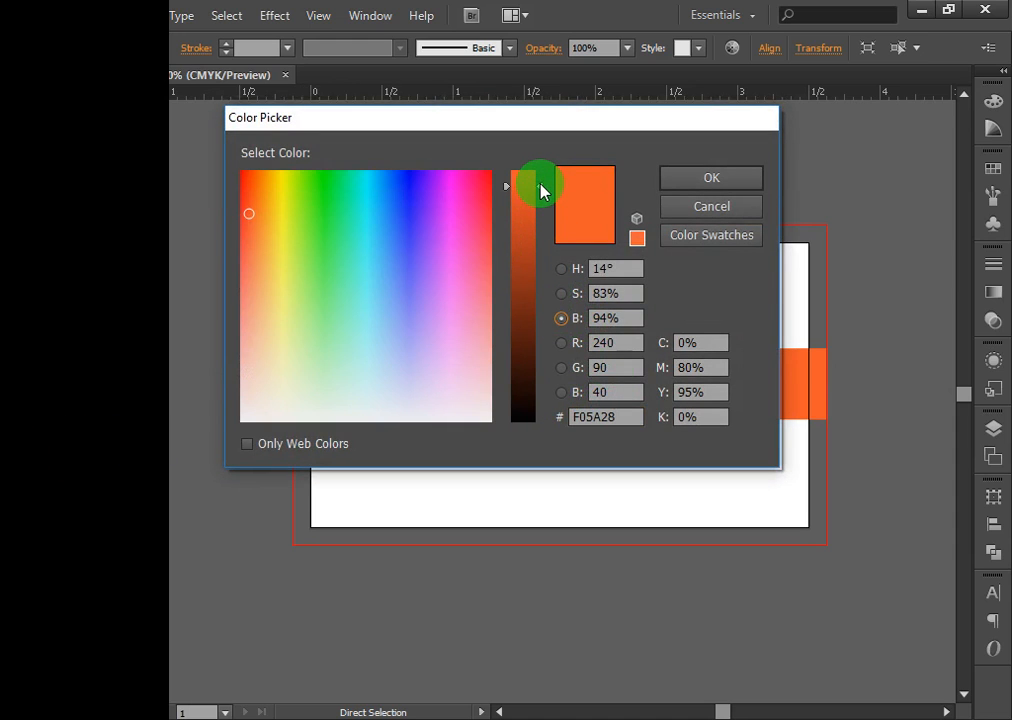
drag(540, 186, 540, 170)
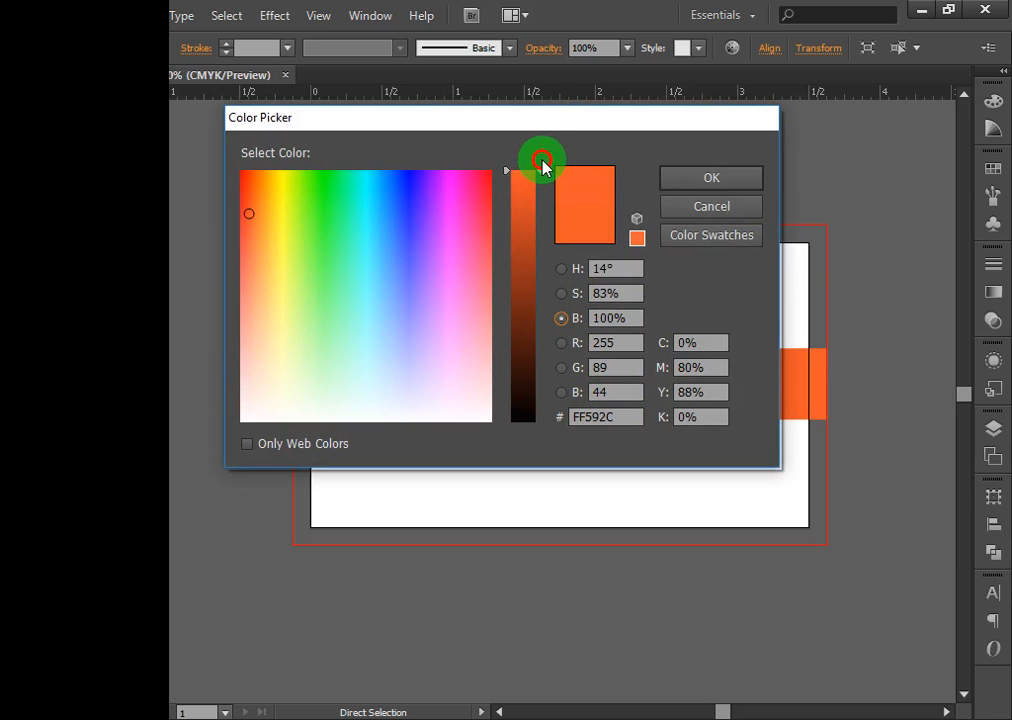
click(703, 175)
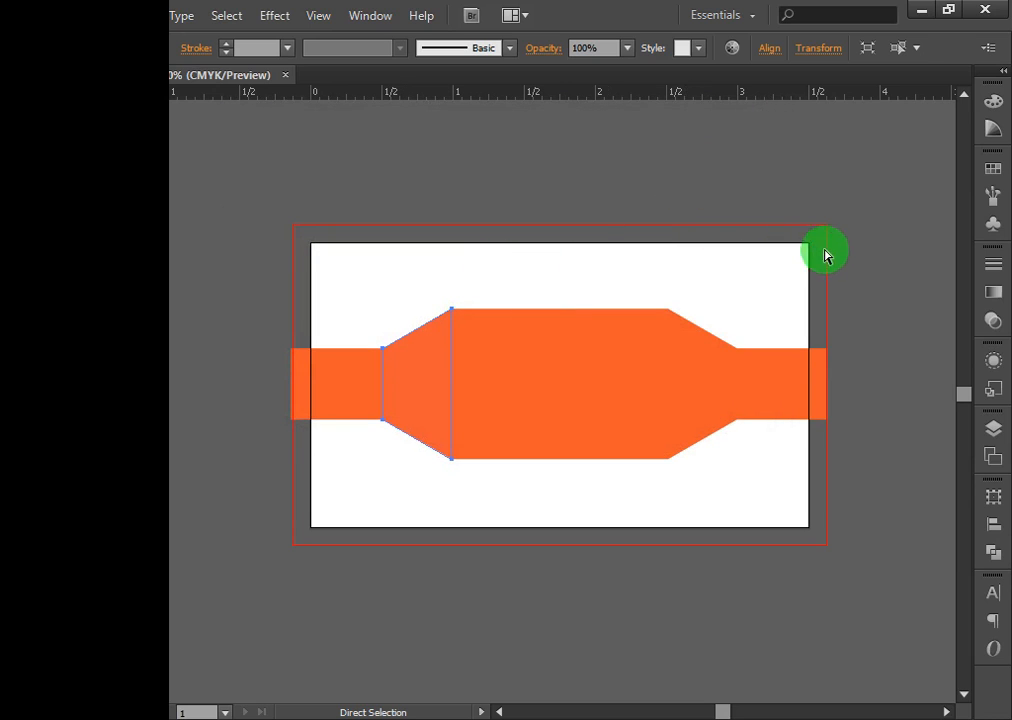
click(861, 255)
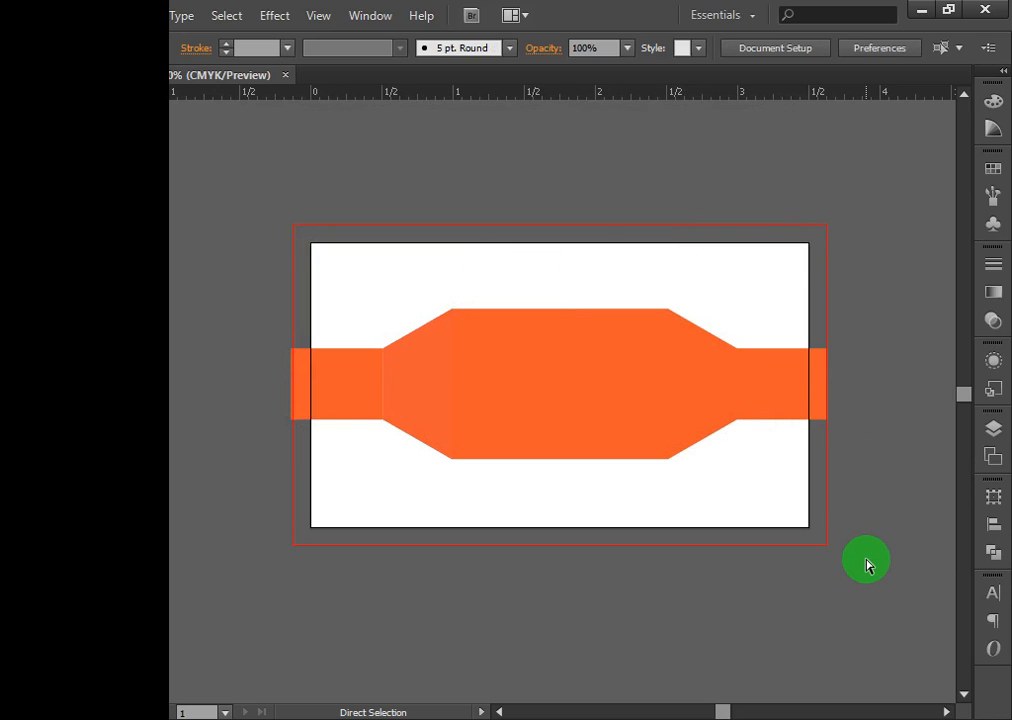
key(v)
key(ctrl+z)
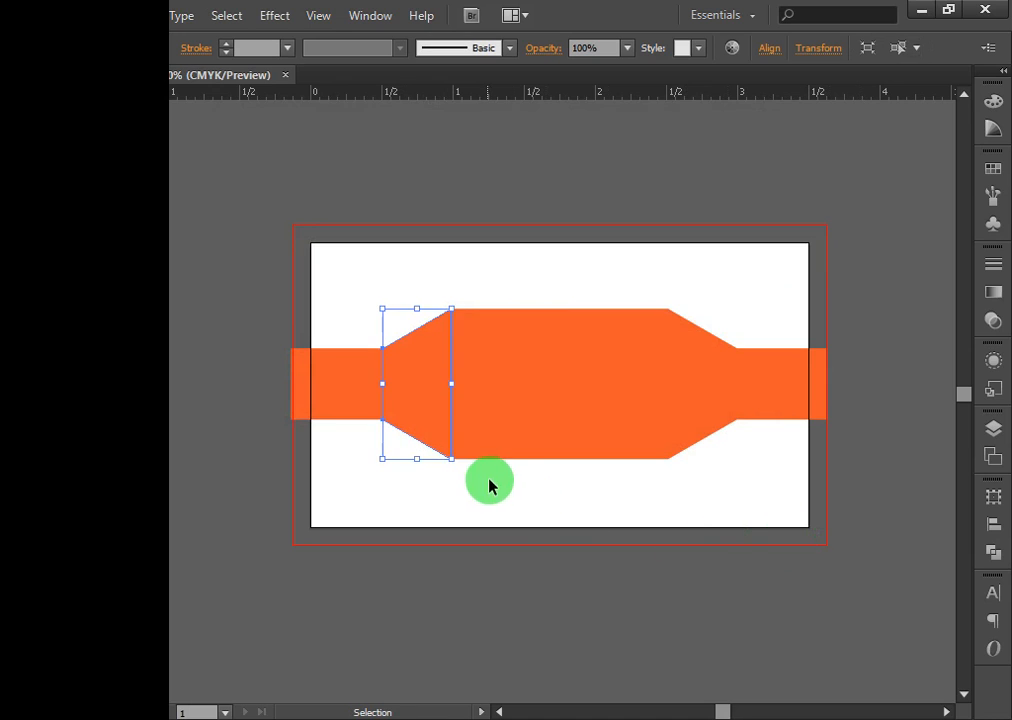
Set the opacity of the left sloped piece to 70%.
key(ctrl+space)
click(429, 413)
key(a)
click(431, 387)
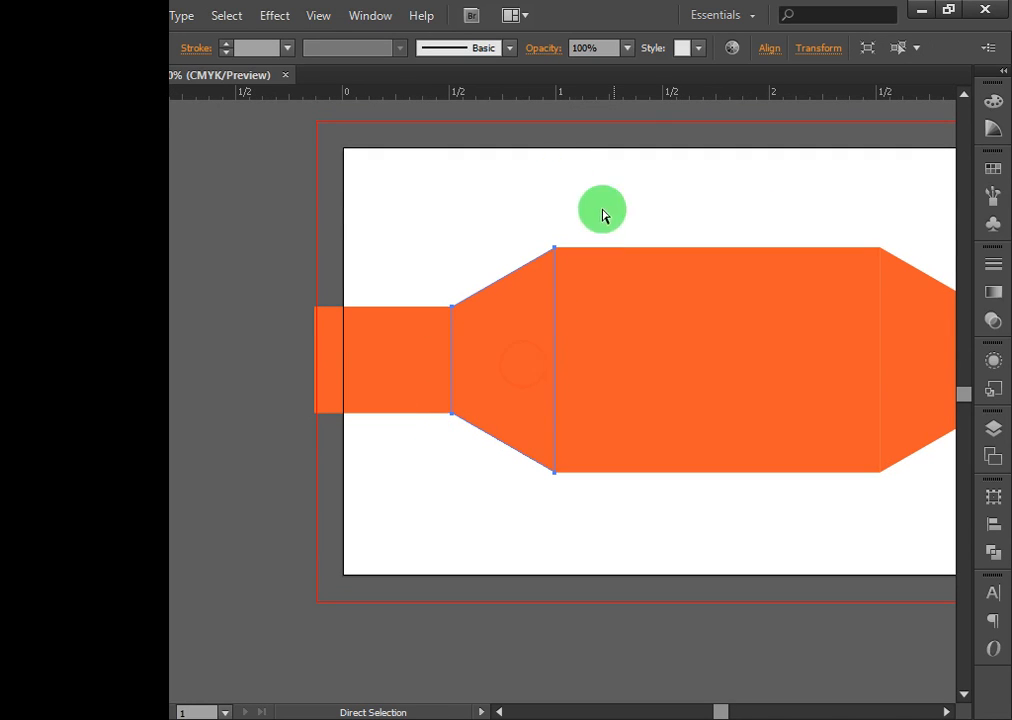
click(993, 320)
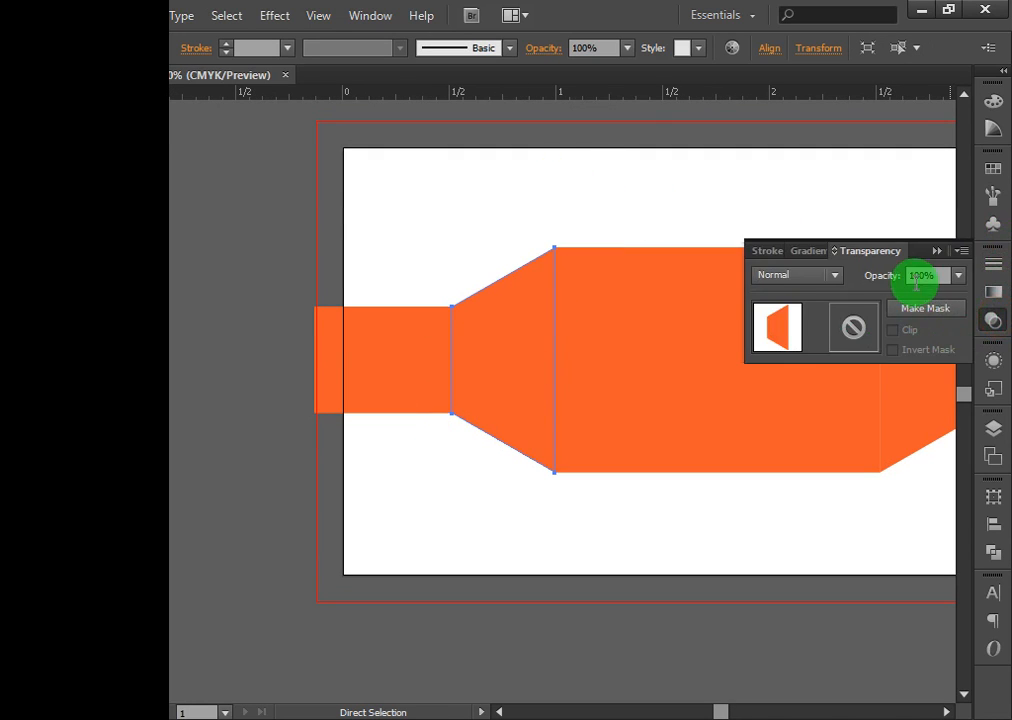
click(860, 273)
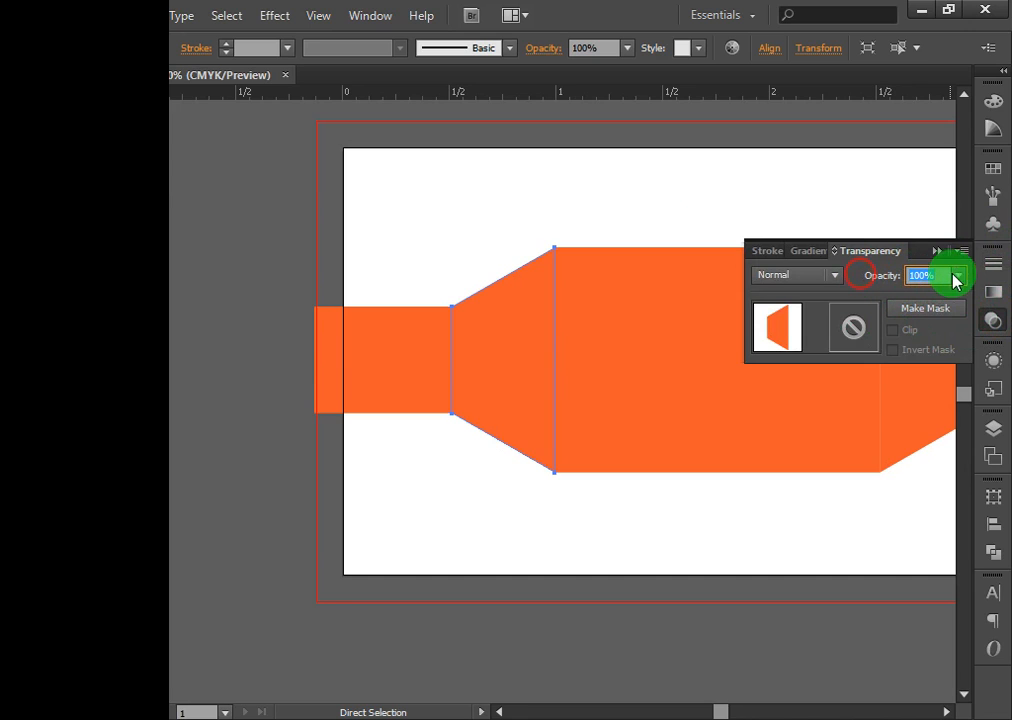
click(960, 275)
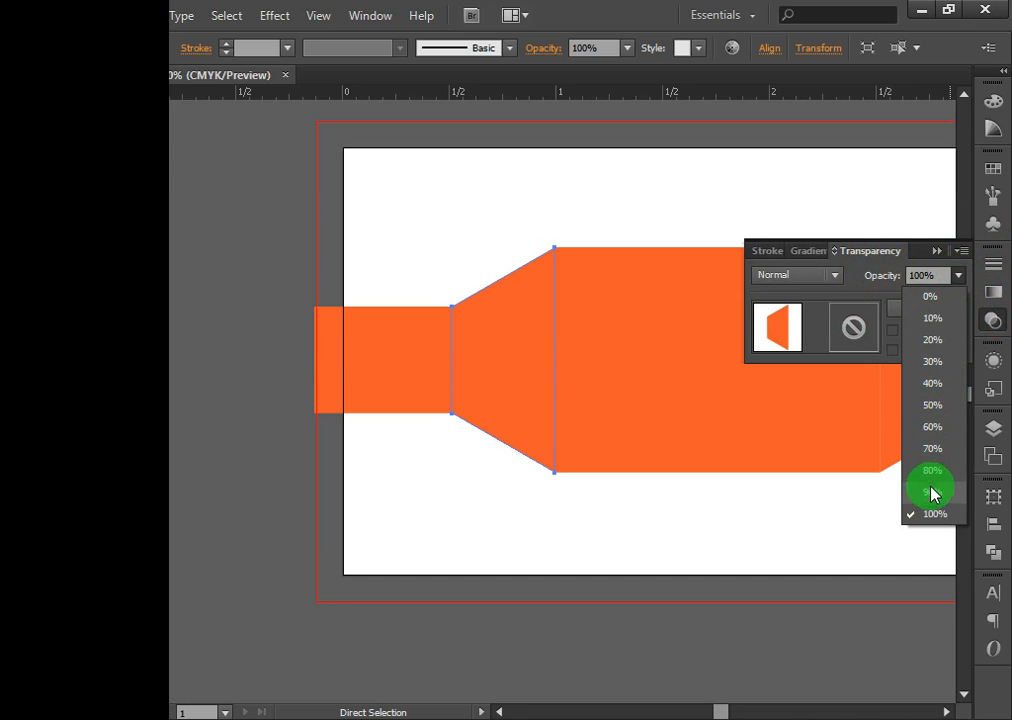
click(932, 448)
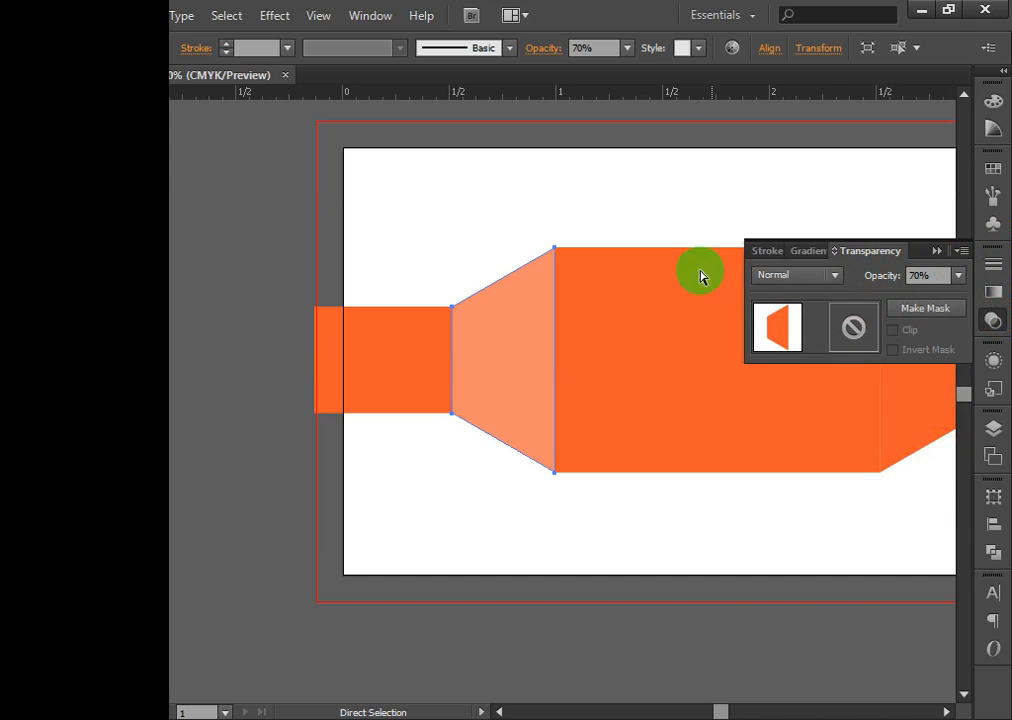
Set the left sloped piece's opacity to 90% and deselect it.
click(958, 276)
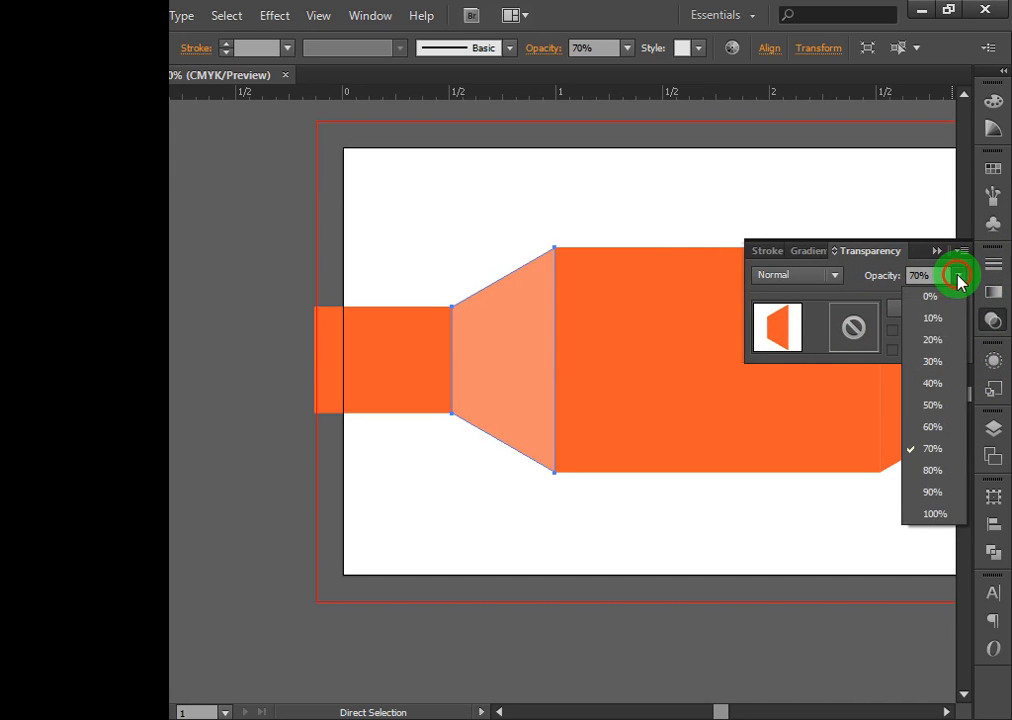
click(932, 491)
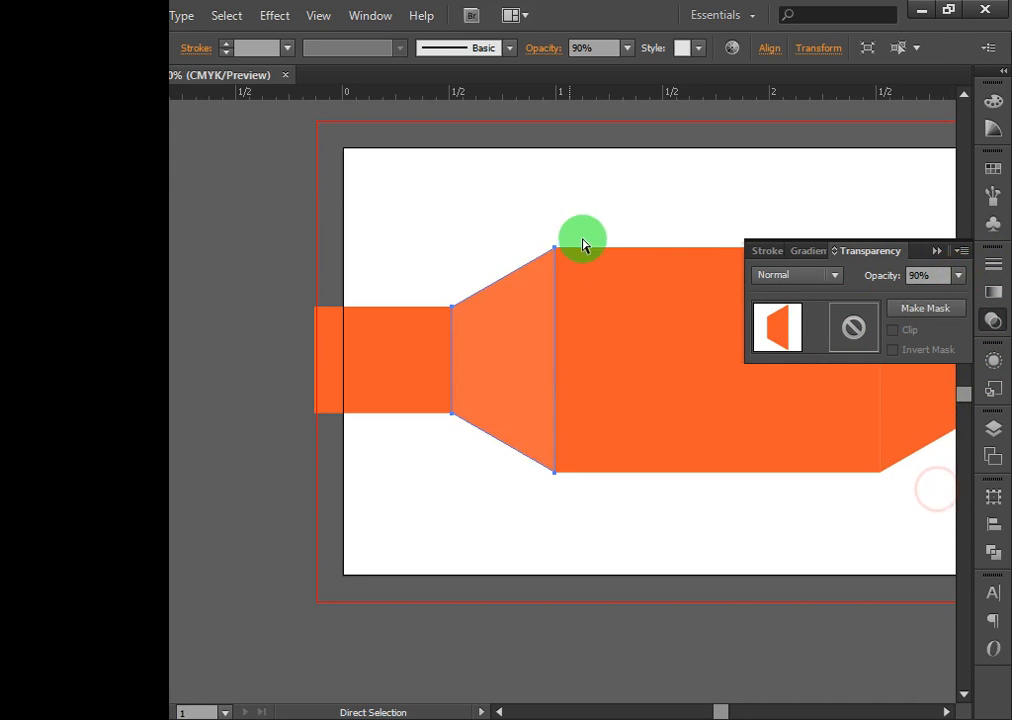
click(557, 201)
key(ctrl+minus)
key(ctrl+minus)
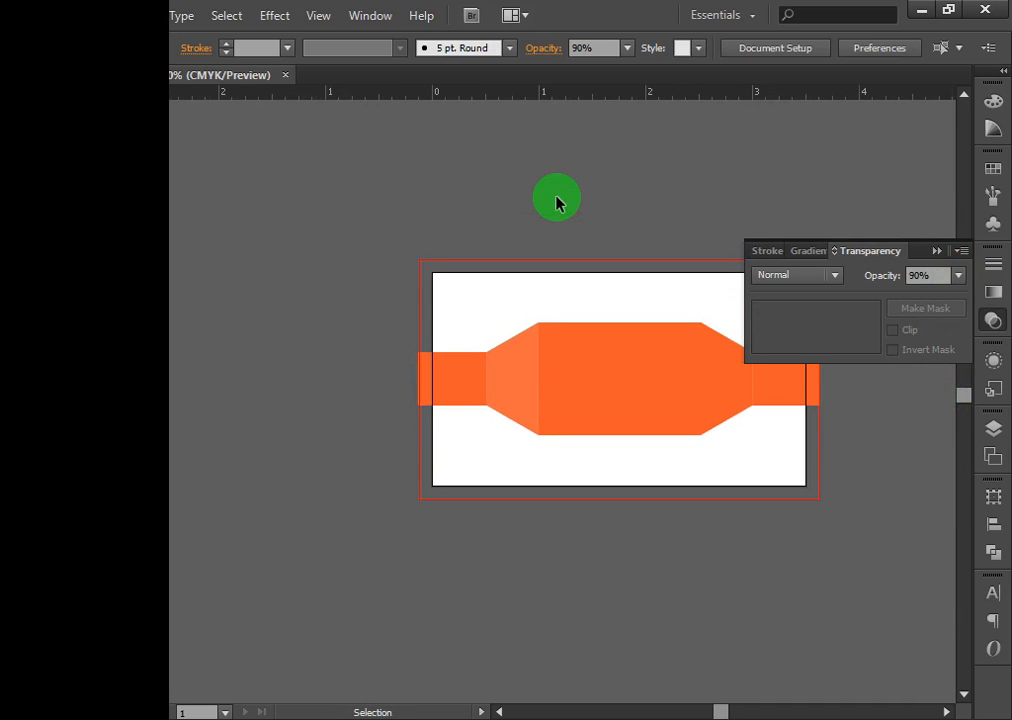
click(940, 255)
Set the opacity of the right sloped piece to 80% and deselect it.
ctrl+click(599, 395)
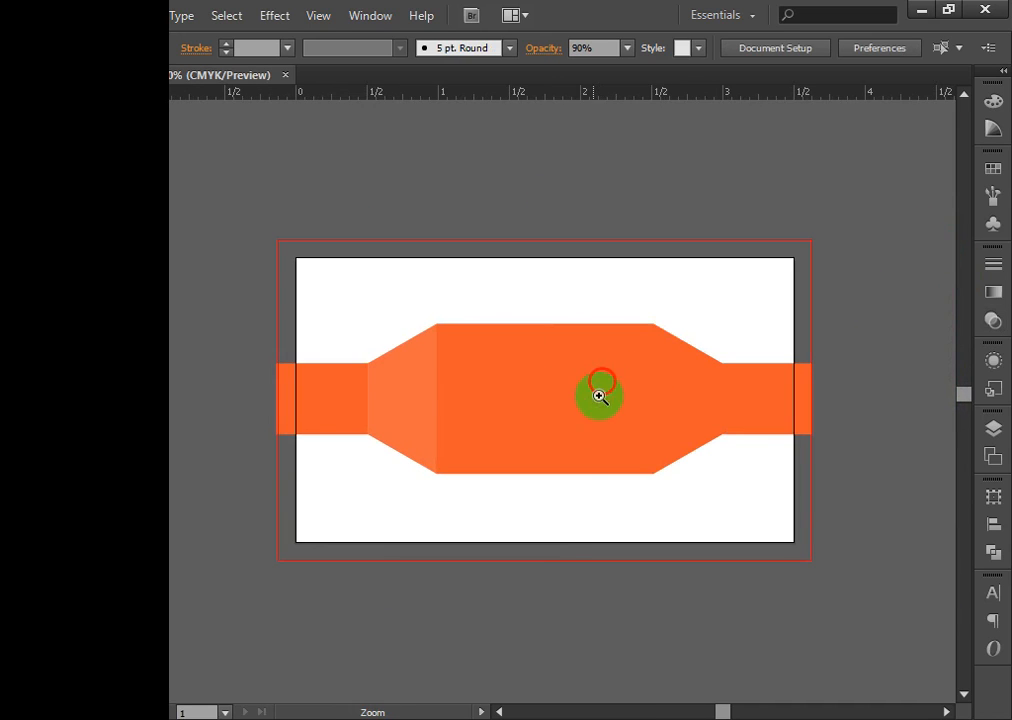
click(678, 397)
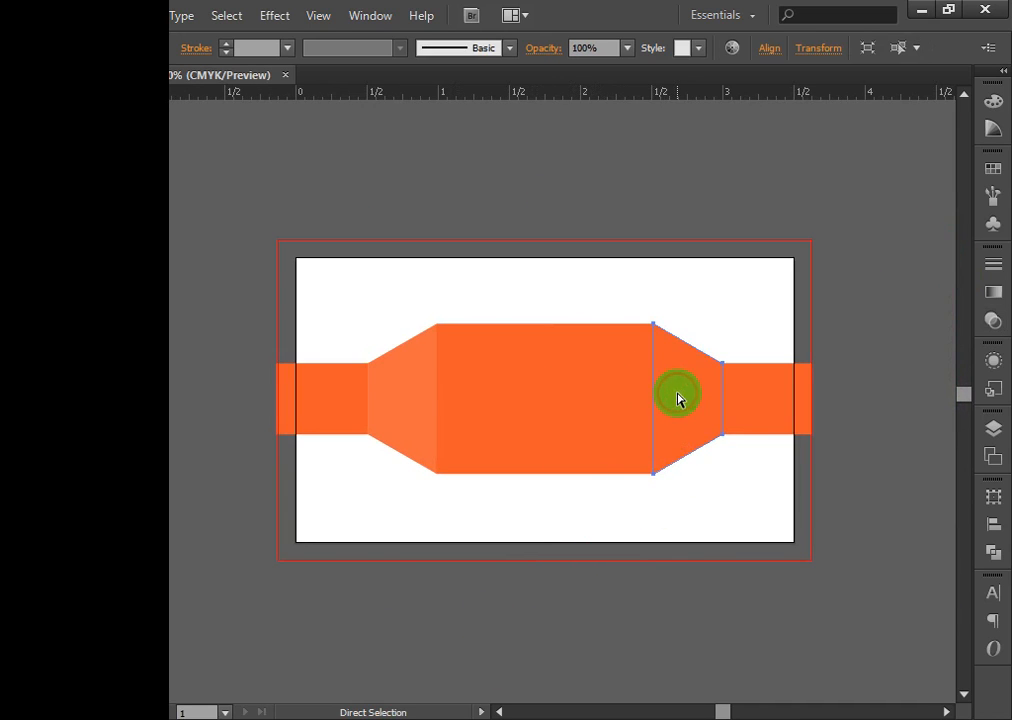
click(994, 320)
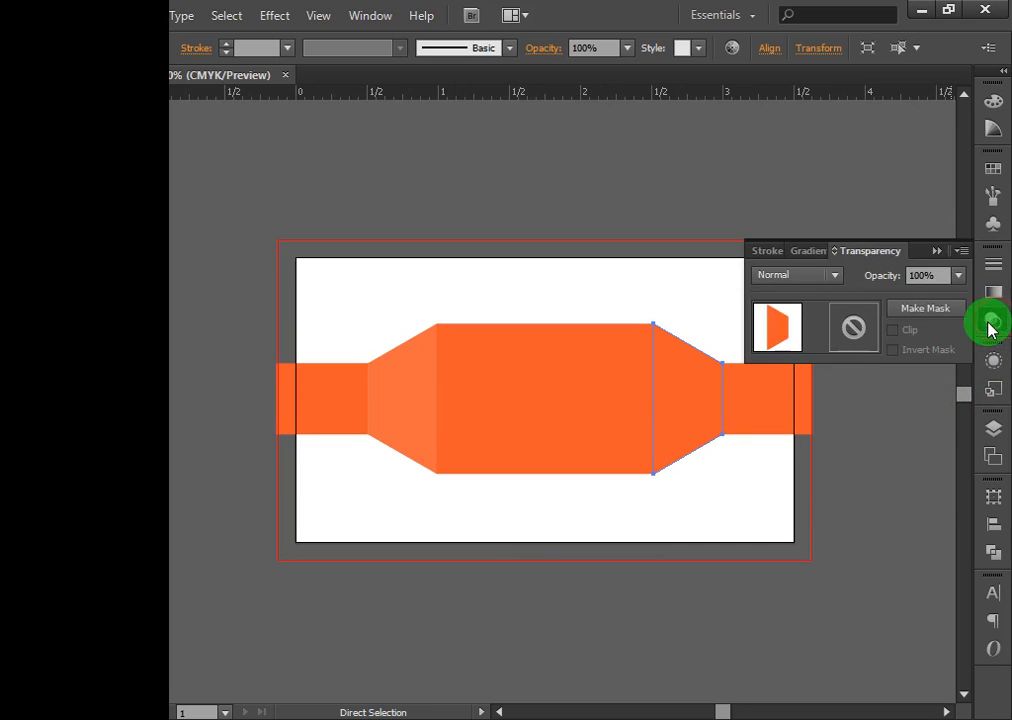
click(961, 275)
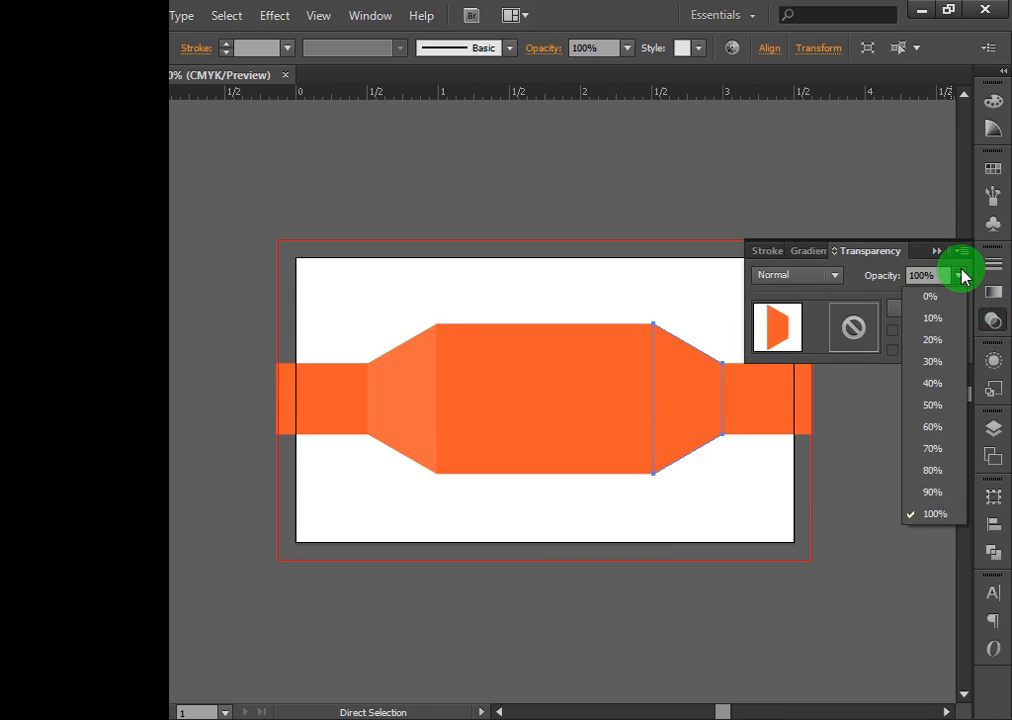
click(938, 470)
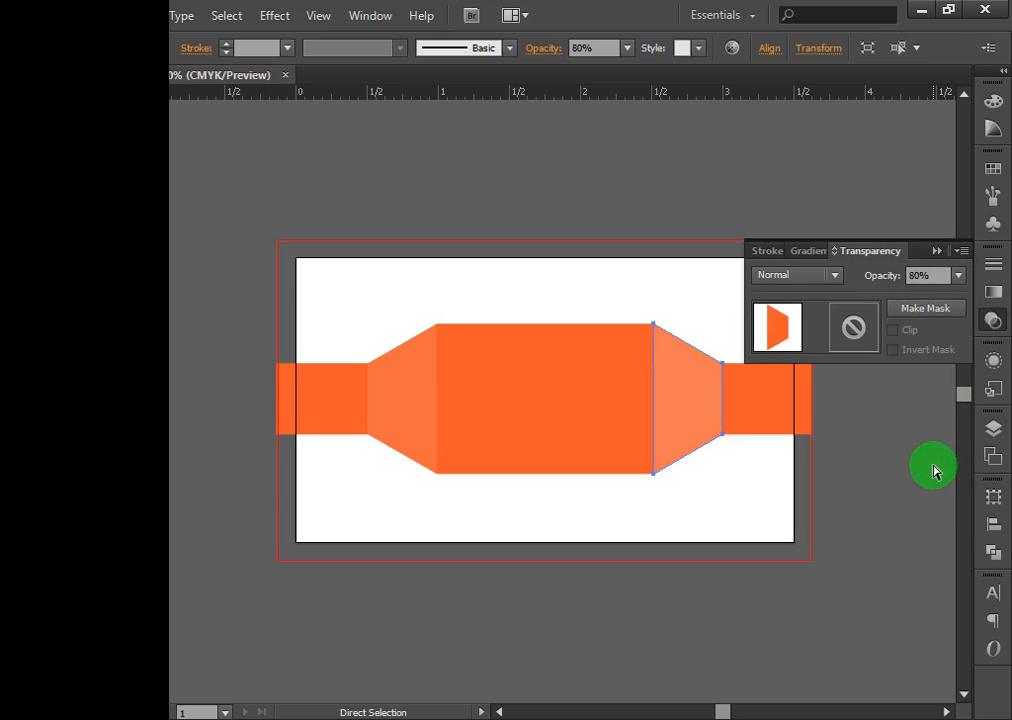
click(834, 446)
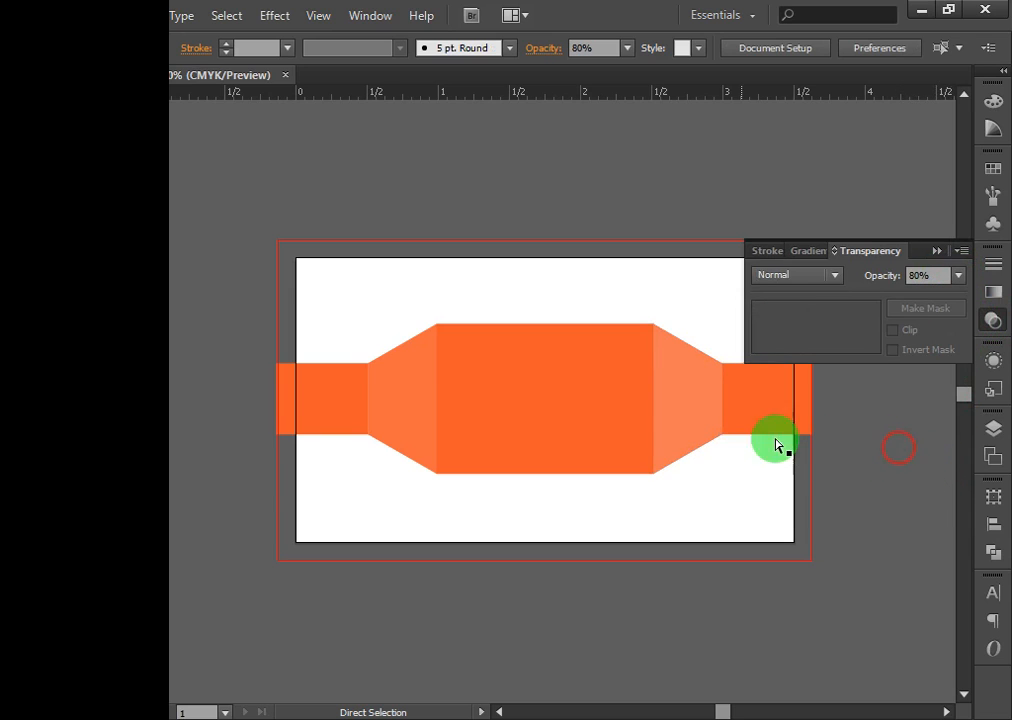
Match the left sloped piece to the right one by setting its opacity to 80%, and close the transparency settings.
click(395, 390)
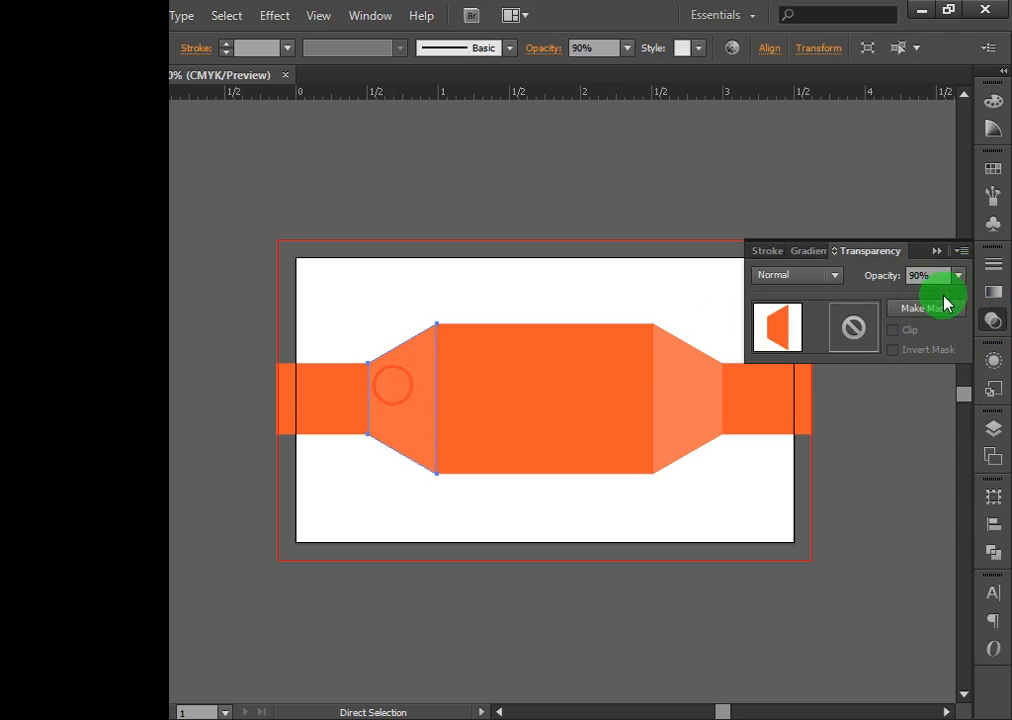
click(700, 378)
click(407, 398)
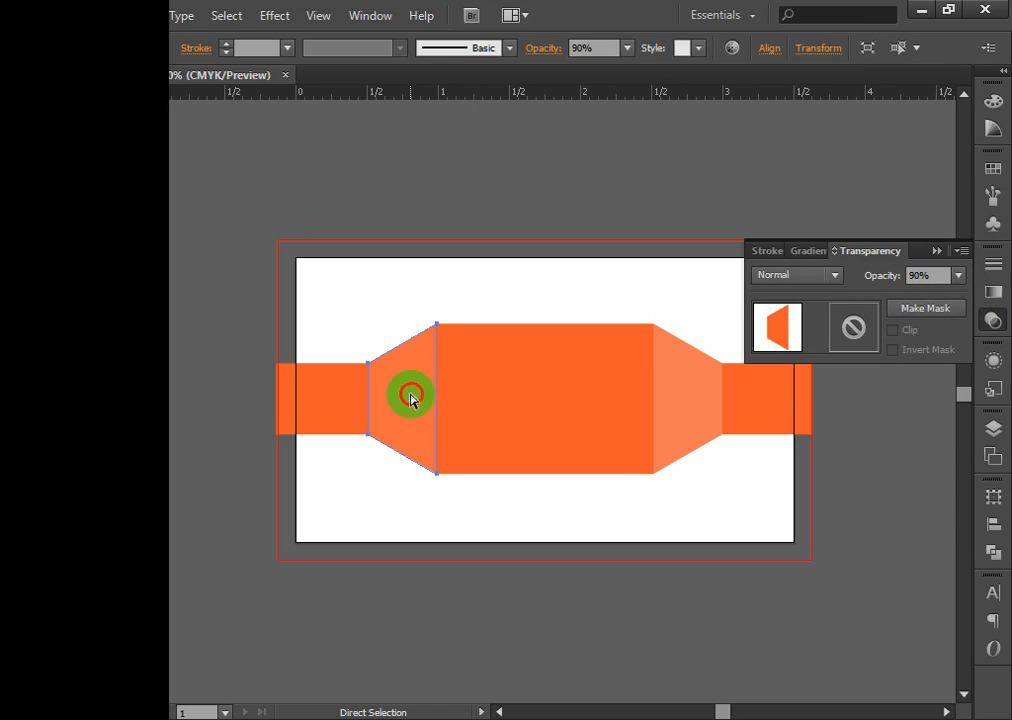
click(958, 275)
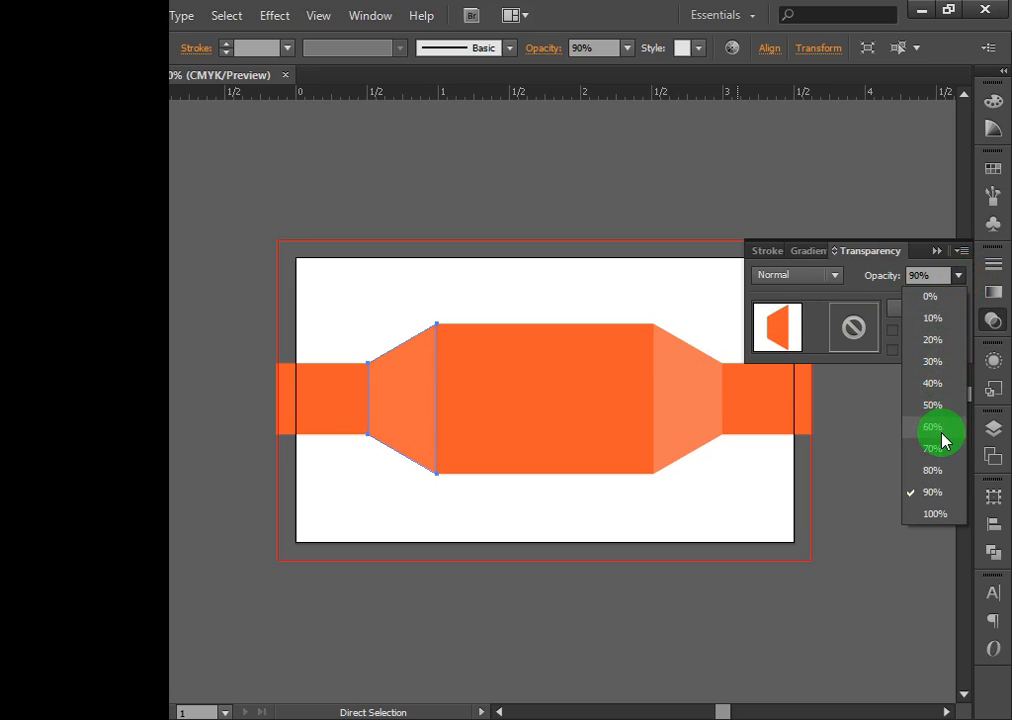
click(936, 470)
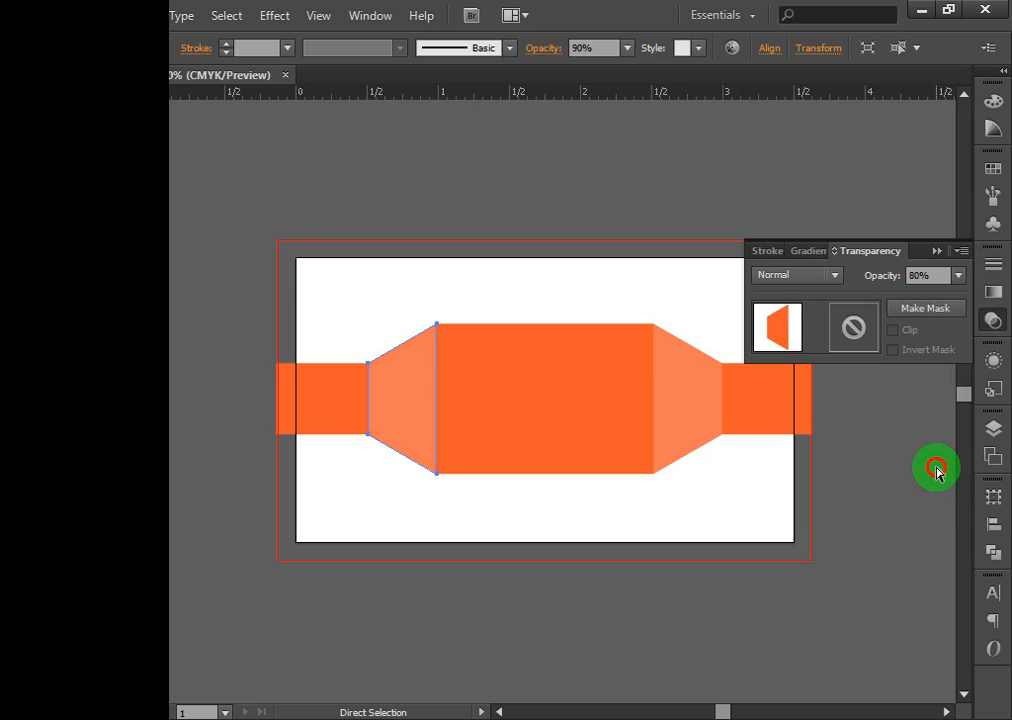
click(773, 548)
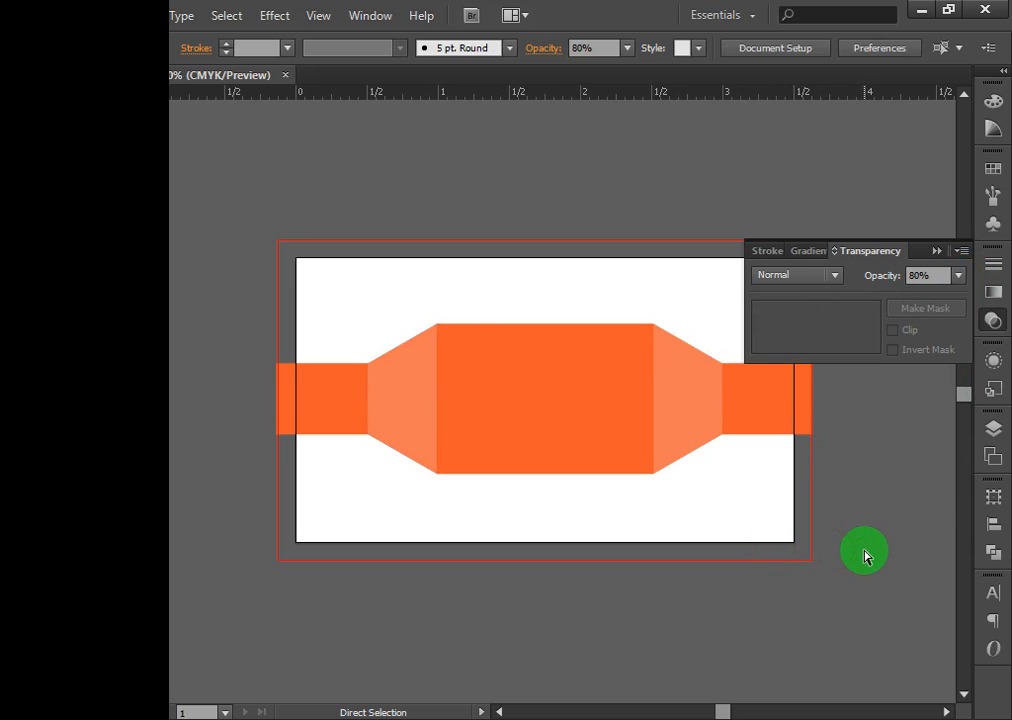
key(ctrl+minus)
key(ctrl+minus)
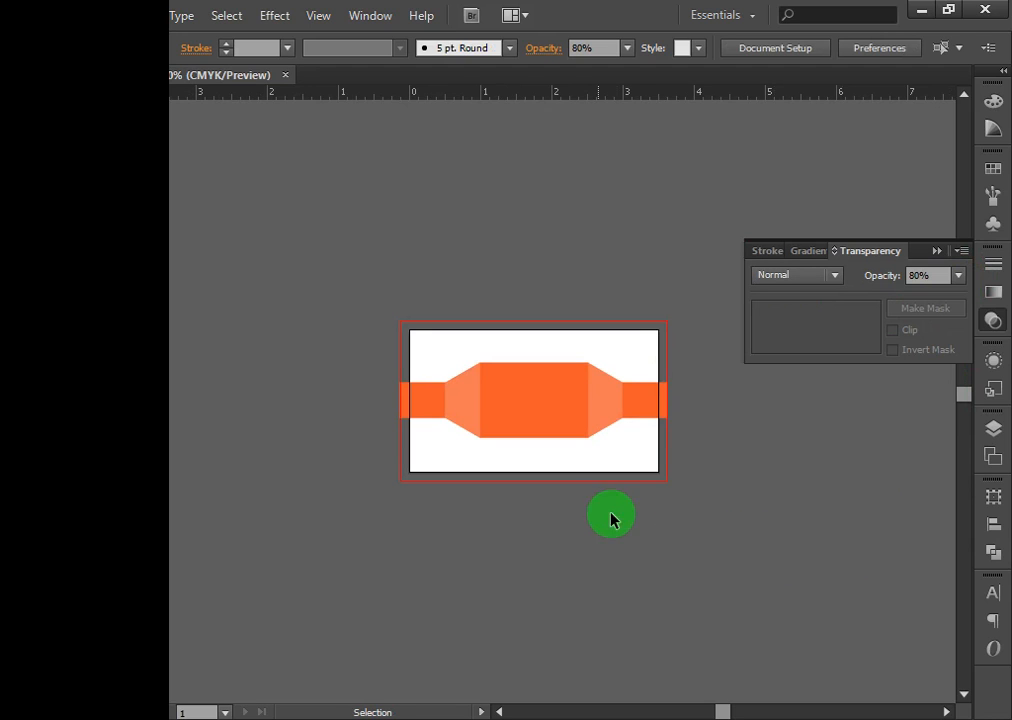
ctrl+click(517, 451)
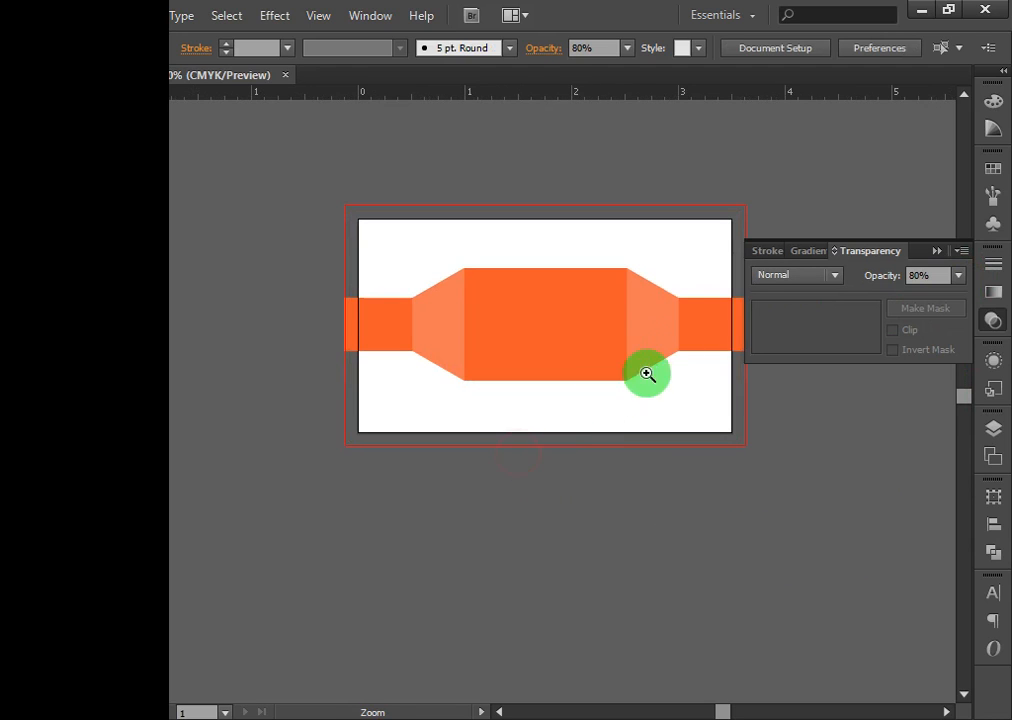
click(938, 252)
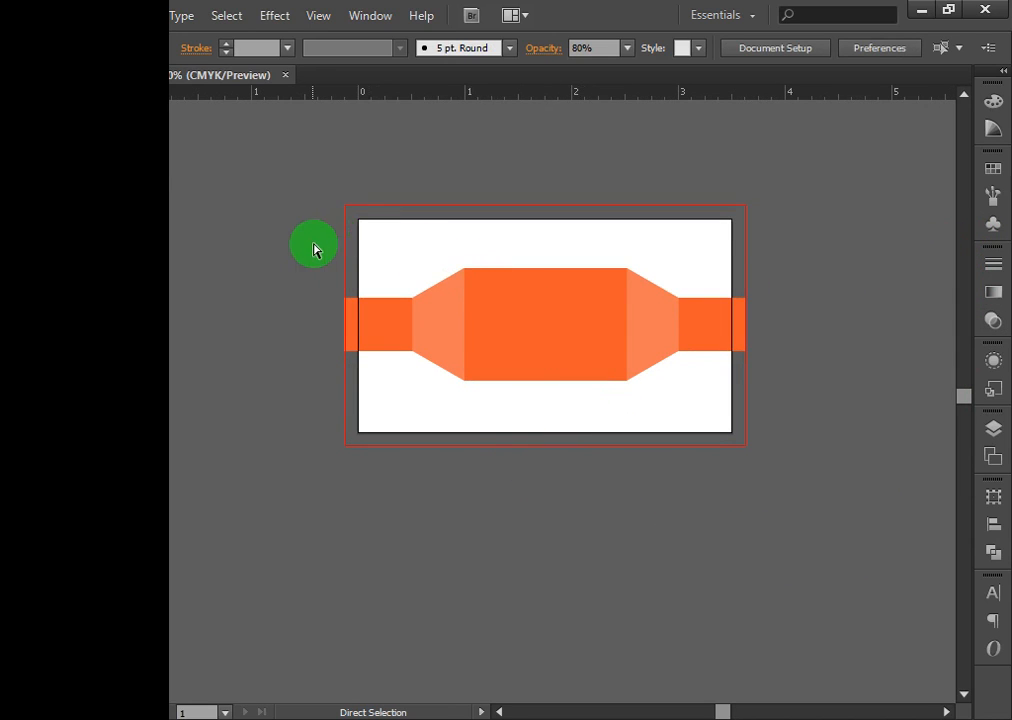
Recolour all pieces of the band together with a green fill, #5BEF0C.
drag(303, 255, 803, 393)
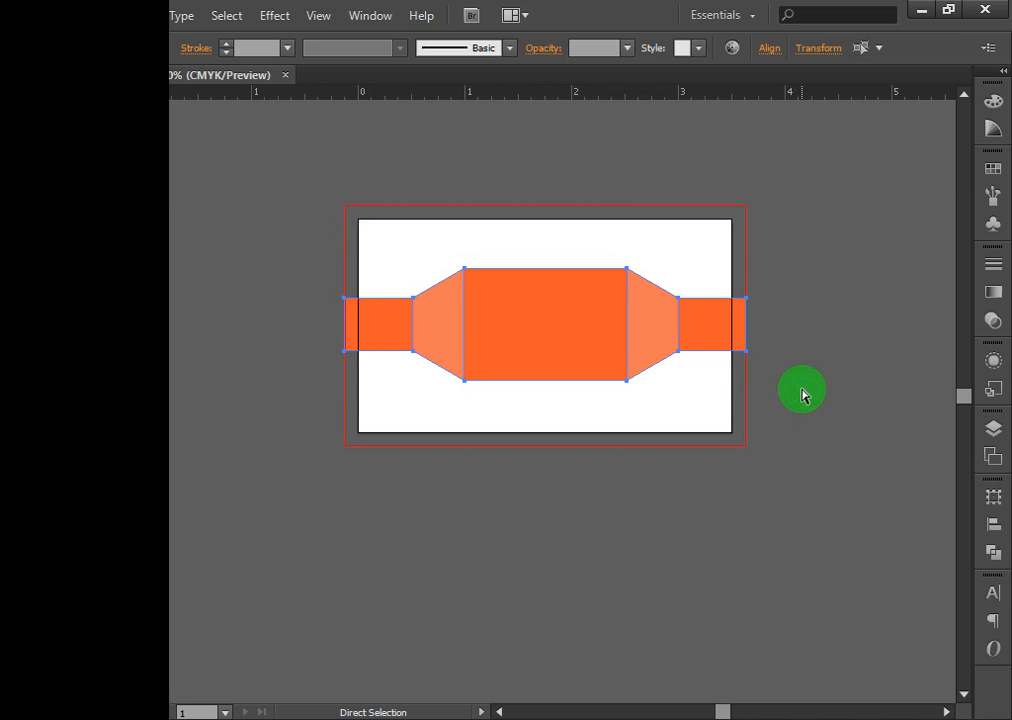
double_click(17, 456)
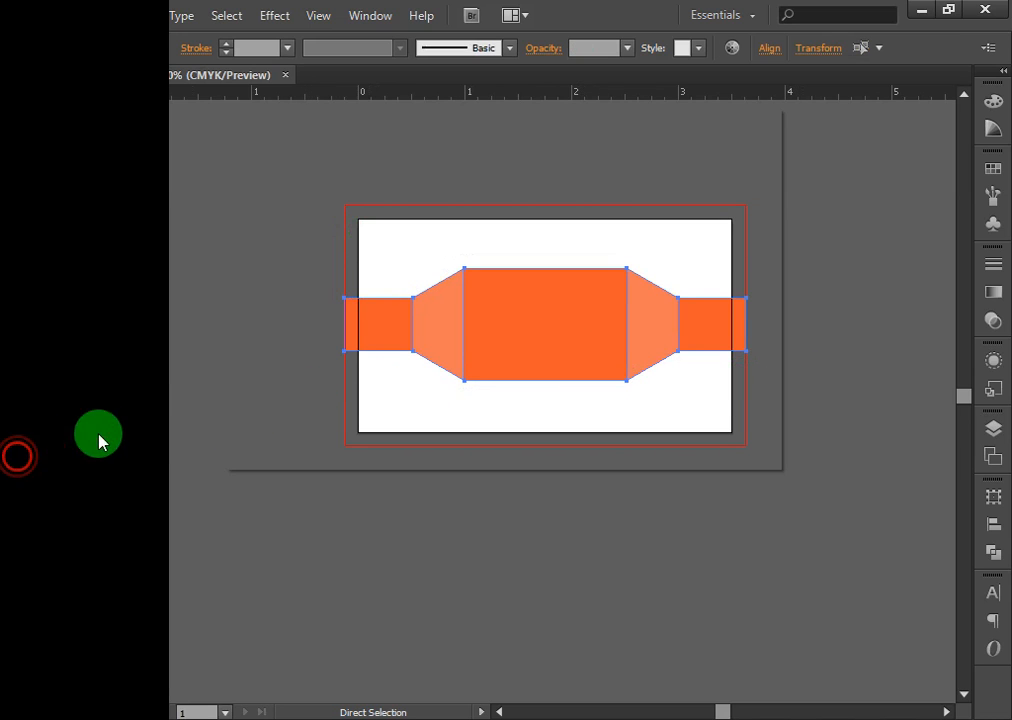
drag(519, 116, 806, 320)
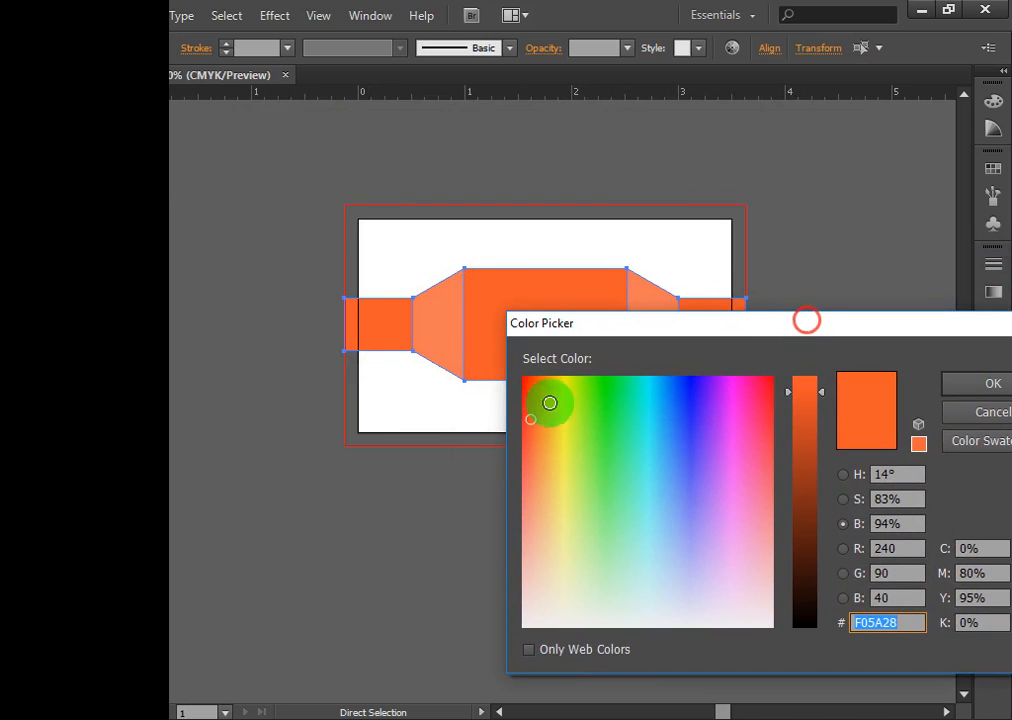
click(592, 386)
click(969, 387)
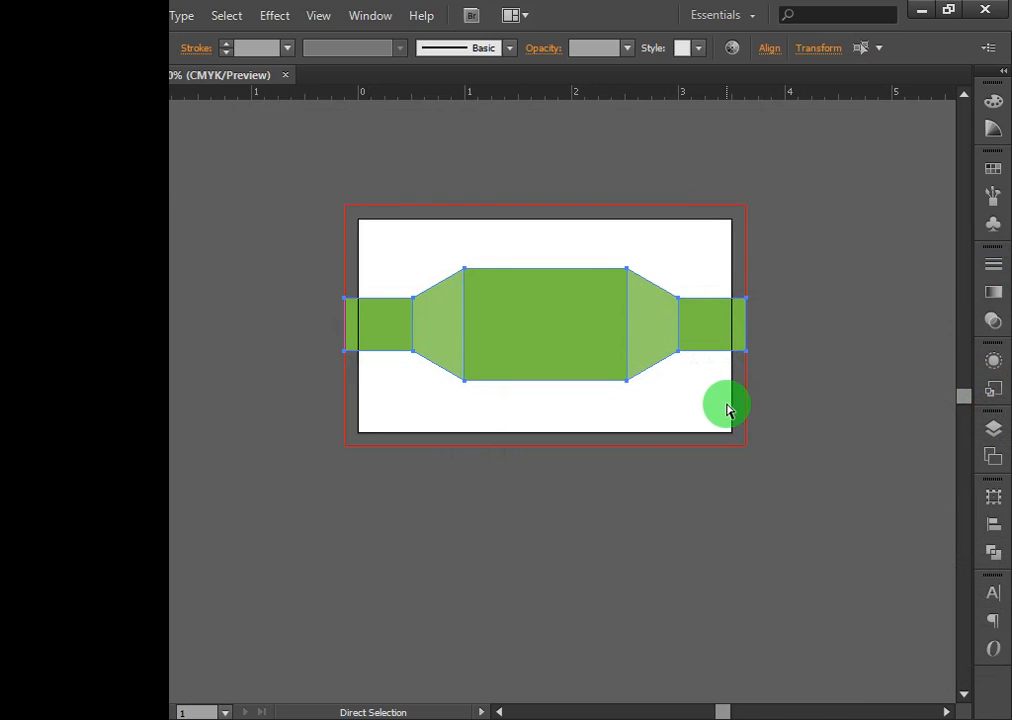
click(722, 503)
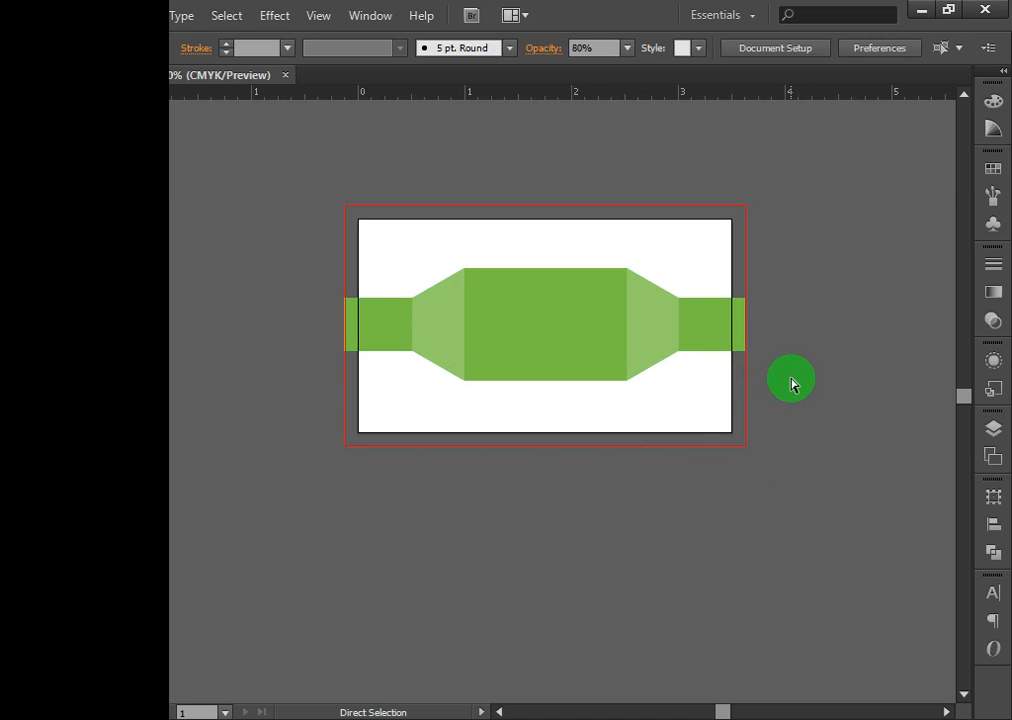
Select all pieces of the band, change their fill to blue and deselect them.
drag(800, 373, 455, 232)
double_click(23, 459)
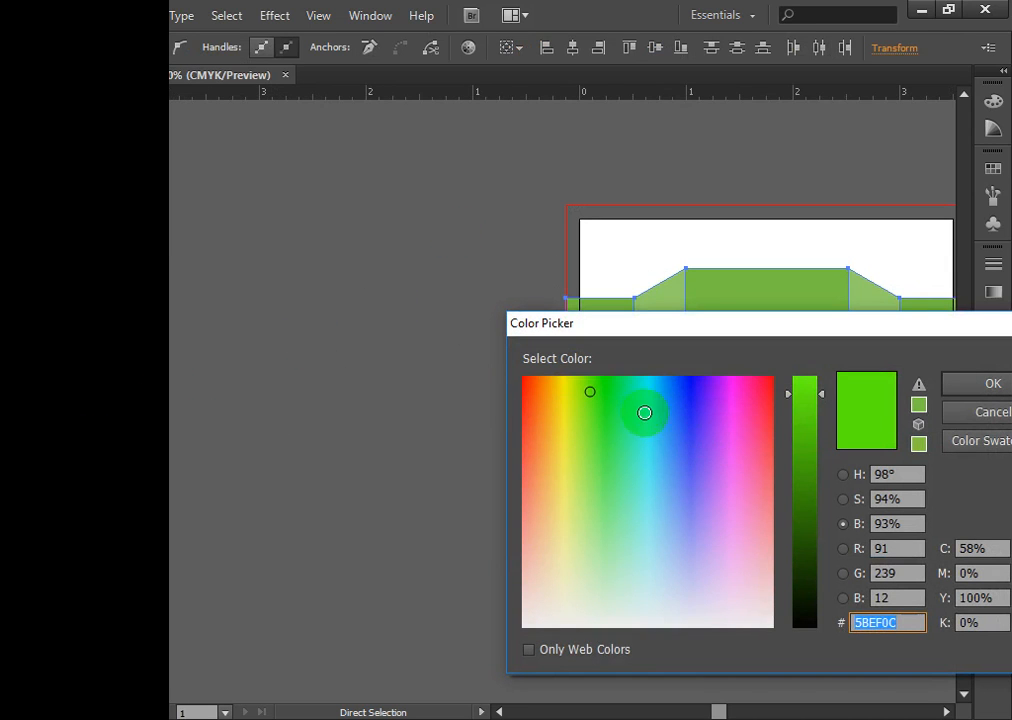
drag(694, 407, 693, 380)
drag(917, 323, 440, 336)
click(555, 404)
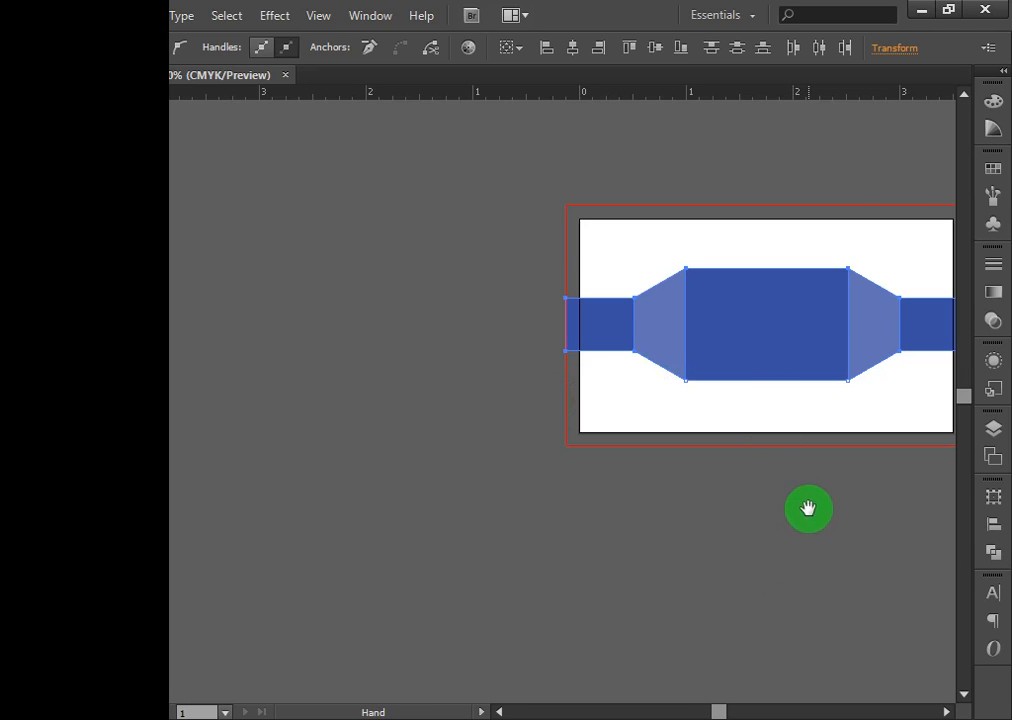
drag(809, 508, 590, 467)
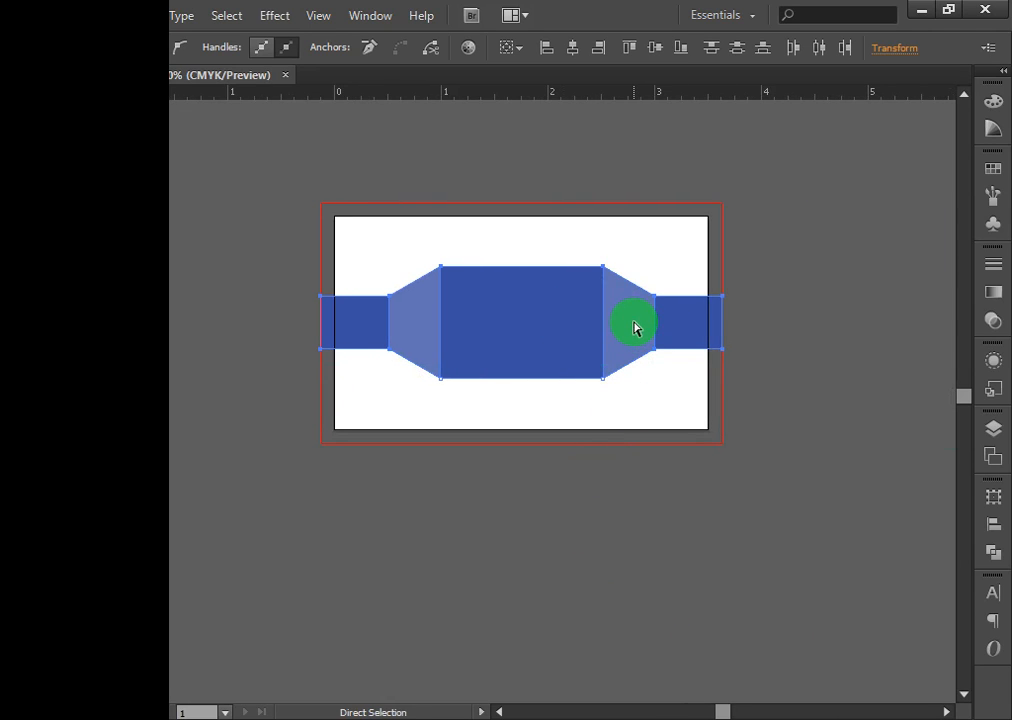
click(795, 398)
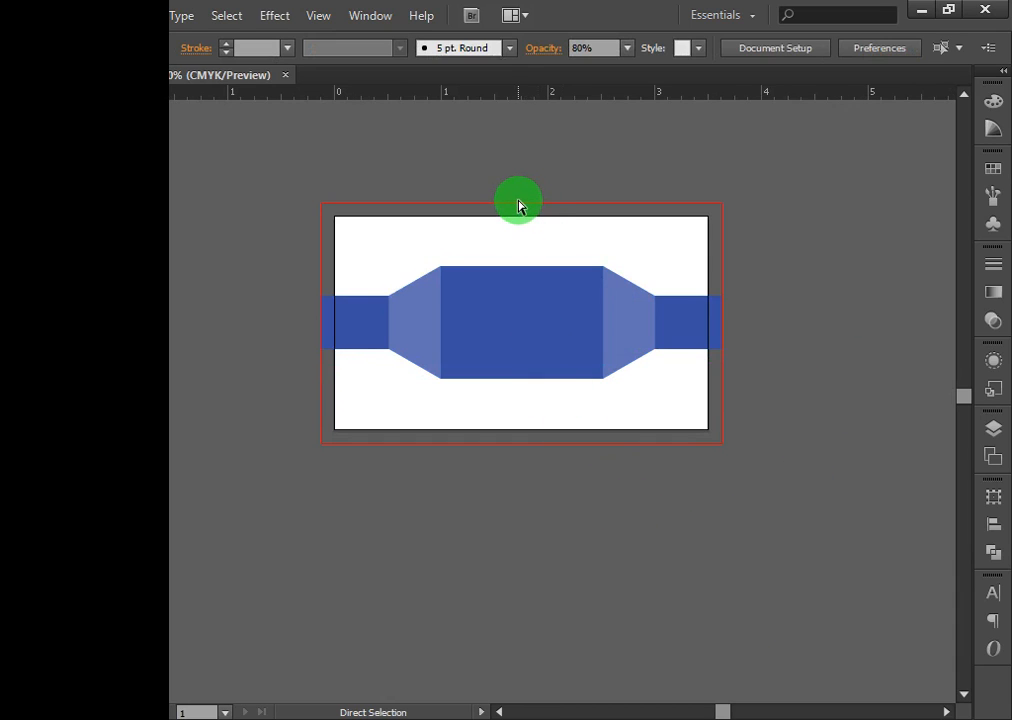
Stretch the middle piece vertically about its centre until it reaches the artboard's upper and lower bleed lines.
key(v)
click(490, 326)
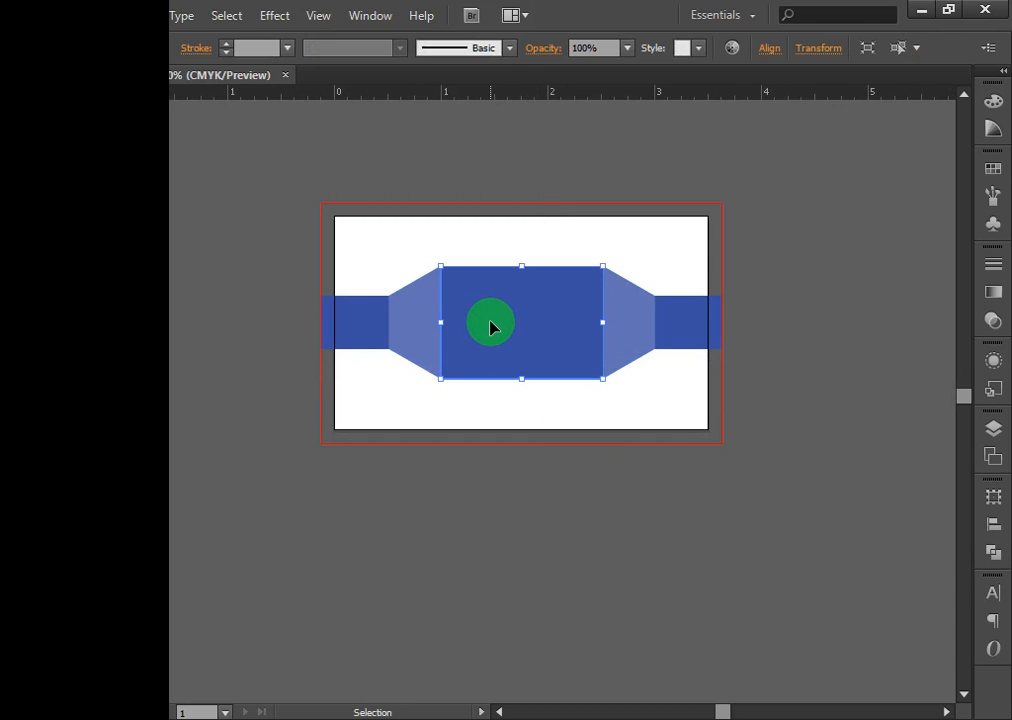
key(a)
click(542, 180)
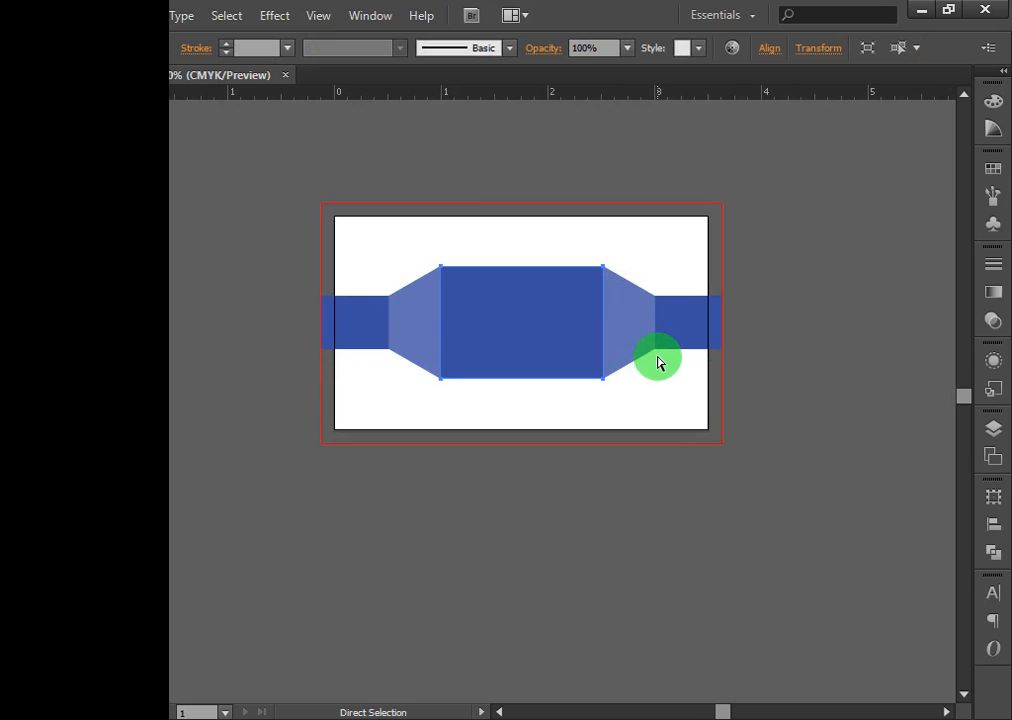
key(v)
key(a)
key(v)
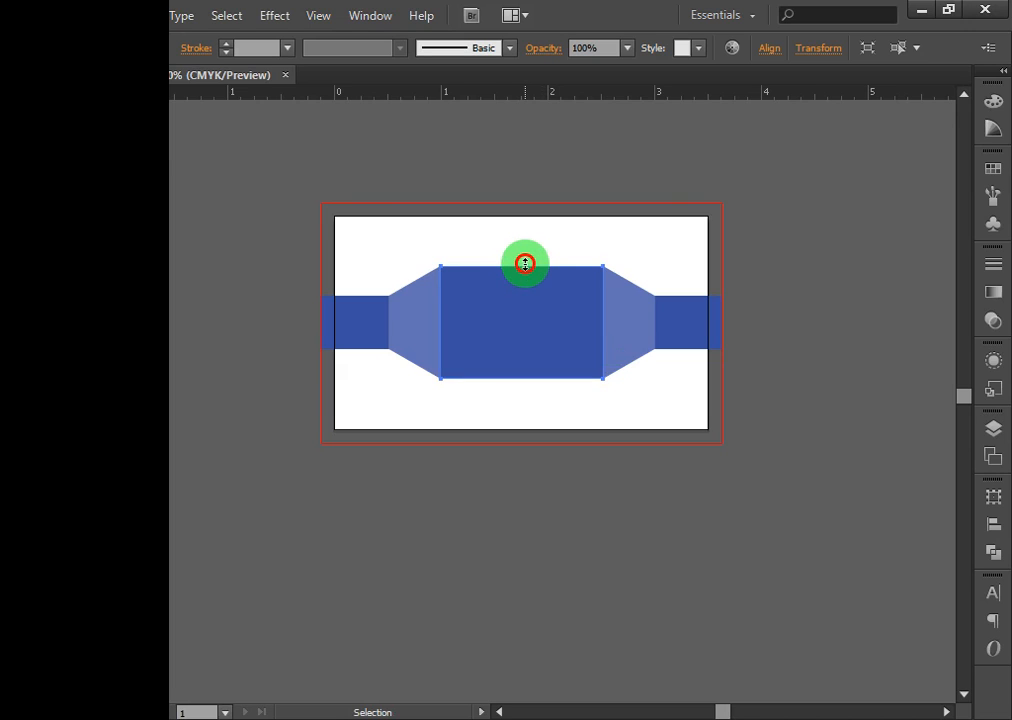
drag(525, 263, 524, 202)
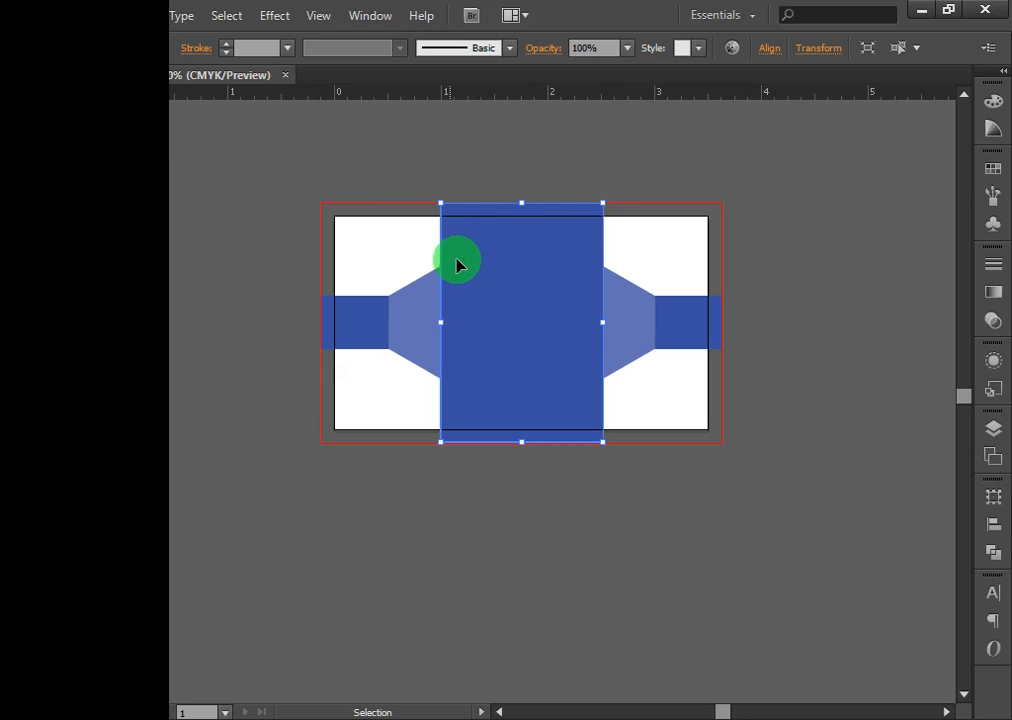
Examine the corner where the middle piece meets the upper edge of the left sloped piece.
click(436, 289)
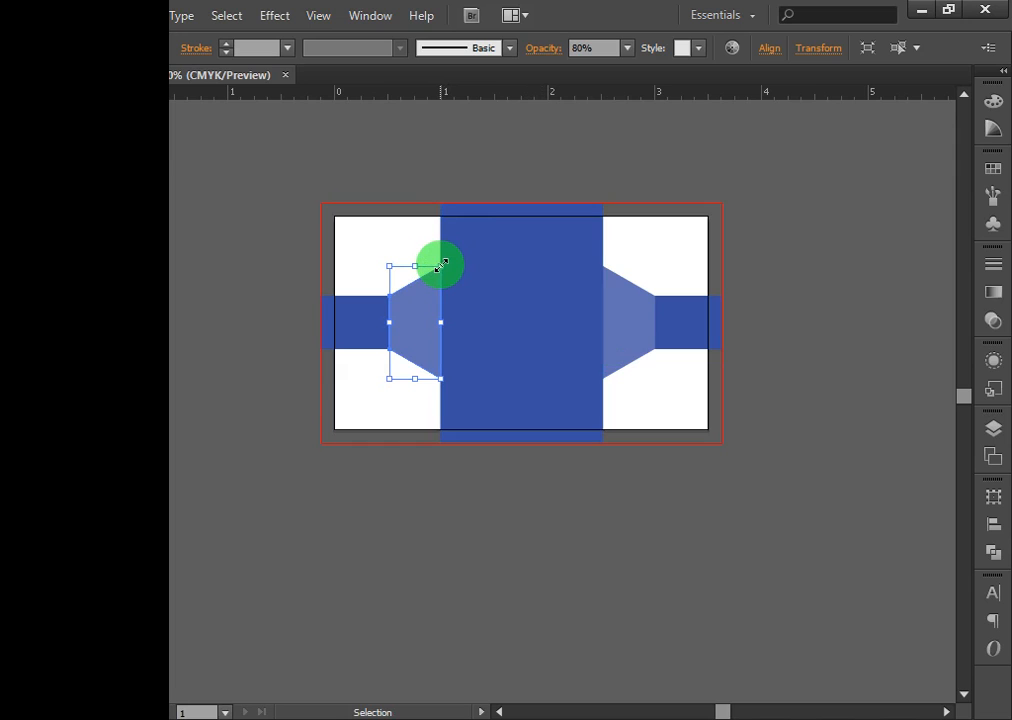
click(800, 235)
key(z)
click(489, 288)
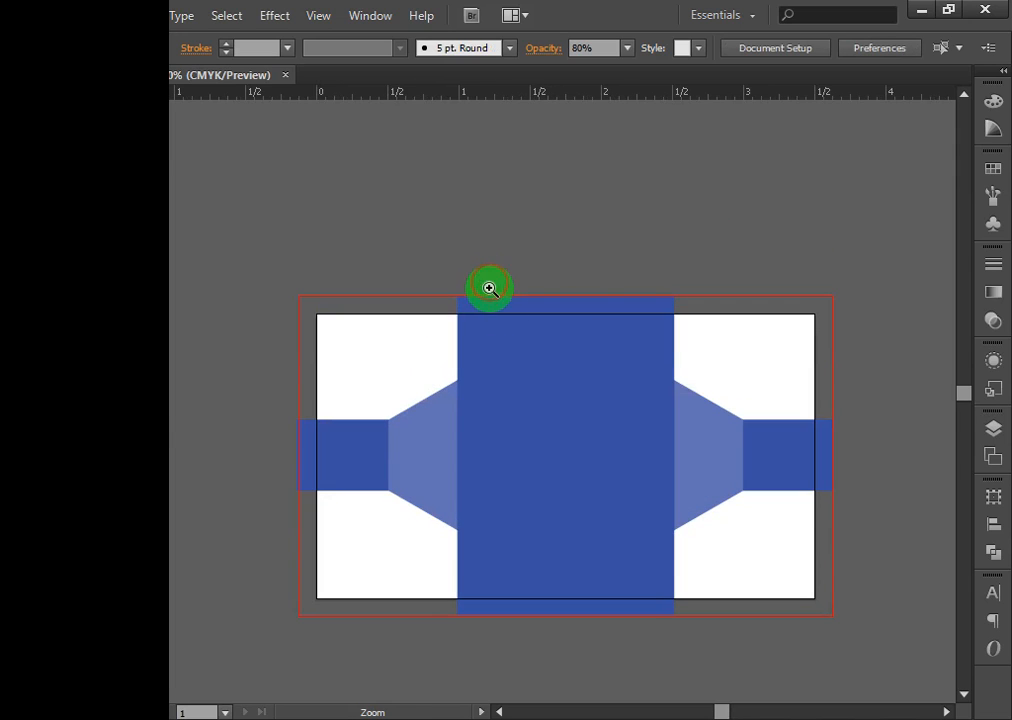
click(549, 395)
click(524, 413)
click(495, 422)
key(v)
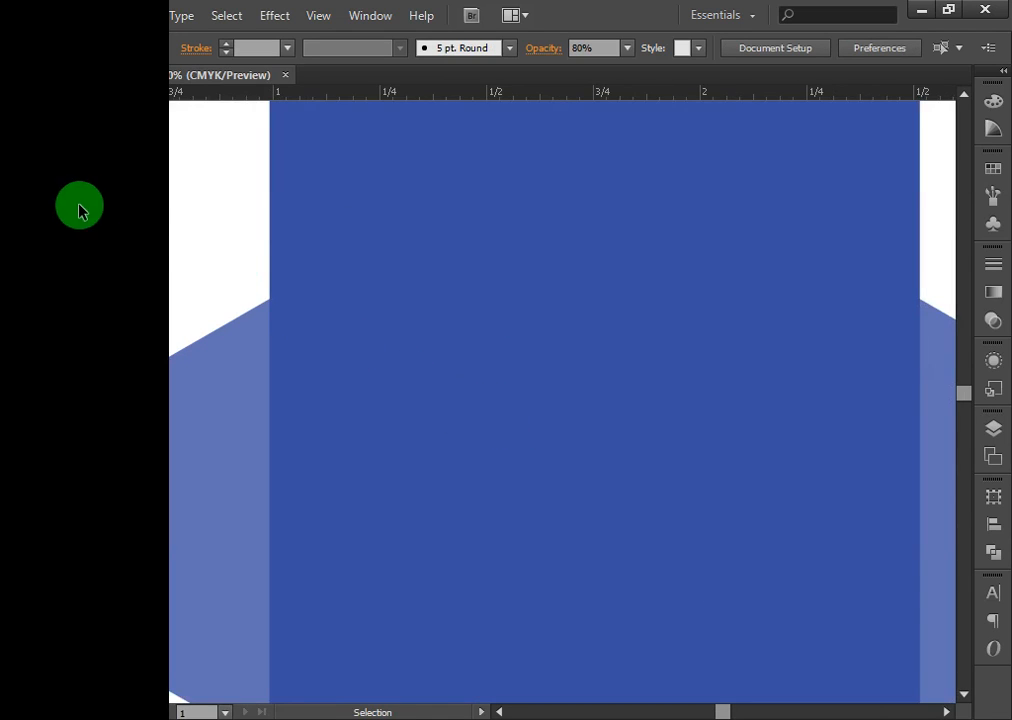
click(50, 175)
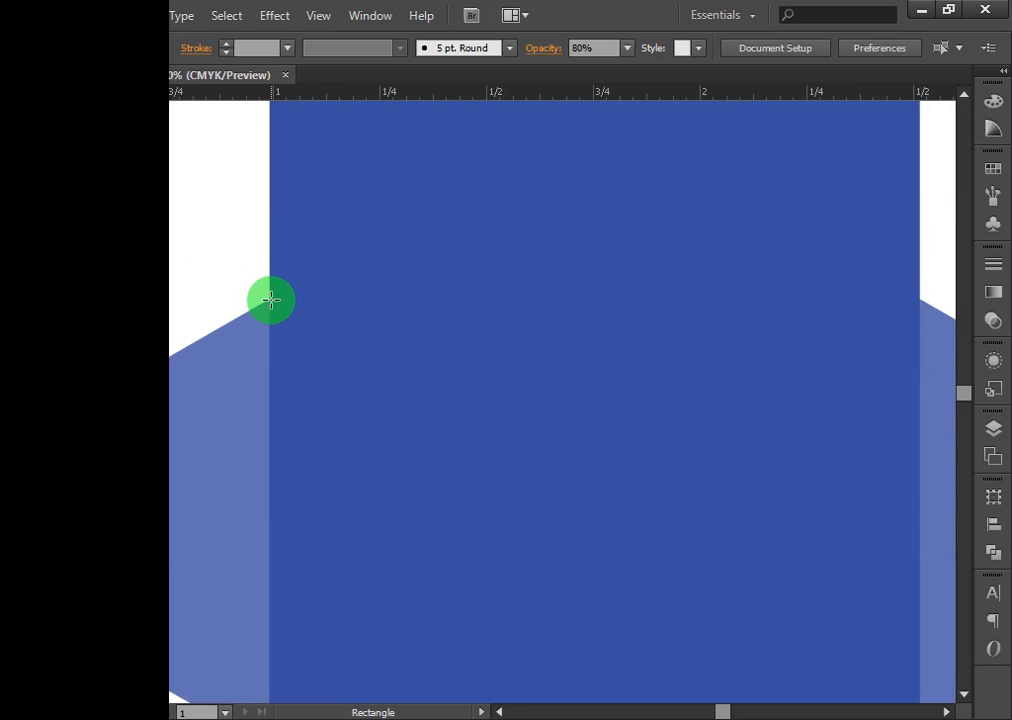
click(50, 102)
click(200, 221)
click(254, 320)
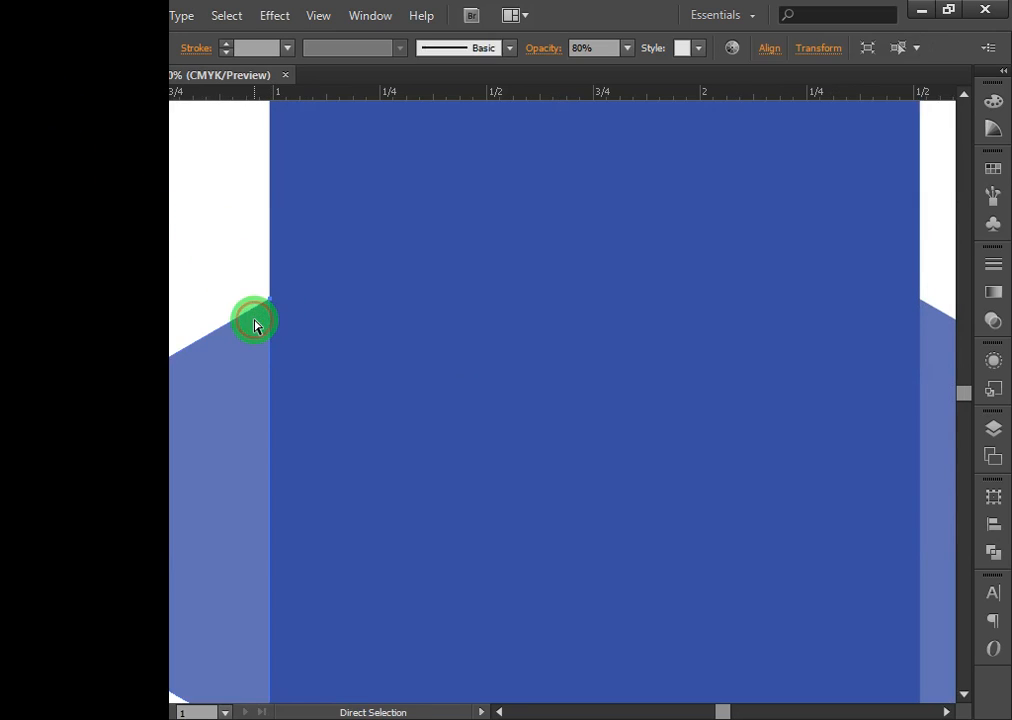
click(212, 231)
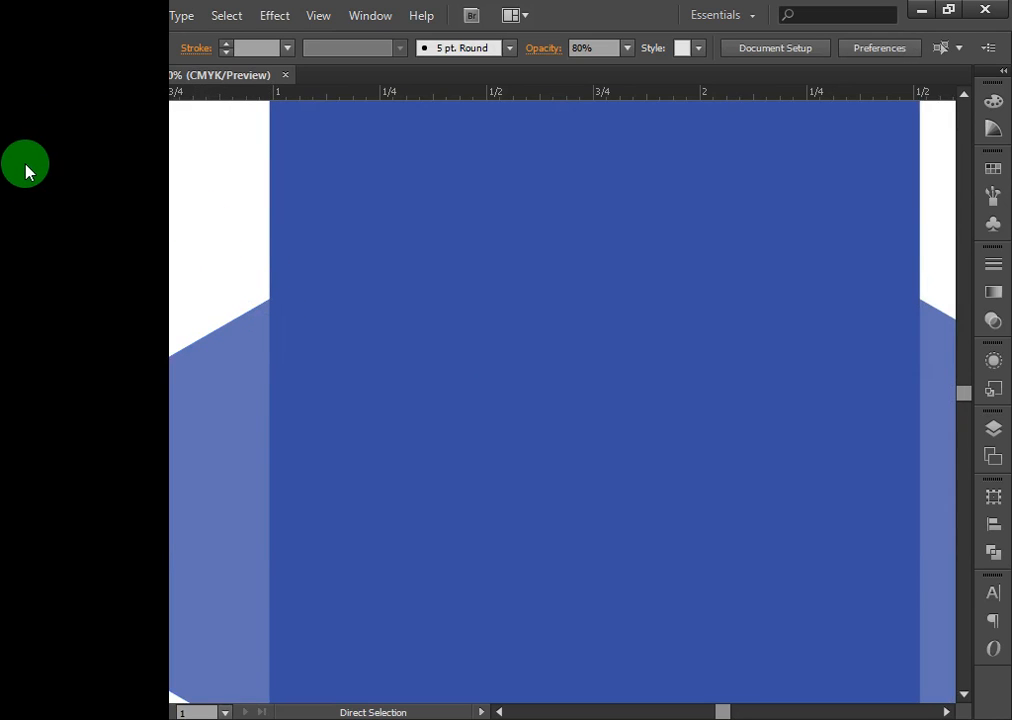
click(52, 101)
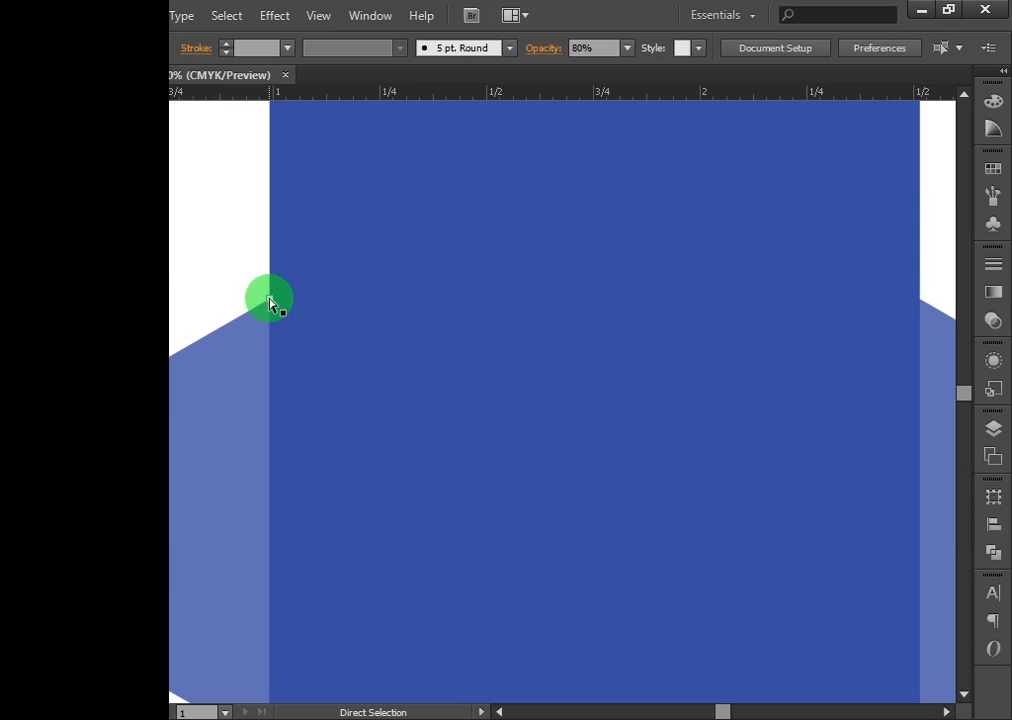
click(52, 178)
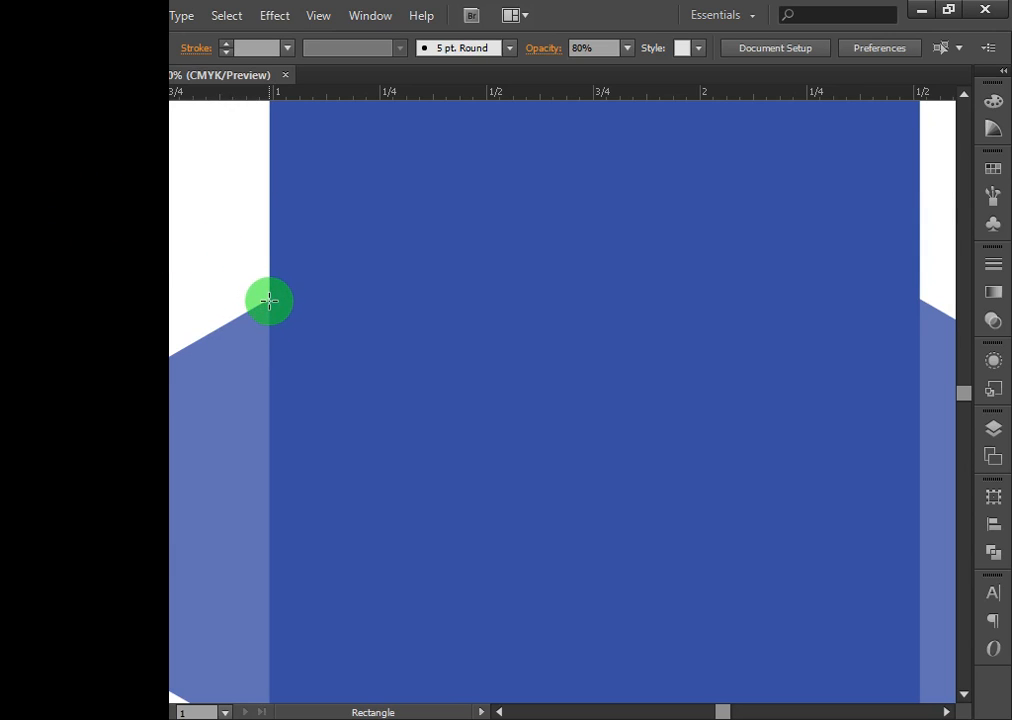
click(23, 104)
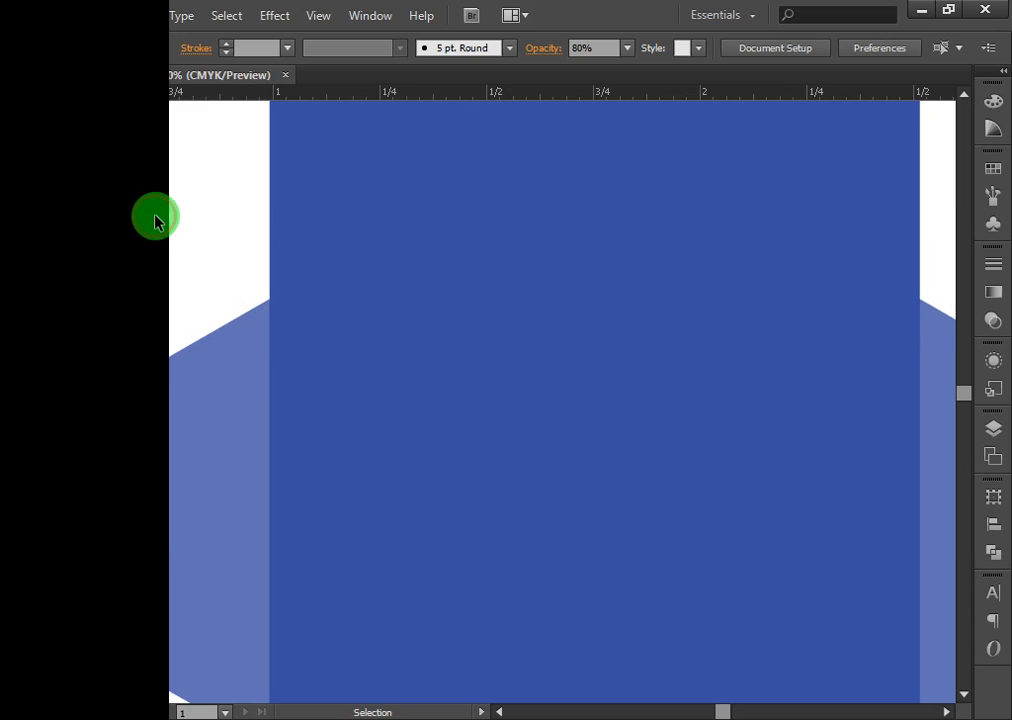
key(ctrl+0)
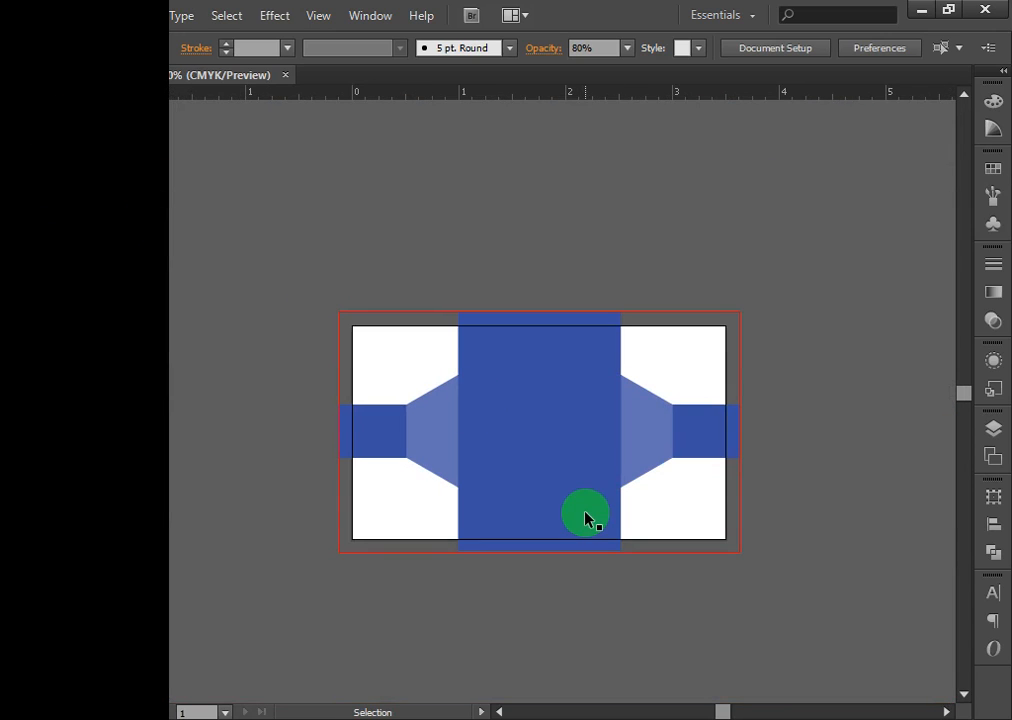
Shorten the tall middle rectangle from its lower edge into a block about 0.35 in high at the upper bleed line.
click(587, 518)
drag(540, 549, 565, 348)
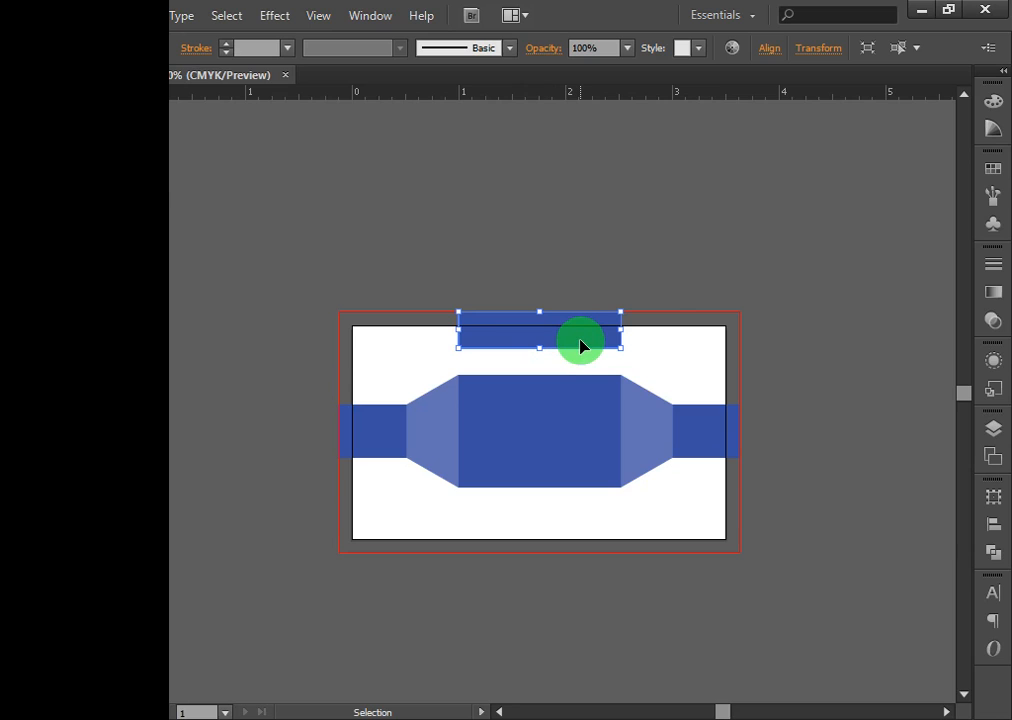
key(a)
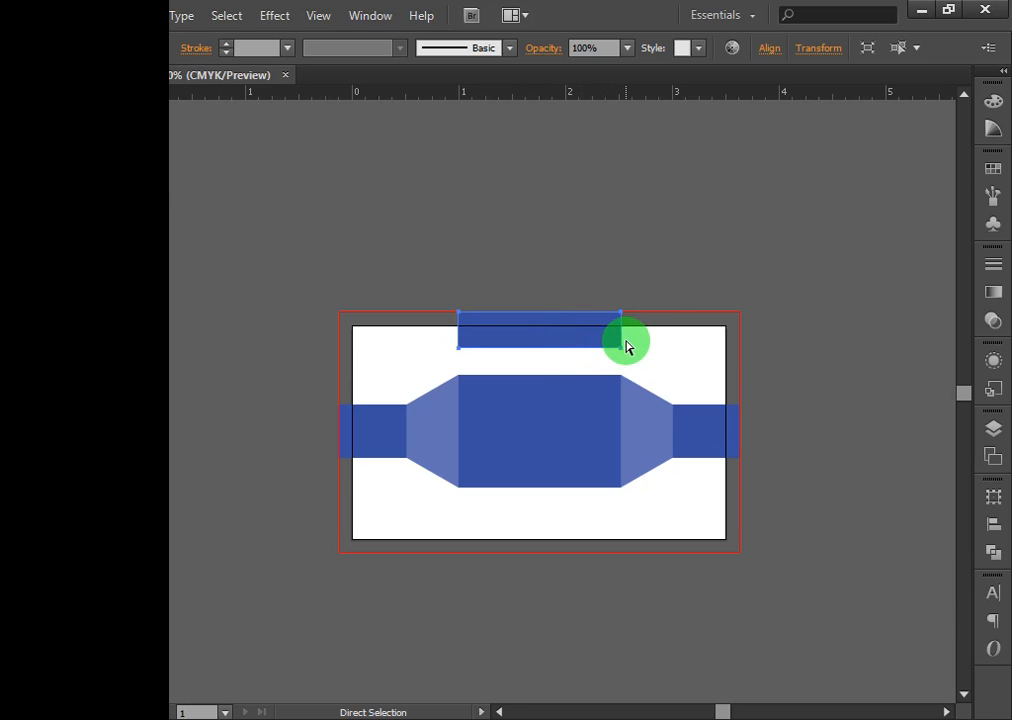
key(v)
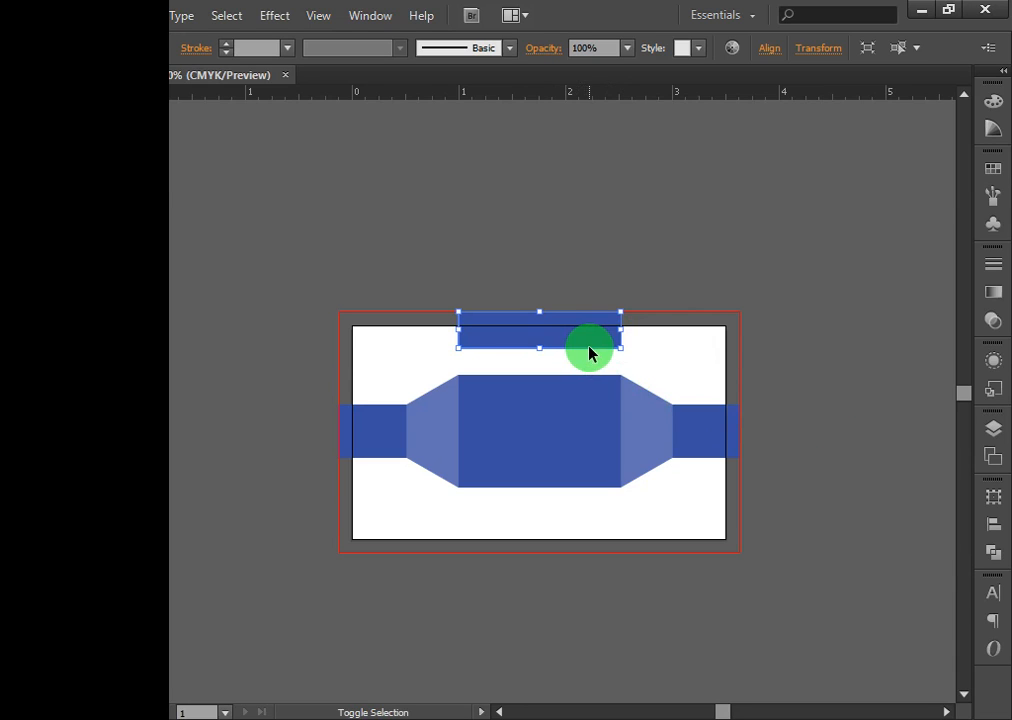
Duplicate the short blue block and move the copy straight down to the artboard's lower edge.
key(shift+Down)
key(shift+Down)
key(shift+Down)
key(shift+Down)
key(shift+Down)
key(shift+Down)
key(shift+Down)
key(shift+Down)
key(shift+Down)
key(shift+Down)
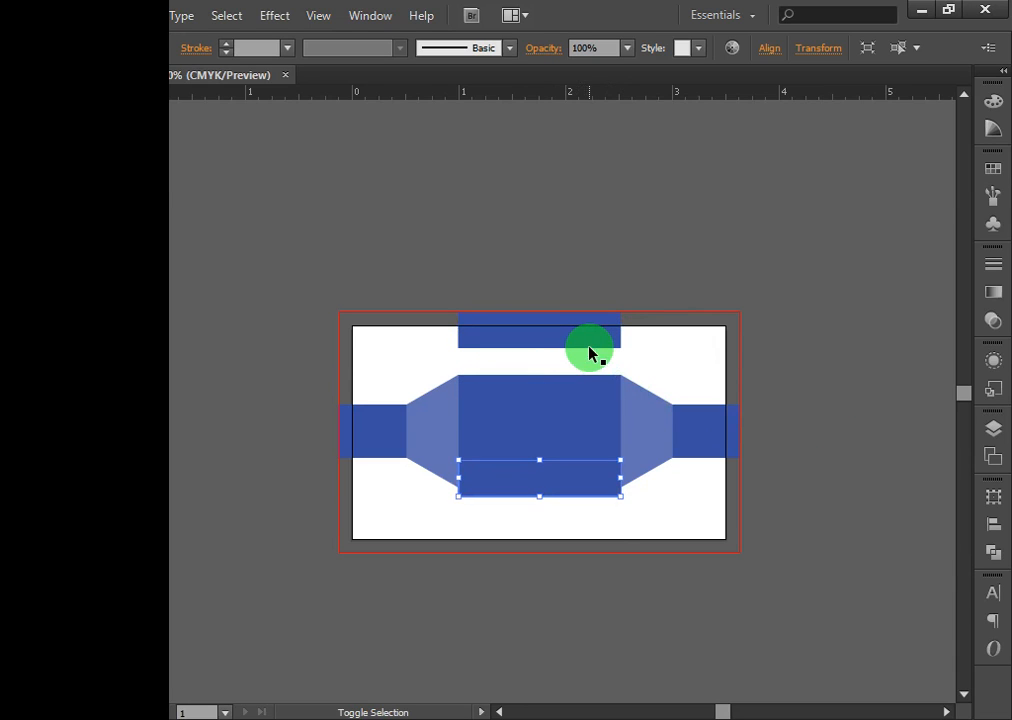
key(shift+Down)
key(shift+Down)
key(shift+Down)
key(shift+Down)
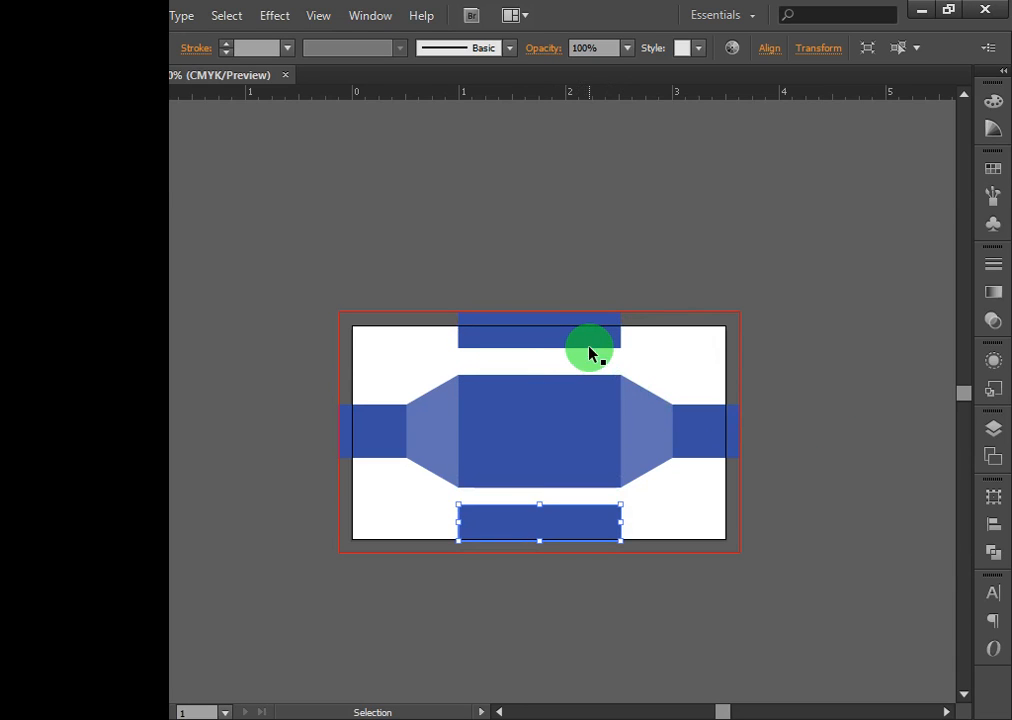
Nudge the lower block down until its bottom edge meets the lower bleed line, and deselect it.
key(ctrl+space)
click(581, 529)
click(506, 389)
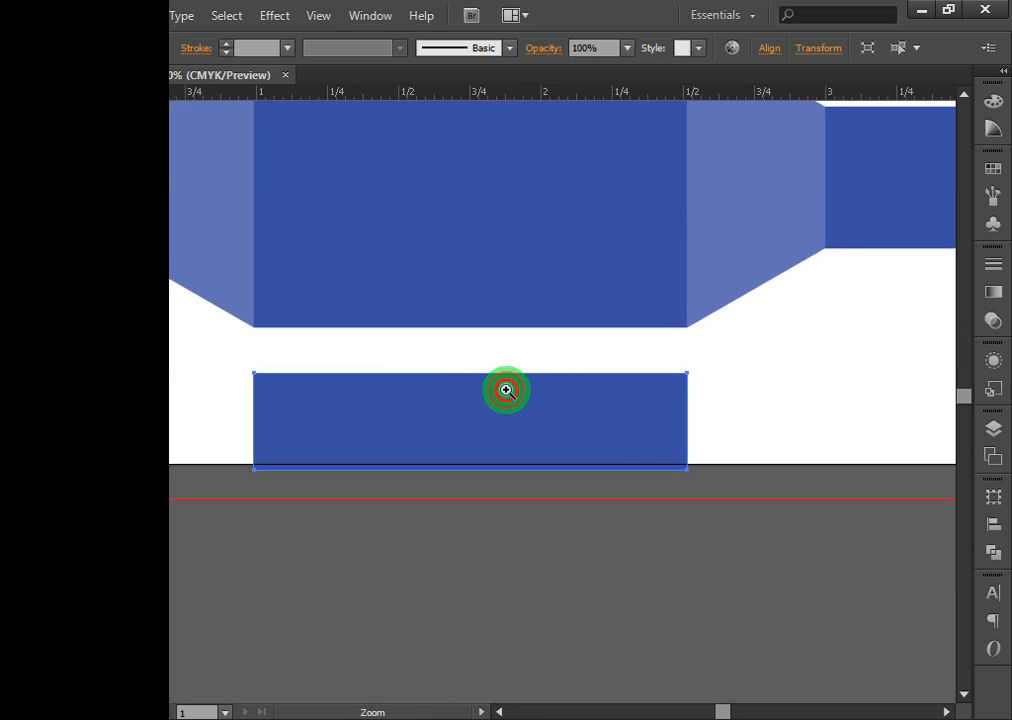
key(Down)
key(Down)
key(Down)
key(Down)
key(Down)
key(Down)
key(Down)
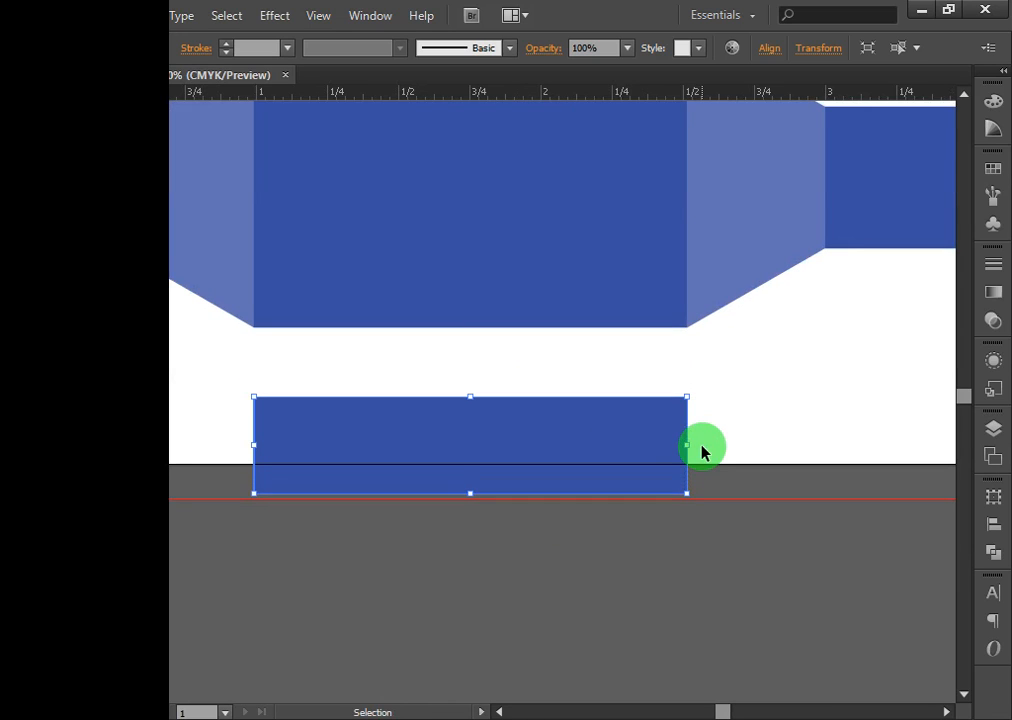
key(Down)
key(Up)
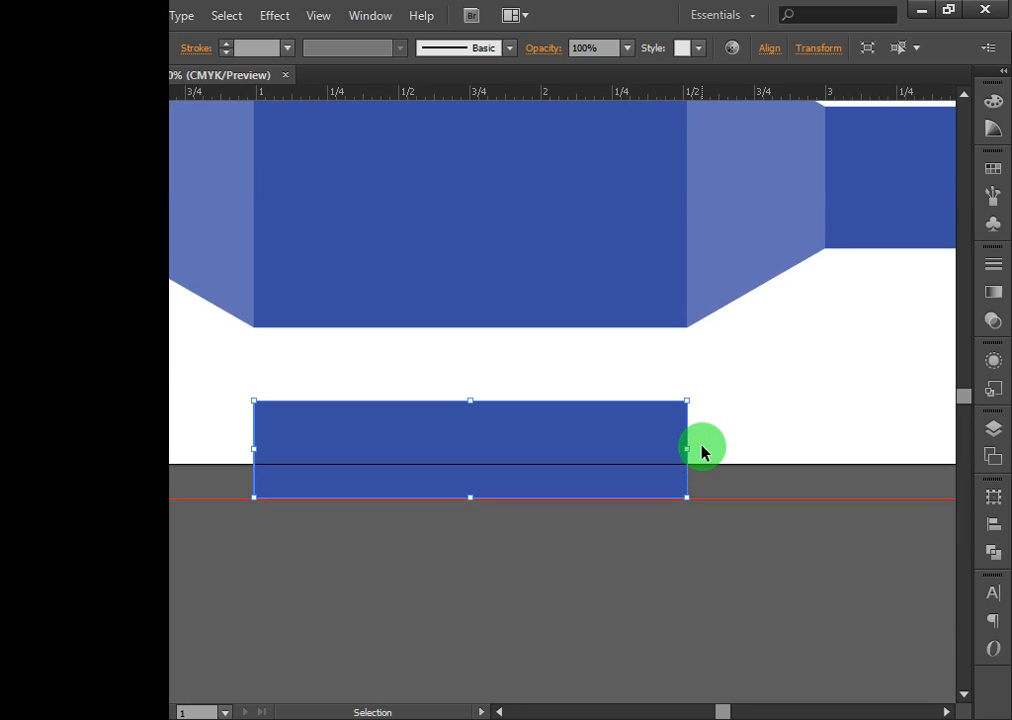
click(734, 578)
Select all the blue pieces on the artboard and cut them.
key(a)
key(ctrl+minus)
key(ctrl+minus)
key(ctrl+minus)
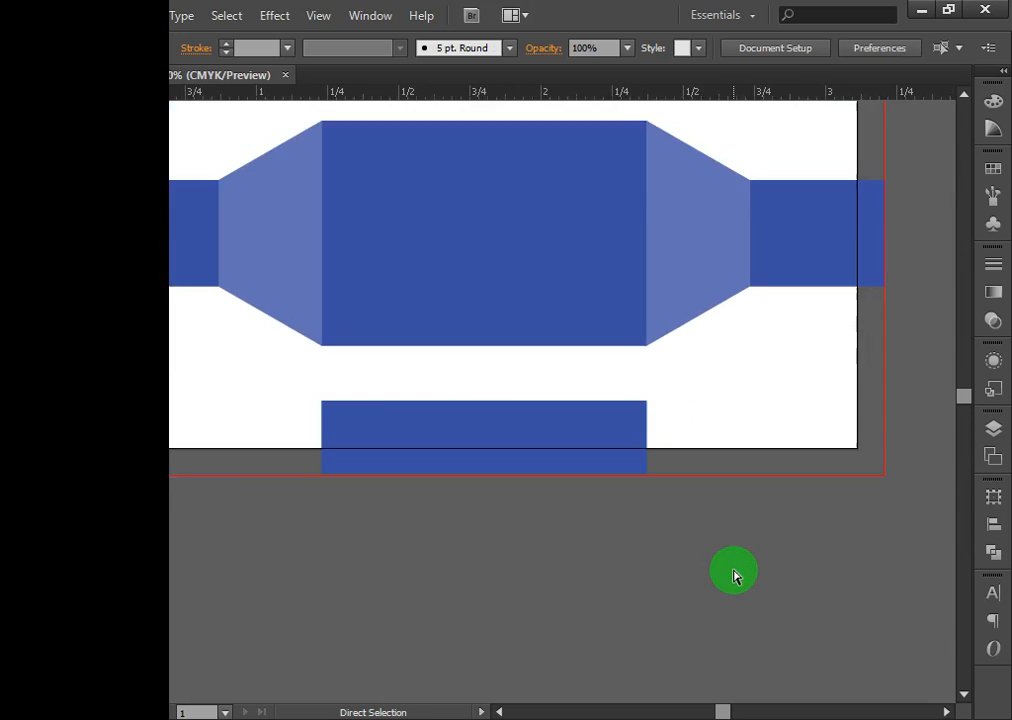
key(ctrl+minus)
key(ctrl+minus)
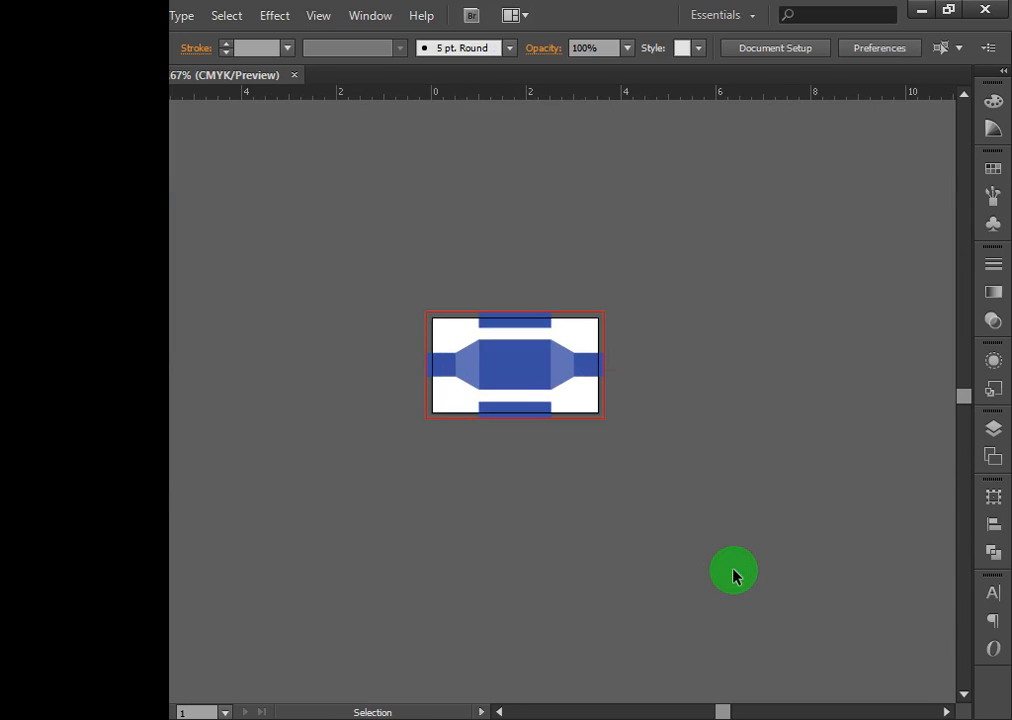
click(538, 368)
click(540, 447)
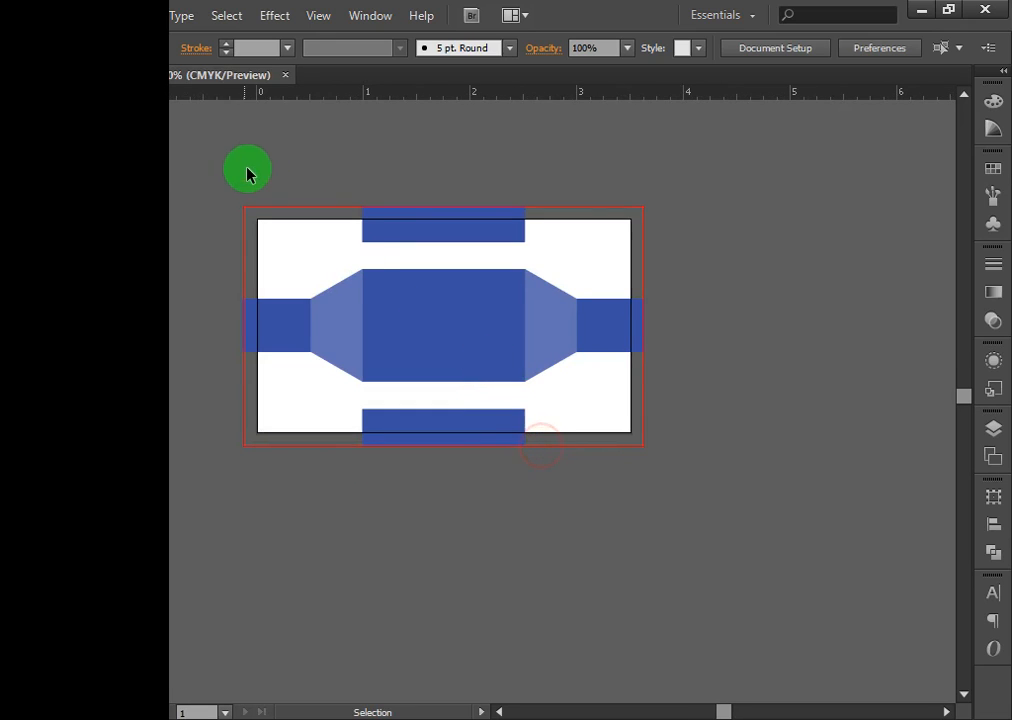
drag(247, 174, 668, 503)
key(a)
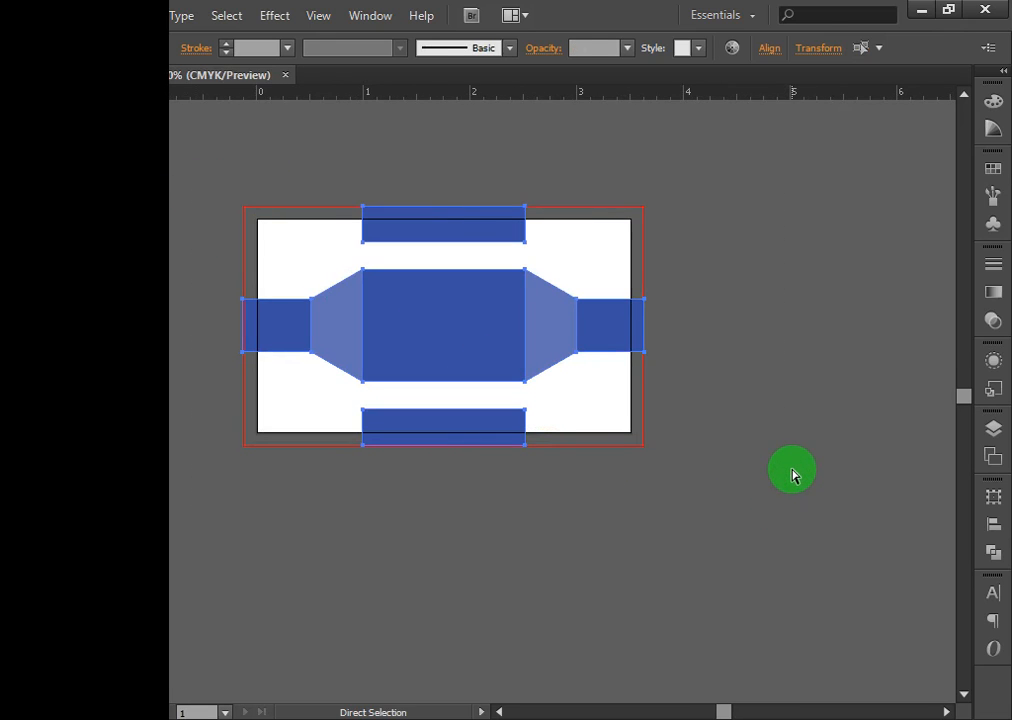
key(v)
key(Delete)
Draw a rectangle about 5 by 3.3 in extending past the bleed on every side and fill it with dark grey.
key(m)
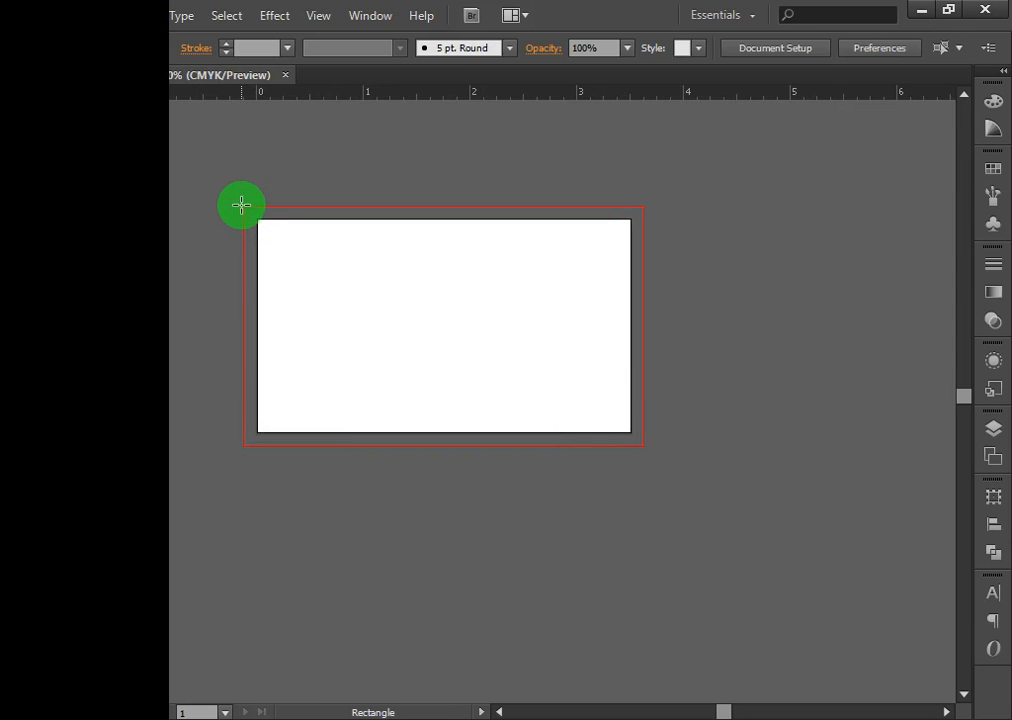
drag(174, 162, 710, 519)
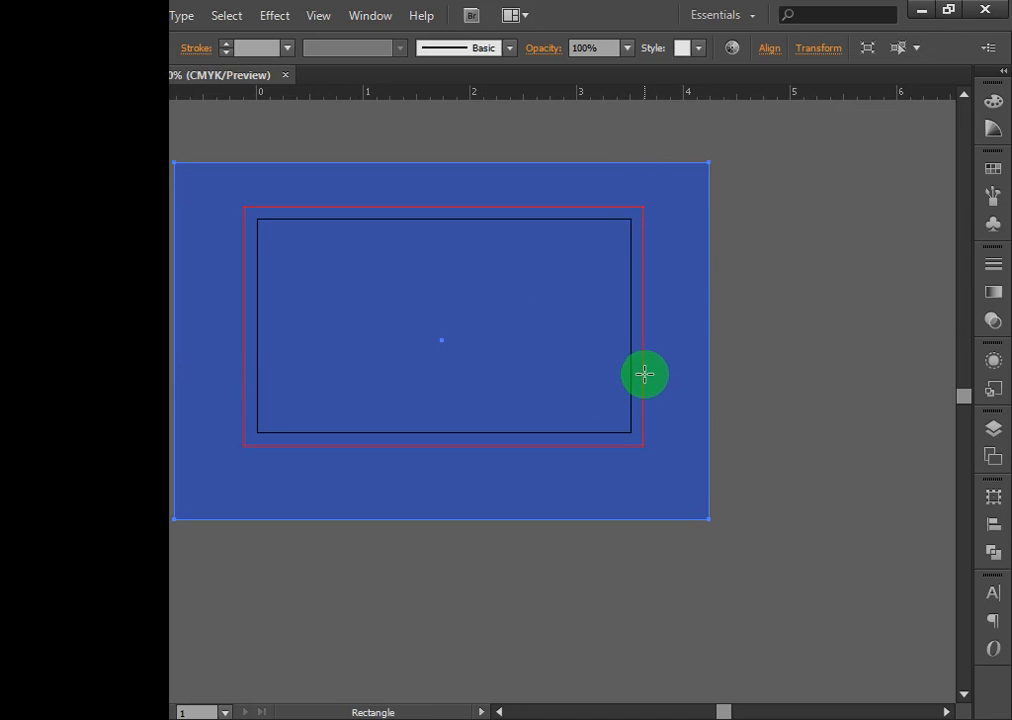
key(v)
double_click(29, 450)
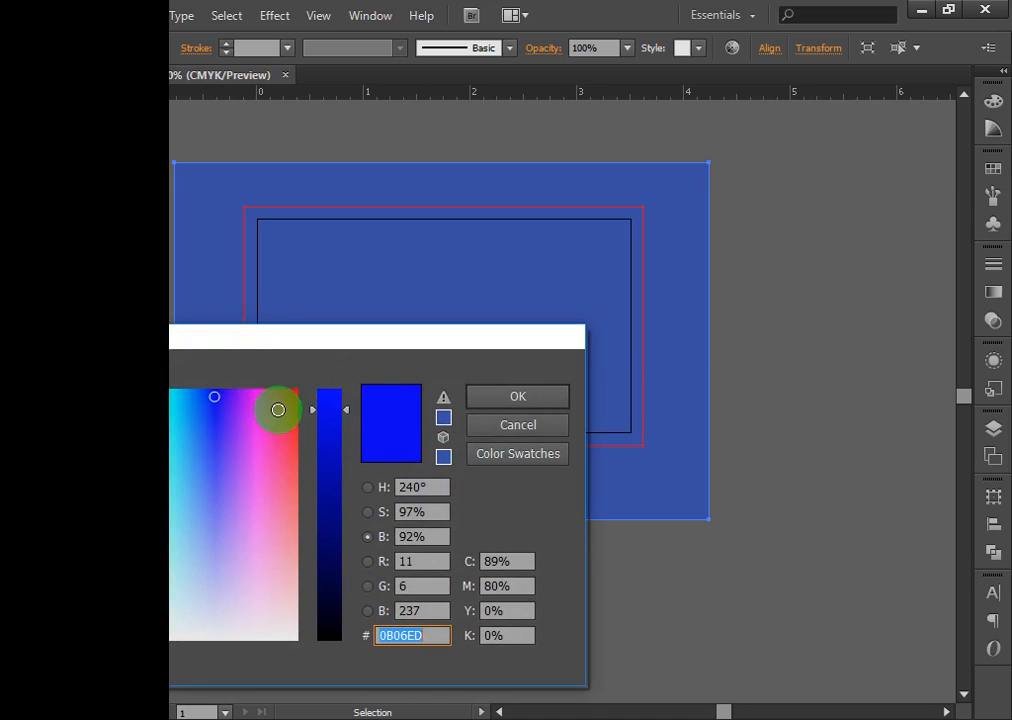
mouse_move(278, 409)
mouse_down()
mouse_move(294, 398)
mouse_move(297, 461)
mouse_up()
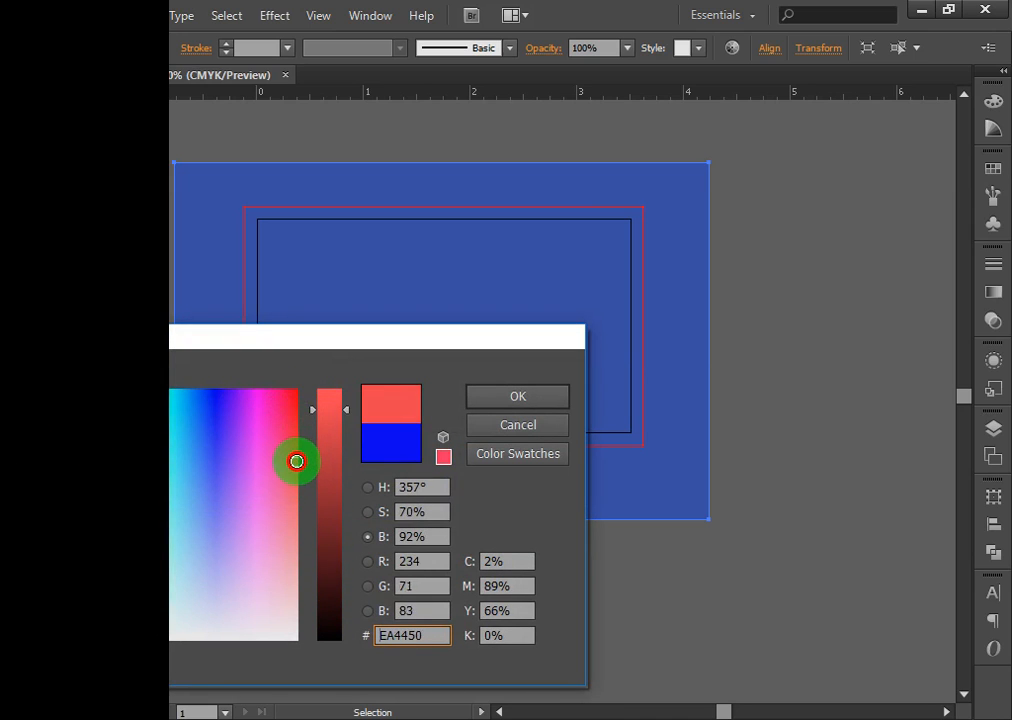
drag(331, 600, 346, 567)
click(366, 488)
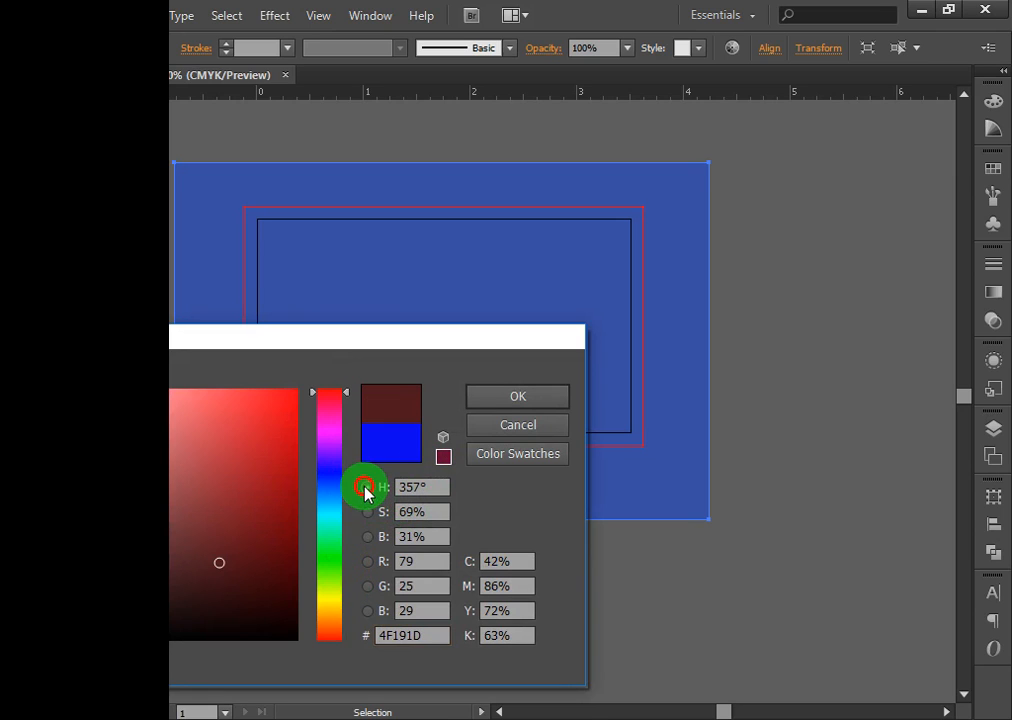
drag(158, 580, 36, 575)
click(517, 398)
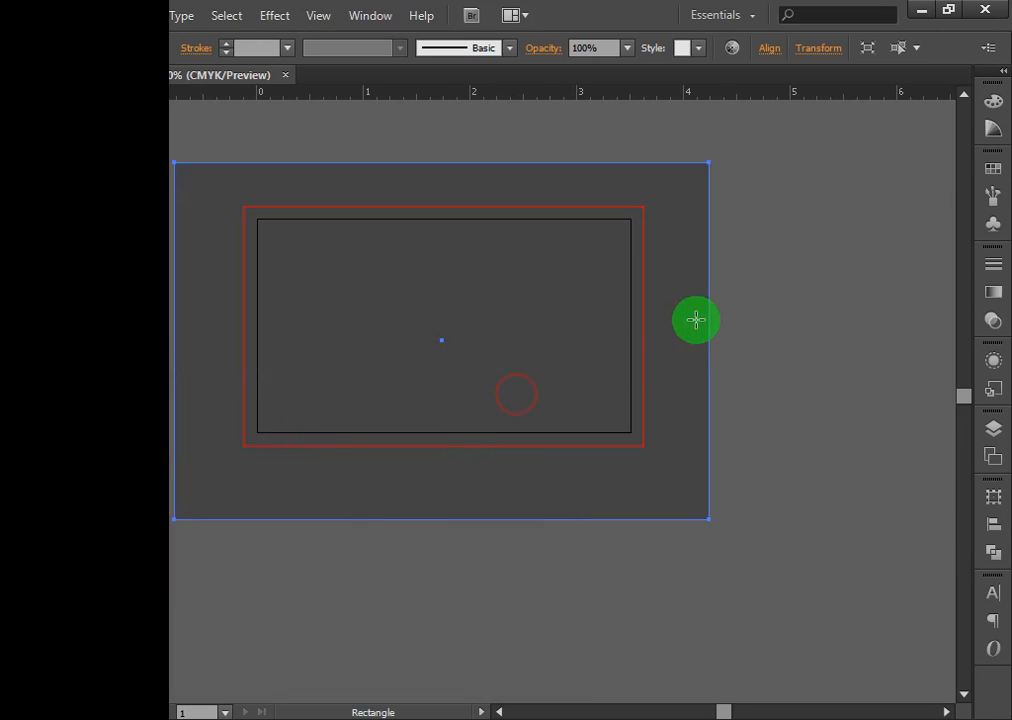
Resize the dark grey rectangle by its corners to match the red bleed outline.
click(9, 104)
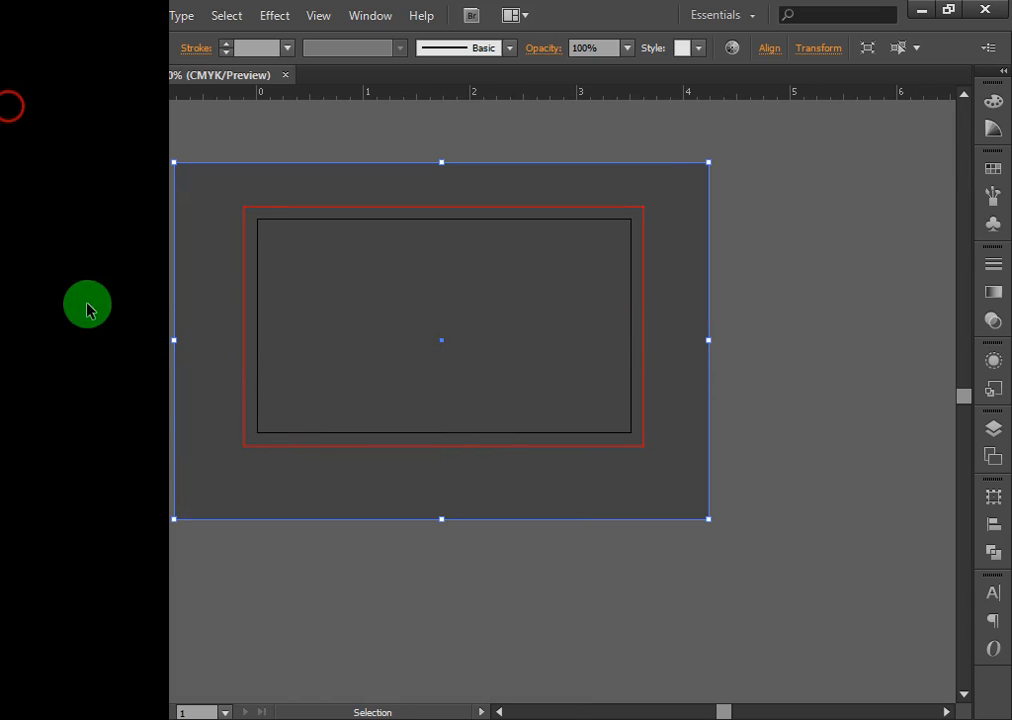
drag(173, 521, 242, 446)
drag(708, 162, 643, 205)
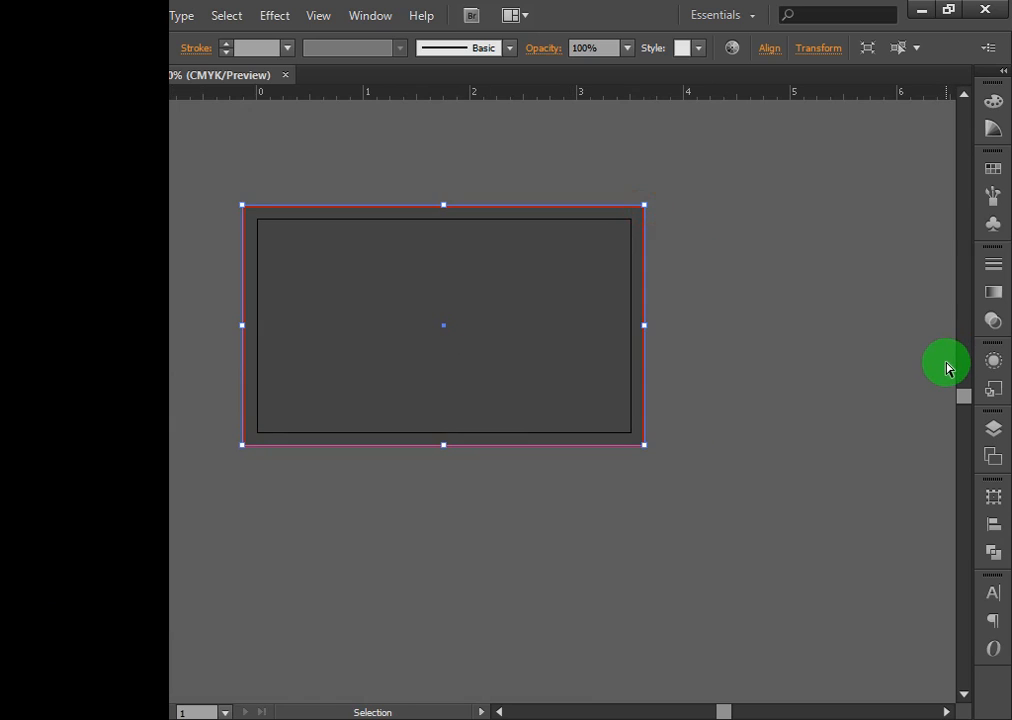
Paste the cut blue pieces in place in front of the dark grey background and deselect everything.
key(ctrl+0)
key(ctrl+f)
key(v)
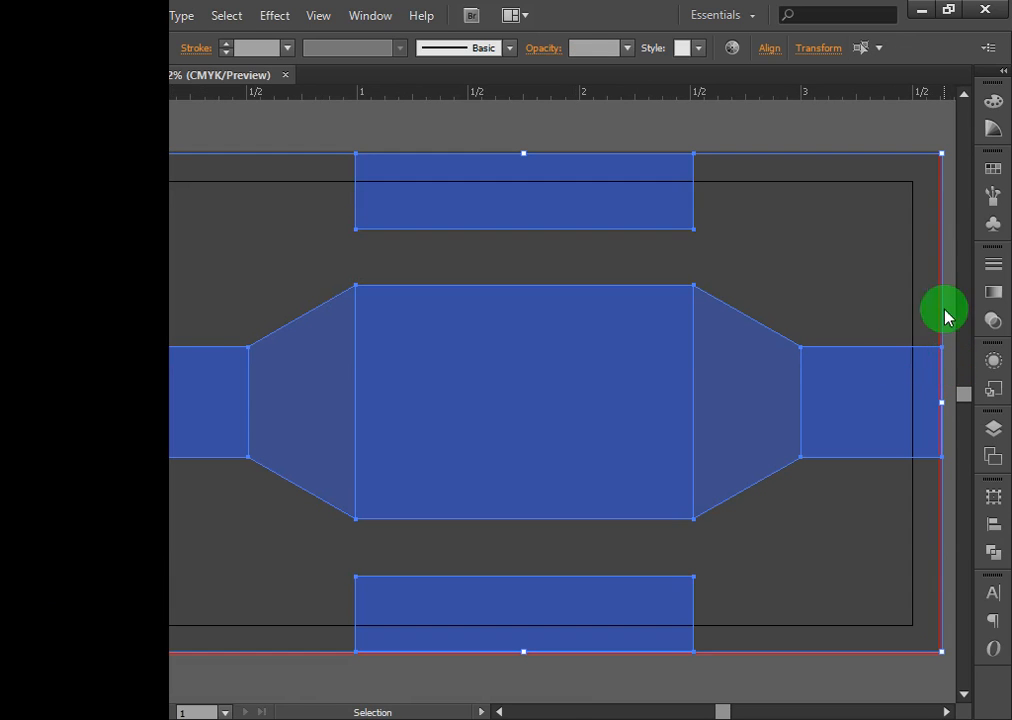
click(810, 133)
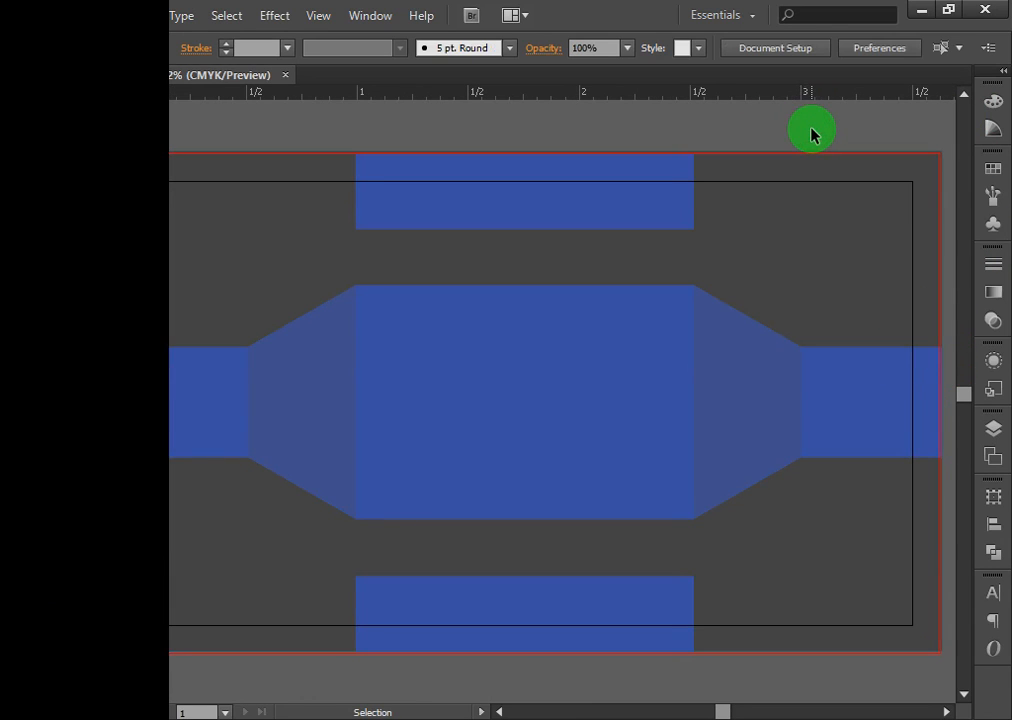
Examine the two sloped fold sections of the band against the dark grey background.
key(ctrl+minus)
key(ctrl+minus)
key(ctrl+minus)
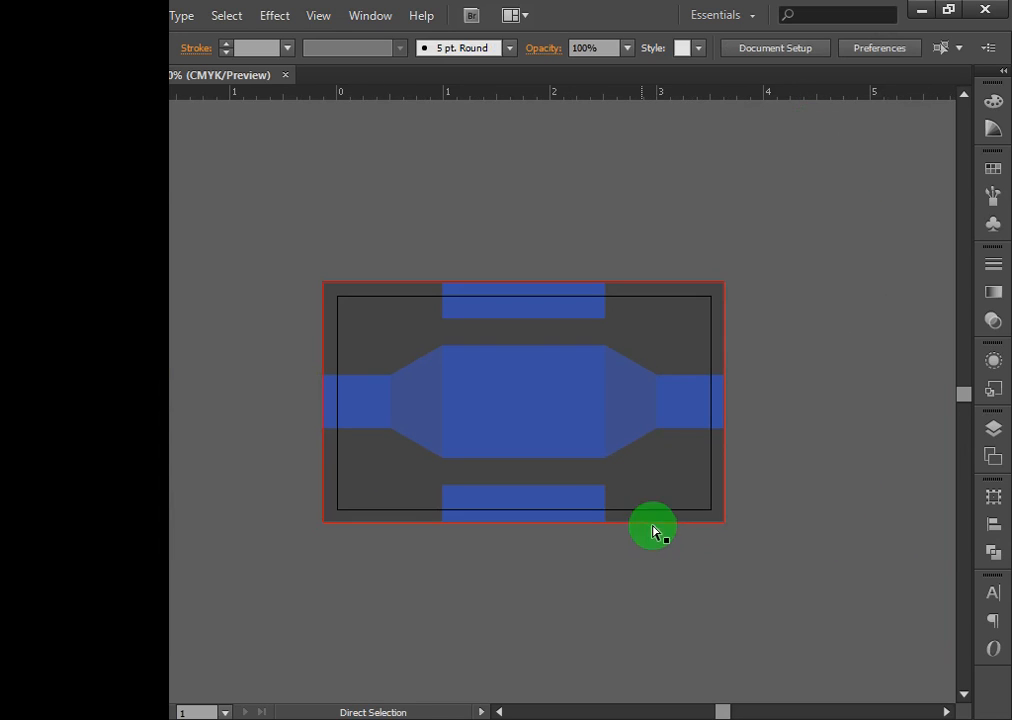
ctrl+click(508, 409)
click(845, 484)
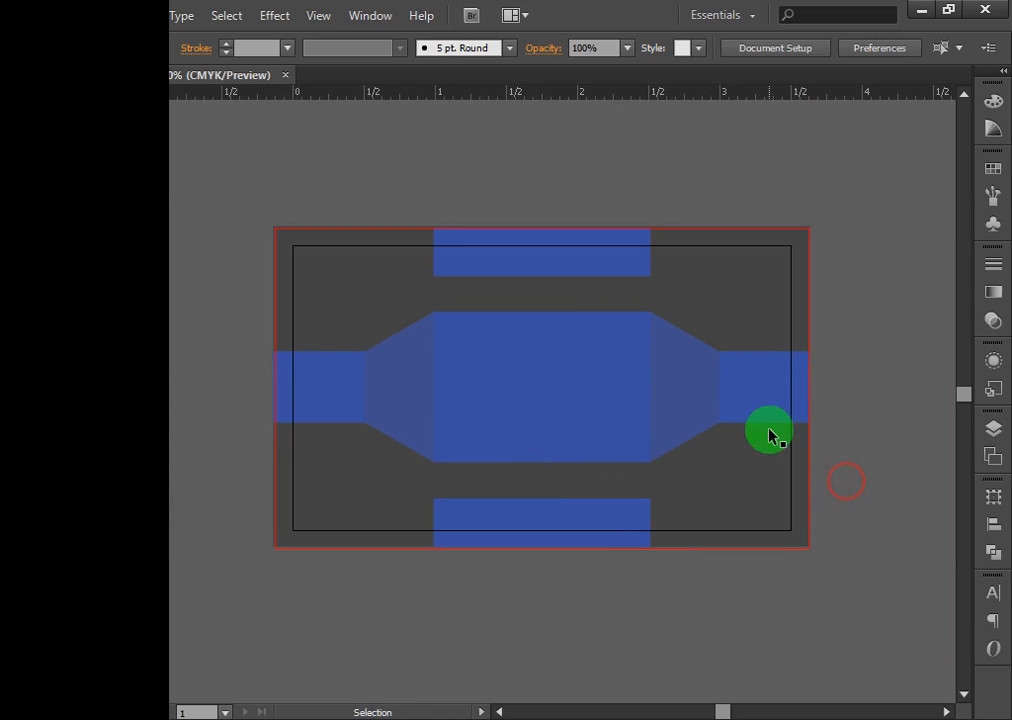
click(416, 388)
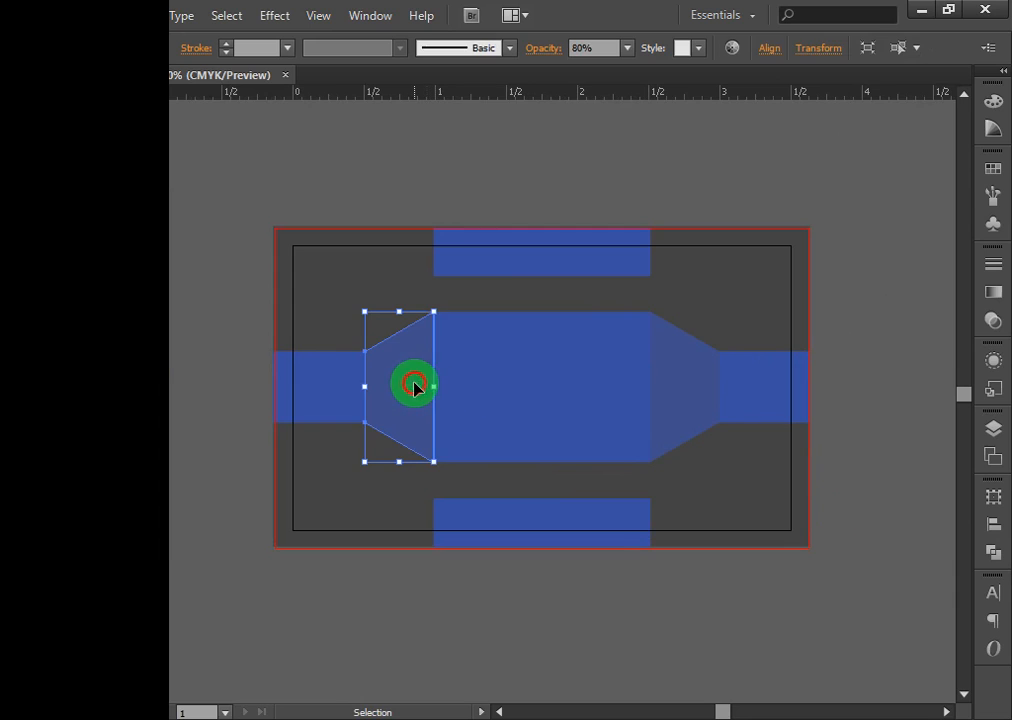
click(699, 374)
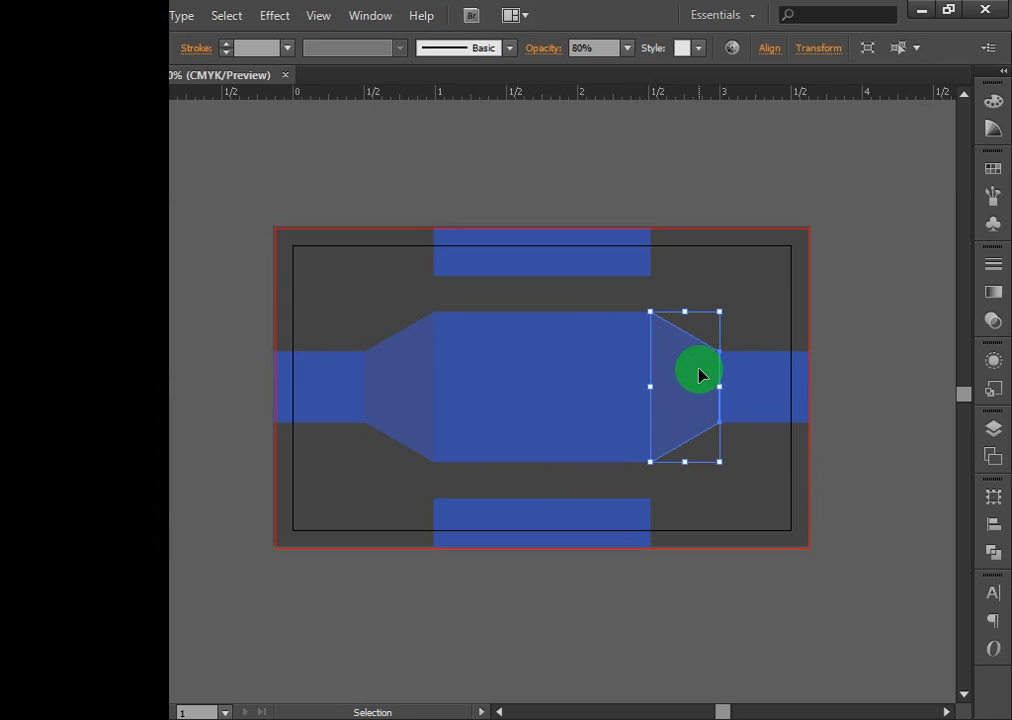
key(a)
key(a)
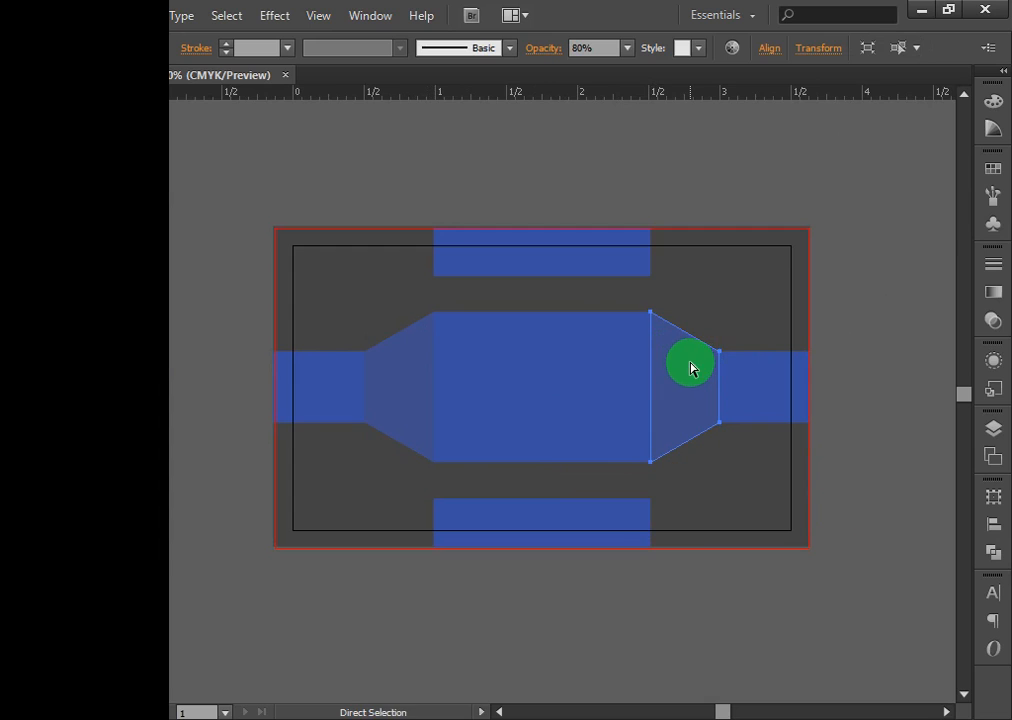
Undo back past the dark grey rectangle to the selected blue pieces, and cut the pieces again.
key(ctrl+z)
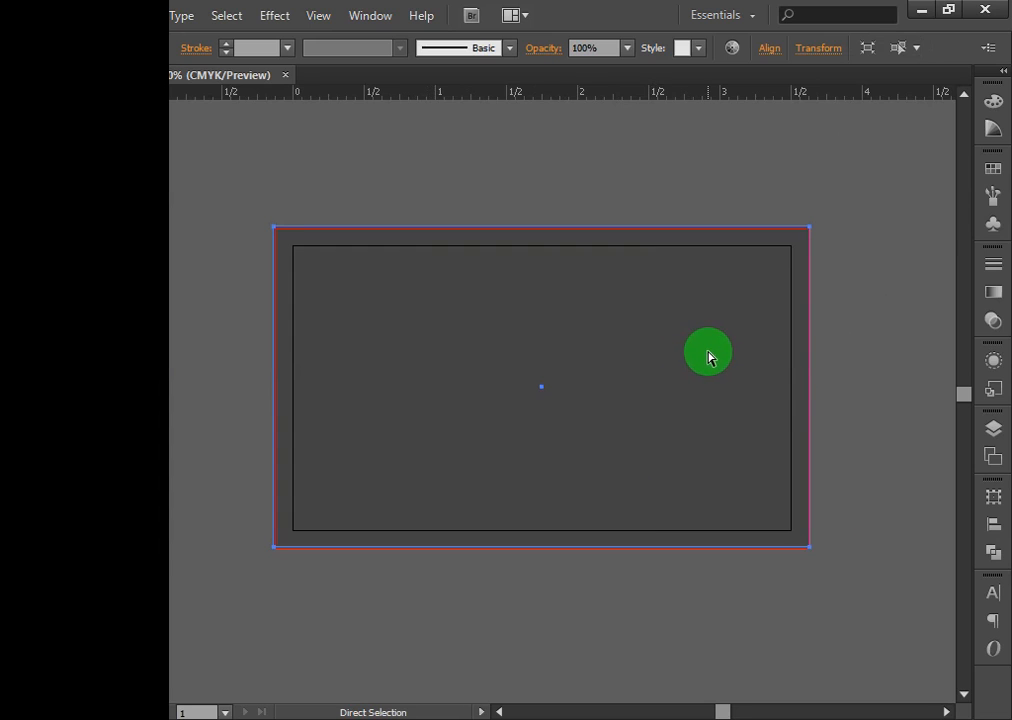
key(ctrl+v)
key(ctrl+z)
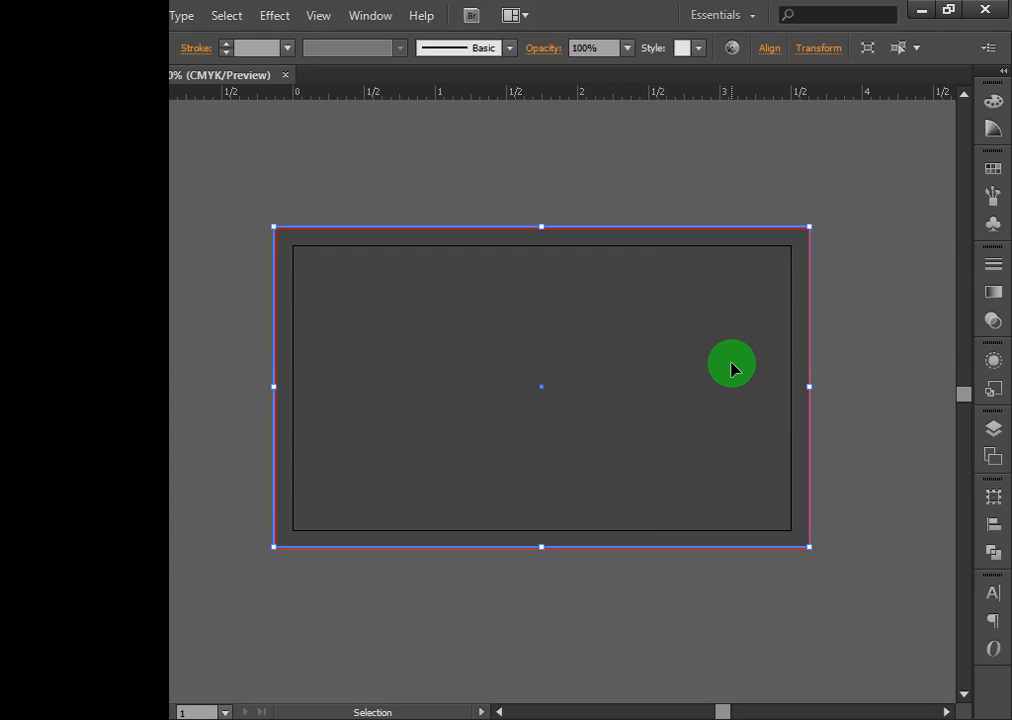
key(ctrl+z)
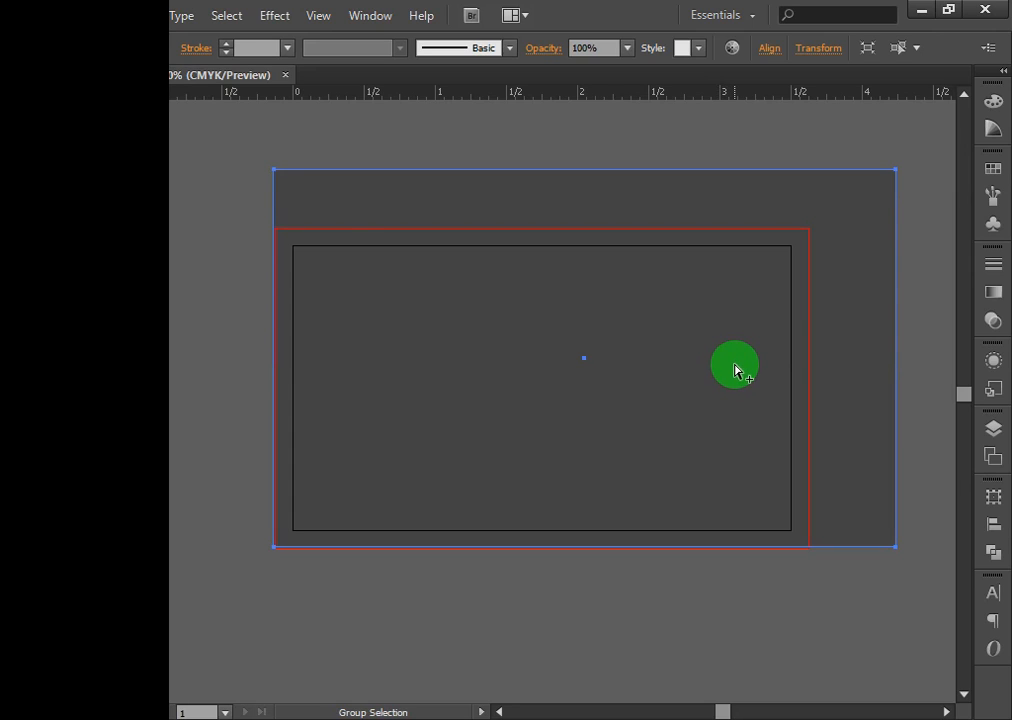
key(ctrl+z)
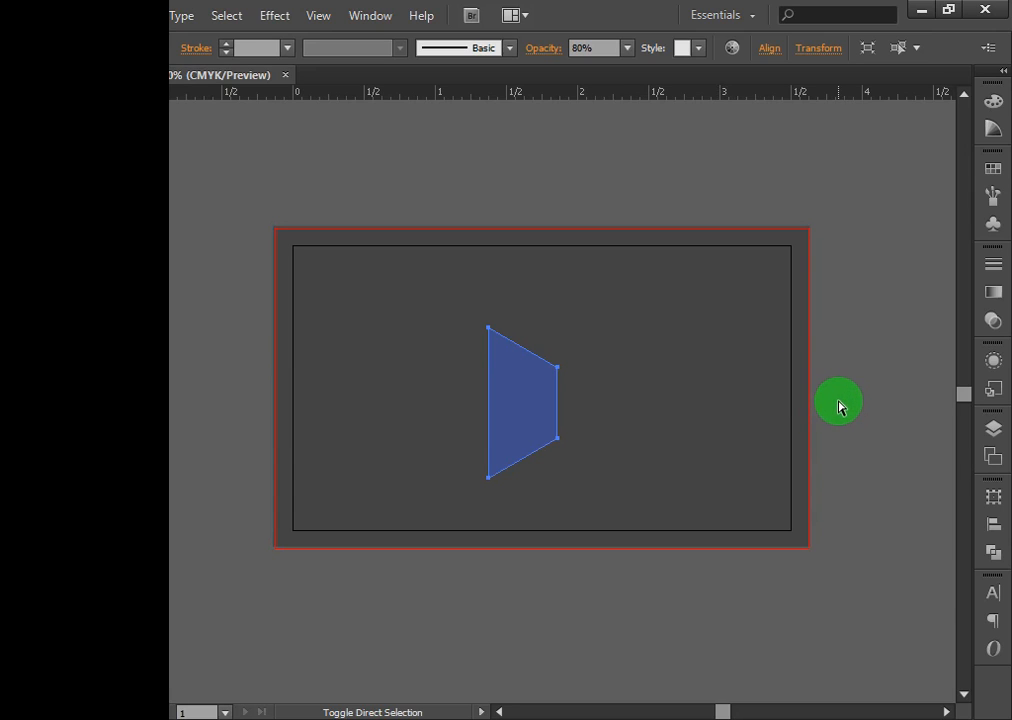
key(ctrl+c)
key(ctrl+z)
key(ctrl+z)
key(ctrl+z)
key(ctrl+z)
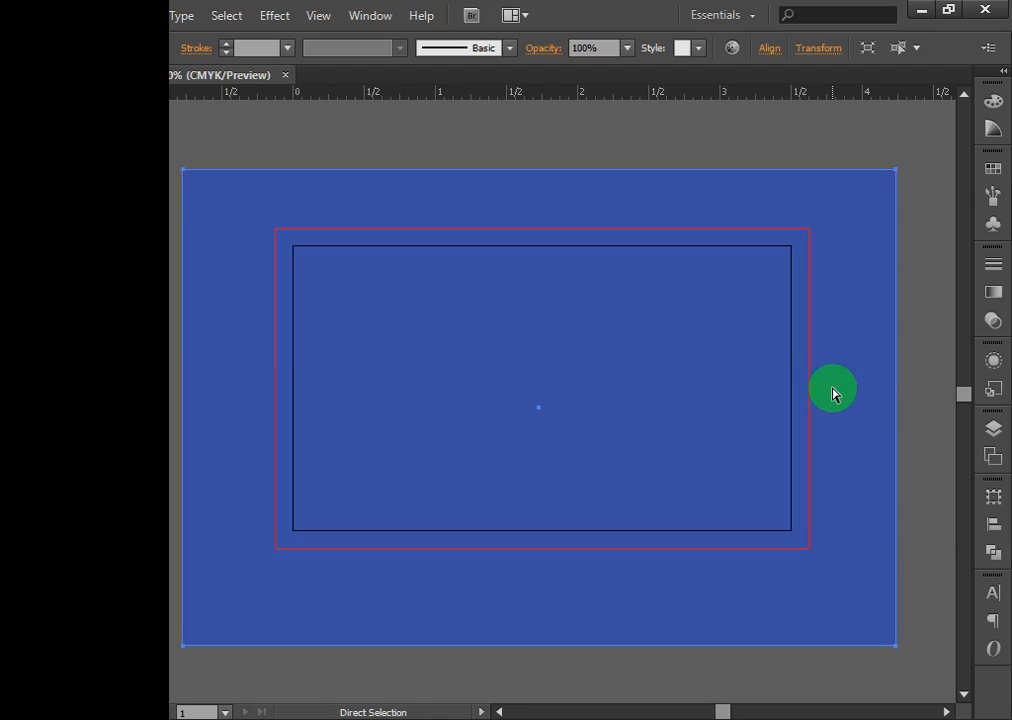
key(ctrl+z)
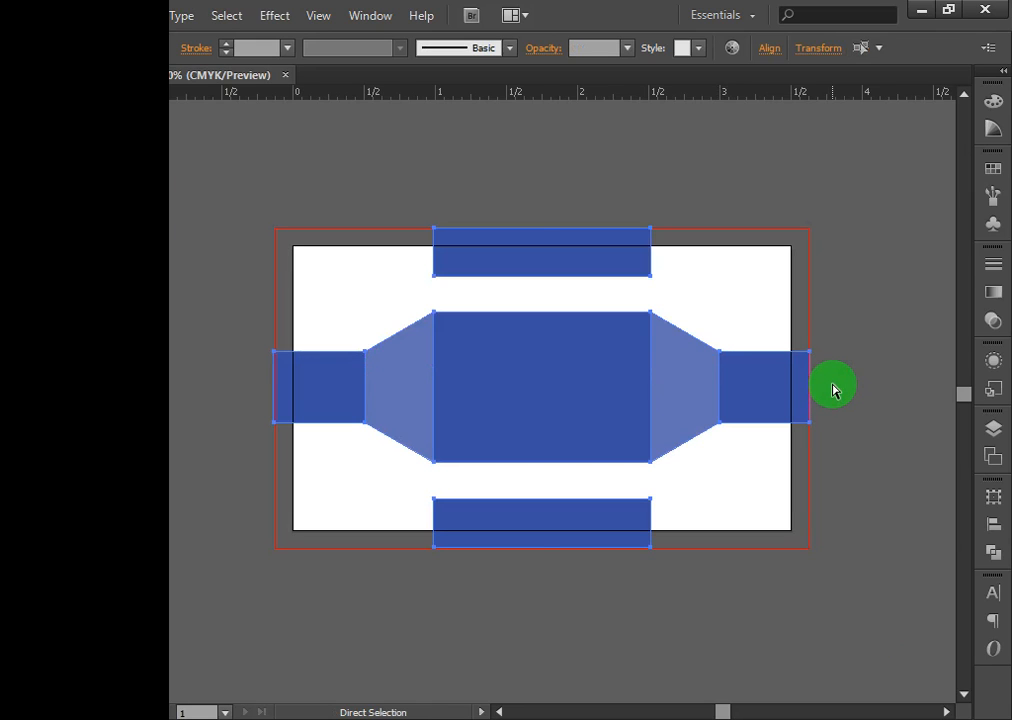
key(ctrl+z)
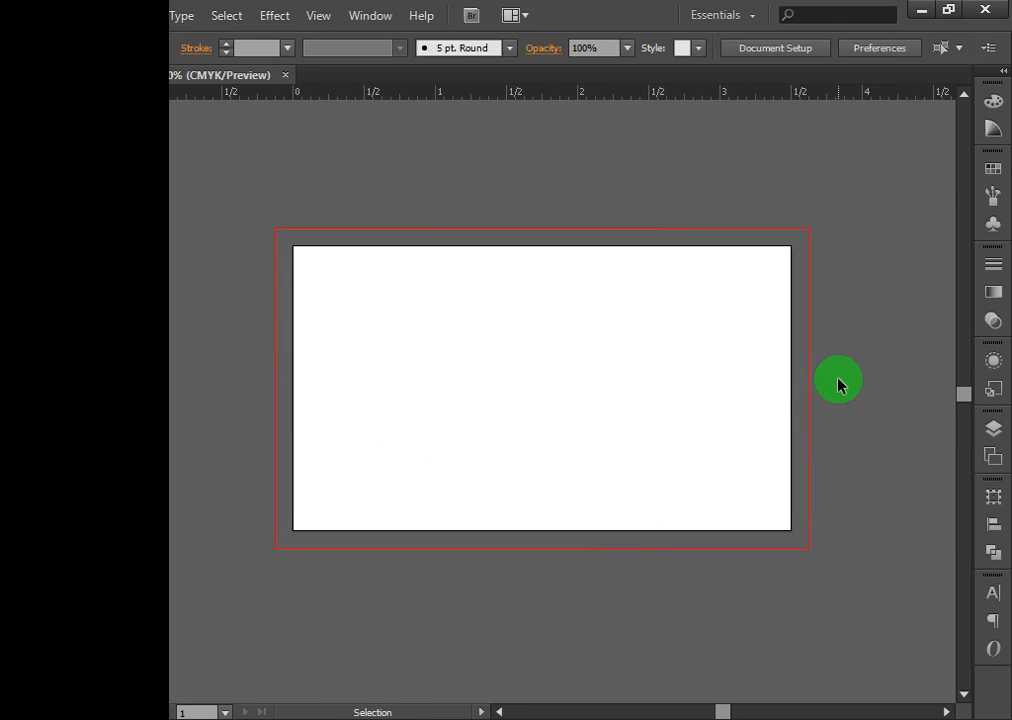
Draw a blue background rectangle about 3.8 by 2.3 in matching the red bleed outline and paste the cut pieces in place in front.
key(m)
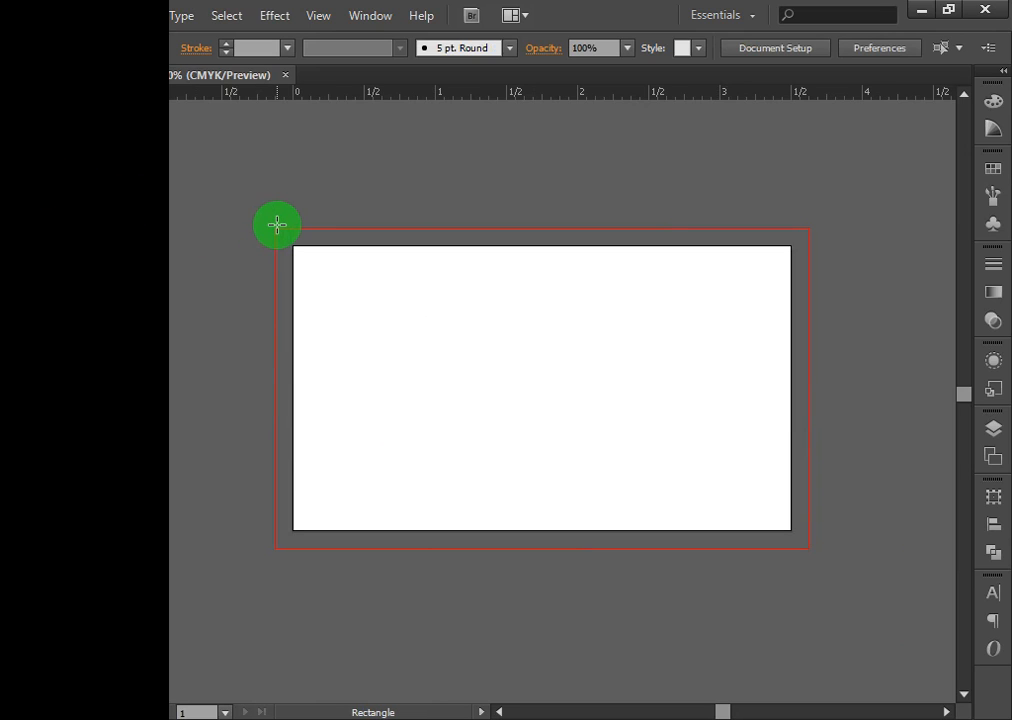
drag(273, 227, 808, 548)
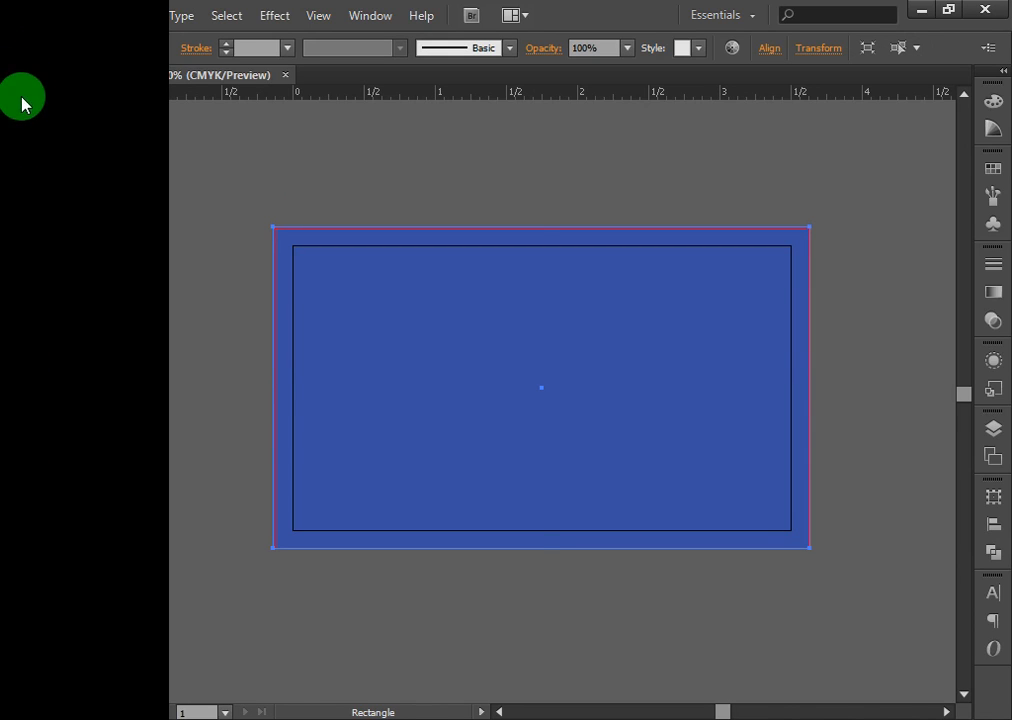
click(26, 105)
key(a)
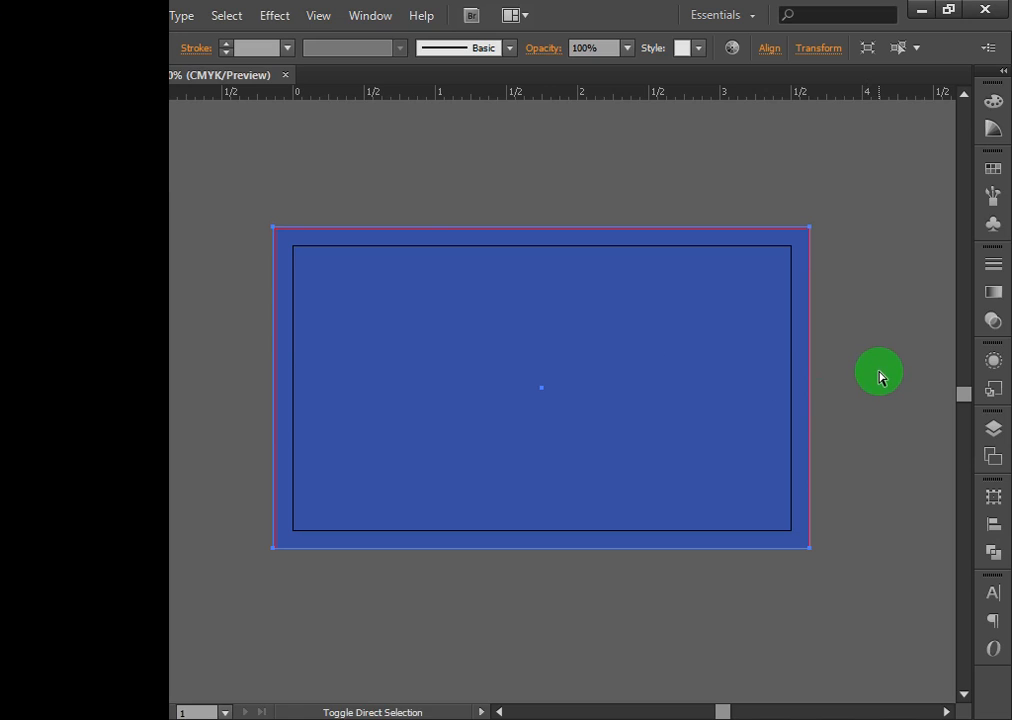
key(ctrl+a)
key(v)
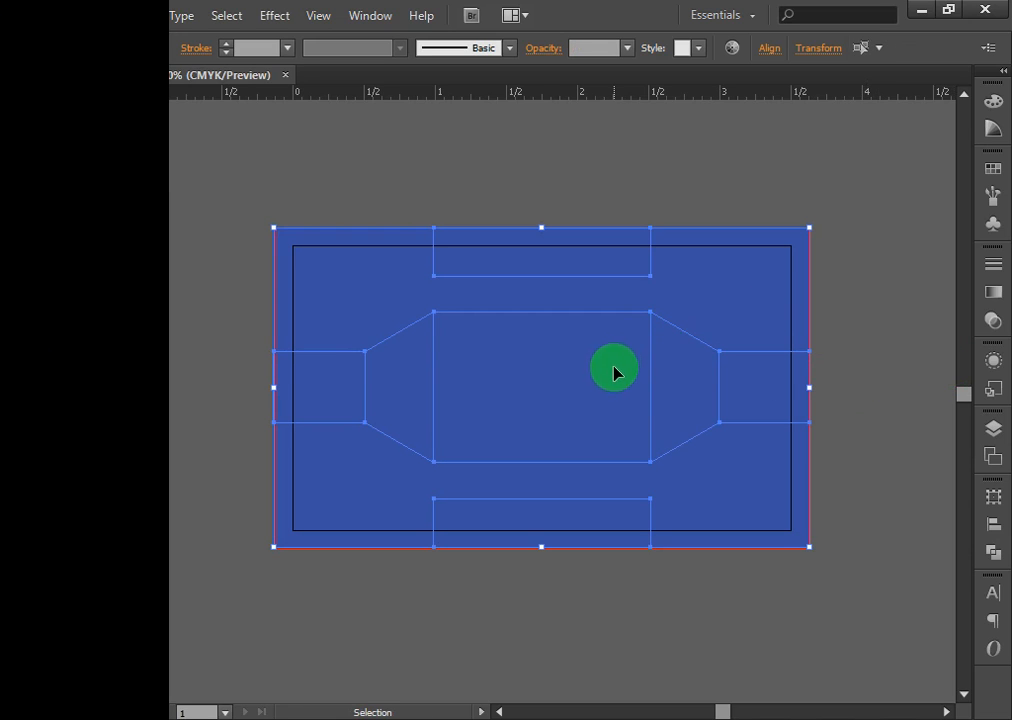
Fill all the pasted band and block pieces with white and deselect them.
double_click(20, 452)
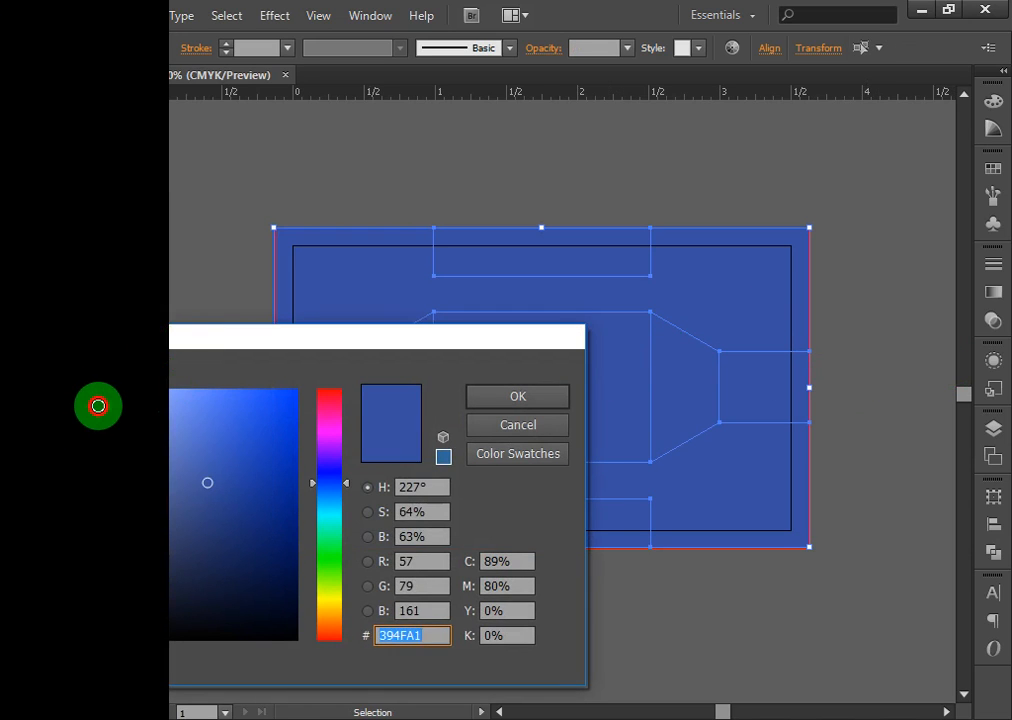
click(16, 372)
click(506, 396)
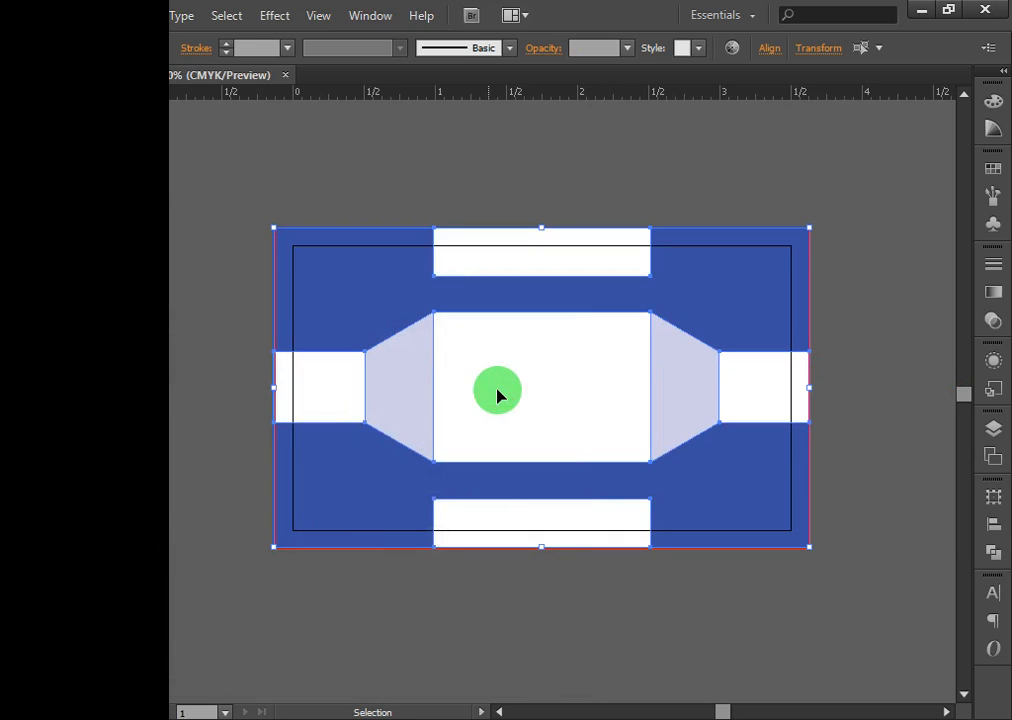
click(15, 103)
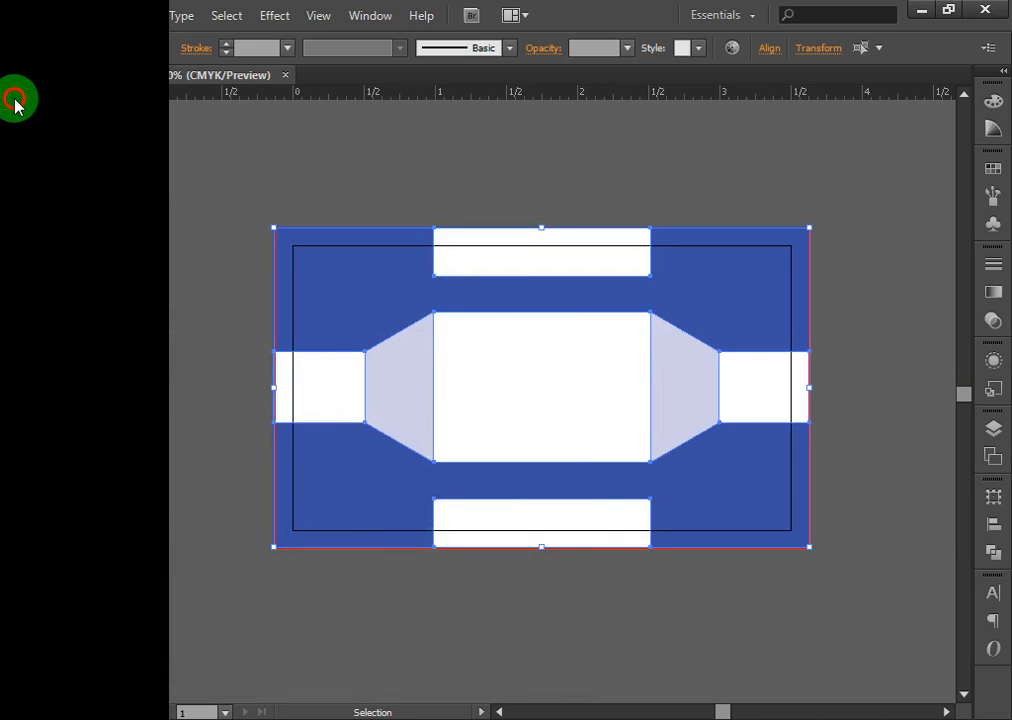
click(722, 175)
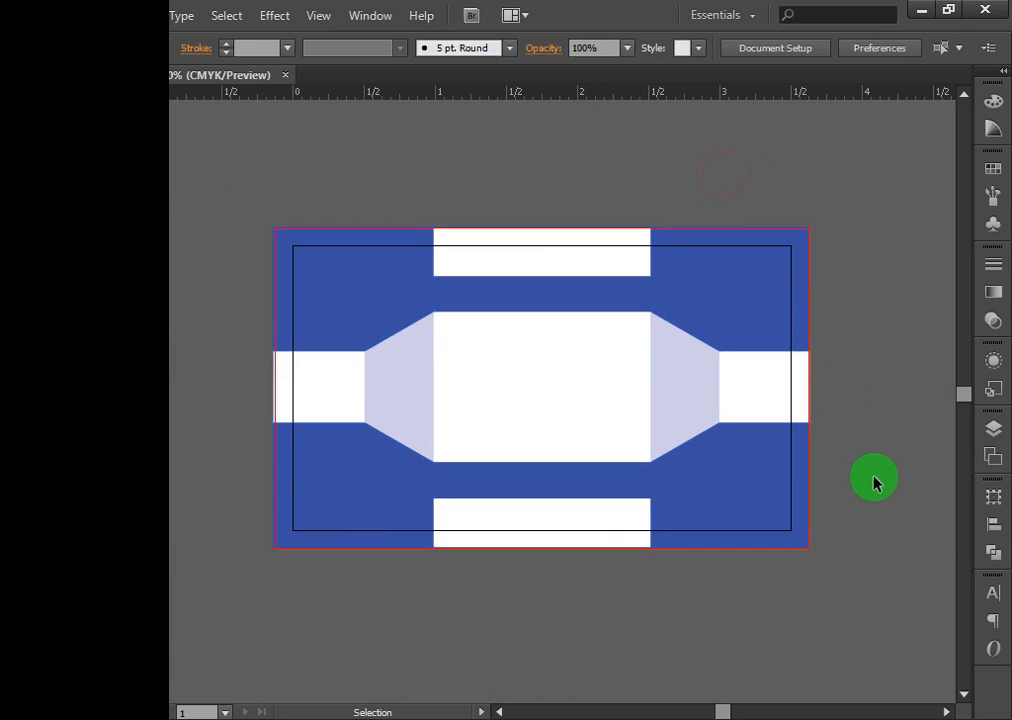
Select all the white band, fold and block pieces and fill them with a dark web-safe orange.
click(590, 520)
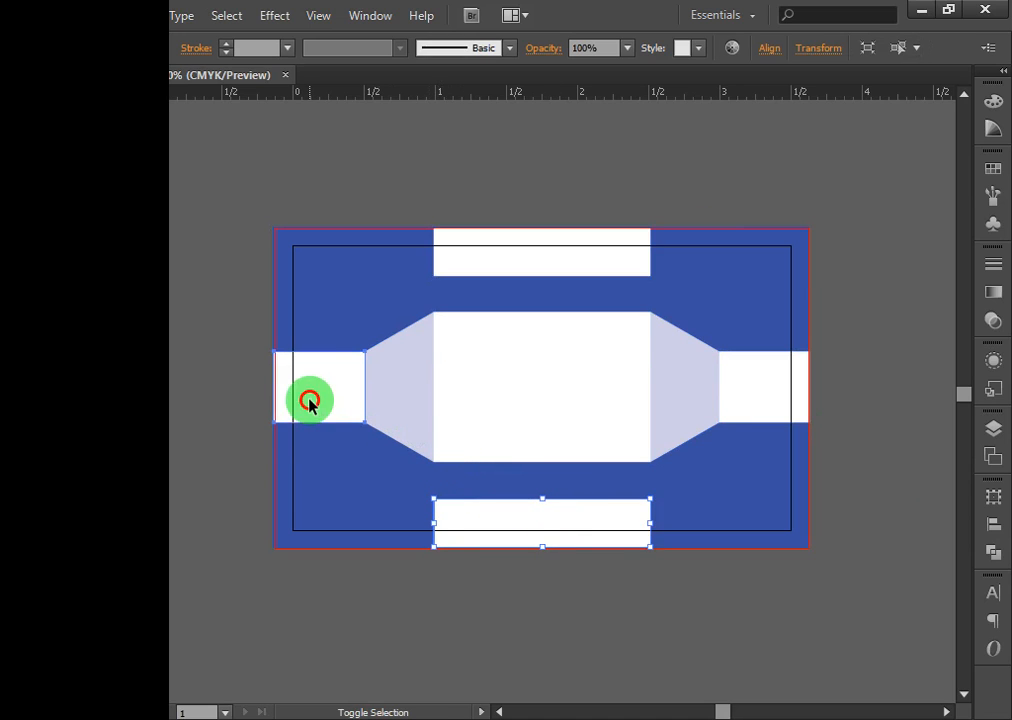
shift+click(400, 389)
shift+click(522, 391)
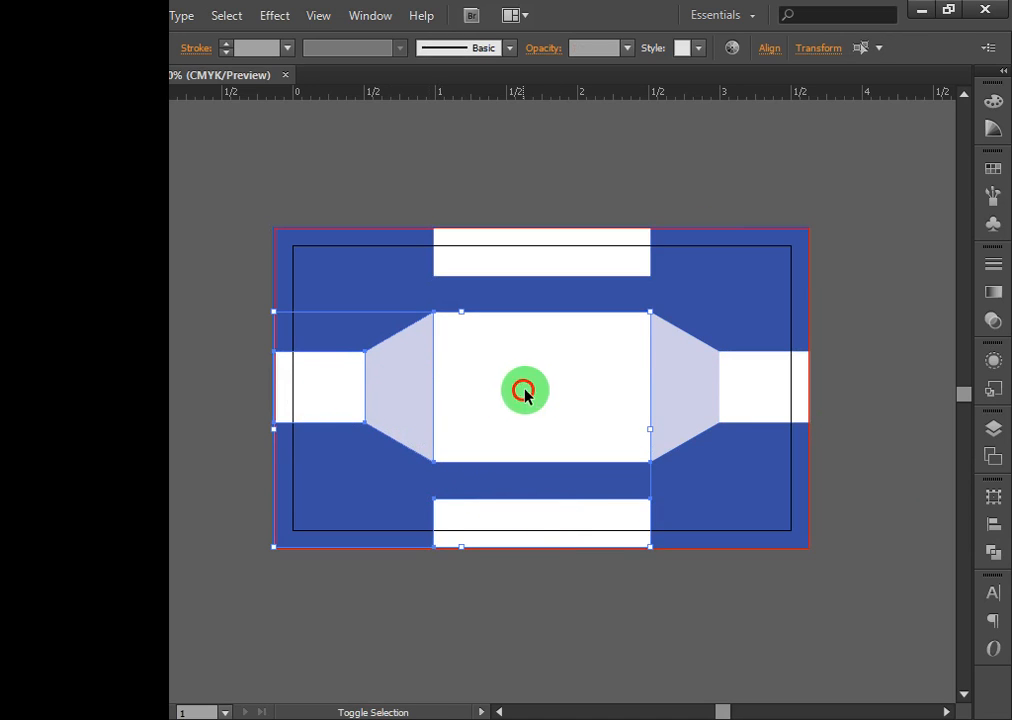
shift+click(702, 395)
shift+click(763, 388)
shift+click(673, 332)
shift+click(549, 253)
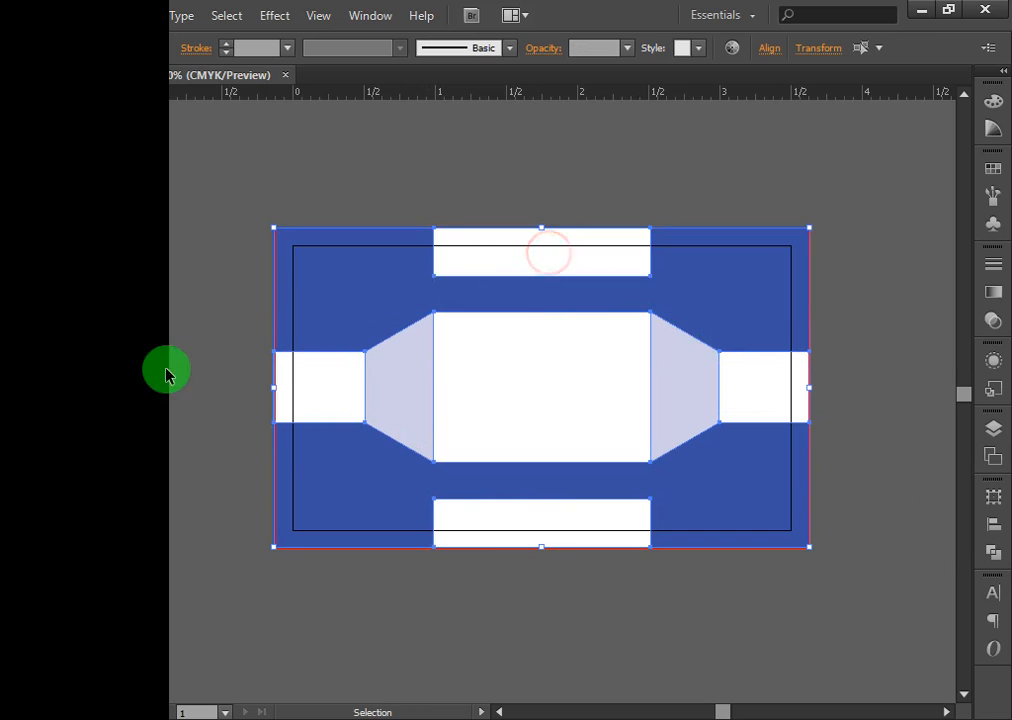
double_click(27, 460)
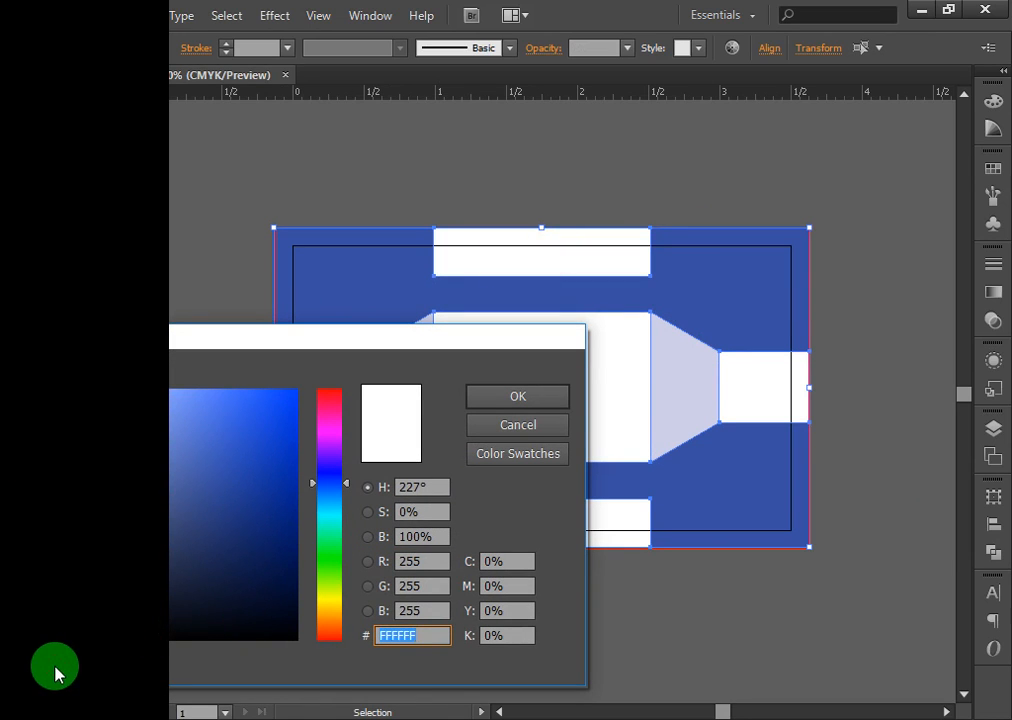
click(55, 665)
click(334, 613)
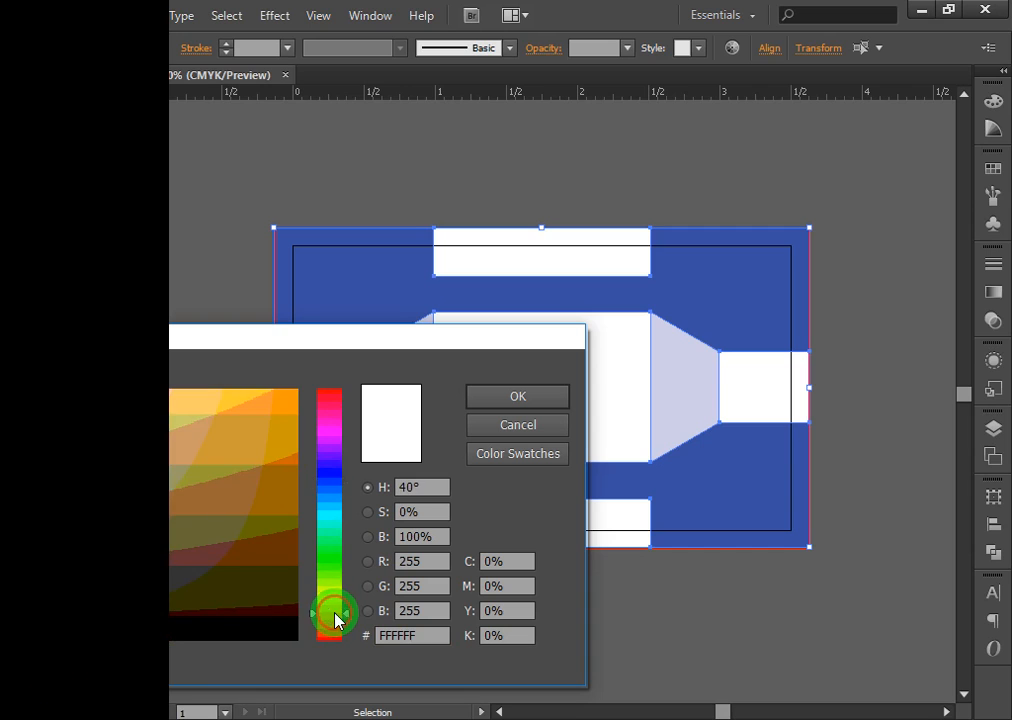
click(294, 460)
click(519, 404)
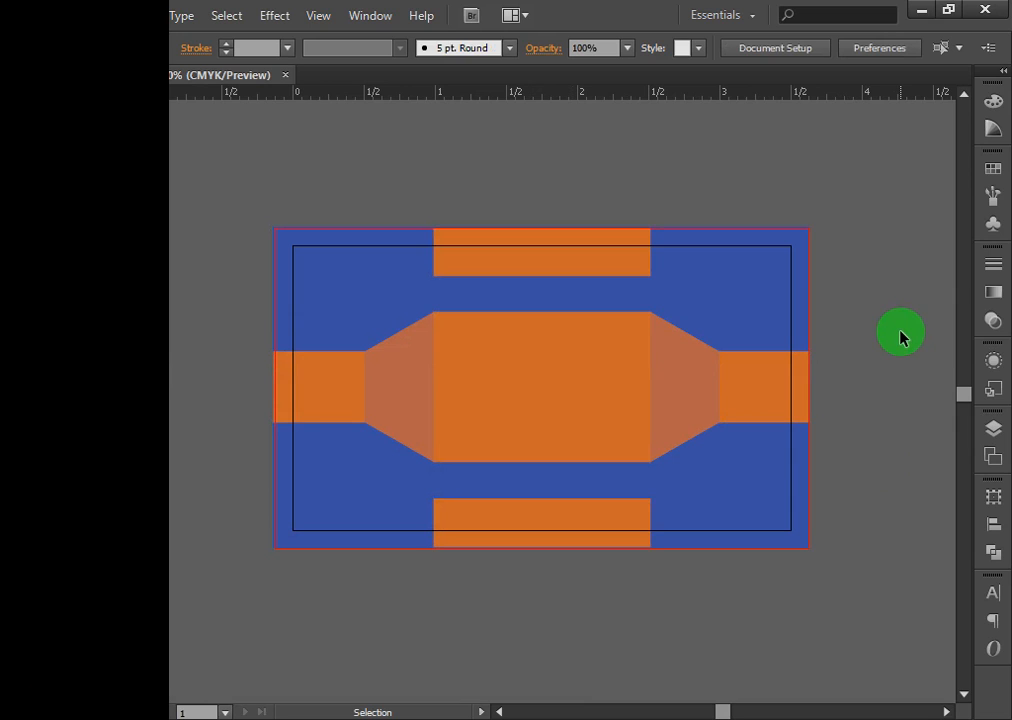
Lock the blue background rectangle and fill all the dark orange pieces with bright orange FF6600.
click(497, 376)
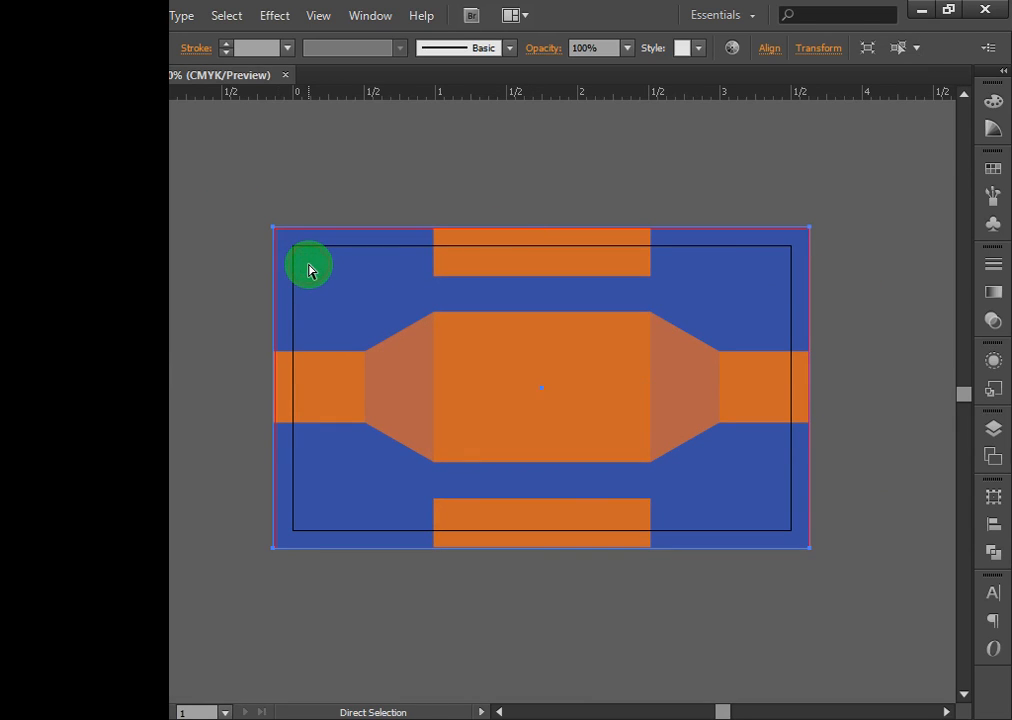
key(ctrl+2)
drag(238, 188, 870, 607)
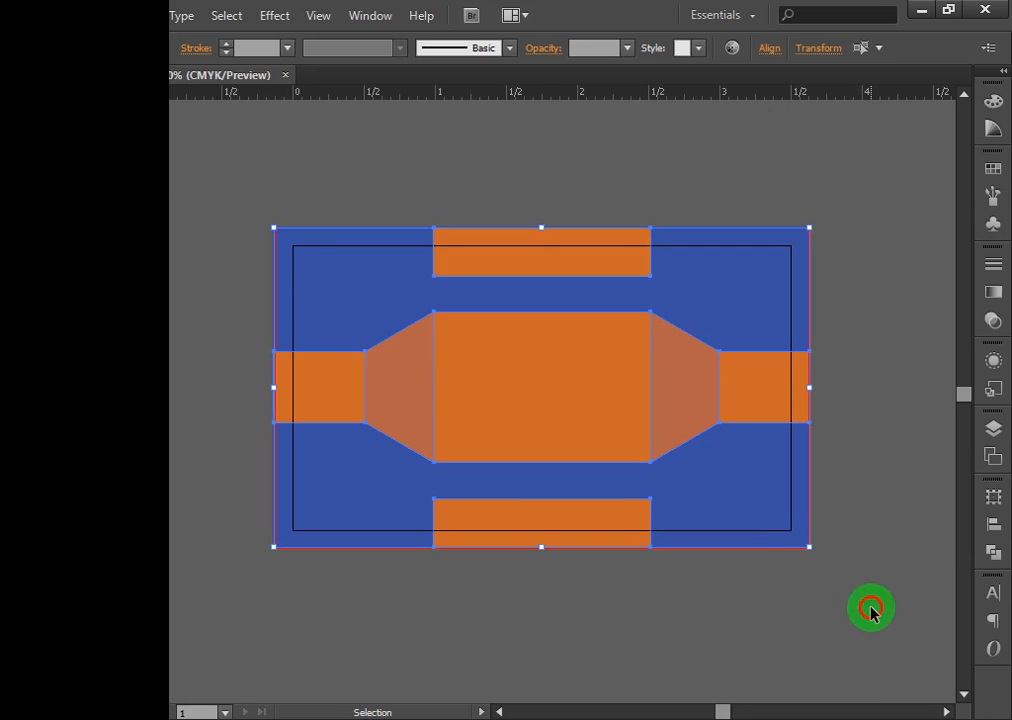
double_click(28, 452)
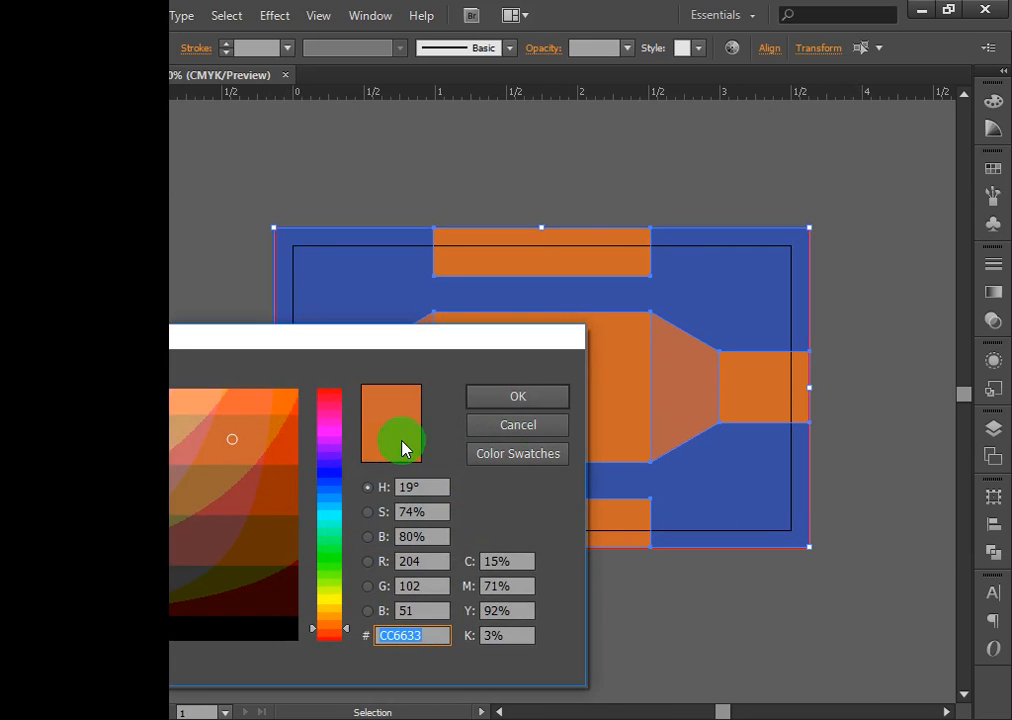
click(282, 406)
click(530, 407)
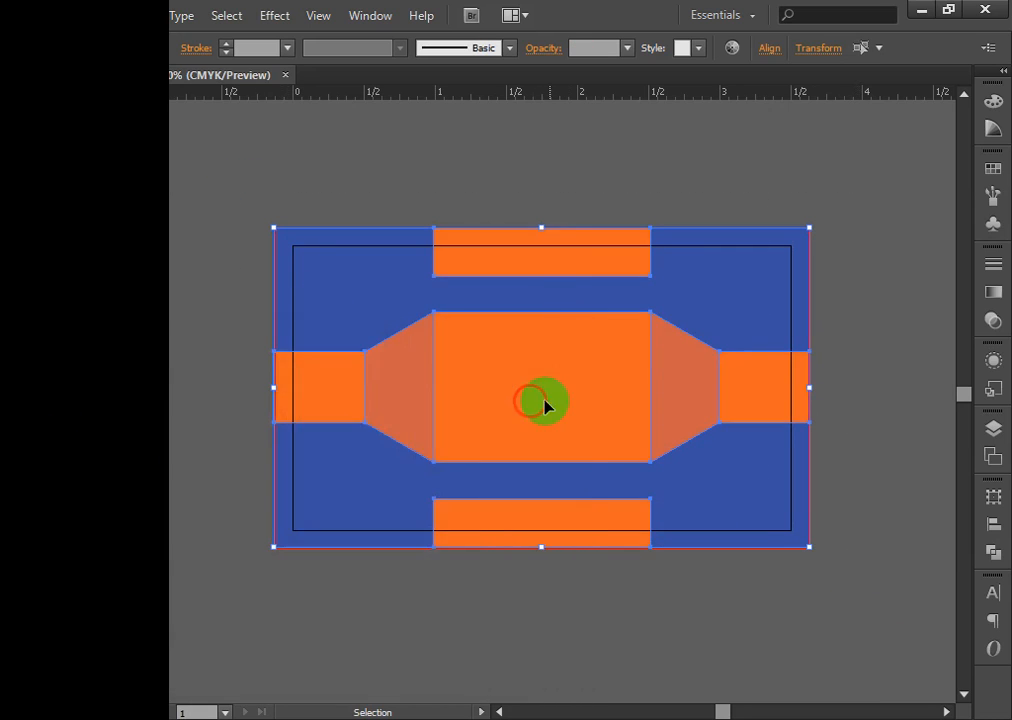
click(895, 382)
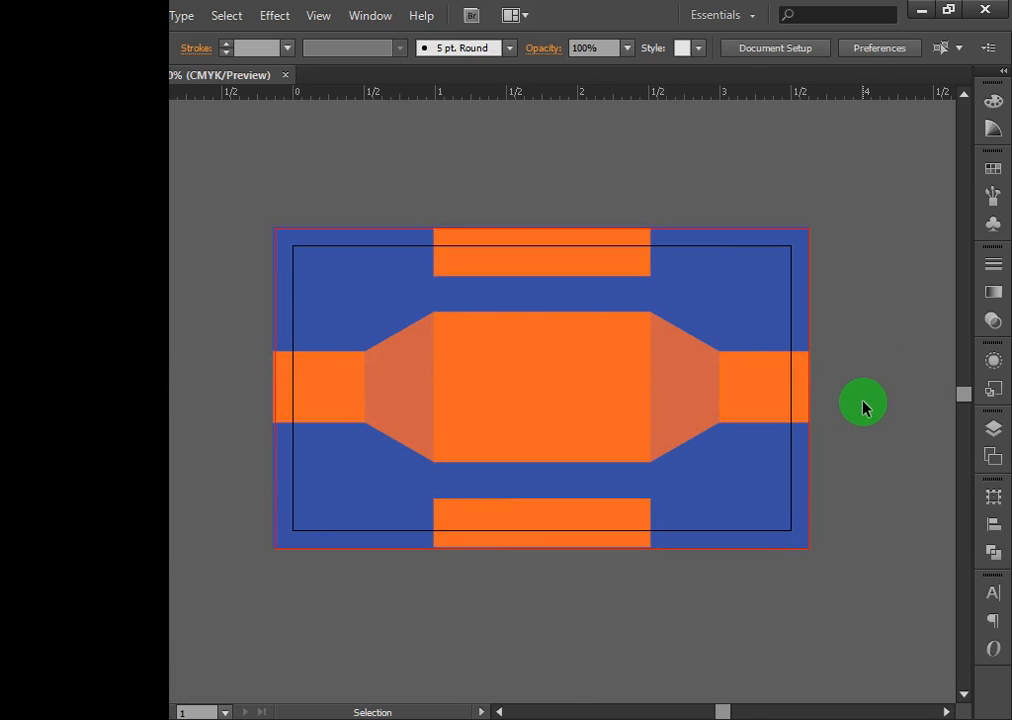
Fill the right sloped fold section with a slightly redder, less saturated orange than the band.
key(ctrl+minus)
key(ctrl+minus)
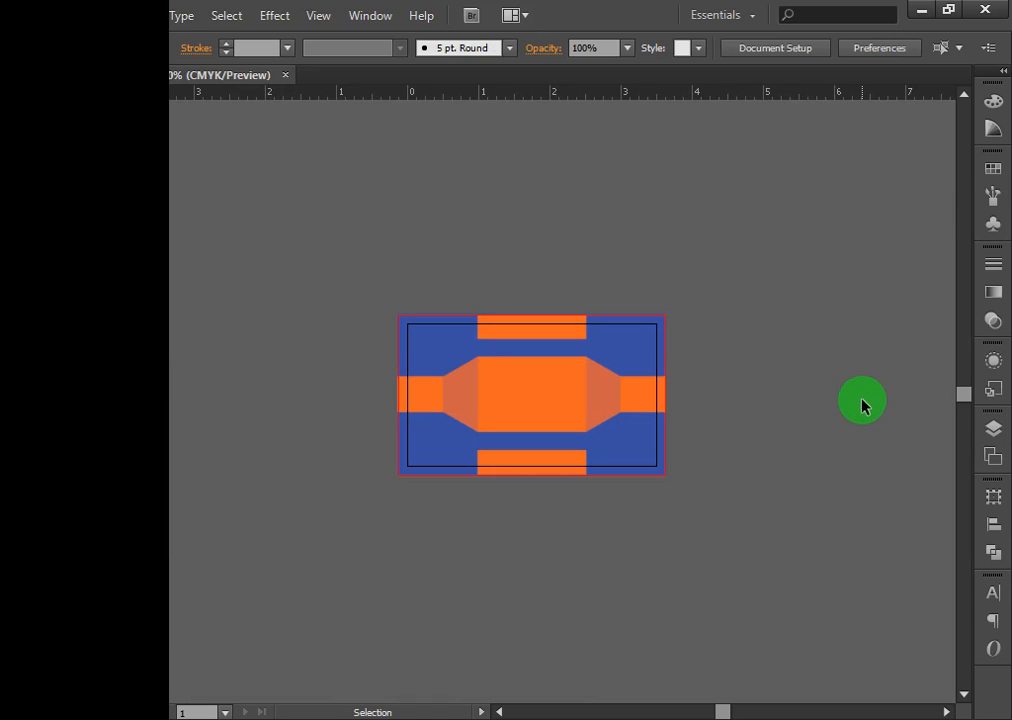
click(802, 440)
click(618, 388)
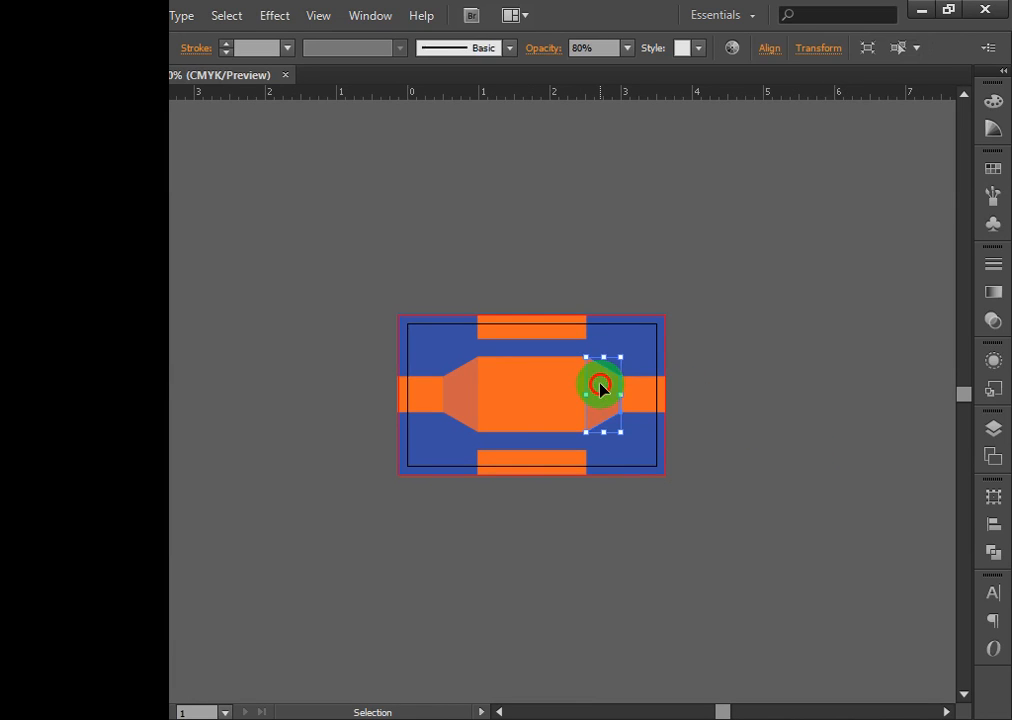
double_click(22, 446)
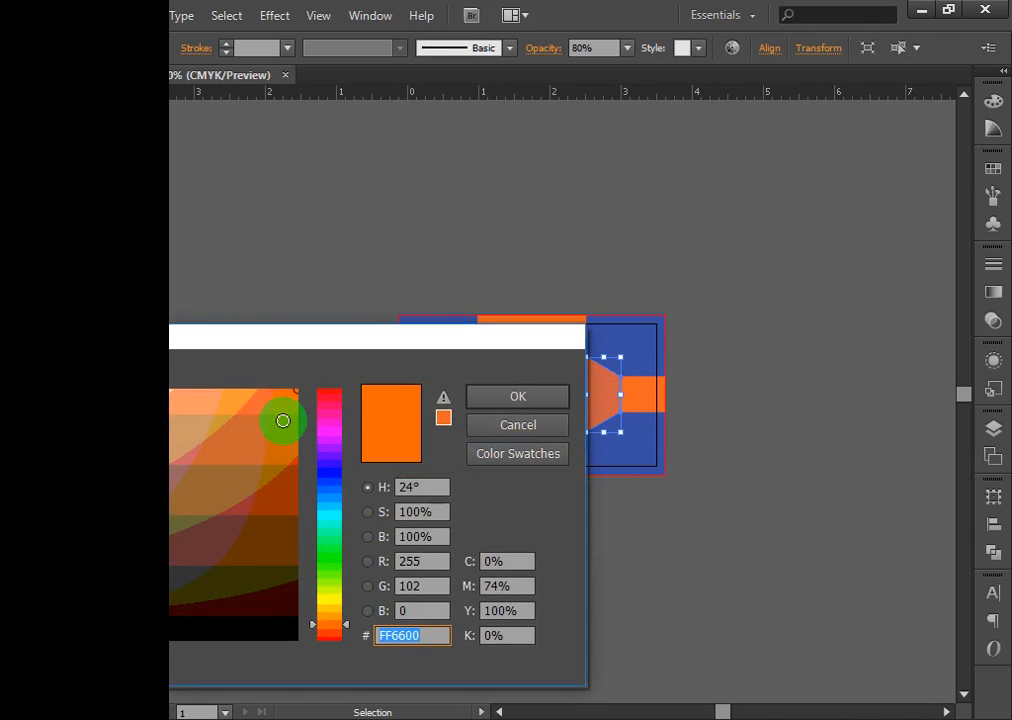
drag(290, 415, 255, 408)
click(492, 400)
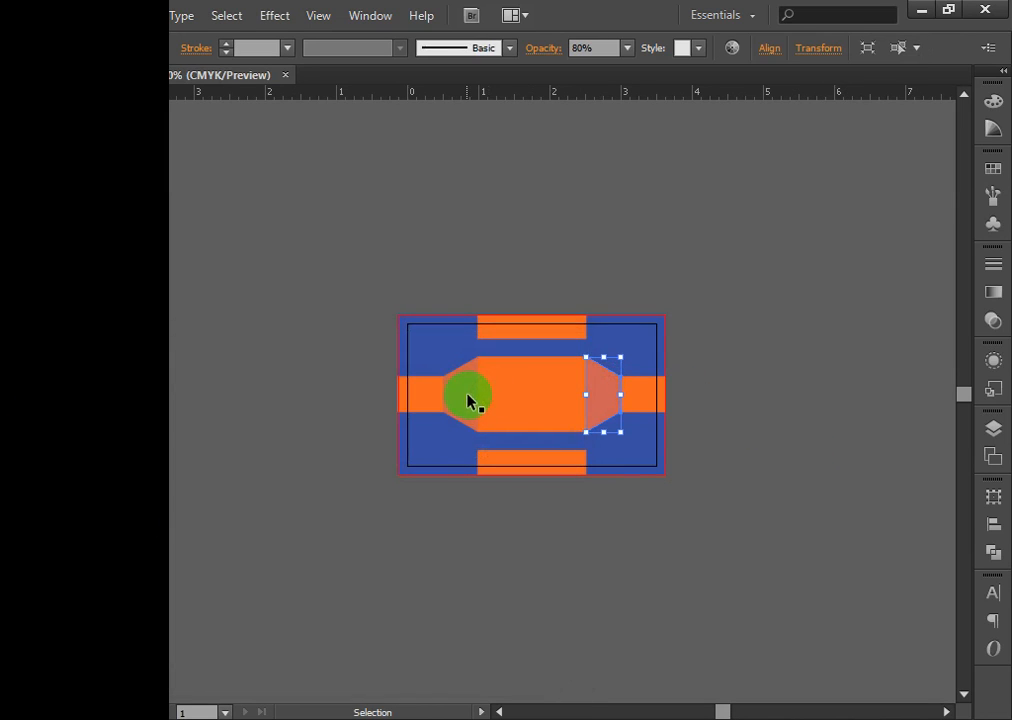
Fill the left sloped fold section with a stronger red-orange than the right fold and deselect it.
click(468, 400)
double_click(33, 453)
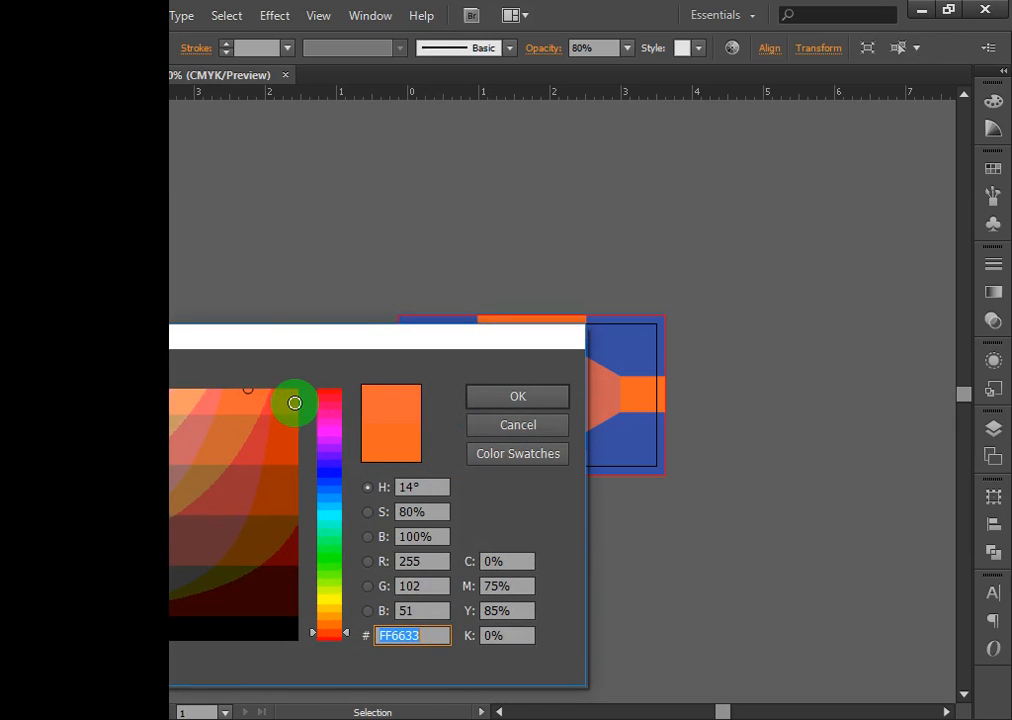
click(282, 402)
click(517, 395)
click(773, 405)
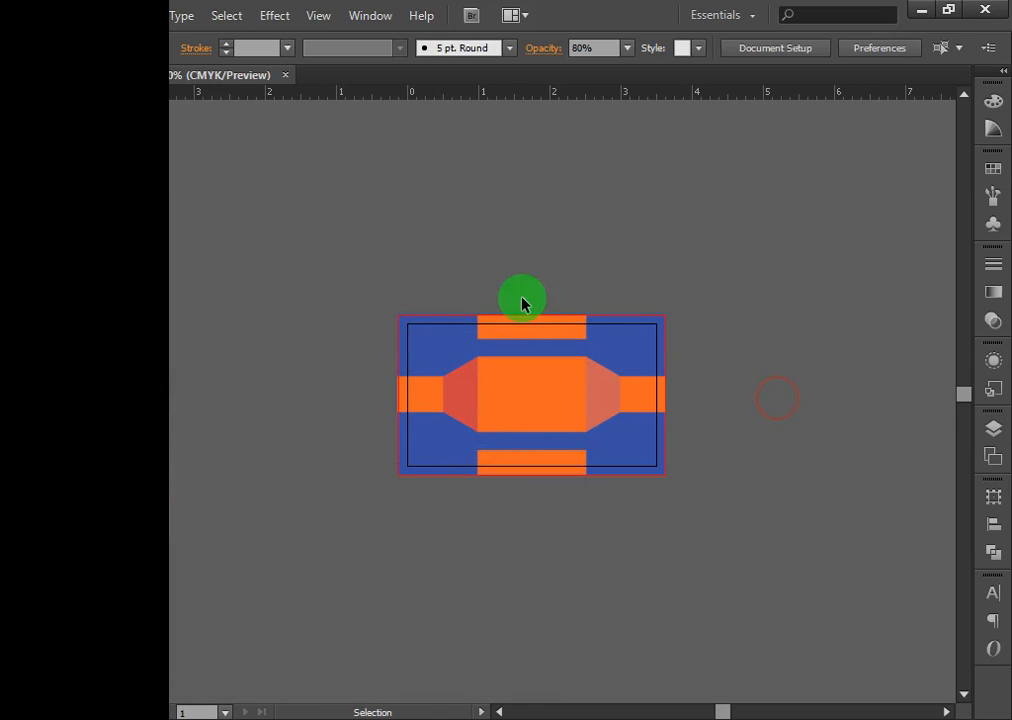
Delete all the orange band, fold and block pieces from the card and close the document.
drag(330, 288, 823, 533)
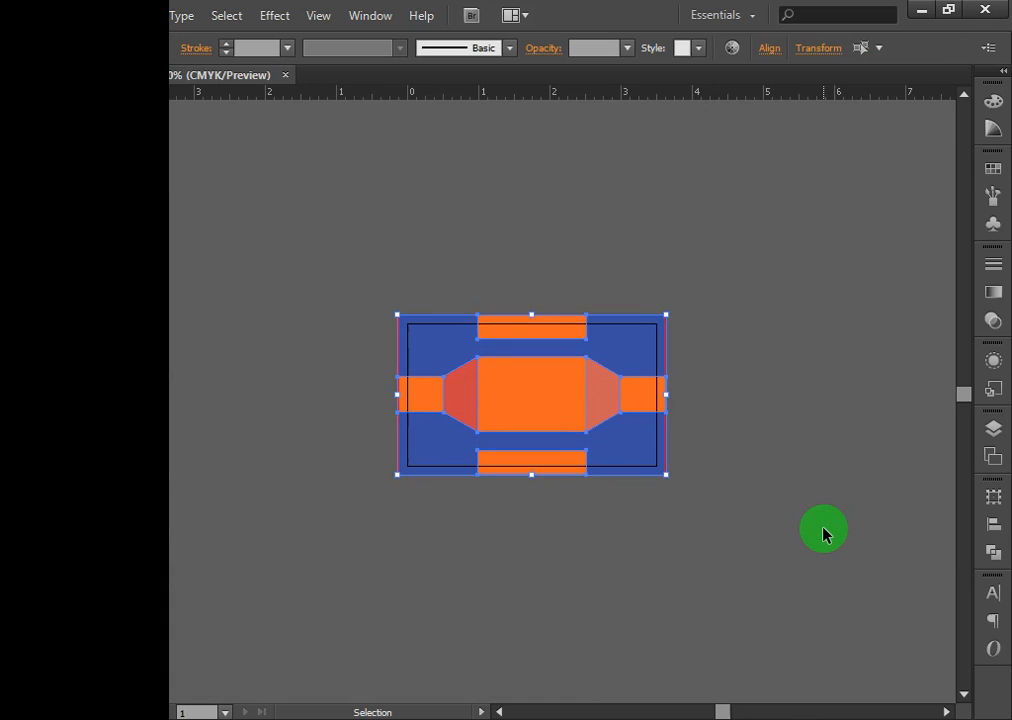
key(Delete)
click(791, 334)
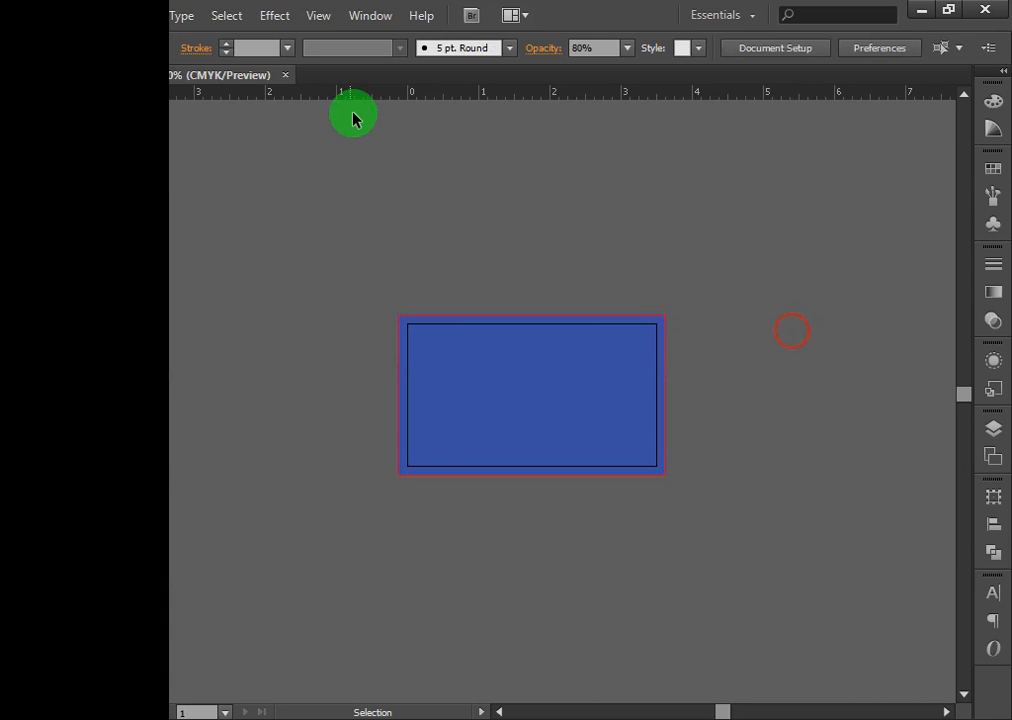
click(287, 77)
click(614, 393)
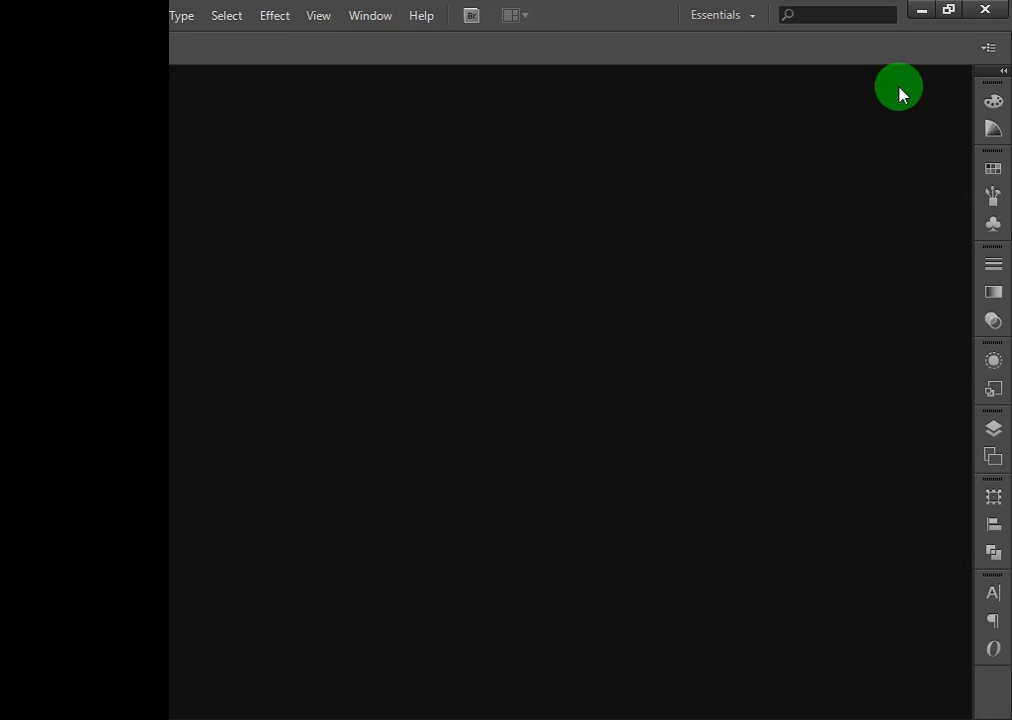
Minimize Illustrator and switch to the 04_ScreenShot (1).jpg document in Photoshop.
click(917, 10)
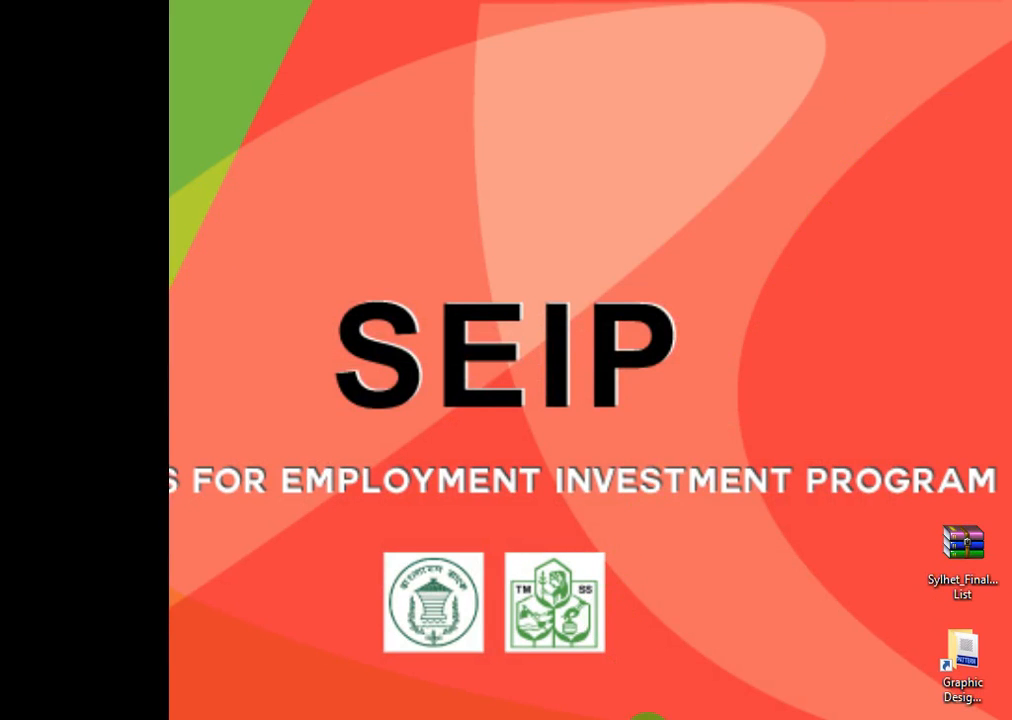
mouse_move(651, 719)
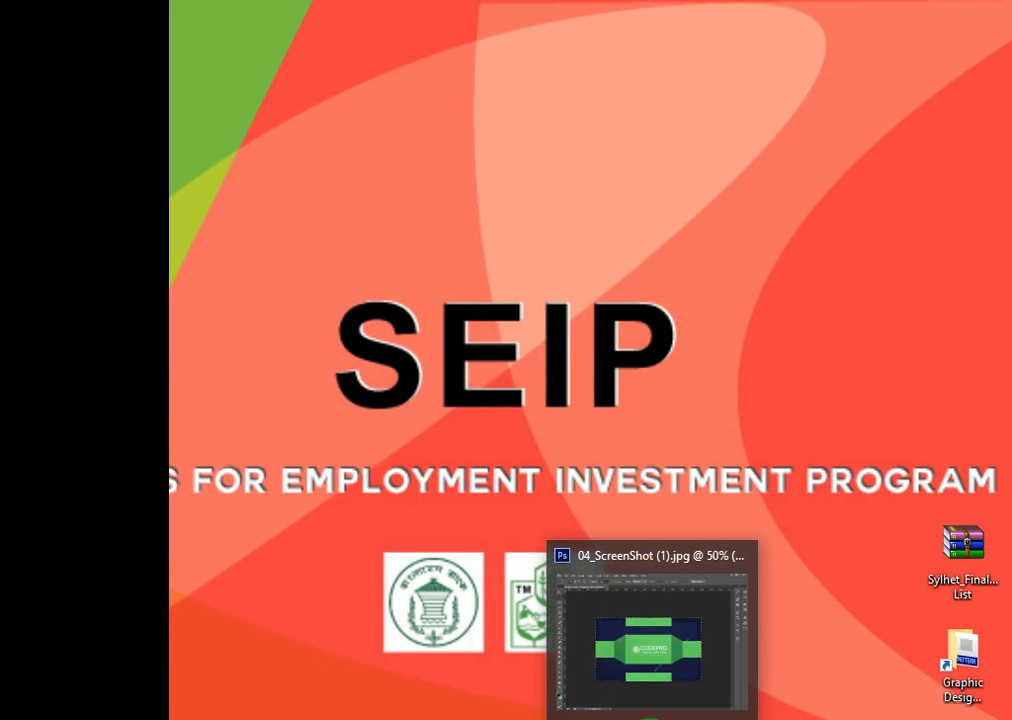
click(650, 718)
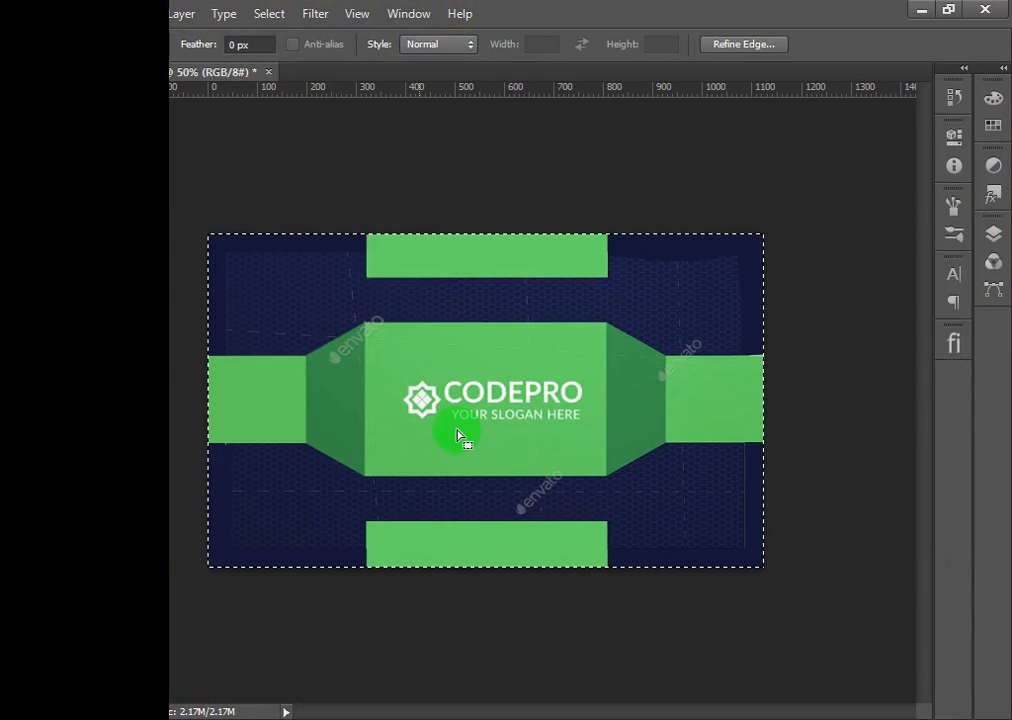
click(310, 140)
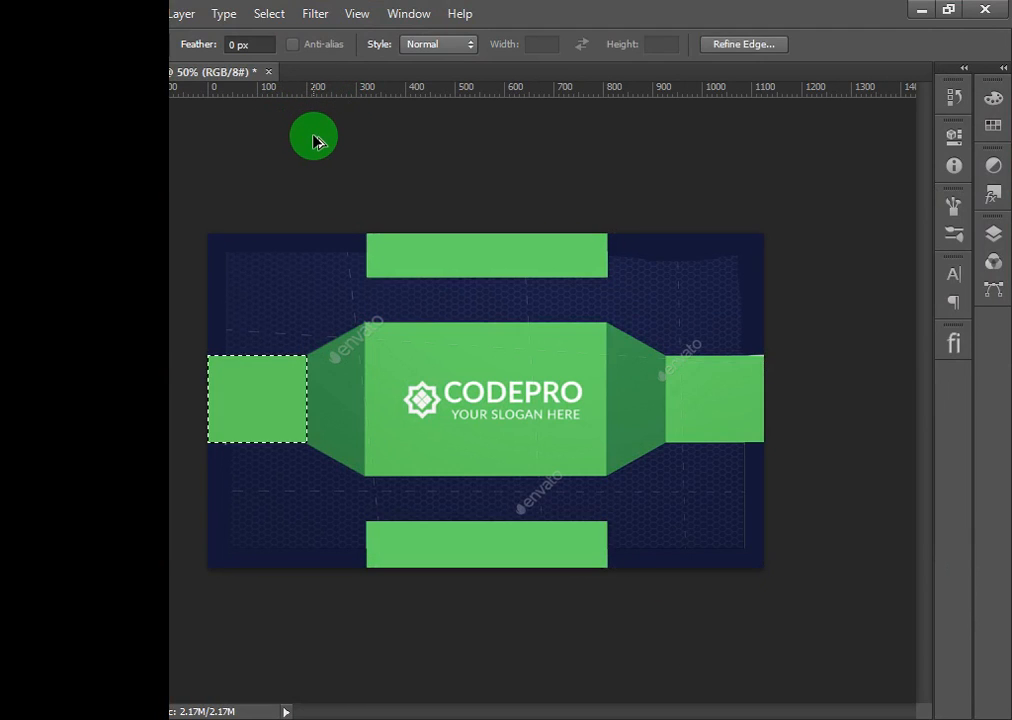
Undo the retouching edits and revert the image to its original 04_ScreenShot (1).jpg history snapshot.
key(ctrl+alt+z)
key(ctrl+alt+z)
key(ctrl+alt+z)
key(ctrl+alt+z)
key(ctrl+alt+z)
key(ctrl+alt+z)
key(ctrl+alt+z)
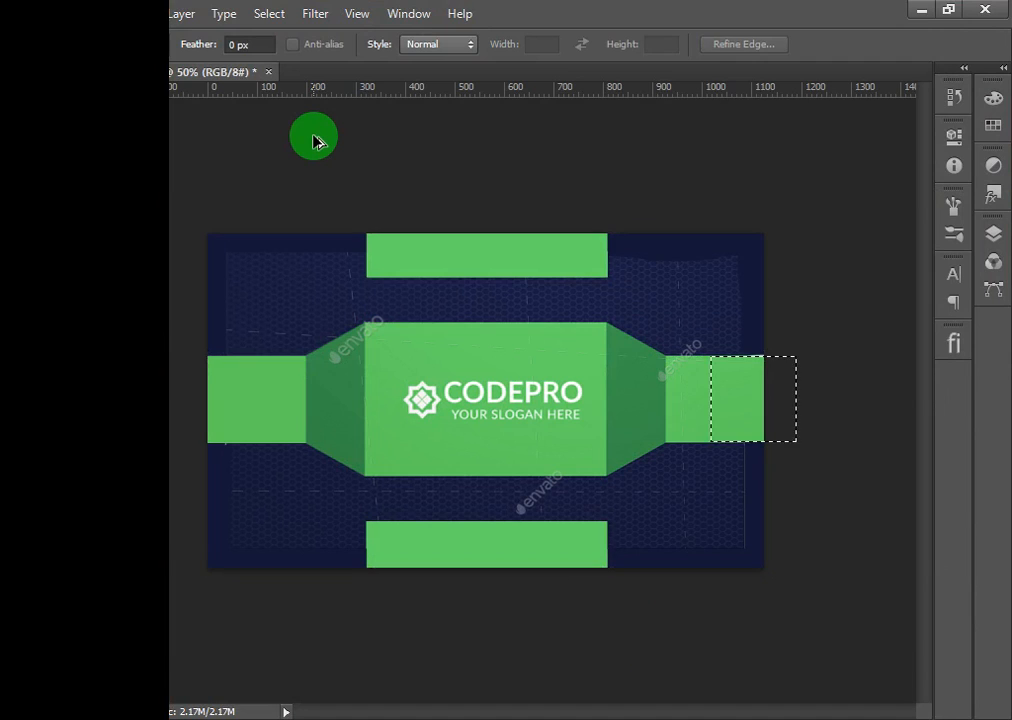
key(ctrl+alt+z)
key(ctrl+alt+z)
key(ctrl+alt+z)
key(ctrl+alt+z)
key(ctrl+alt+z)
key(ctrl+alt+z)
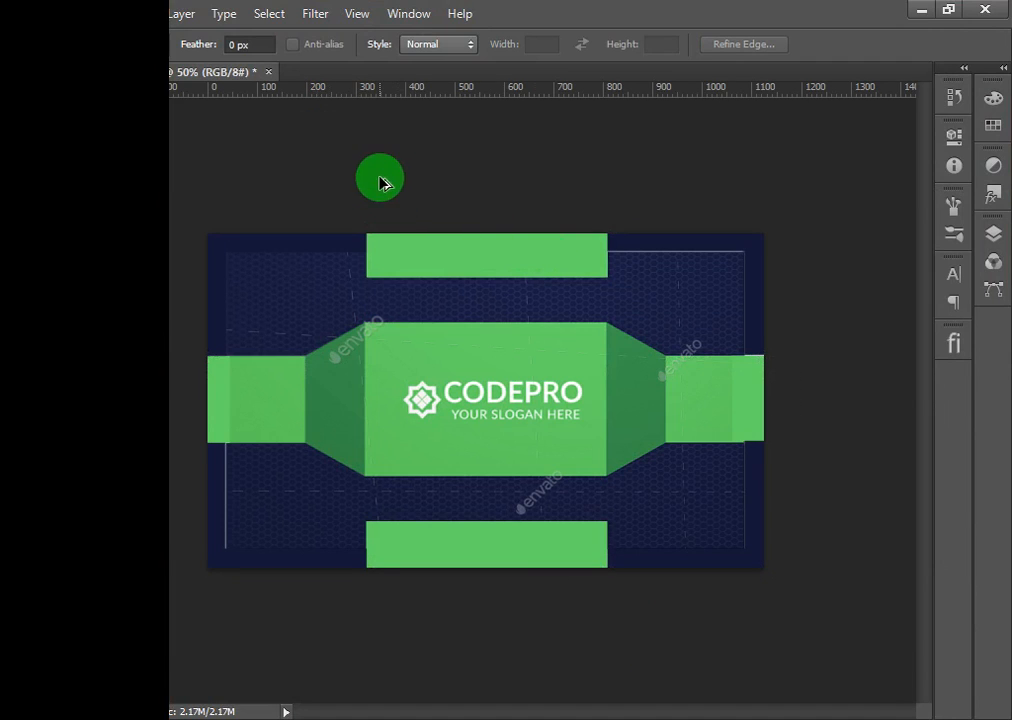
click(951, 100)
scroll(790, 128, up, 3)
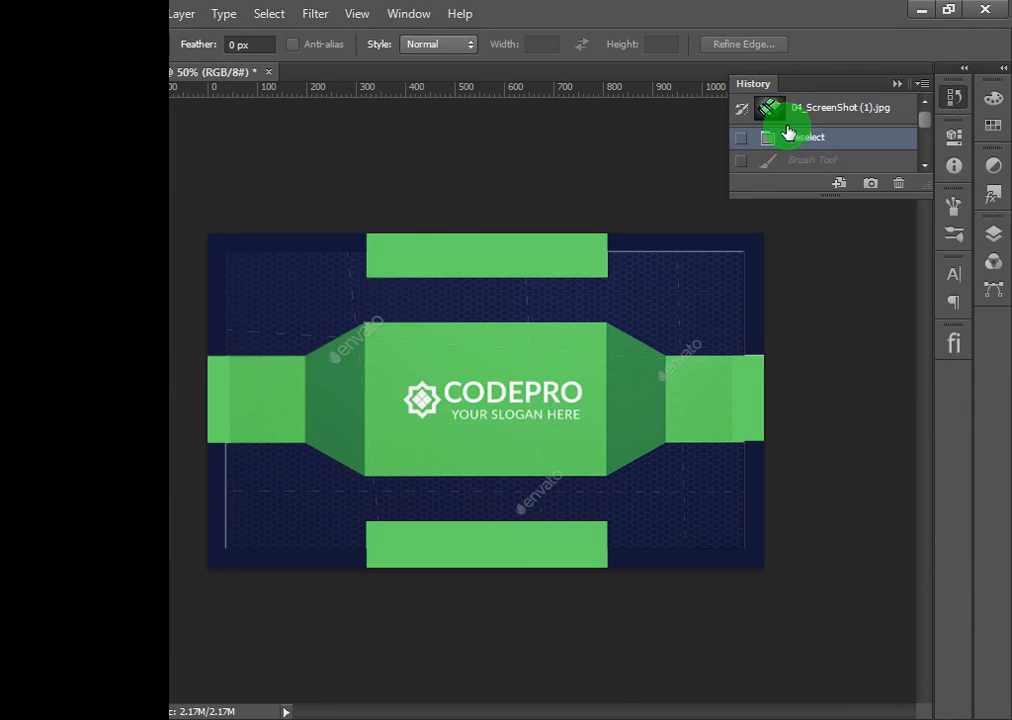
click(800, 104)
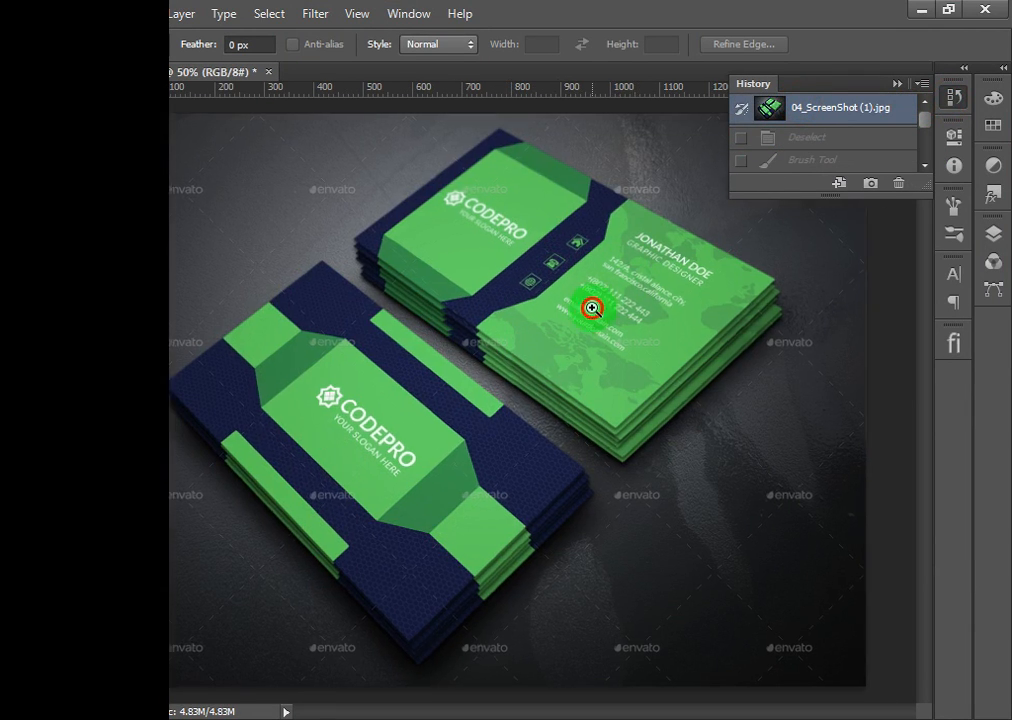
Perspective-crop the mockup to the contact-details card, matching the four crop corners to the corners of that card's face.
scroll(495, 284, up, 3)
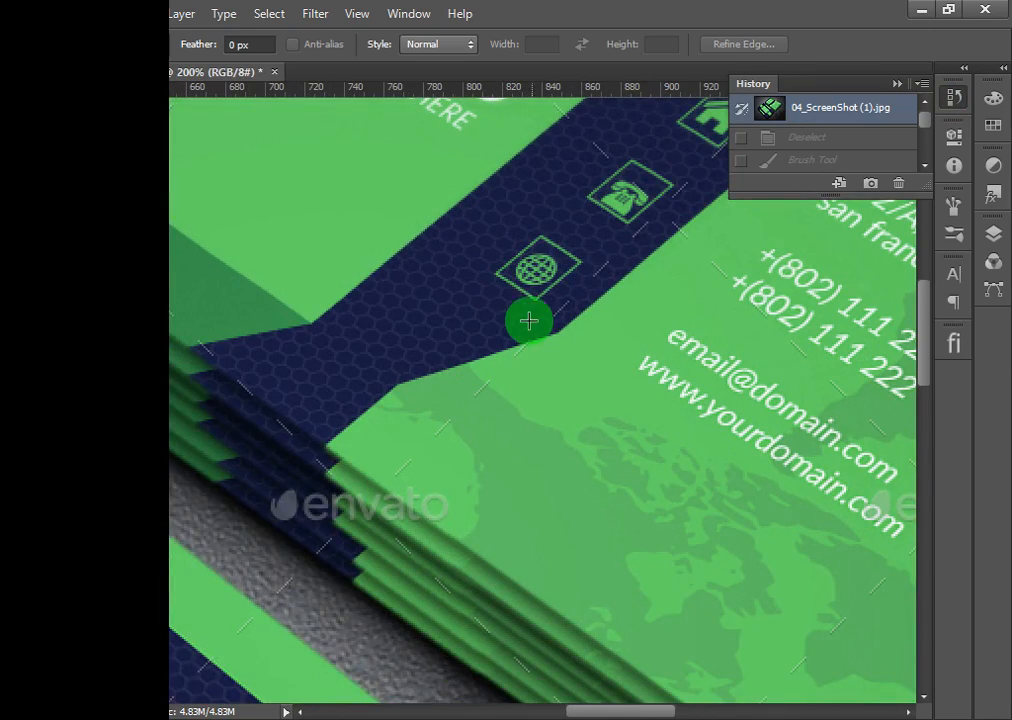
scroll(543, 302, down, 3)
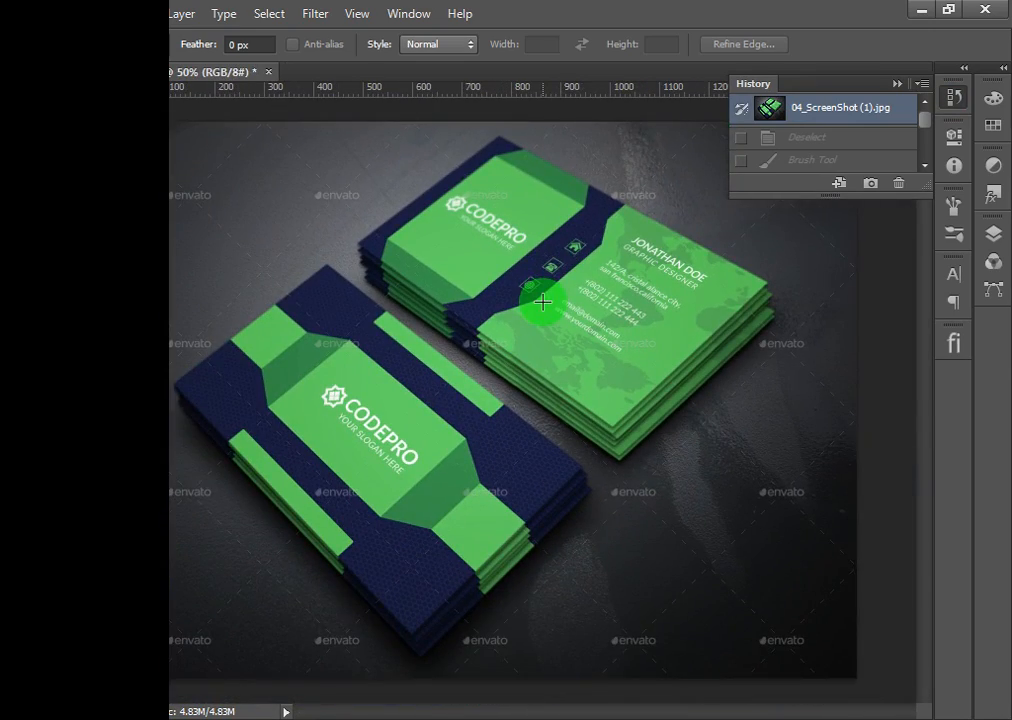
scroll(538, 265, up, 1)
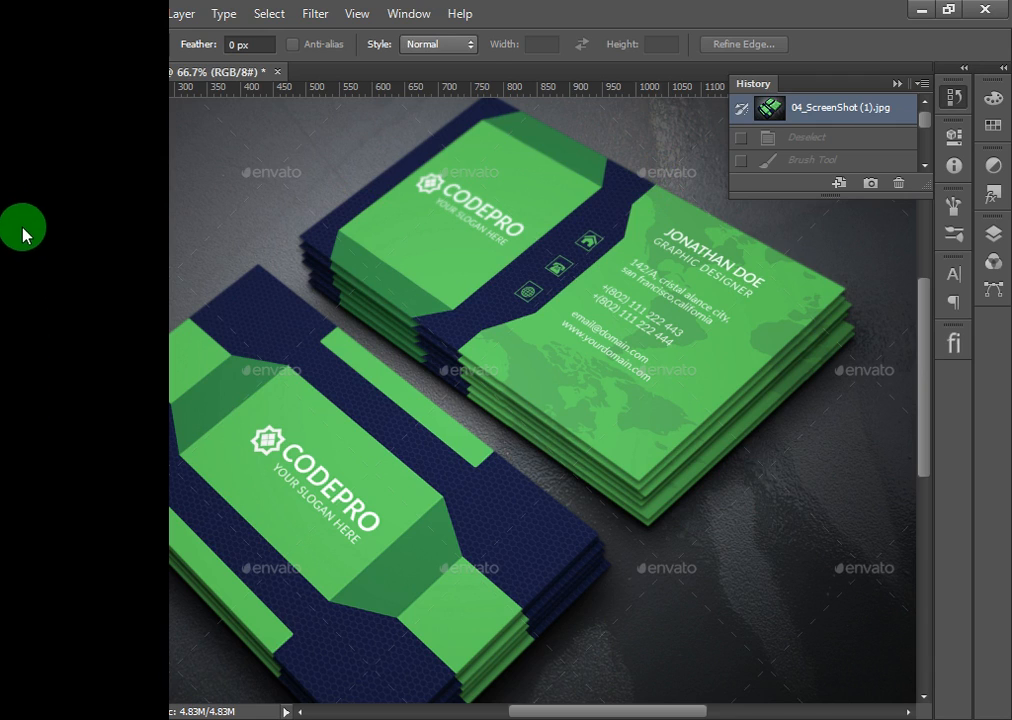
click(22, 205)
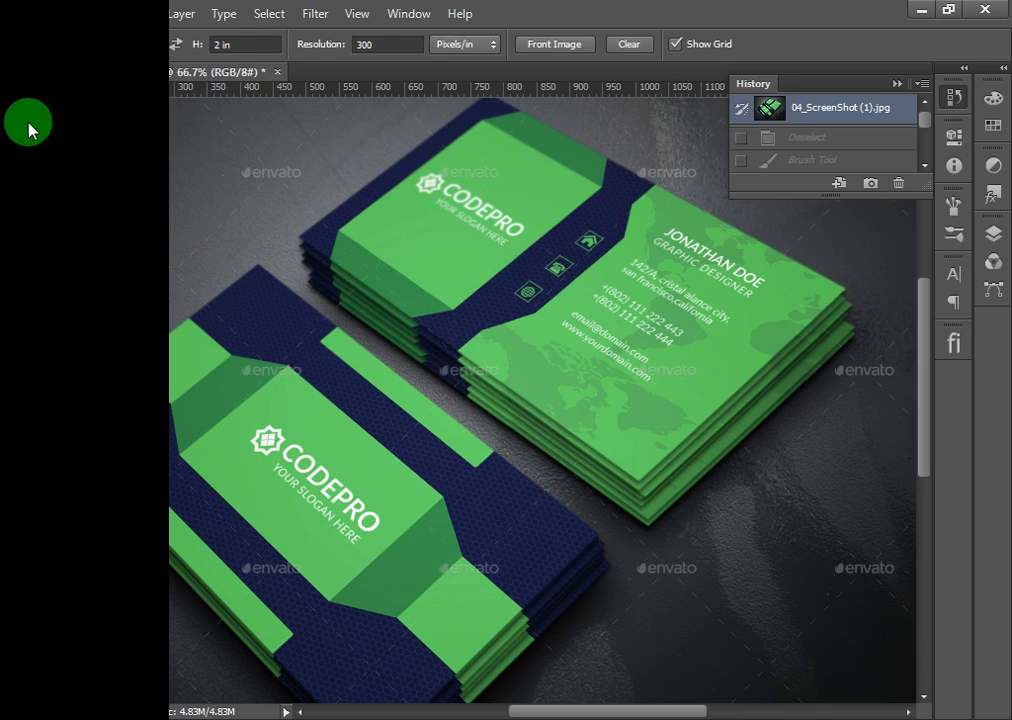
click(32, 134)
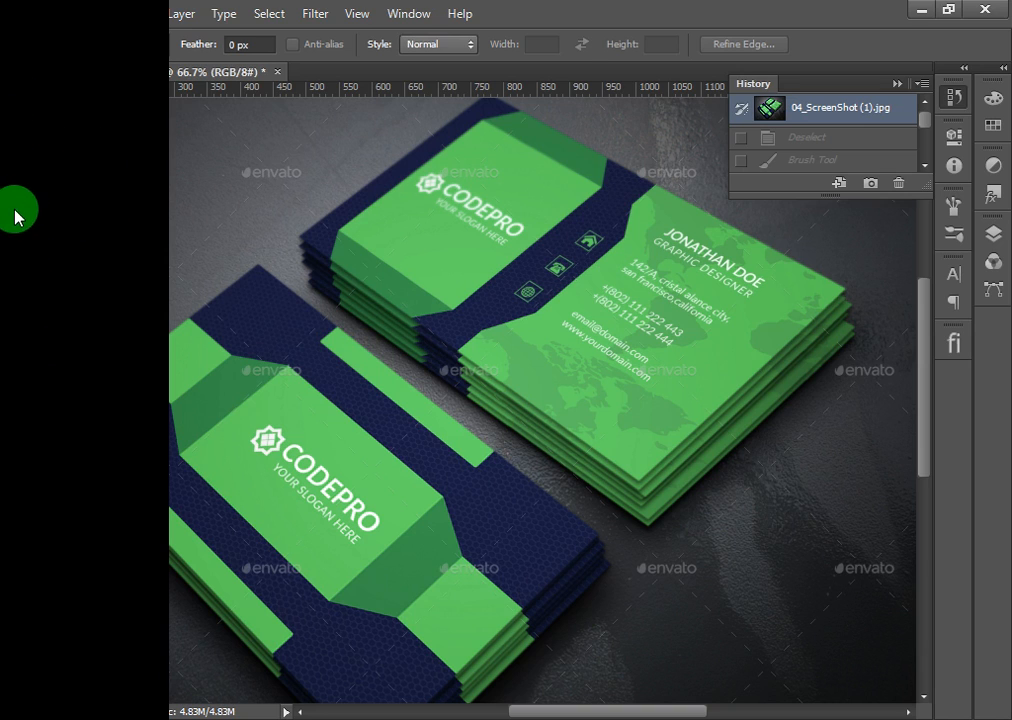
click(18, 201)
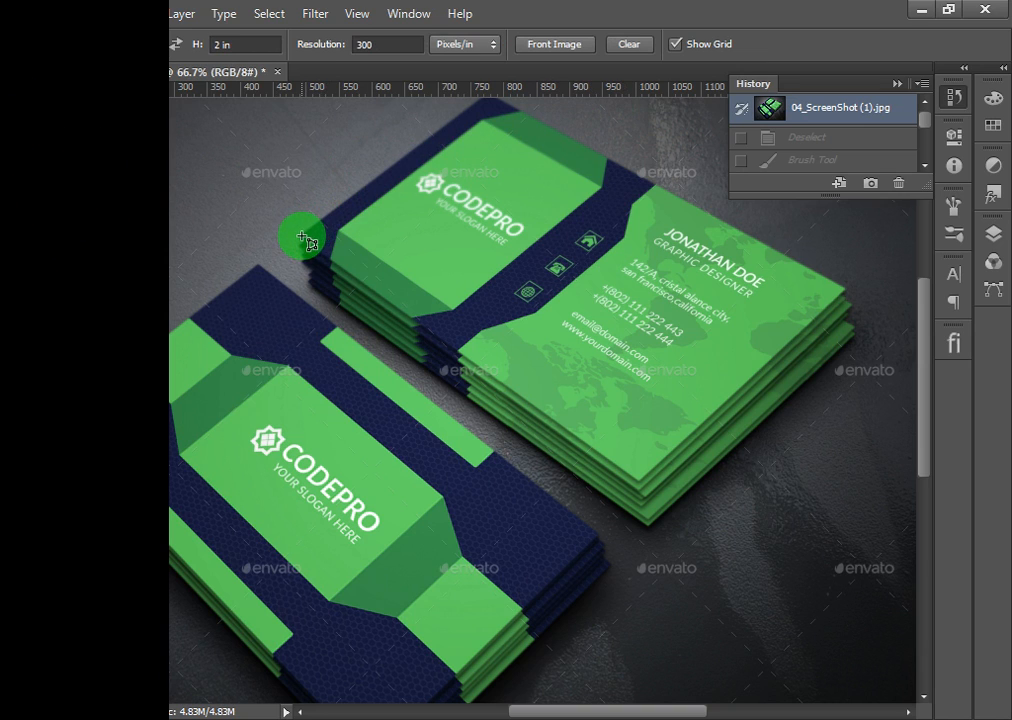
drag(303, 237, 507, 104)
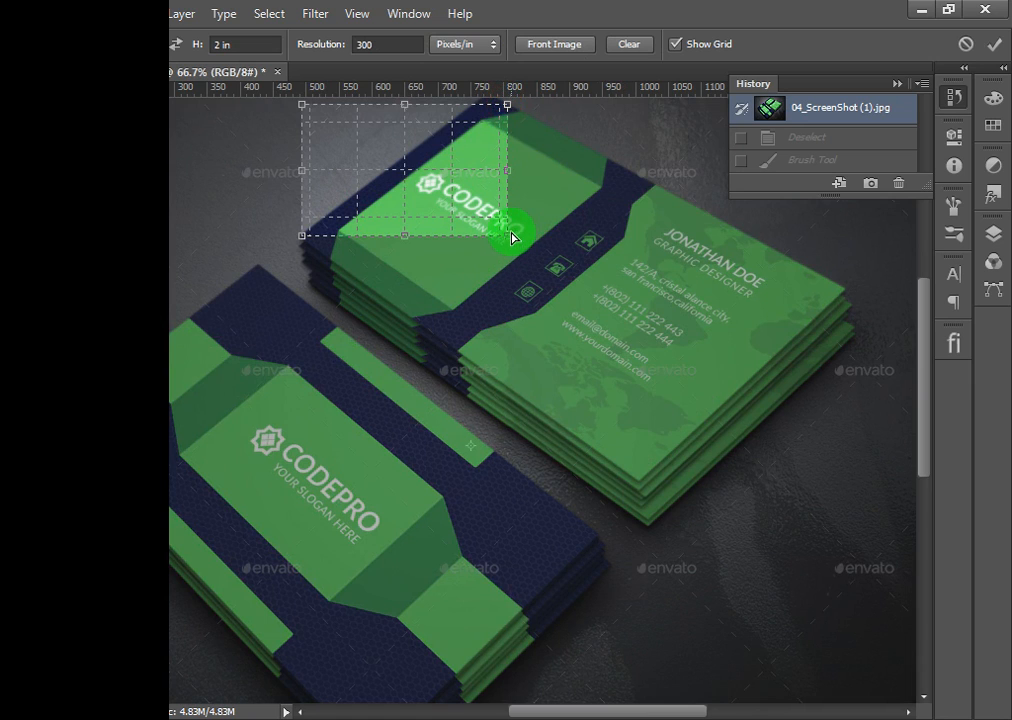
drag(511, 238, 636, 481)
drag(507, 104, 842, 290)
drag(301, 103, 489, 103)
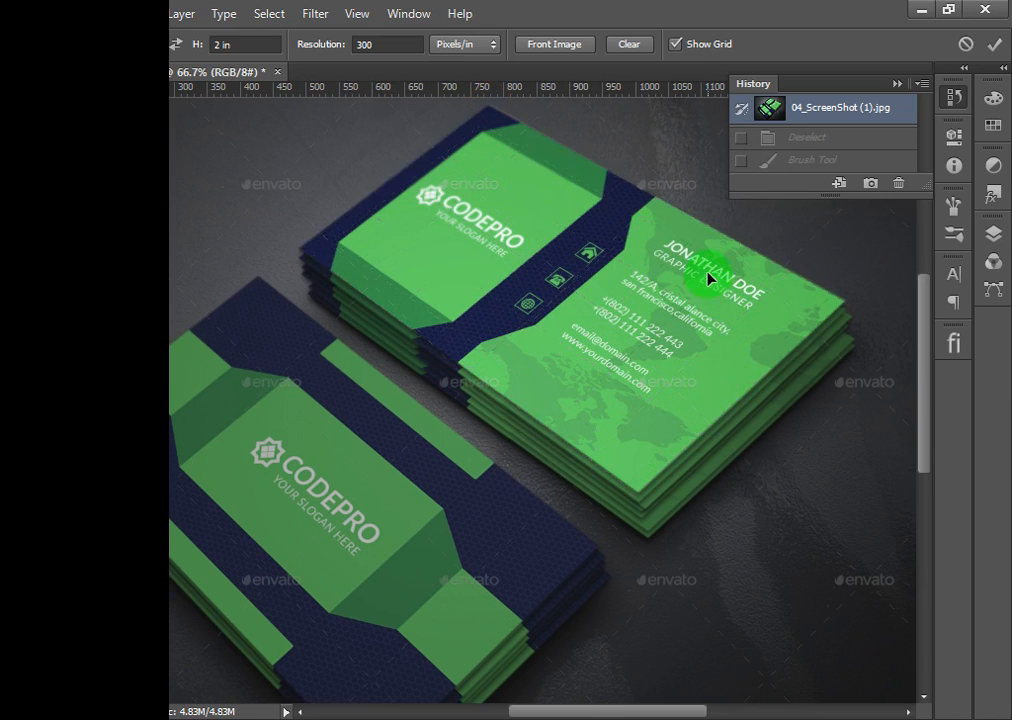
key(Return)
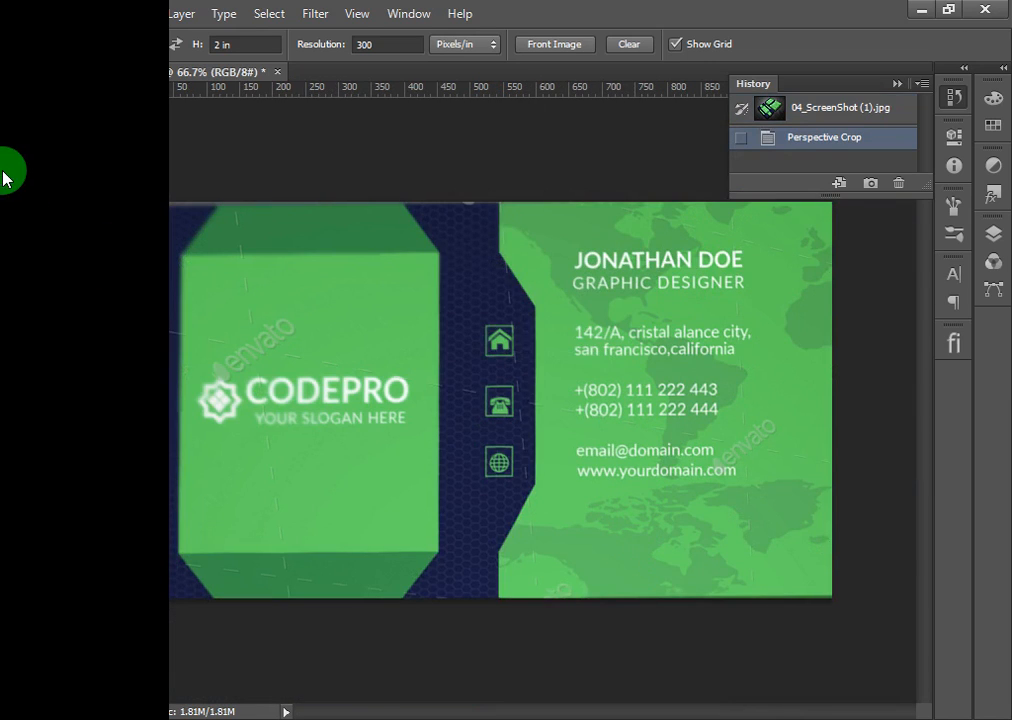
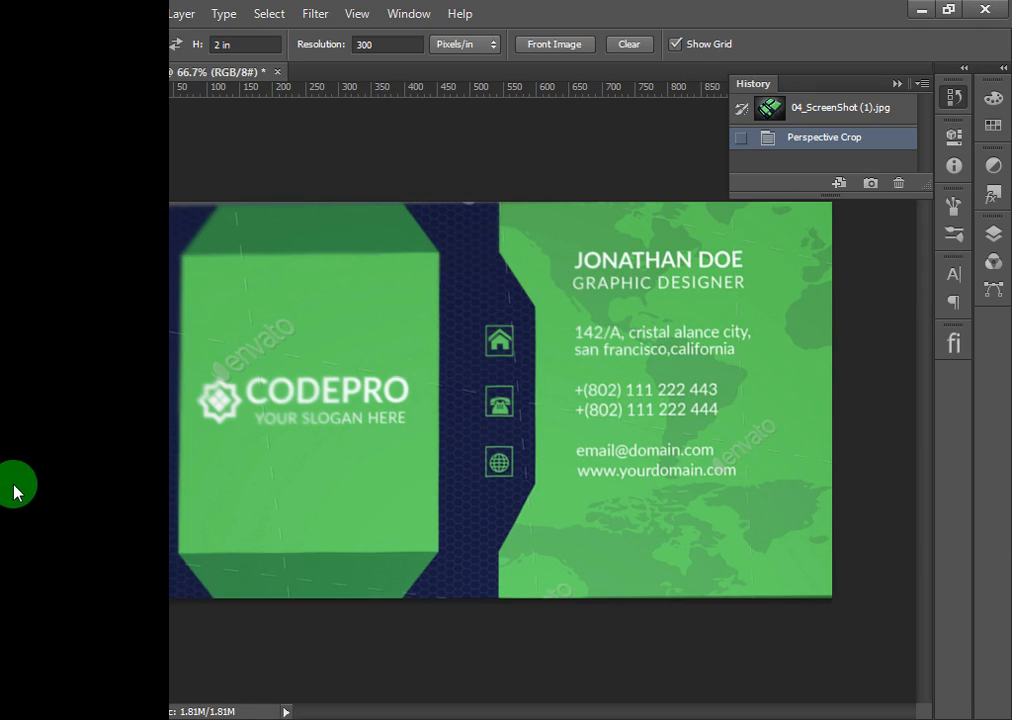
Draw a rectangle shape about 503 × 609 px over the card's contact-details section and fill it with the card's green.
click(104, 556)
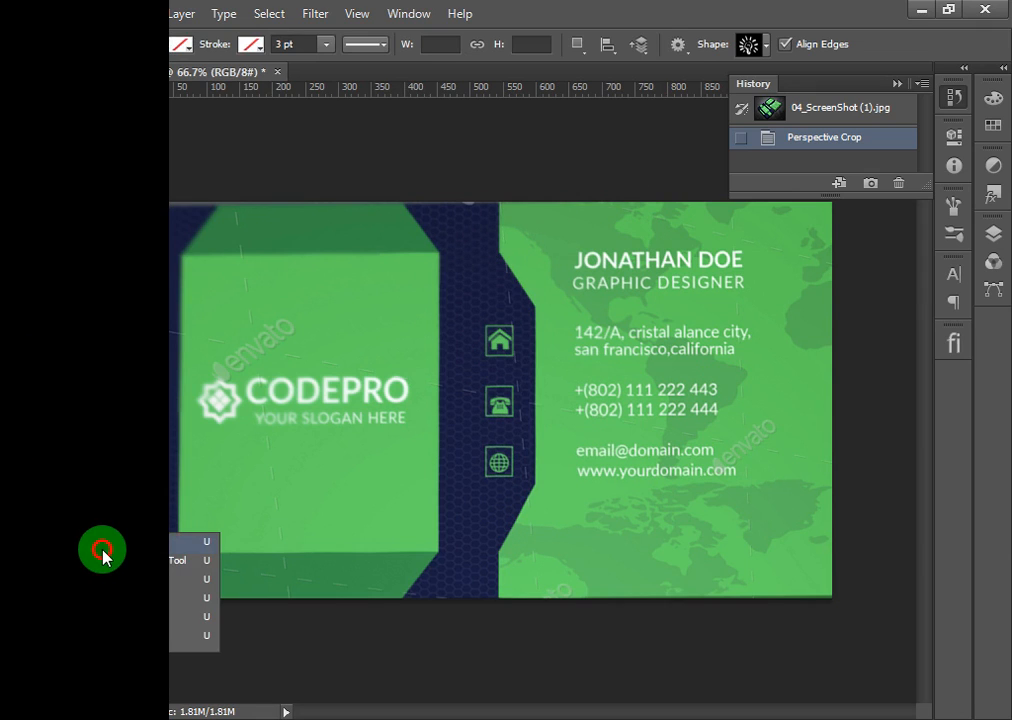
click(84, 541)
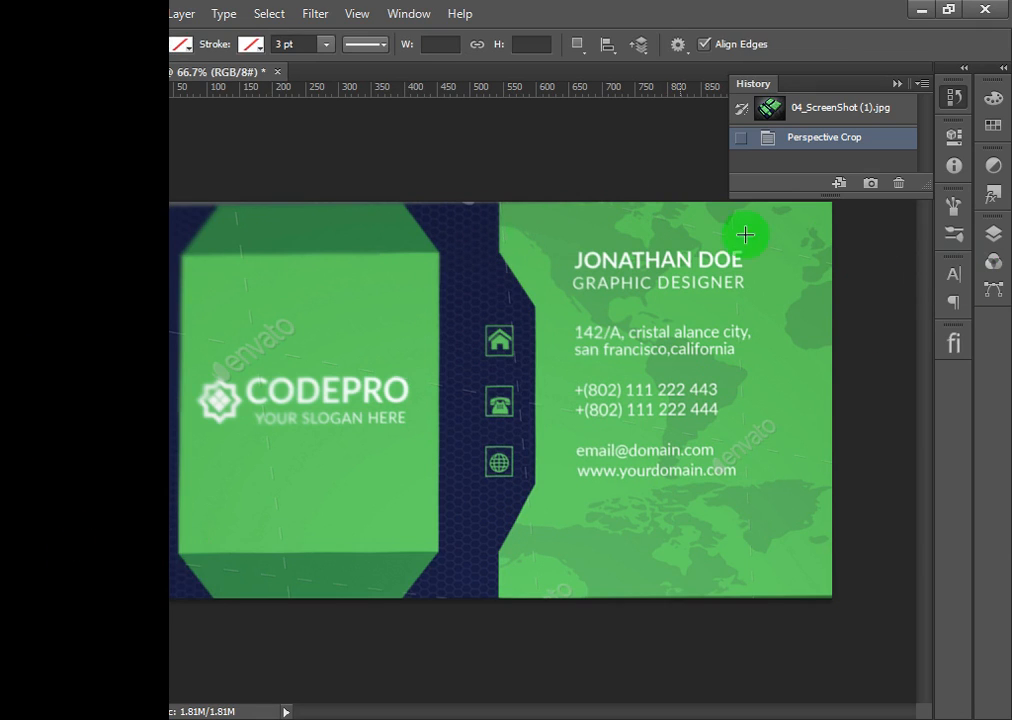
drag(500, 198, 830, 597)
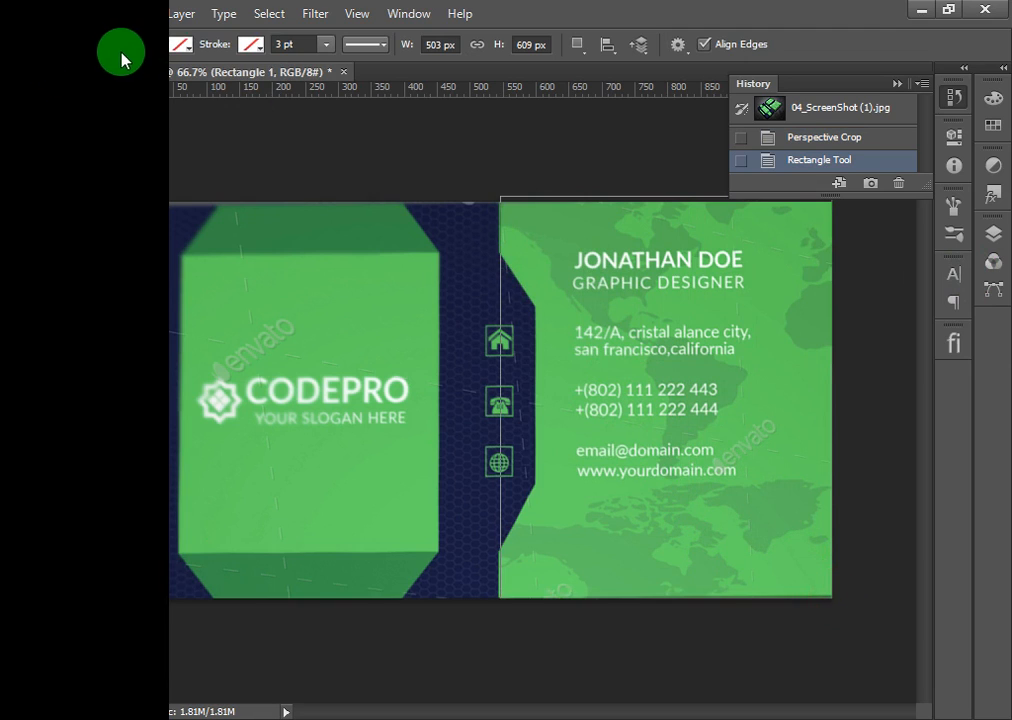
click(183, 46)
click(81, 140)
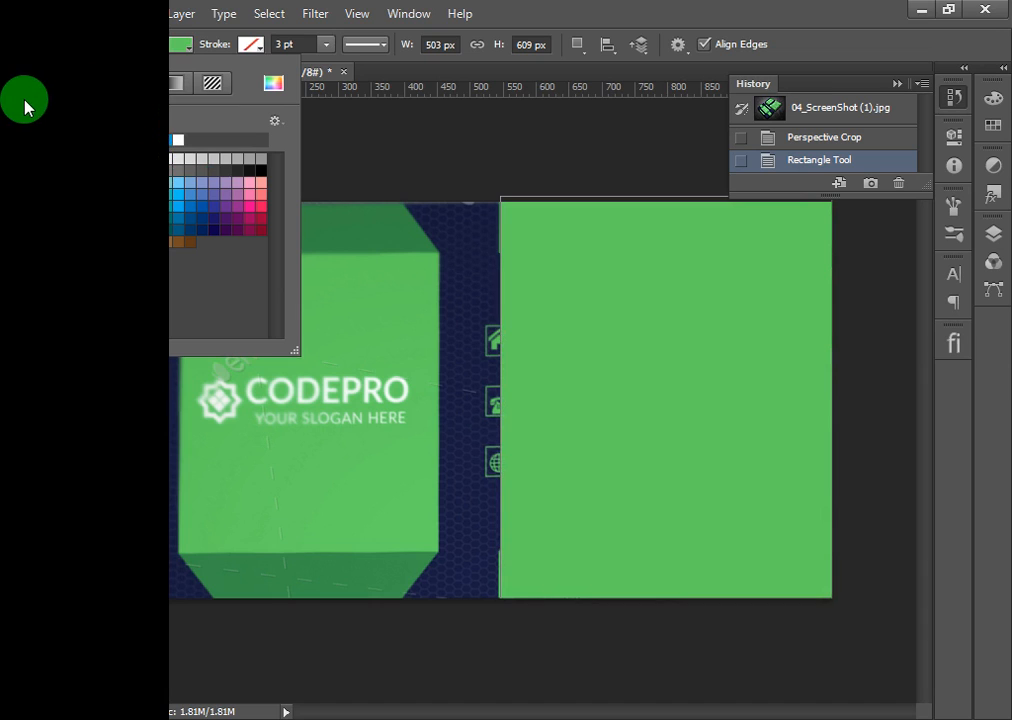
click(26, 97)
Reduce the green rectangle's height to 98.52% to fit the card and set its layer opacity to 46%.
drag(665, 196, 666, 207)
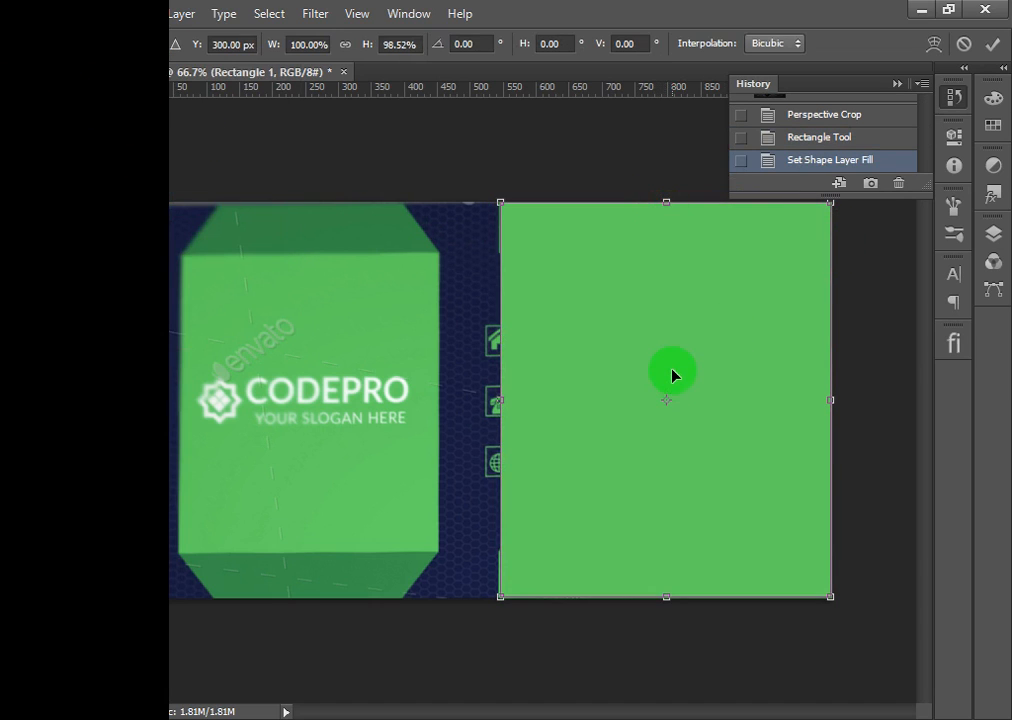
key(Return)
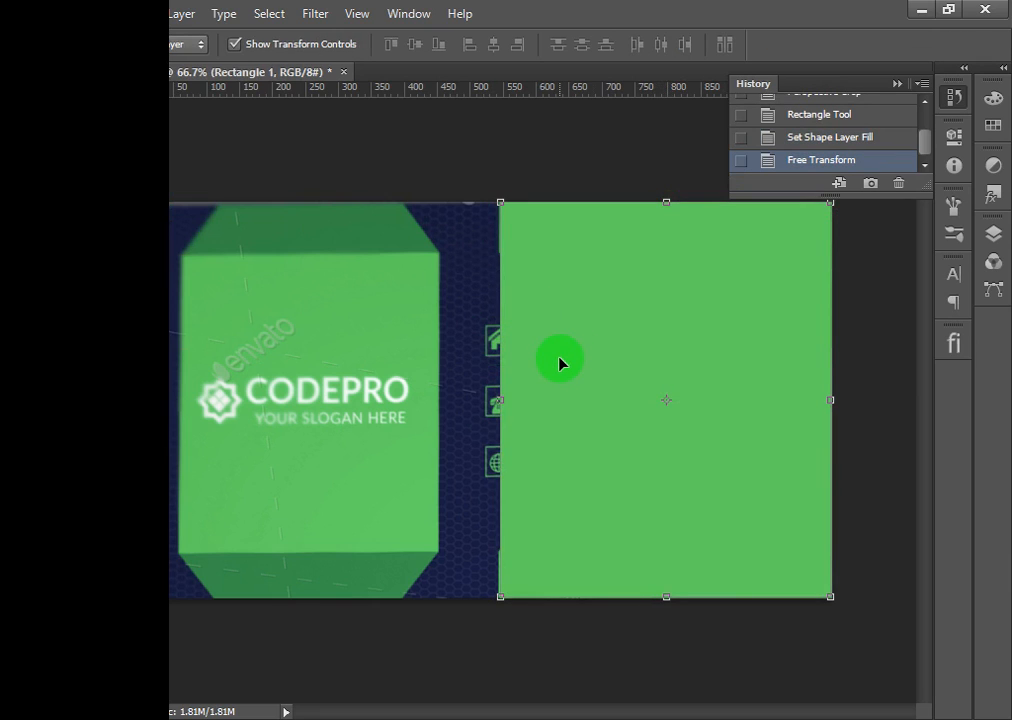
click(999, 239)
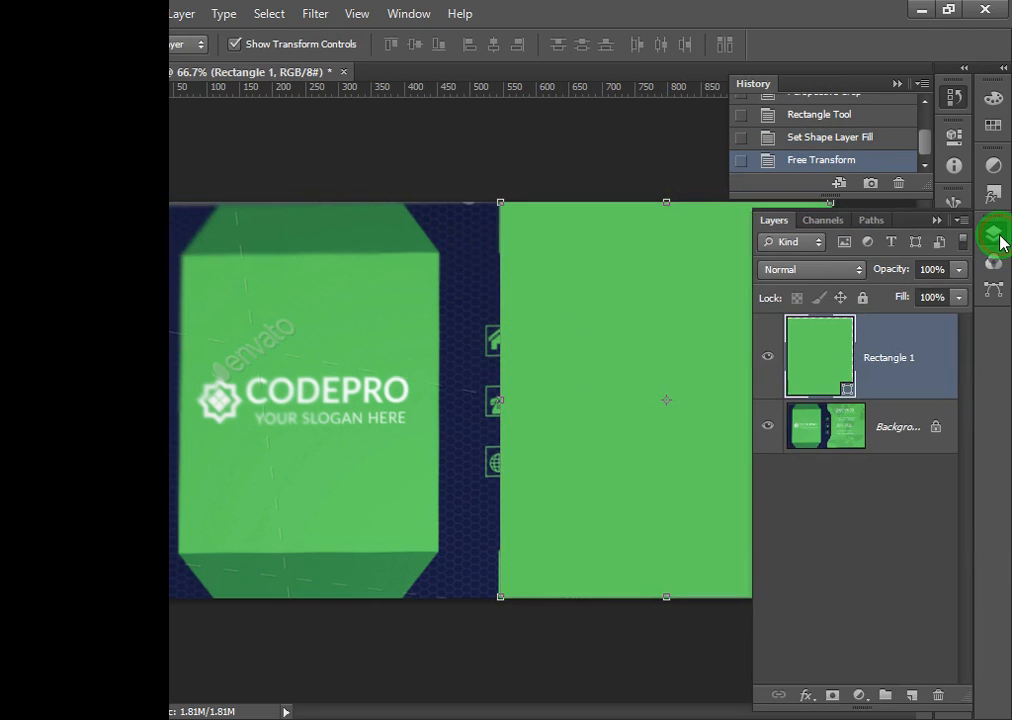
click(958, 270)
drag(911, 298, 904, 297)
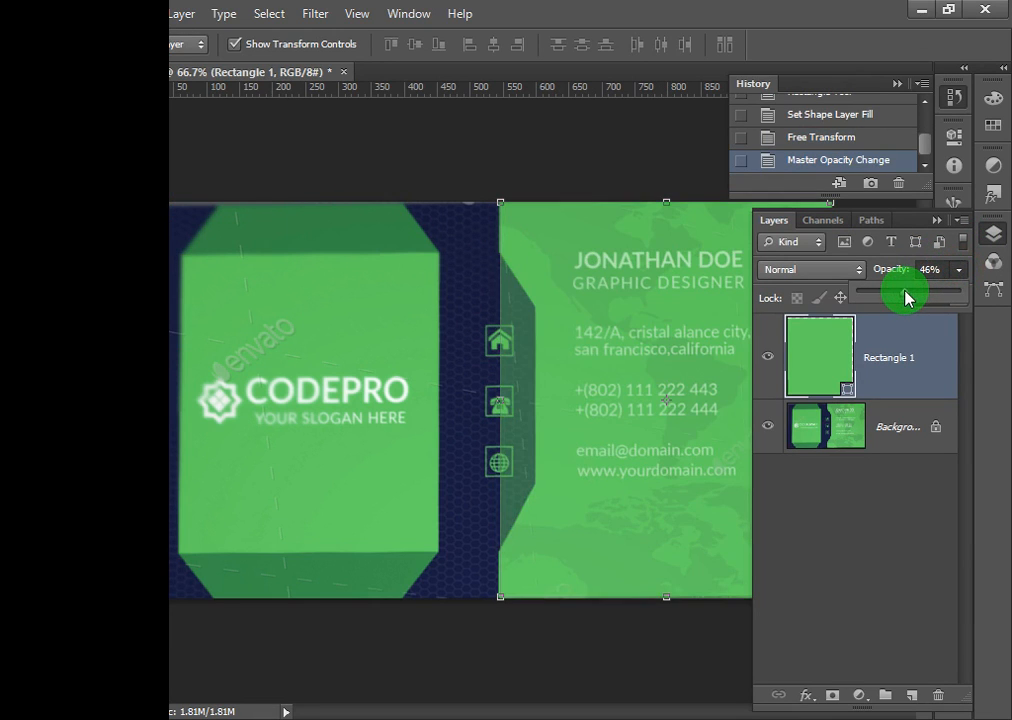
click(937, 224)
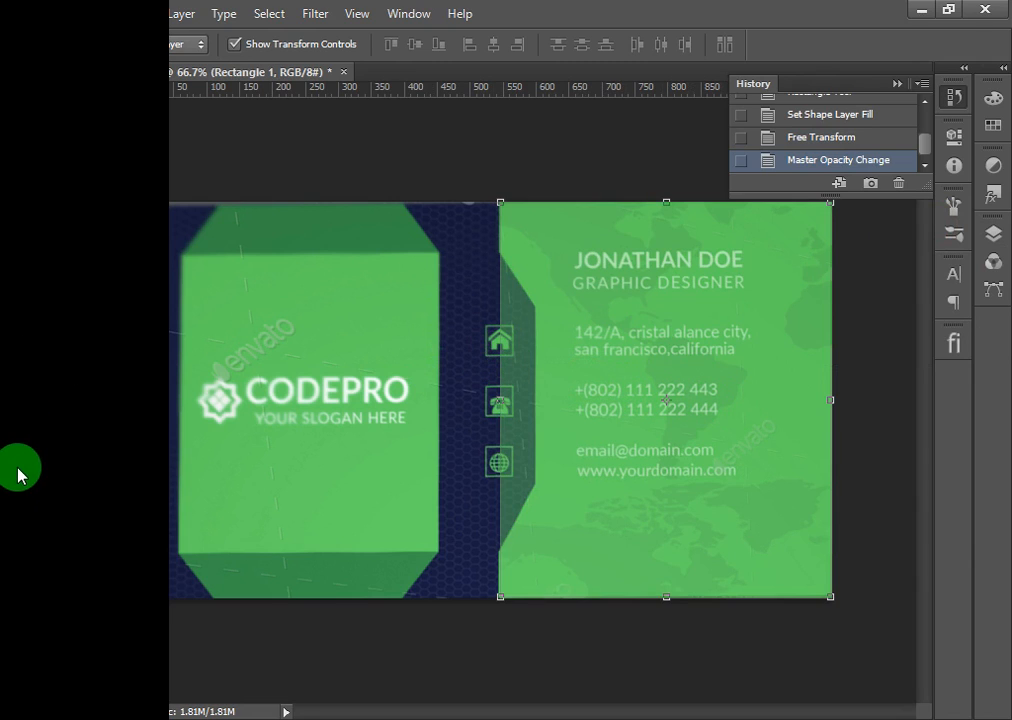
Draw a closed four-point Pen shape about 54 × 448 px over the dark notch at the contact panel's inner edge.
click(22, 469)
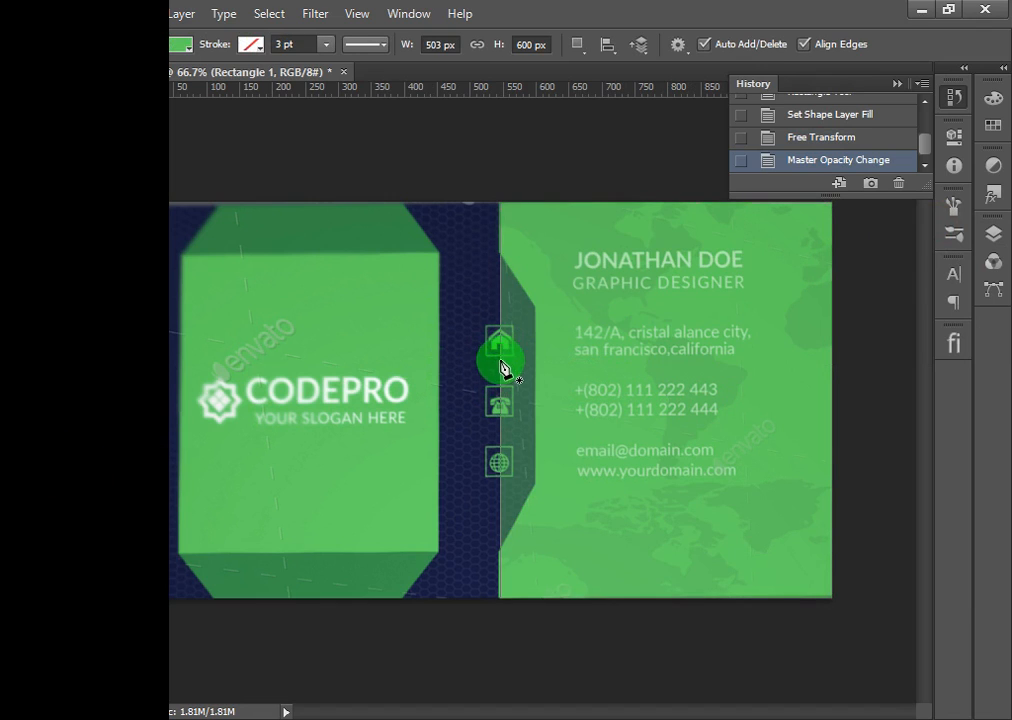
click(500, 257)
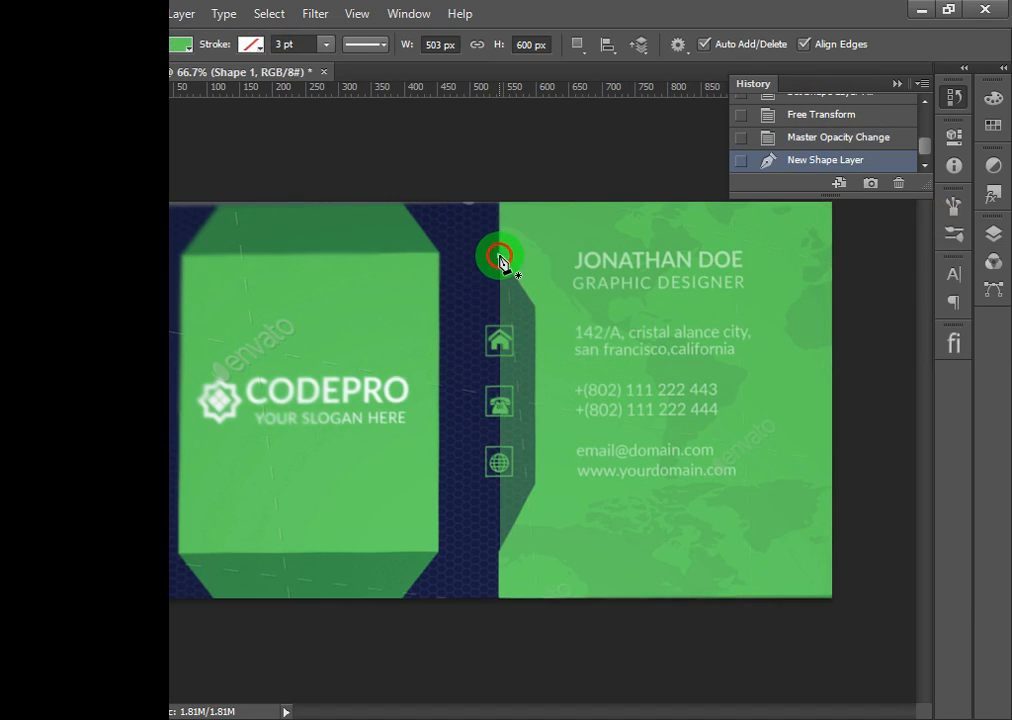
click(500, 556)
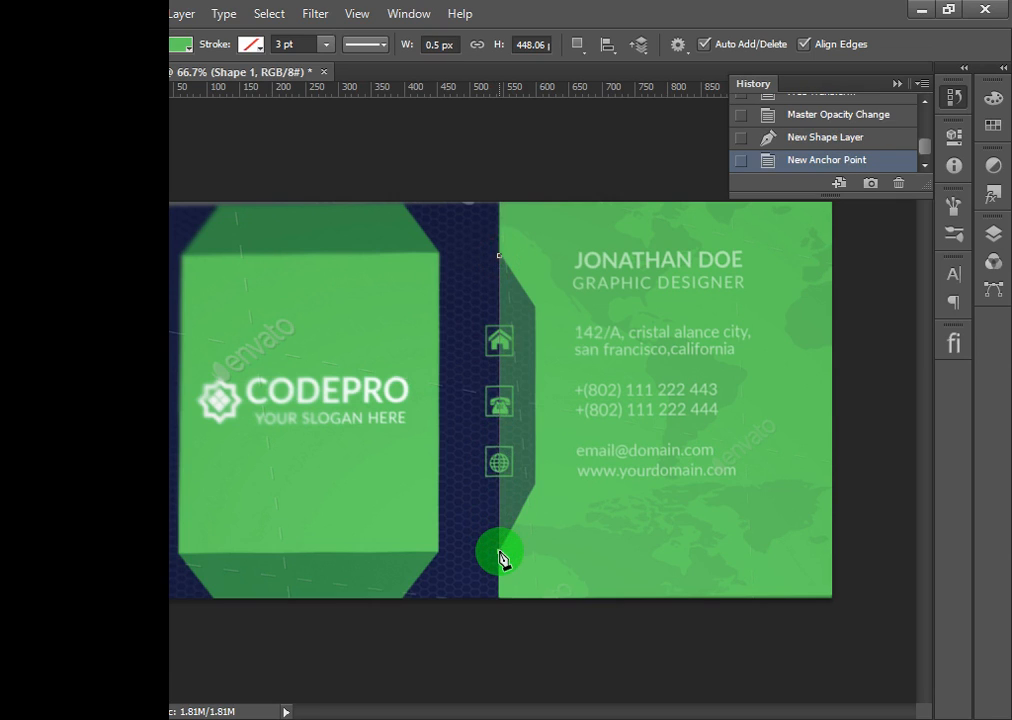
click(535, 485)
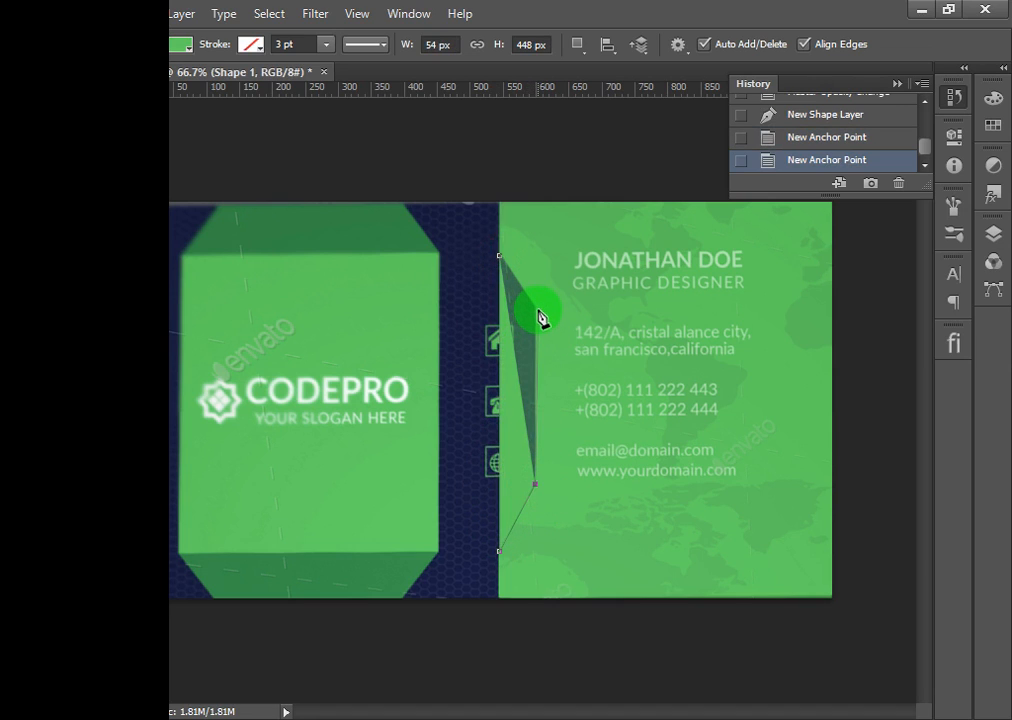
click(535, 312)
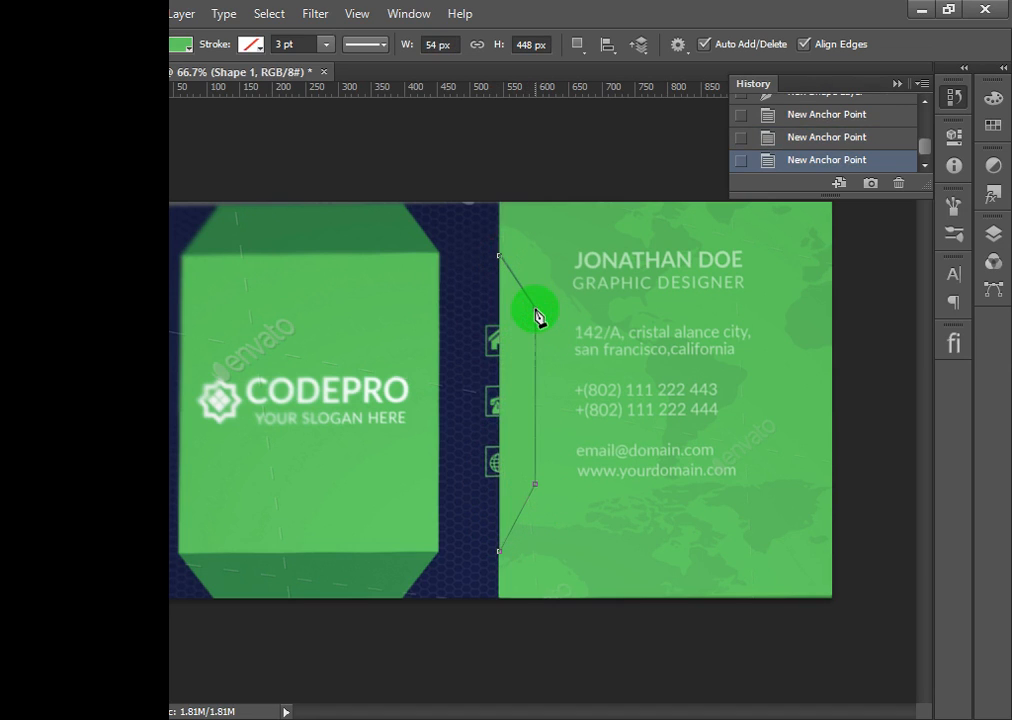
click(500, 265)
click(18, 100)
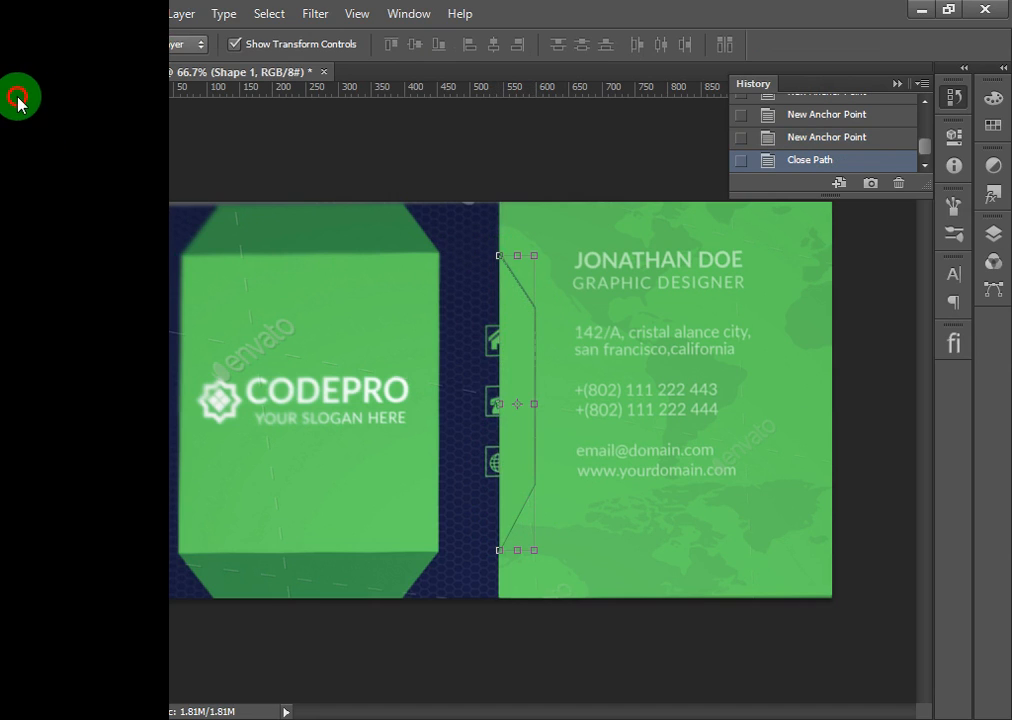
Move the pen-drawn notch shape onto the logo panel and delete its layer.
drag(515, 354, 406, 358)
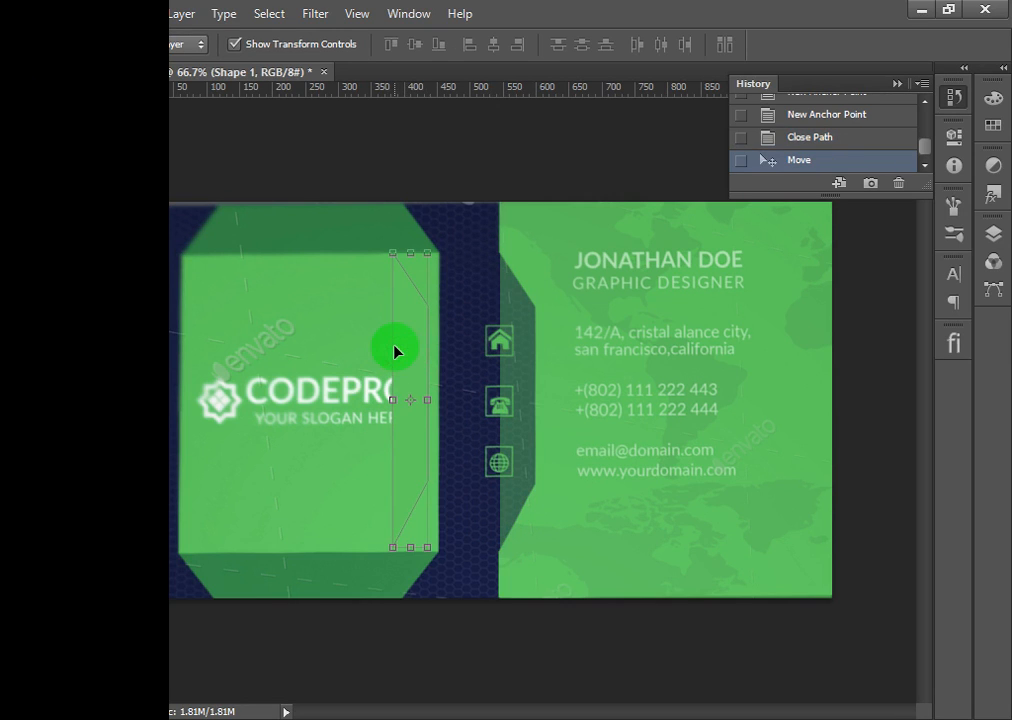
key(Delete)
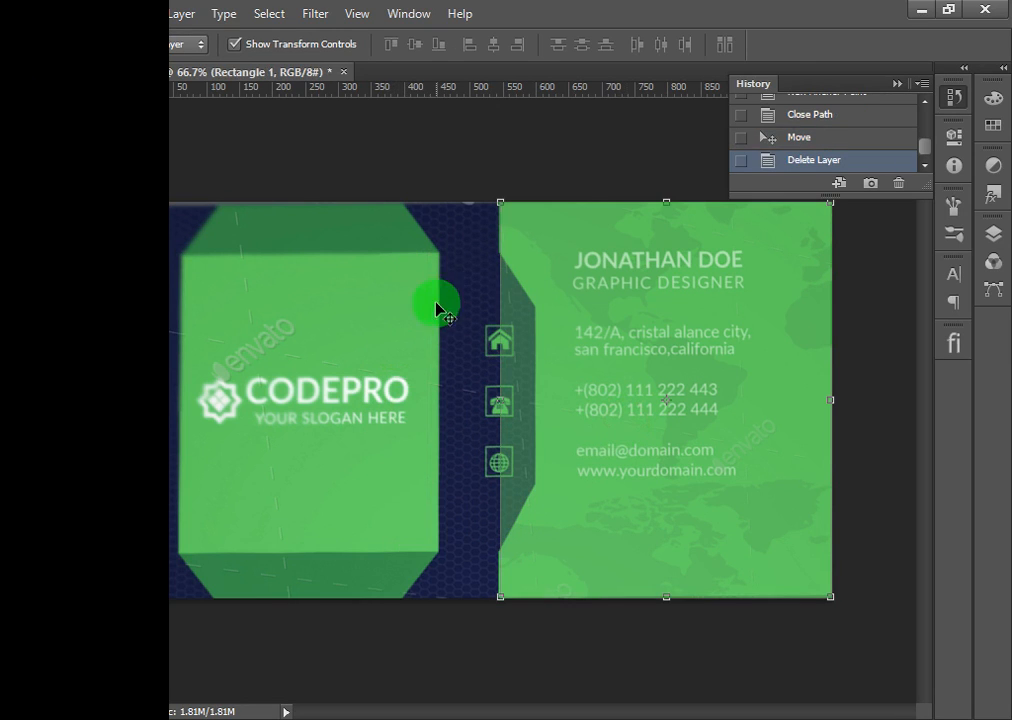
key(ctrl+t)
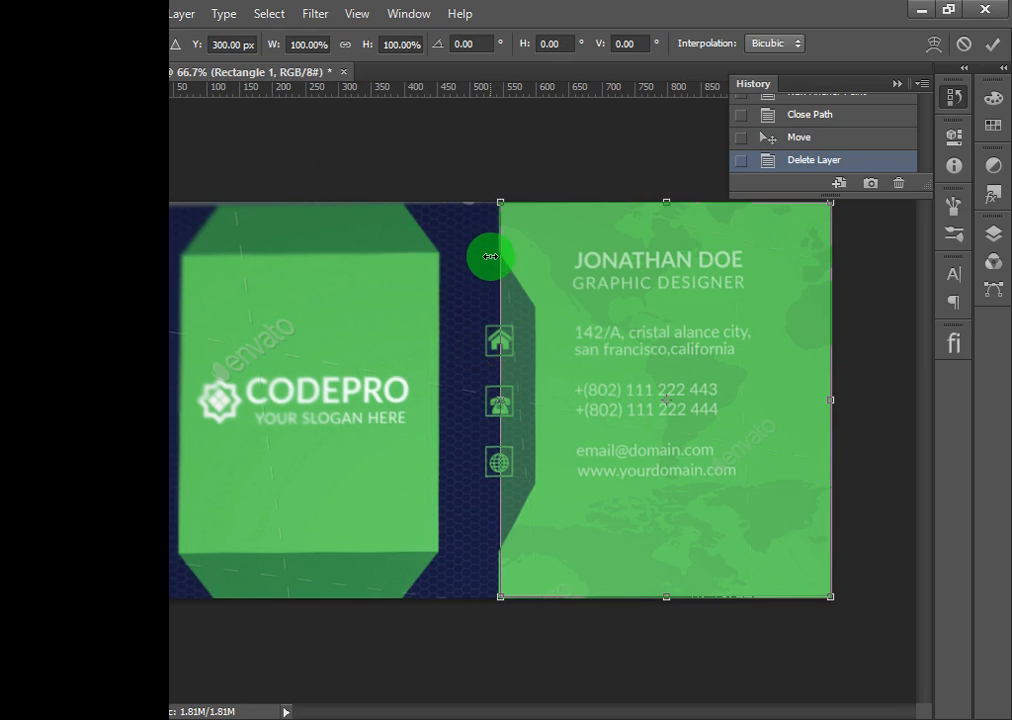
key(Escape)
Place four horizontal guides at the heights of the dark notch's four corners.
drag(526, 92, 504, 252)
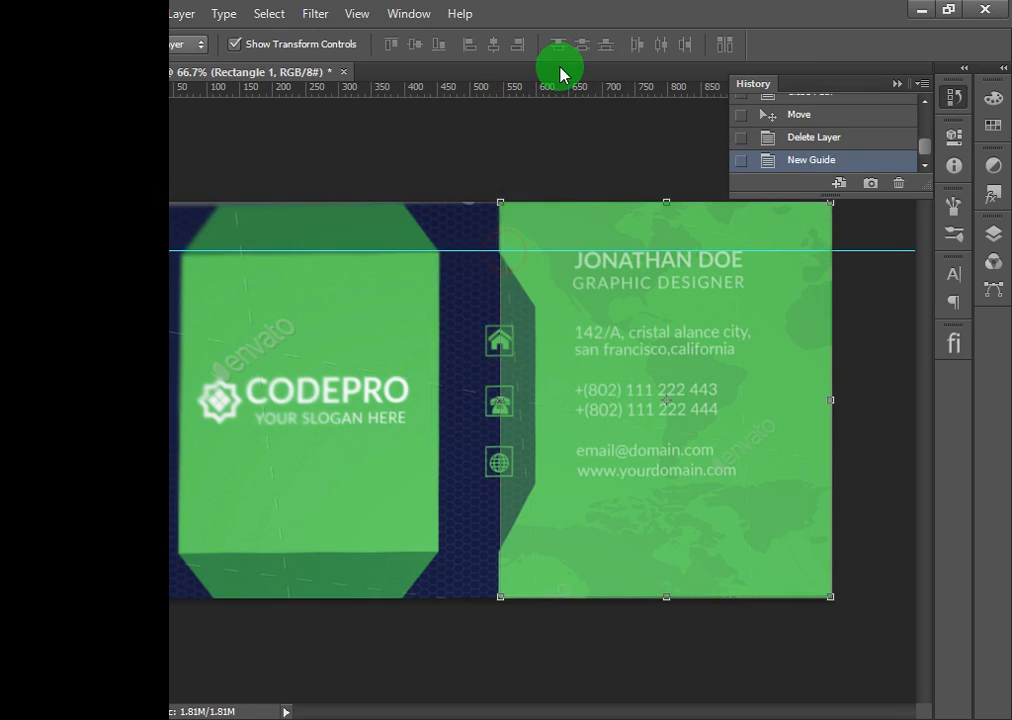
drag(557, 88, 513, 547)
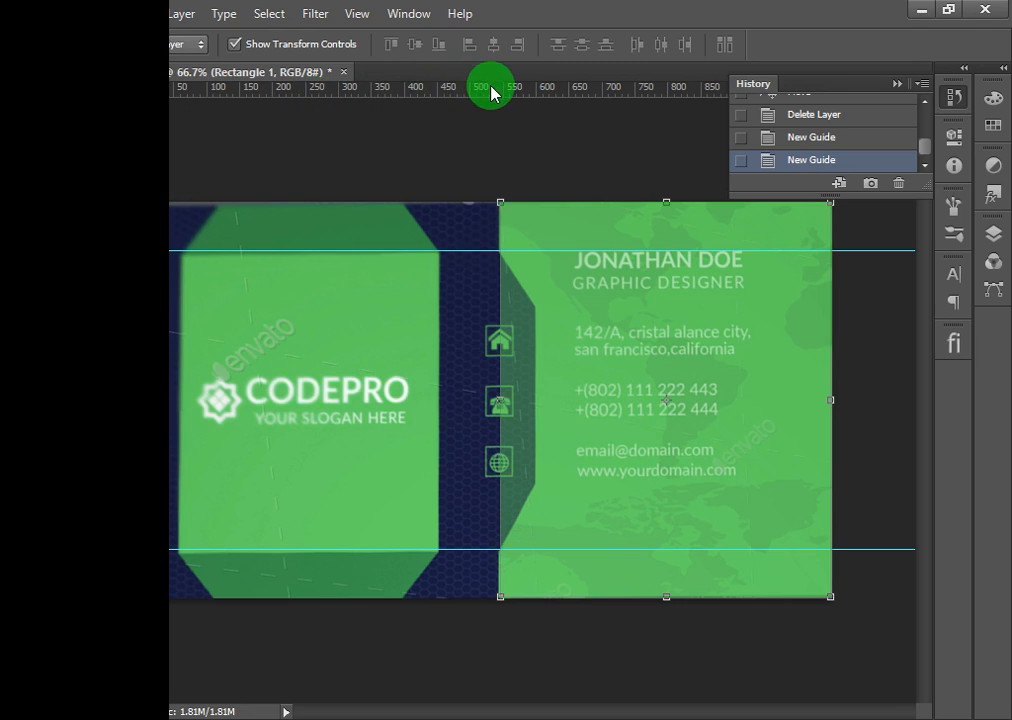
drag(492, 90, 548, 309)
drag(526, 86, 544, 484)
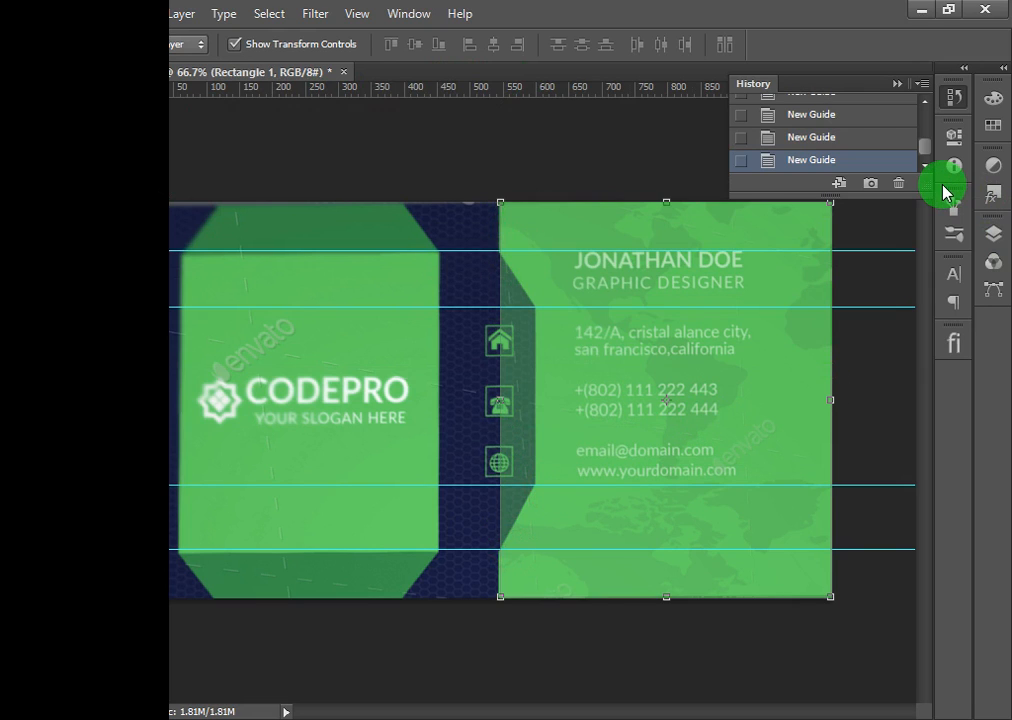
Hide the Background layer and set the Rectangle 1 layer's opacity to 100%.
click(993, 232)
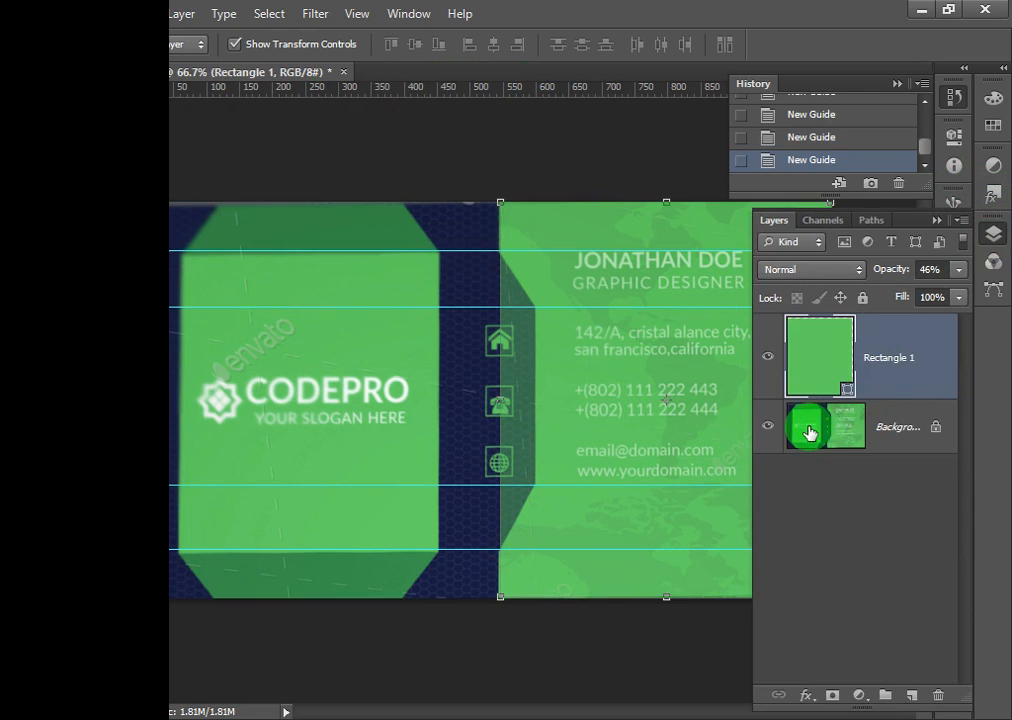
click(767, 428)
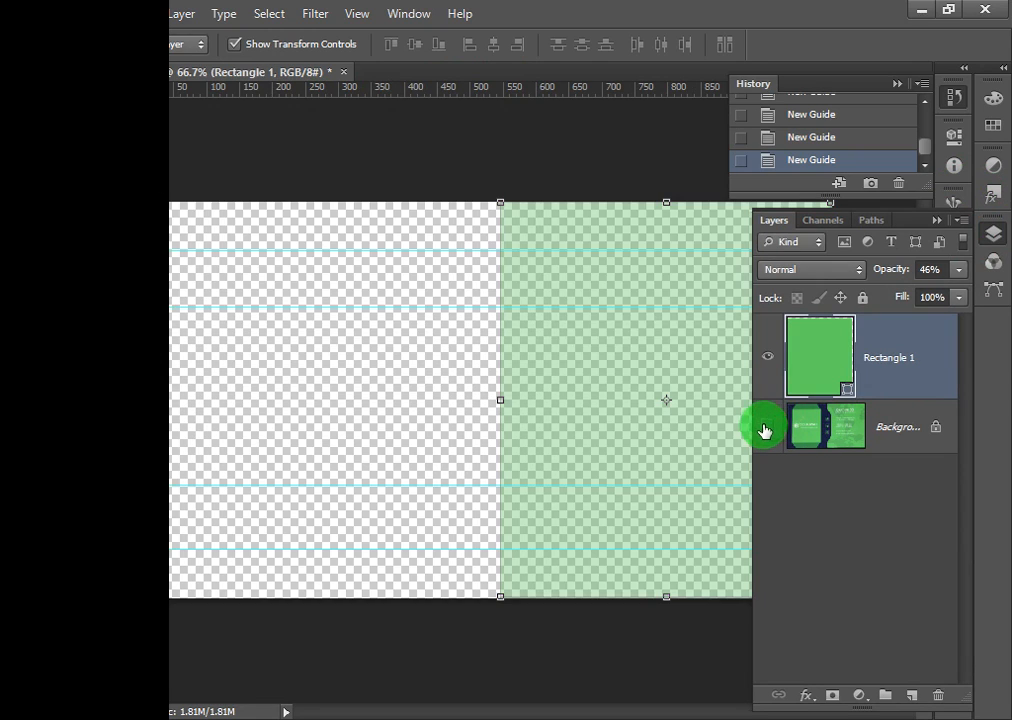
click(958, 269)
drag(937, 285, 1003, 290)
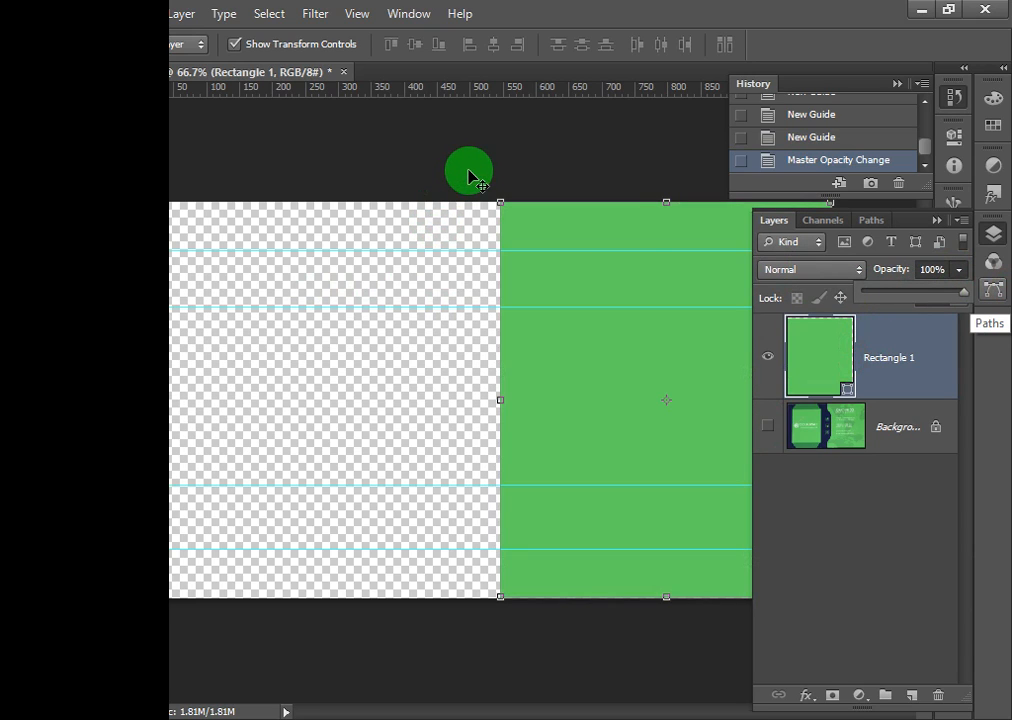
Move the lower inner guide slightly up and the upper inner guide slightly down to even out the notch spacing.
click(343, 174)
drag(311, 213, 384, 586)
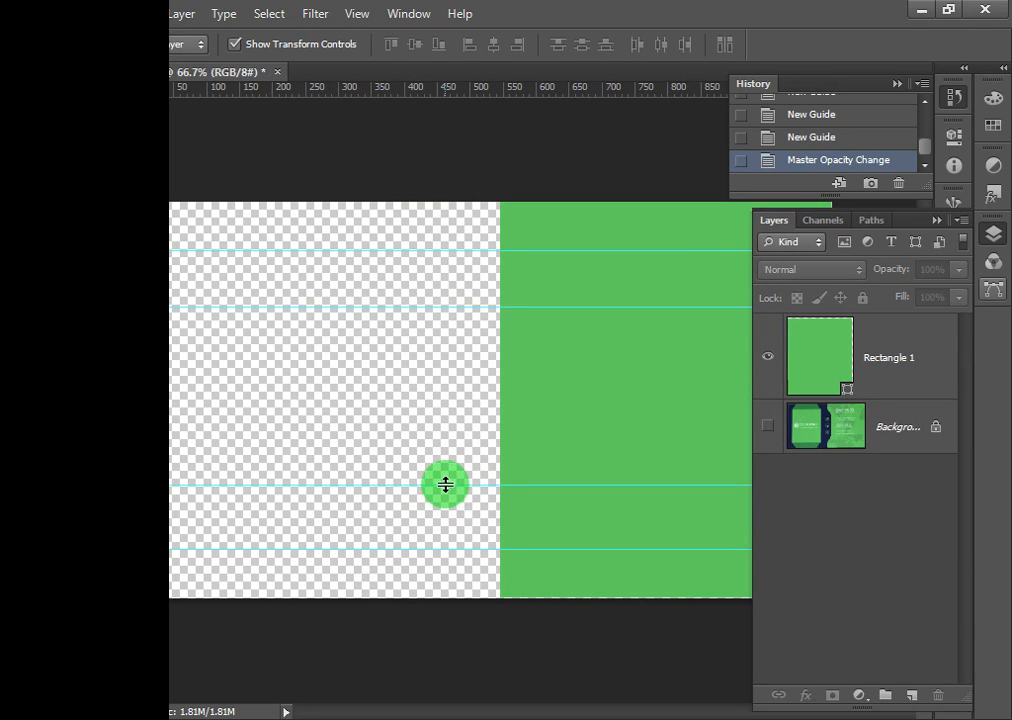
drag(445, 485, 447, 482)
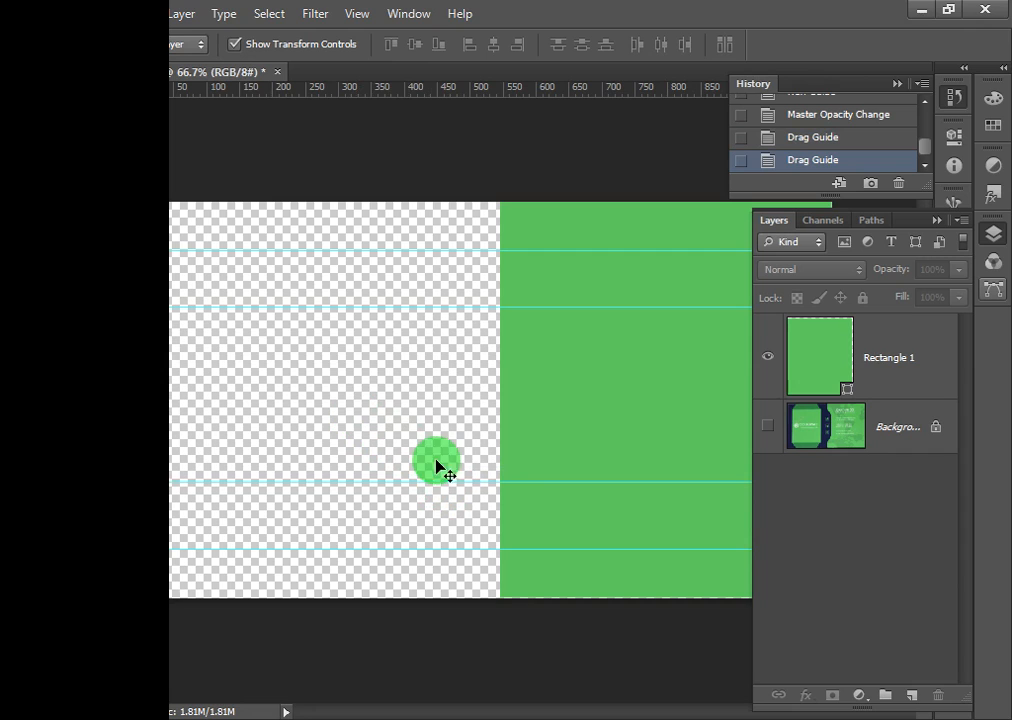
click(935, 220)
click(693, 472)
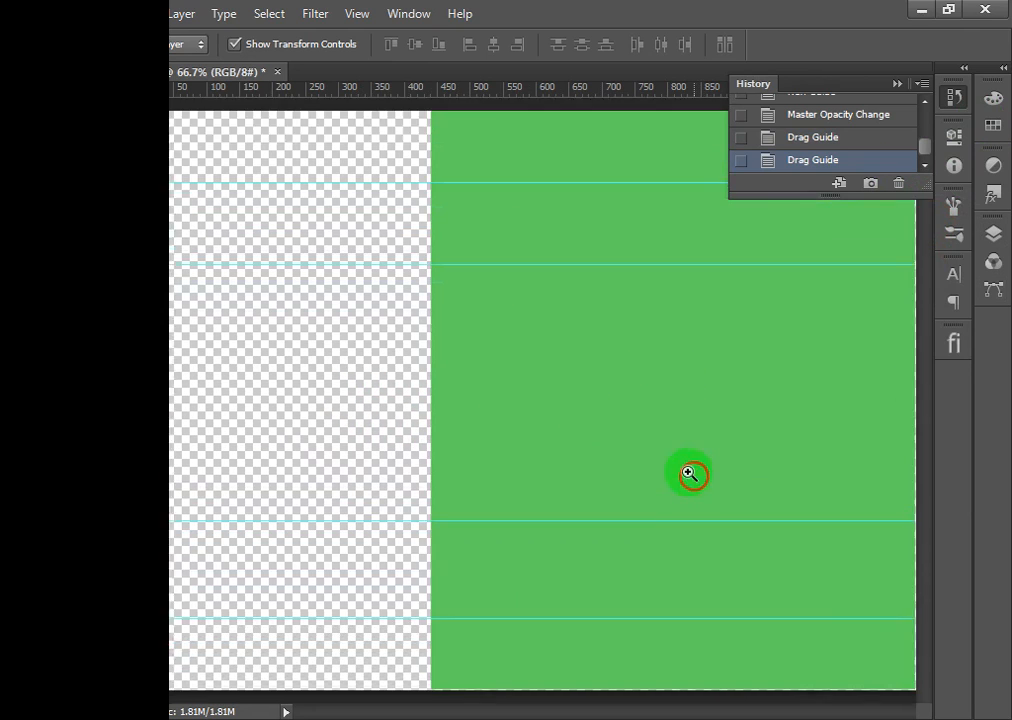
drag(567, 224, 565, 229)
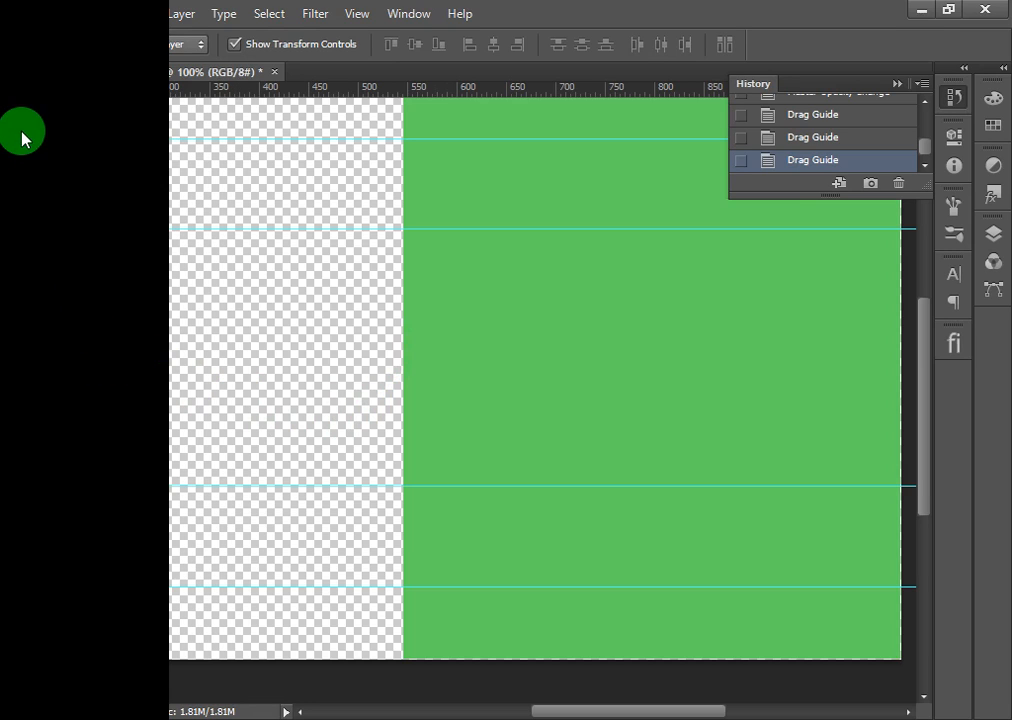
Add four anchor points to the green rectangle's inner vertical edge, one where each horizontal guide crosses it.
click(21, 472)
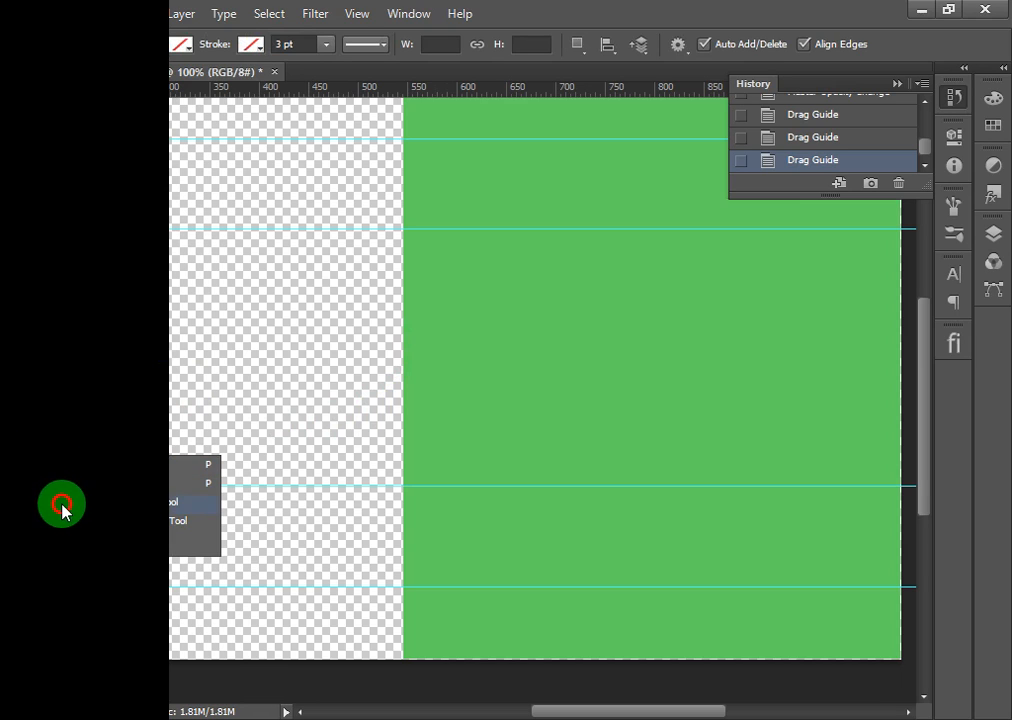
click(104, 501)
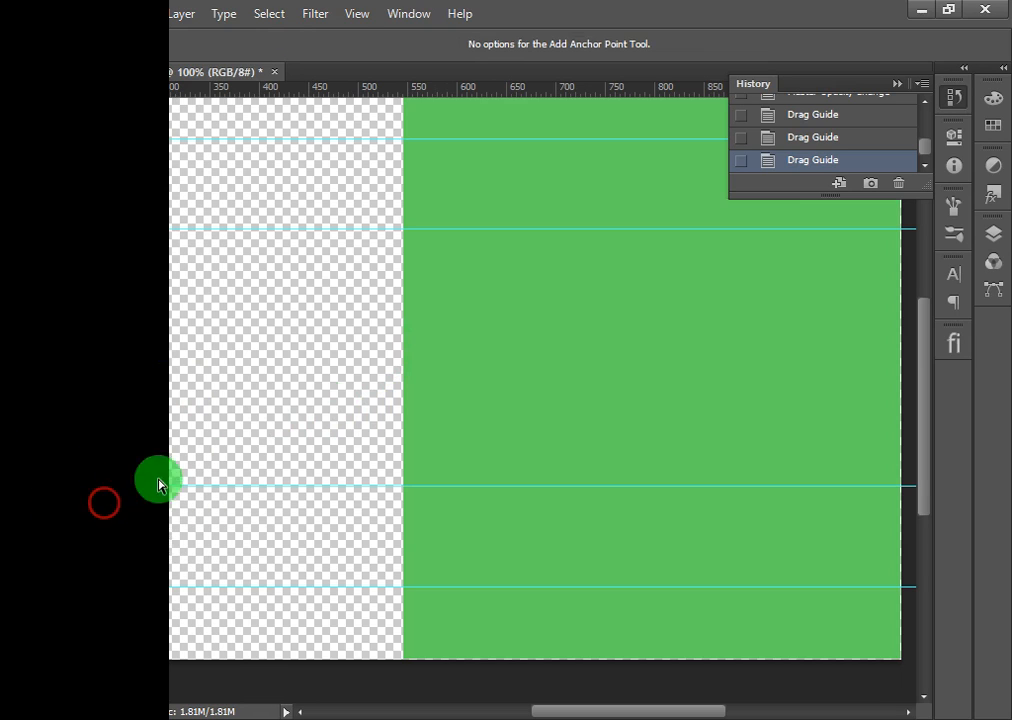
click(423, 160)
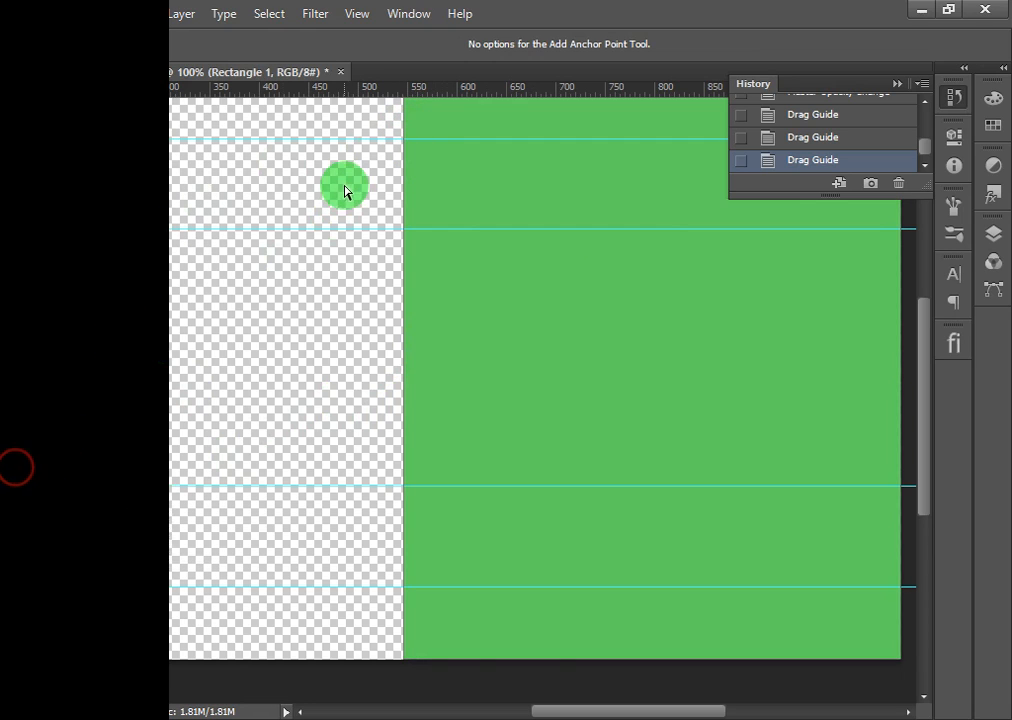
click(404, 141)
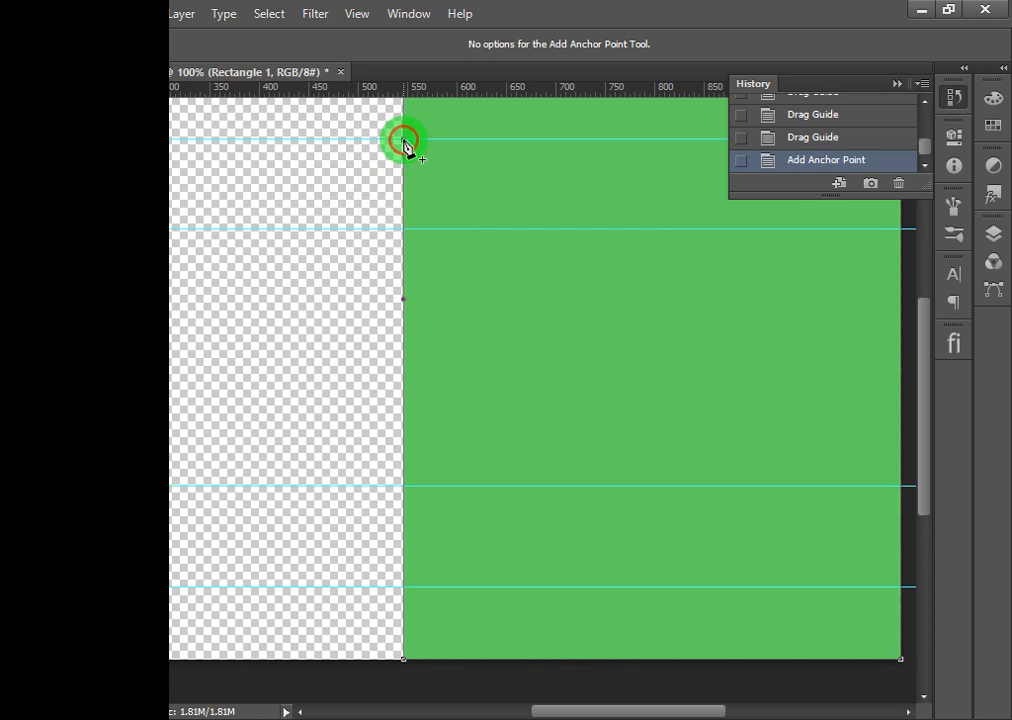
click(404, 488)
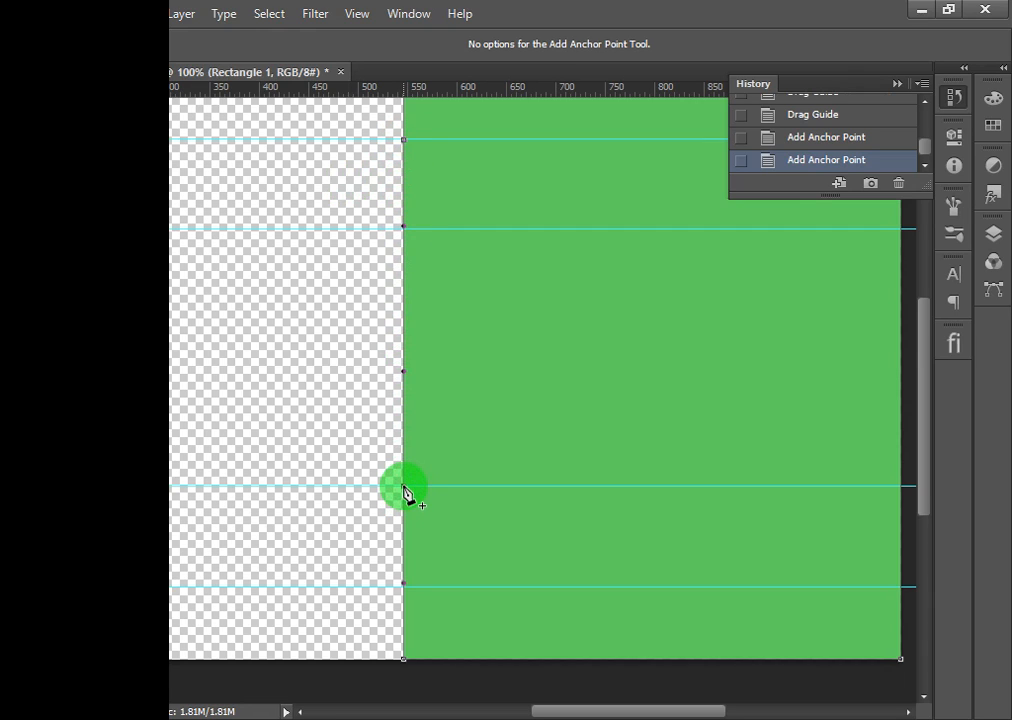
click(404, 588)
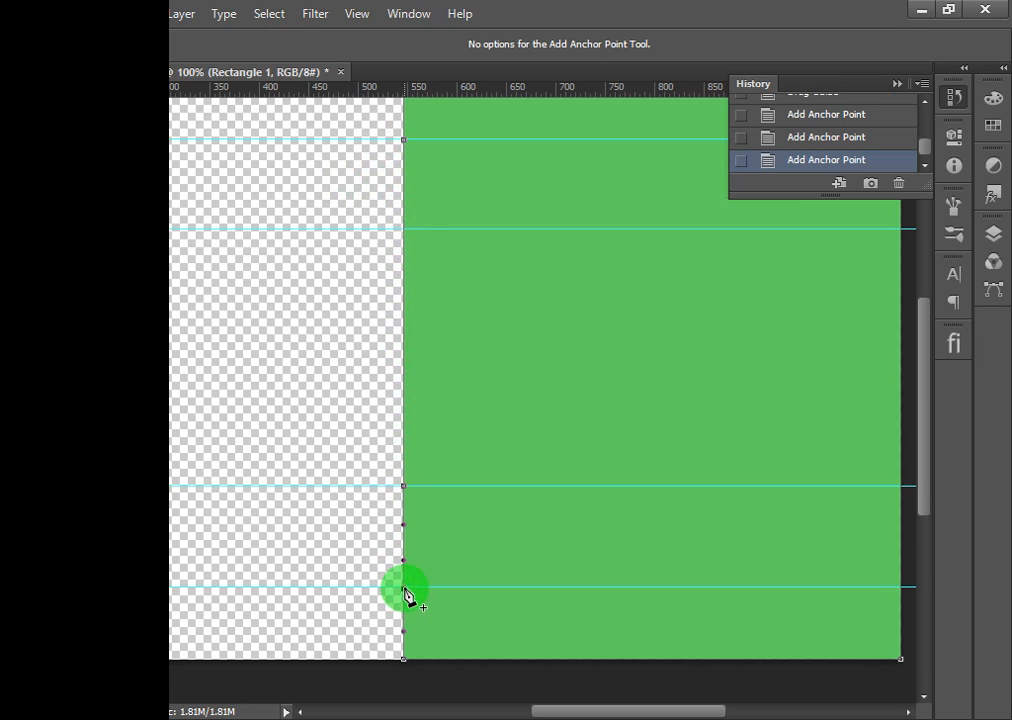
click(404, 230)
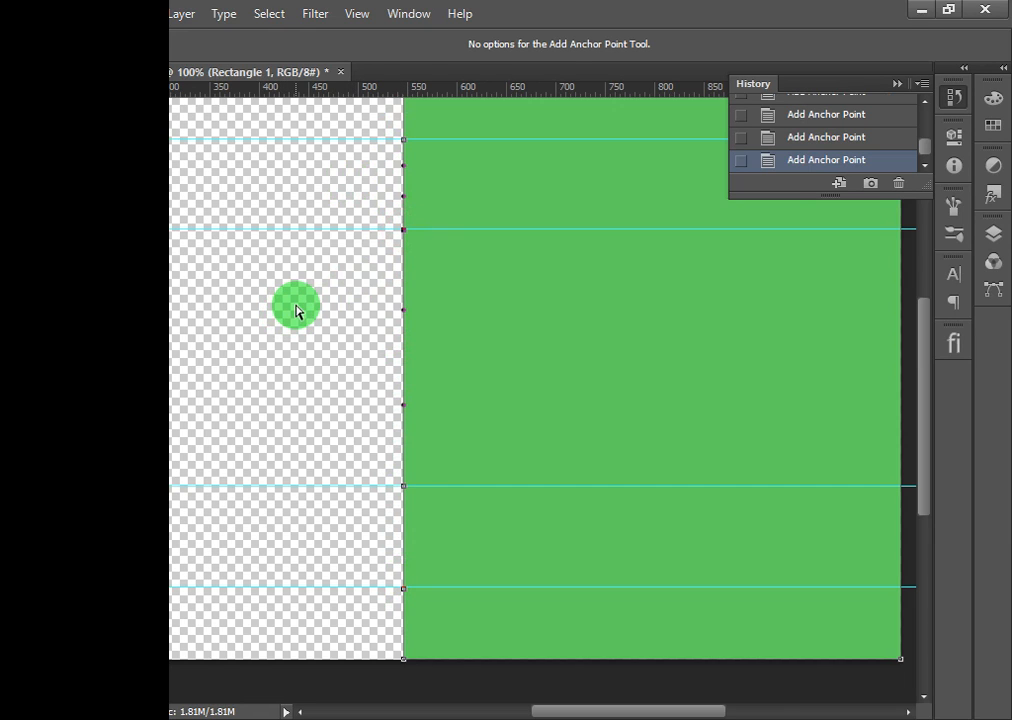
Select only the two middle anchor points on the rectangle's inner edge and nudge them about 60 px into the green panel.
key(ctrl+minus)
key(ctrl+minus)
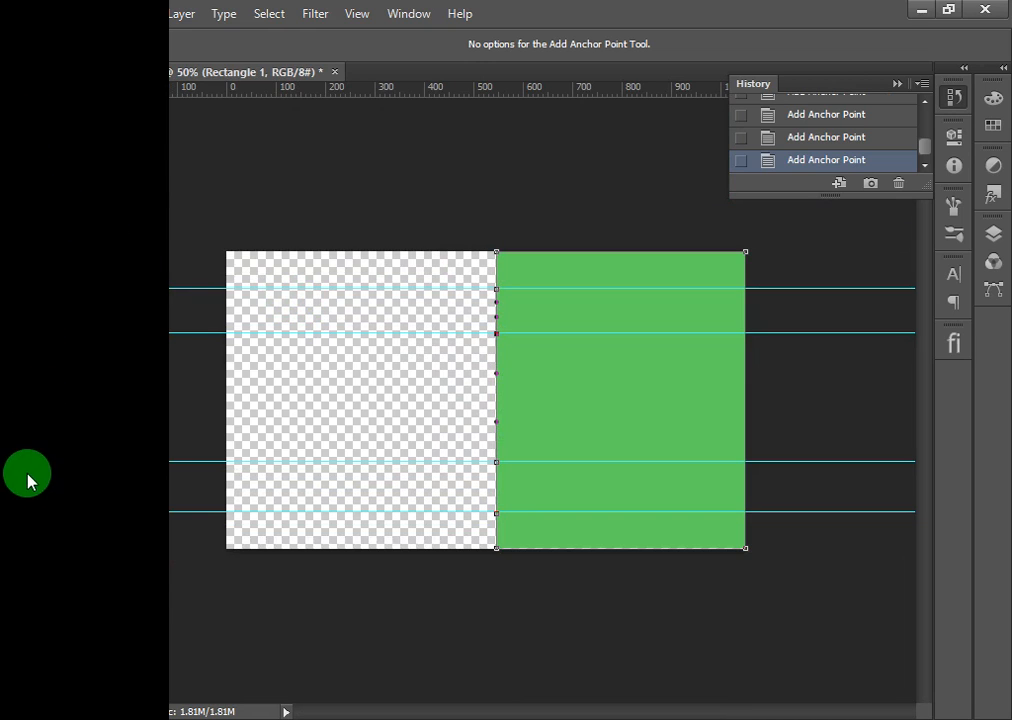
click(22, 523)
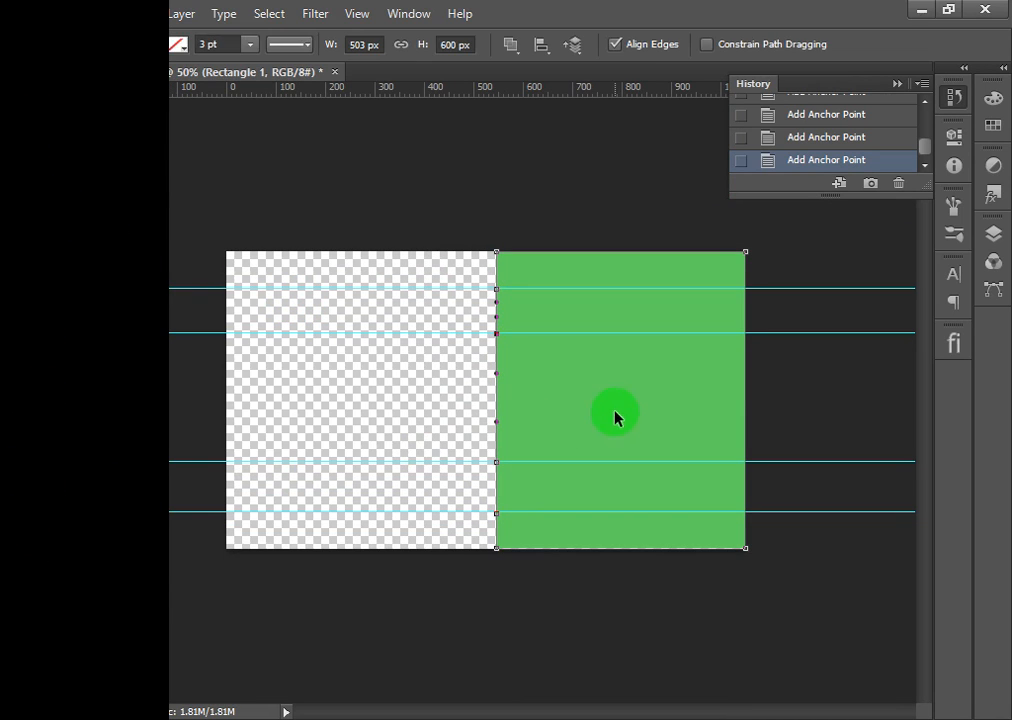
click(548, 366)
click(563, 409)
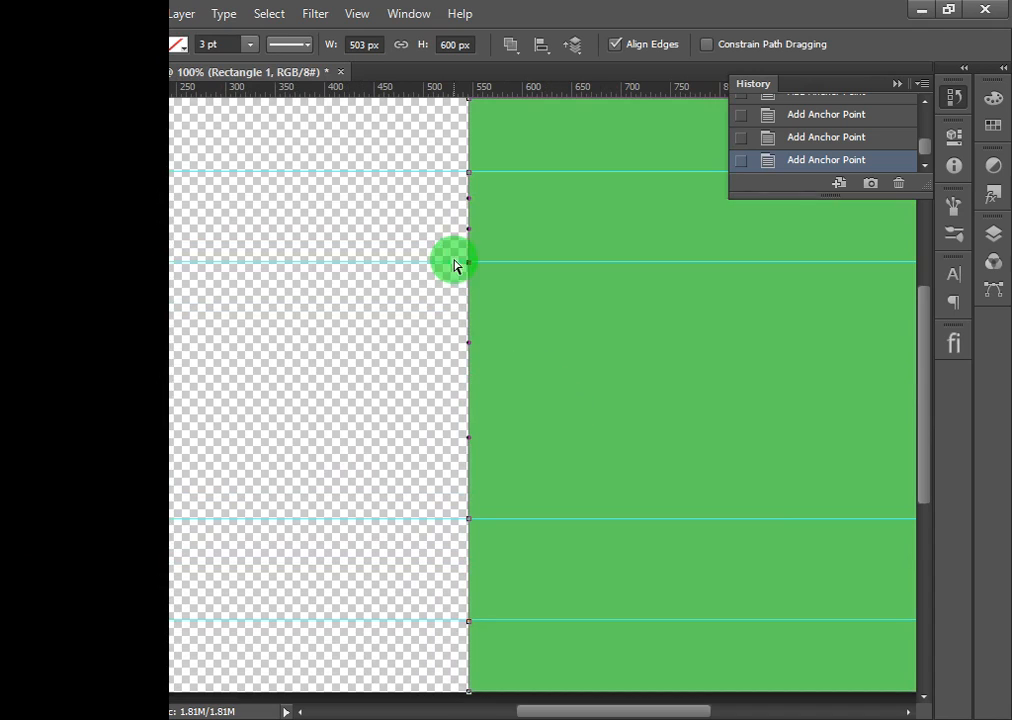
click(438, 210)
drag(445, 213, 529, 570)
click(411, 339)
drag(444, 238, 543, 530)
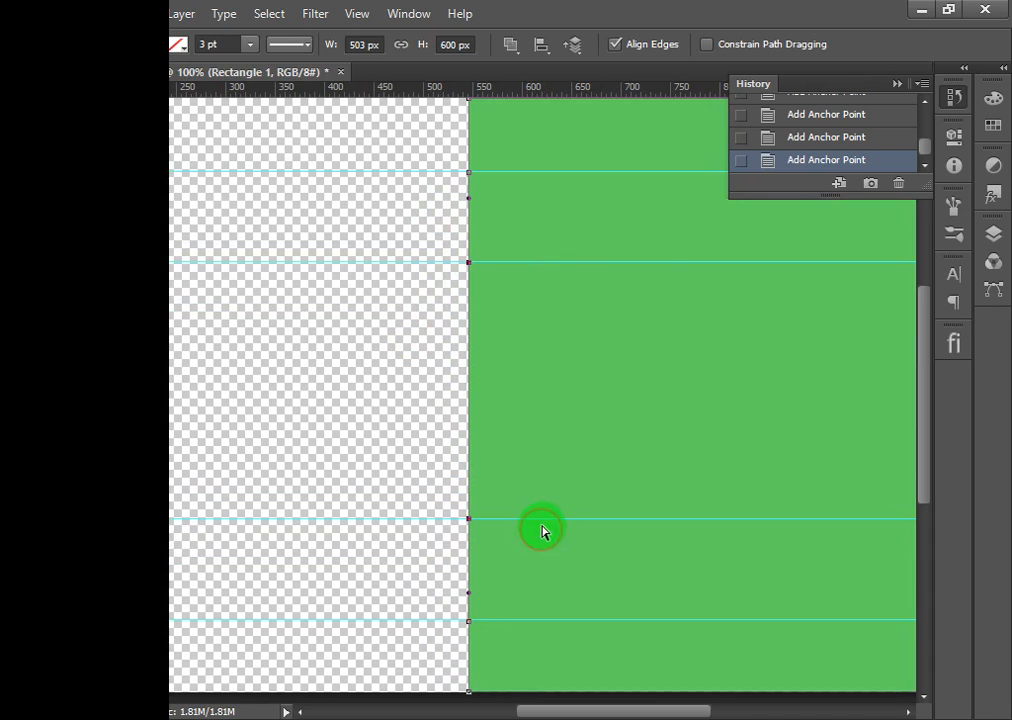
key(shift+Right)
key(shift+Right)
key(shift+Right)
key(shift+Right)
key(shift+Right)
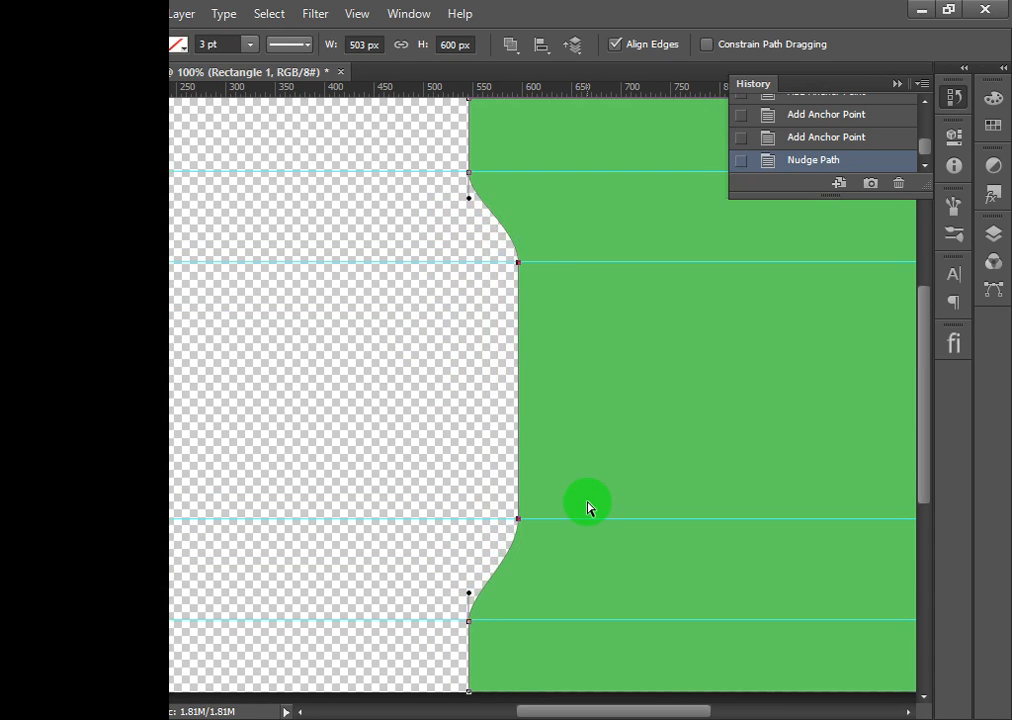
key(shift+Right)
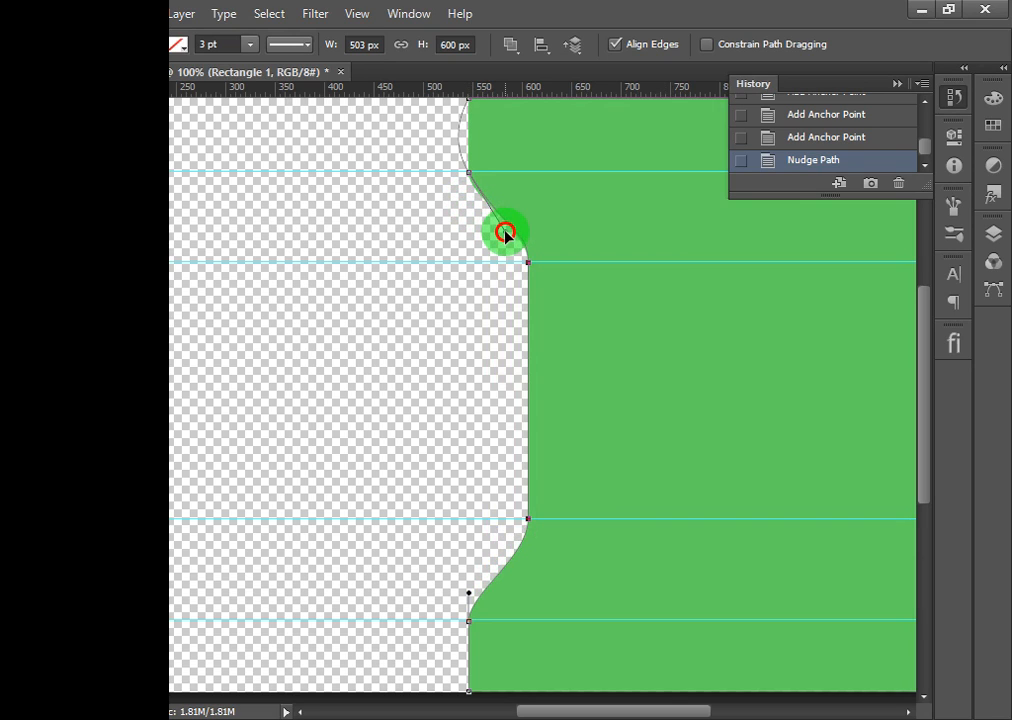
Try to straighten the notch's upper curved slope by repositioning its control handle, and undo the adjustments.
drag(505, 233, 528, 263)
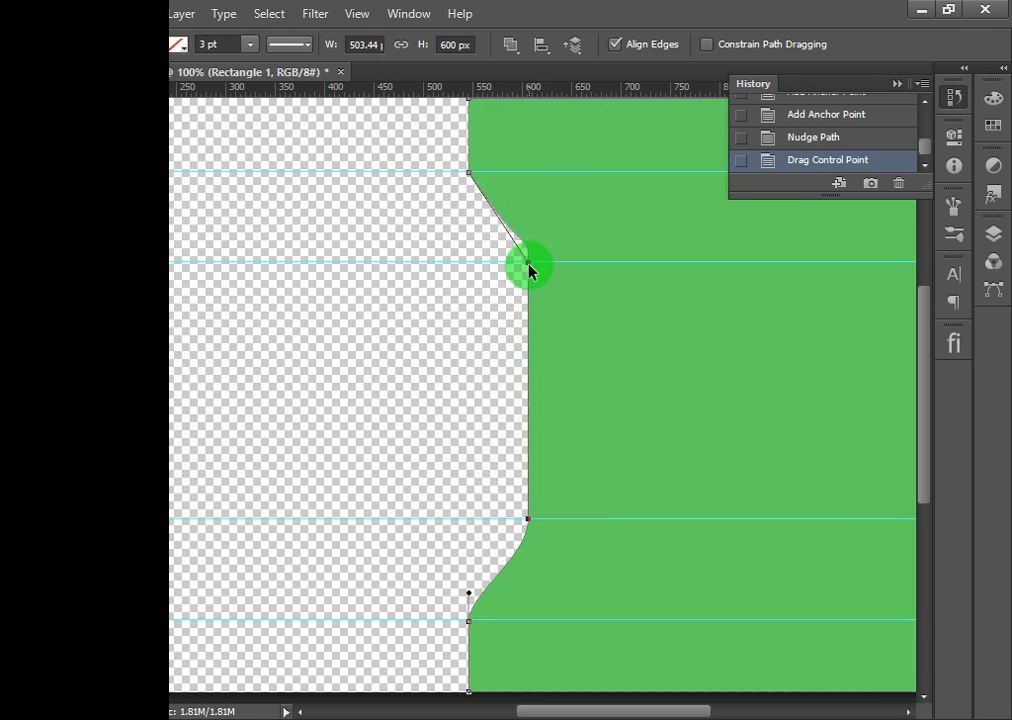
key(ctrl+z)
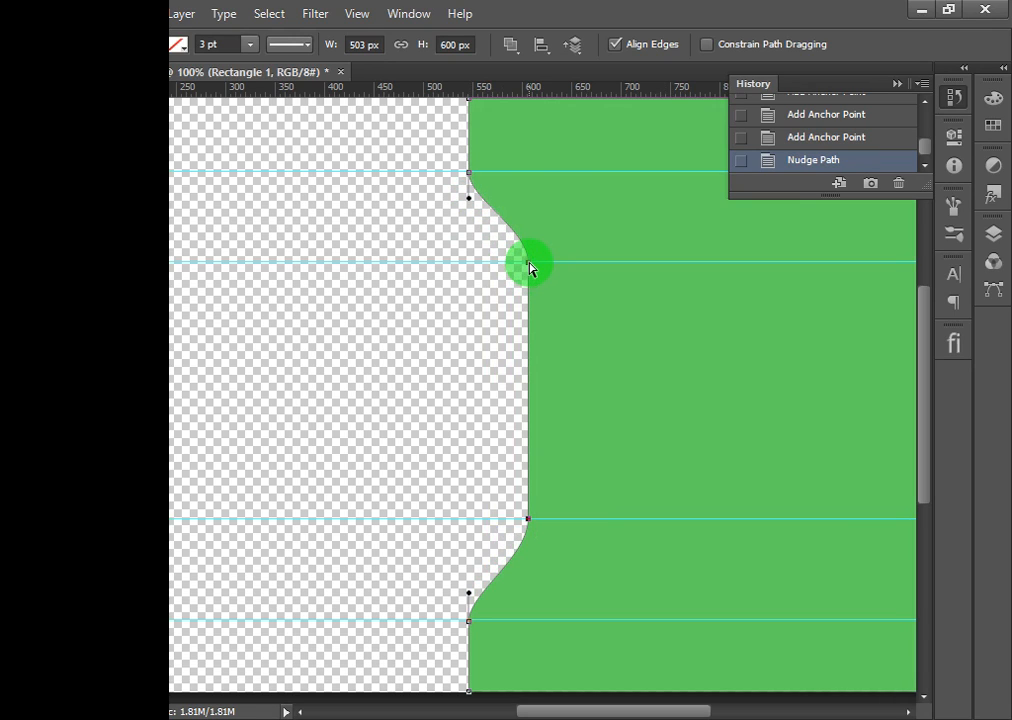
click(530, 266)
drag(530, 235, 502, 247)
key(ctrl+z)
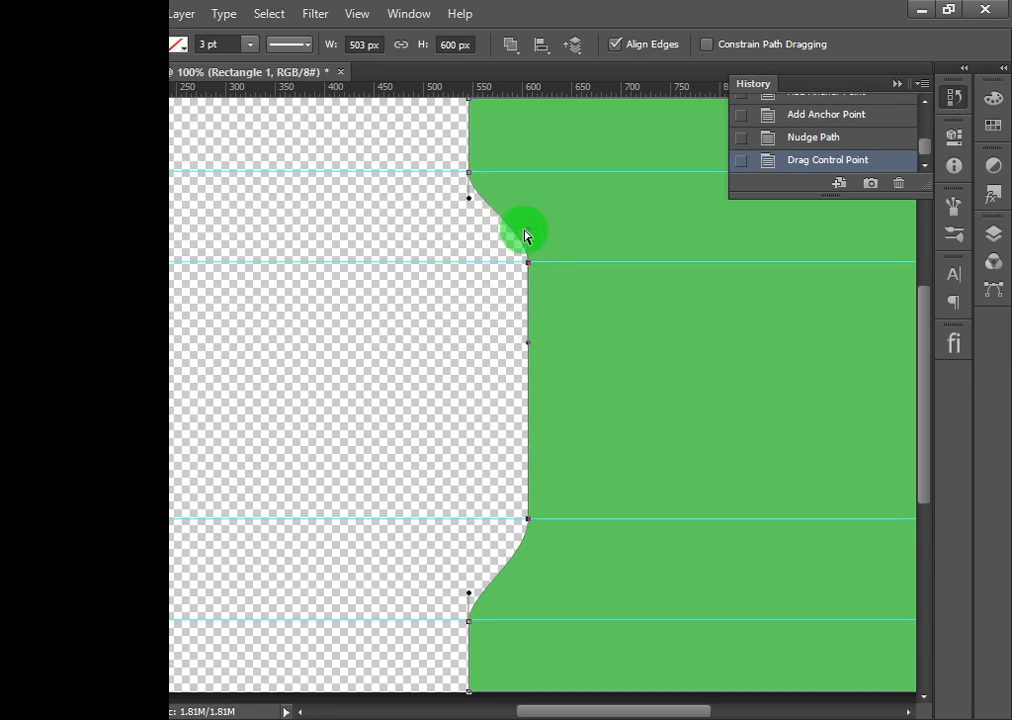
click(530, 235)
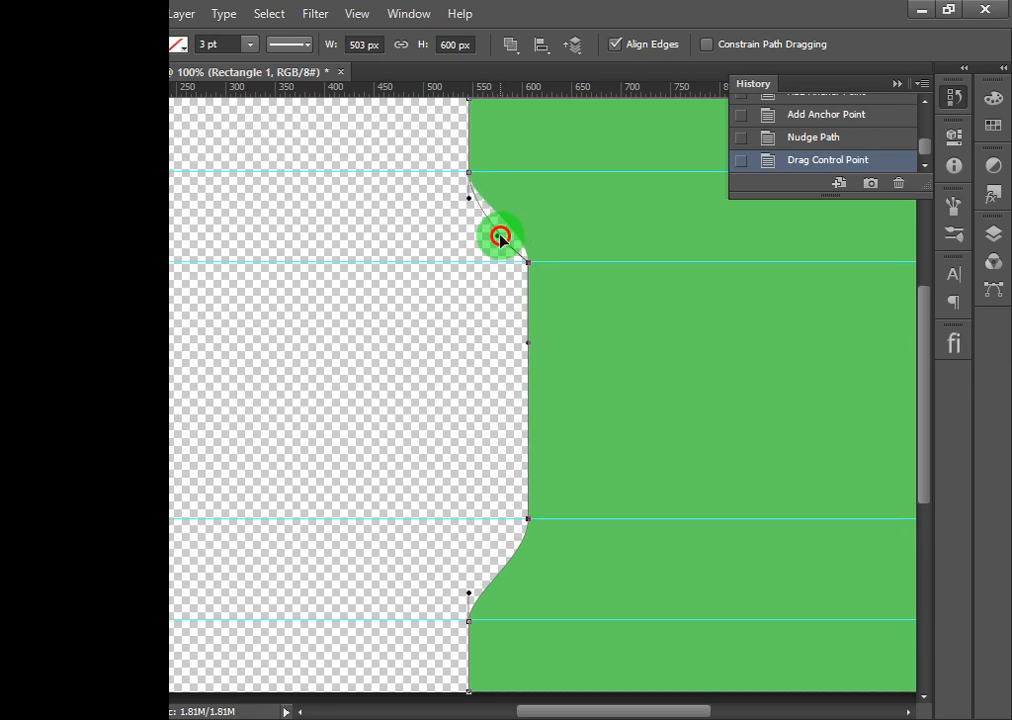
drag(500, 237, 530, 222)
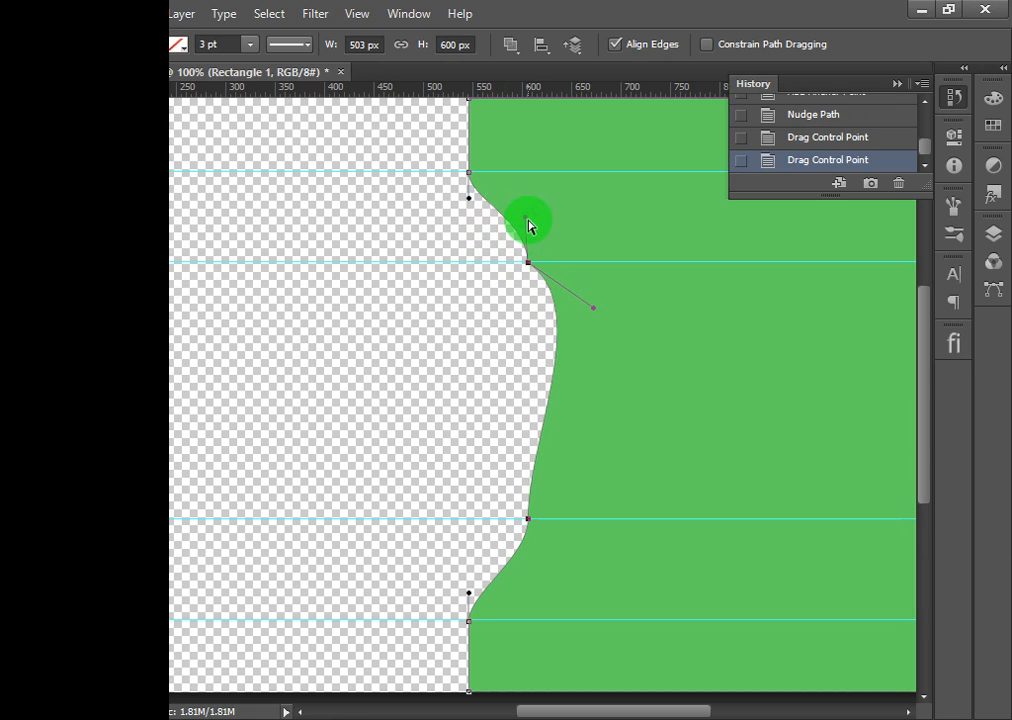
key(ctrl+z)
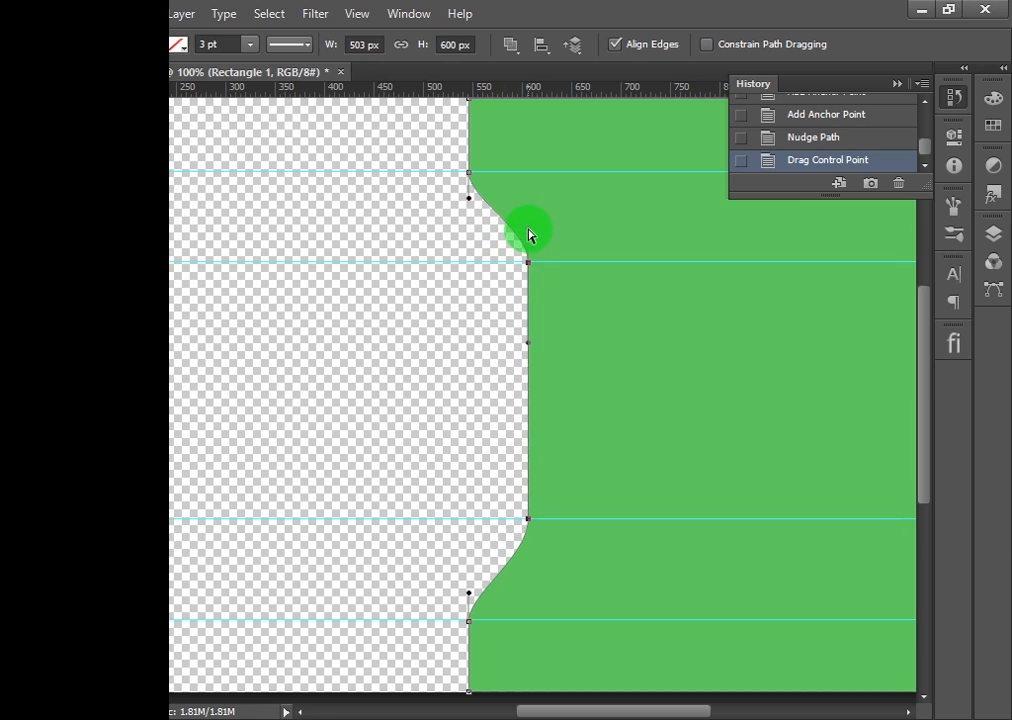
Straighten the notch's upper slope and the short vertical edge above it by pulling their control handles onto the anchor points.
drag(529, 232, 523, 262)
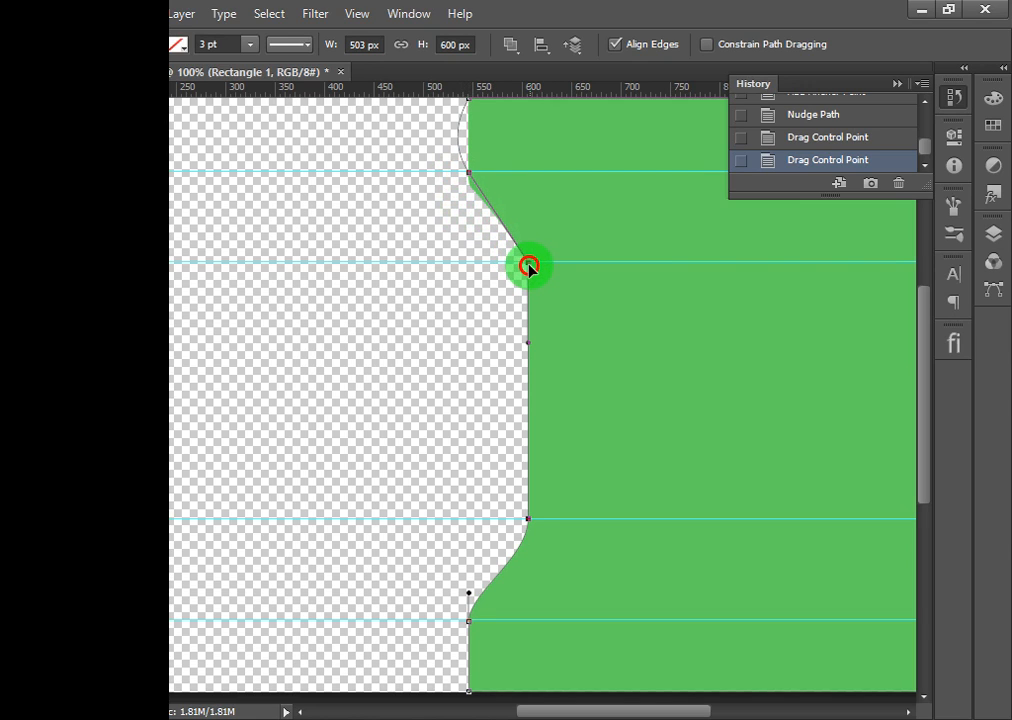
drag(528, 266, 527, 266)
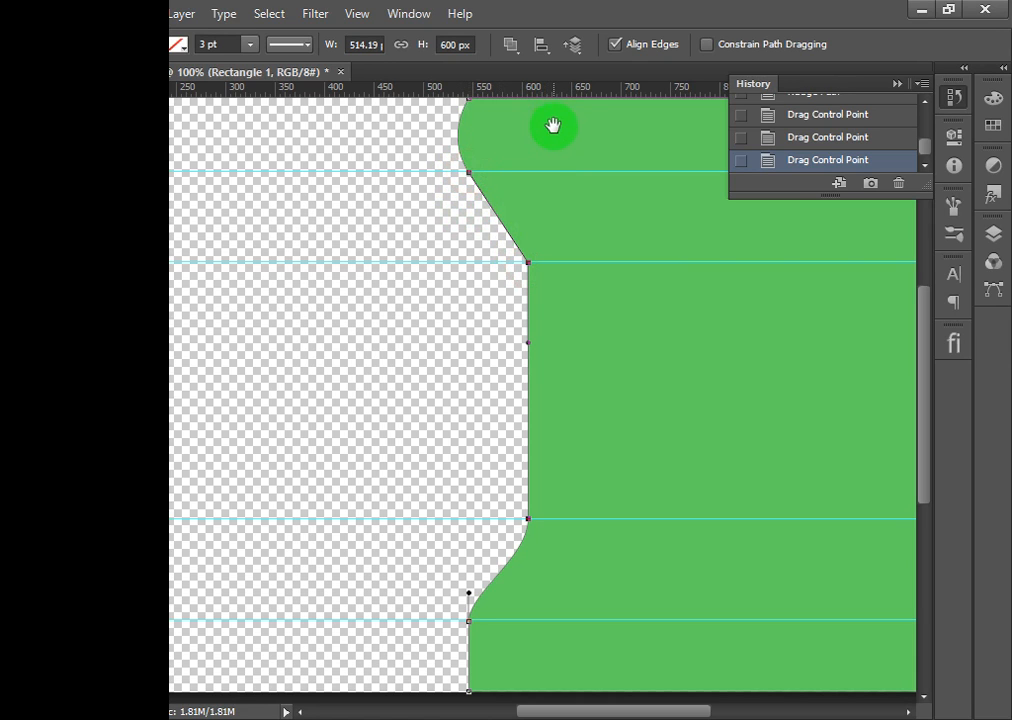
drag(553, 127, 518, 295)
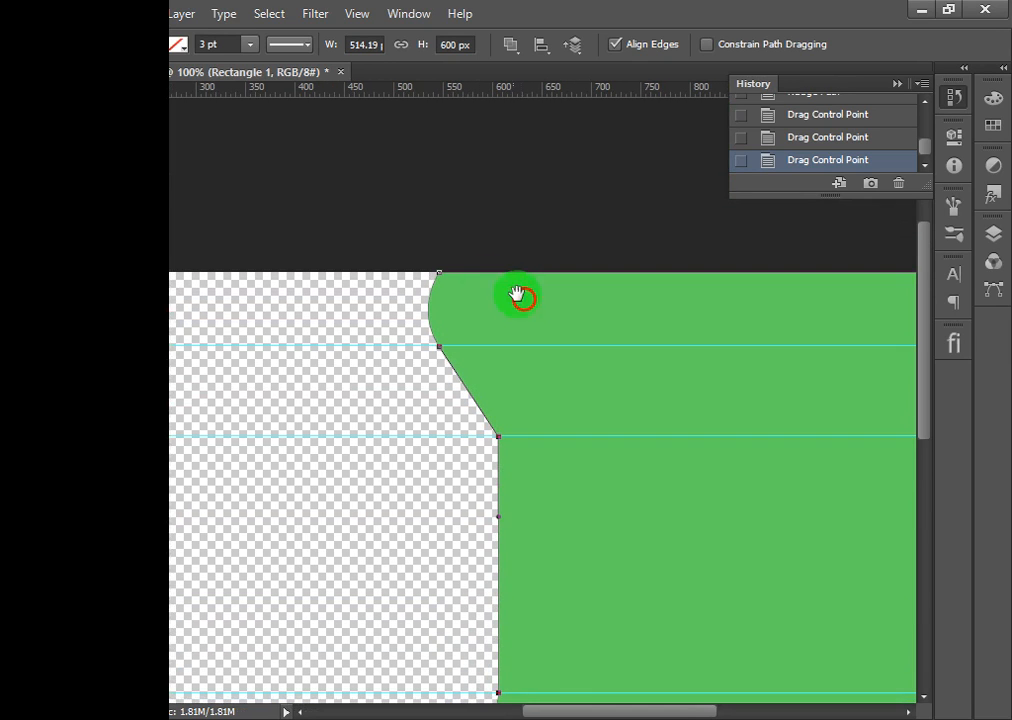
click(440, 273)
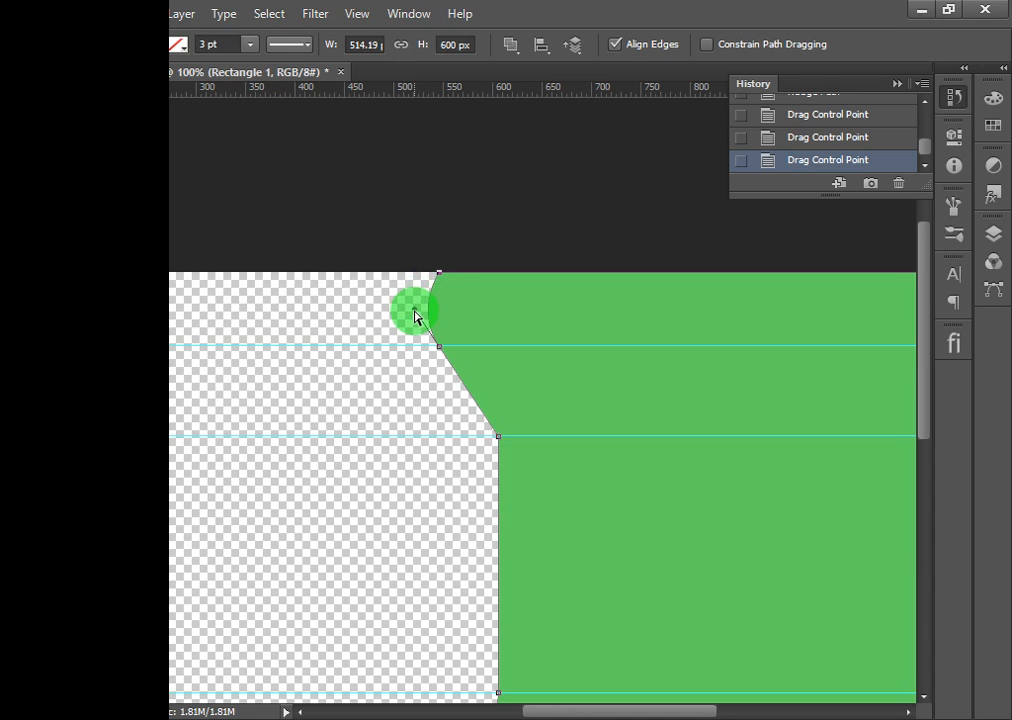
drag(416, 313, 440, 280)
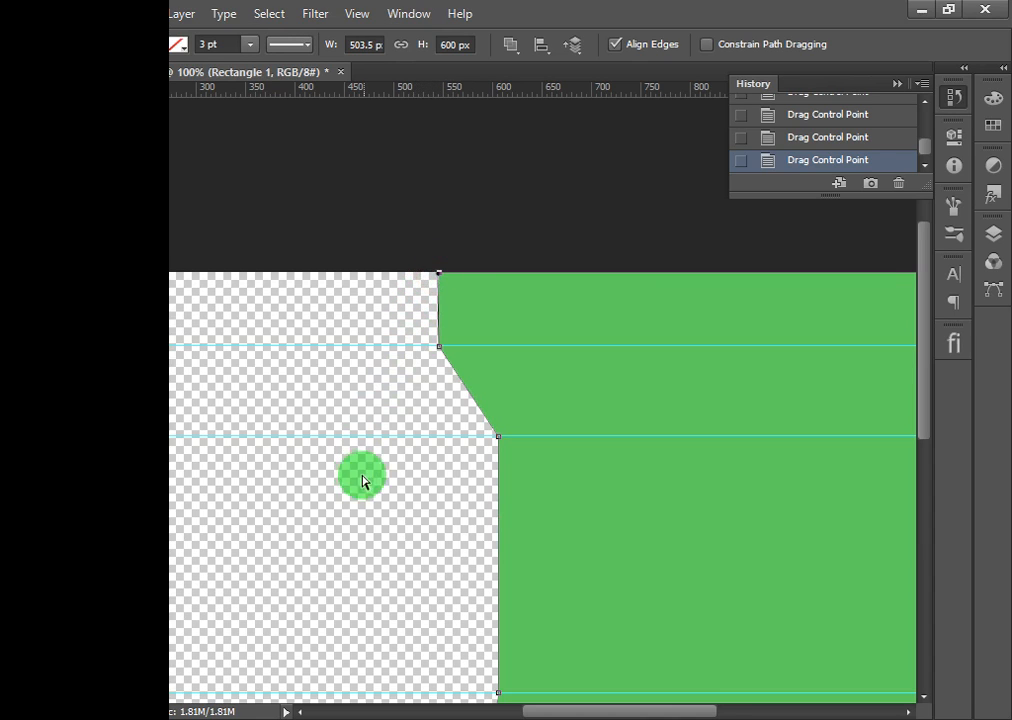
click(407, 482)
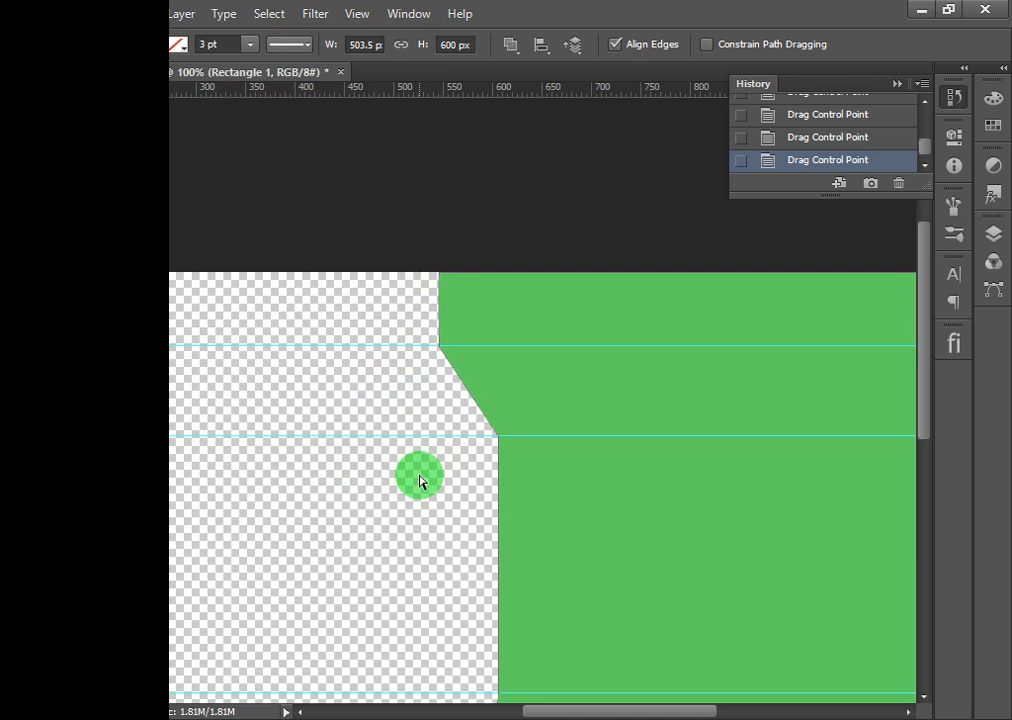
Straighten the notch's lower slope by pulling the control handles of both its anchor points into line with the slope.
key(ctrl+minus)
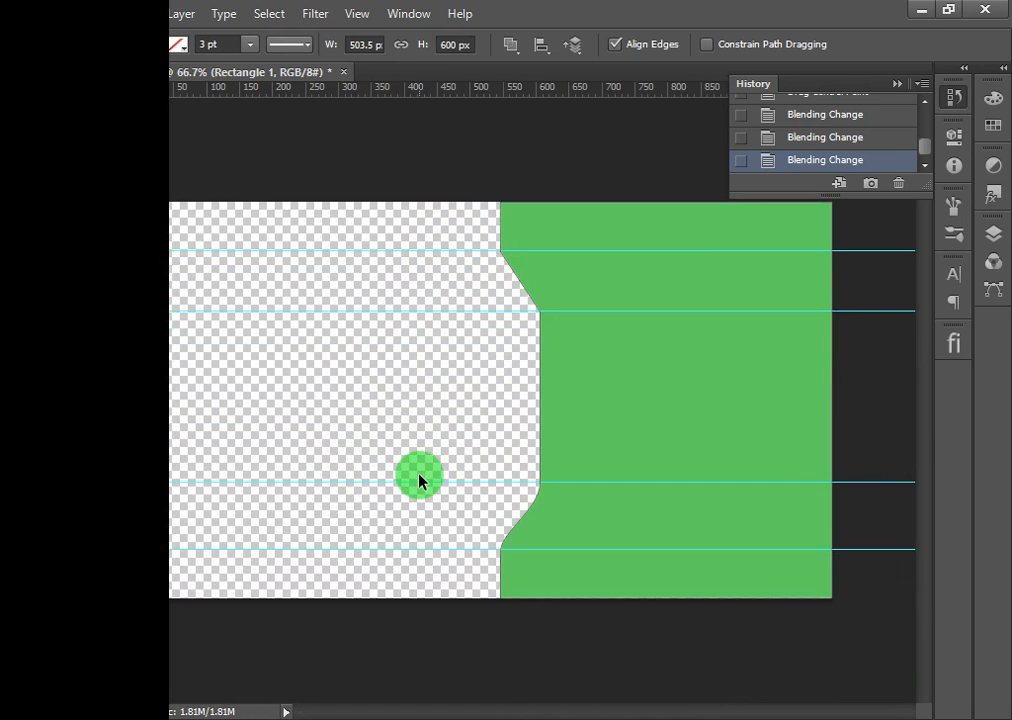
click(542, 580)
scroll(535, 589, down, 3)
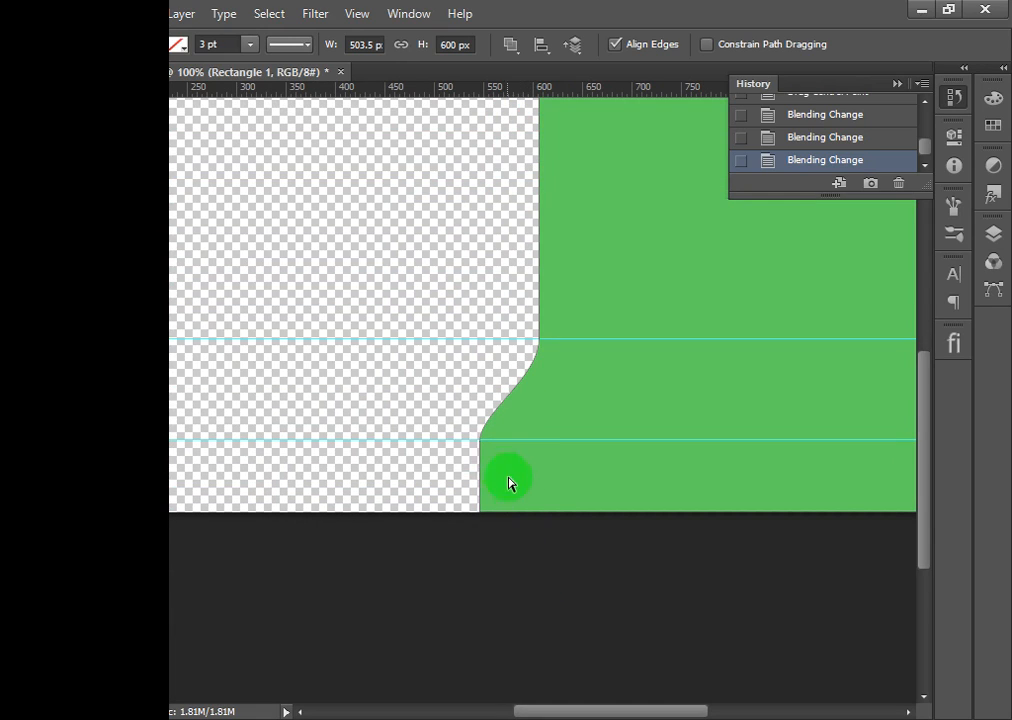
click(480, 441)
drag(480, 444, 479, 416)
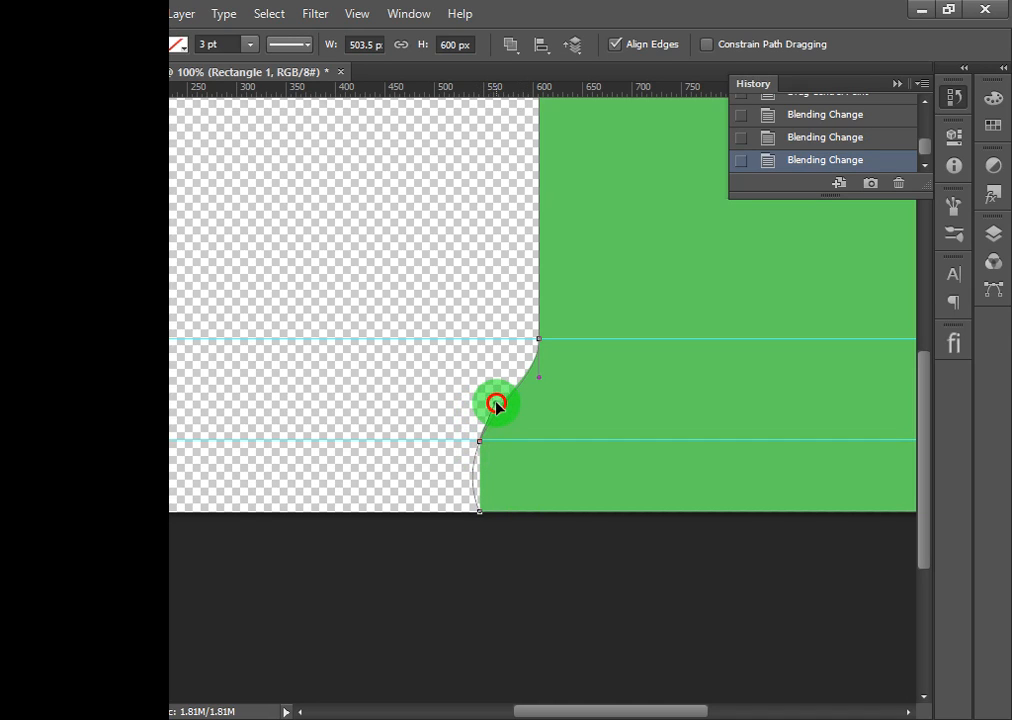
drag(496, 404, 540, 345)
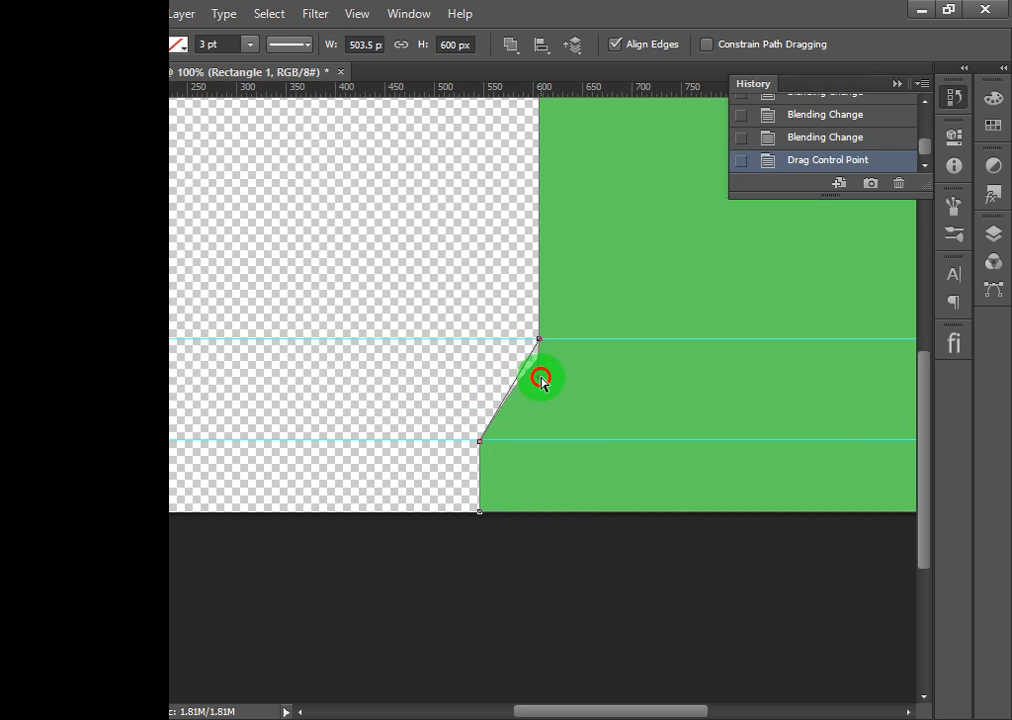
drag(541, 378, 532, 385)
key(ctrl+z)
click(541, 381)
drag(540, 378, 536, 383)
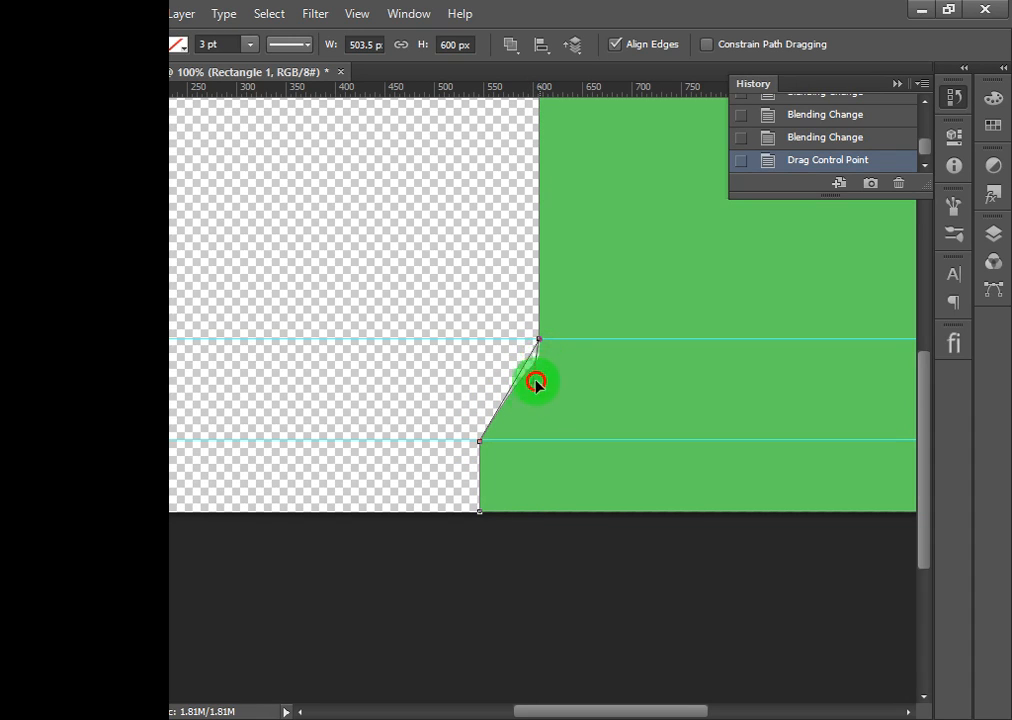
drag(483, 443, 479, 443)
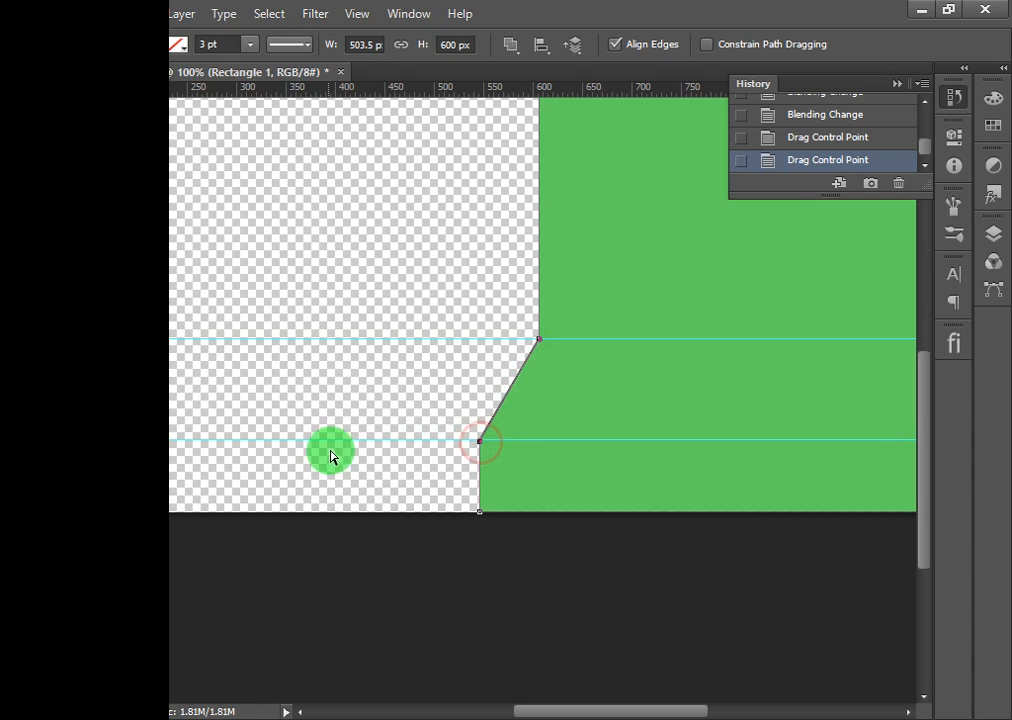
click(413, 298)
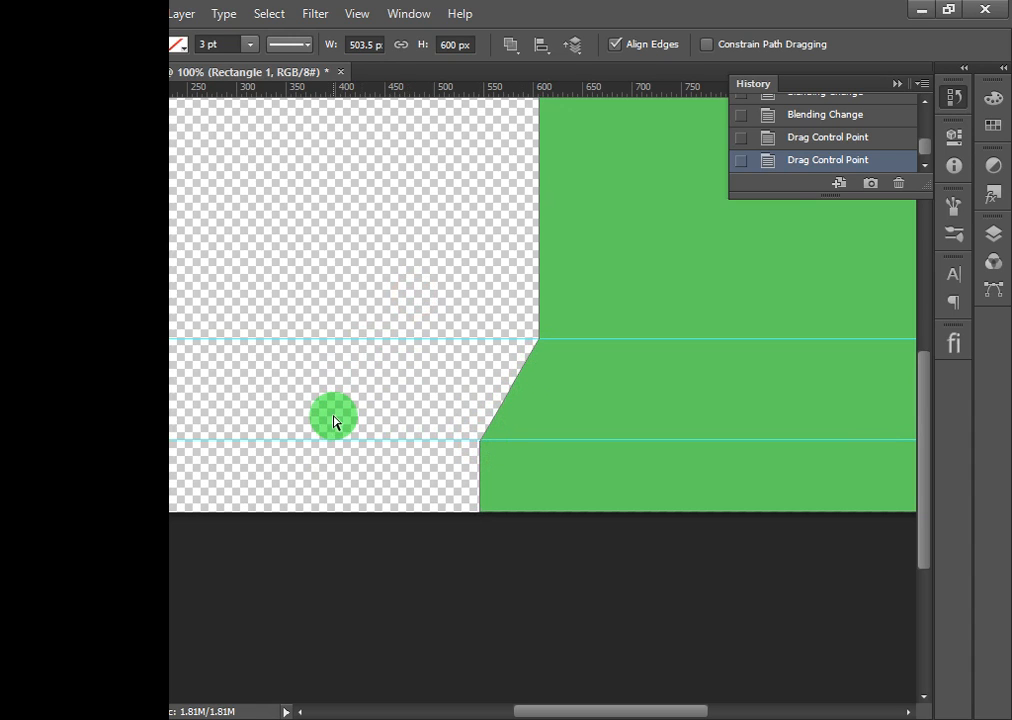
Check the notched green panel's overall shape on the whole card.
key(ctrl+minus)
key(ctrl+minus)
key(ctrl+minus)
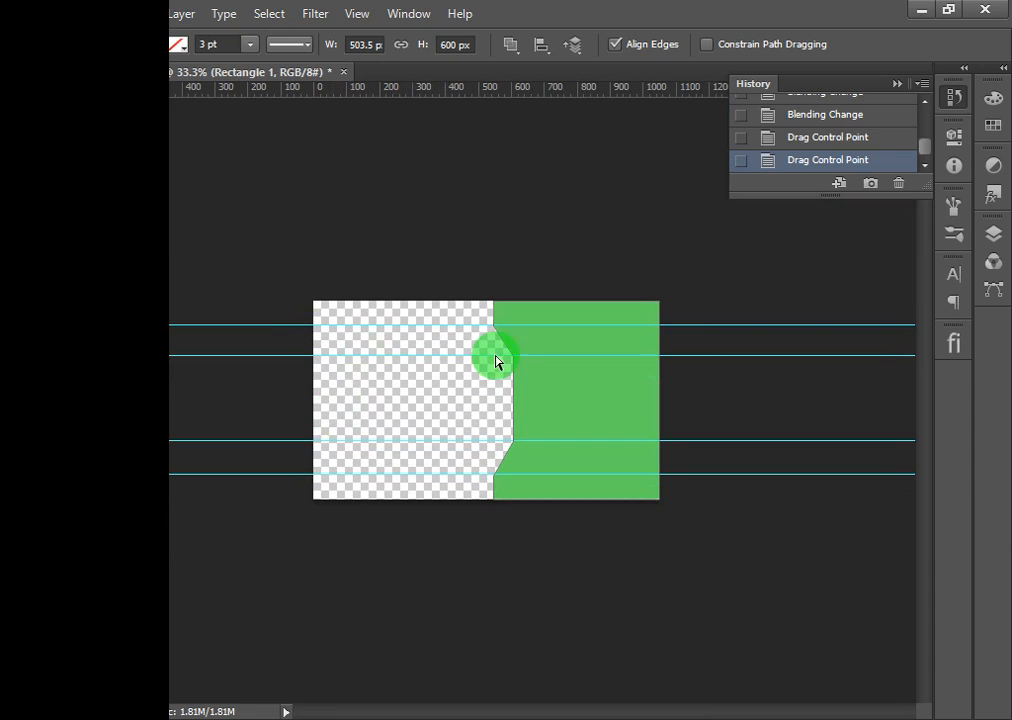
click(608, 395)
click(723, 392)
key(ctrl+plus)
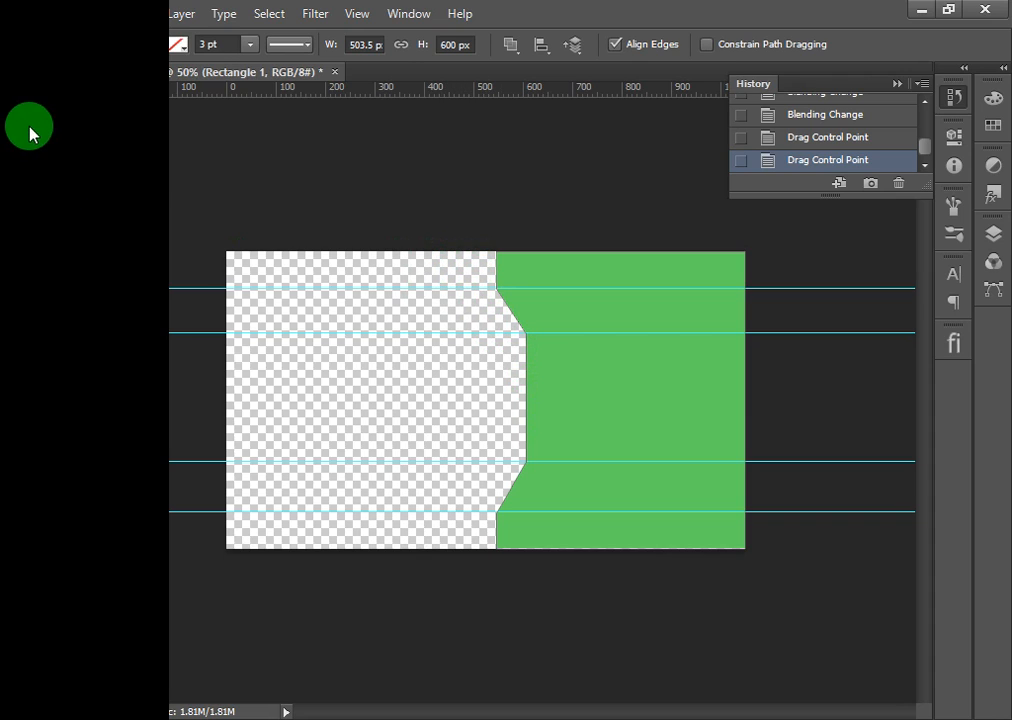
Undo the notch edits and guides, and revert the document through its history to the original 04_ScreenShot (1).jpg mockup.
click(26, 126)
click(440, 153)
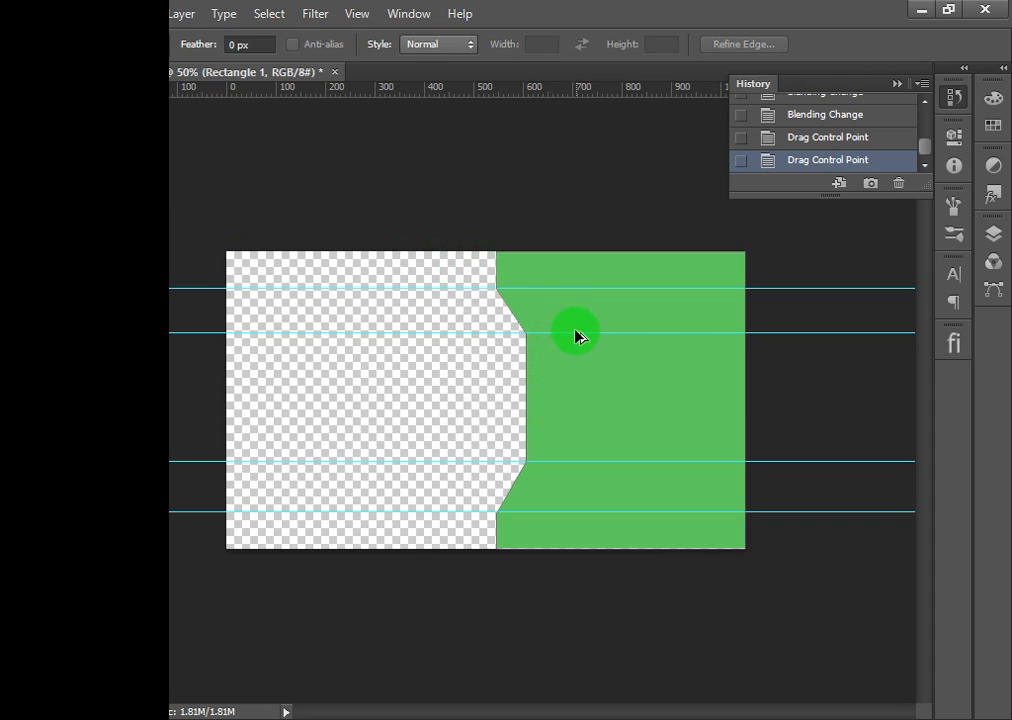
key(ctrl+alt+z)
key(ctrl+alt+z)
key(ctrl+alt+z)
key(ctrl+alt+z)
key(ctrl+alt+z)
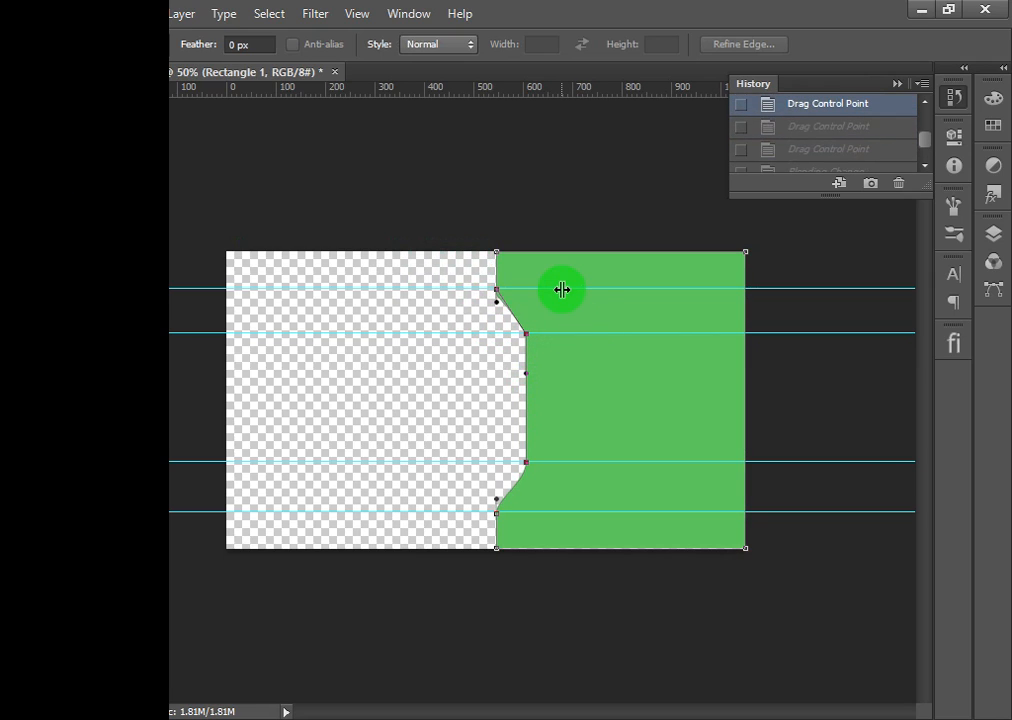
key(ctrl+alt+z)
key(ctrl+alt+z)
key(ctrl+alt+z)
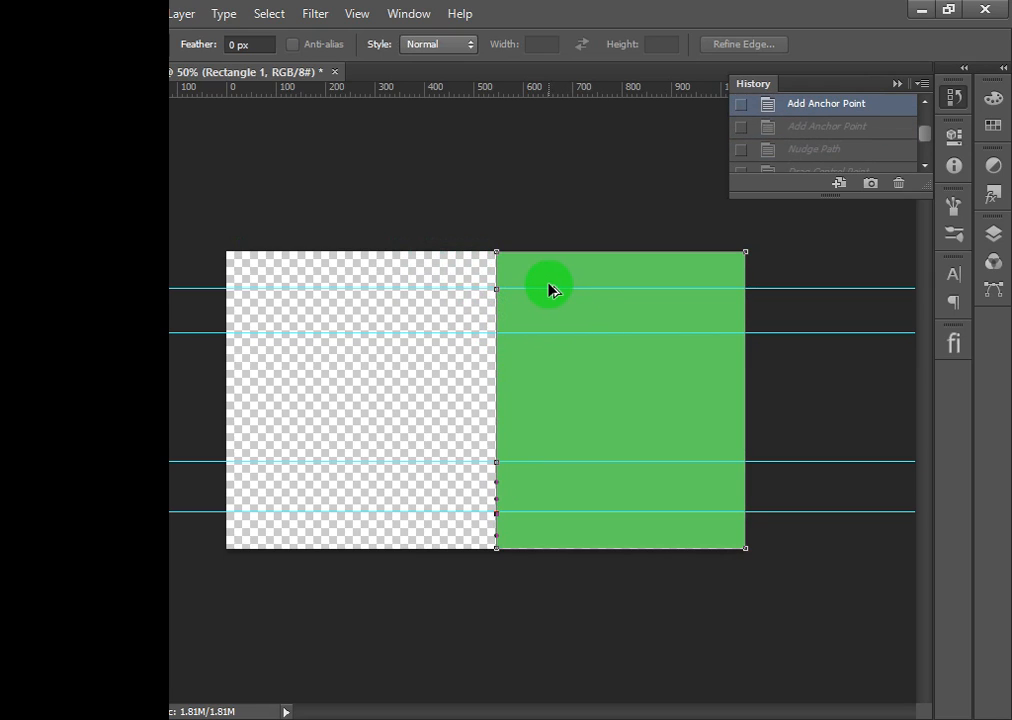
key(ctrl+alt+z)
key(ctrl+alt+z)
key(ctrl+alt+z)
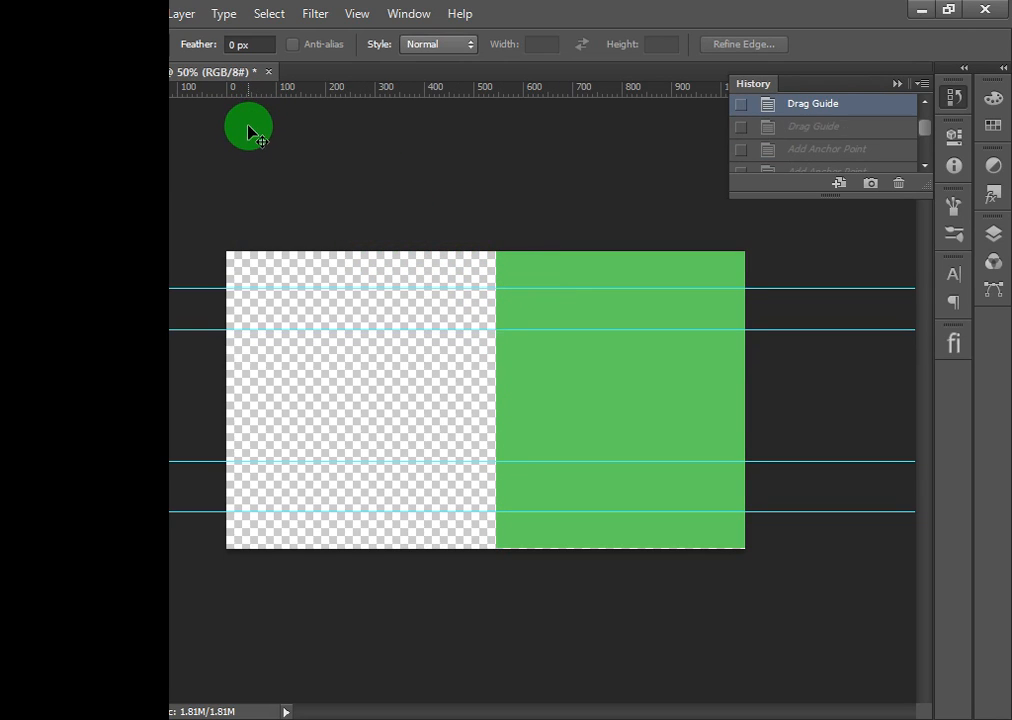
key(ctrl+alt+z)
key(ctrl+alt+z)
key(ctrl+alt+z)
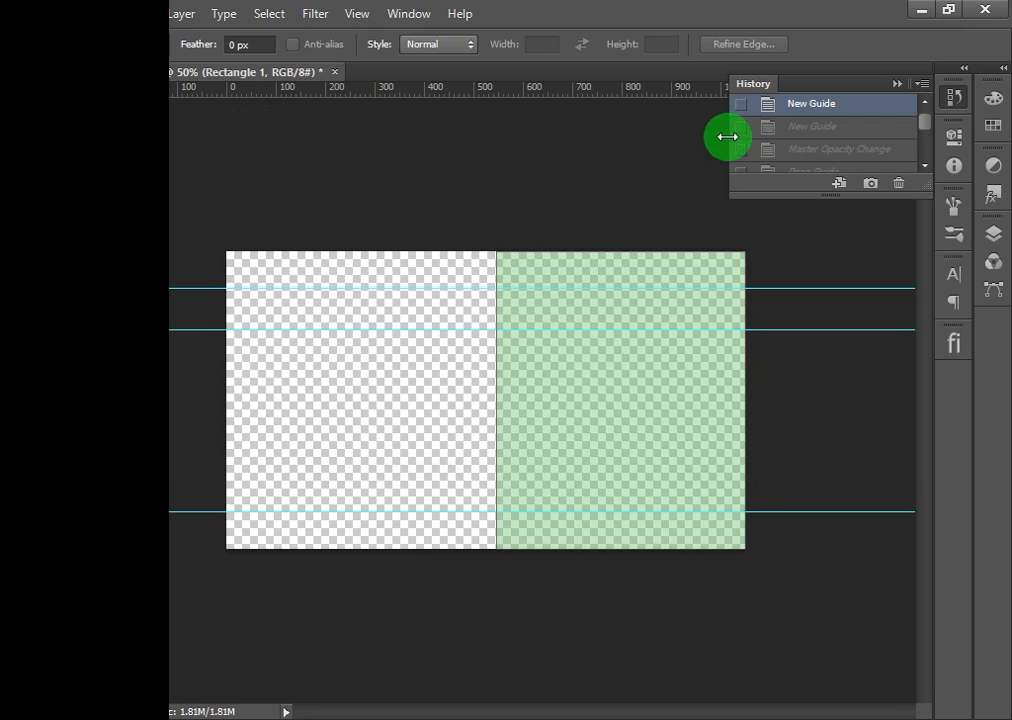
scroll(897, 140, up, 1)
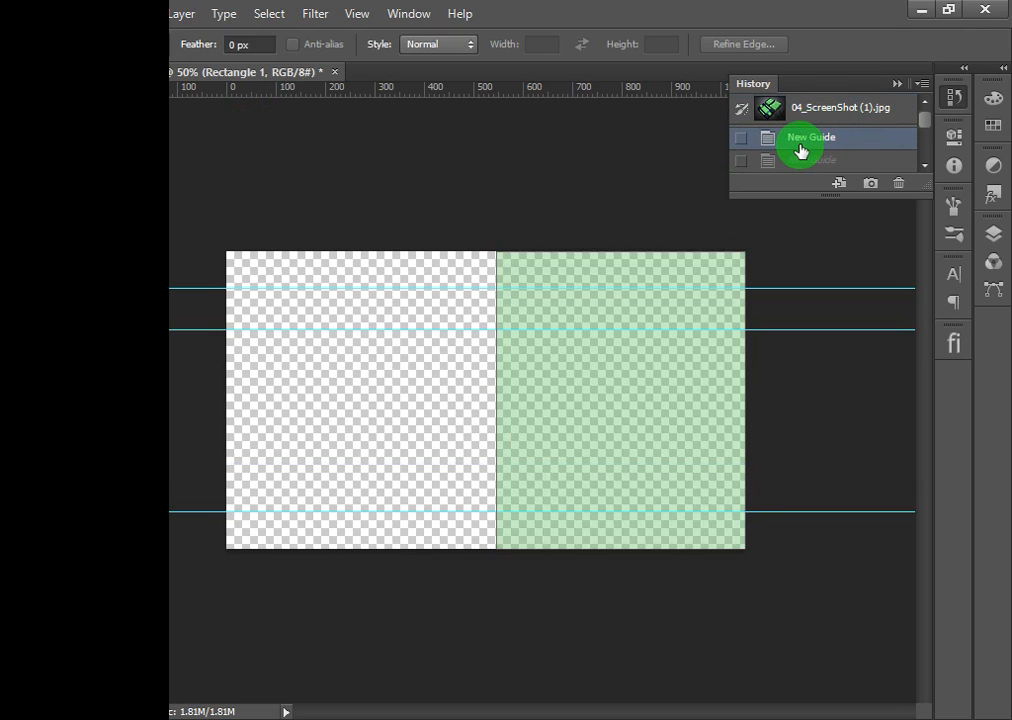
click(812, 108)
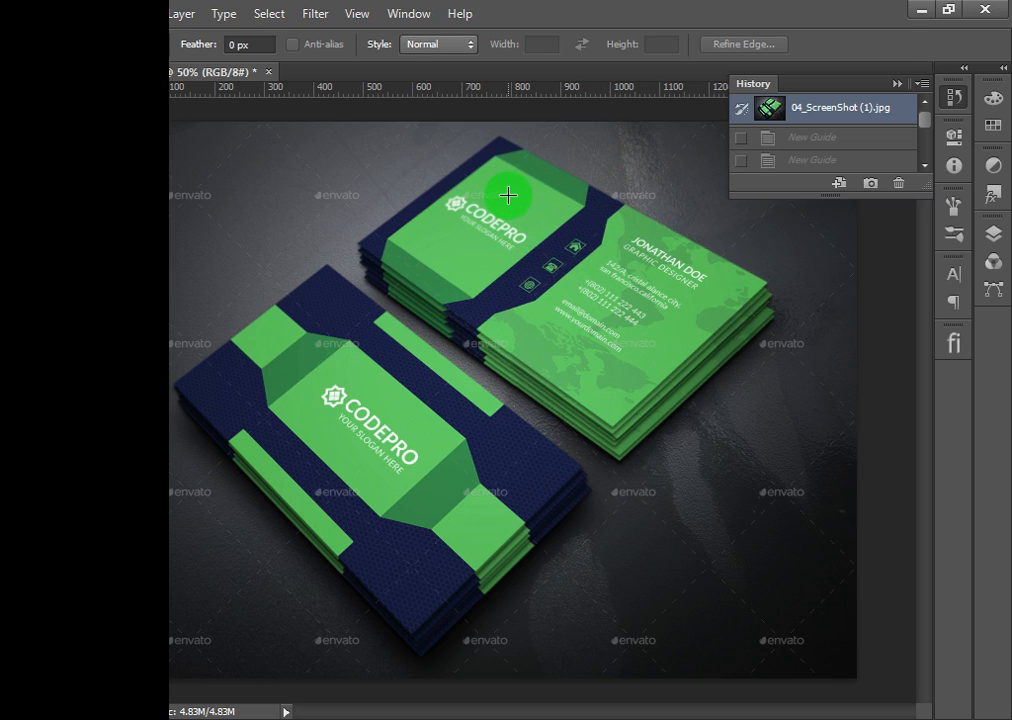
Close 04_ScreenShot (1).jpg without saving the changes and switch to Illustrator.
click(269, 73)
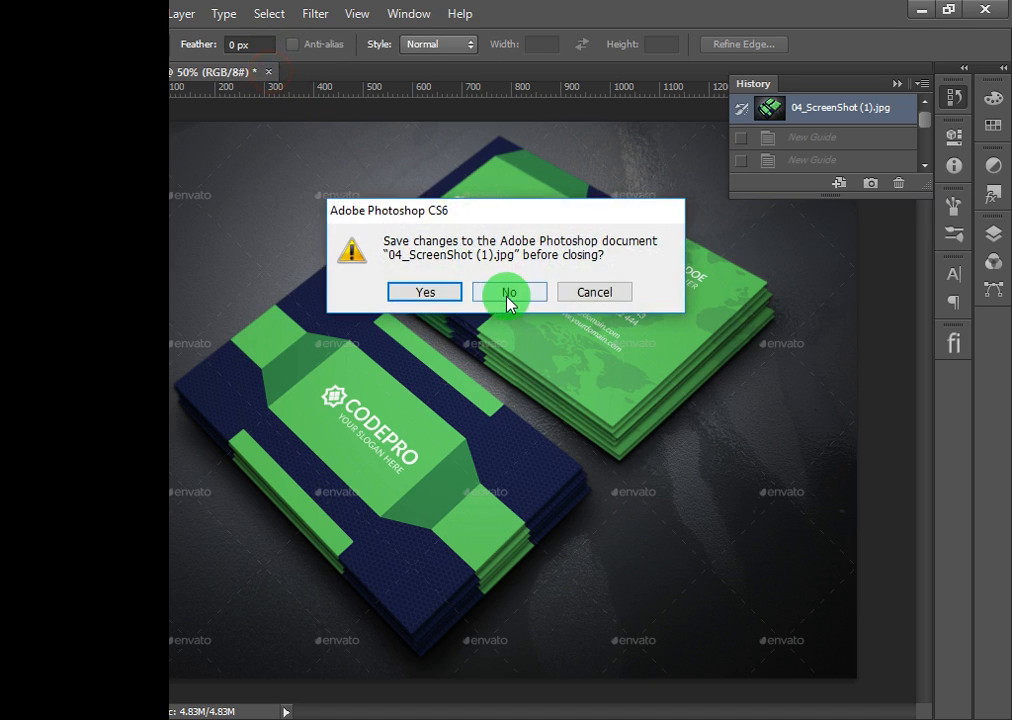
click(508, 293)
click(597, 719)
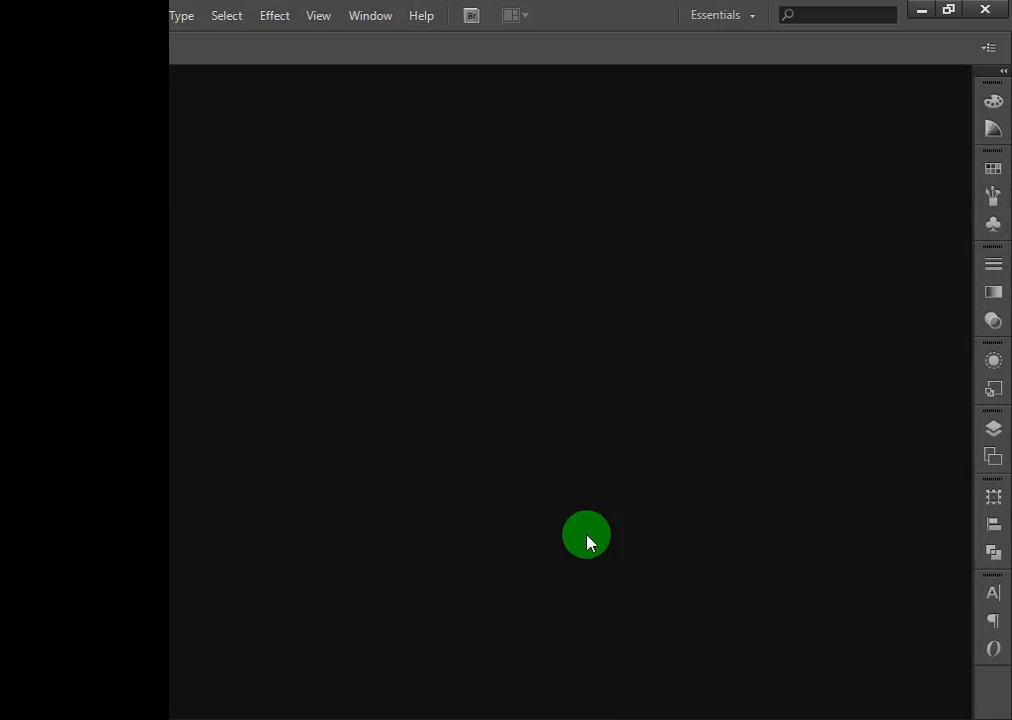
Create a 3.5 × 2 in CMYK document with 0.125 in bleed and draw a full-height rectangle over the card's right part, reaching the bleed edges.
key(ctrl+n)
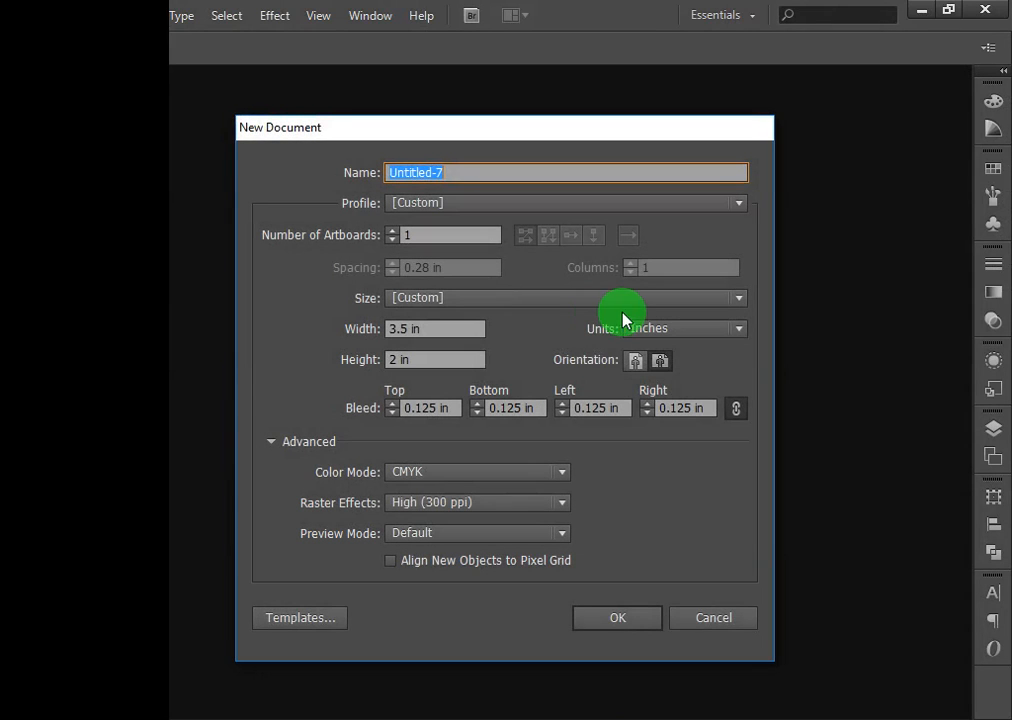
click(628, 618)
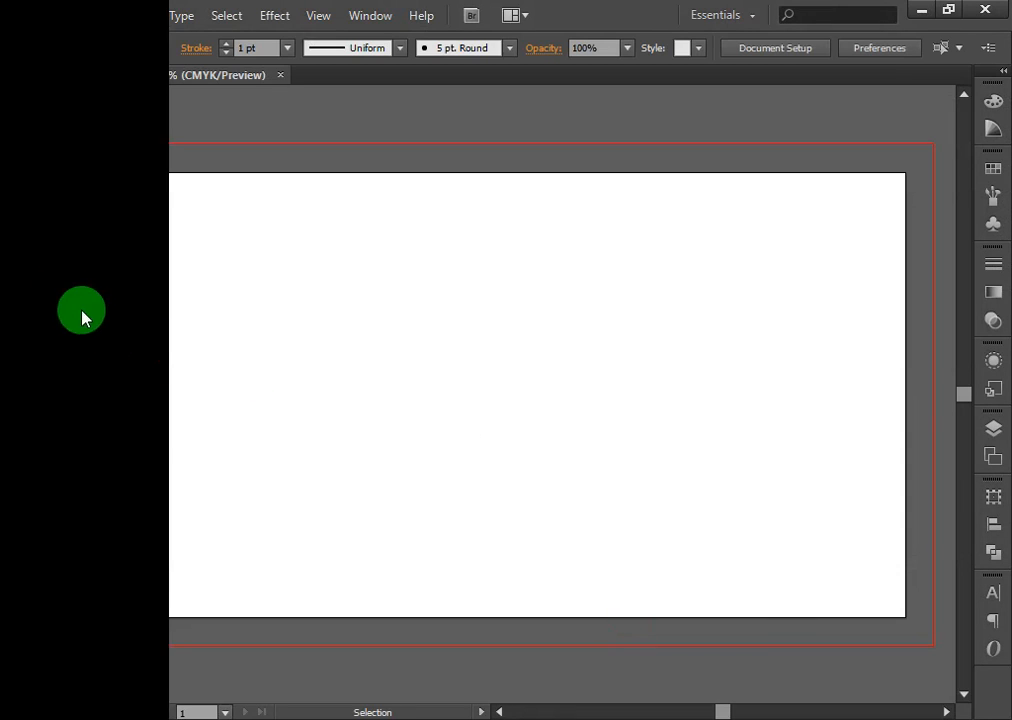
click(57, 175)
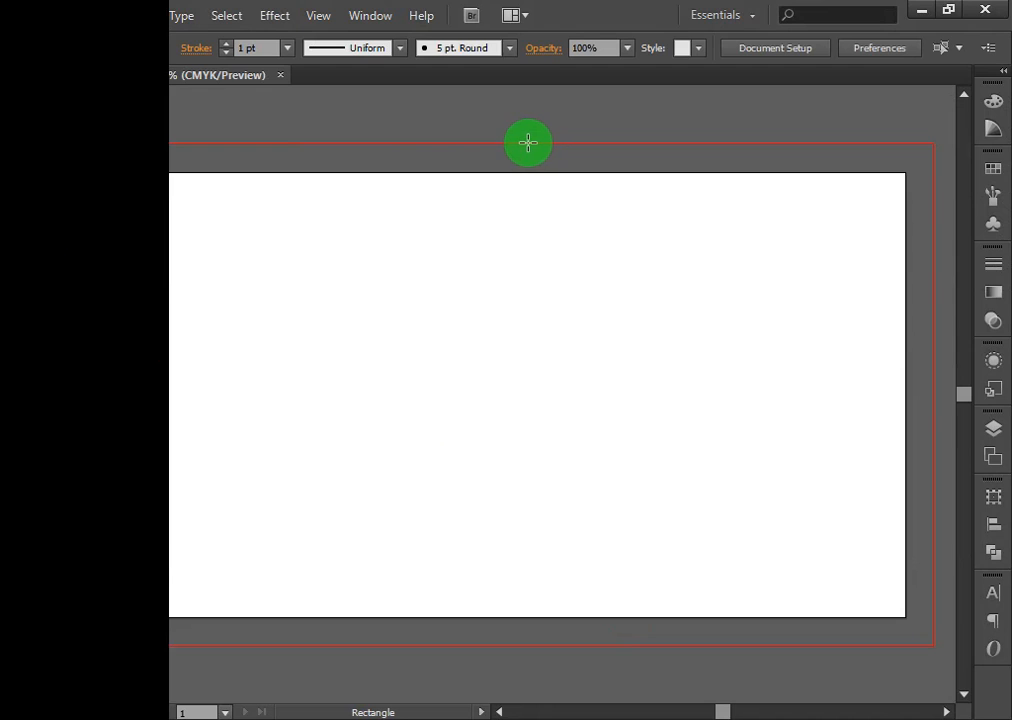
drag(528, 143, 933, 644)
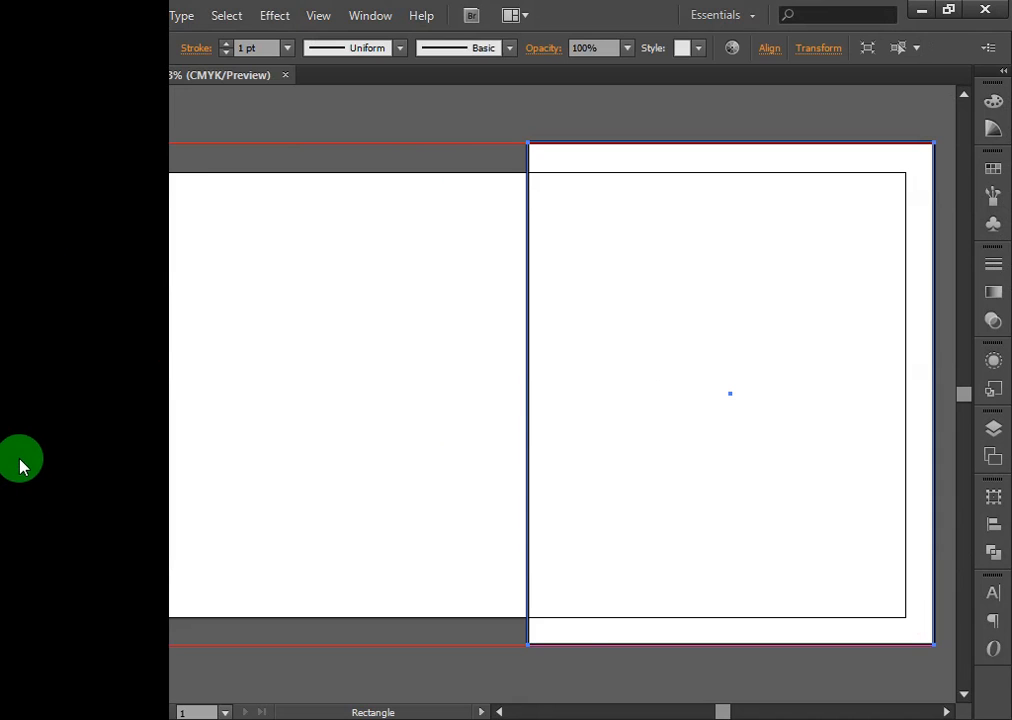
Fill the rectangle with bright orange and remove its stroke.
double_click(20, 457)
click(288, 403)
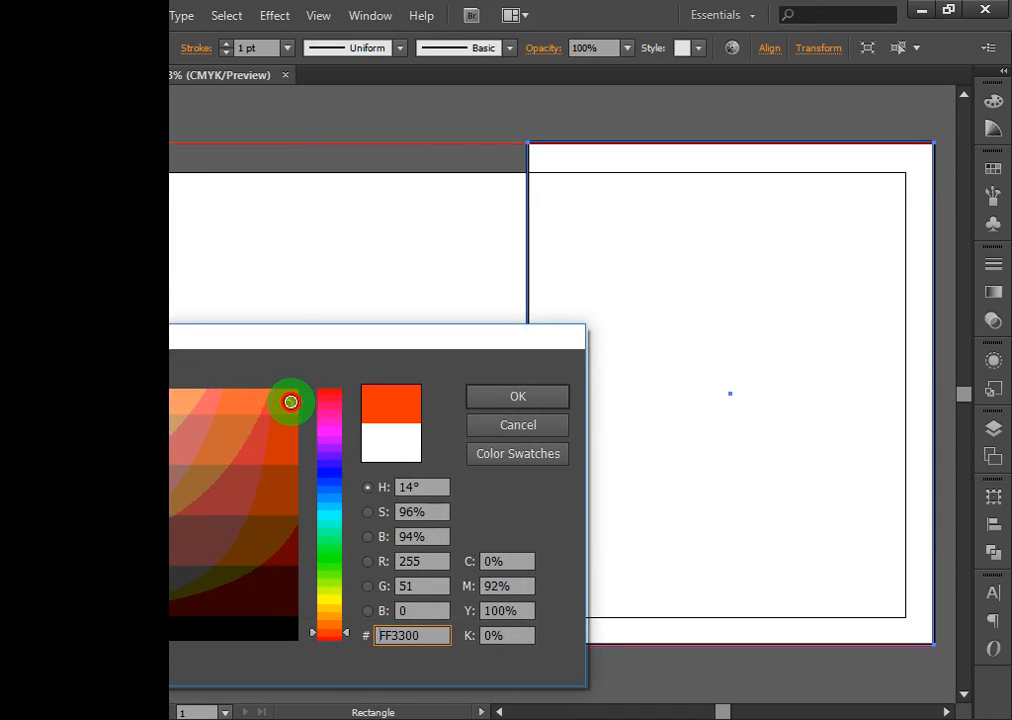
click(285, 488)
drag(307, 535, 349, 620)
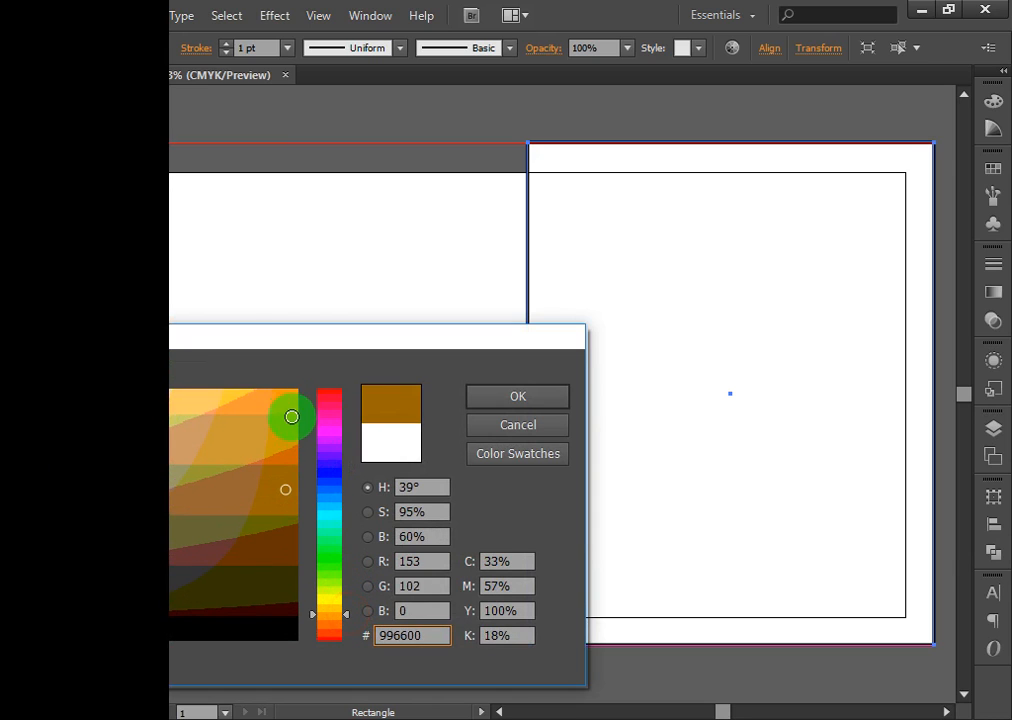
drag(289, 413, 300, 388)
click(546, 405)
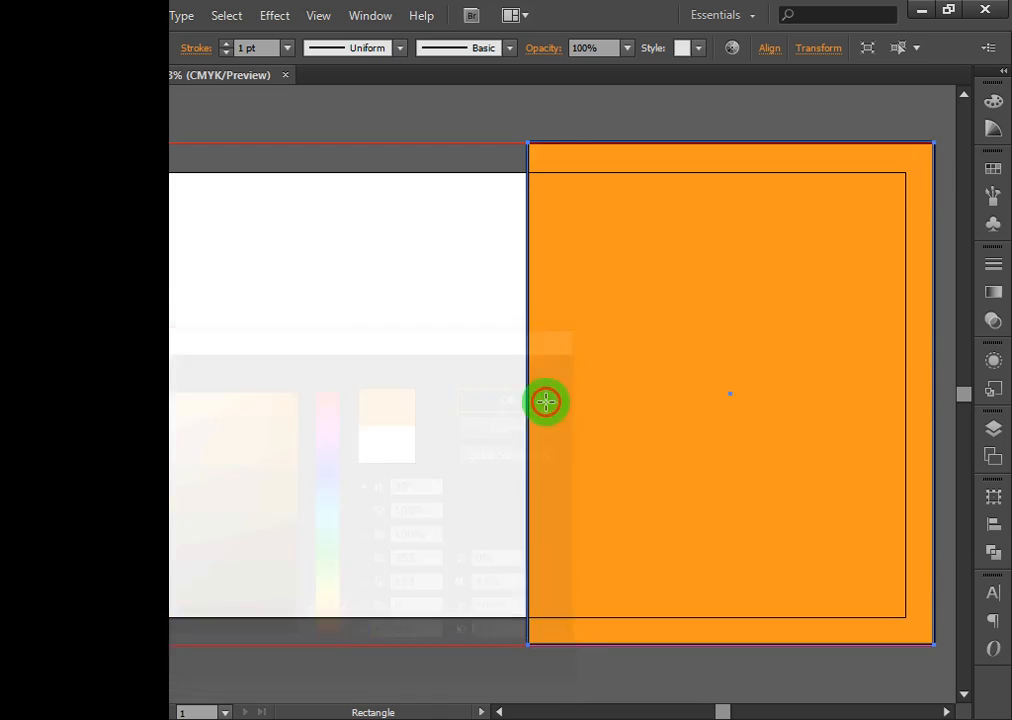
click(52, 490)
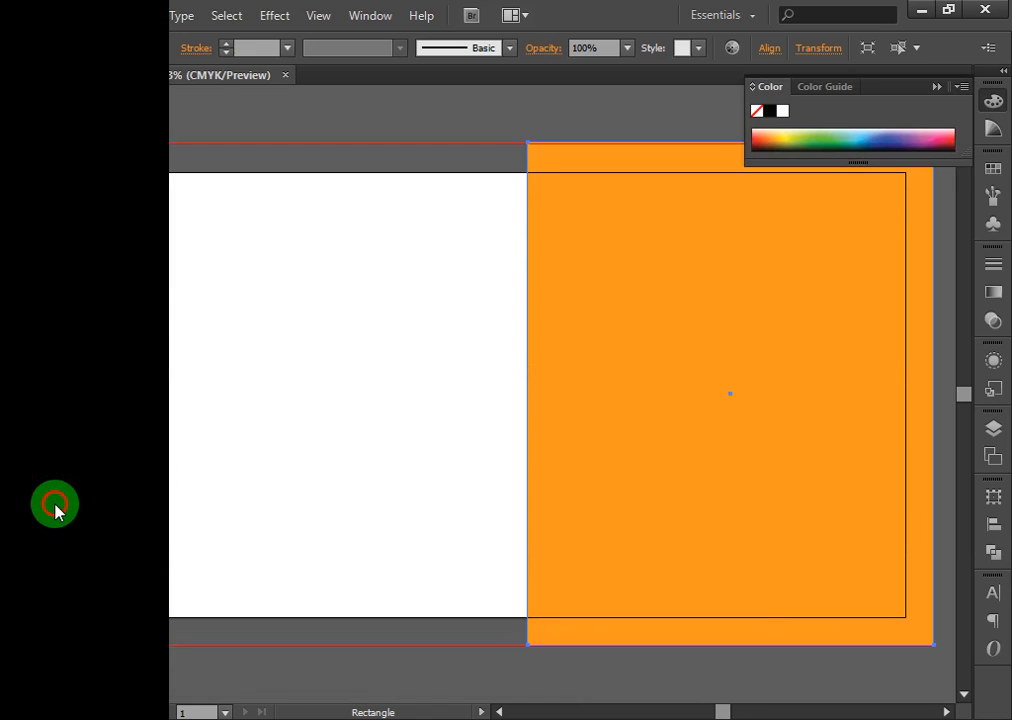
Show the rulers and place two horizontal guides across the upper part of the card.
click(22, 99)
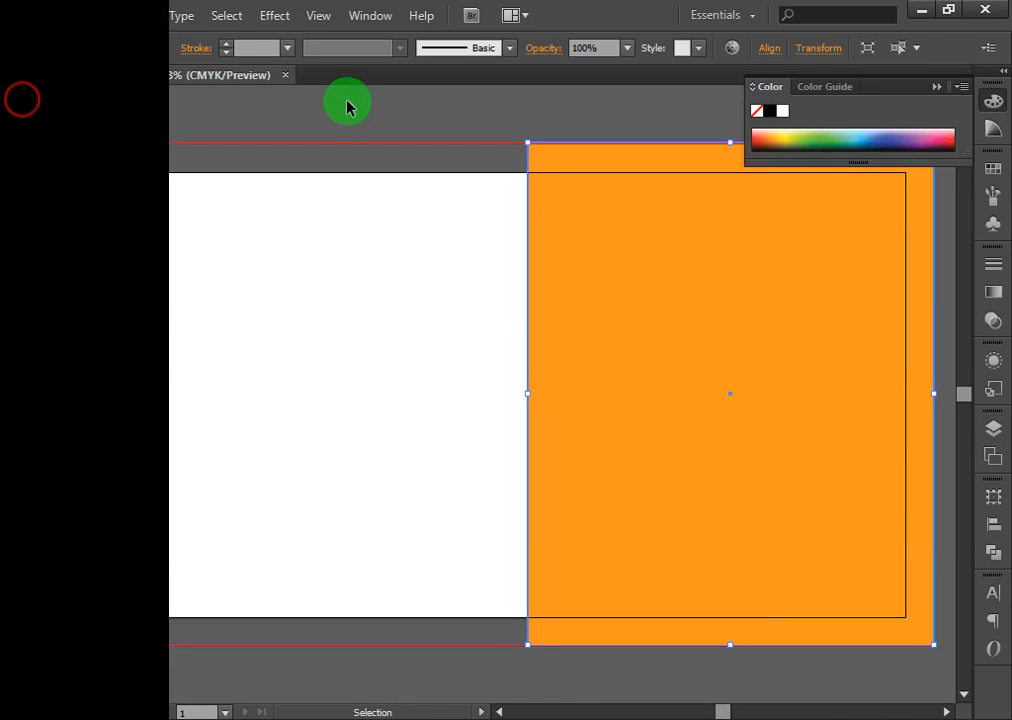
click(456, 104)
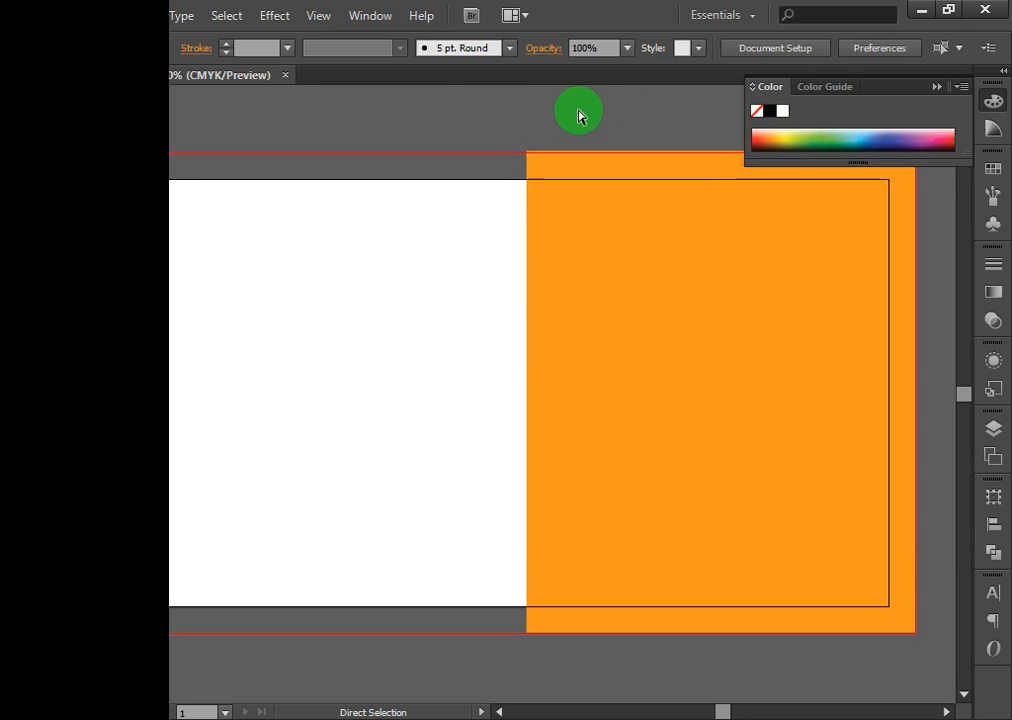
key(ctrl+minus)
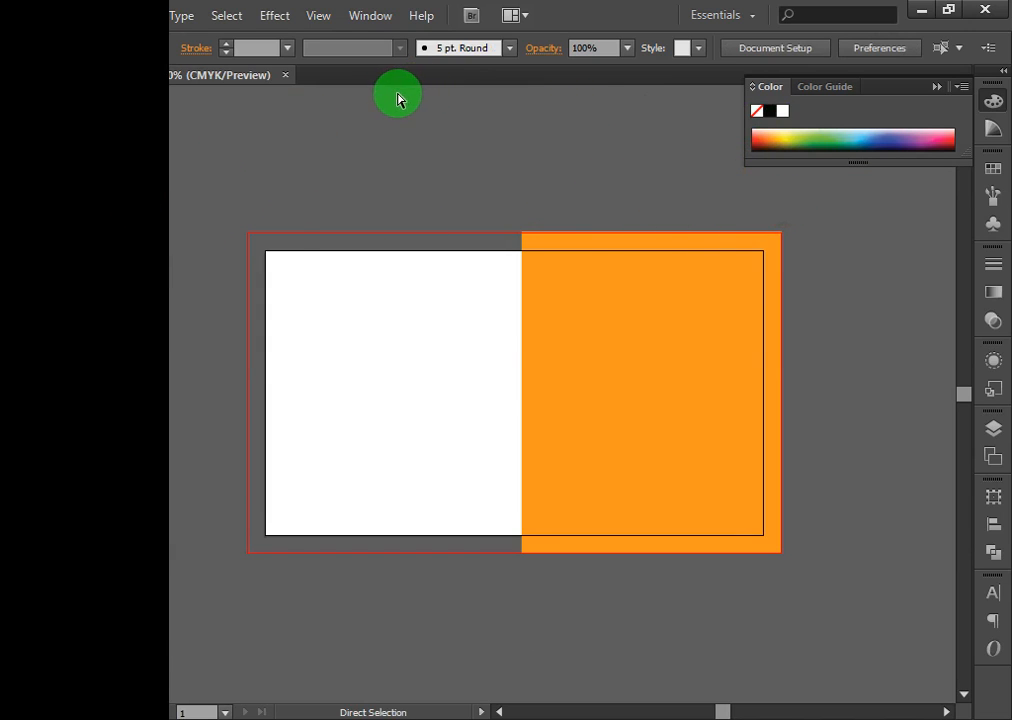
key(ctrl+r)
drag(573, 98, 610, 311)
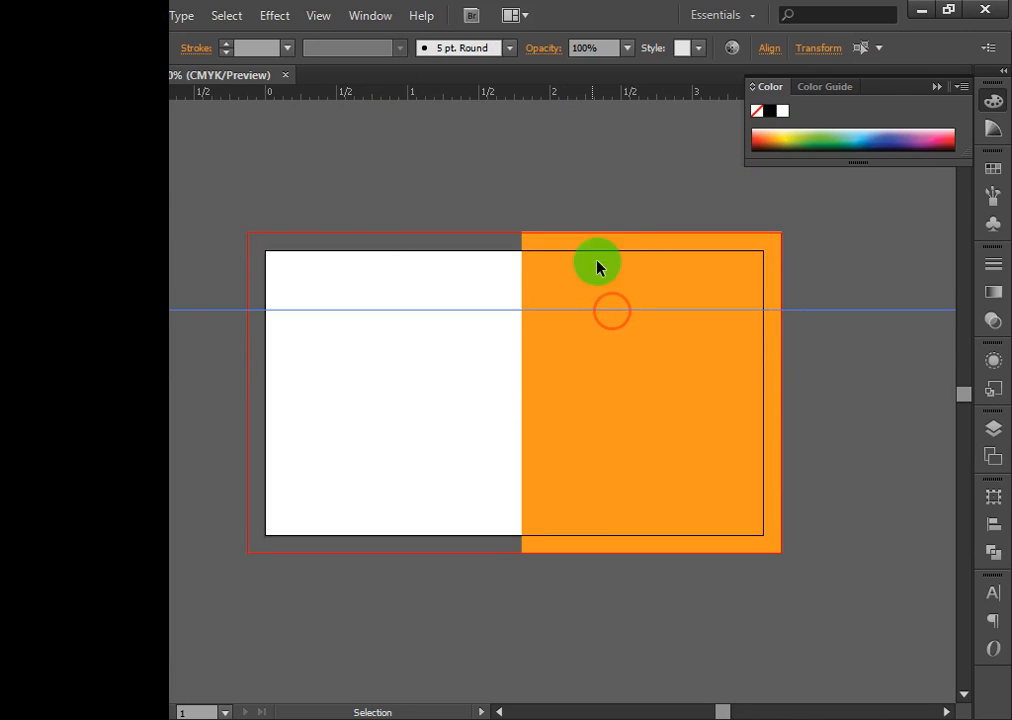
drag(596, 97, 606, 349)
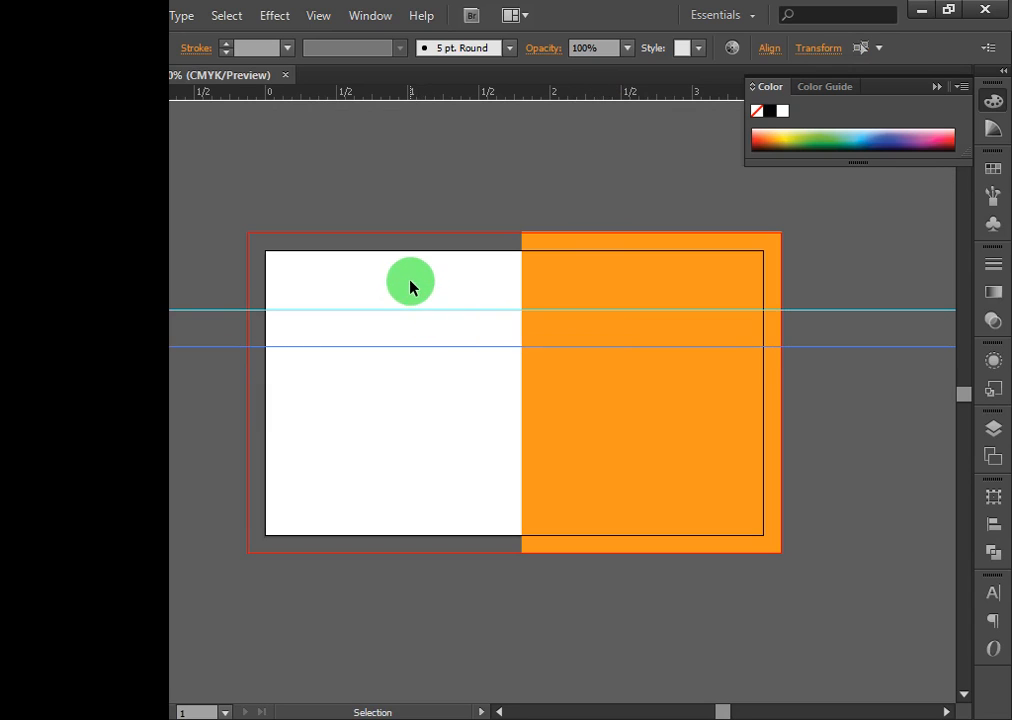
Group the two horizontal guides and move them up so the upper one sits about 0.4 in below the top bleed edge.
drag(409, 279, 437, 434)
key(ctrl+g)
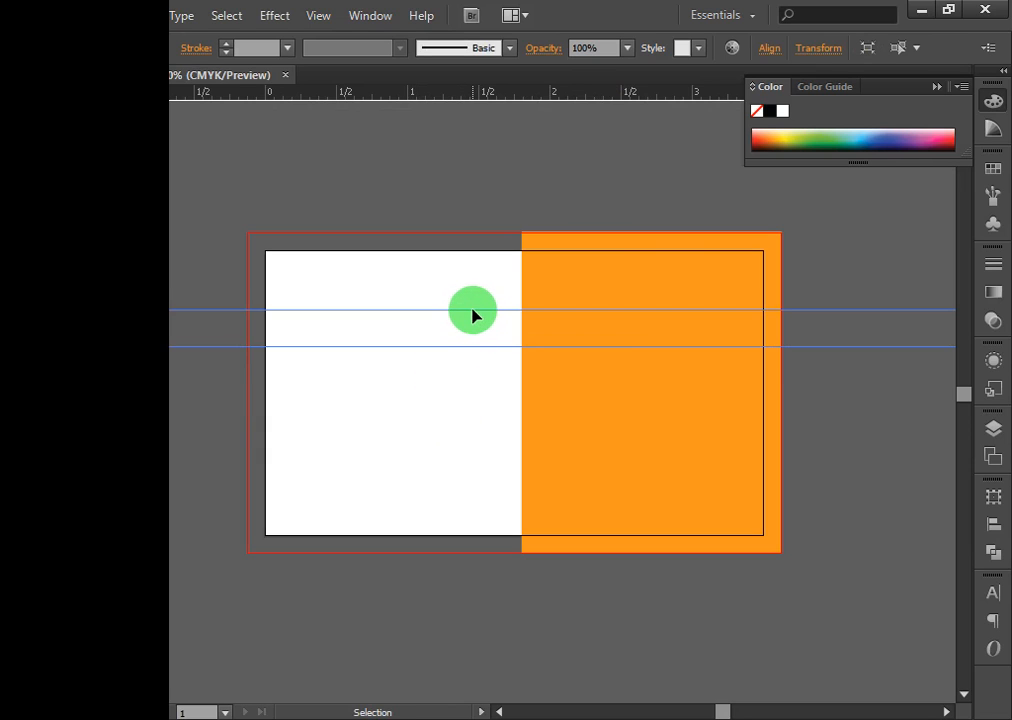
drag(472, 315, 476, 290)
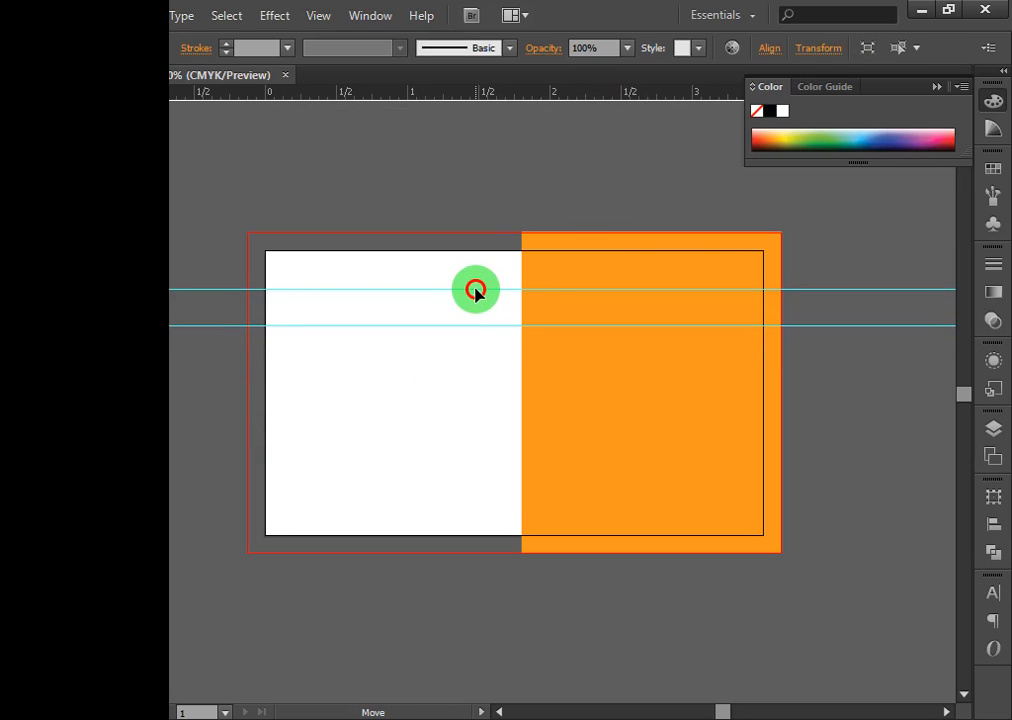
drag(475, 290, 477, 293)
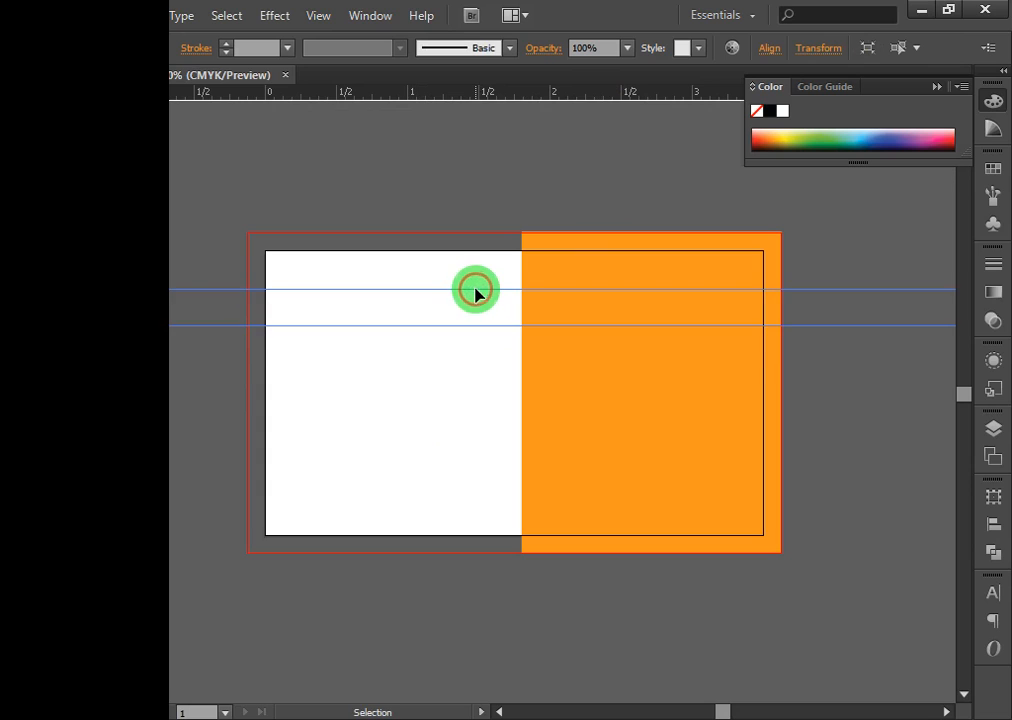
Duplicate the guide pair and move the copy down so its lower guide sits about 0.42 in above the bottom bleed edge.
key(a)
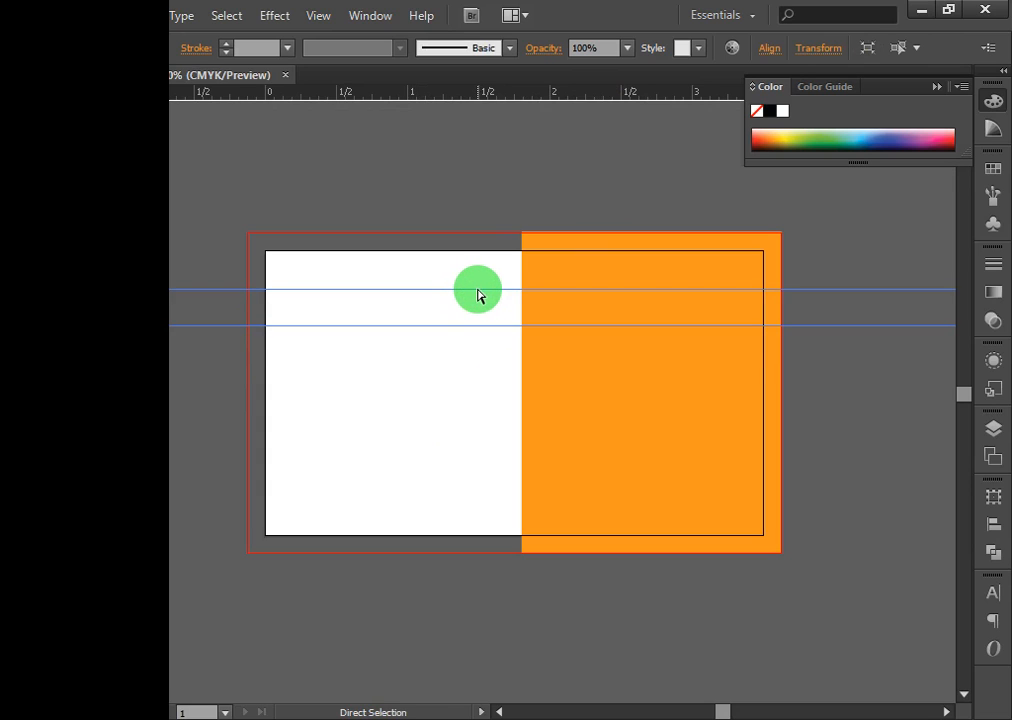
key(ctrl+c)
key(ctrl+v)
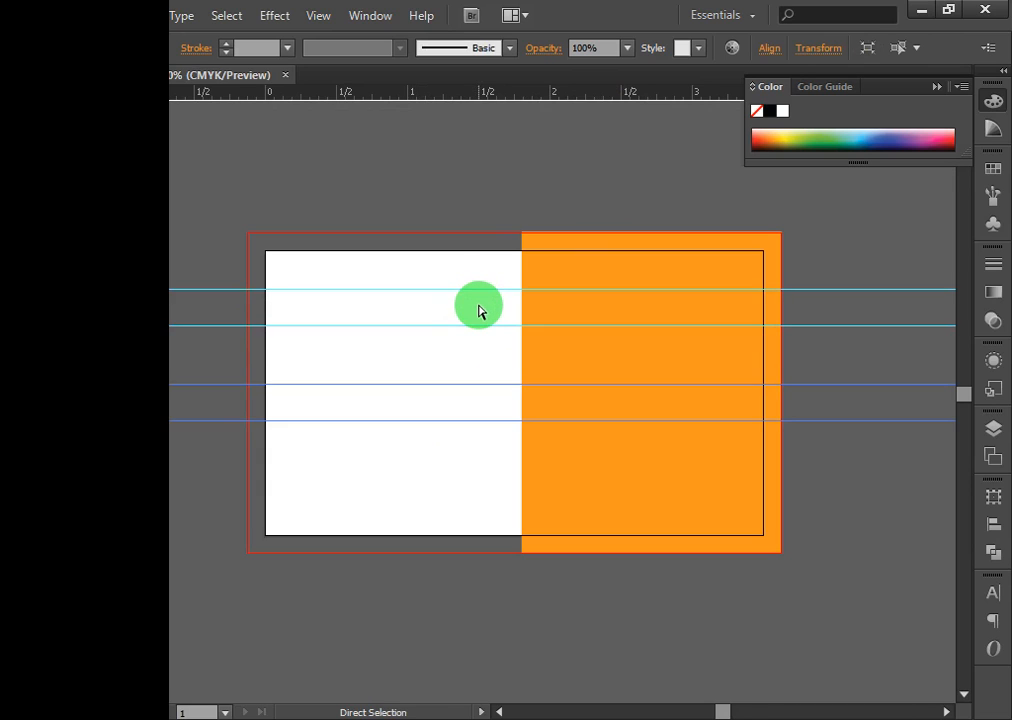
drag(498, 388, 498, 460)
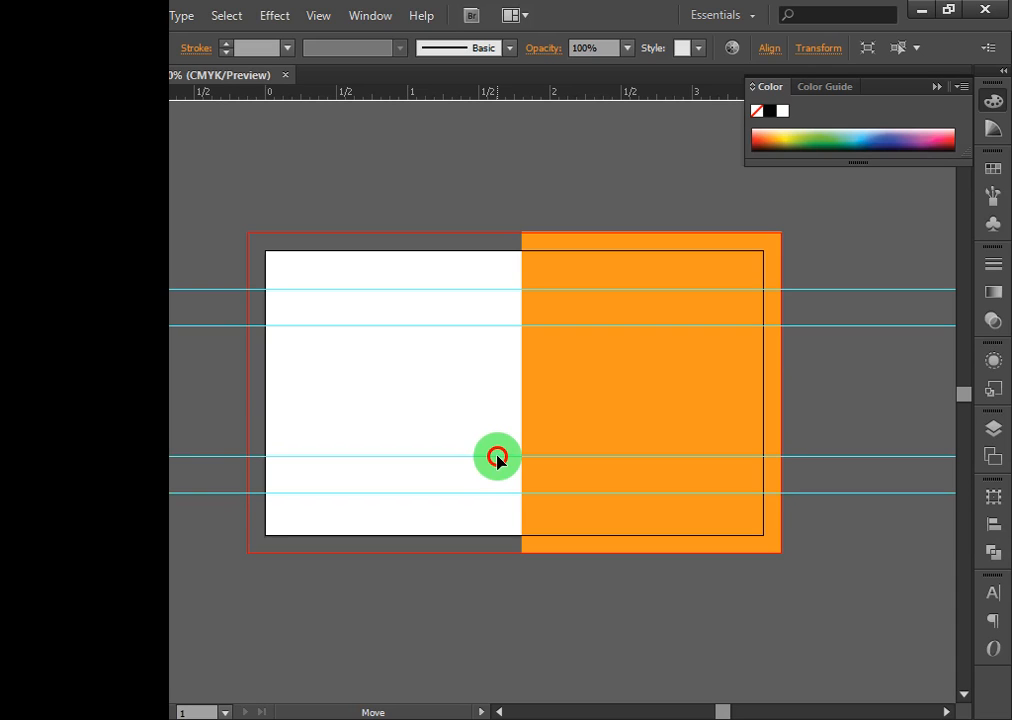
drag(497, 459, 497, 459)
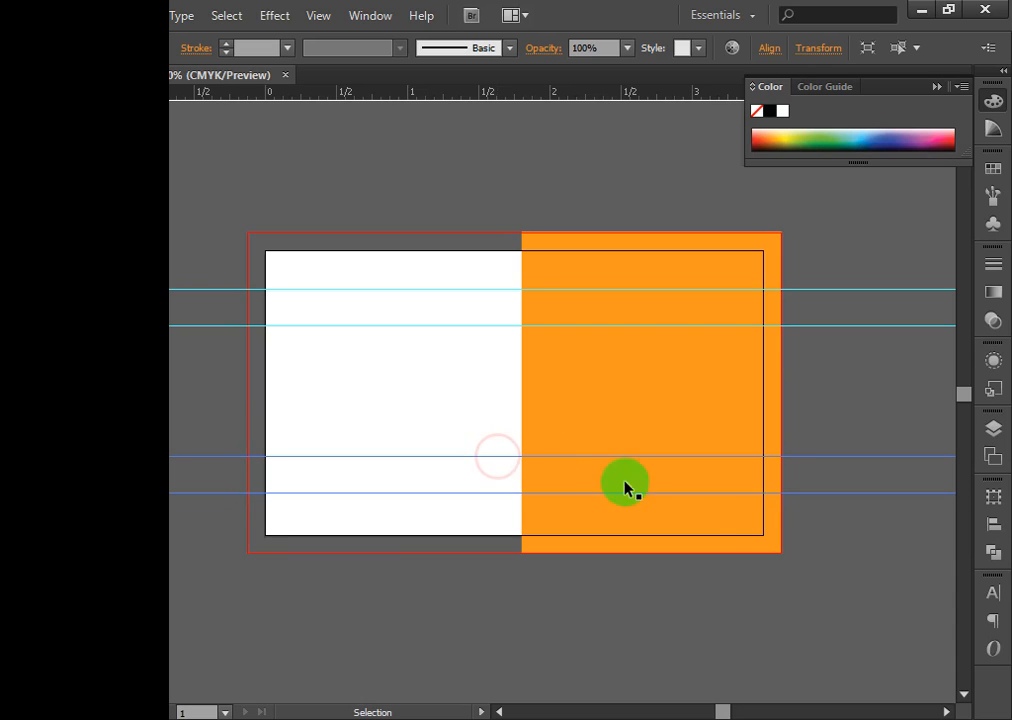
click(838, 535)
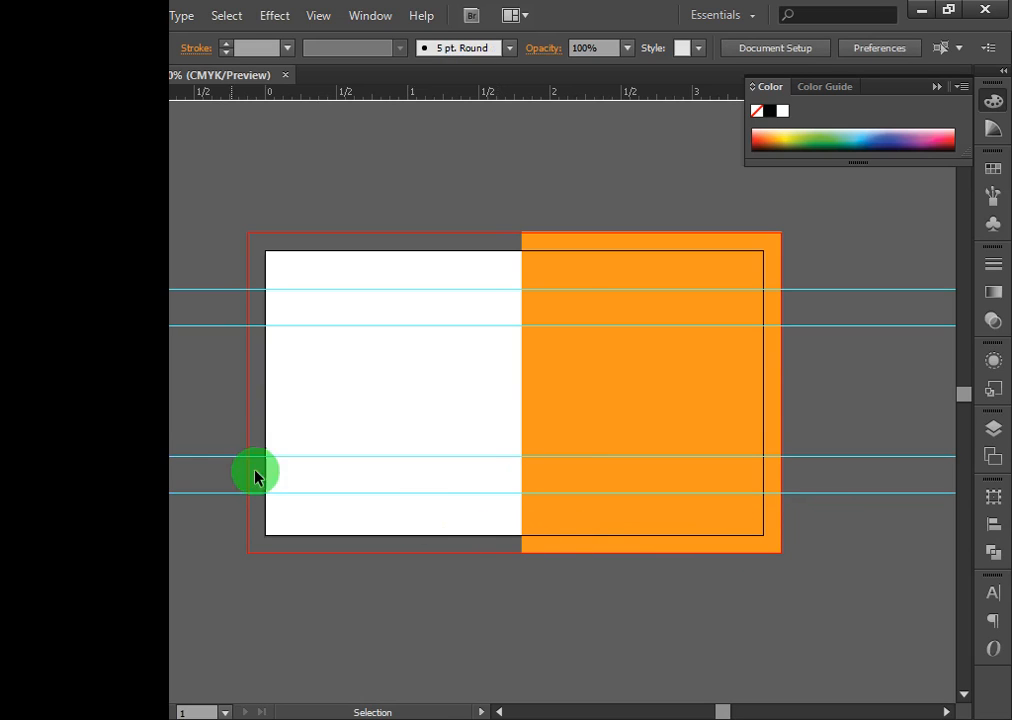
Draw a small trial rectangle between the lowest guide and the bottom bleed edge, beside the orange panel.
click(47, 176)
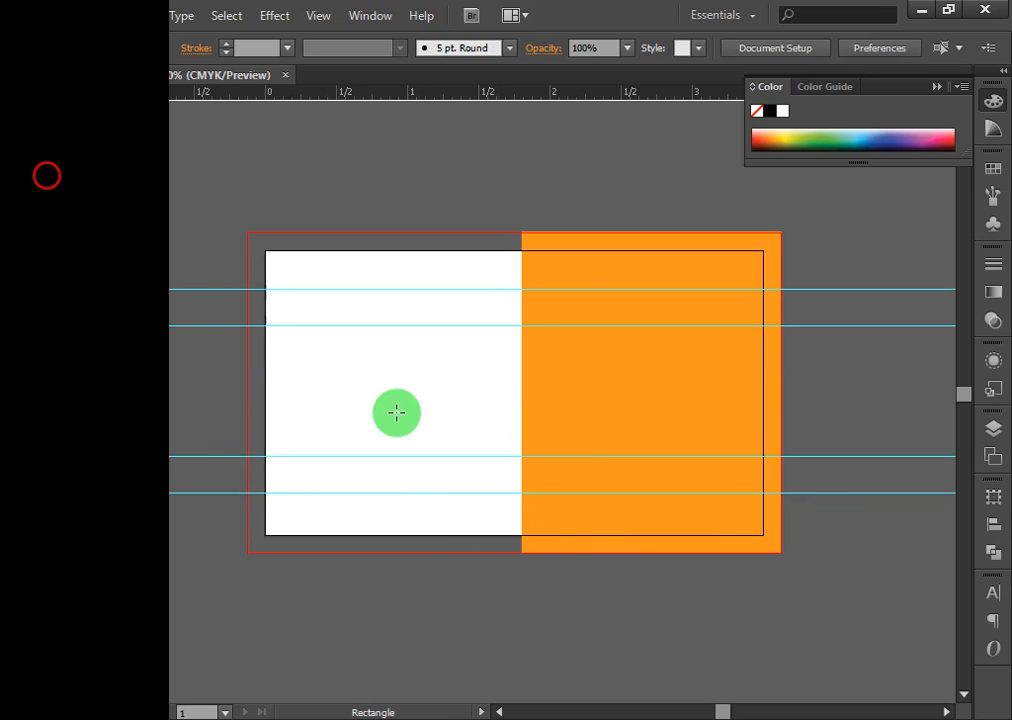
click(510, 533)
drag(510, 533, 466, 493)
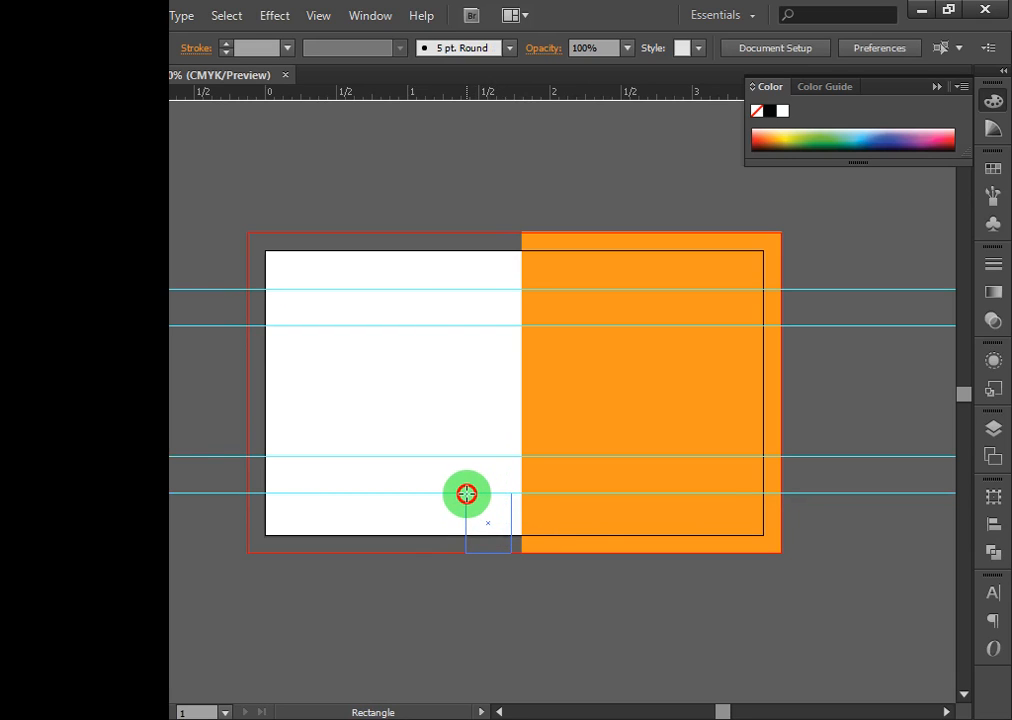
drag(466, 493, 466, 493)
Turn on Smart Guides and delete the small trial rectangle at the card's bottom edge.
click(318, 16)
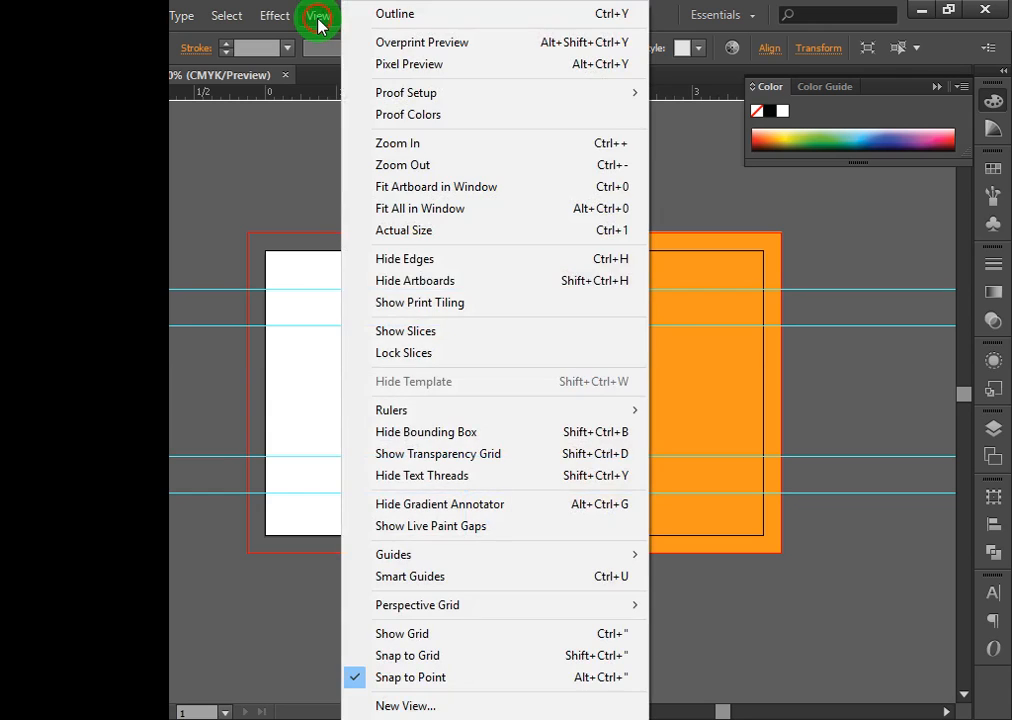
click(442, 576)
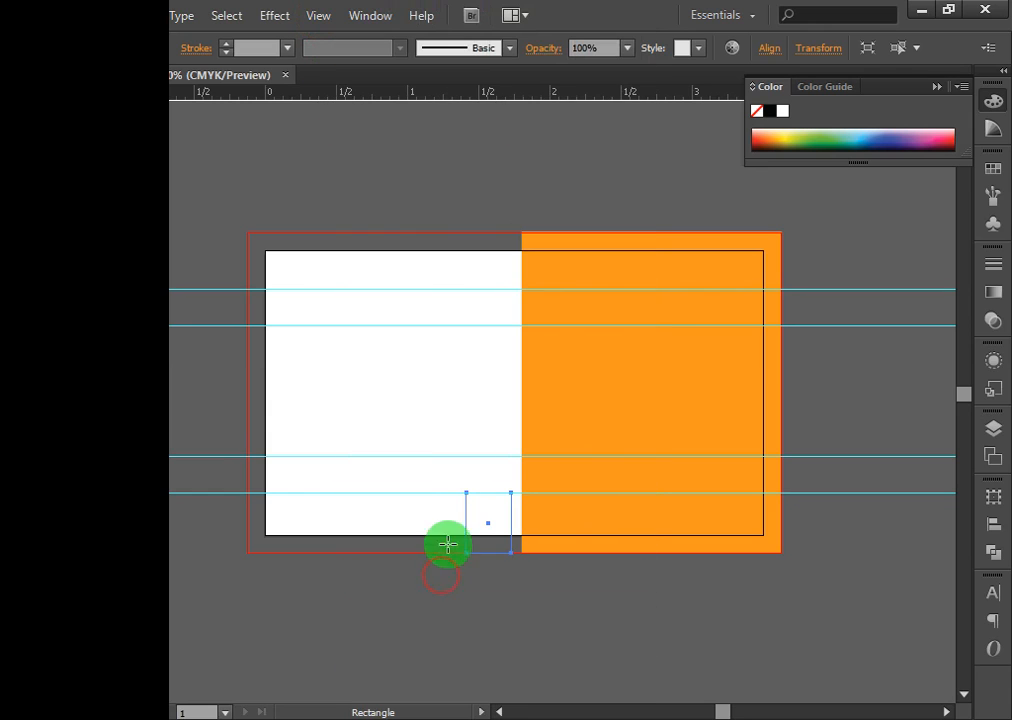
key(v)
key(Delete)
Measure the gaps from the bottom and top bleed edges to their nearest guides with temporary rectangles, removing each one.
key(m)
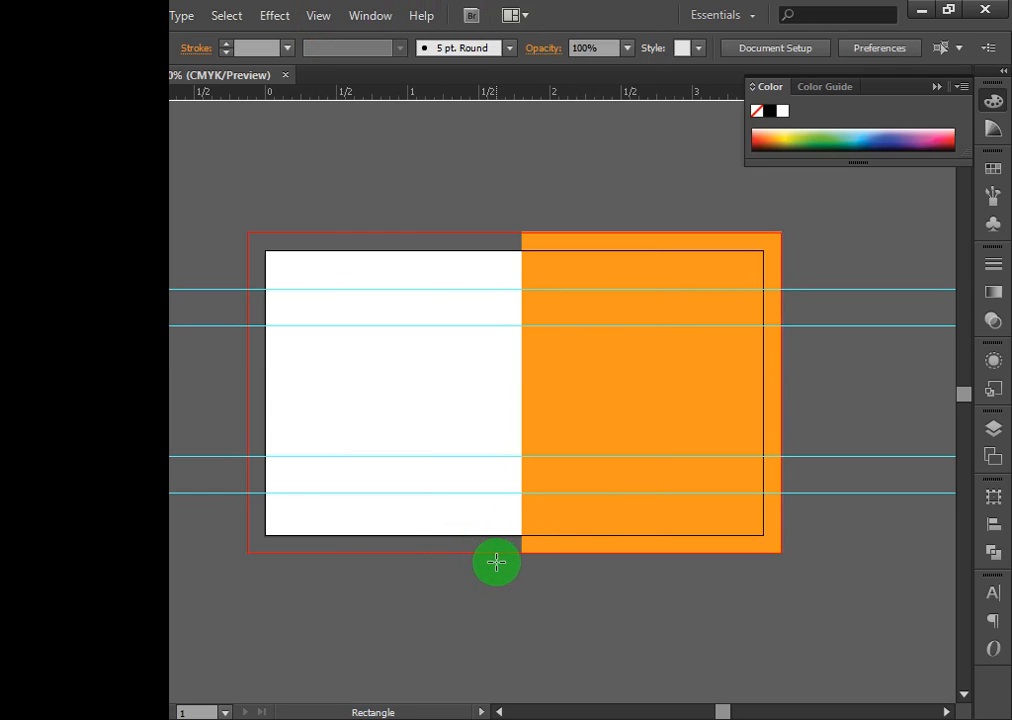
drag(498, 553, 476, 491)
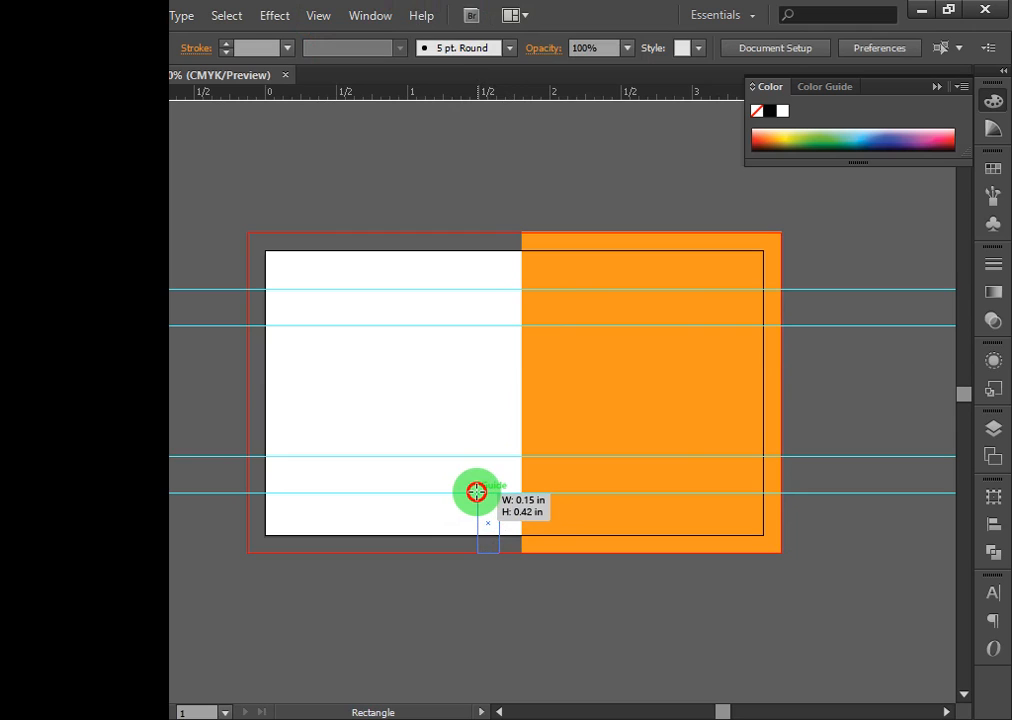
drag(477, 492, 477, 492)
key(ctrl+z)
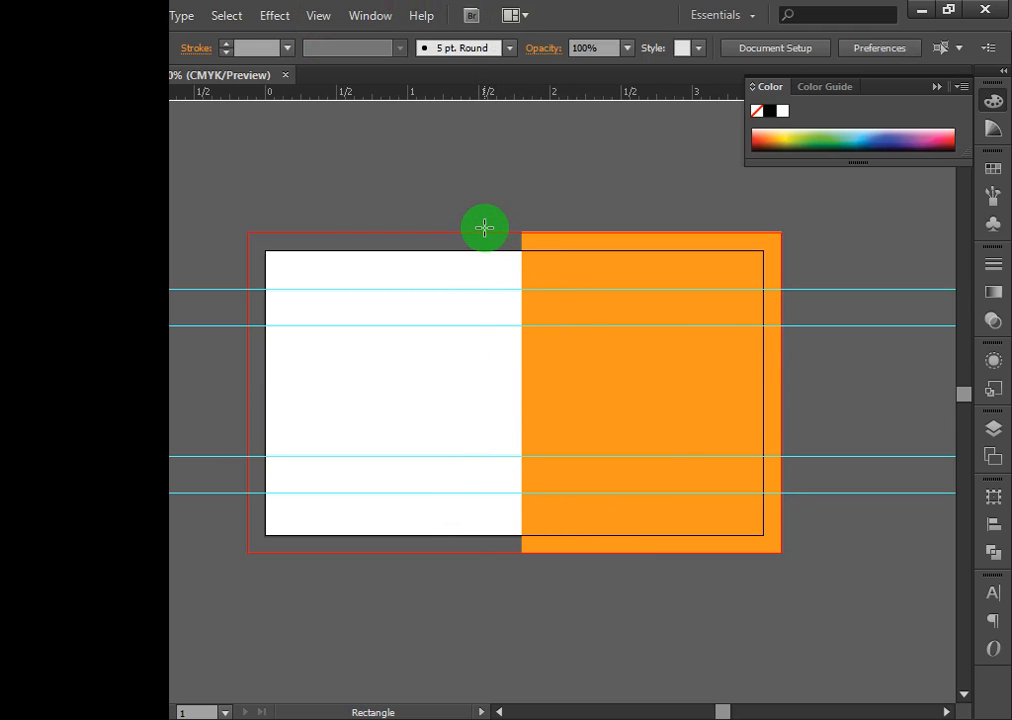
drag(487, 234, 515, 288)
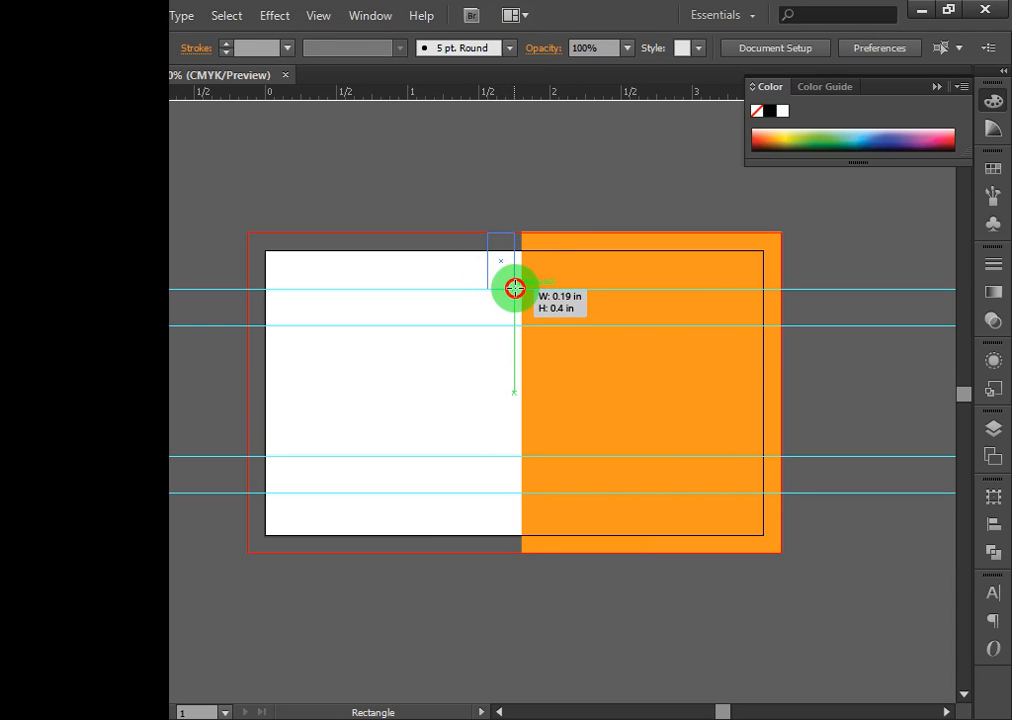
drag(515, 288, 515, 289)
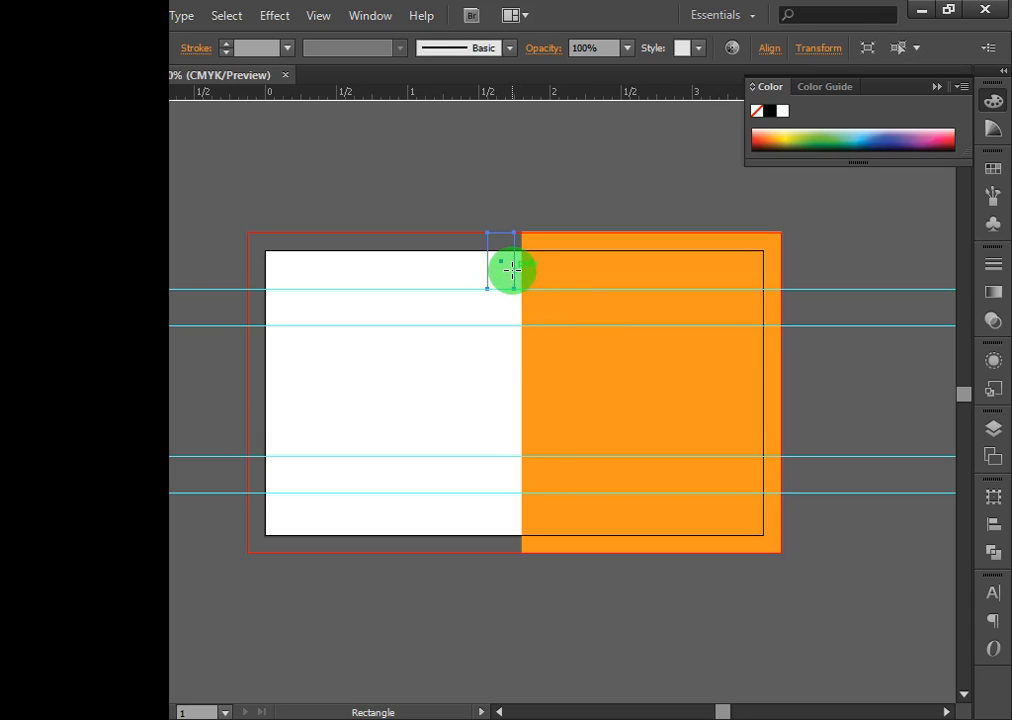
key(Delete)
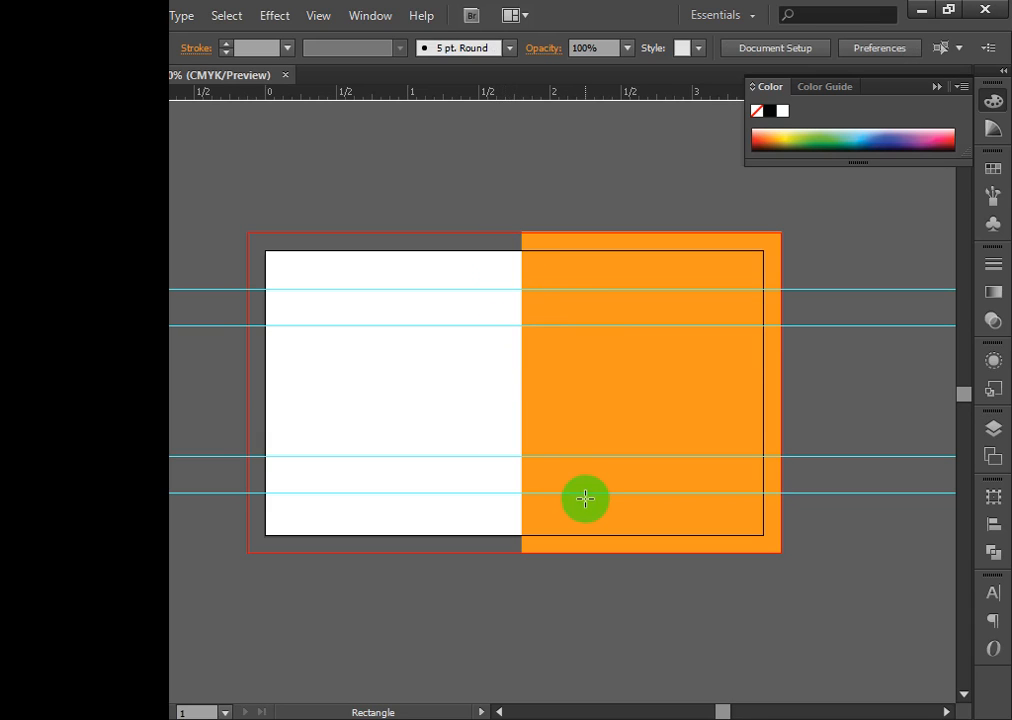
Adjust the lower guide pair's position and check its gap to the bottom bleed edge with a temporary rectangle.
click(18, 108)
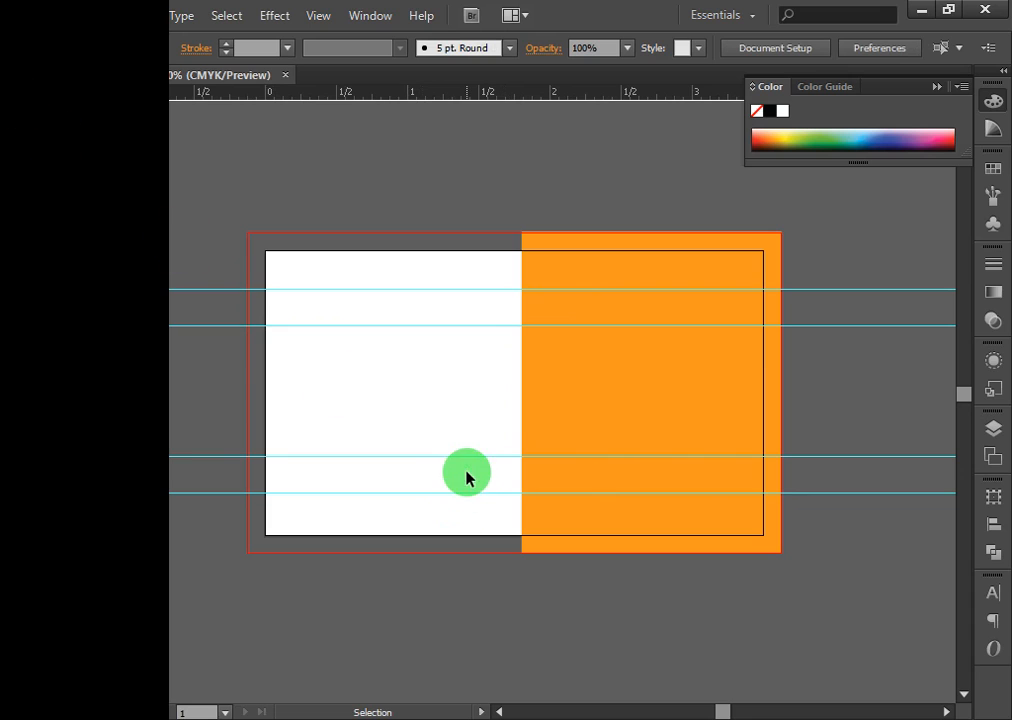
drag(487, 456, 519, 480)
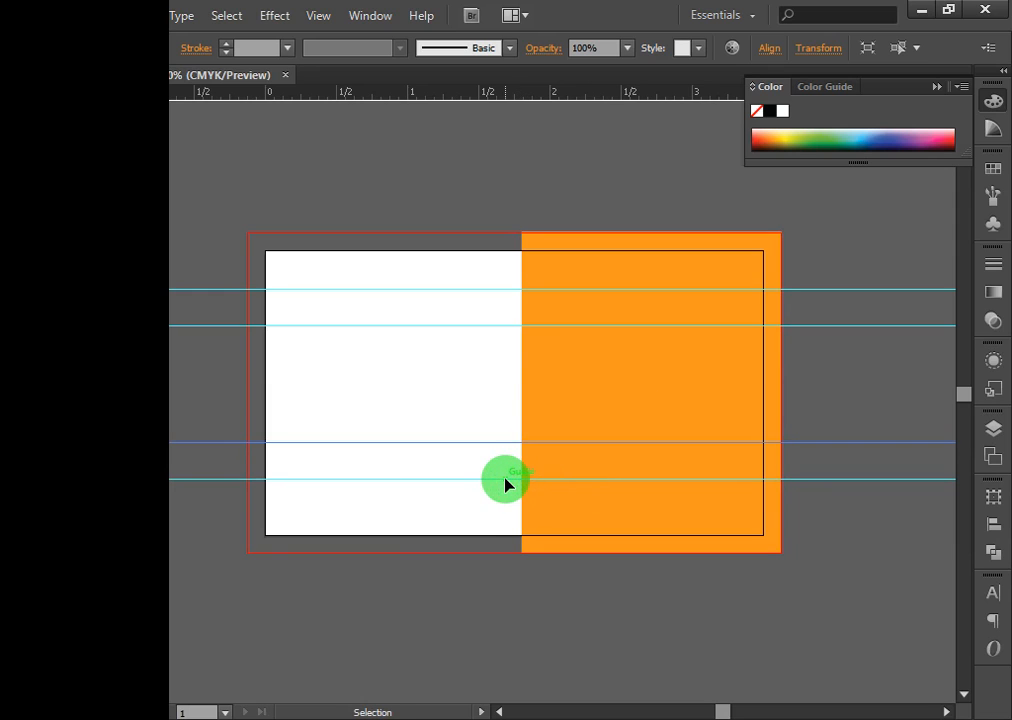
drag(505, 483, 500, 493)
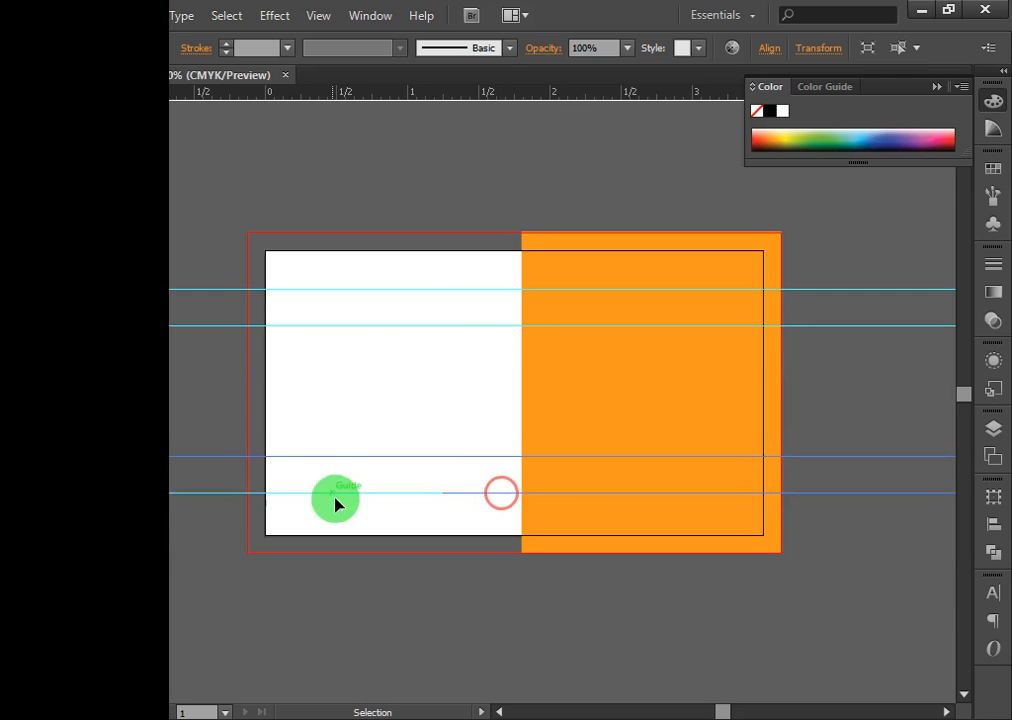
click(52, 176)
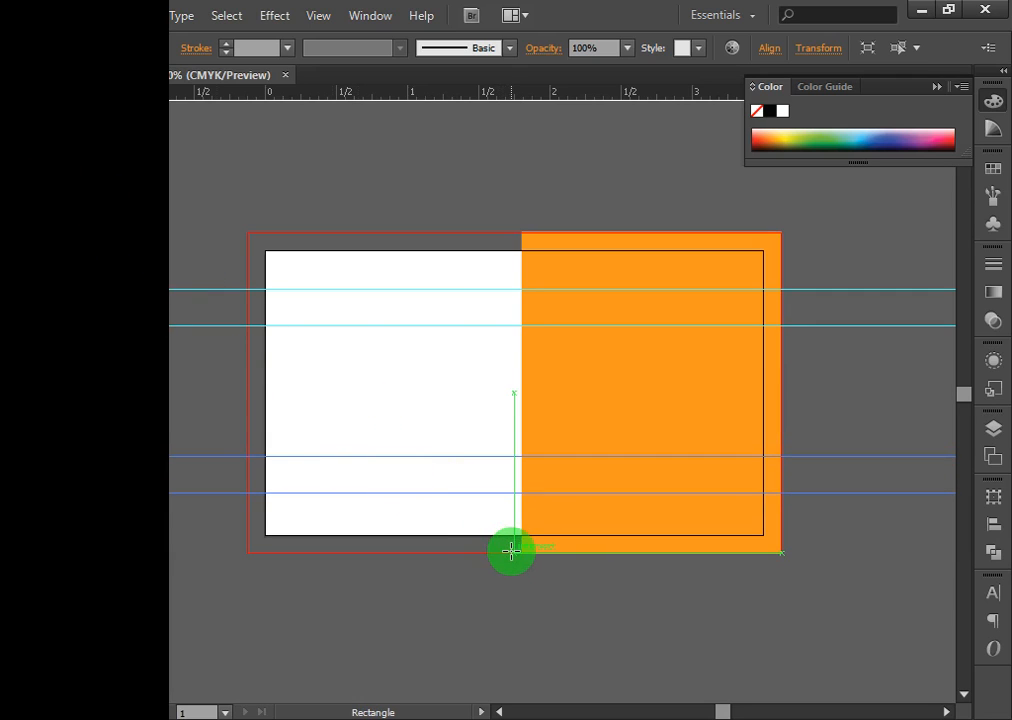
drag(510, 551, 494, 495)
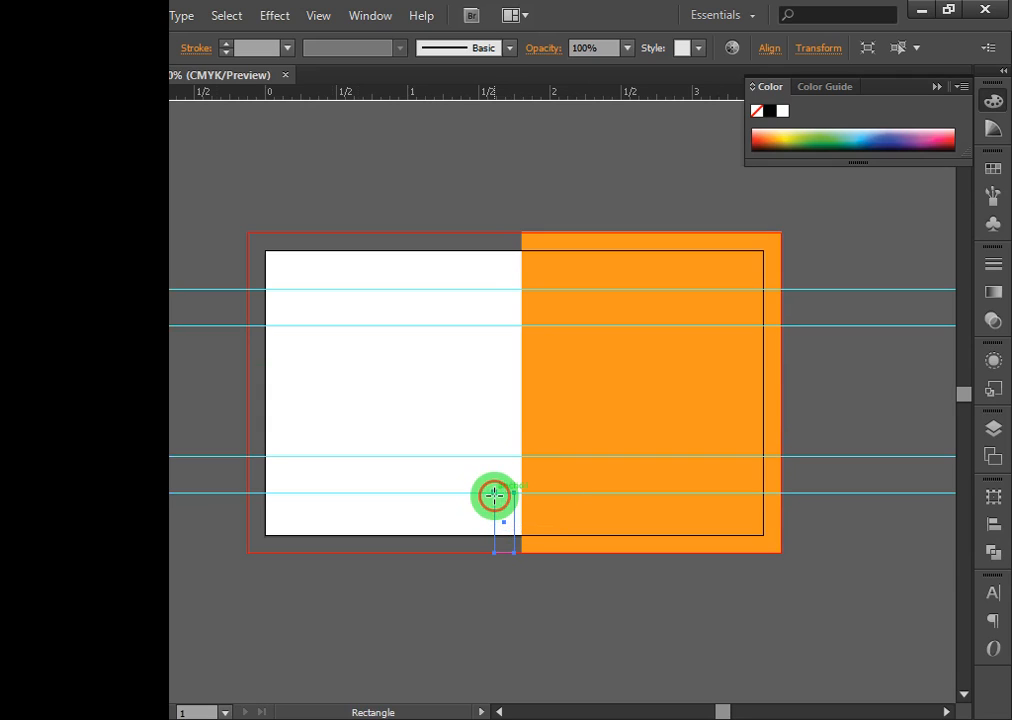
key(ctrl+z)
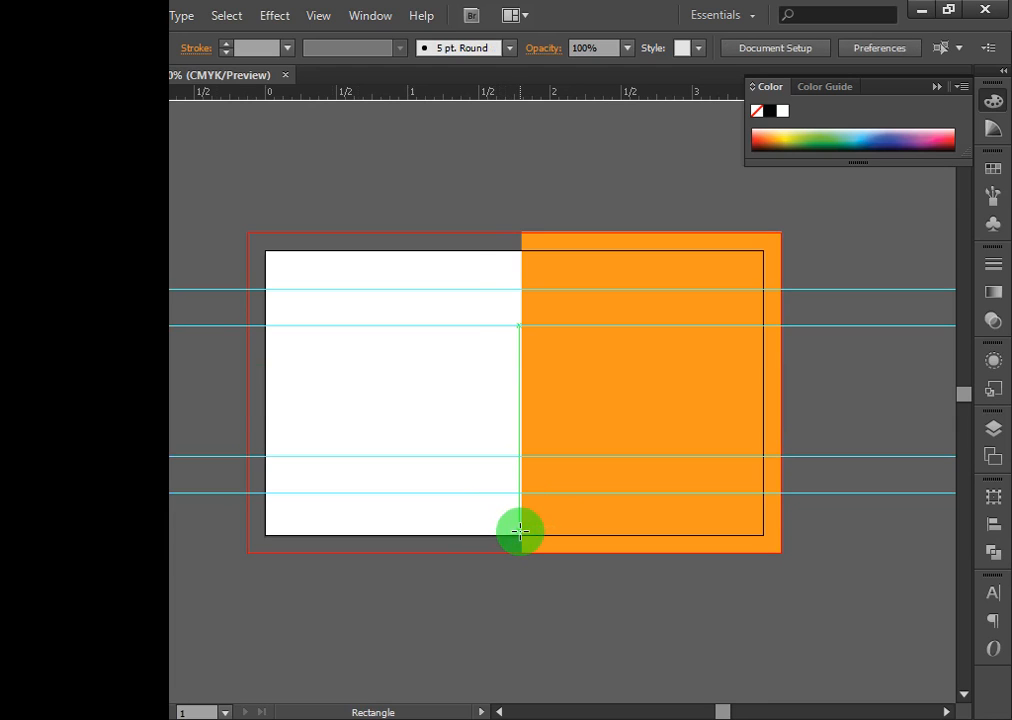
Create a 0.1389 × 0.42 in rectangle and place it between the lowest guide and the bottom bleed edge, beside the orange panel.
click(518, 532)
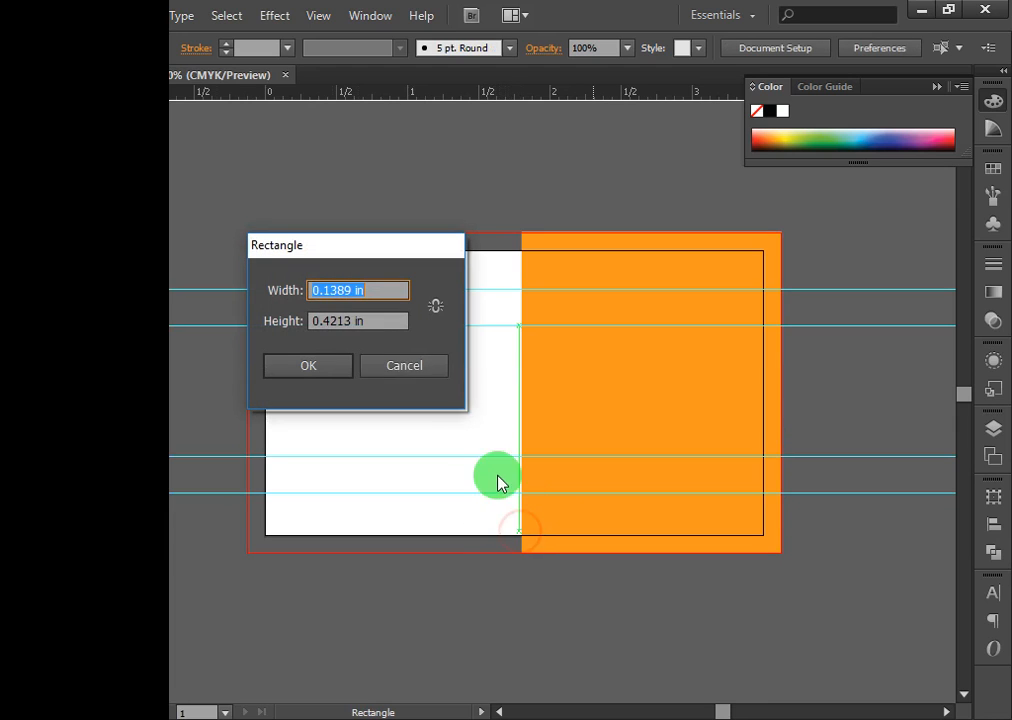
click(334, 320)
drag(350, 321, 351, 321)
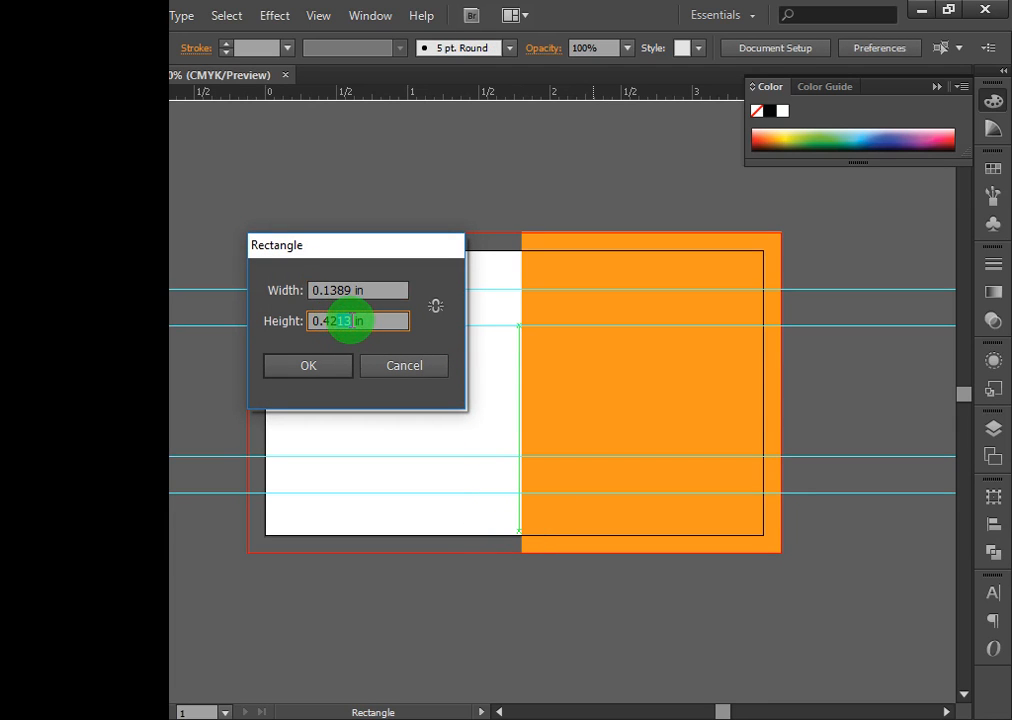
key(BackSpace)
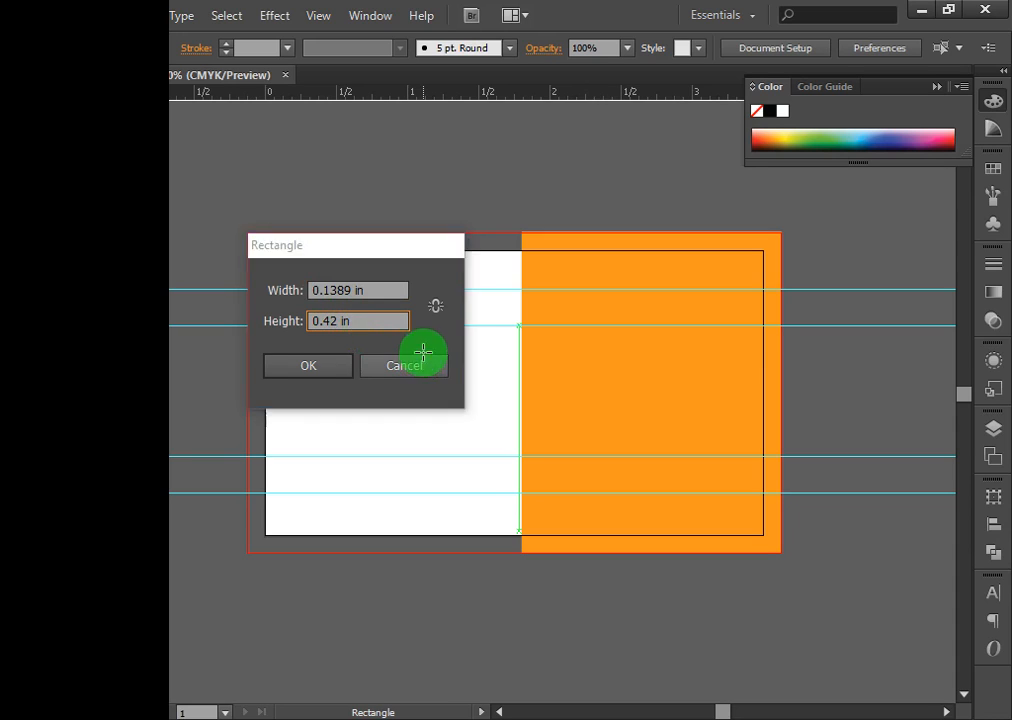
key(Return)
click(16, 102)
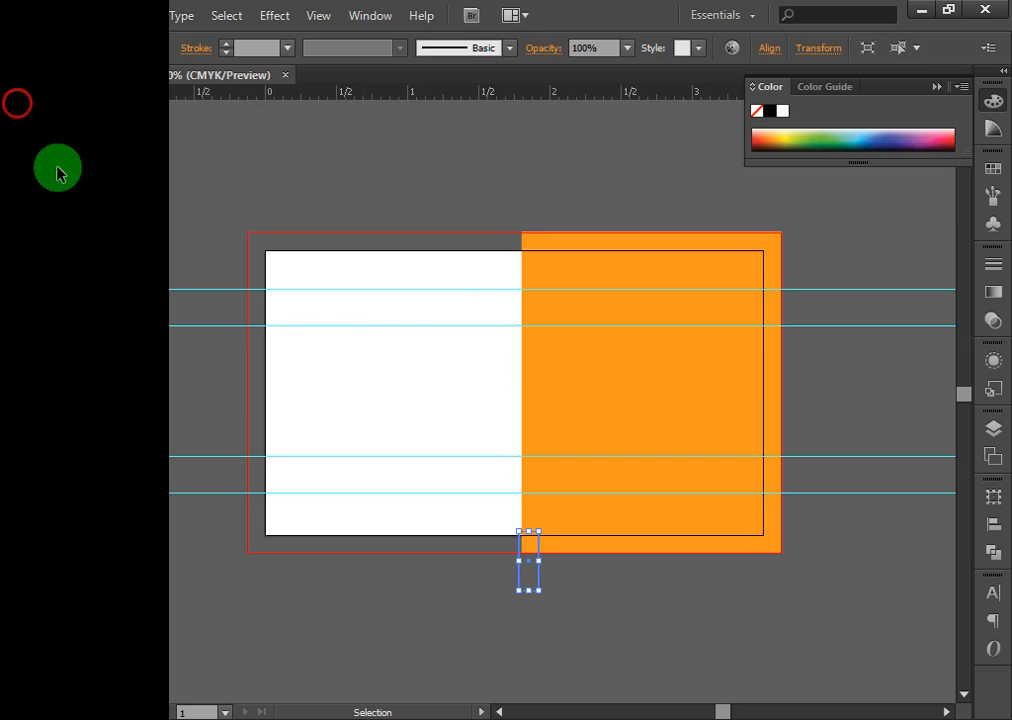
drag(520, 580, 498, 542)
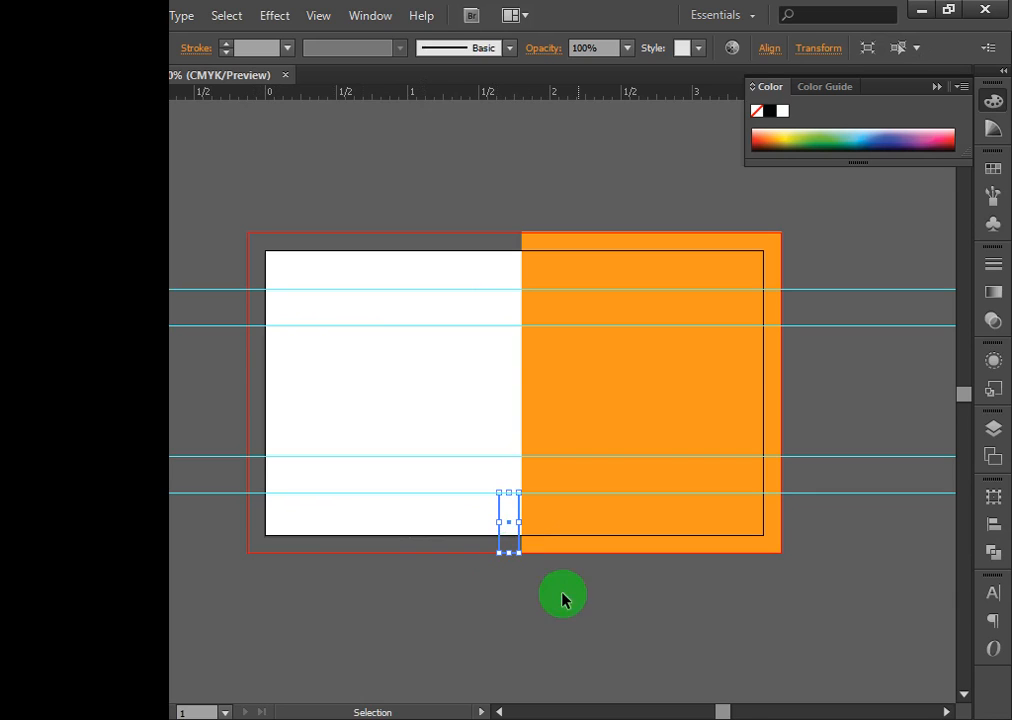
click(620, 610)
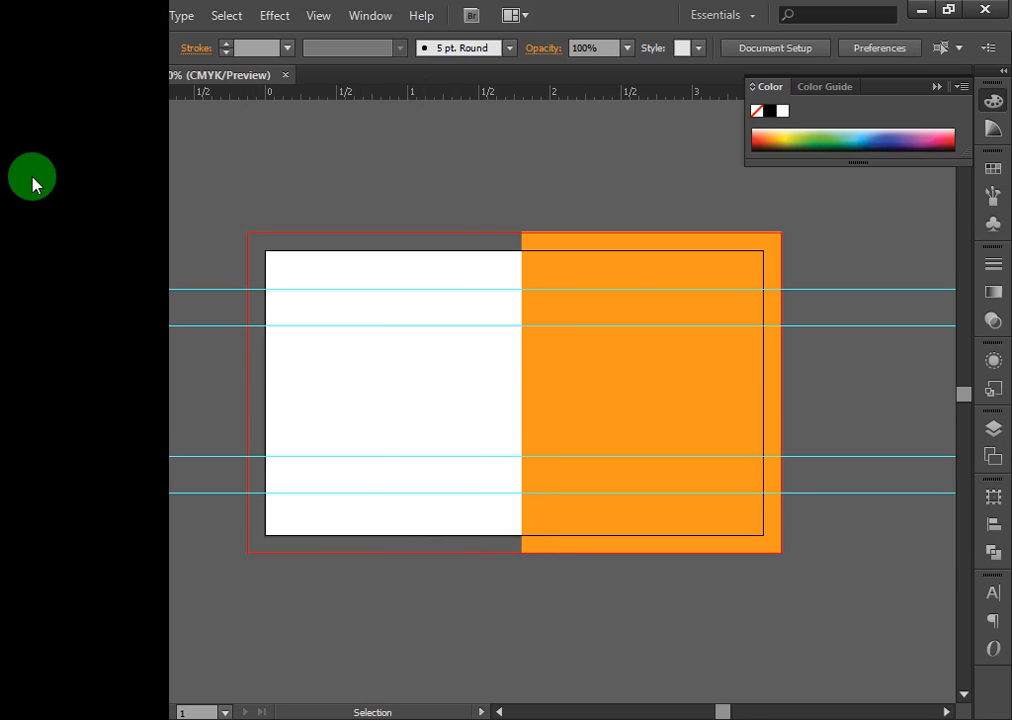
click(50, 174)
key(v)
click(29, 172)
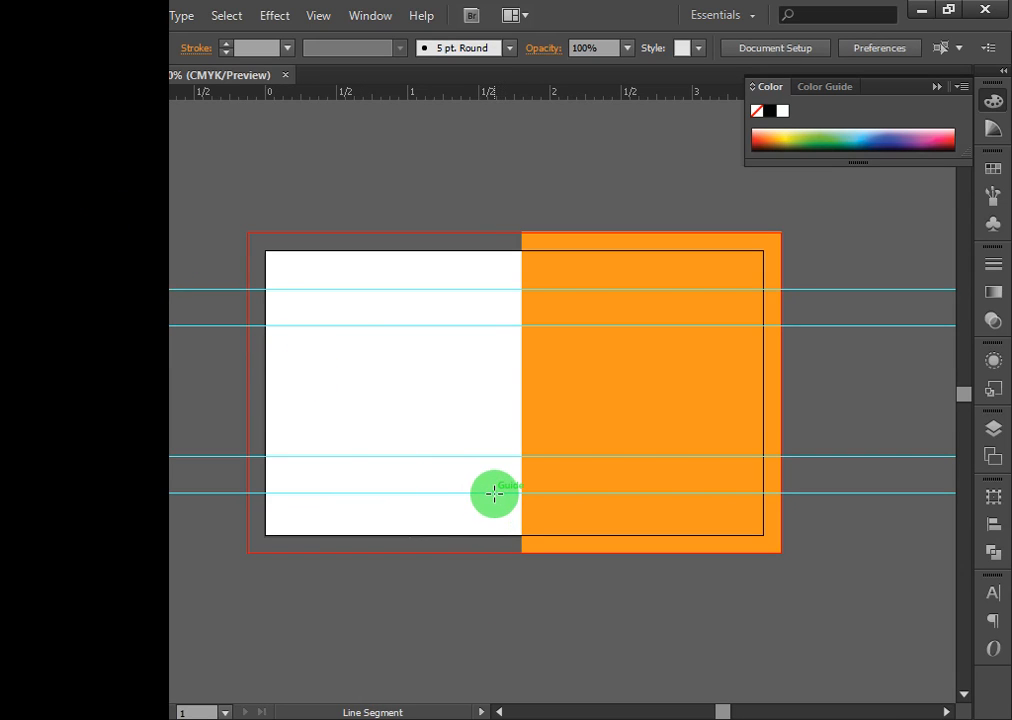
drag(494, 493, 503, 553)
key(ctrl+z)
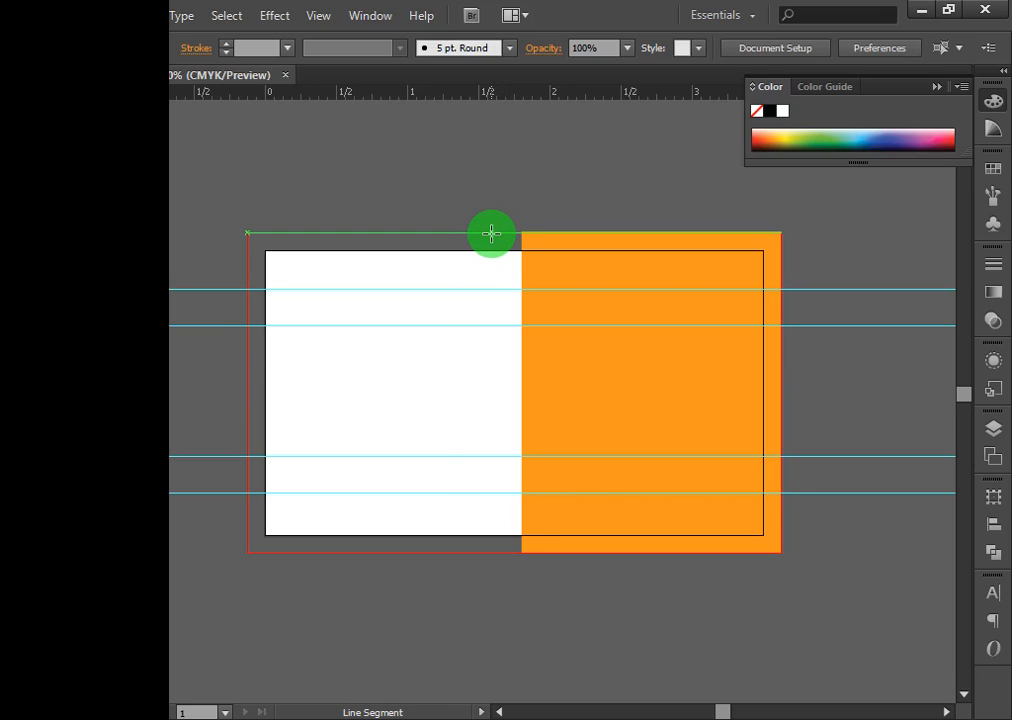
Draw a vertical line from the upper bleed edge down to the topmost guide and undo it.
drag(491, 233, 490, 289)
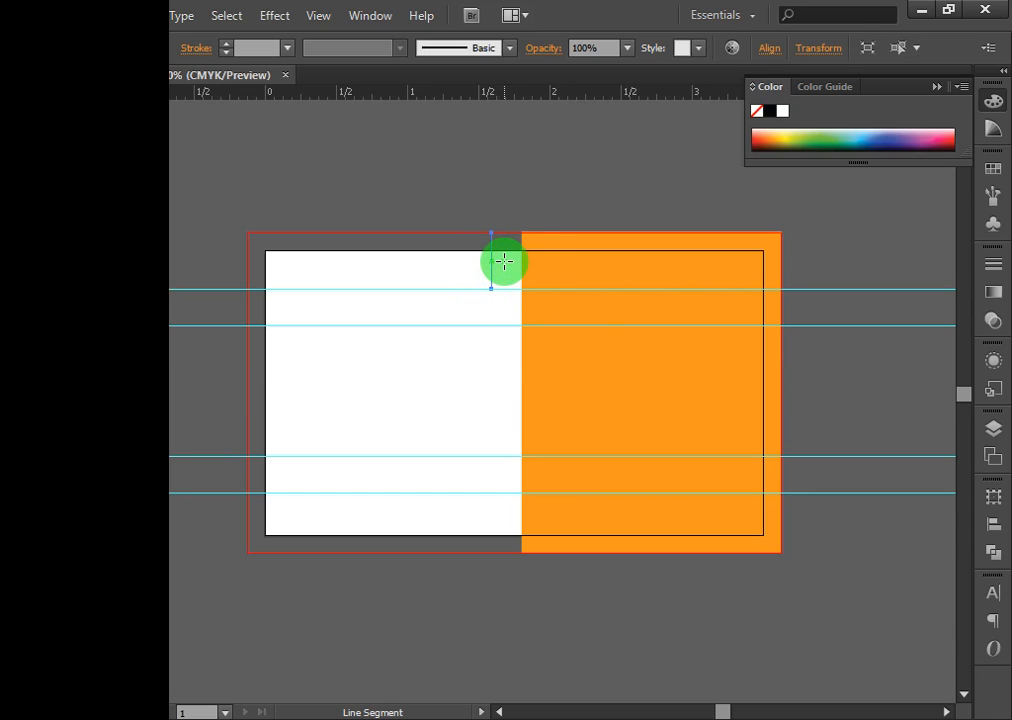
key(ctrl+z)
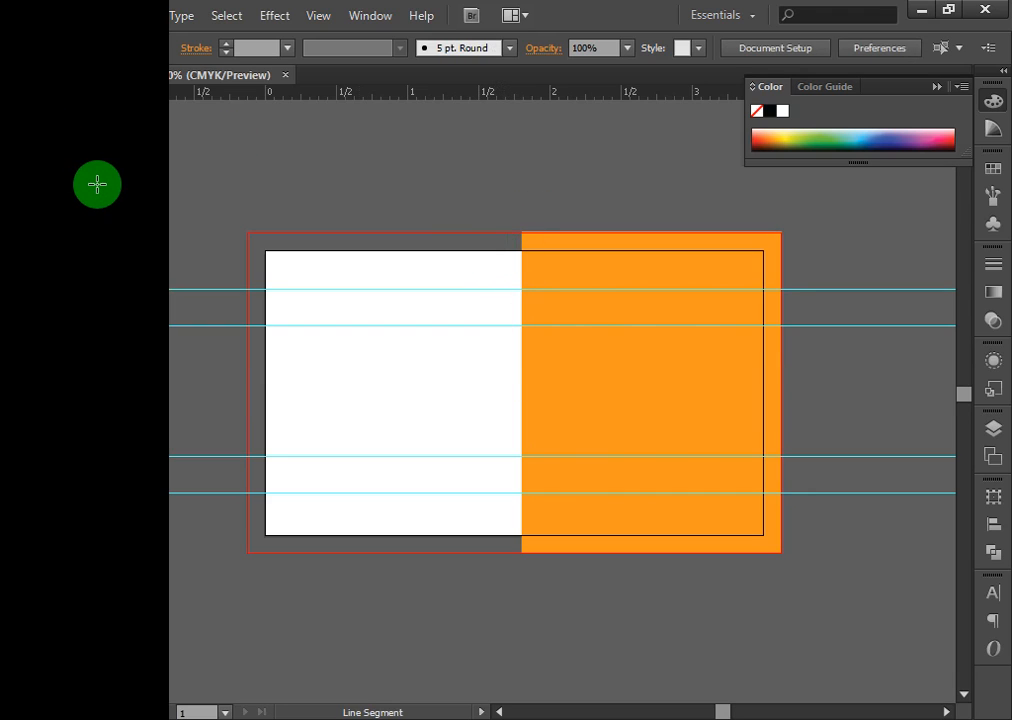
key(v)
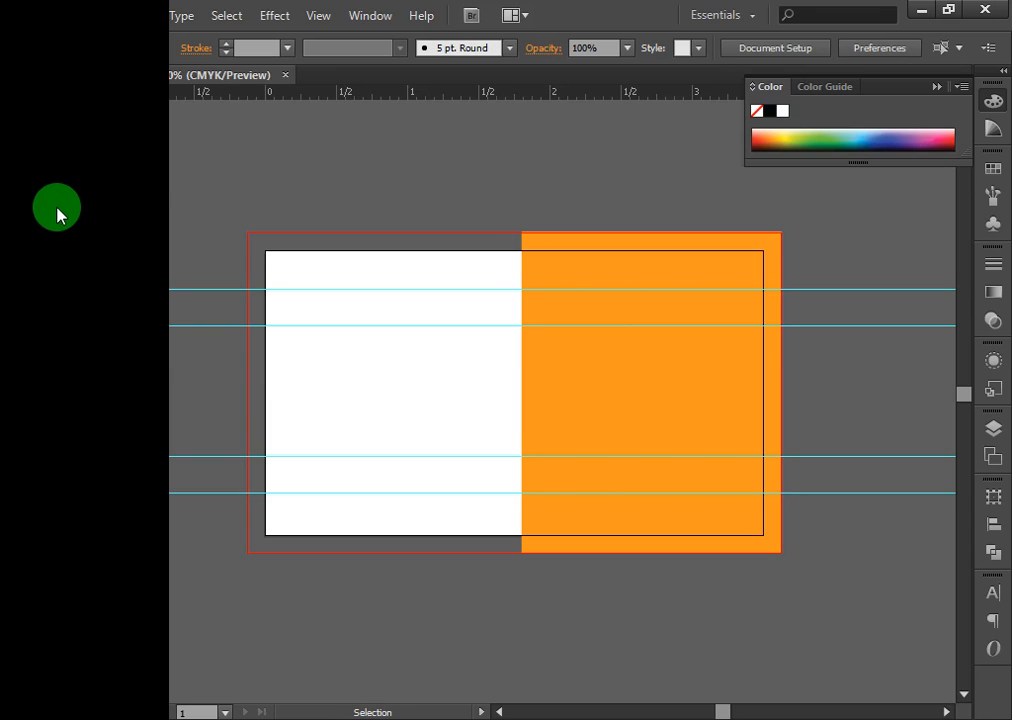
Look through the drawing, type and transform tool groups for a measuring tool.
click(57, 206)
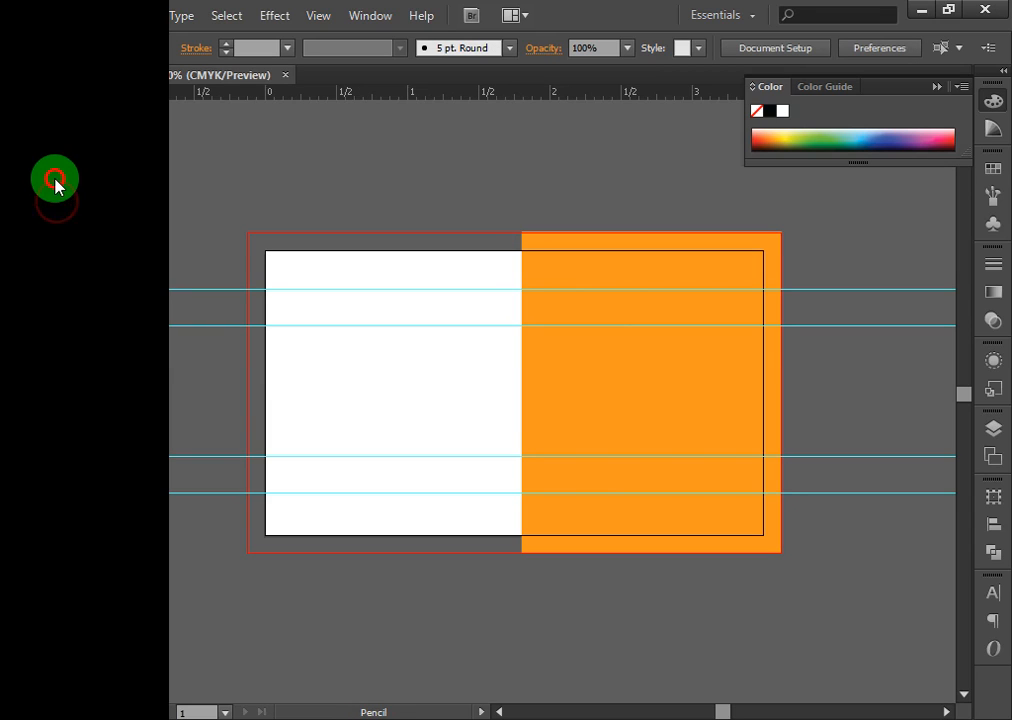
click(50, 172)
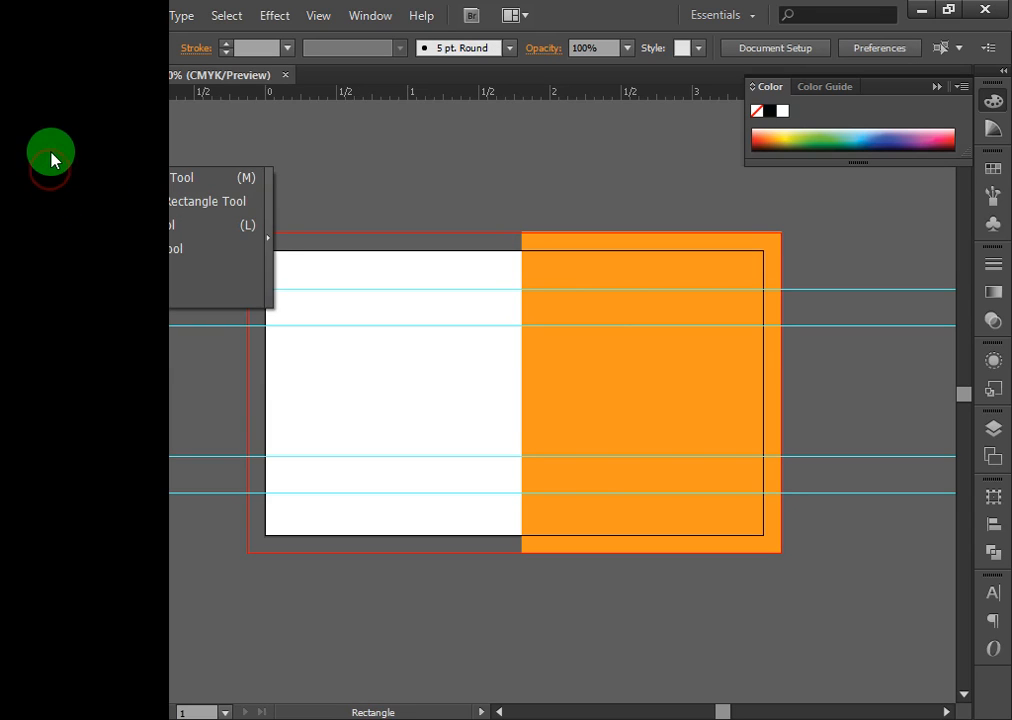
click(52, 158)
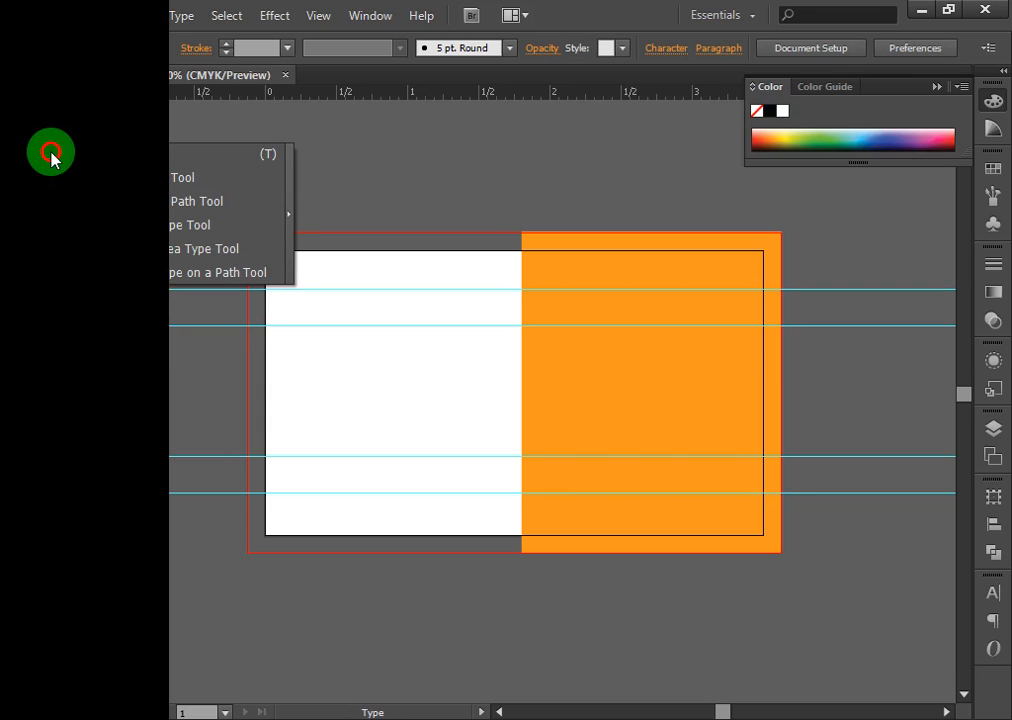
click(57, 255)
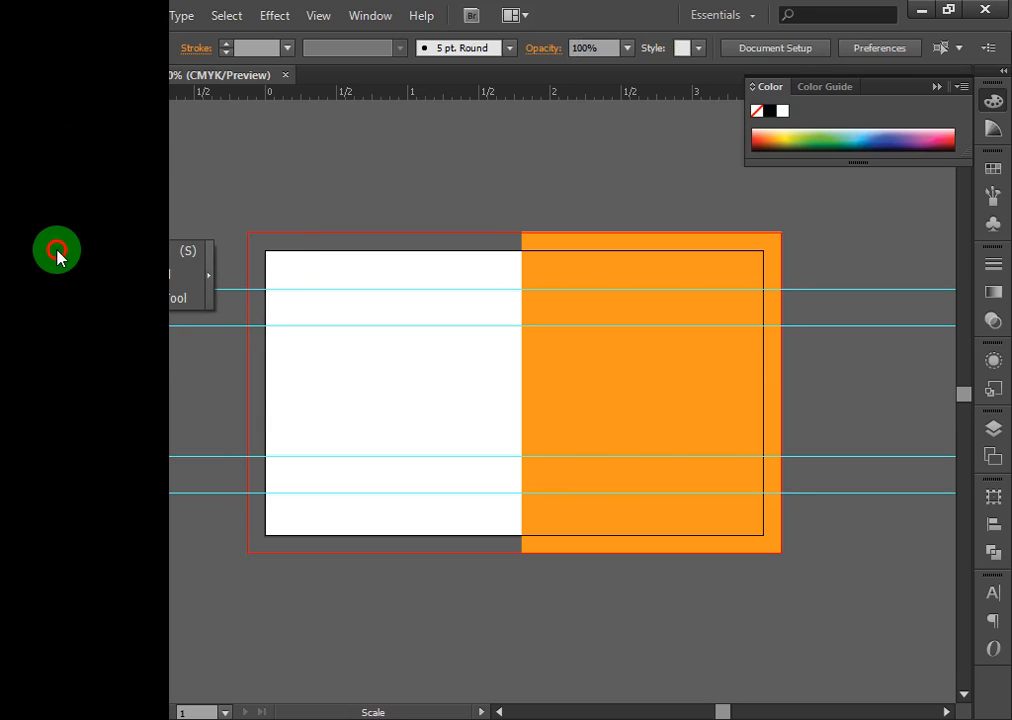
click(29, 256)
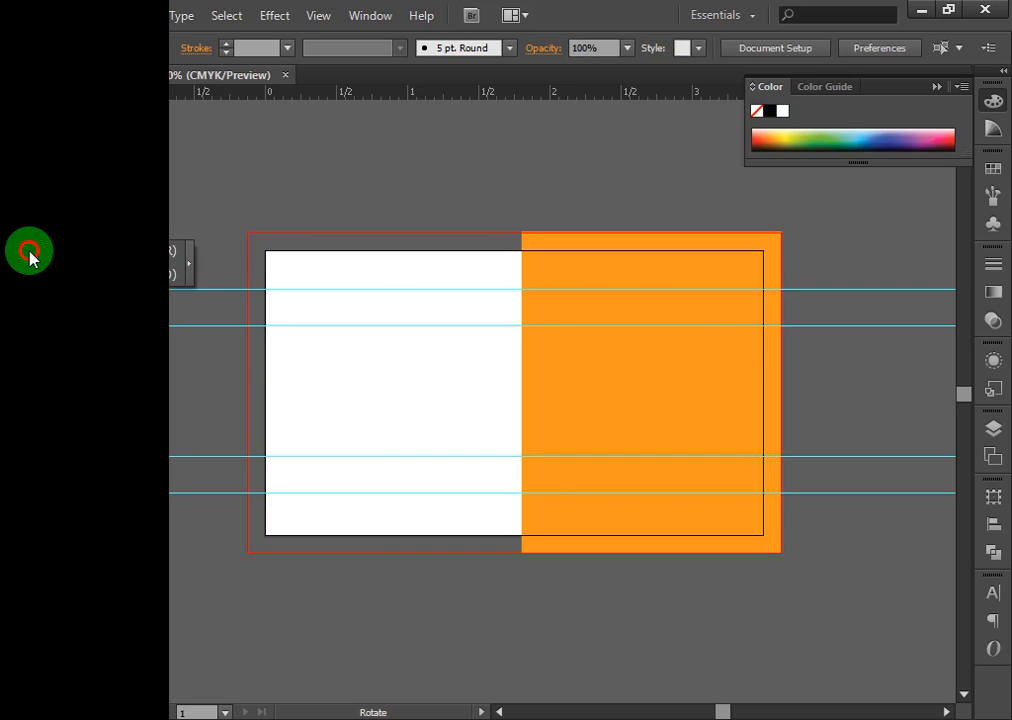
click(49, 270)
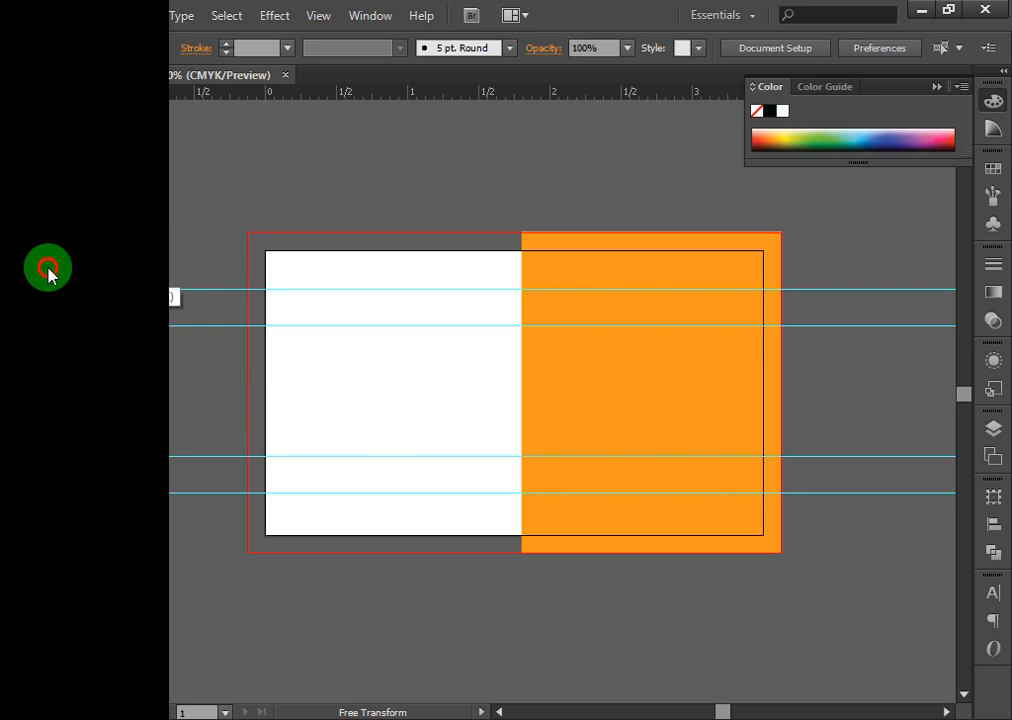
click(23, 272)
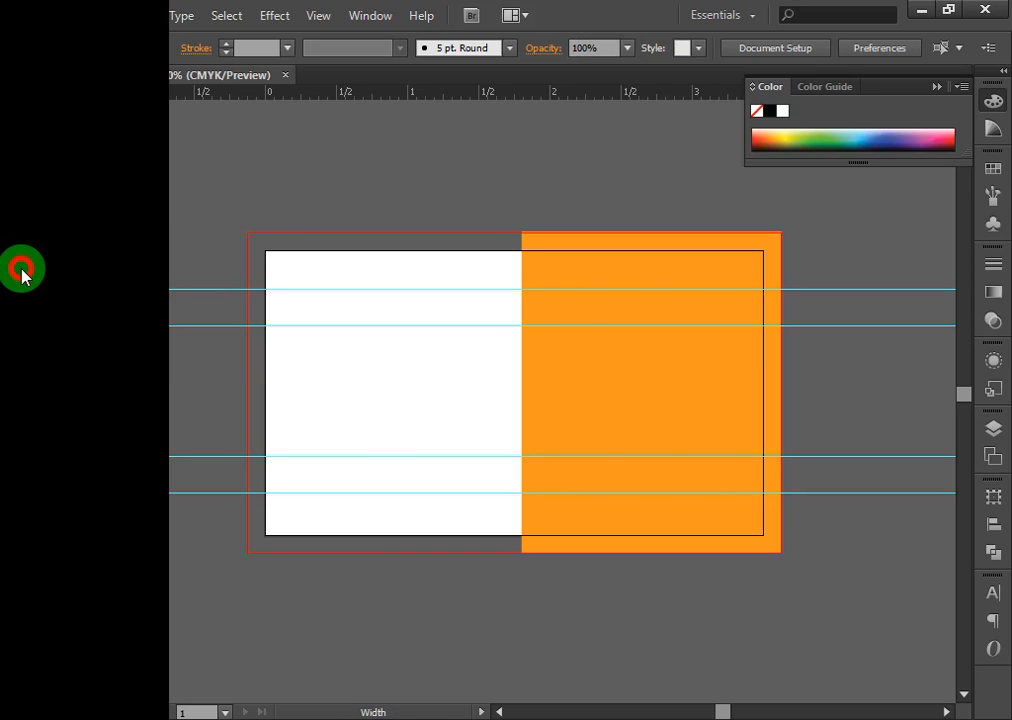
click(52, 352)
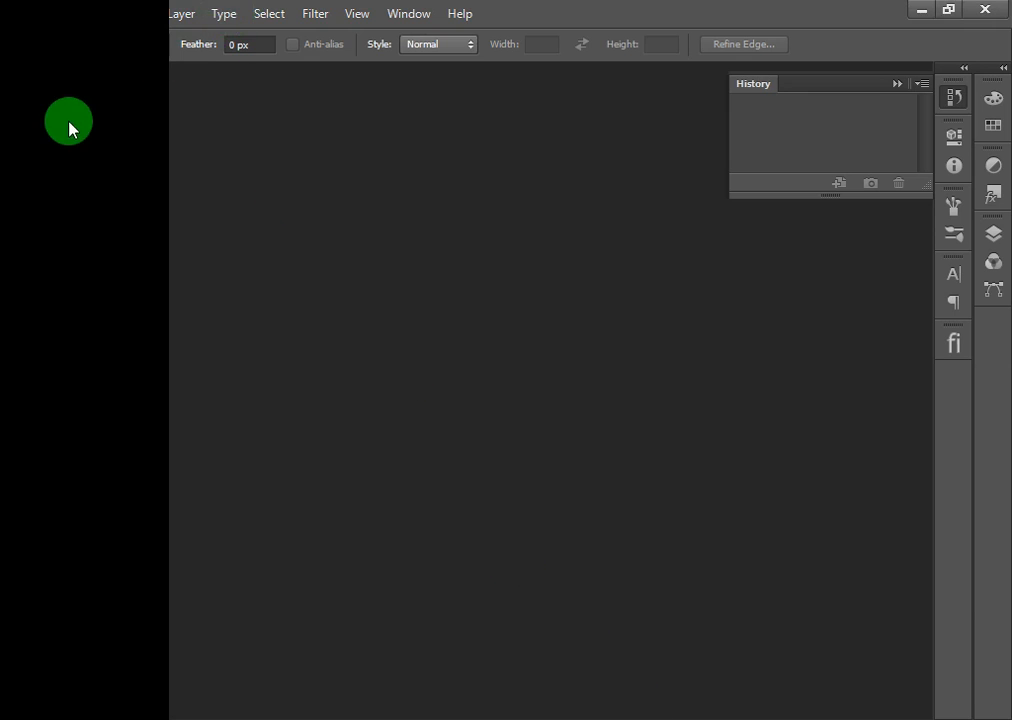
Switch to Photoshop and look through its tool groups for the equivalent measuring tool.
click(18, 177)
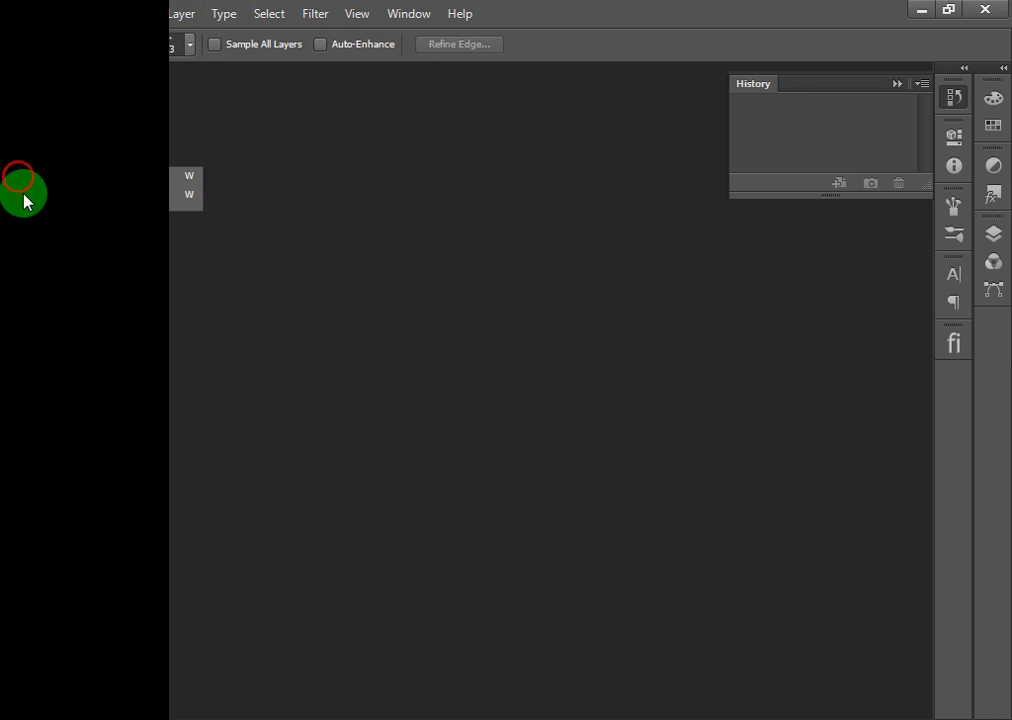
click(24, 203)
click(24, 206)
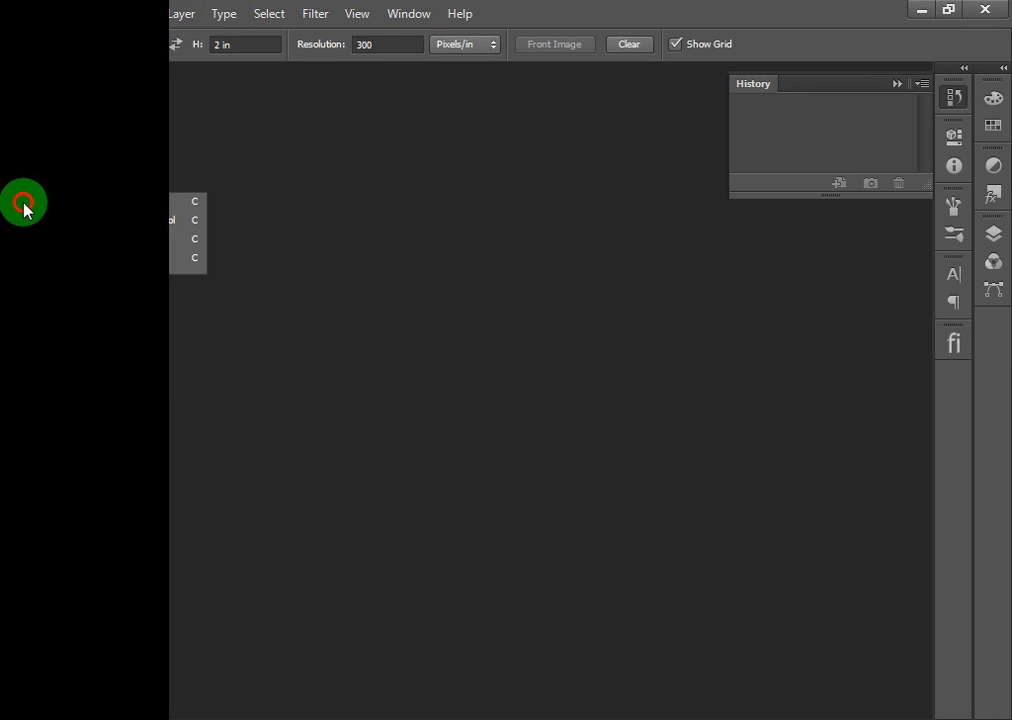
click(23, 233)
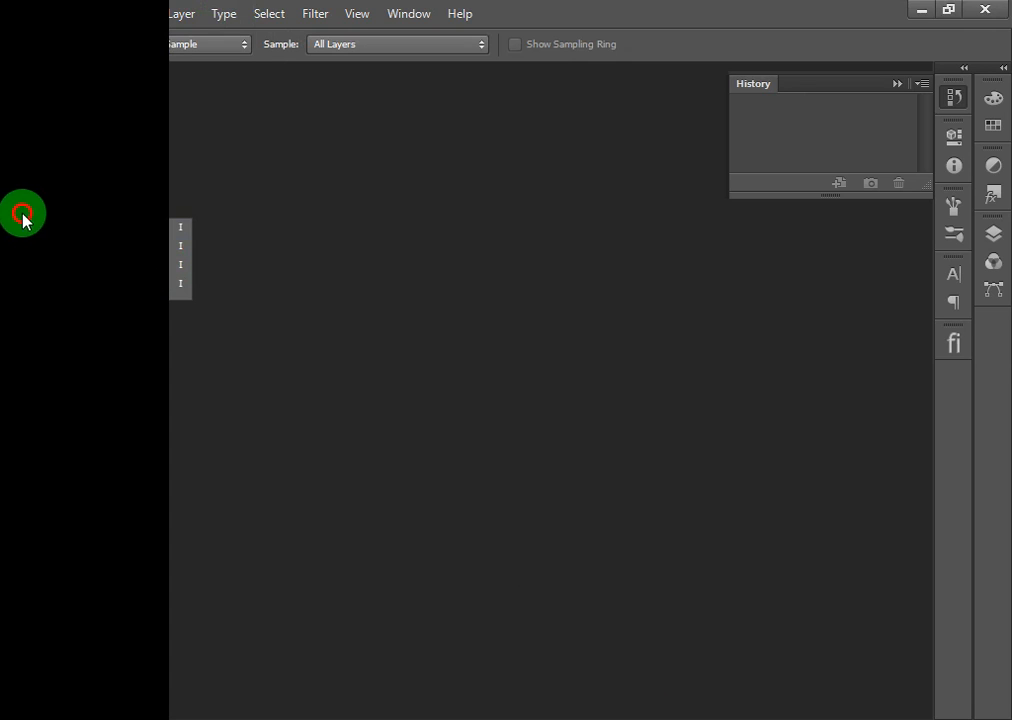
click(16, 223)
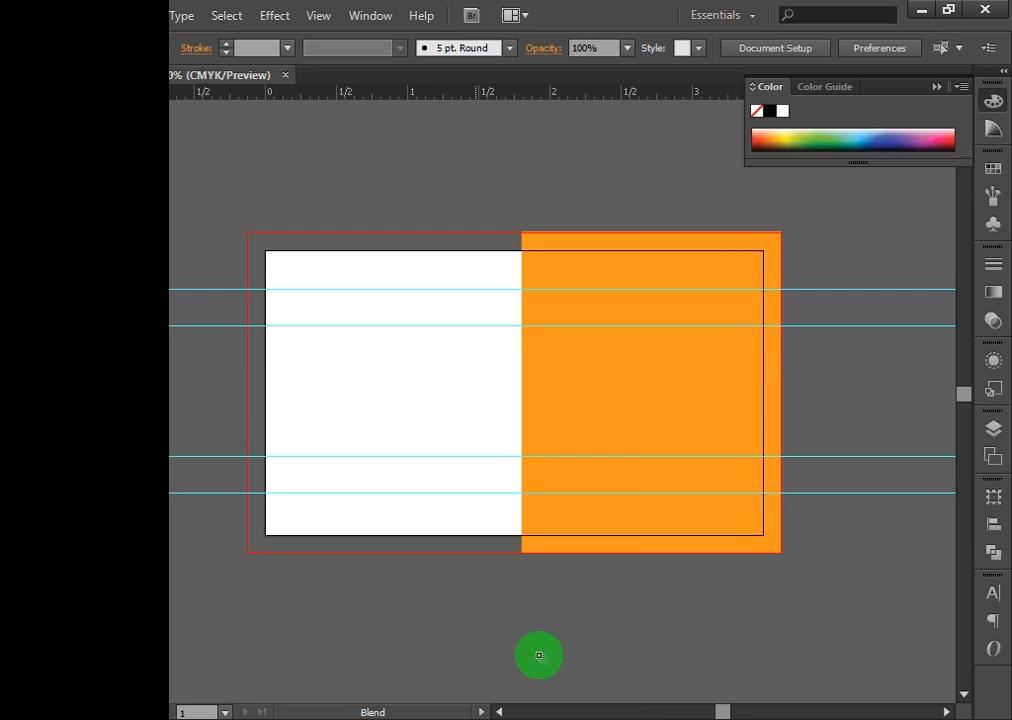
Back in Illustrator, use the Measure tool to measure straight down from the upper bleed edge toward the topmost guide.
click(27, 341)
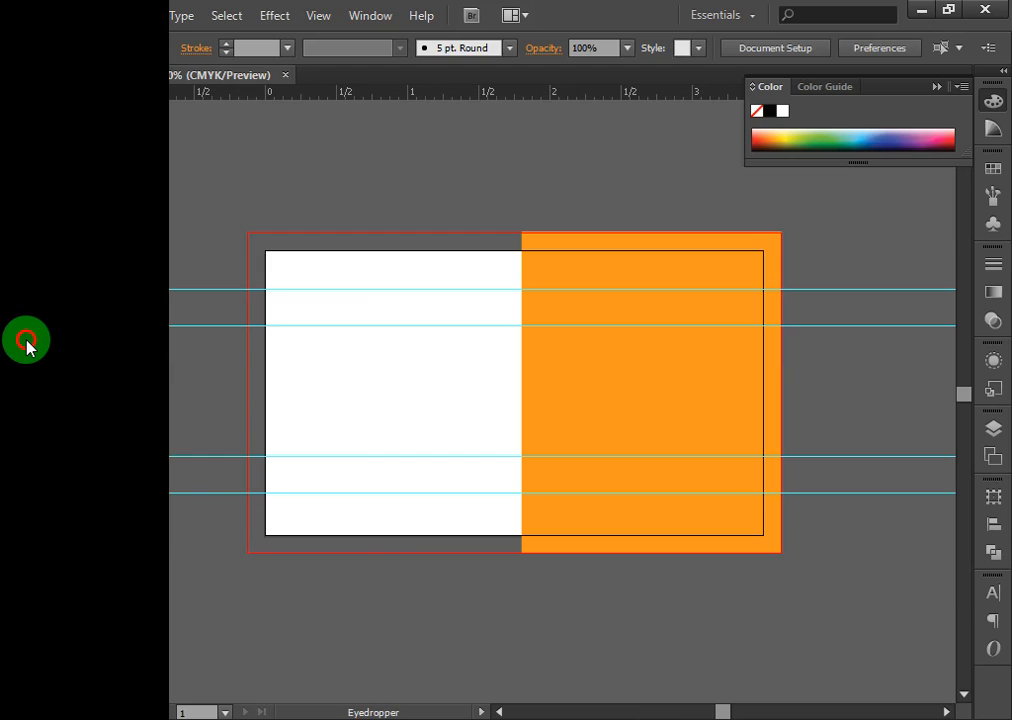
click(145, 381)
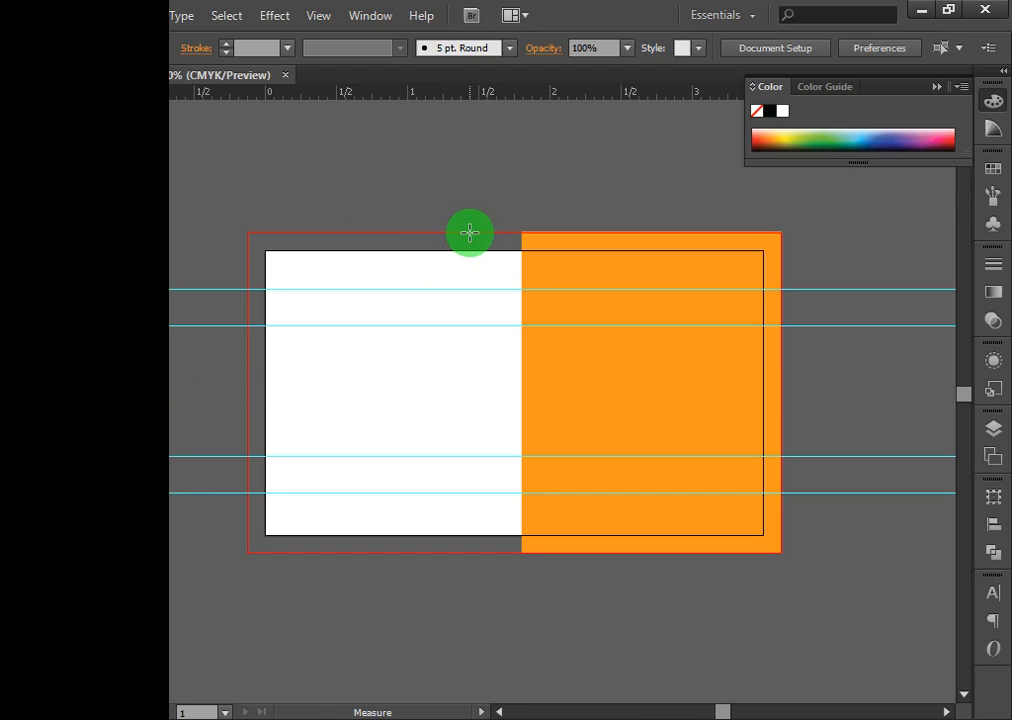
drag(470, 233, 475, 277)
drag(475, 277, 477, 277)
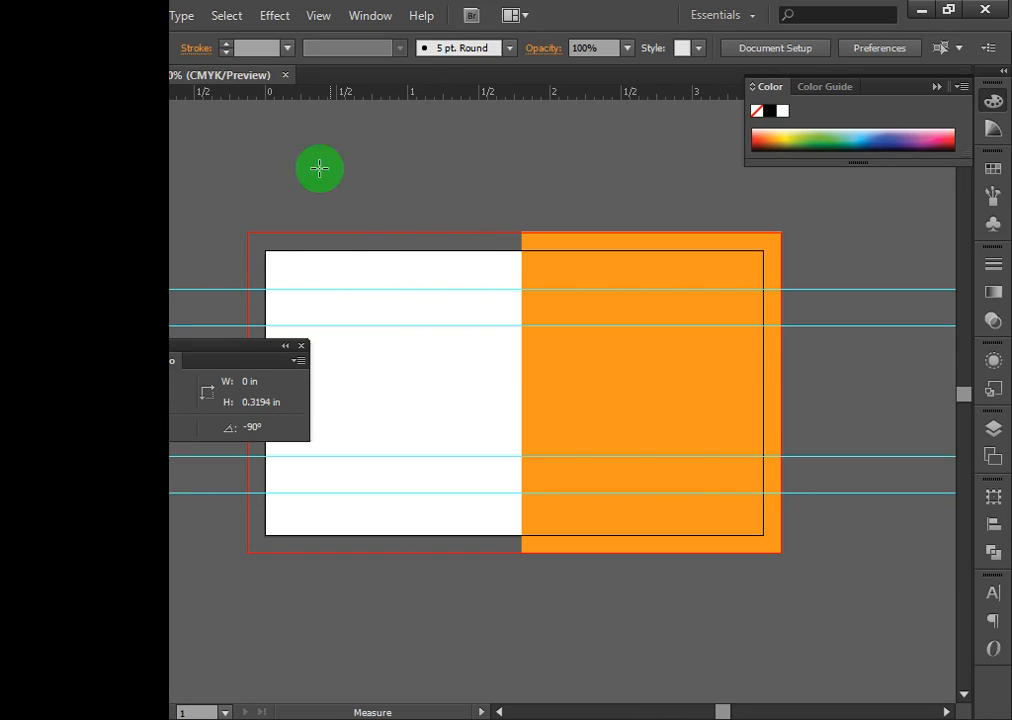
Move the topmost horizontal guide very slightly downward to fine-tune its position.
key(v)
drag(421, 97, 421, 289)
click(421, 289)
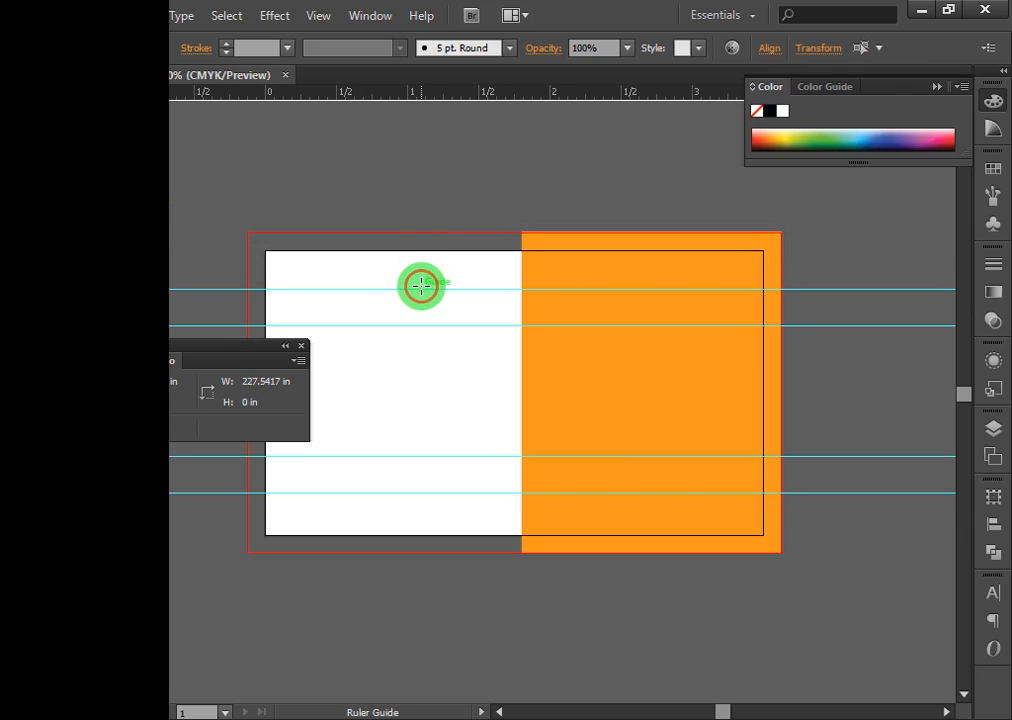
click(424, 284)
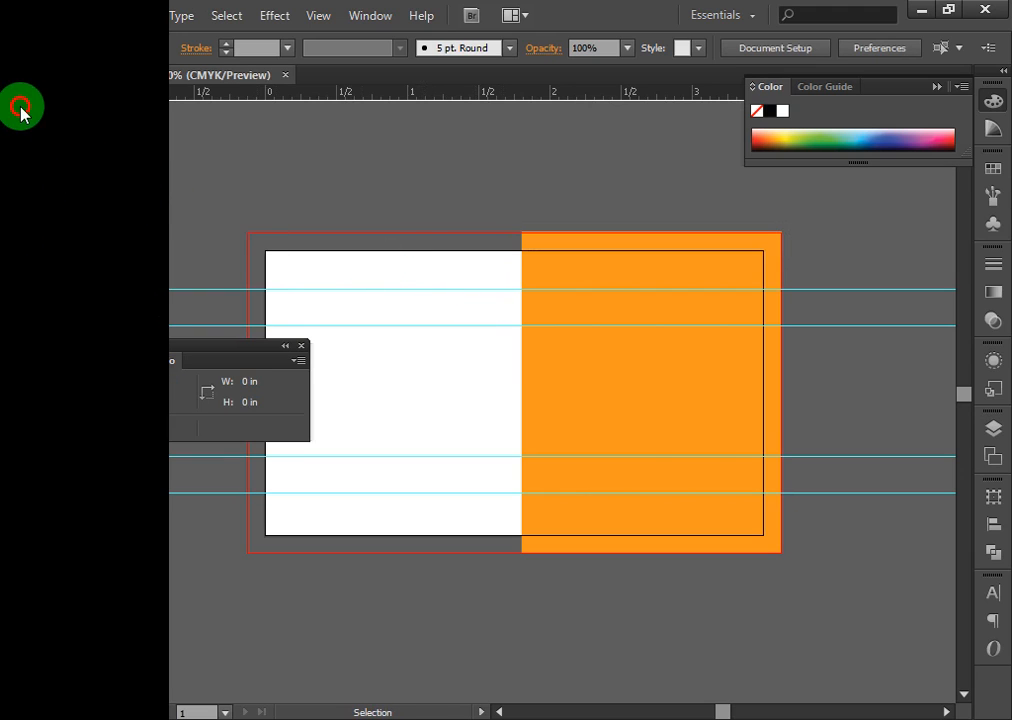
key(z)
click(123, 274)
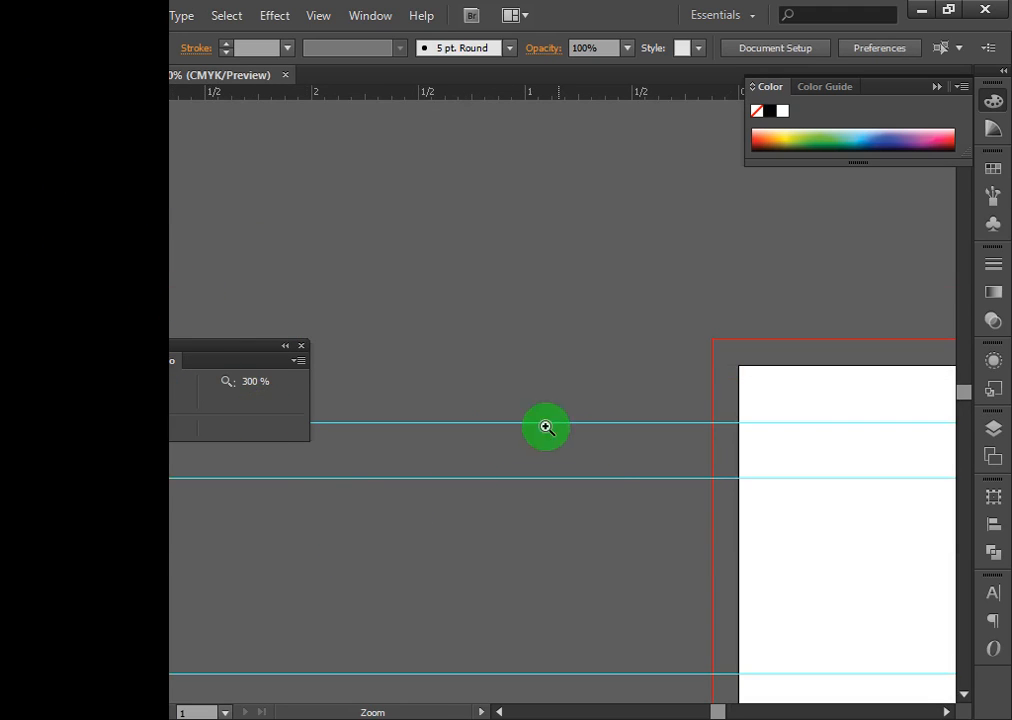
click(298, 349)
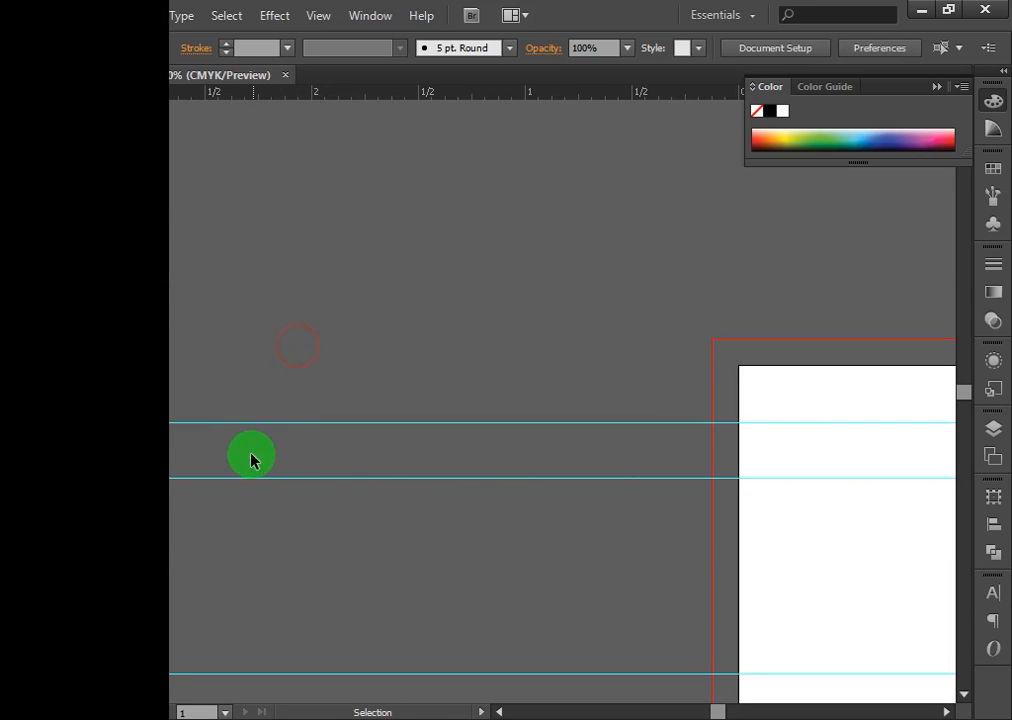
click(178, 468)
click(180, 469)
click(168, 241)
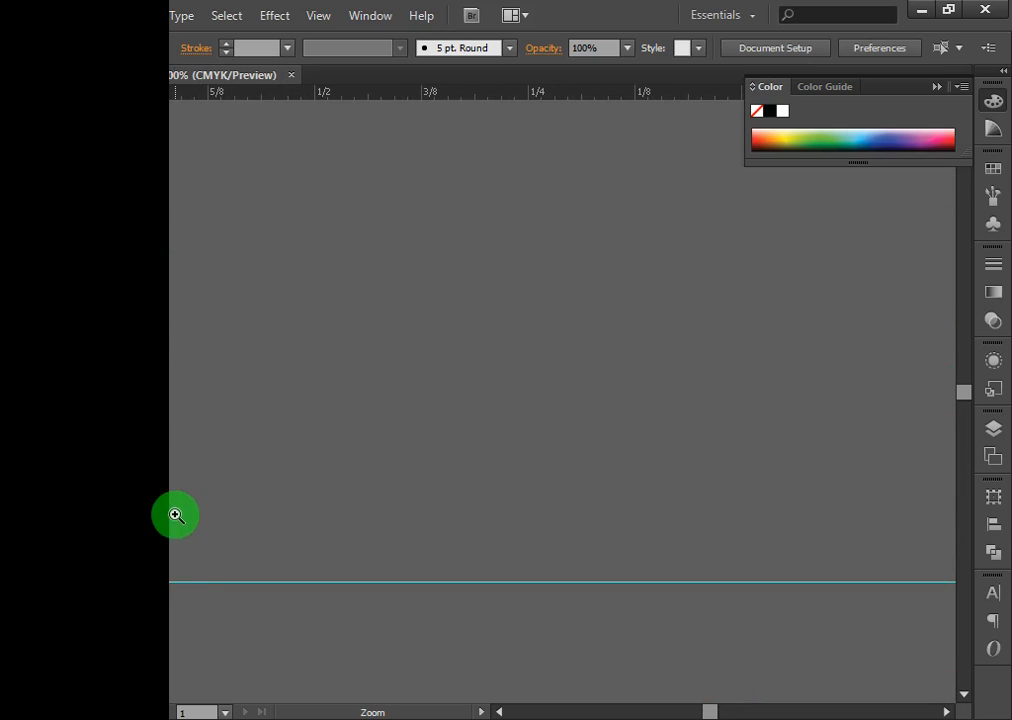
click(190, 566)
click(208, 477)
click(232, 388)
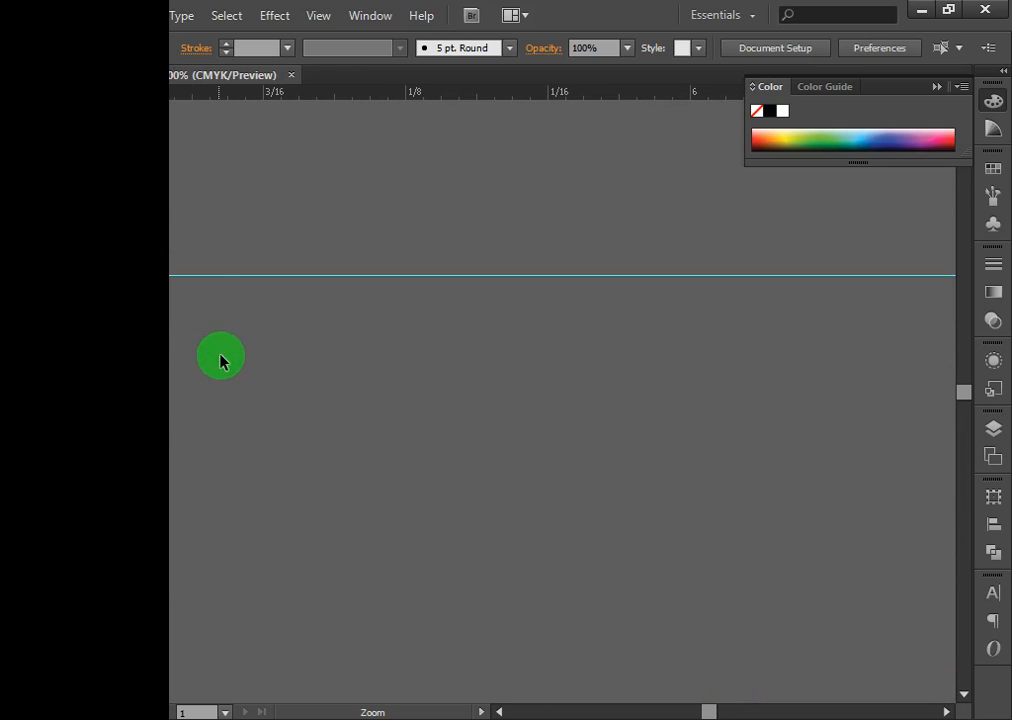
drag(193, 276, 199, 287)
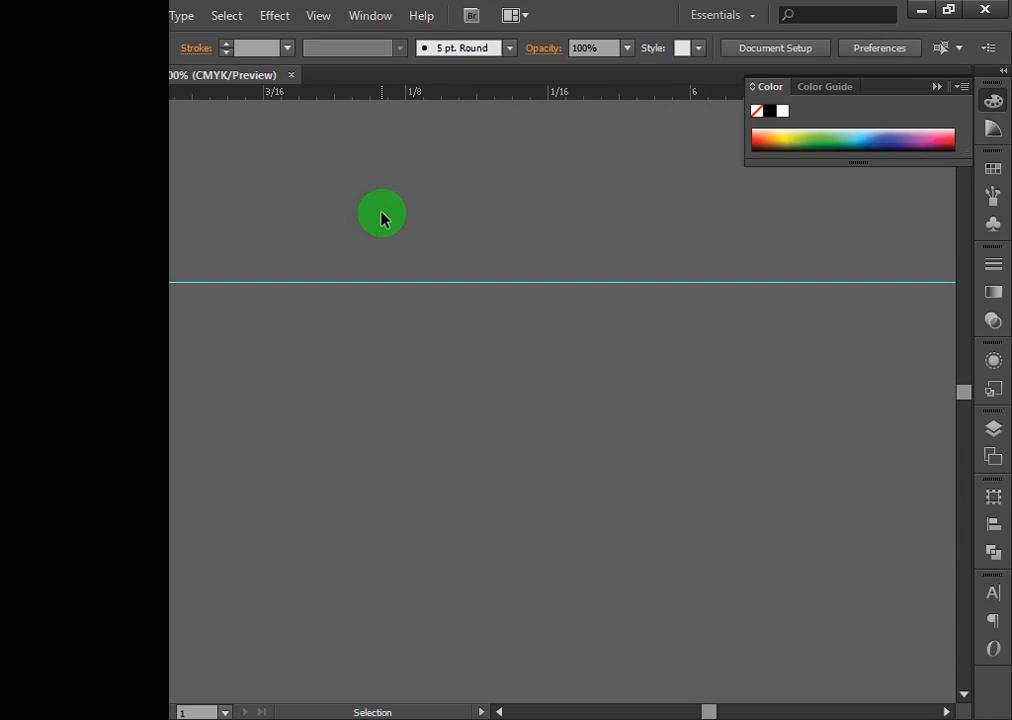
Delete all four horizontal guides and undo the deletion.
key(ctrl+minus)
key(ctrl+0)
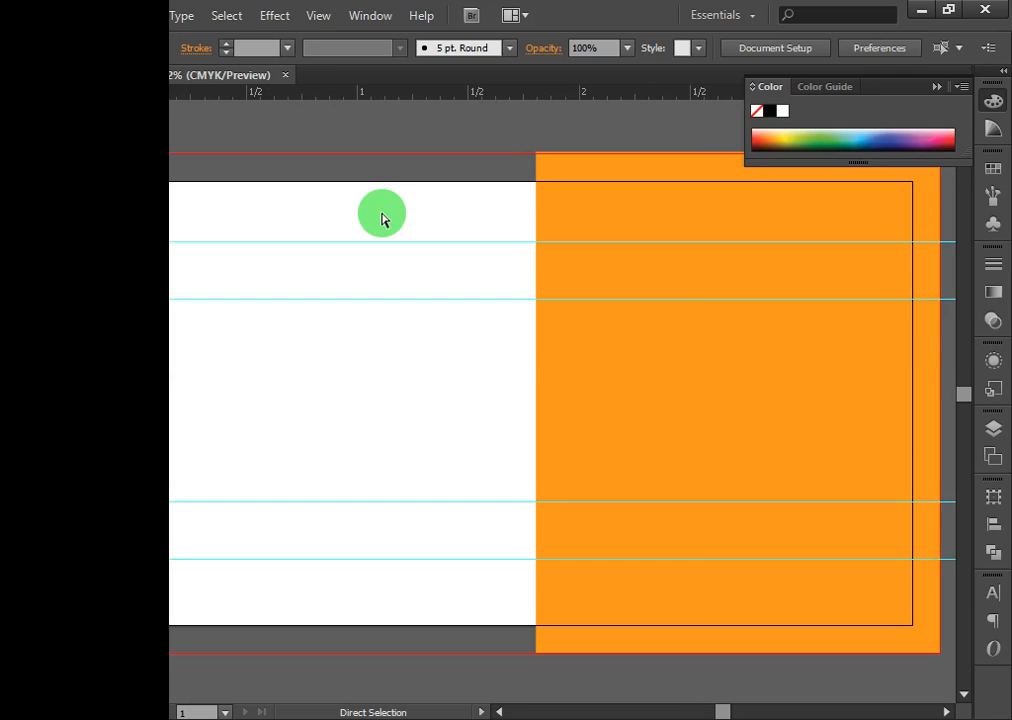
click(373, 173)
drag(245, 146, 419, 644)
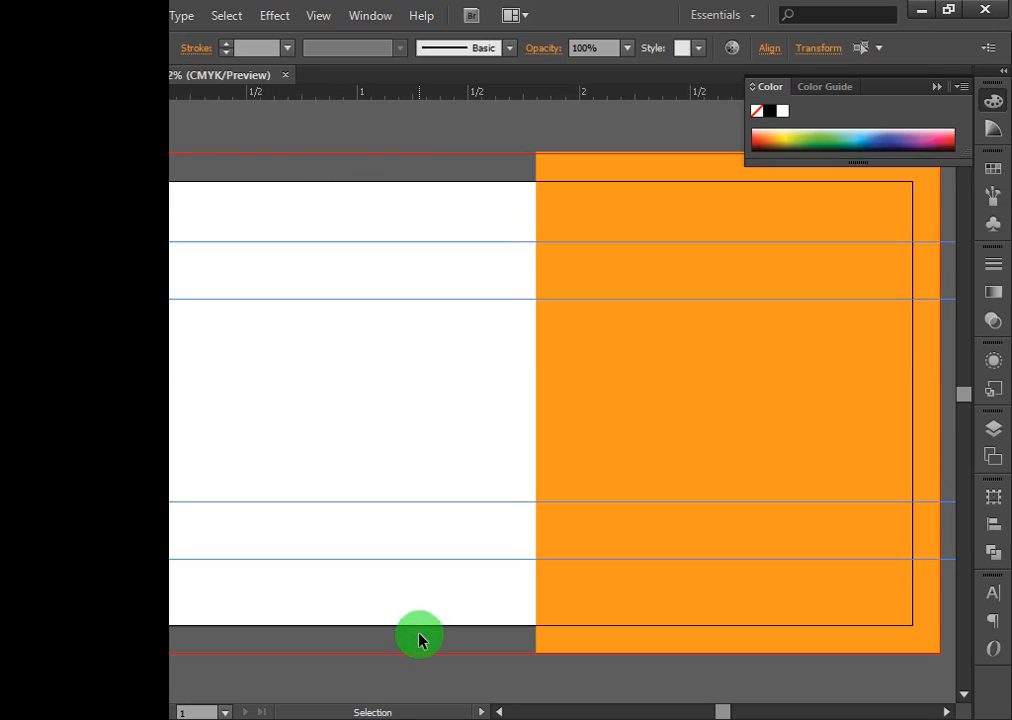
key(Delete)
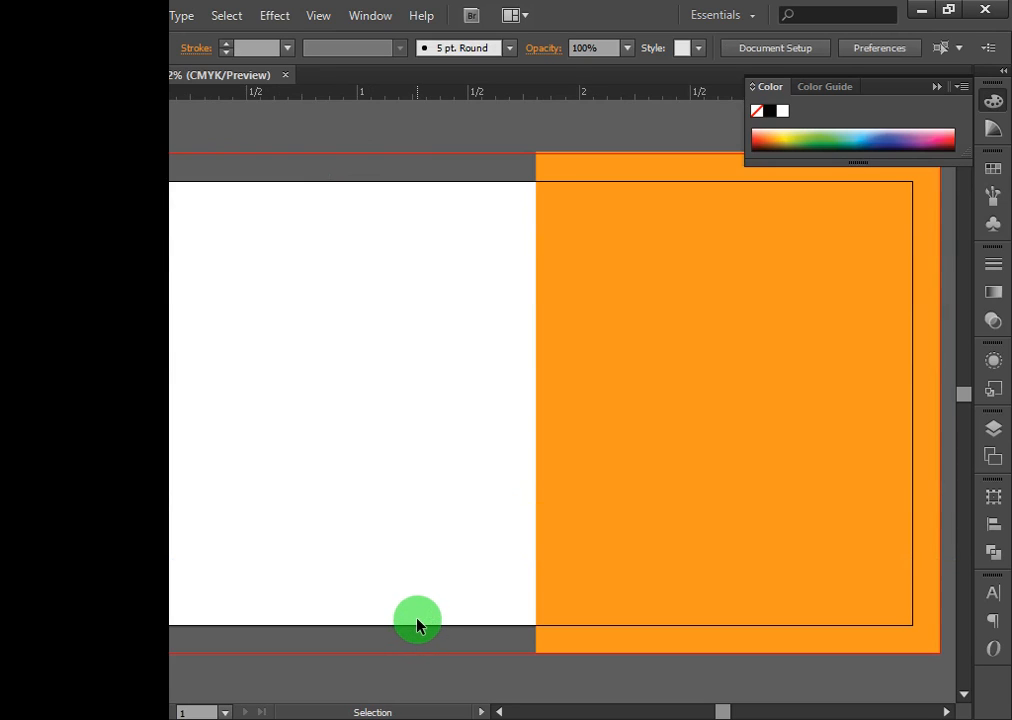
key(a)
key(ctrl+z)
key(v)
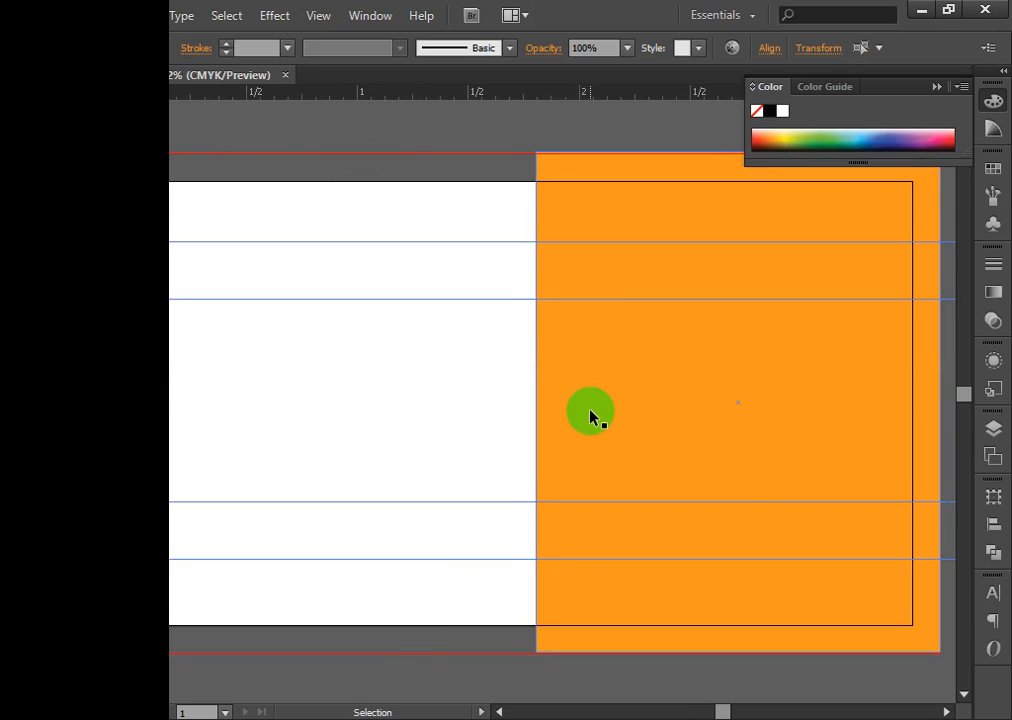
Select the orange rectangle together with the four horizontal guides and split it along them with Pathfinder Divide.
click(461, 390)
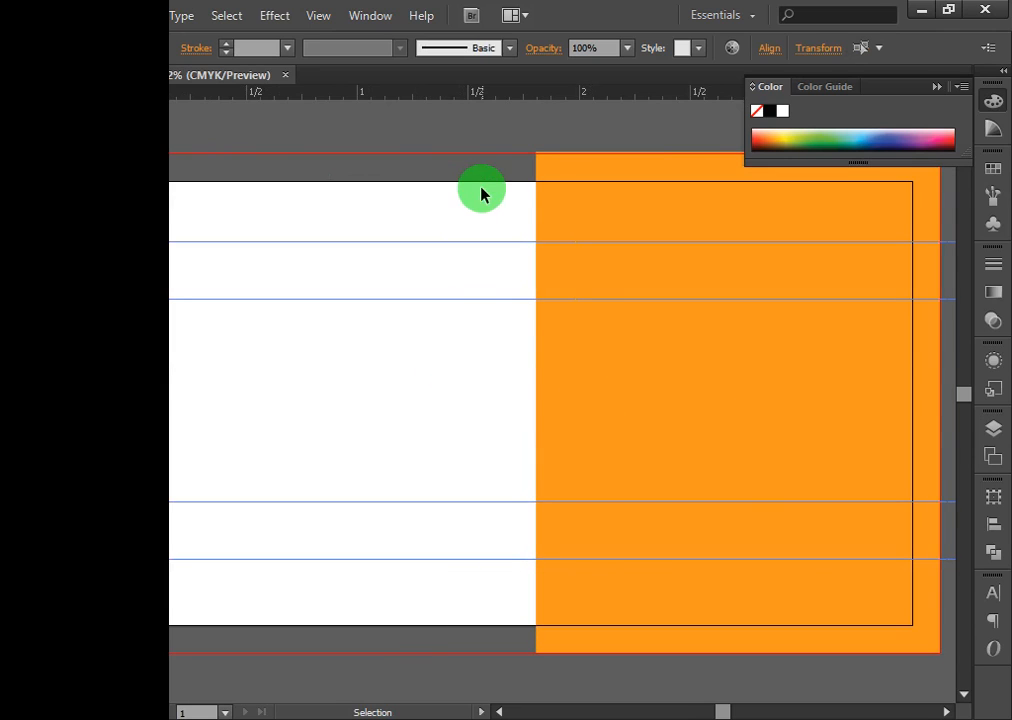
drag(481, 188, 852, 622)
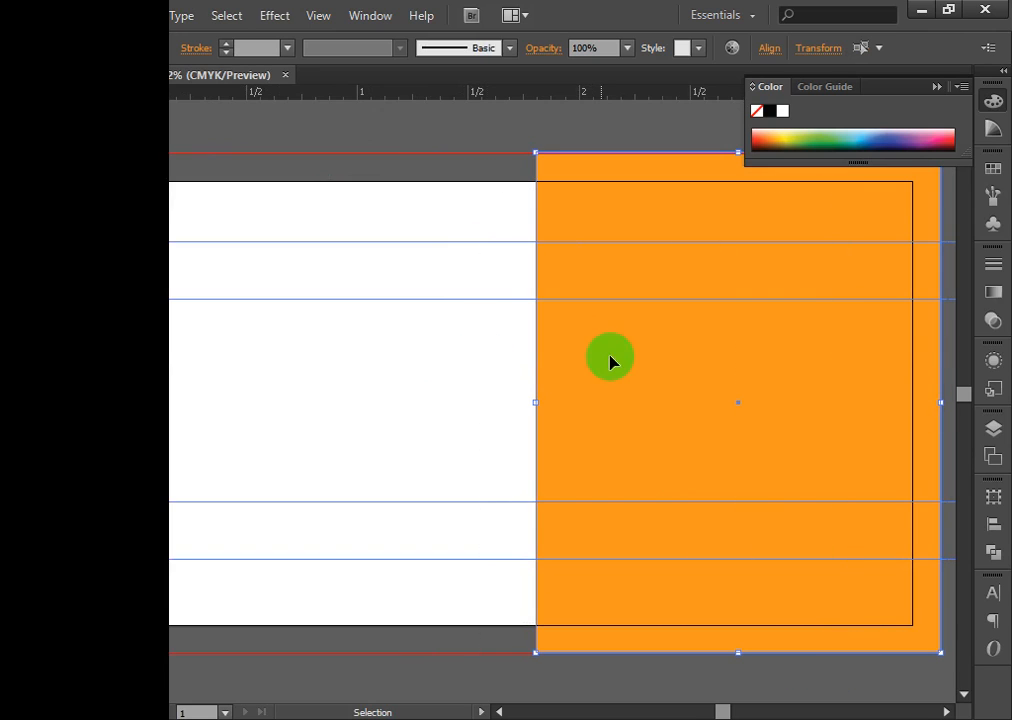
click(441, 206)
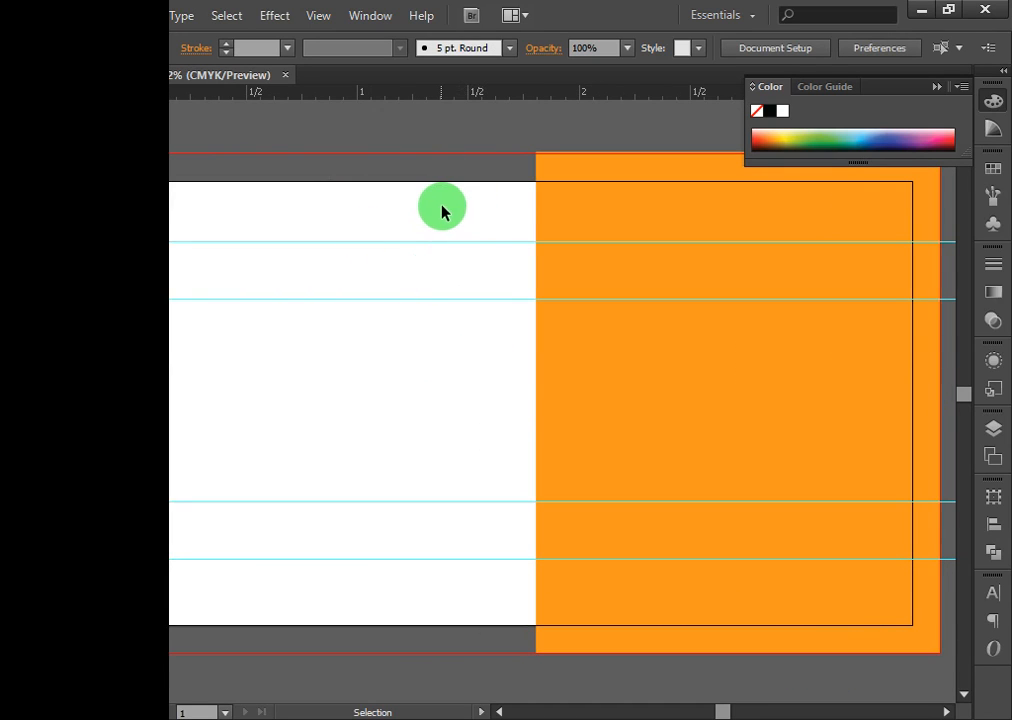
drag(441, 208, 829, 610)
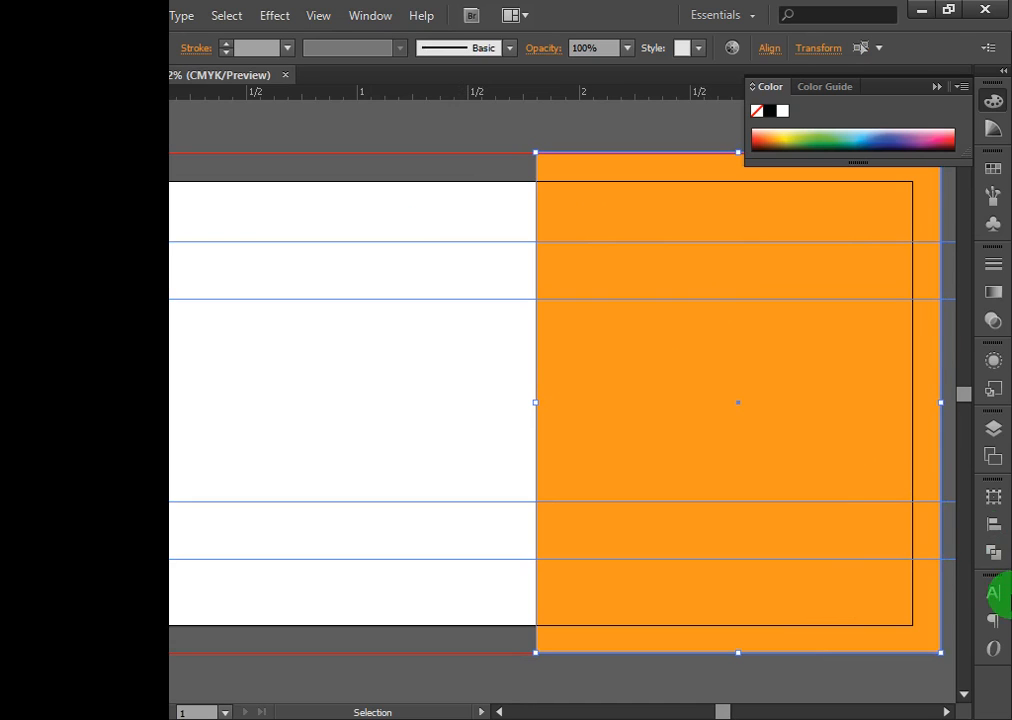
click(993, 553)
click(767, 577)
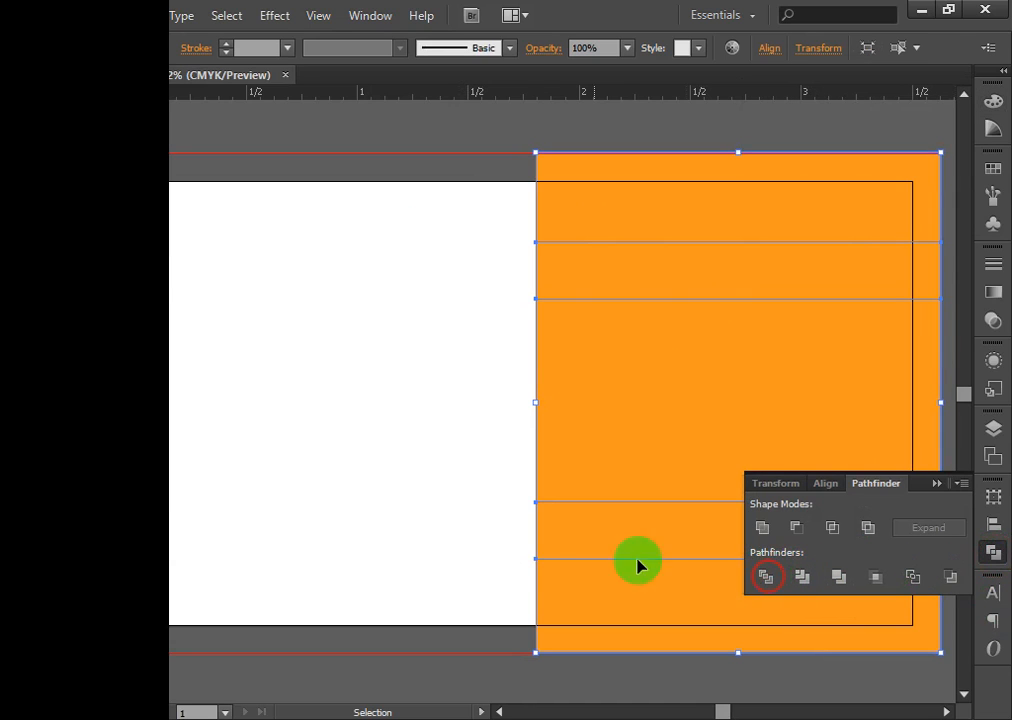
click(935, 485)
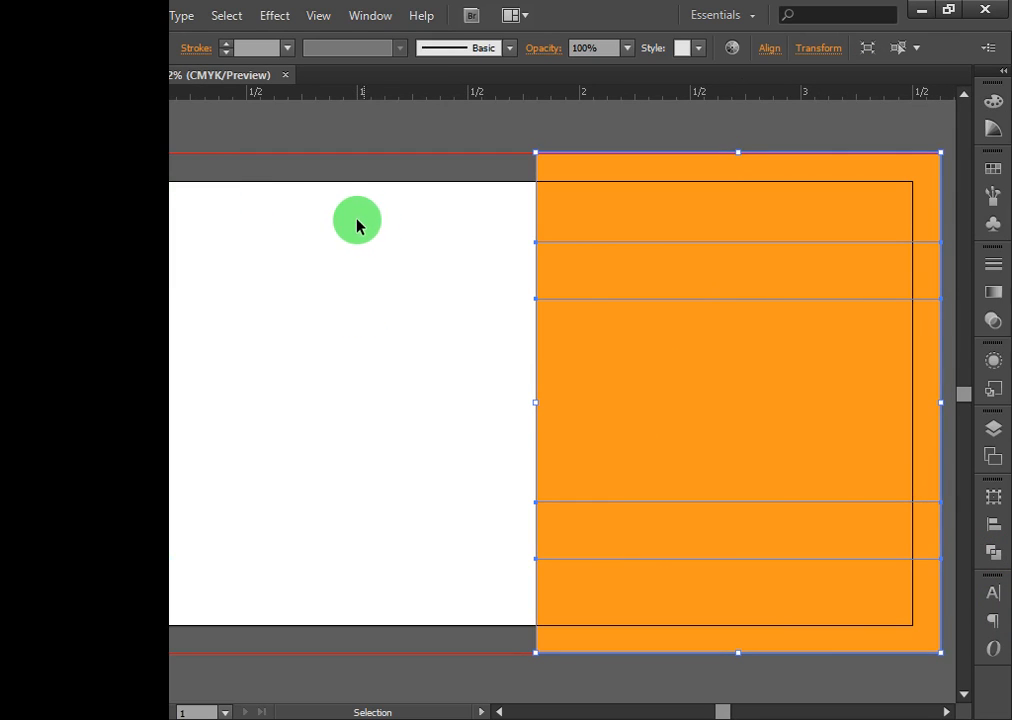
Try merging all the orange bands into one shape with the Shape Builder tool, and undo the merge.
click(22, 294)
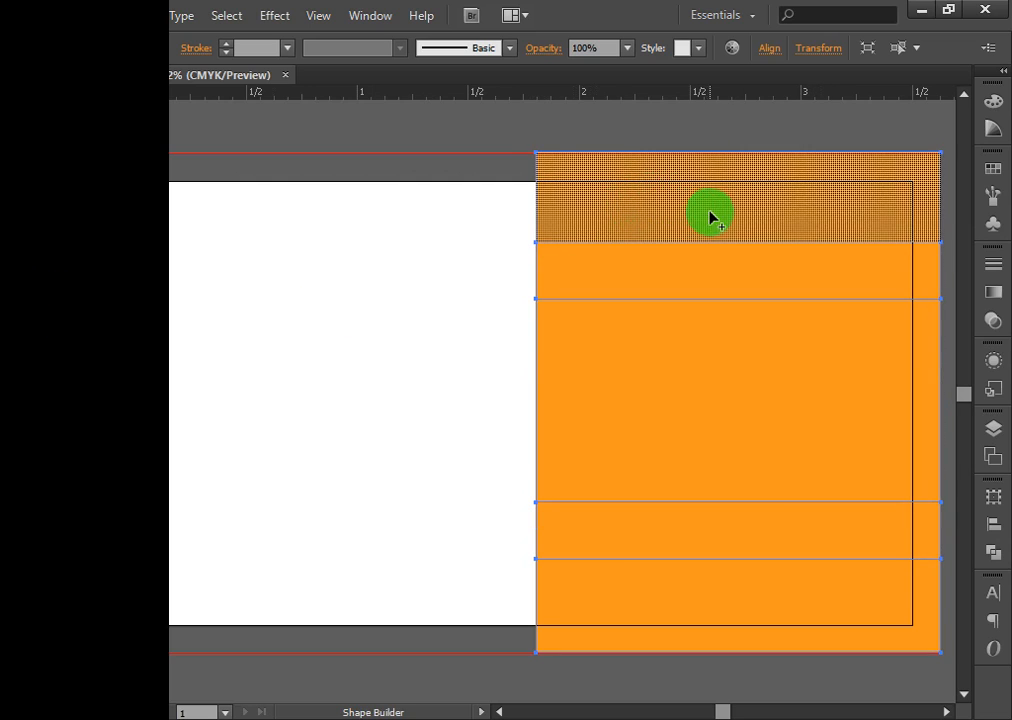
mouse_move(715, 205)
mouse_down()
mouse_move(710, 430)
mouse_move(727, 601)
mouse_up()
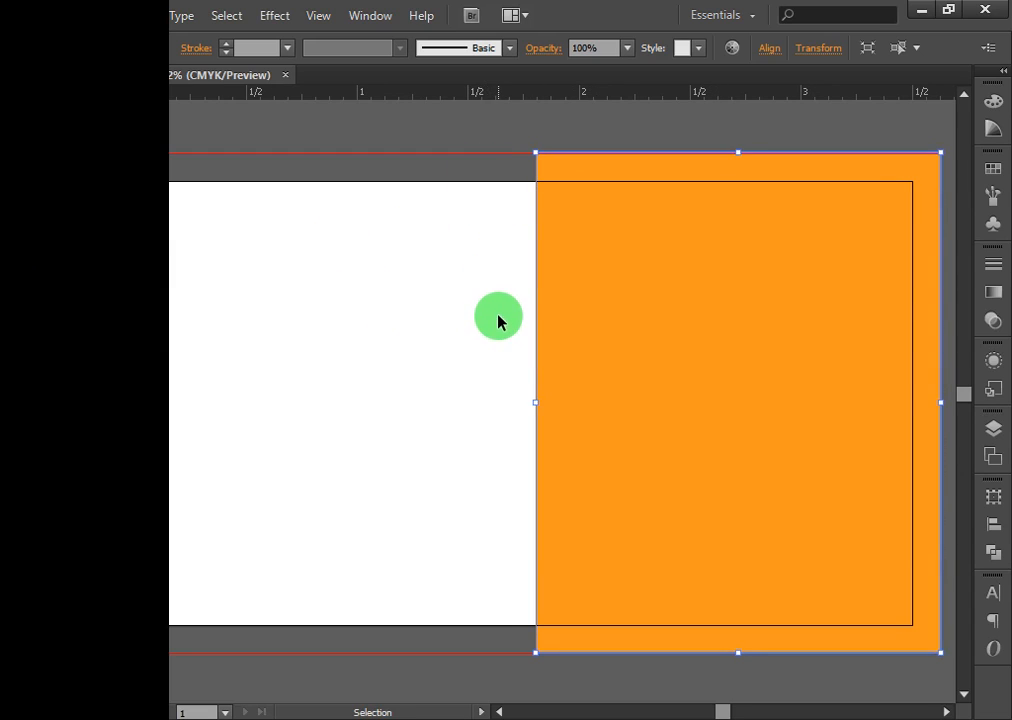
key(ctrl+z)
Direct-select the middle band's two left-edge anchor points and move them inward to form an angled notch in the orange panel.
click(52, 101)
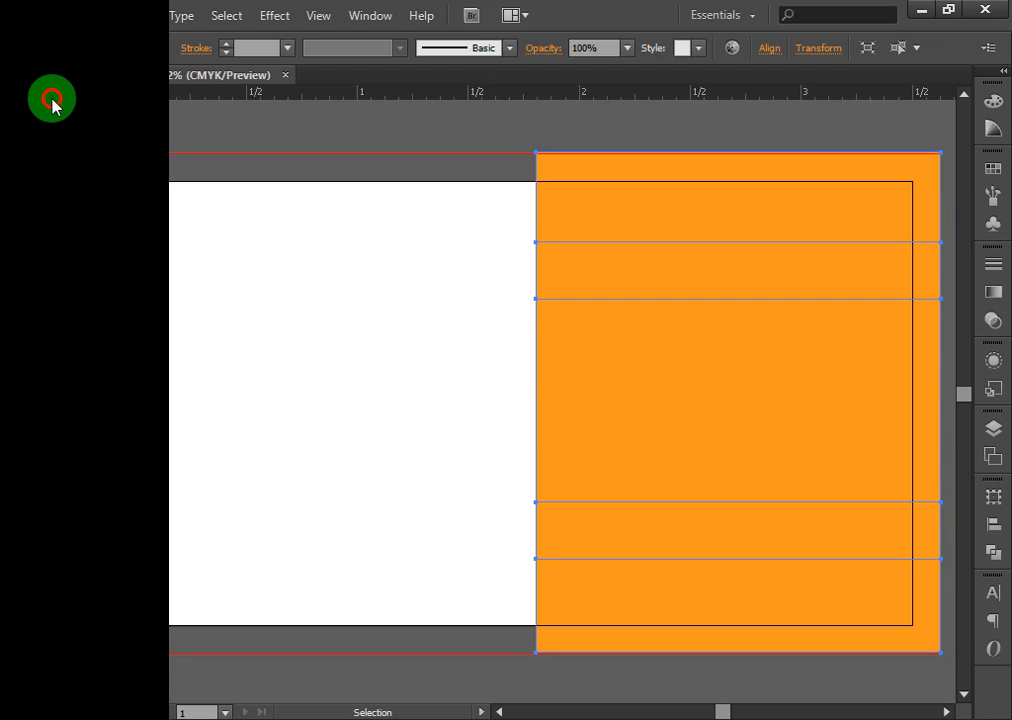
click(322, 414)
key(ctrl+space)
ctrl+click(619, 406)
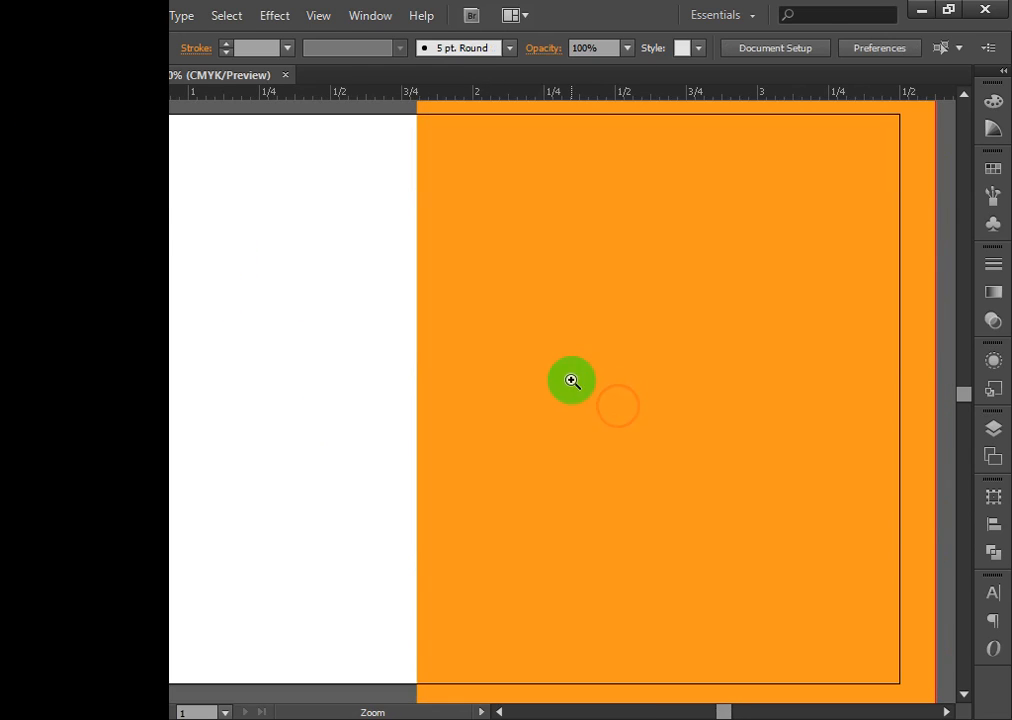
ctrl+alt+click(557, 383)
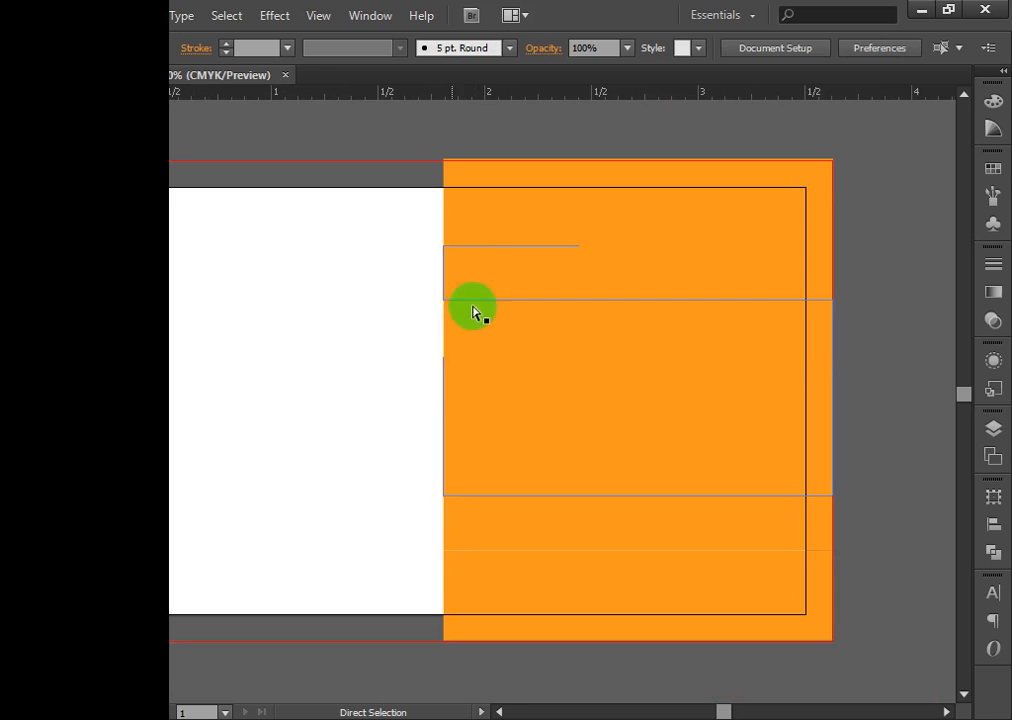
drag(400, 214, 627, 664)
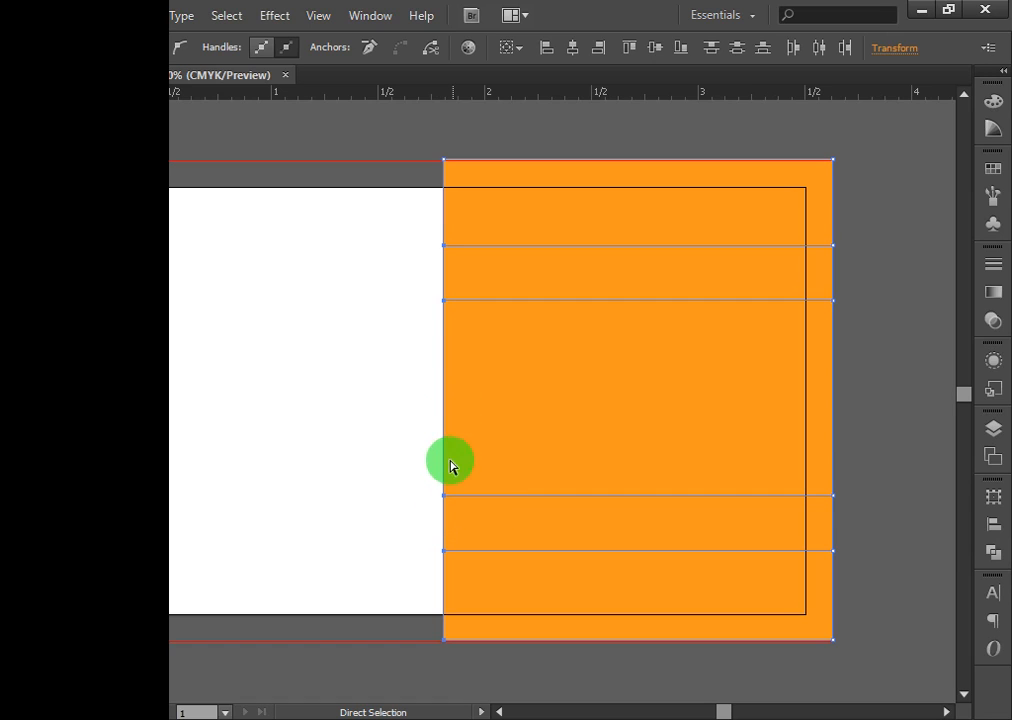
drag(430, 289, 427, 500)
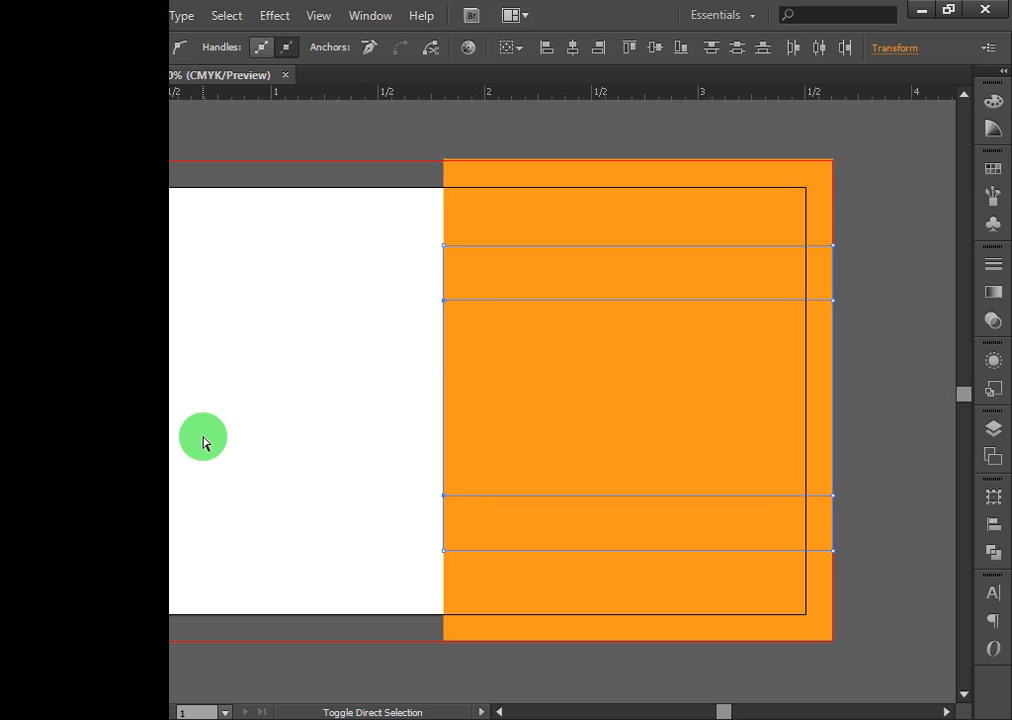
key(shift+Right)
key(shift+Right)
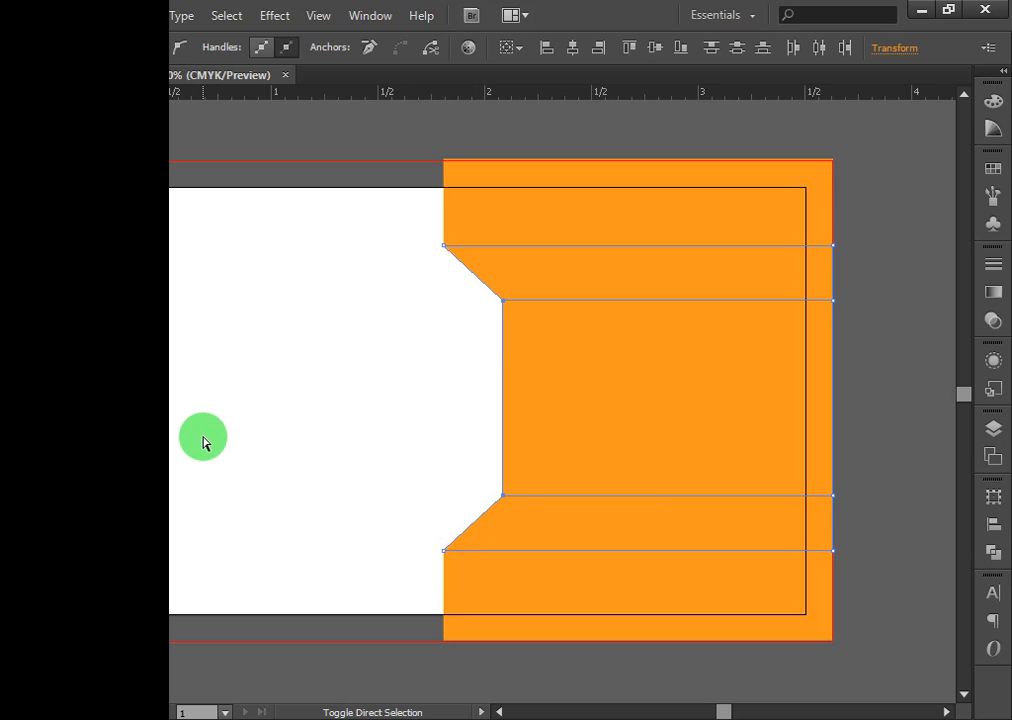
Fine-tune the notch depth by nudging the selected anchor points back outward and slightly inward in small increments.
key(shift+Left)
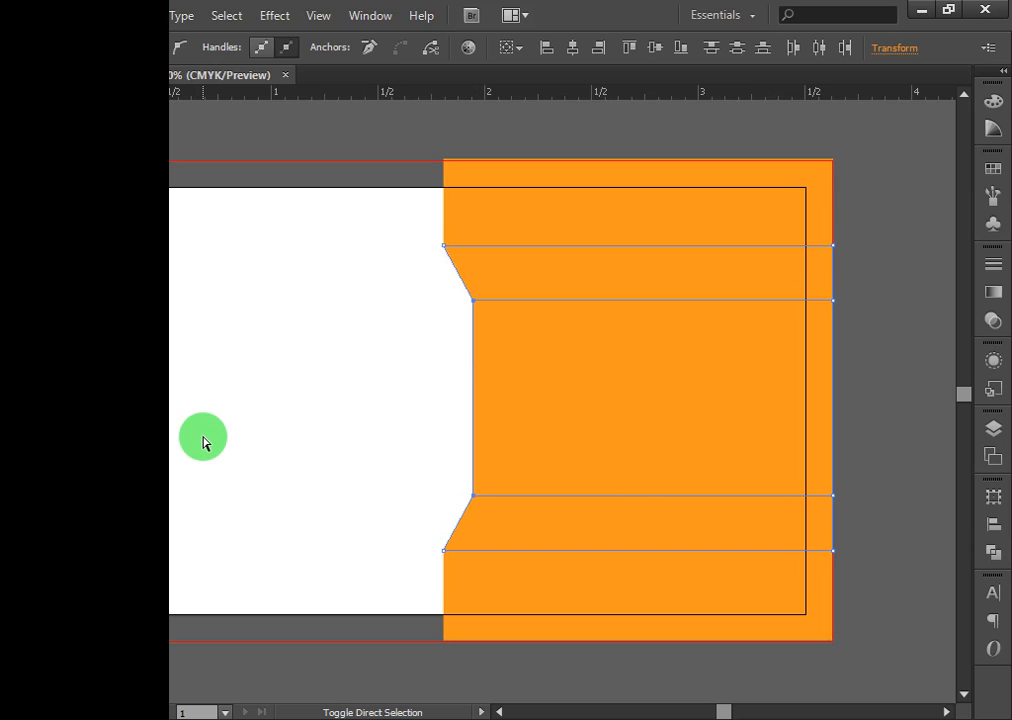
key(Right)
key(Right)
key(Right)
key(Right)
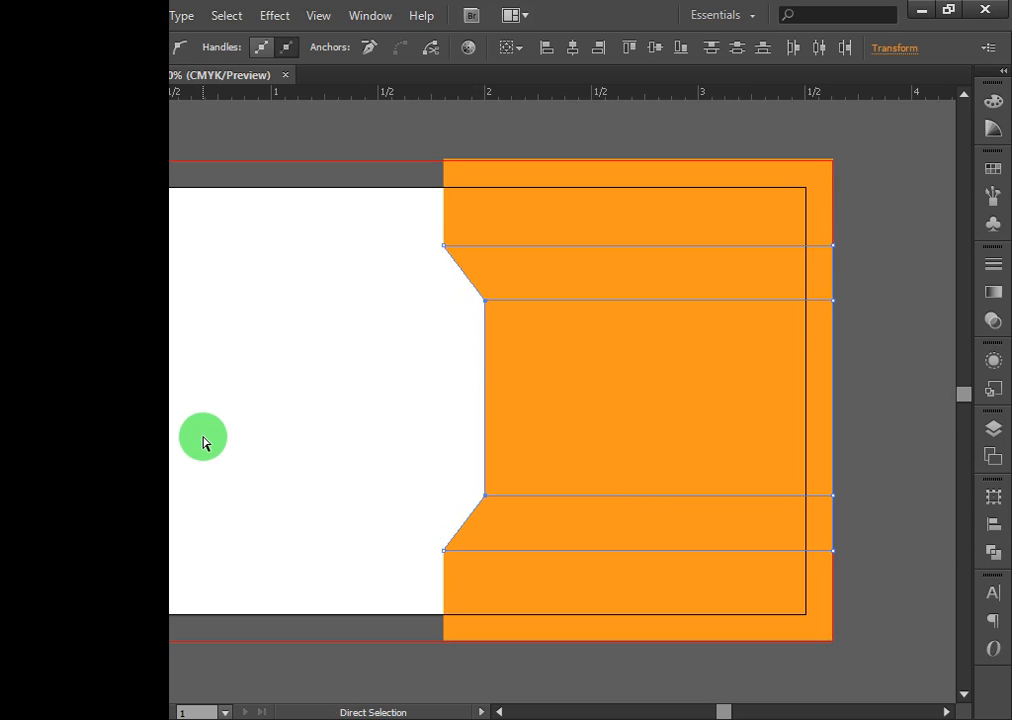
key(Right)
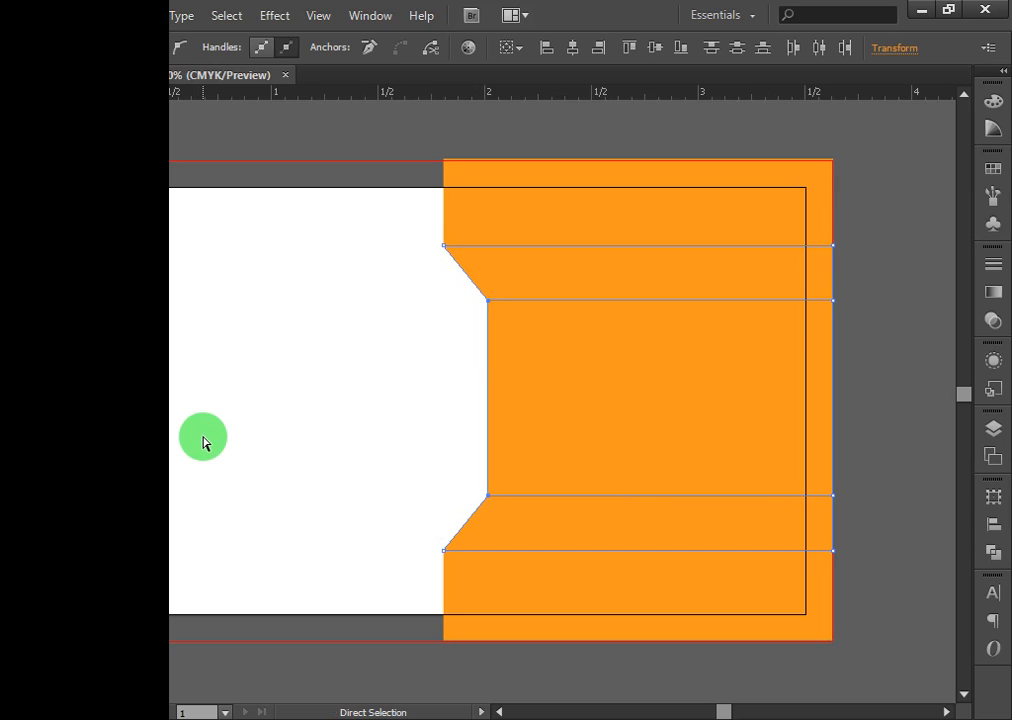
key(Left)
key(Left)
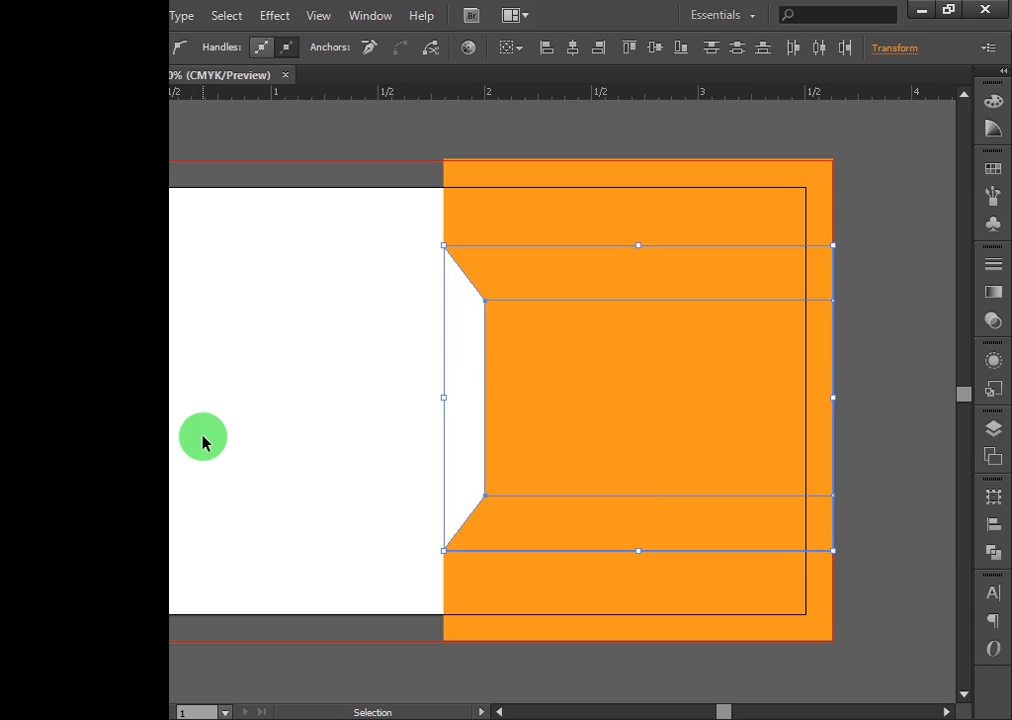
key(Right)
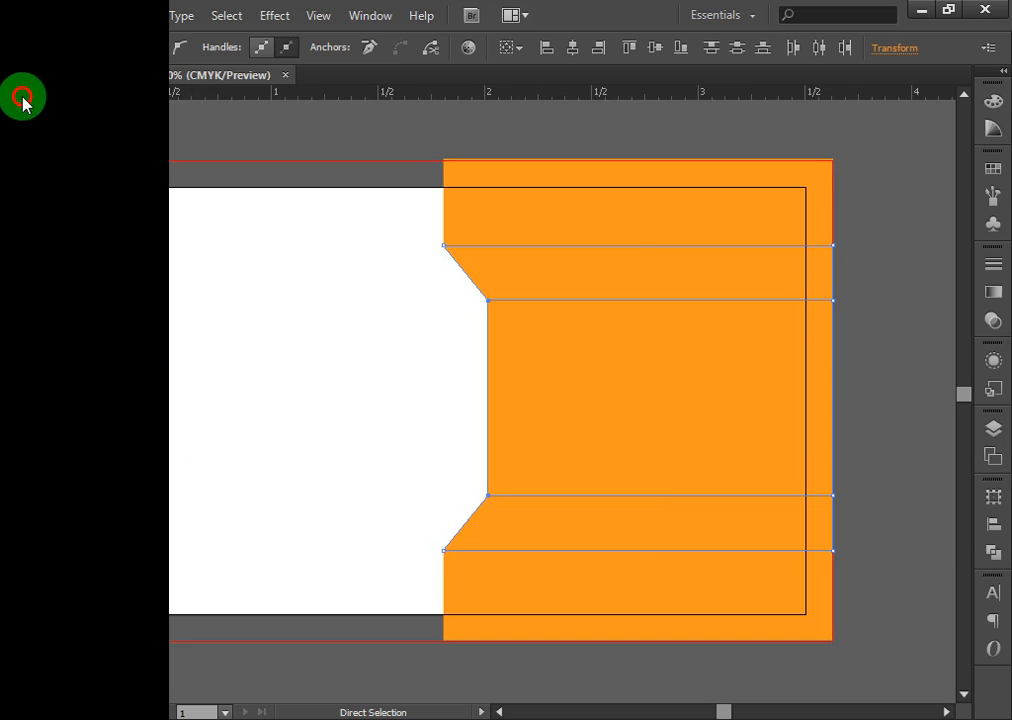
Delete all the orange pieces and redraw the panel as one rectangle about 1.8 in wide, from the upper-right bleed corner to the lower bleed edge.
click(20, 97)
drag(373, 106, 922, 686)
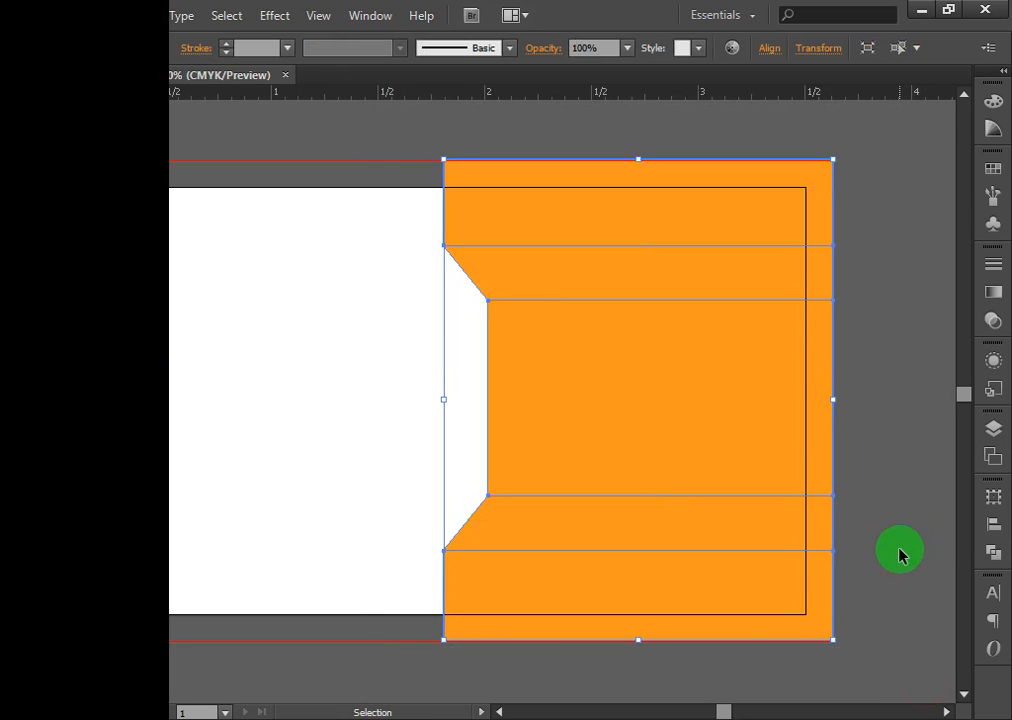
key(Delete)
click(48, 172)
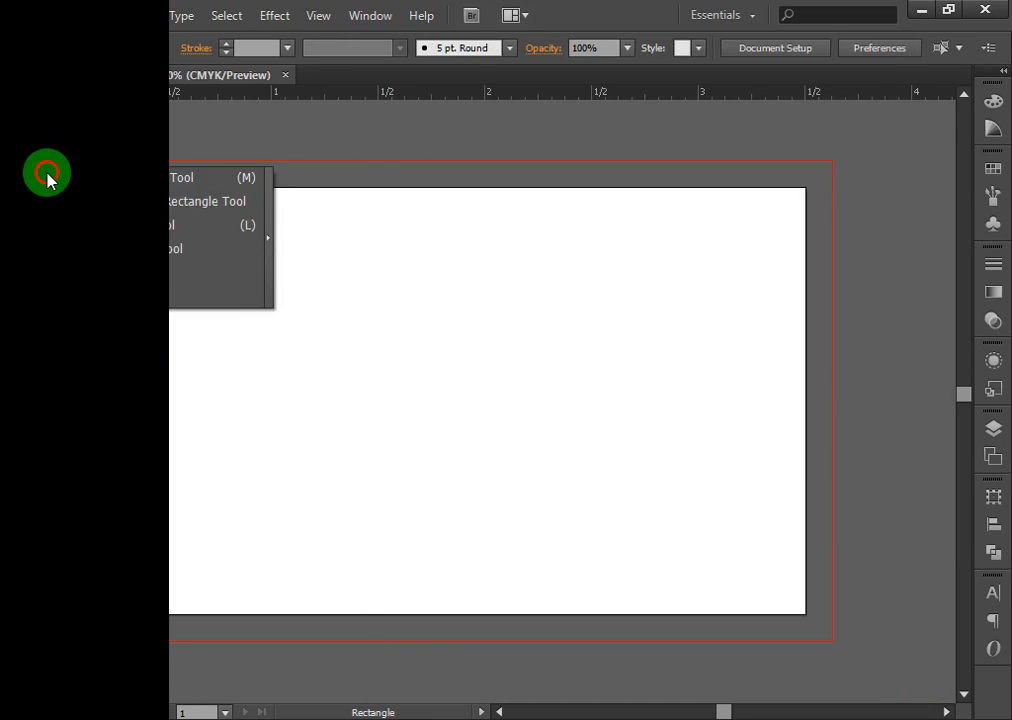
click(165, 180)
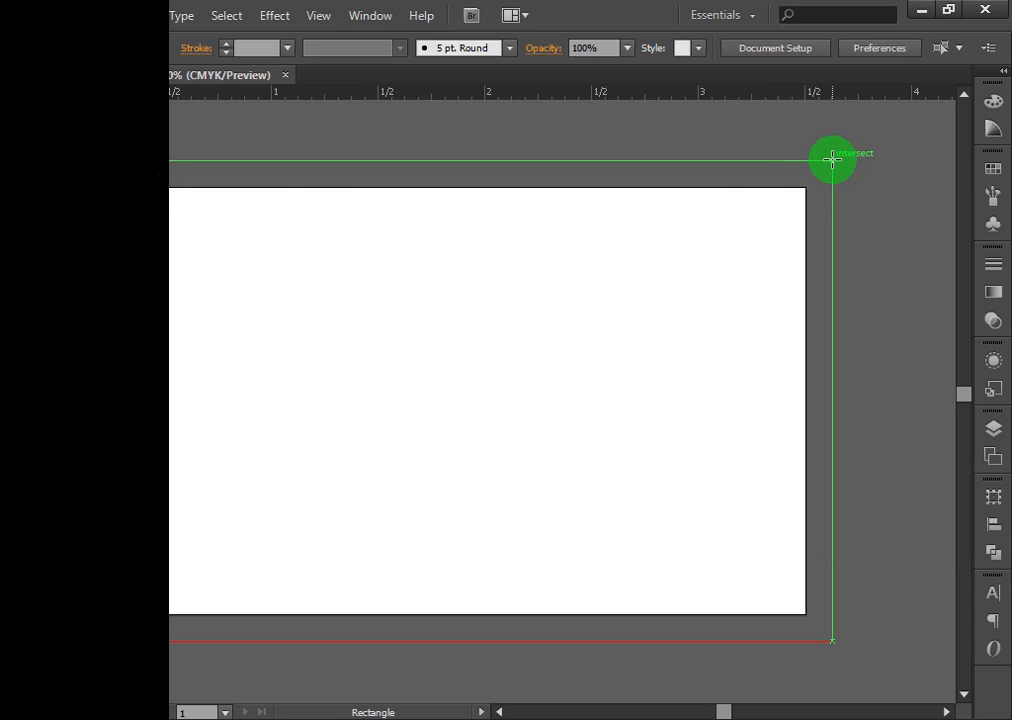
drag(831, 161, 445, 641)
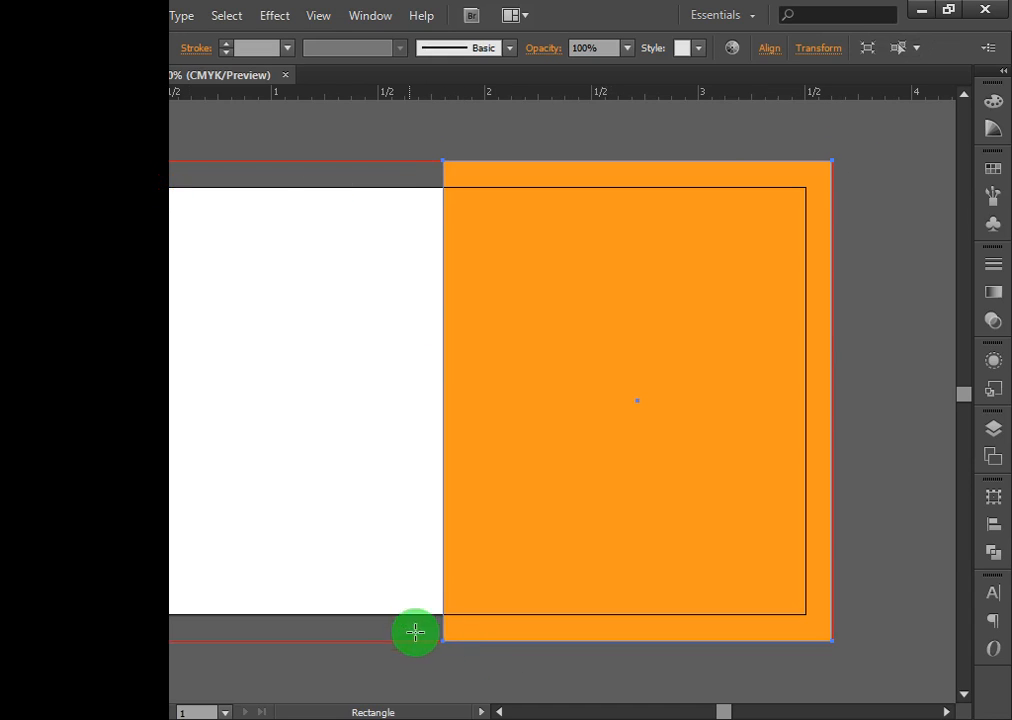
Place two horizontal guides across the upper part of the orange panel and duplicate the pair below them.
click(53, 108)
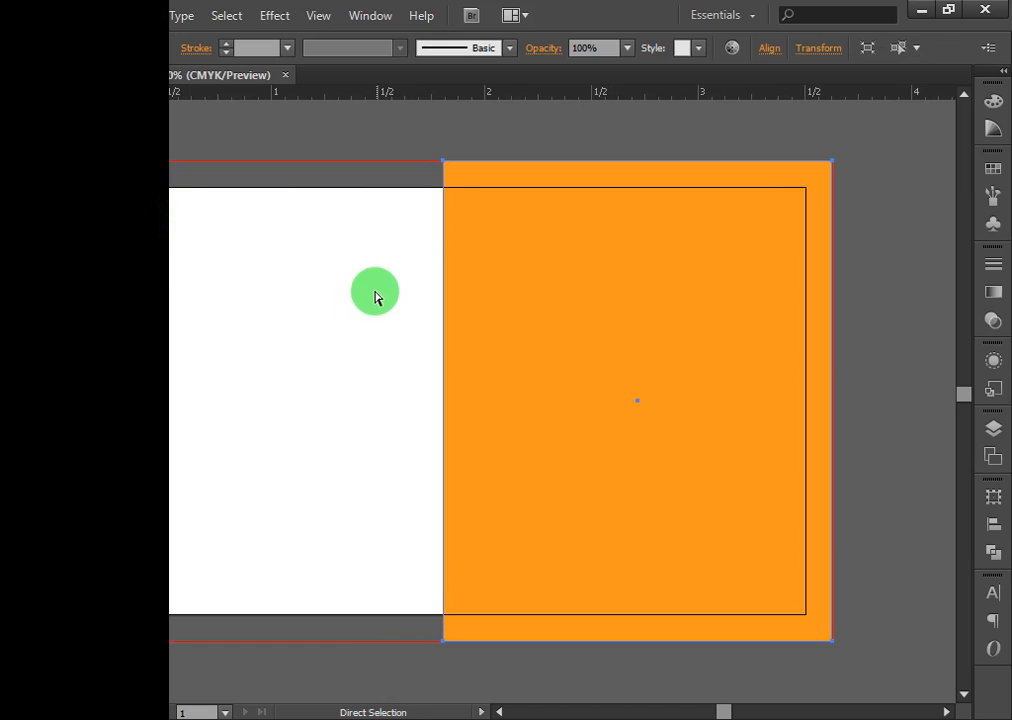
drag(407, 97, 442, 300)
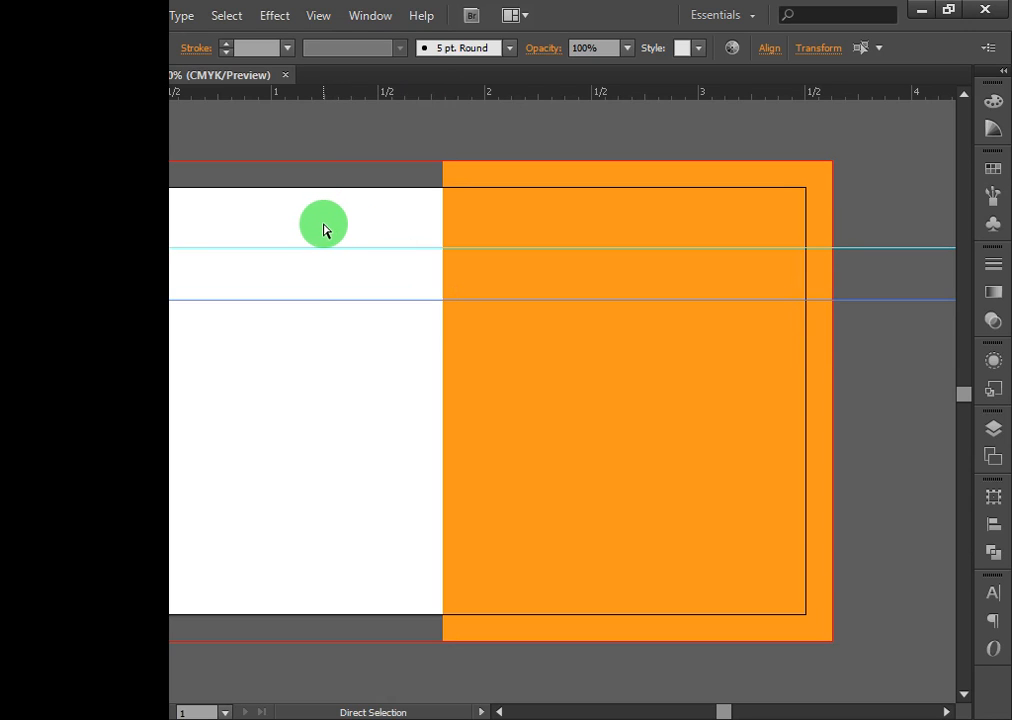
drag(322, 230, 366, 358)
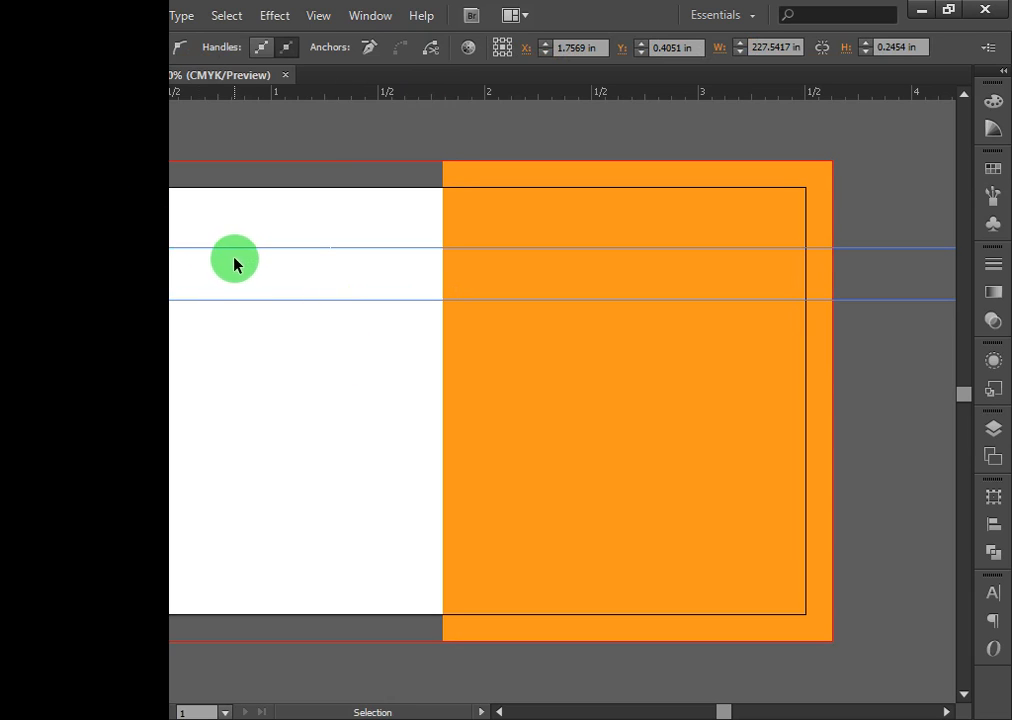
key(ctrl+g)
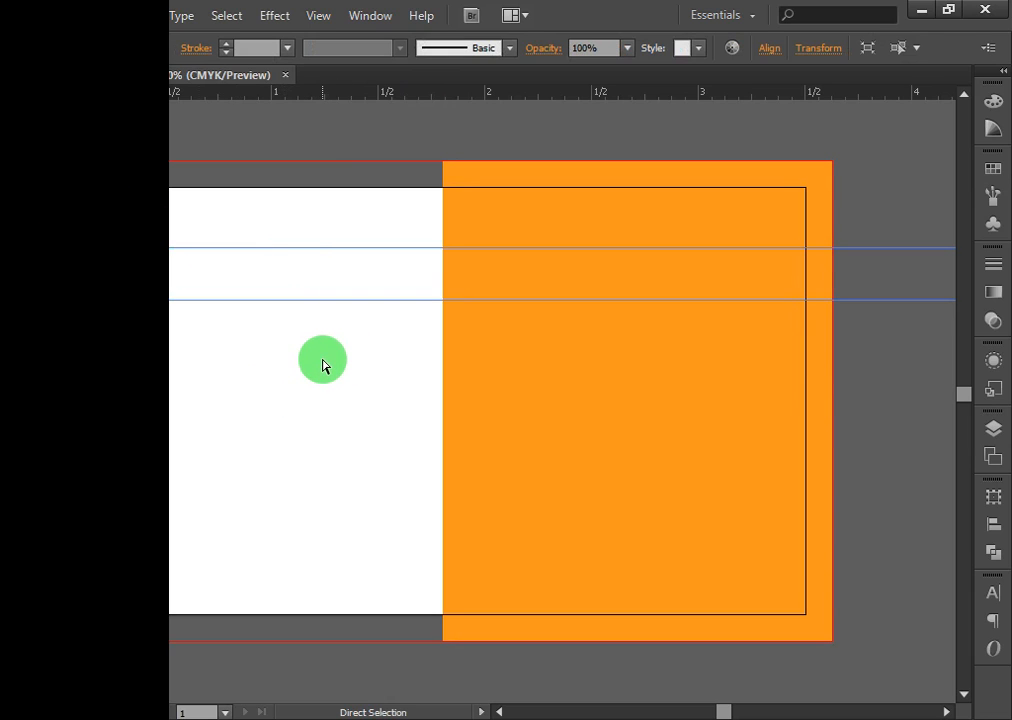
key(a)
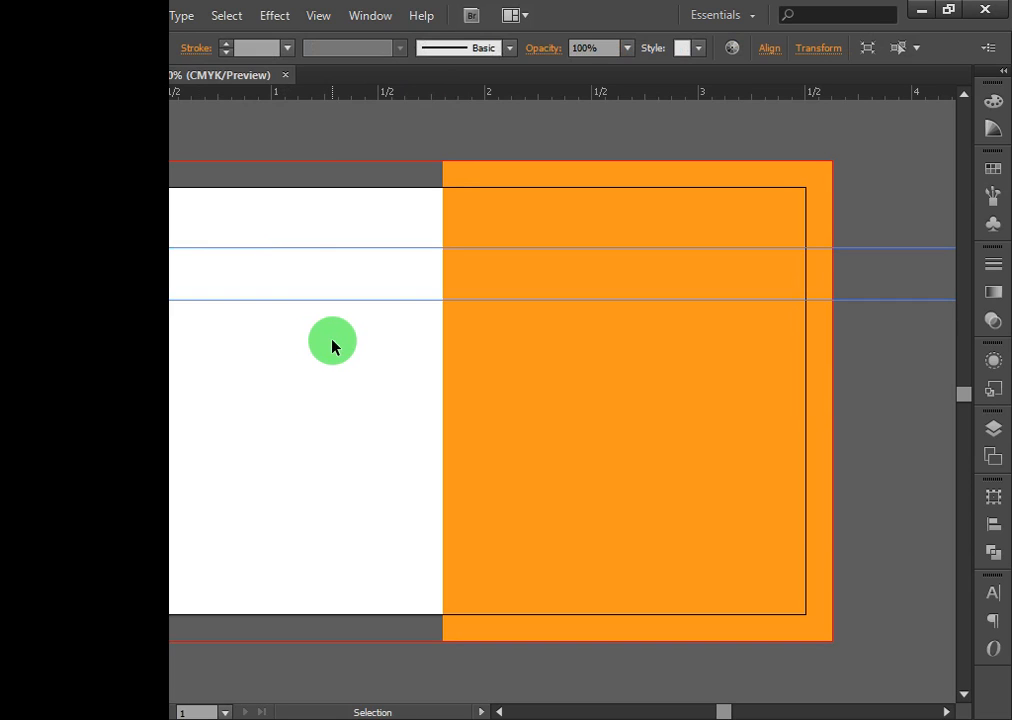
key(ctrl+d)
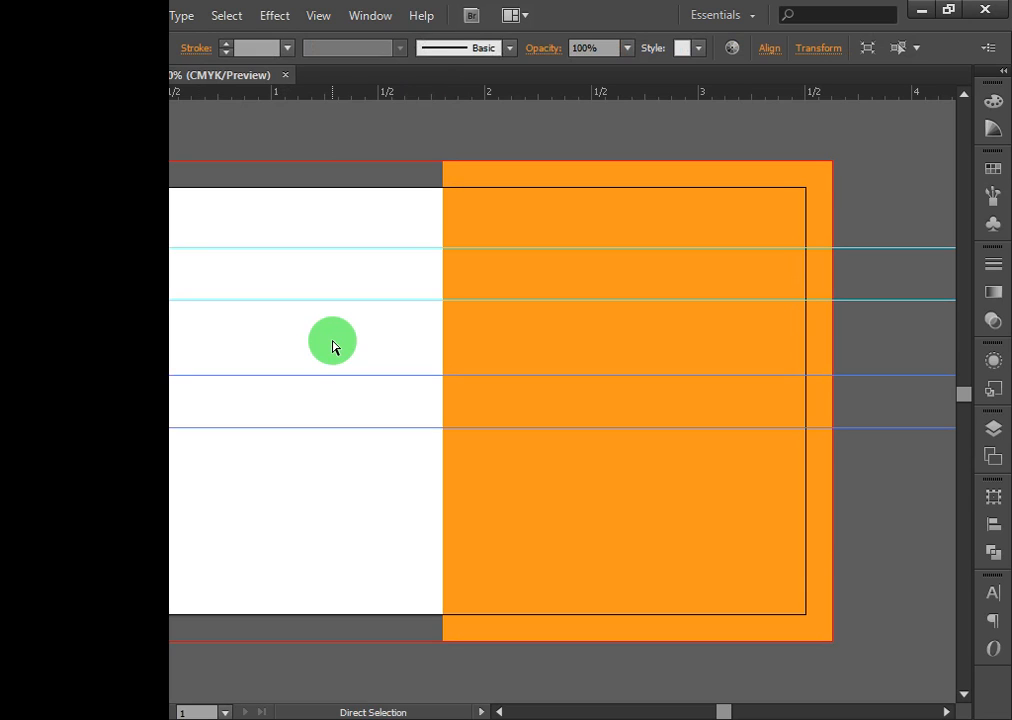
Move the duplicated guide pair down into the lower part of the panel, roughly mirroring the upper pair.
key(shift+Down)
key(shift+Down)
key(shift+Down)
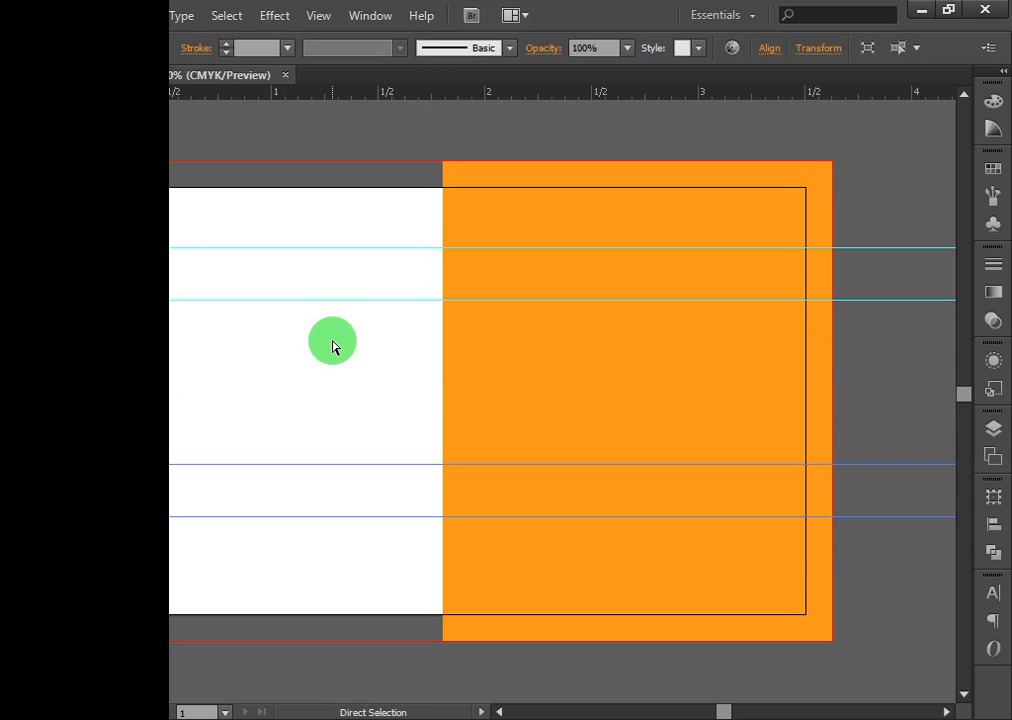
key(shift+Down)
key(shift+Down)
key(shift+Down)
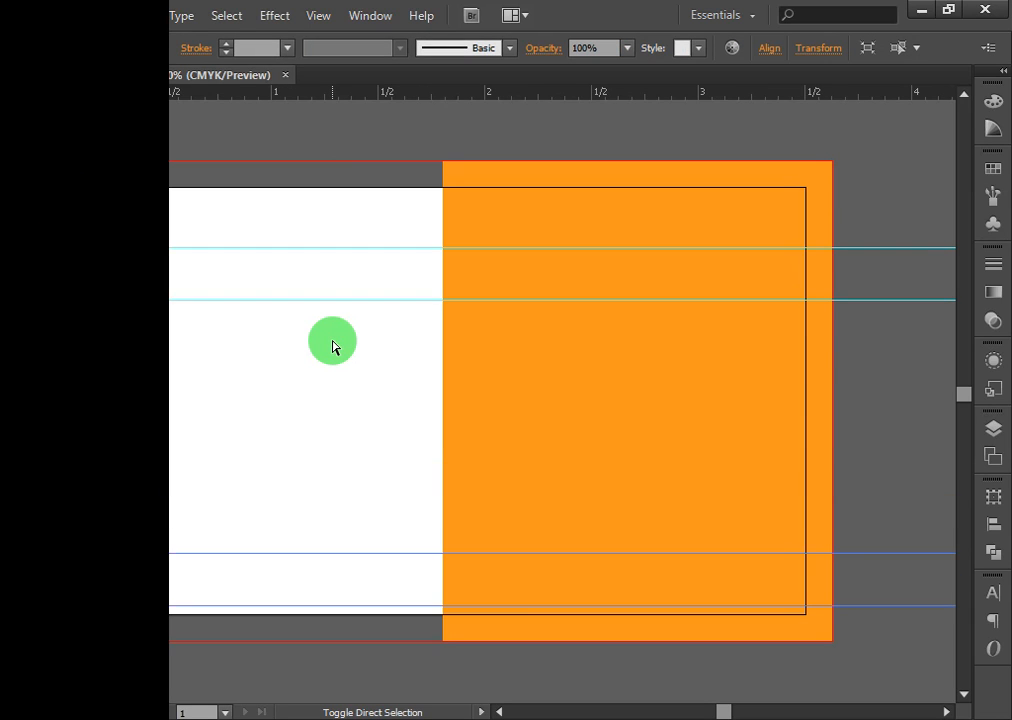
key(shift+Up)
key(shift+Up)
key(shift+Up)
key(shift+Up)
key(shift+Up)
key(shift+Up)
key(shift+Up)
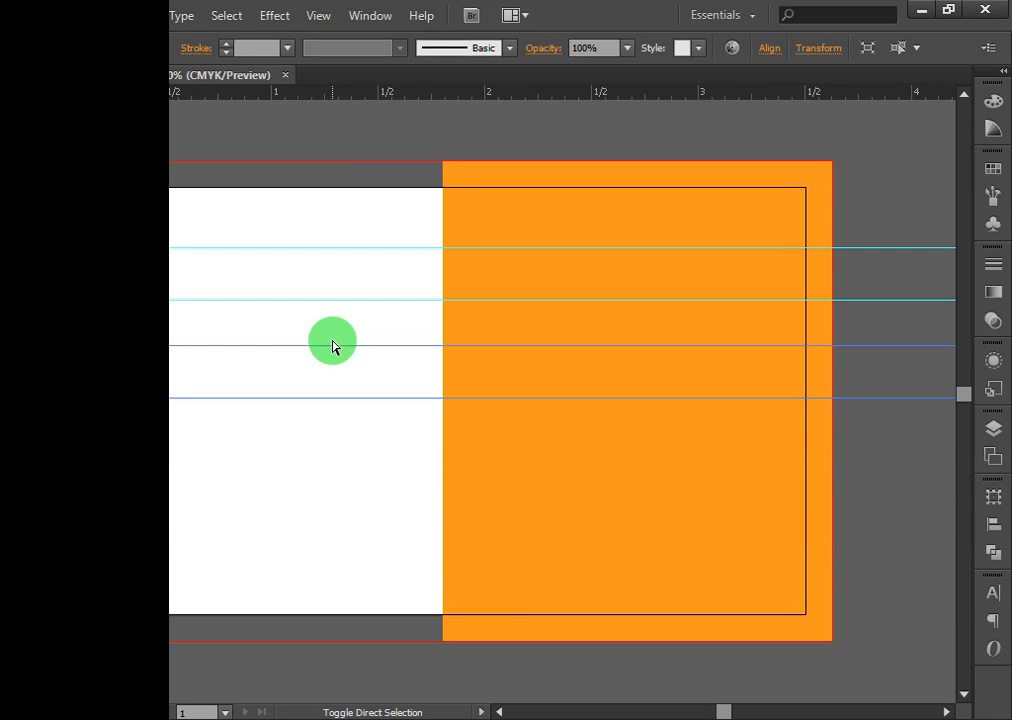
key(Down)
key(Down)
key(Down)
key(Down)
key(Down)
key(Down)
key(Down)
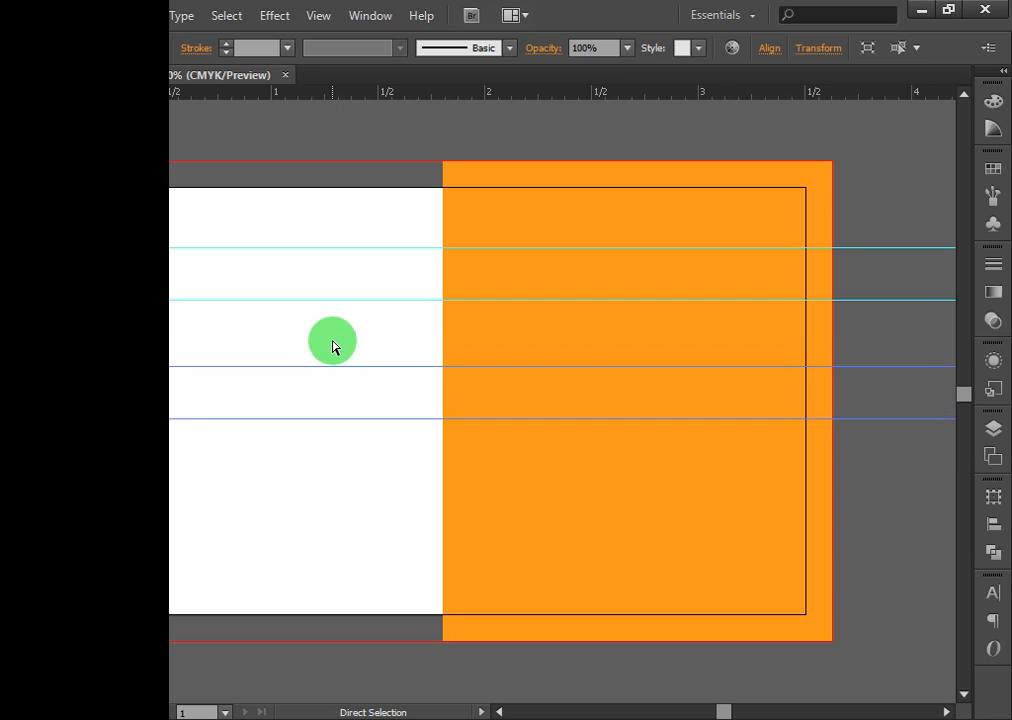
key(Down)
key(Down)
key(Down)
key(Down)
key(Down)
key(Down)
key(Down)
key(Down)
key(Down)
key(Down)
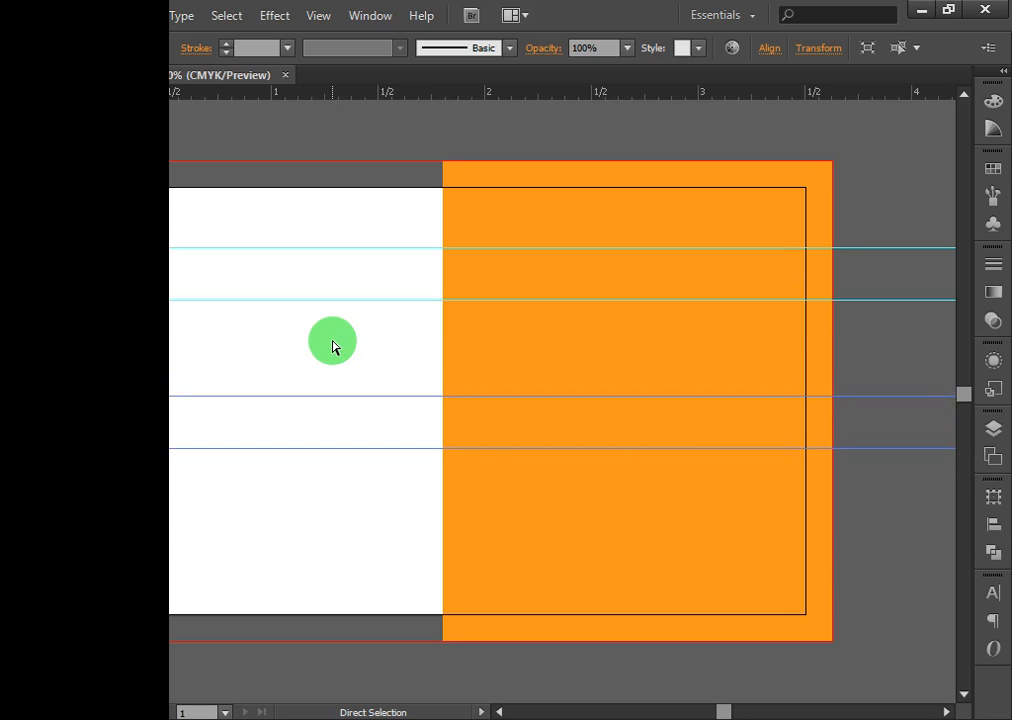
key(Down)
key(Down)
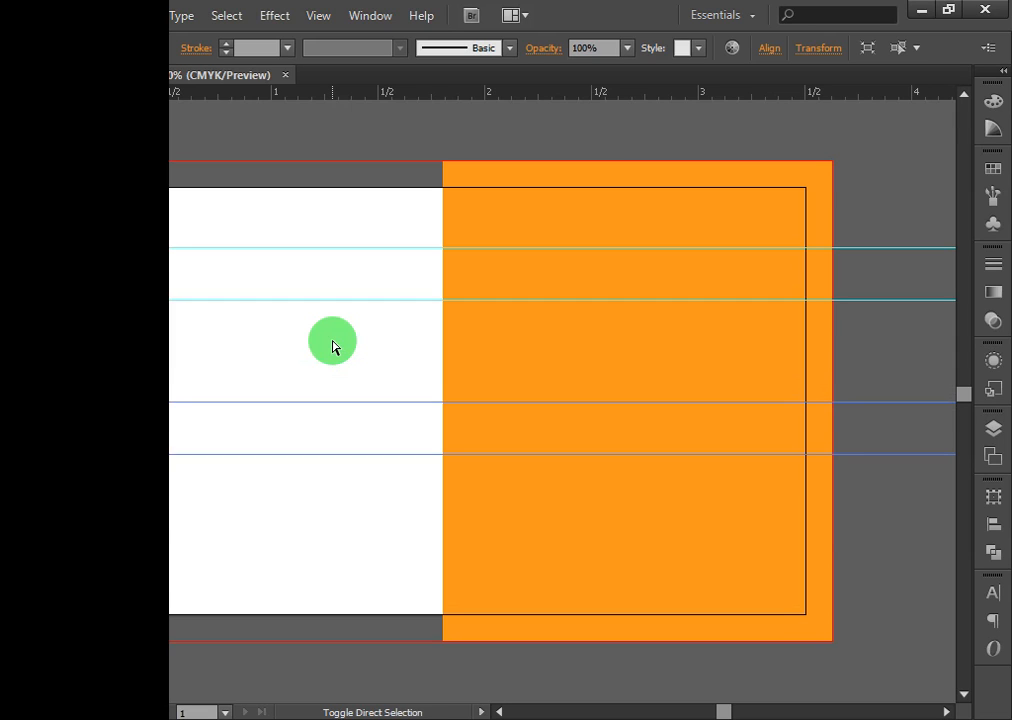
key(shift+Down)
key(shift+Down)
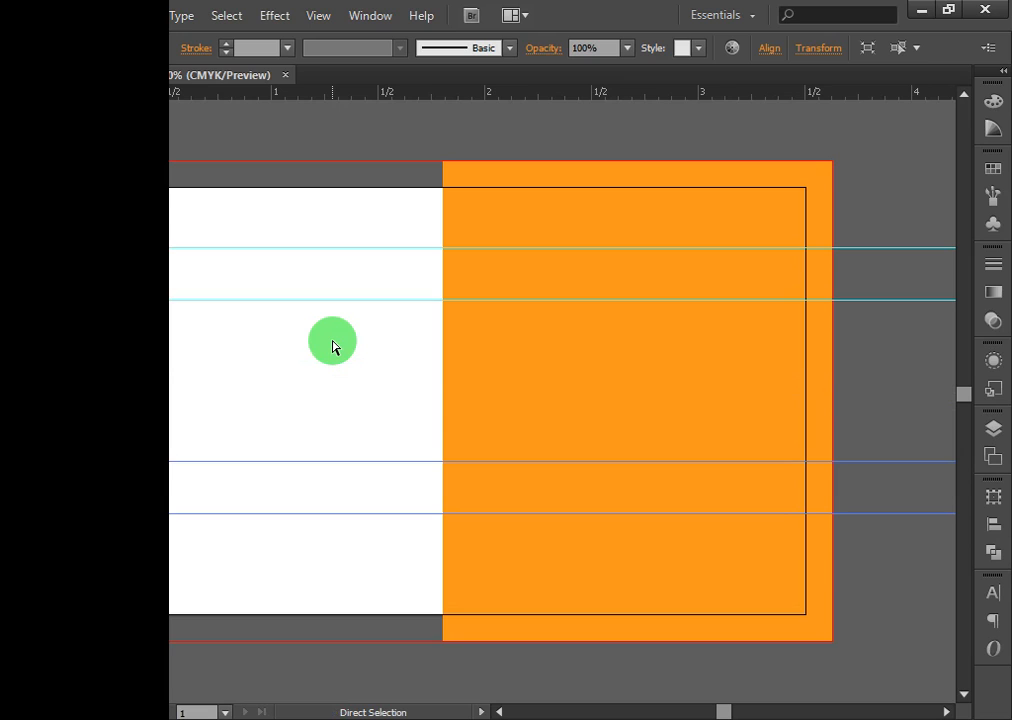
key(Down)
key(Down)
key(Down)
key(Down)
key(Down)
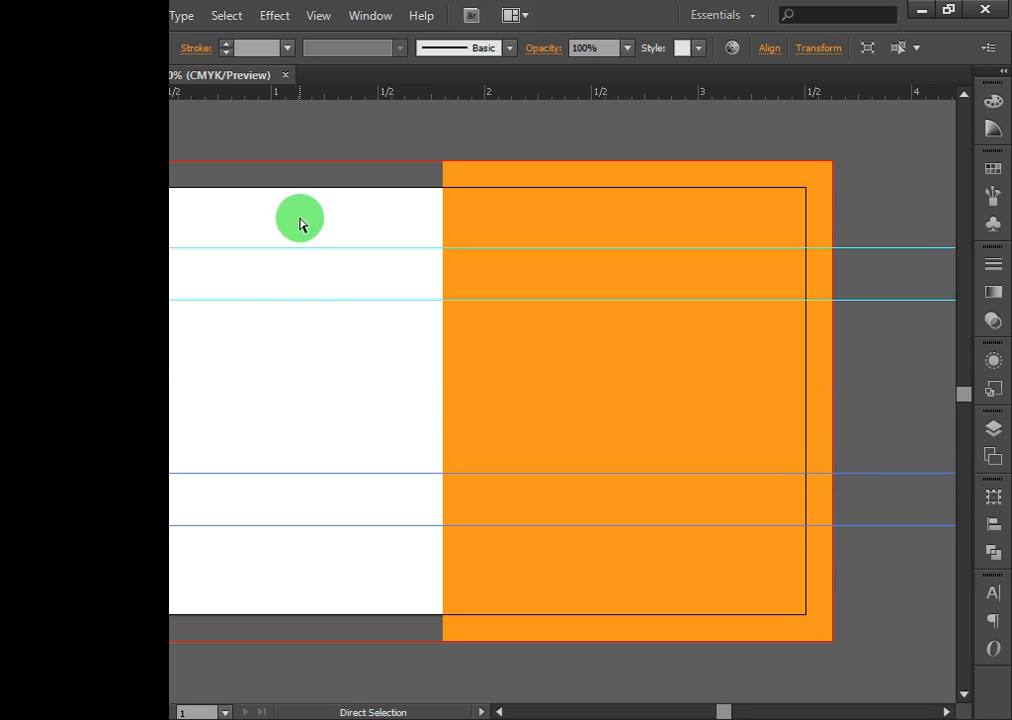
Delete all four horizontal guides, fit the artboard in the window, and undo the deletion.
drag(300, 218, 407, 600)
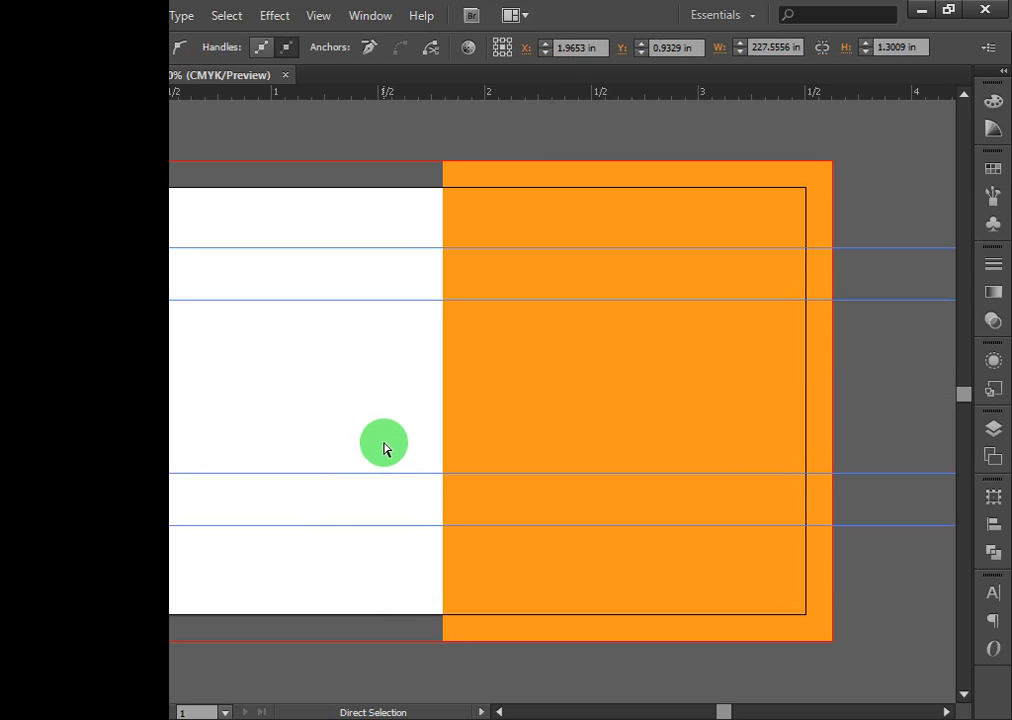
key(Delete)
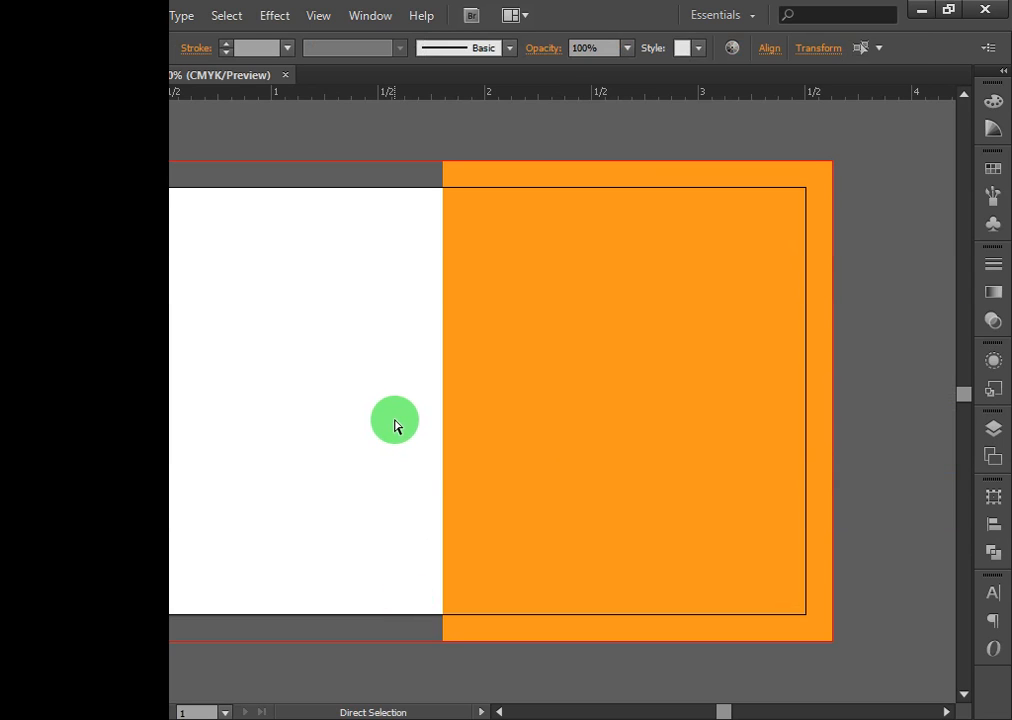
key(ctrl+0)
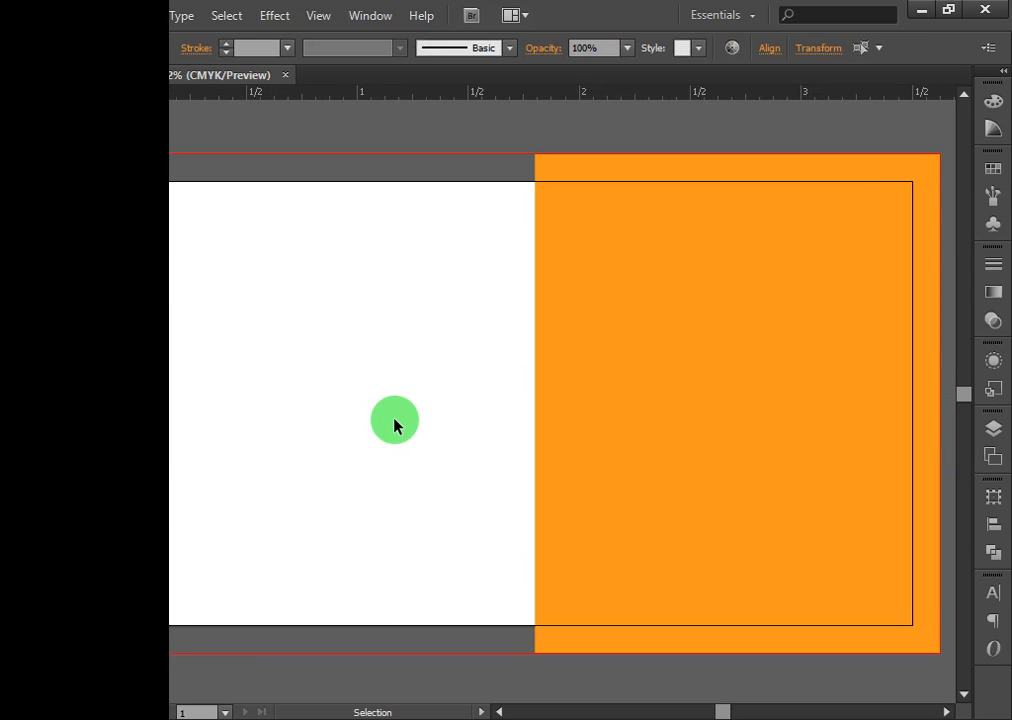
key(ctrl+z)
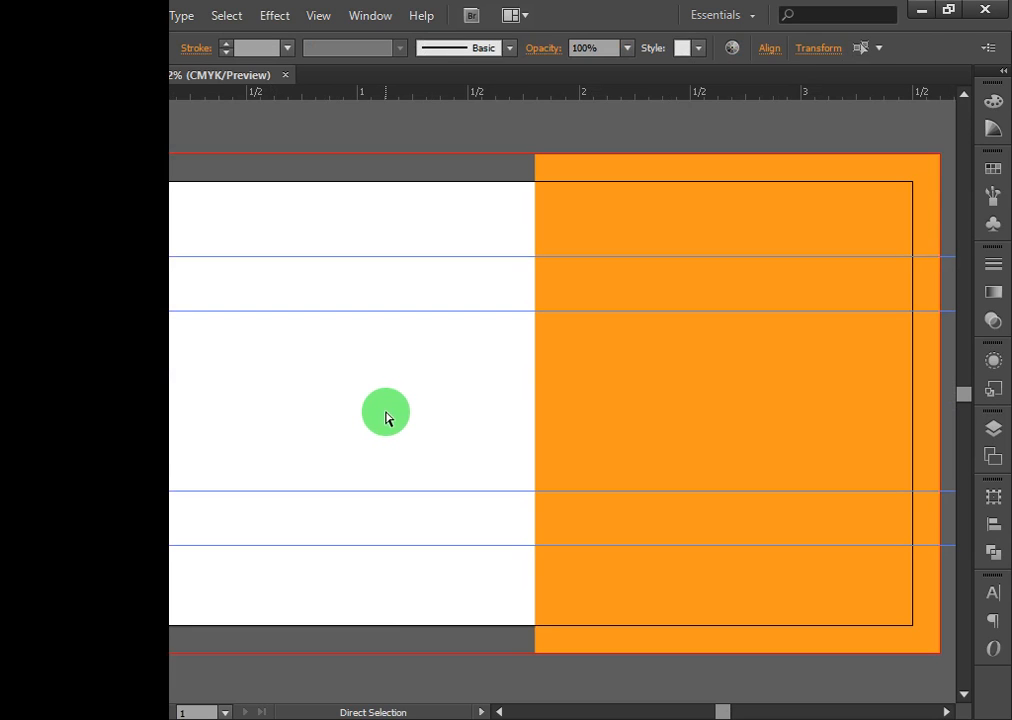
Select the lower pair of horizontal guides and nudge it slightly down towards the card's lower edge.
click(386, 418)
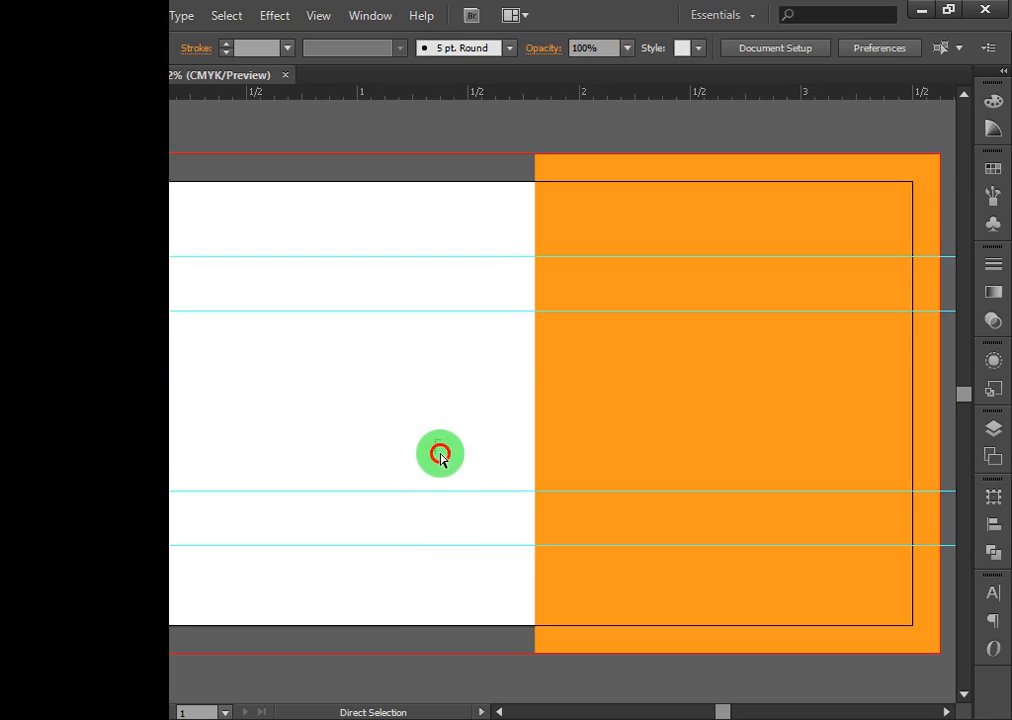
drag(441, 457, 488, 576)
key(Down)
key(Down)
key(Down)
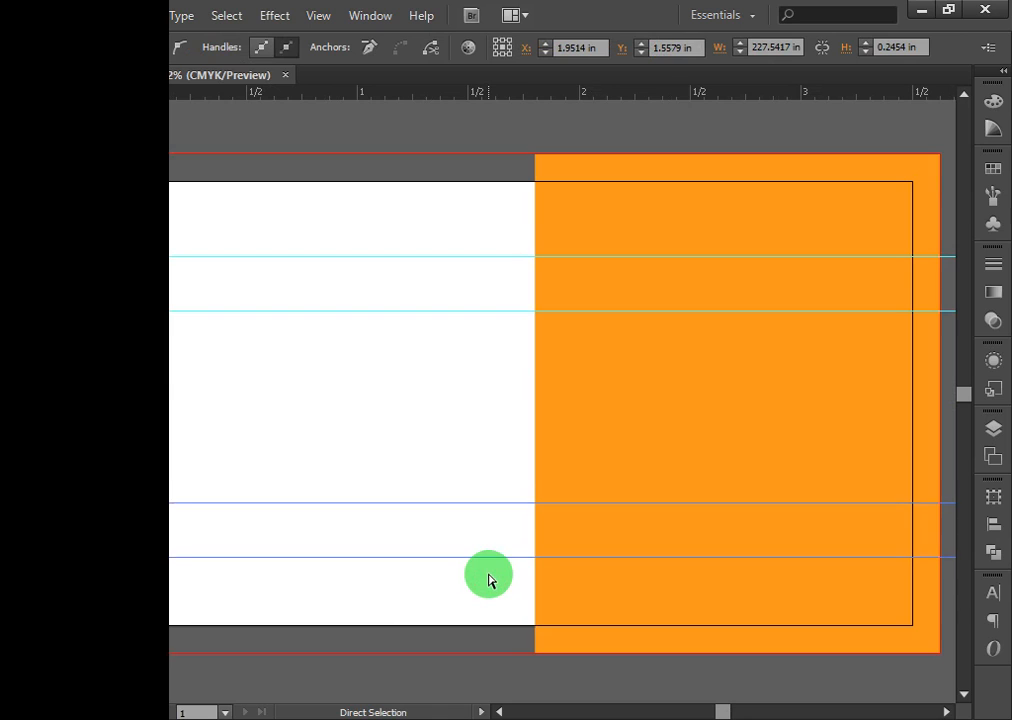
Delete both pairs of horizontal guides, undo the deletion, and clear the selection.
drag(497, 594, 397, 222)
key(Delete)
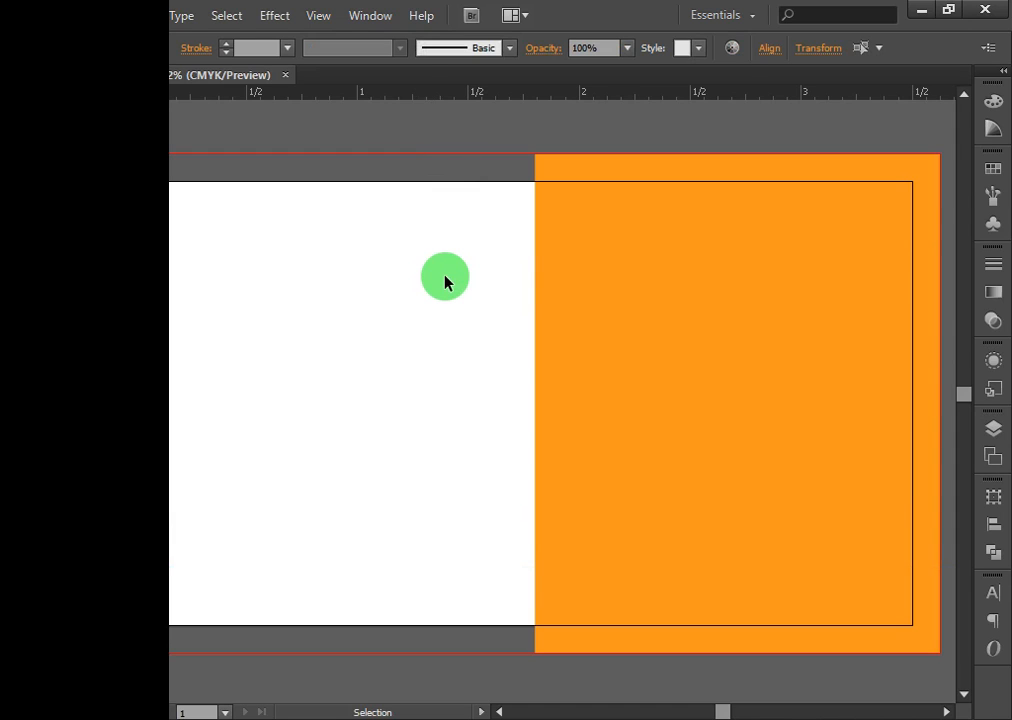
click(446, 316)
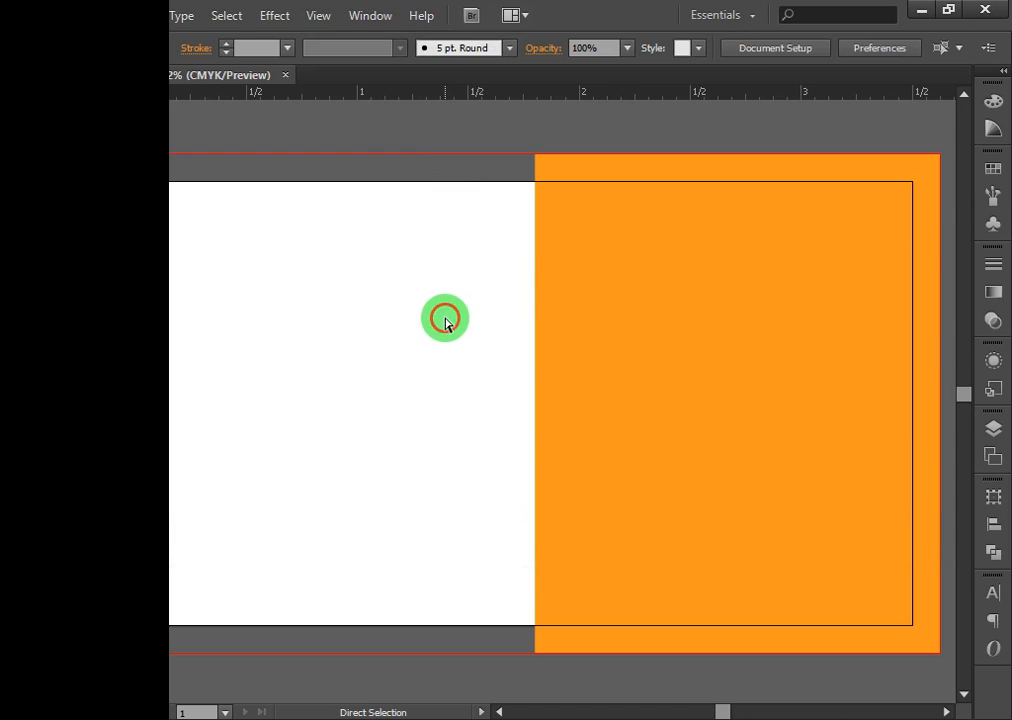
key(ctrl+z)
click(464, 345)
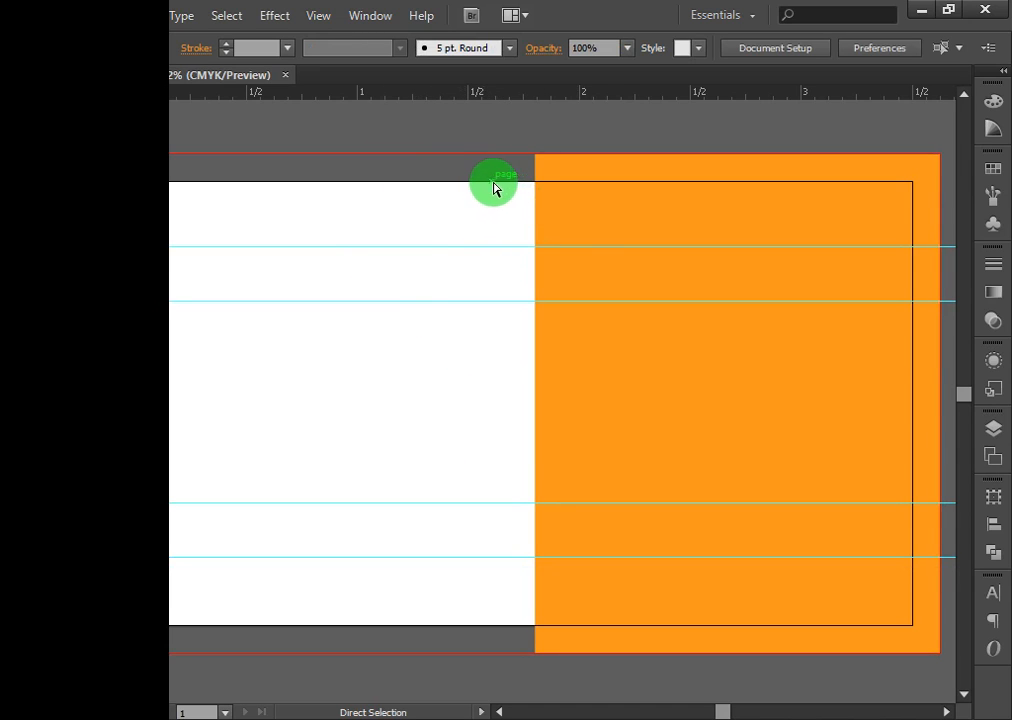
Select the orange panel with all four horizontal guides and split it into bands using Pathfinder Divide.
drag(483, 188, 705, 612)
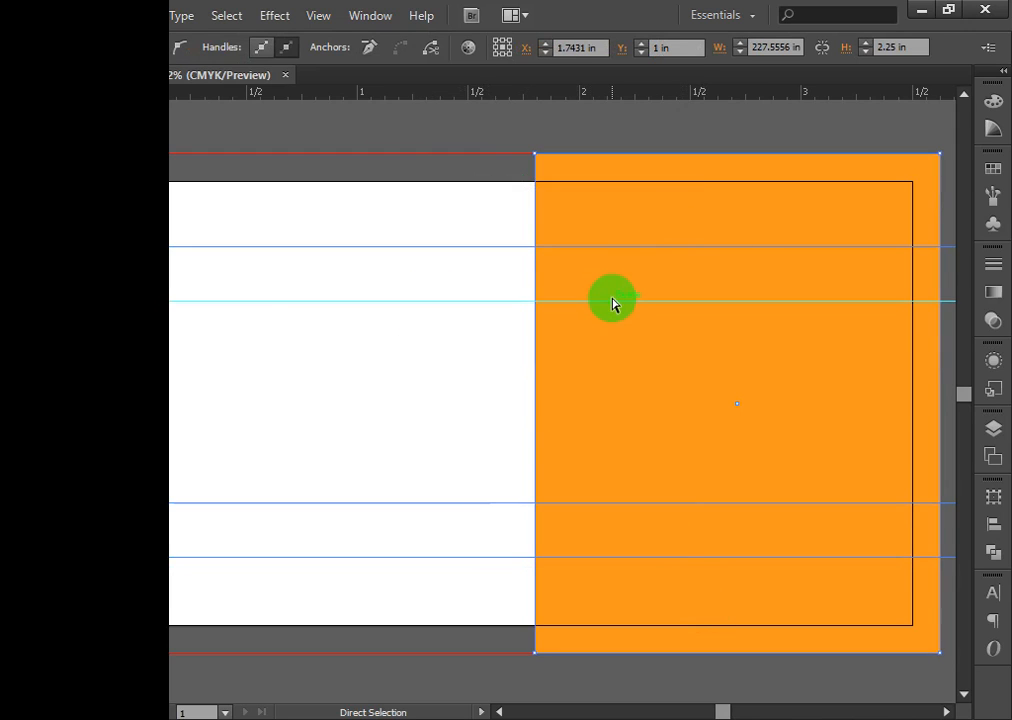
click(23, 102)
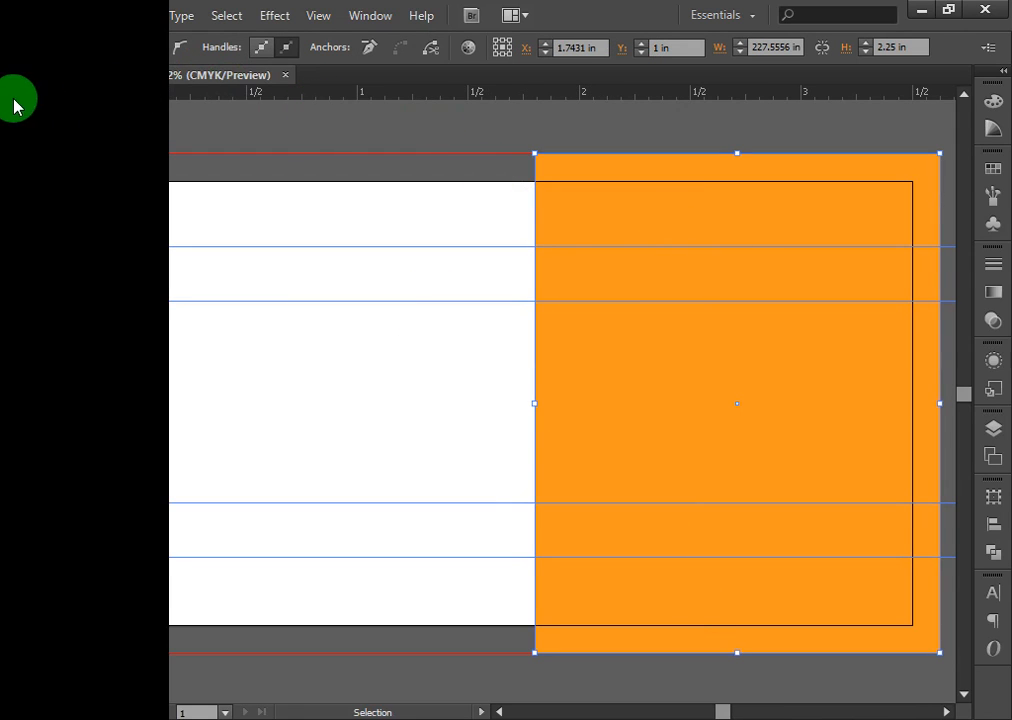
drag(400, 206, 745, 583)
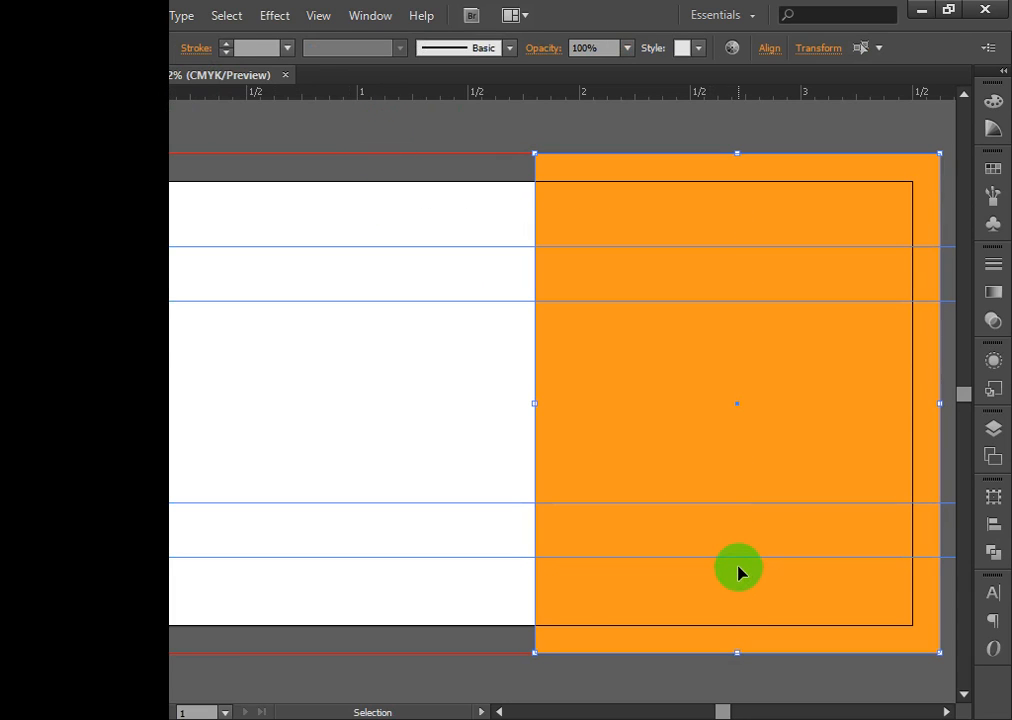
click(995, 557)
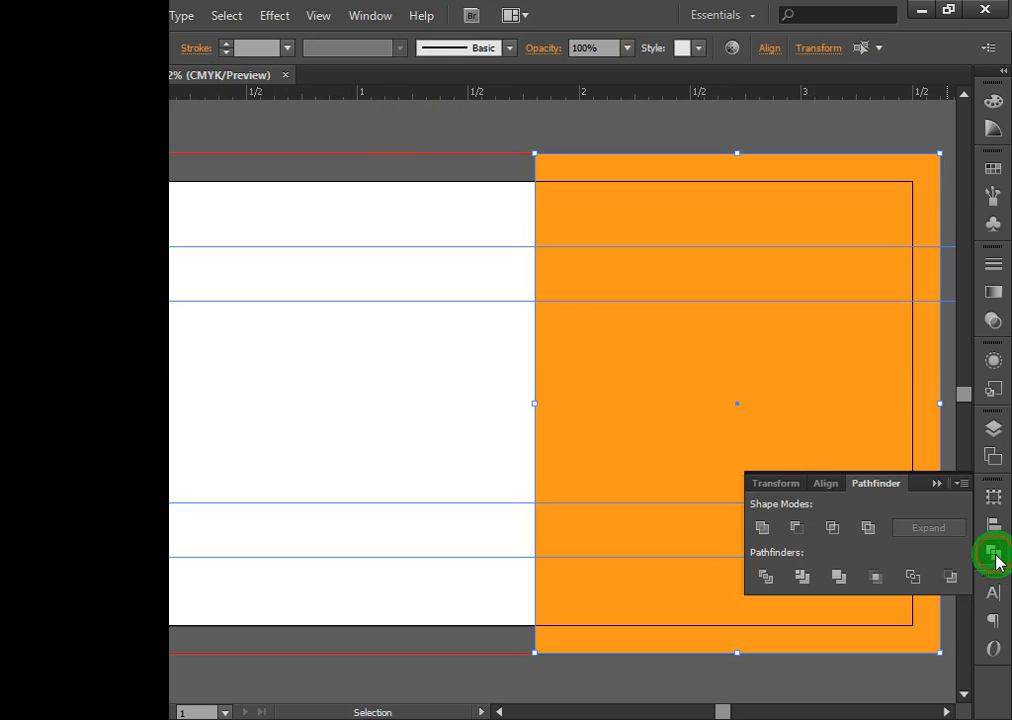
click(765, 578)
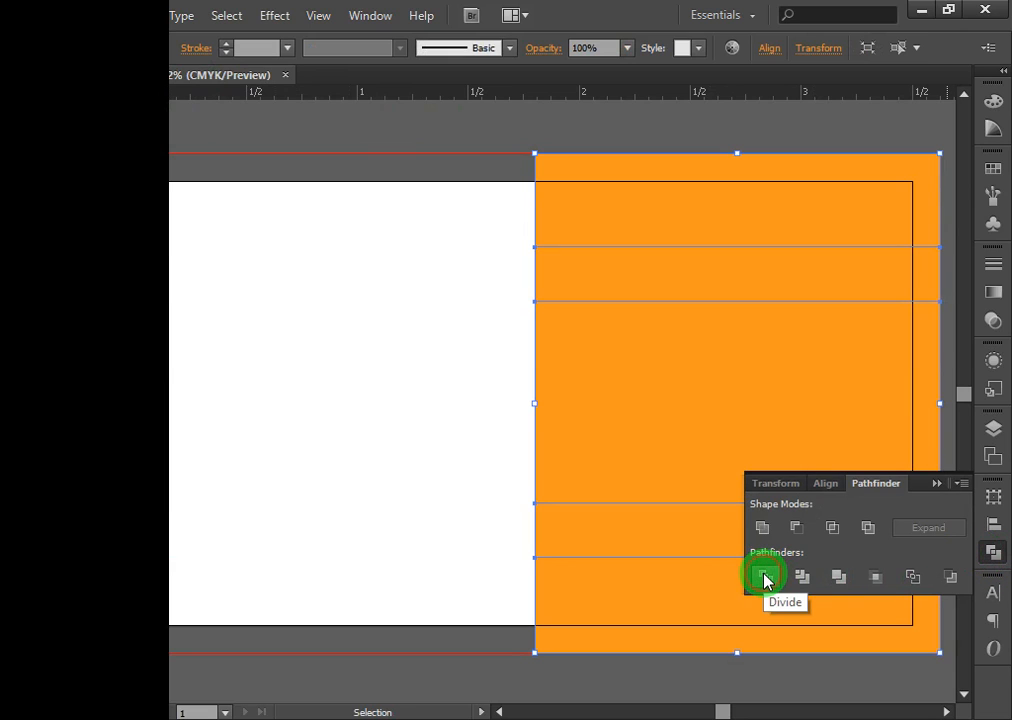
click(938, 486)
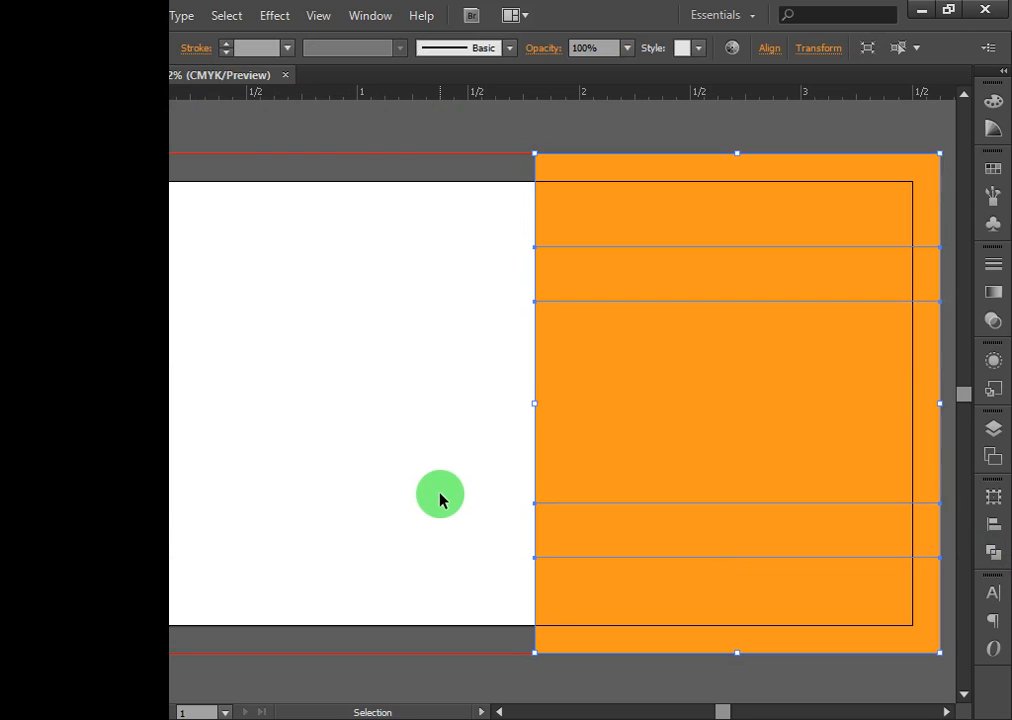
Move the two inner anchor points on the orange panel's left edge inward to form an angled notch about 0.2 in deep.
click(53, 104)
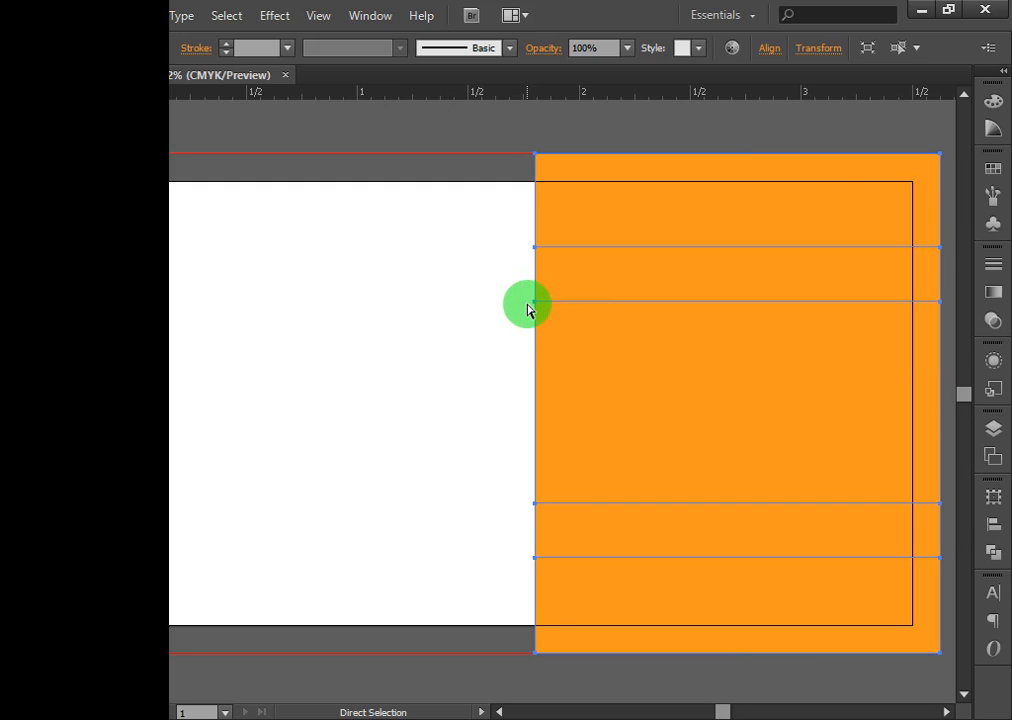
drag(522, 292, 561, 520)
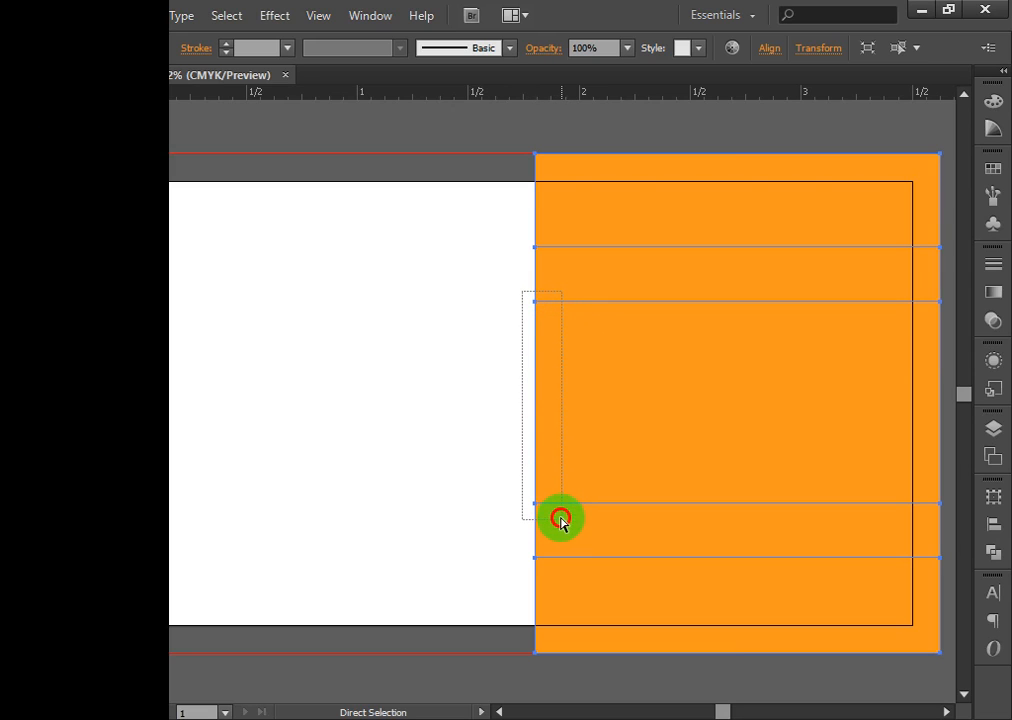
drag(561, 520, 561, 519)
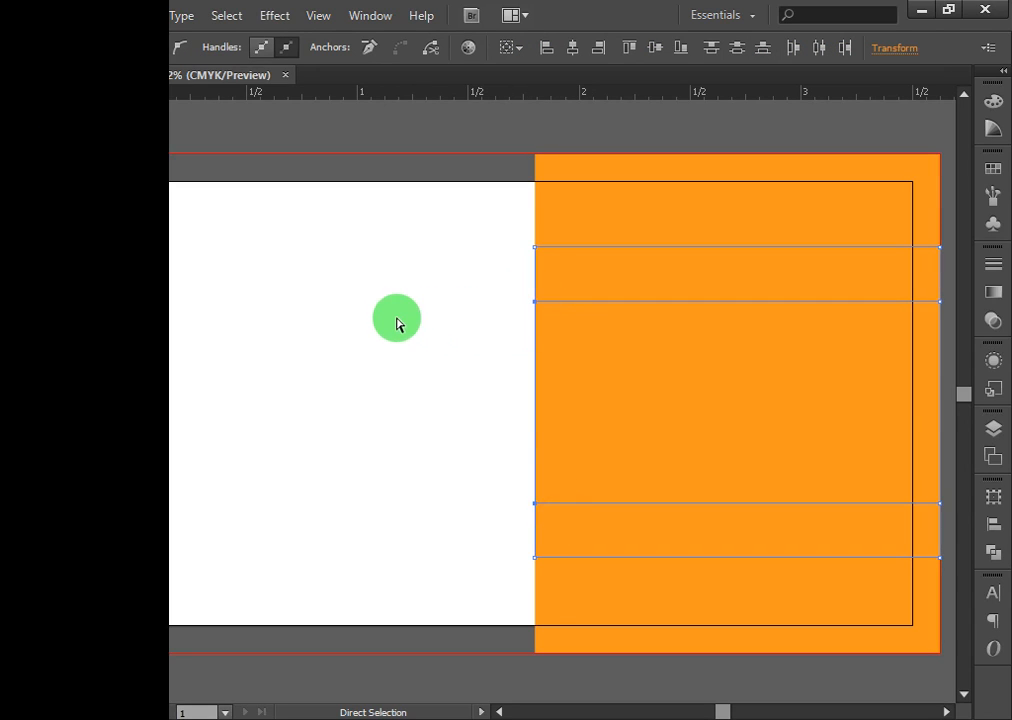
key(Right)
key(Right)
key(Right)
key(Right)
key(Right)
key(Right)
key(Right)
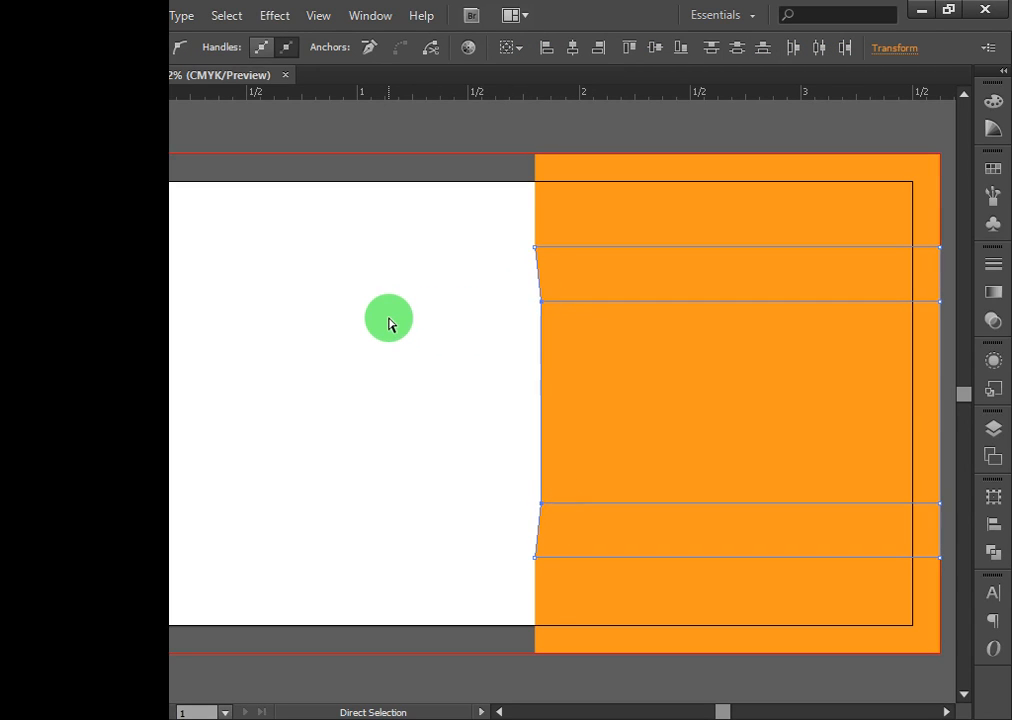
key(Right)
key(Right)
key(Right)
key(Right)
key(Right)
key(Right)
key(Right)
key(Right)
key(Right)
key(Right)
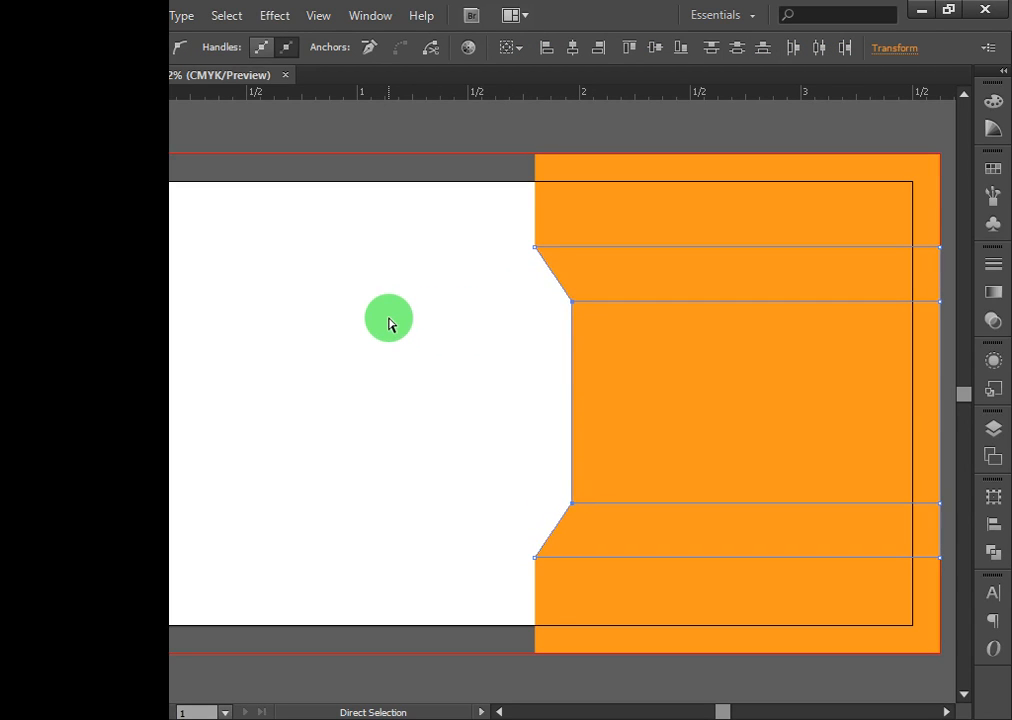
key(Right)
key(Right)
key(Right)
key(Right)
key(Right)
key(Right)
key(Right)
key(Right)
key(Right)
key(Right)
key(Right)
key(Right)
key(Right)
key(Right)
key(Right)
key(Right)
key(Right)
key(Right)
key(Right)
key(Right)
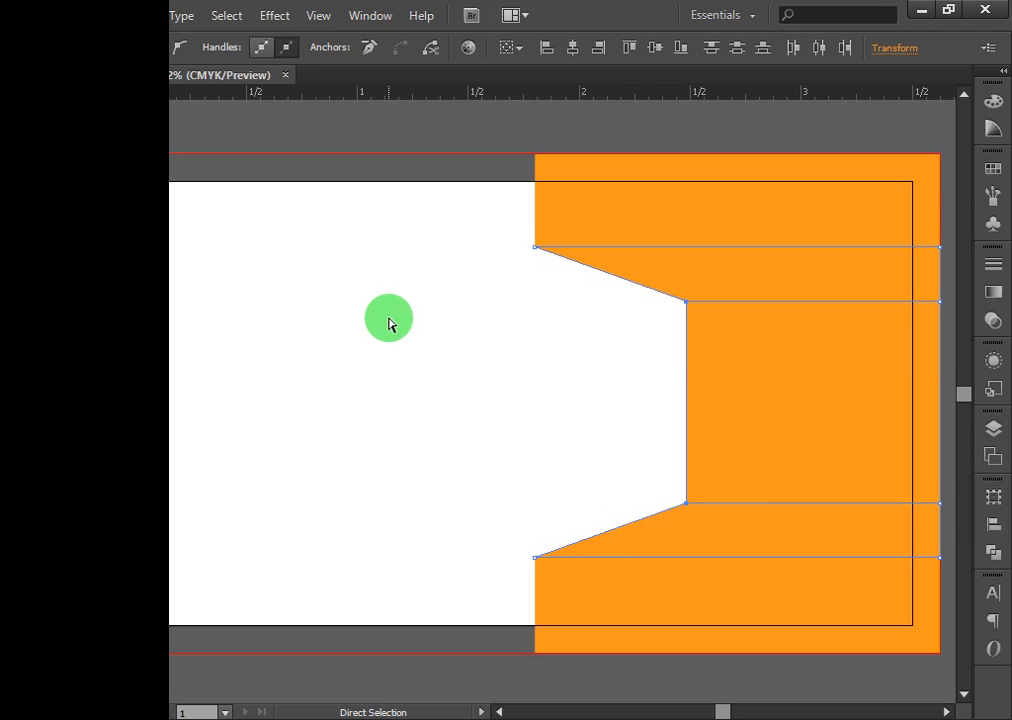
key(Left)
key(Left)
key(Left)
key(Left)
key(Left)
key(Left)
key(Left)
key(Left)
key(Left)
key(Left)
key(Left)
key(Left)
key(Left)
key(Left)
key(Left)
key(Left)
key(Left)
key(Left)
key(Left)
key(Left)
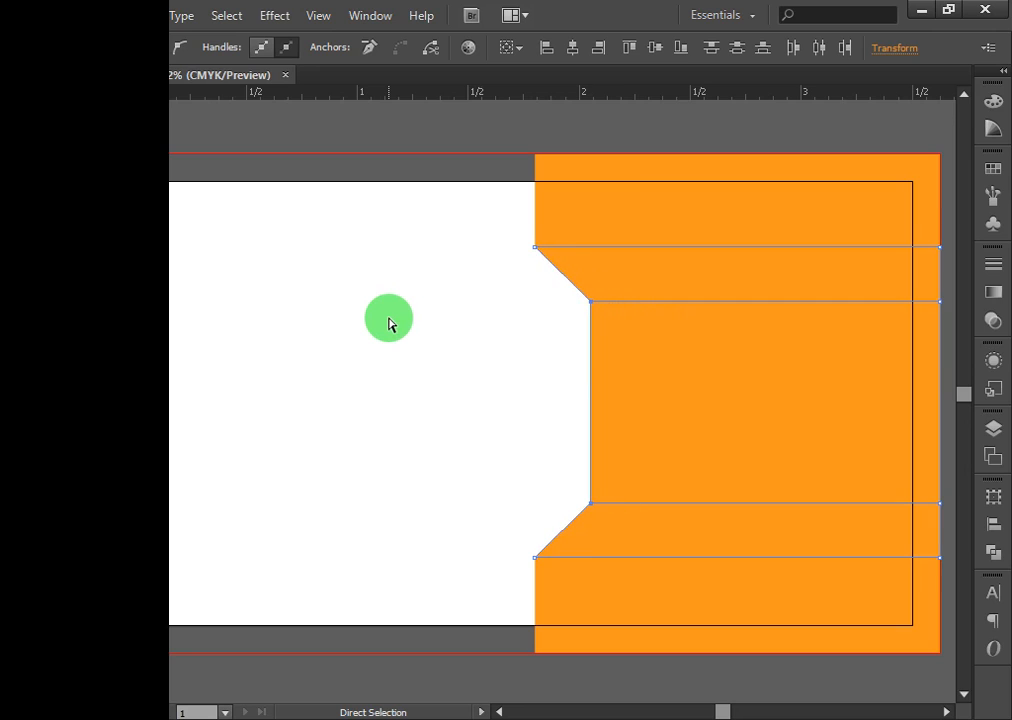
key(Left)
key(Left)
key(Left)
key(Left)
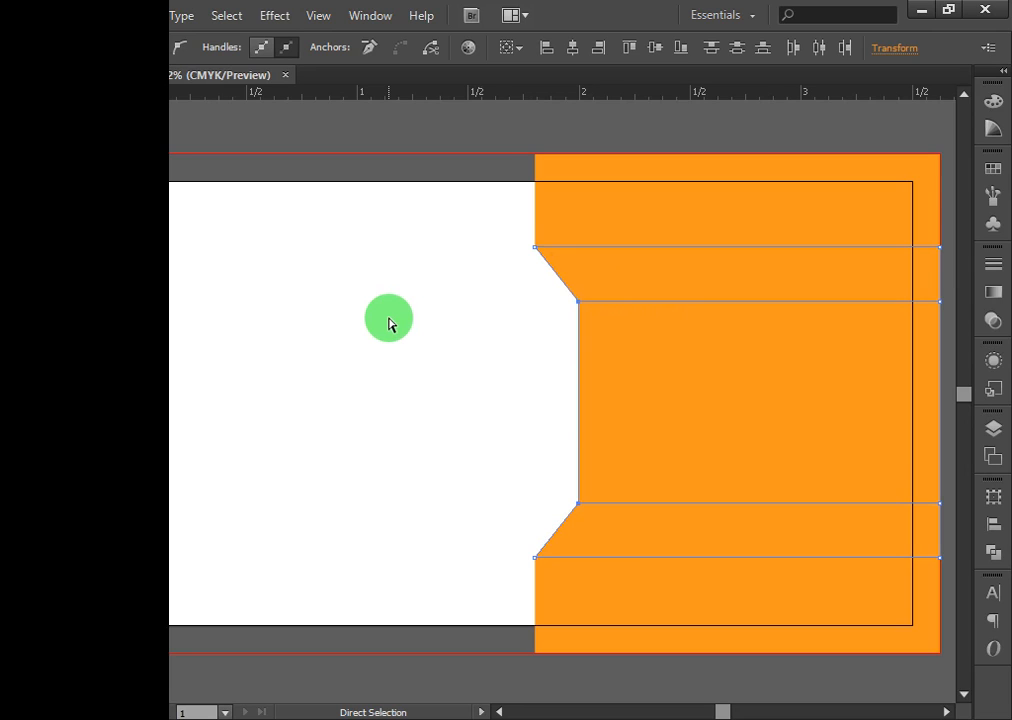
key(Left)
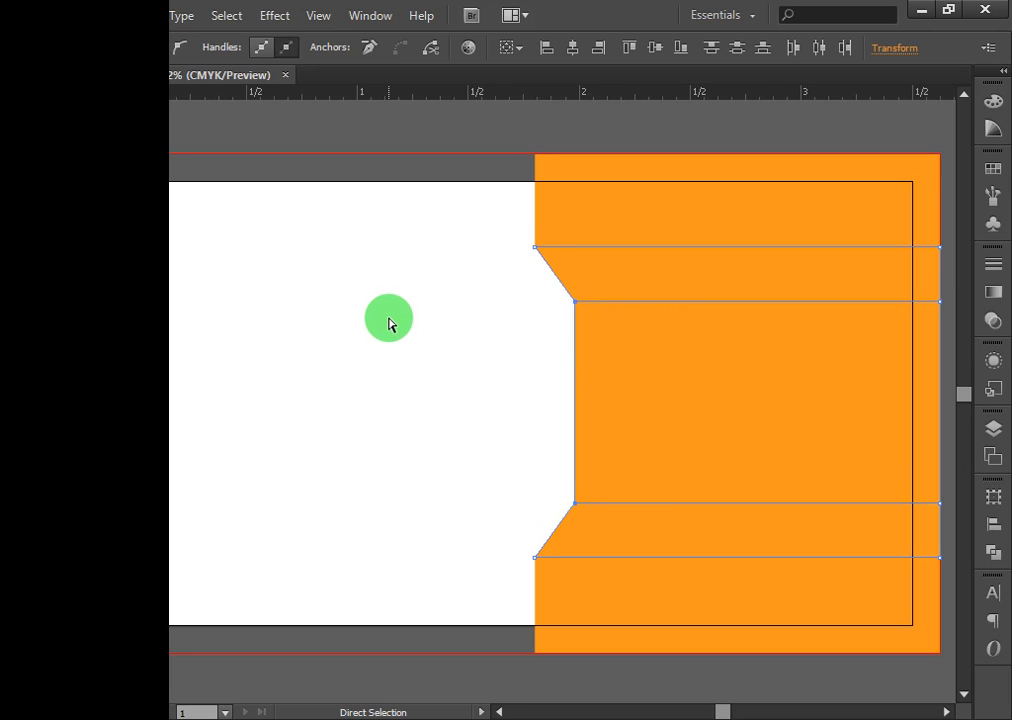
key(Right)
key(Right)
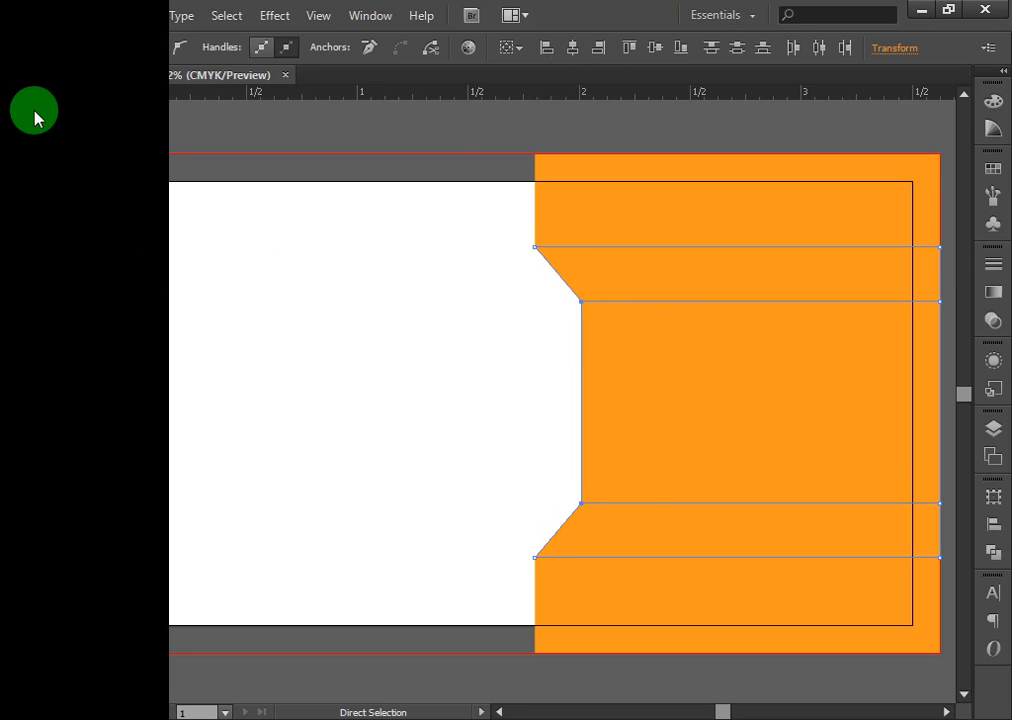
click(23, 104)
click(398, 128)
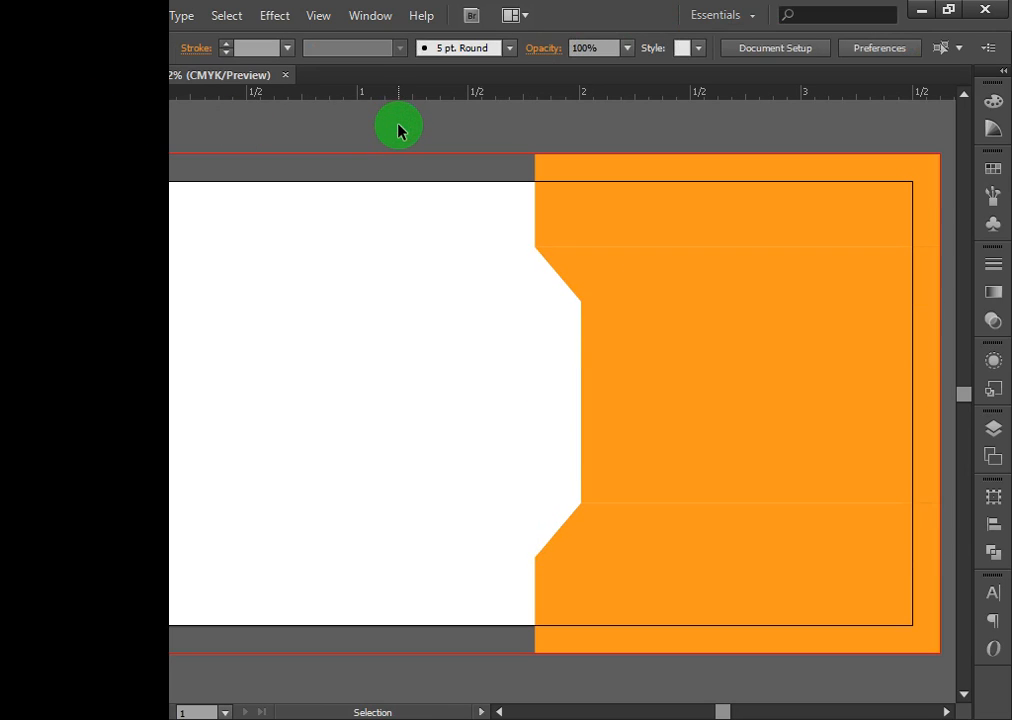
Draw an orange rectangle about 0.67 in wide over the panel's notched edge and fit its height between the upper and lower bleed edges.
click(46, 174)
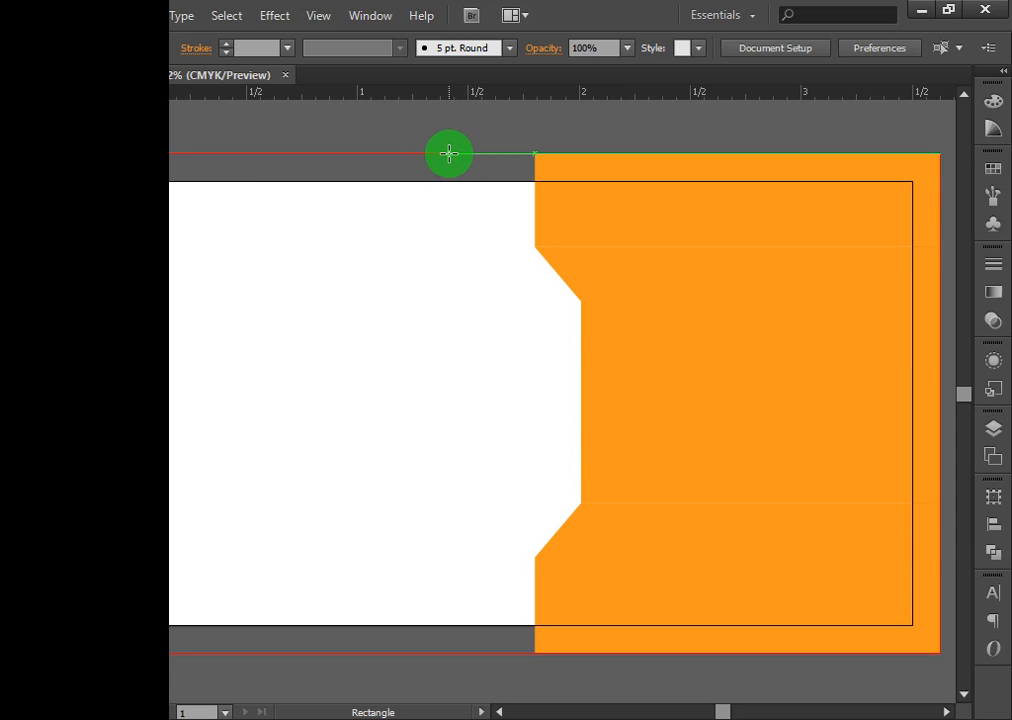
drag(449, 153, 597, 430)
scroll(666, 181, up, 3)
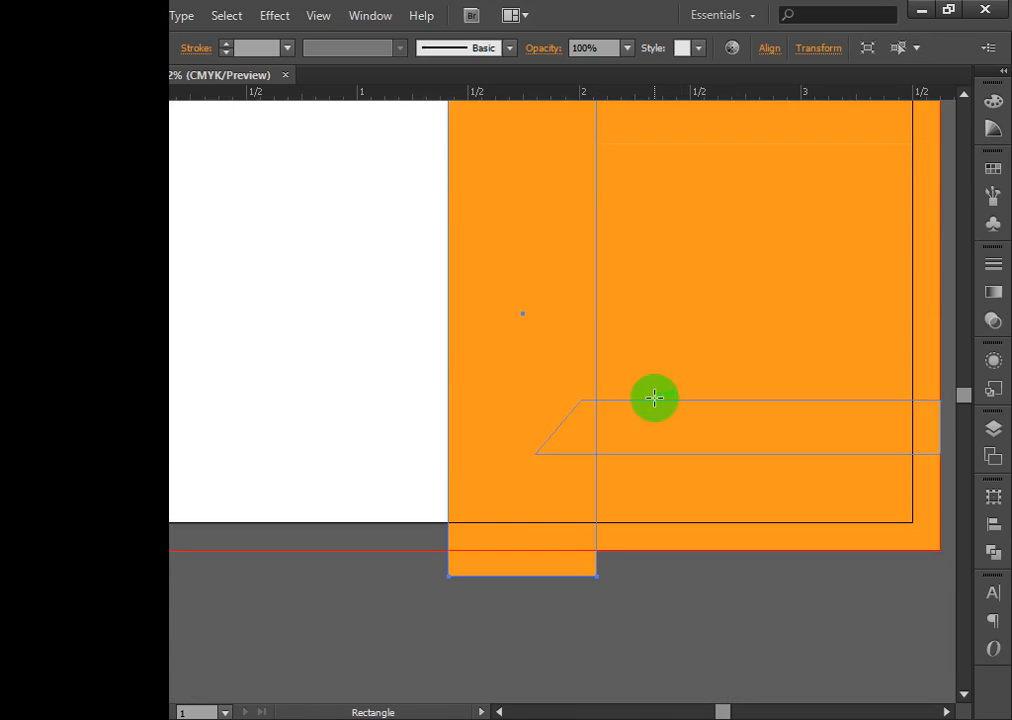
scroll(654, 398, up, 3)
click(15, 102)
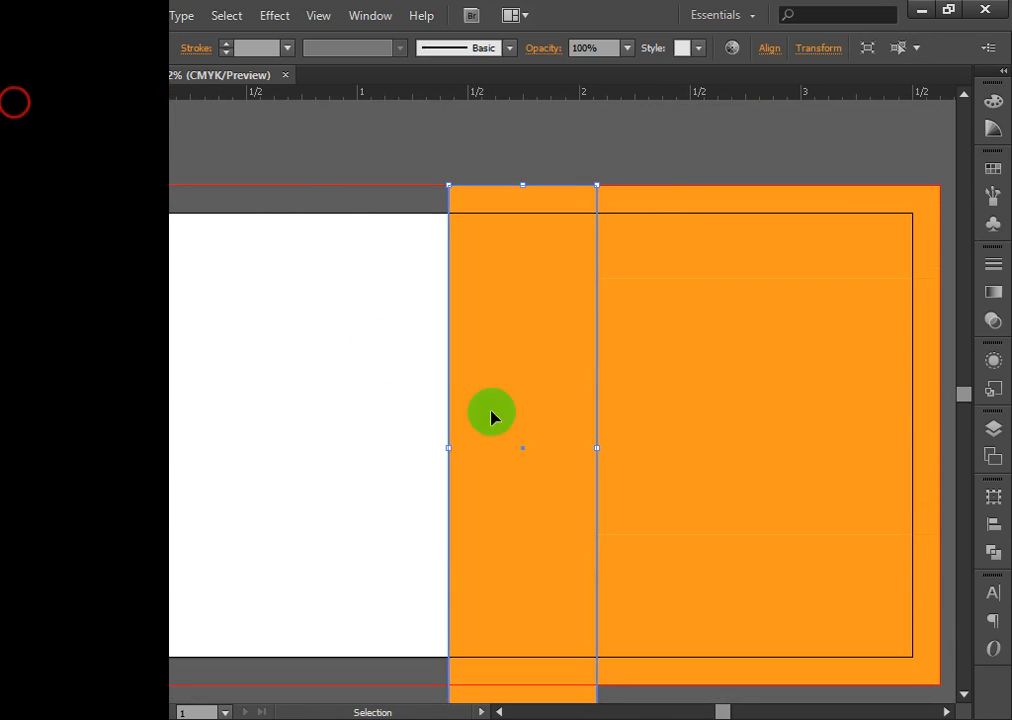
scroll(491, 416, down, 1)
drag(523, 670, 522, 645)
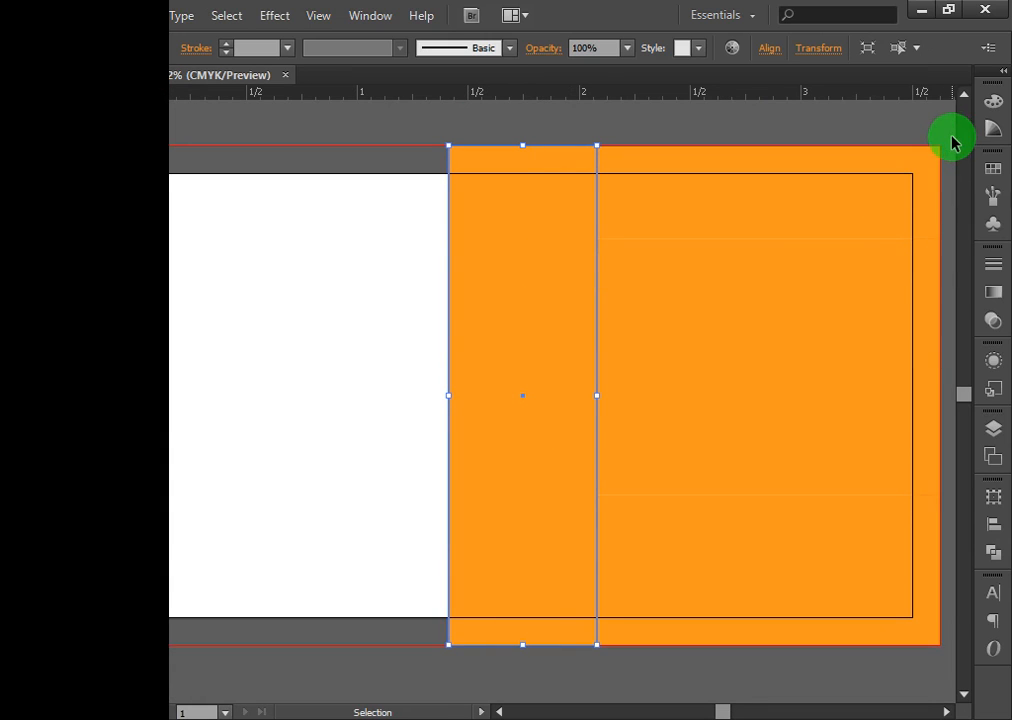
Merge all the divided bands of the notched panel into a single shape with Shape Builder and deselect it.
click(733, 670)
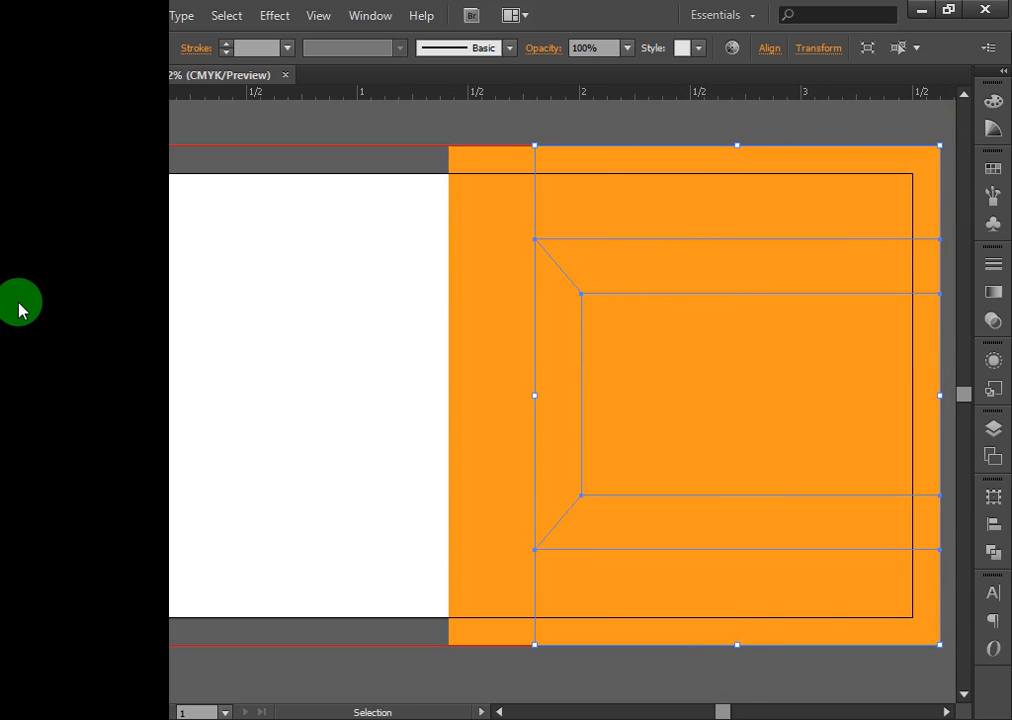
click(20, 308)
mouse_move(605, 183)
mouse_down()
mouse_move(694, 422)
mouse_move(722, 565)
mouse_move(738, 590)
mouse_up()
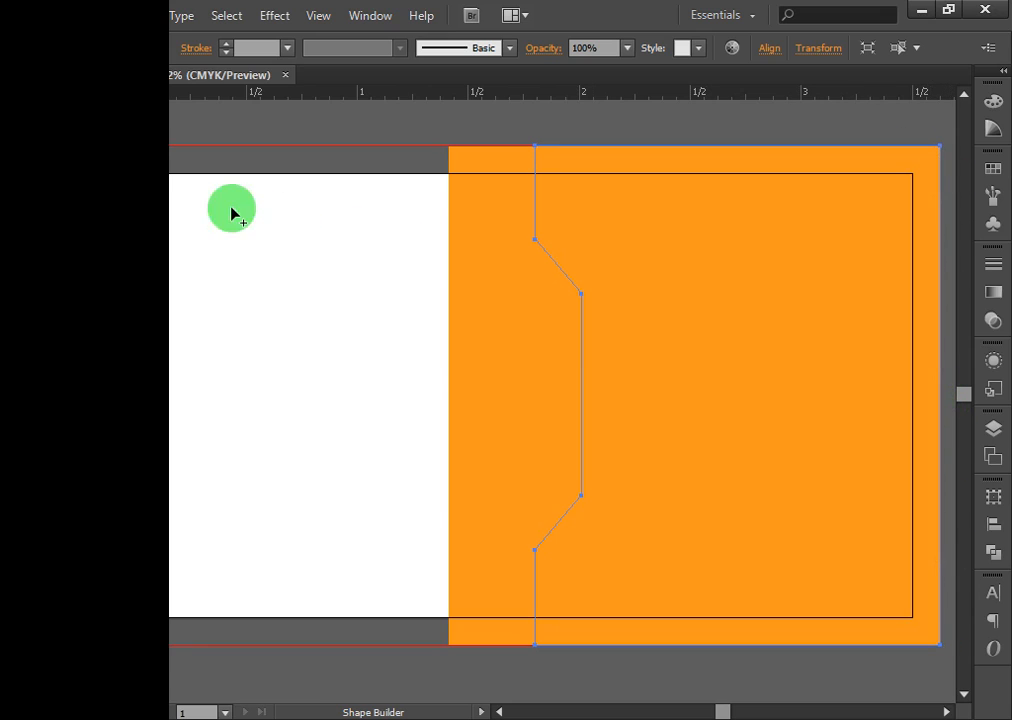
key(v)
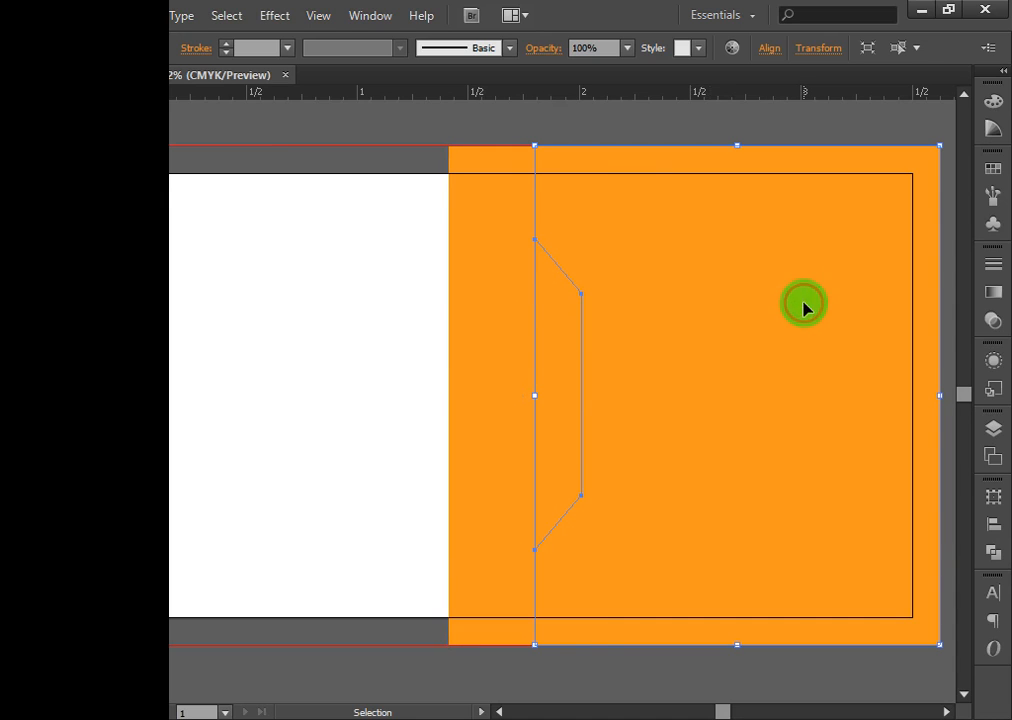
click(316, 214)
Offset the path of the notched orange panel outward by about 0.125 in.
click(797, 266)
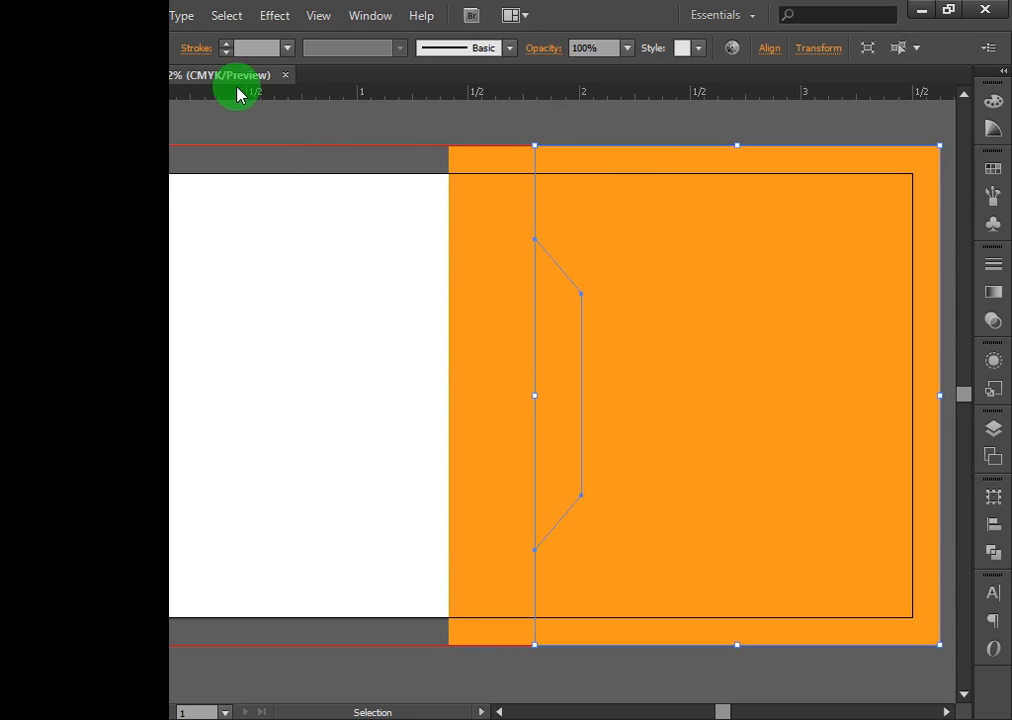
click(140, 18)
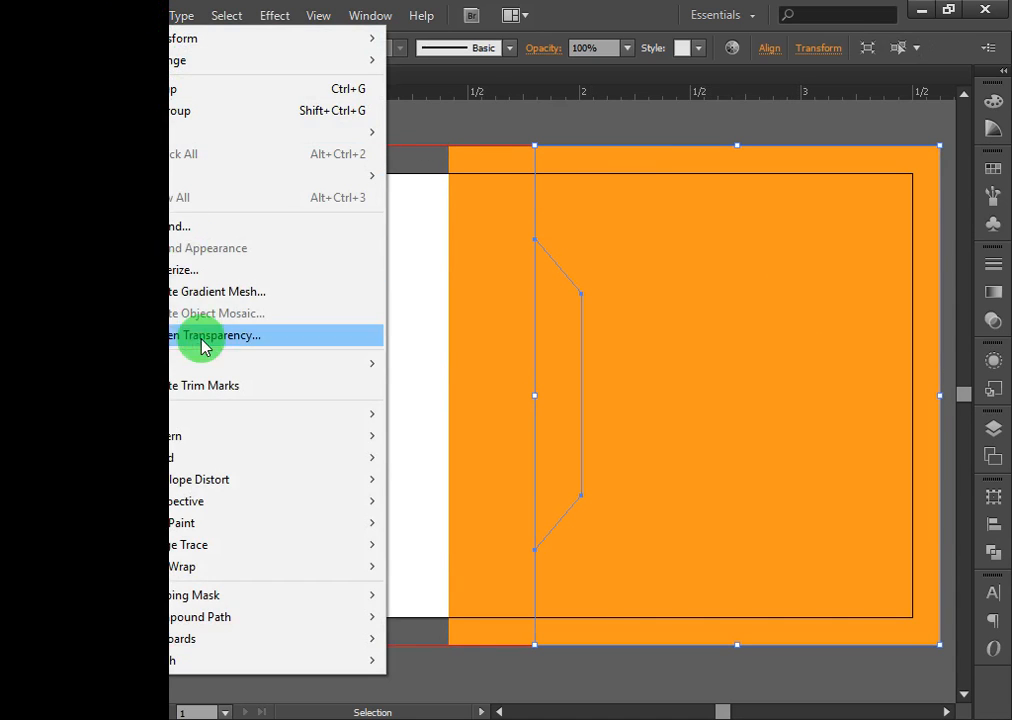
mouse_move(248, 416)
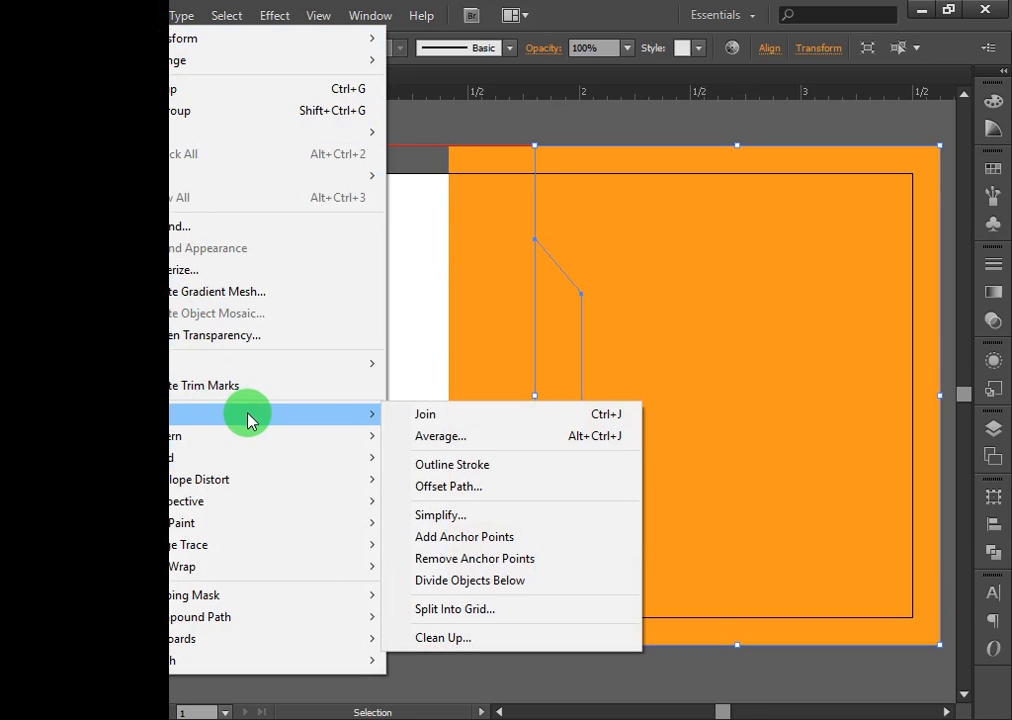
click(487, 490)
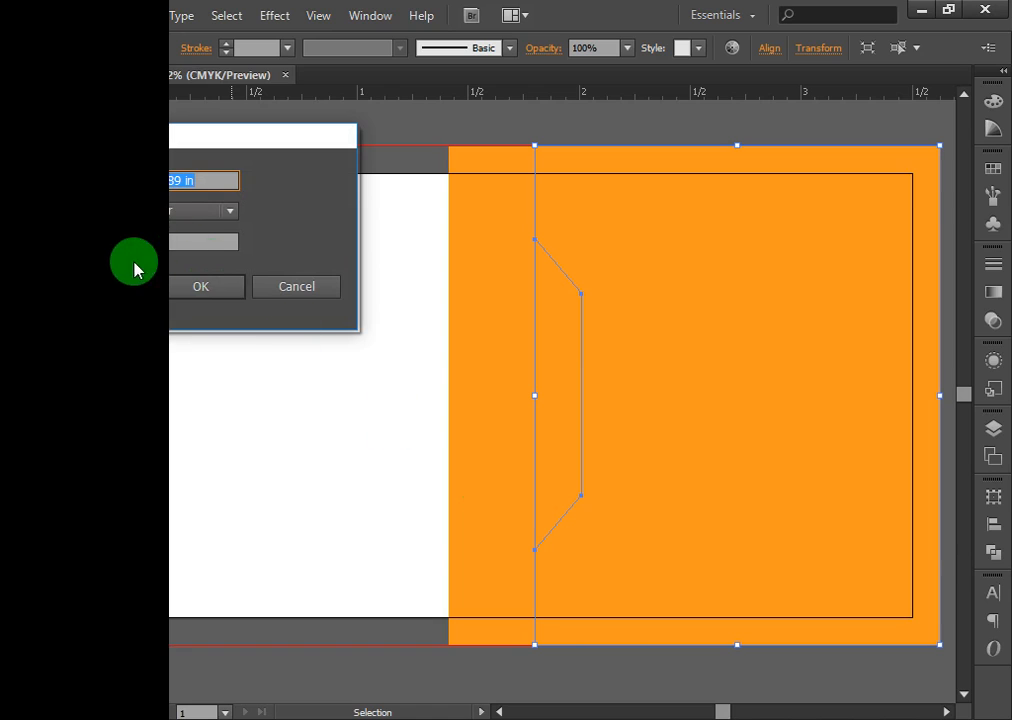
click(79, 290)
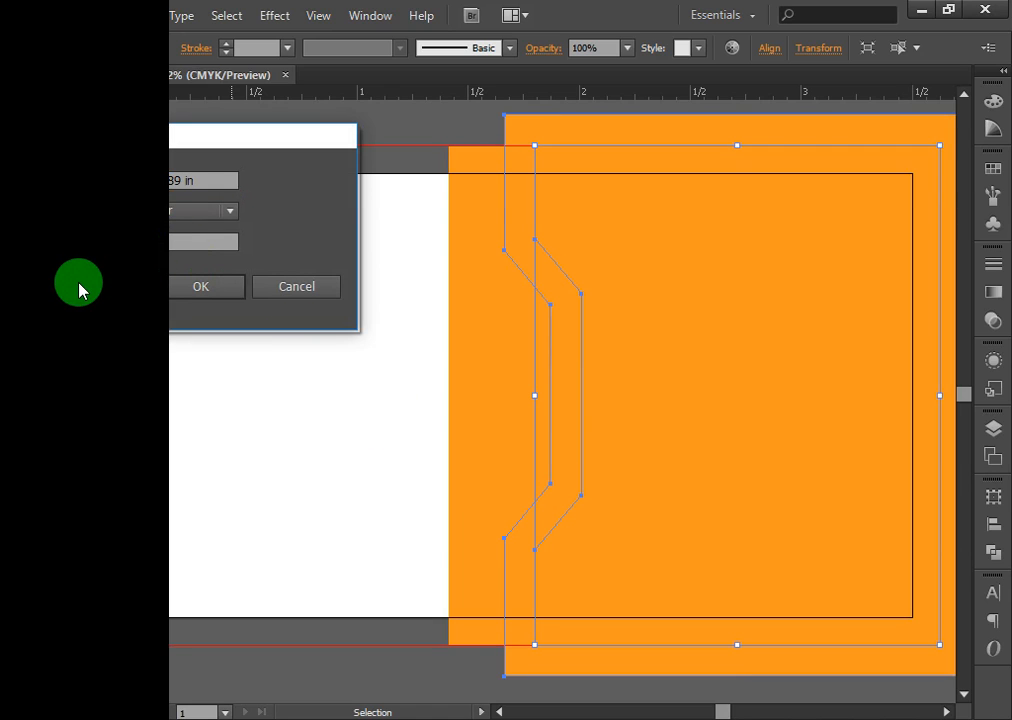
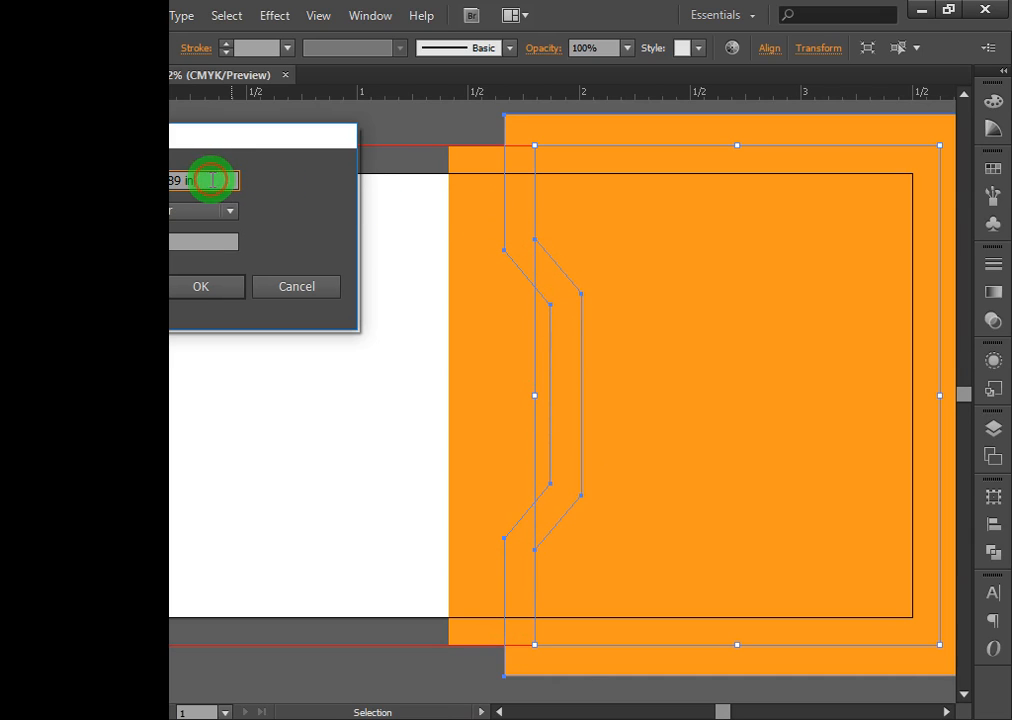
drag(178, 179, 228, 177)
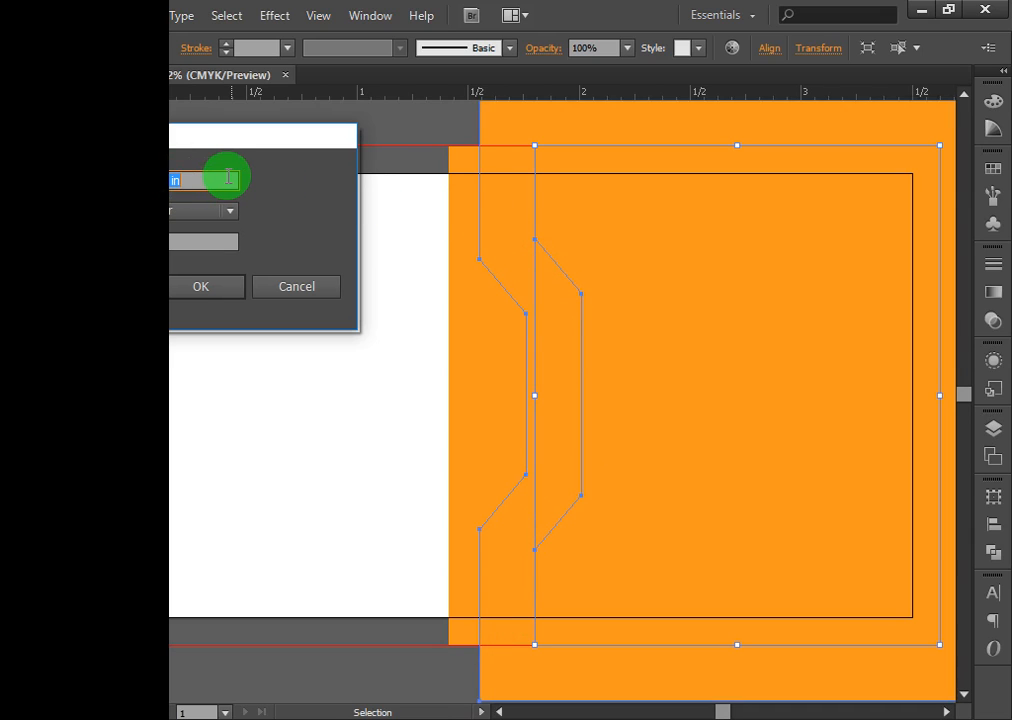
key(Down)
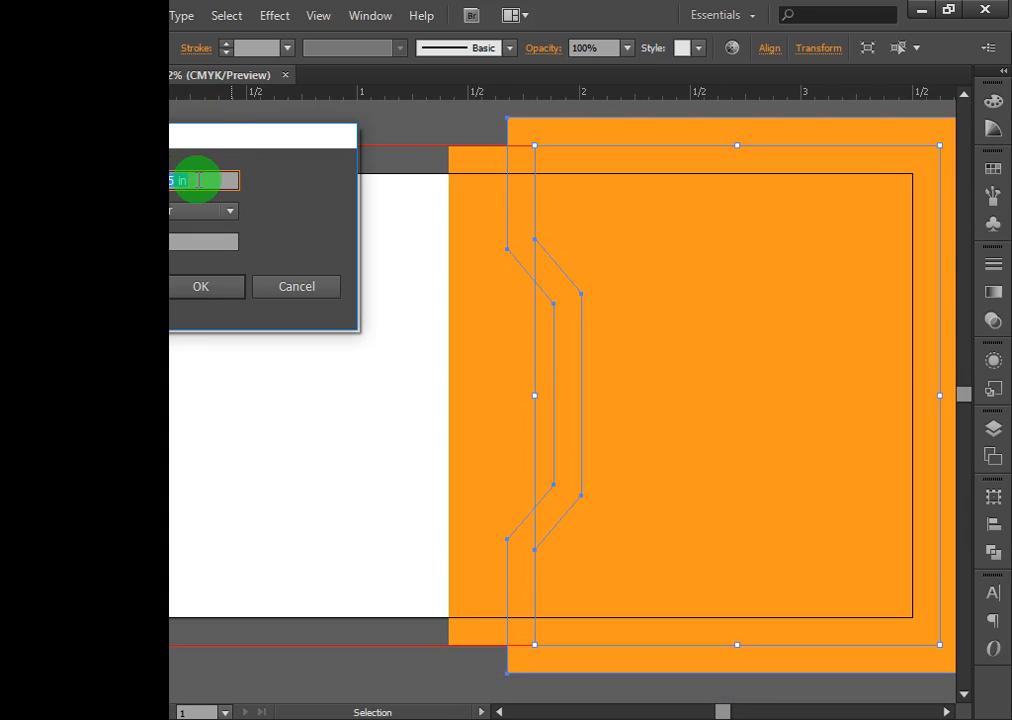
click(193, 288)
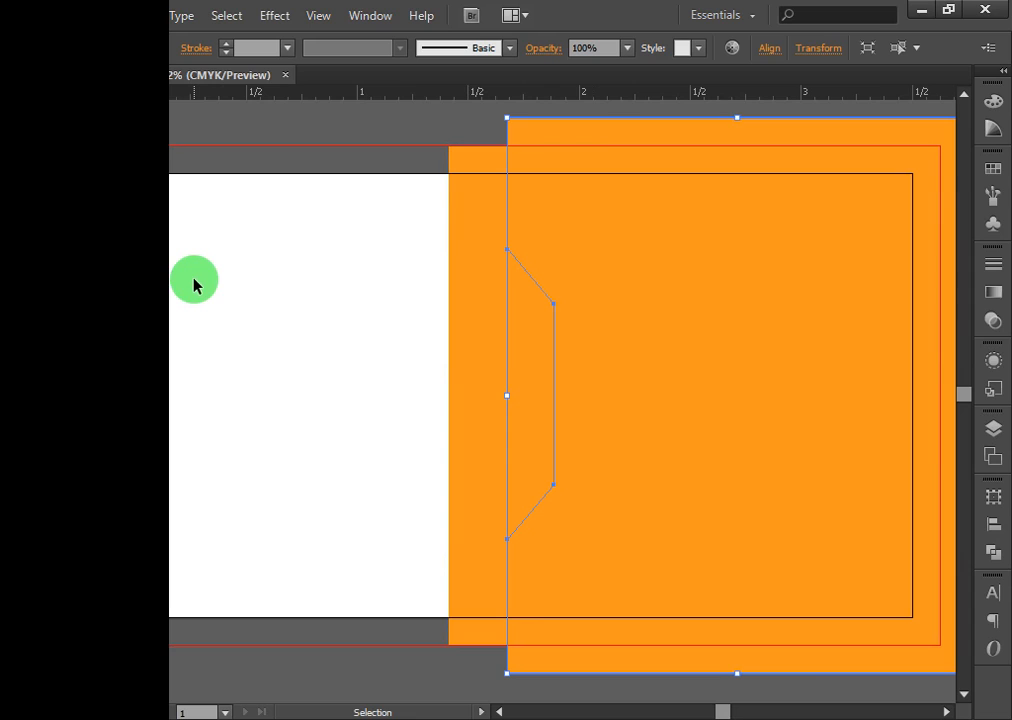
Cut away the offset shape and its overlap with the left orange strip using Shape Builder, leaving an even gap along the notch.
shift+click(477, 242)
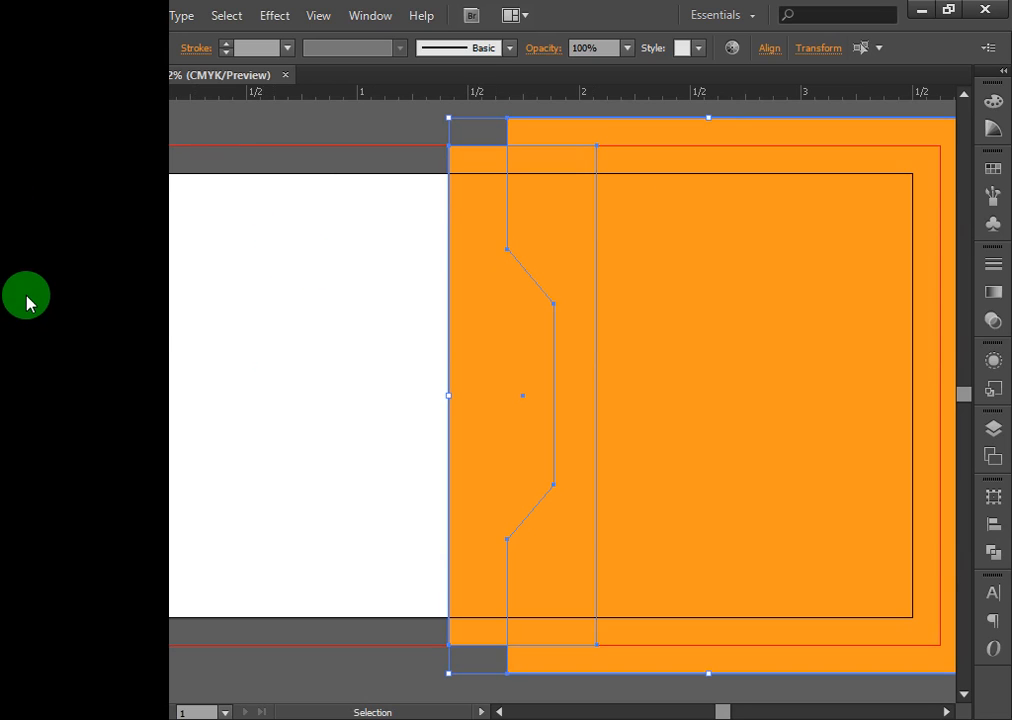
key(shift+m)
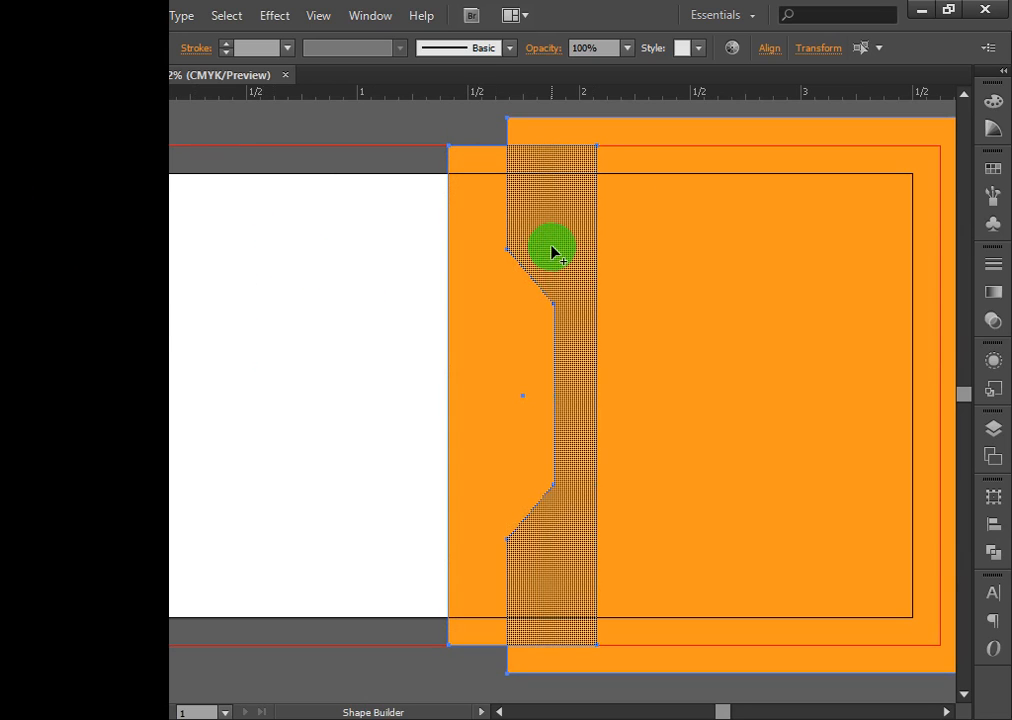
drag(551, 250, 897, 255)
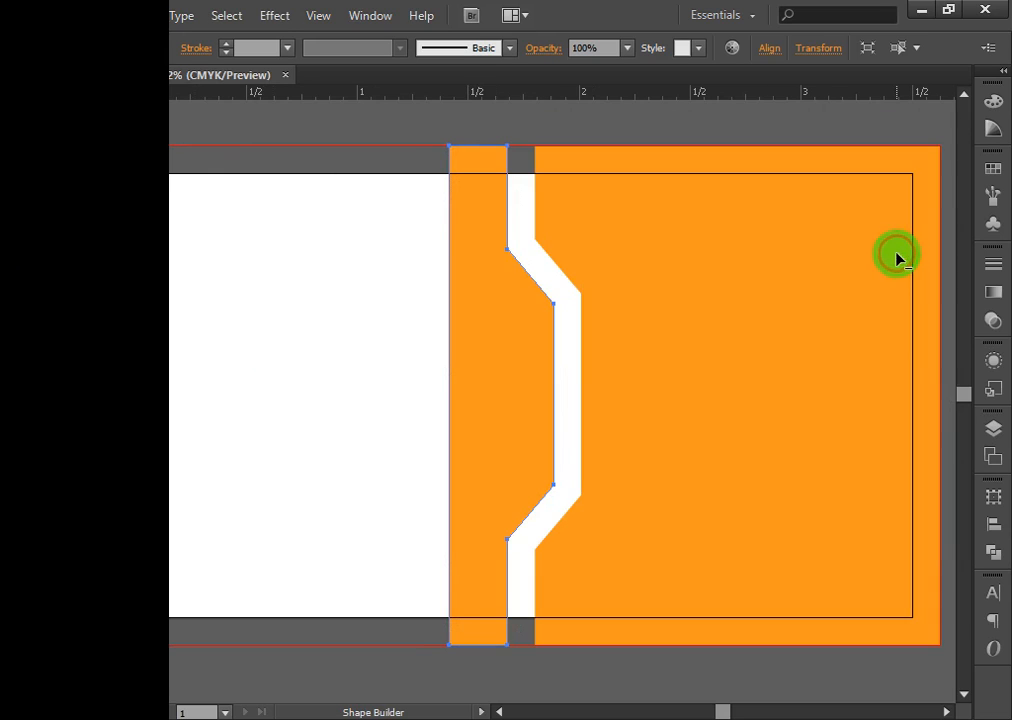
click(25, 104)
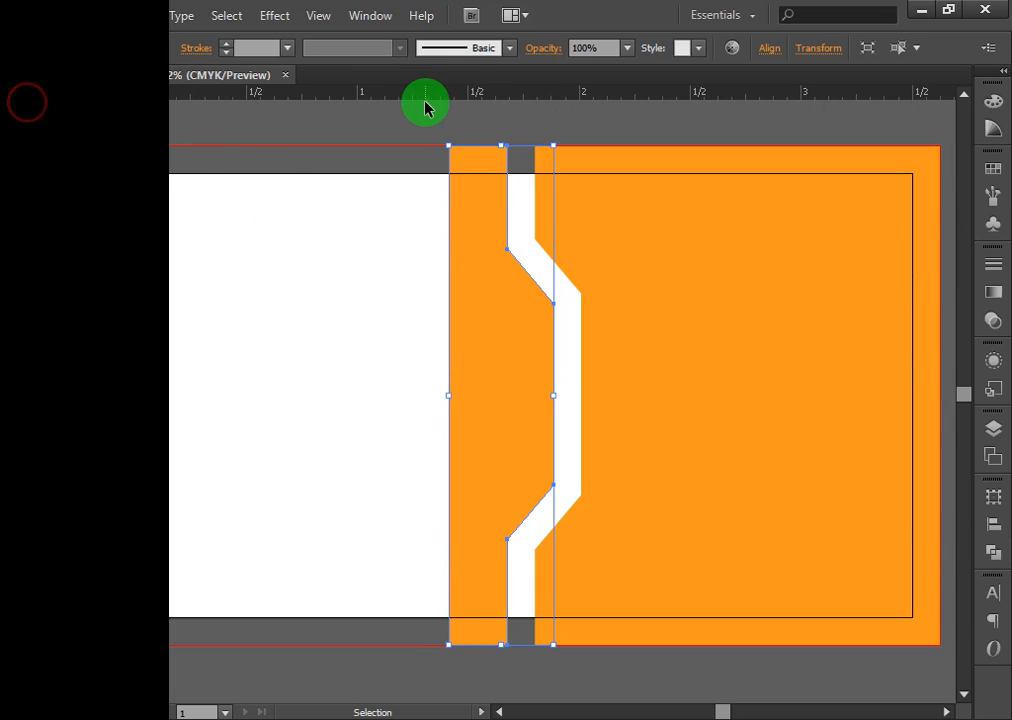
click(425, 103)
key(ctrl+minus)
key(ctrl+minus)
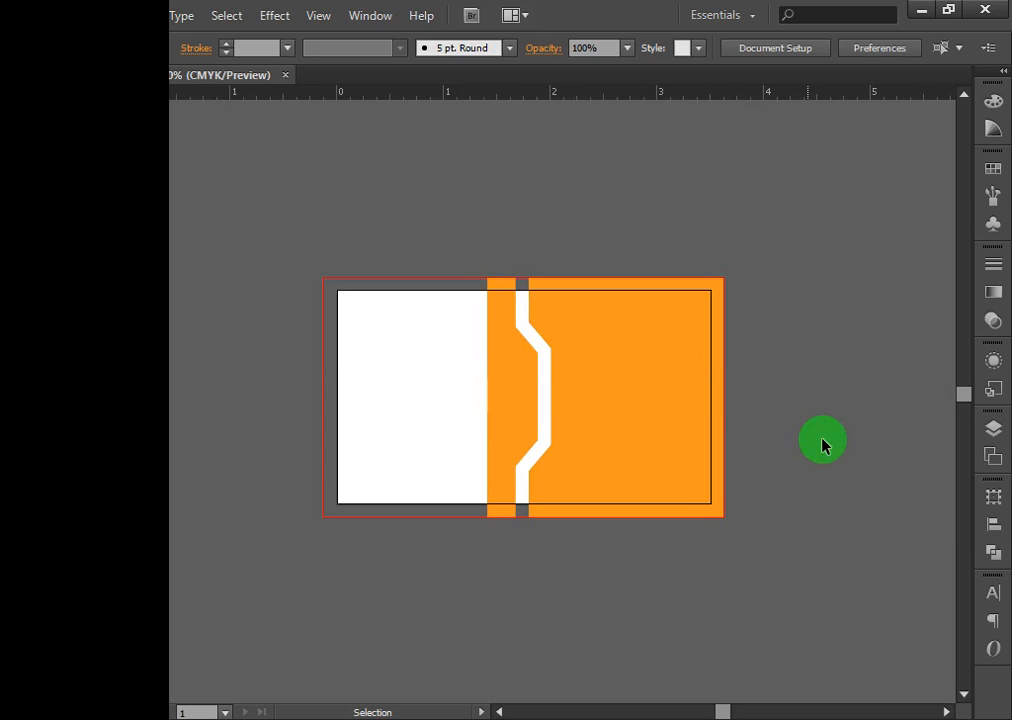
click(52, 106)
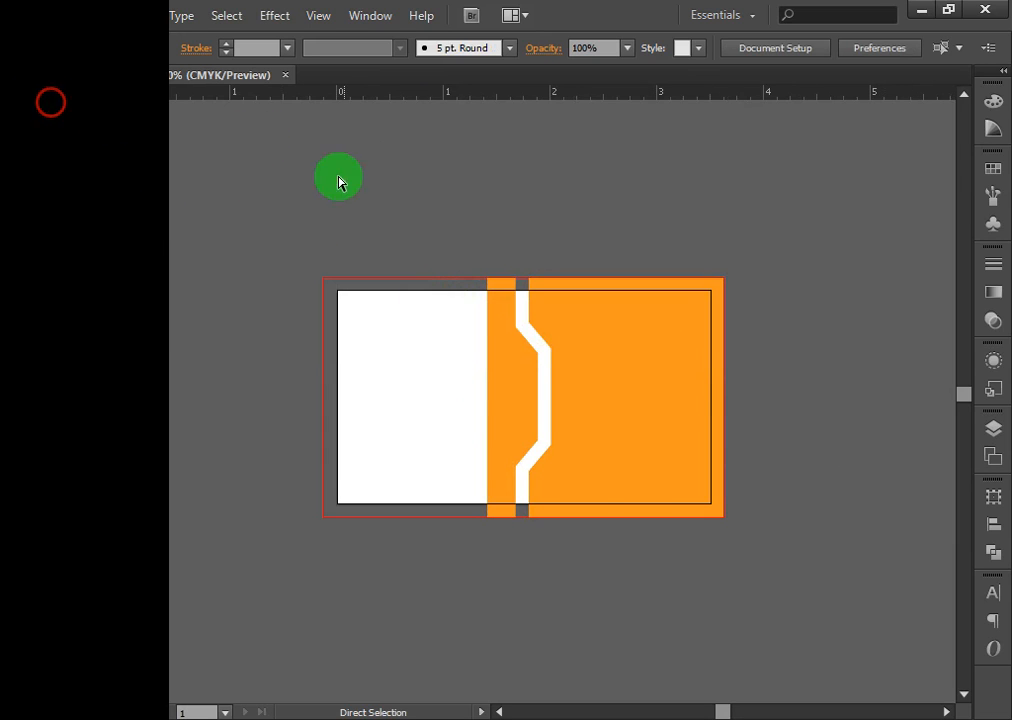
drag(373, 231, 759, 614)
click(672, 151)
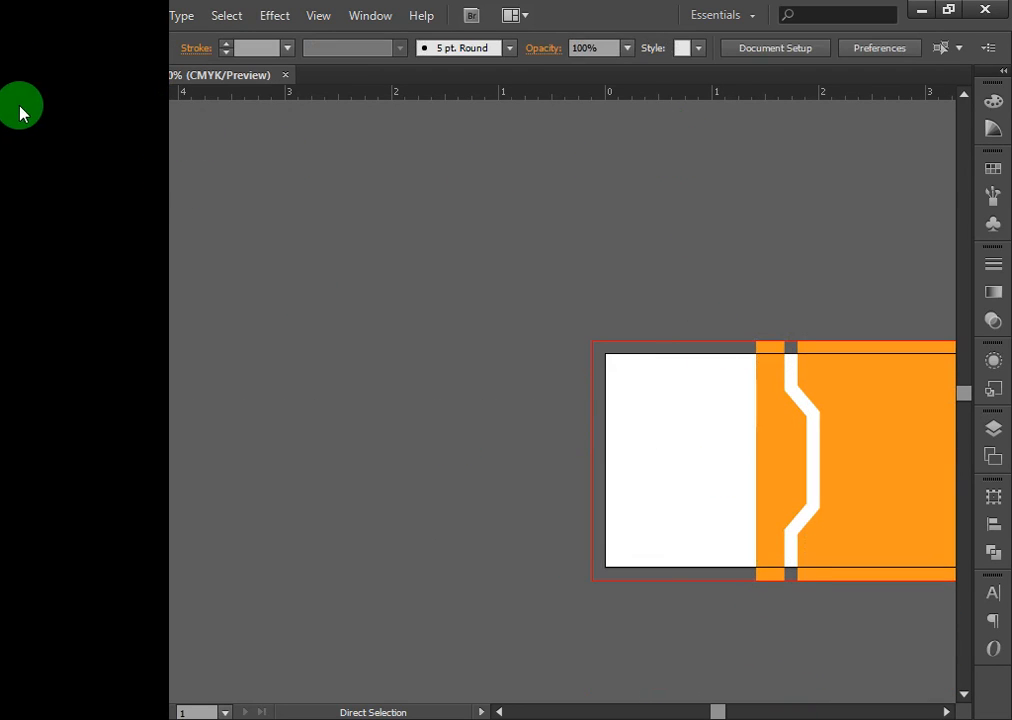
click(18, 106)
drag(737, 325, 770, 385)
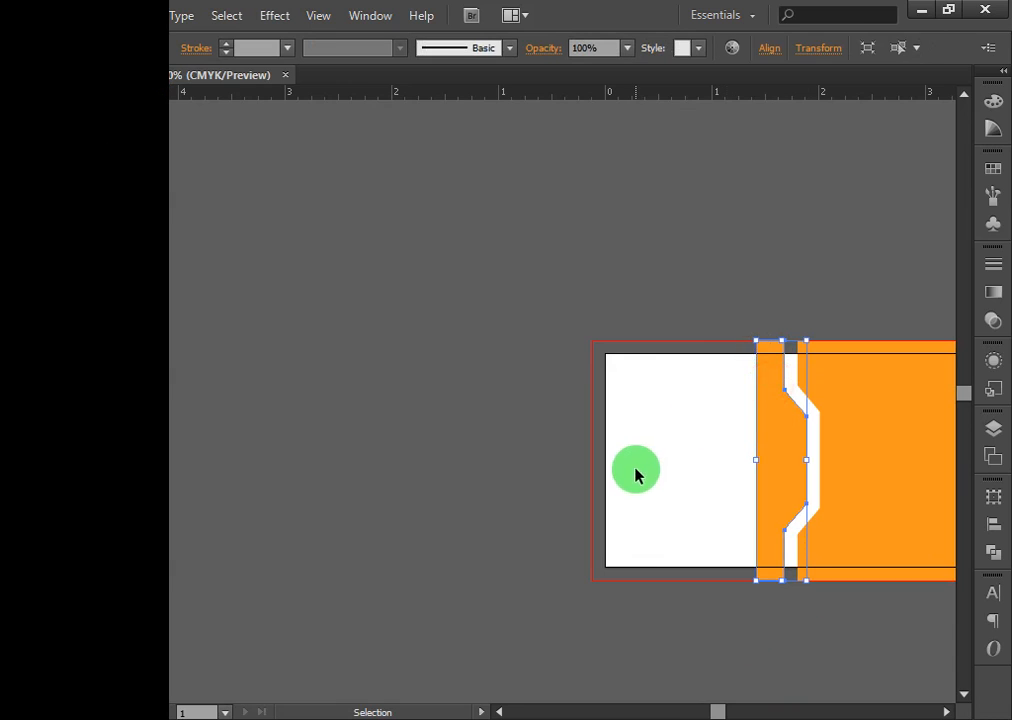
drag(723, 287, 770, 385)
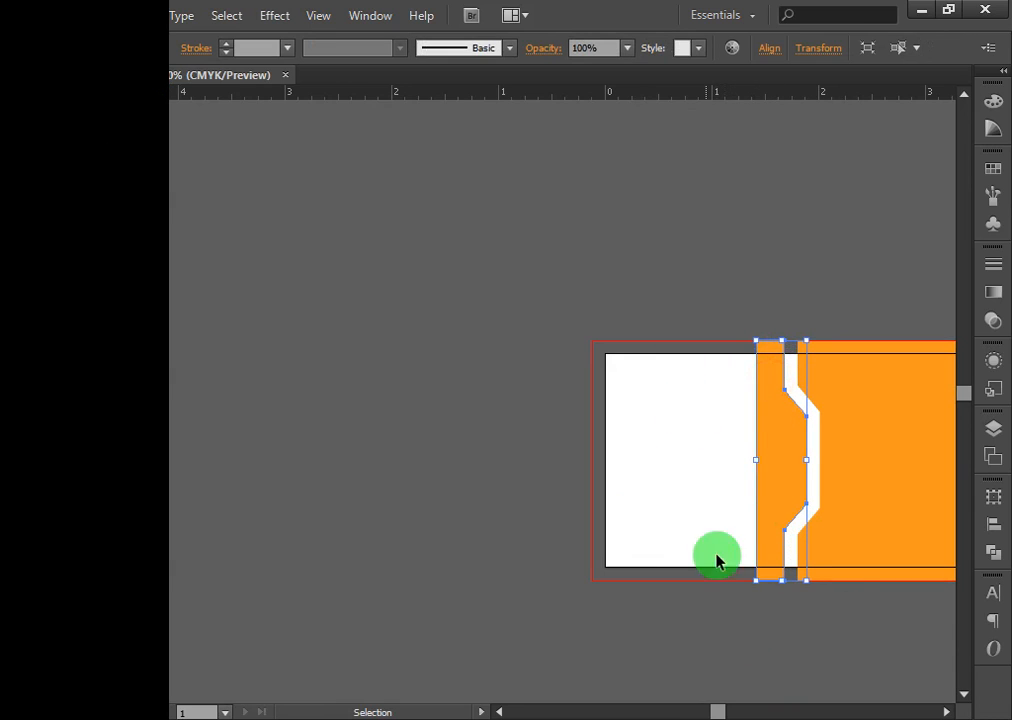
click(99, 172)
click(56, 108)
mouse_move(740, 330)
mouse_down()
mouse_move(771, 368)
mouse_move(745, 342)
mouse_up()
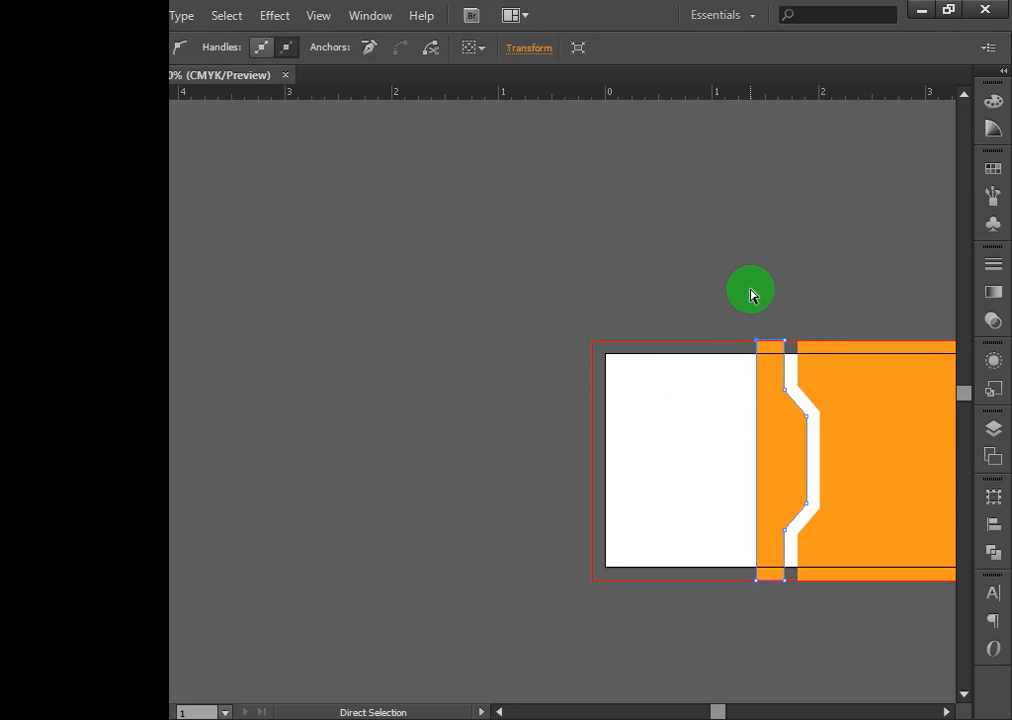
click(752, 295)
click(16, 102)
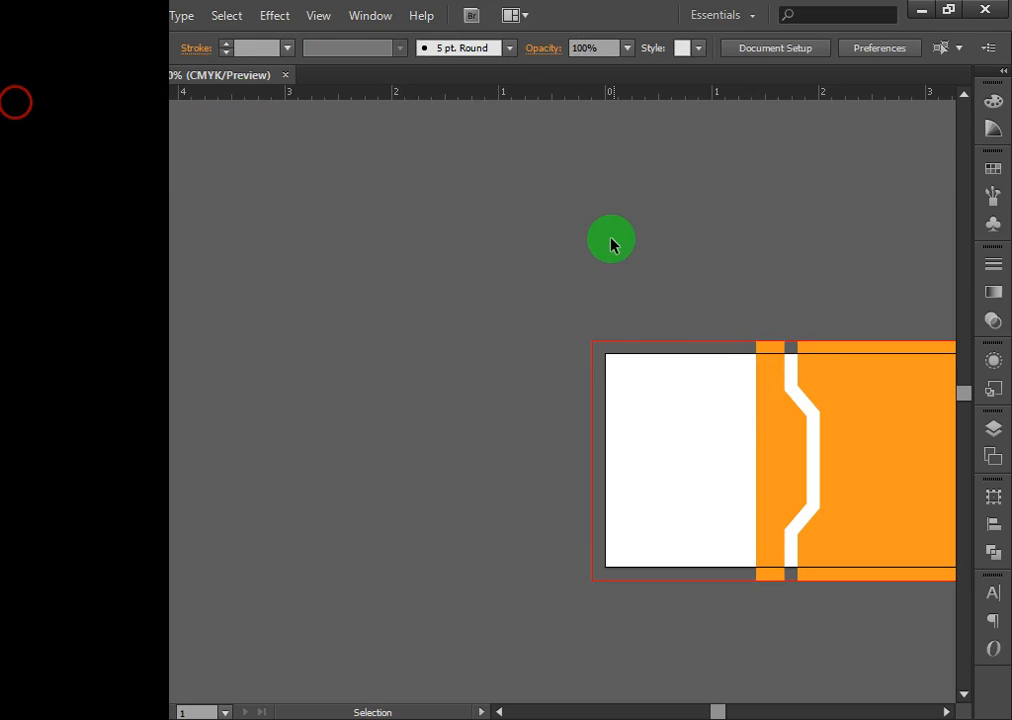
click(611, 243)
Try to extend the left orange strip toward the card's left edge by scaling the whole shape, and undo the scaling.
click(776, 396)
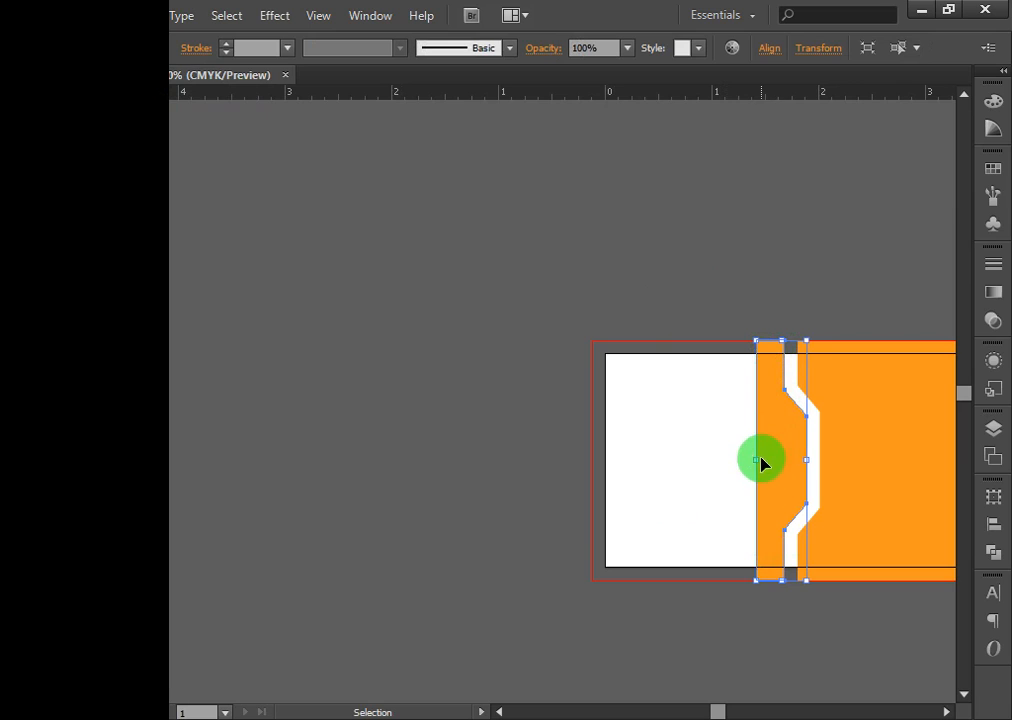
drag(756, 459, 623, 467)
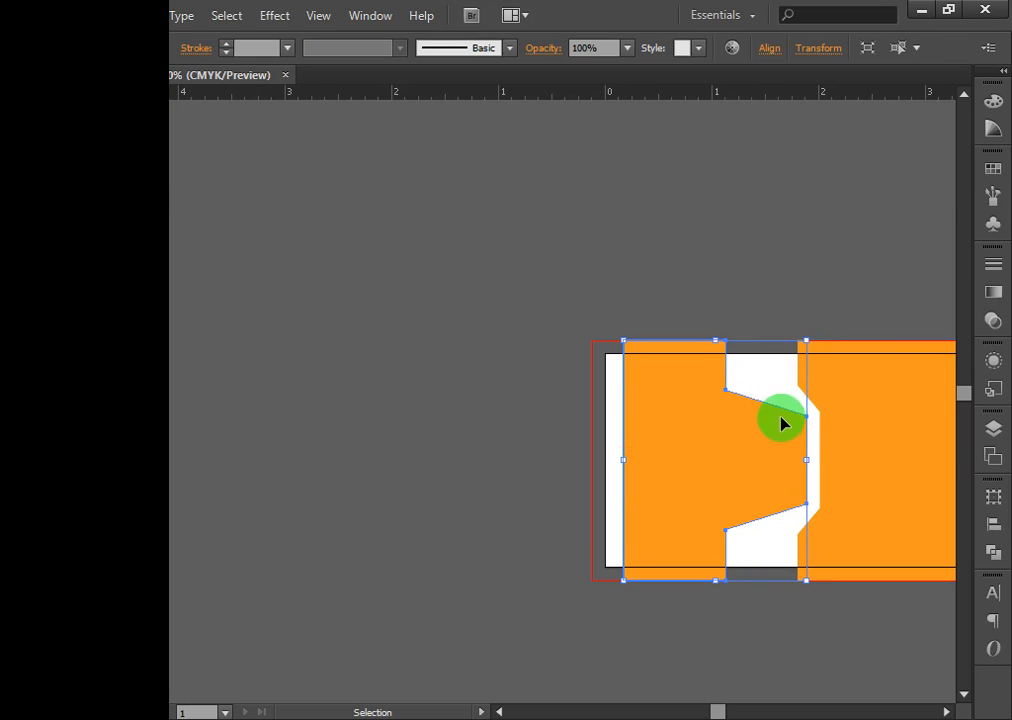
key(a)
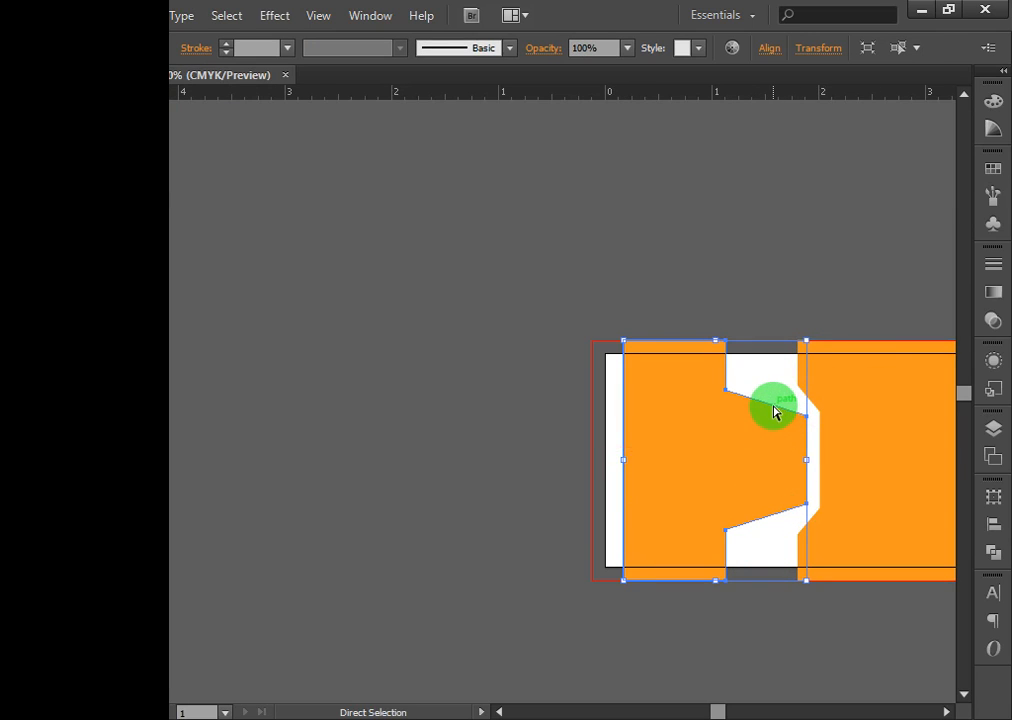
key(ctrl+z)
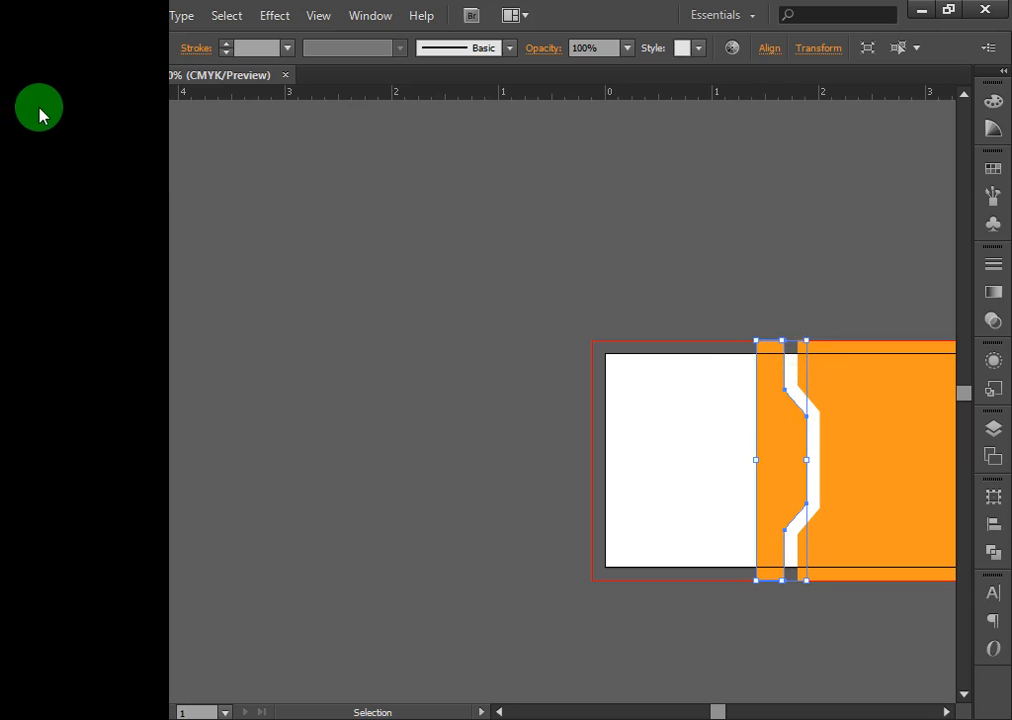
Move the two outer anchor points of the left orange strip out to the card's left bleed edge and deselect it.
click(364, 210)
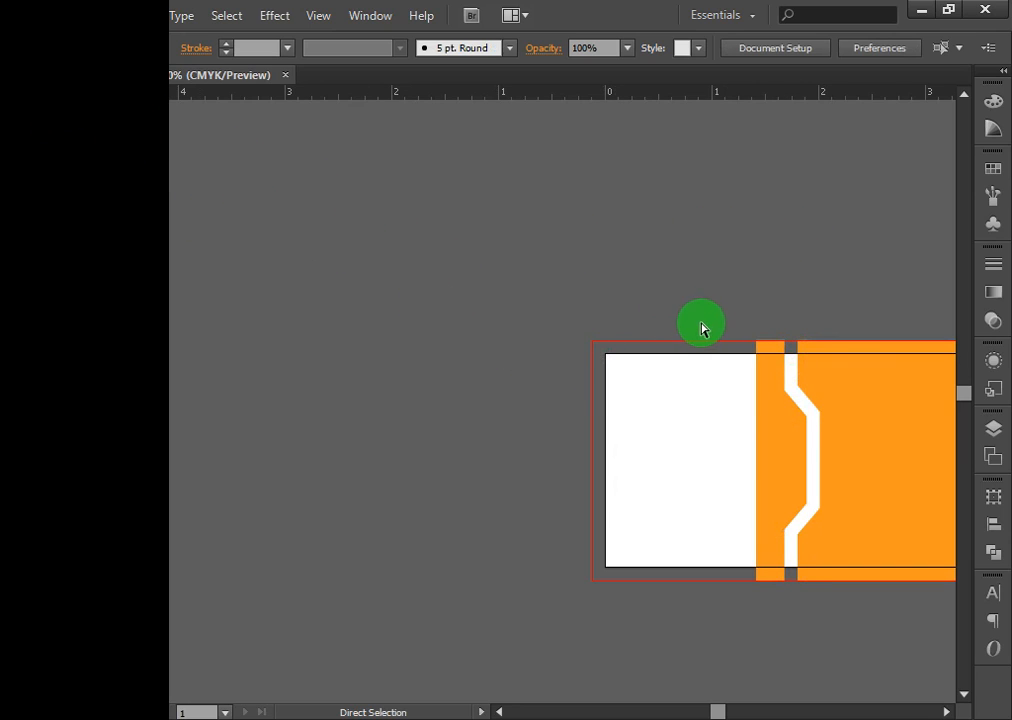
drag(698, 324, 768, 661)
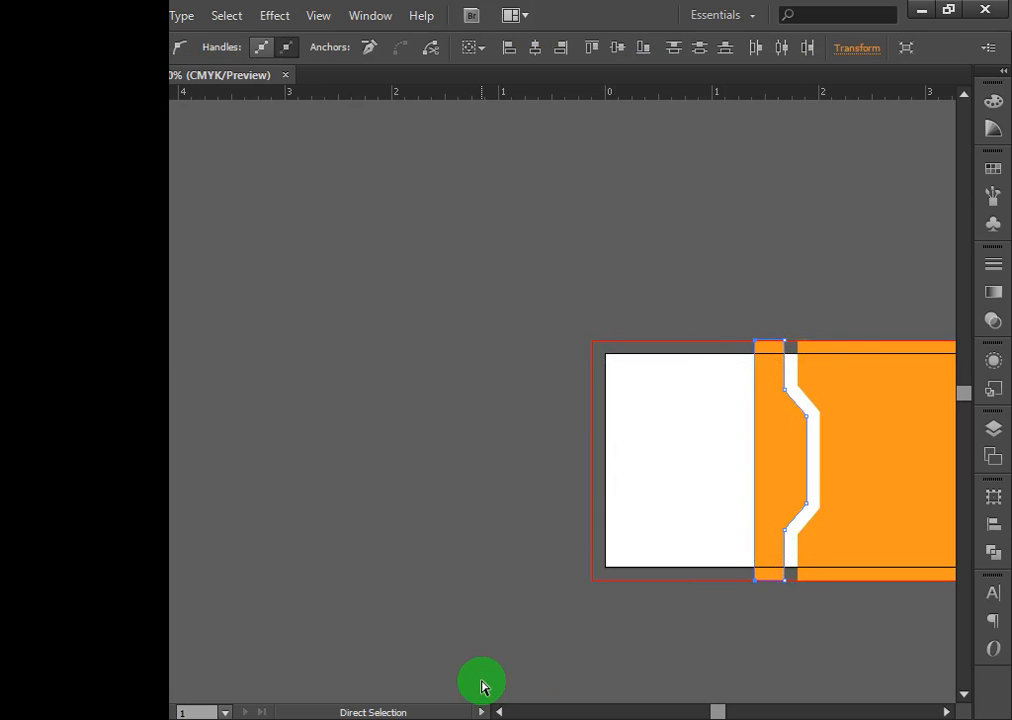
key(Left)
key(Left)
key(Left)
key(Left)
key(Left)
key(Left)
key(Left)
key(Left)
key(Left)
key(Left)
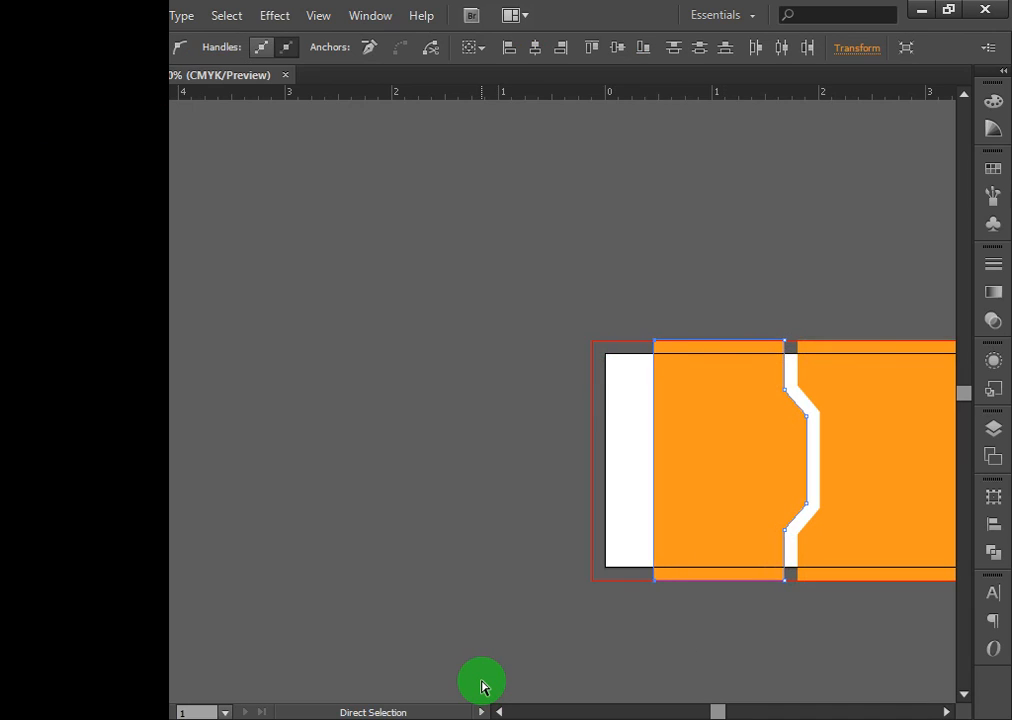
key(Left)
key(Left)
key(Left)
key(Left)
key(Left)
key(Left)
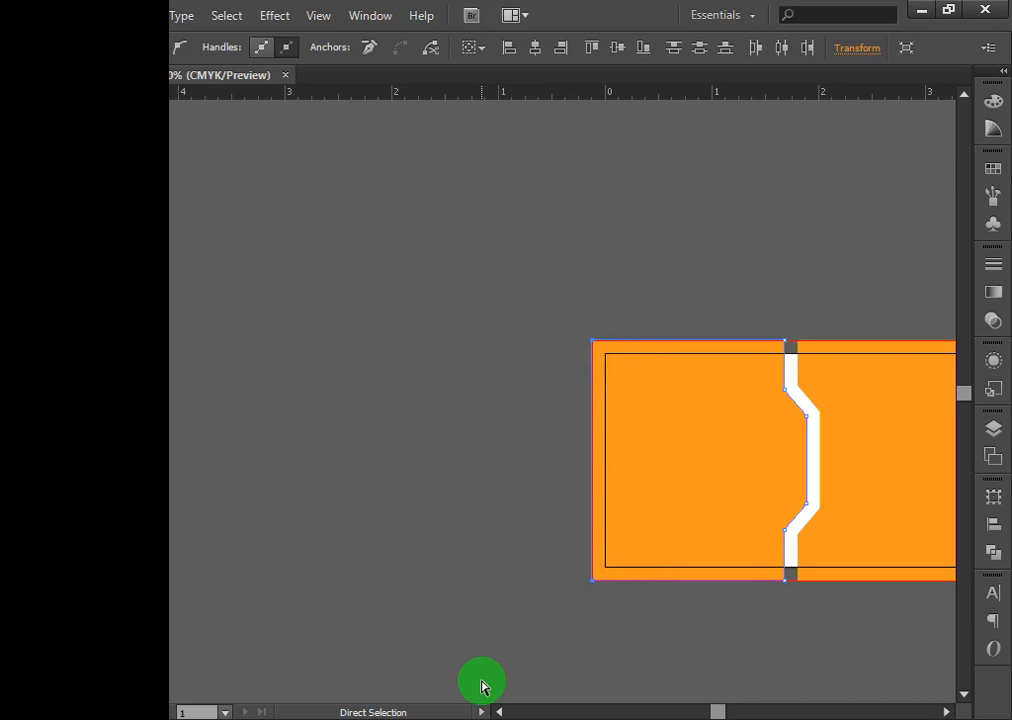
click(748, 242)
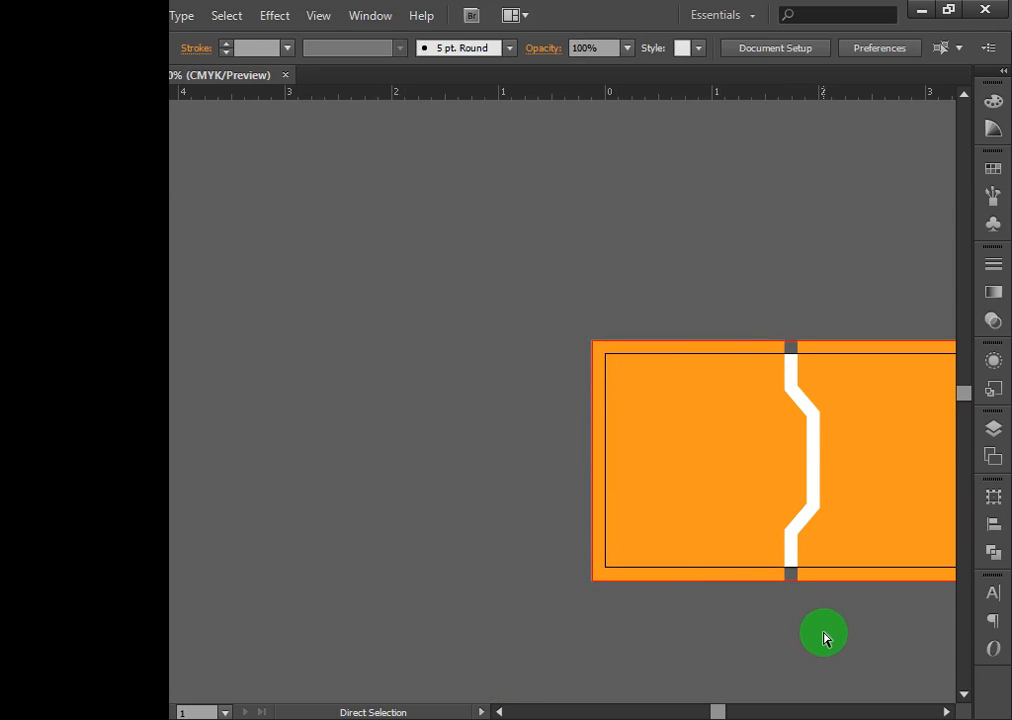
Move the left orange panel about 0.12 in right until its vertical edges meet the notched panel.
key(space)
drag(904, 507, 533, 459)
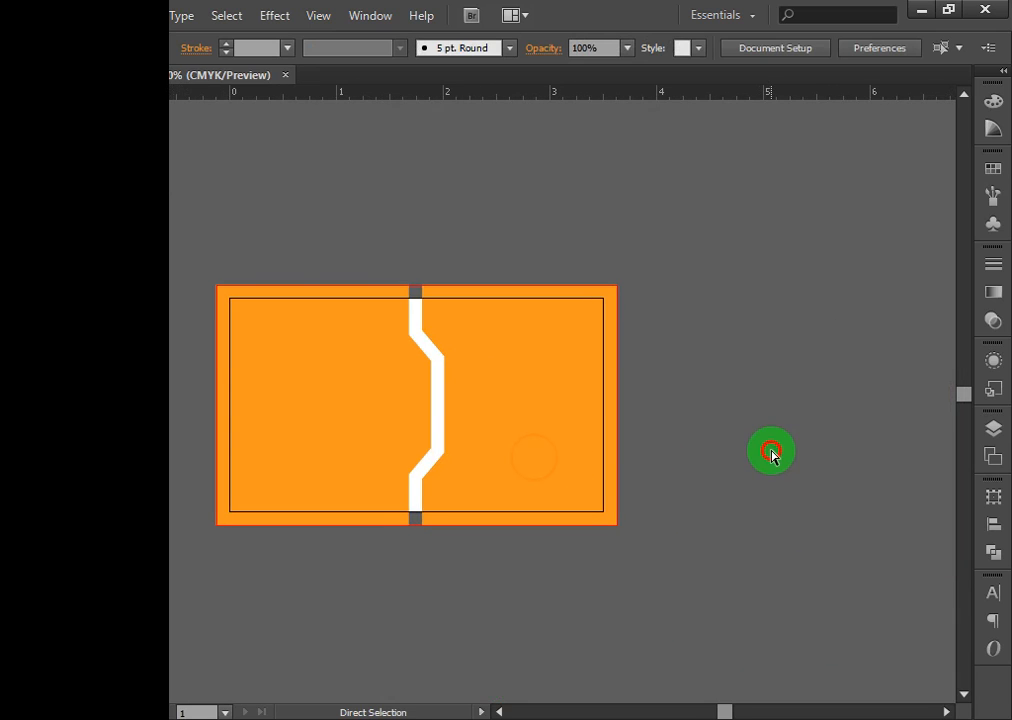
click(772, 452)
click(511, 435)
click(479, 350)
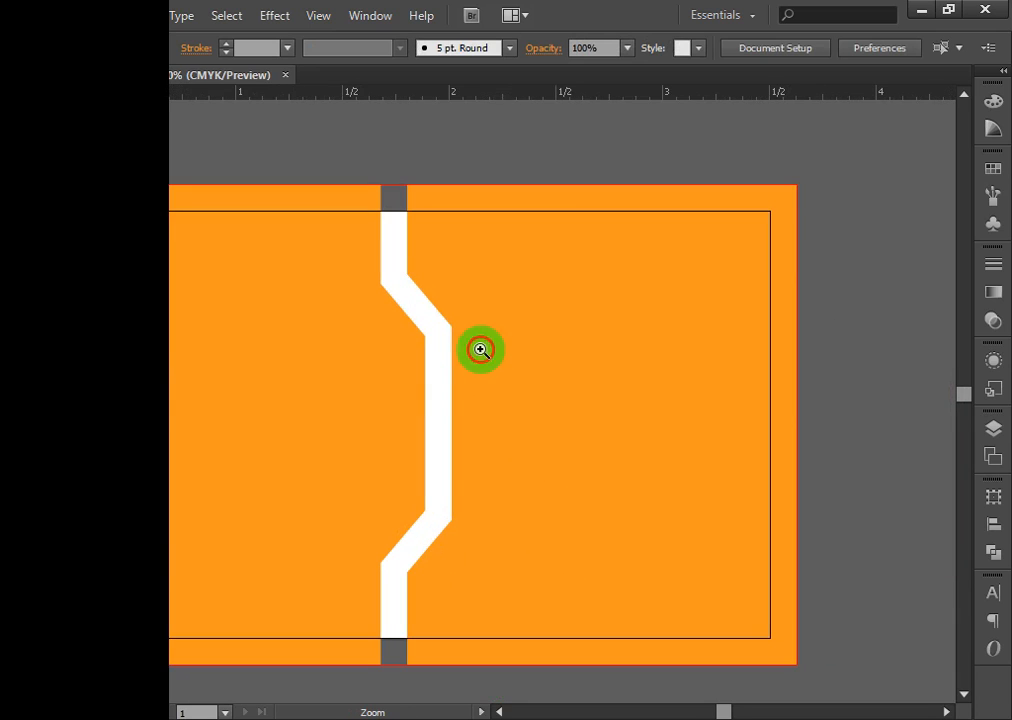
scroll(852, 397, down, 1)
scroll(852, 397, down, 1)
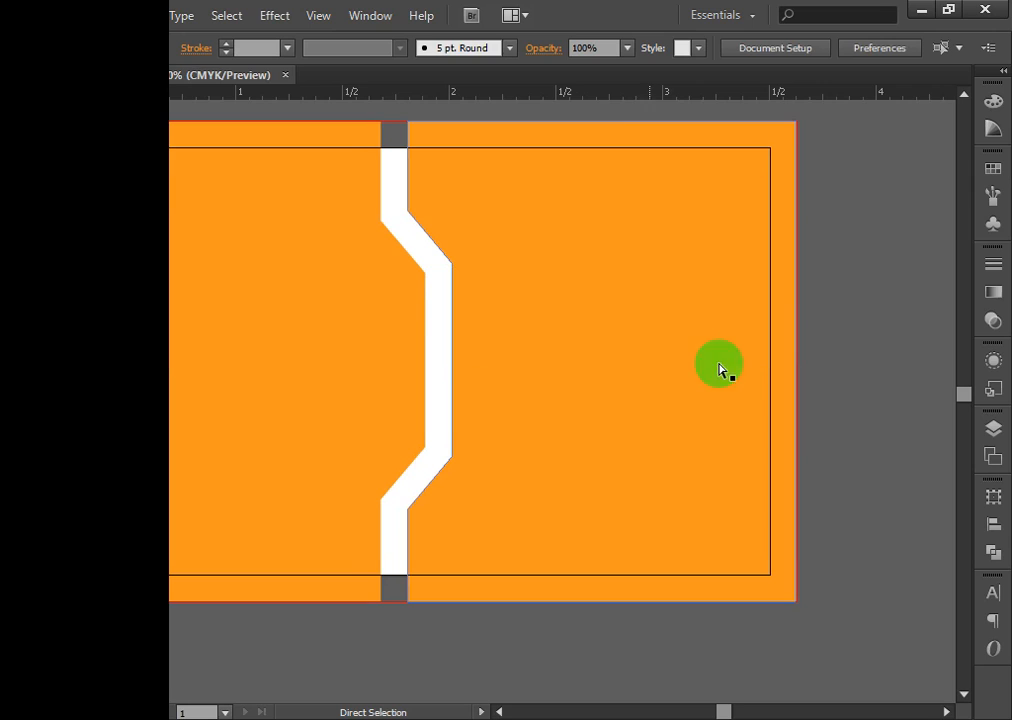
click(371, 316)
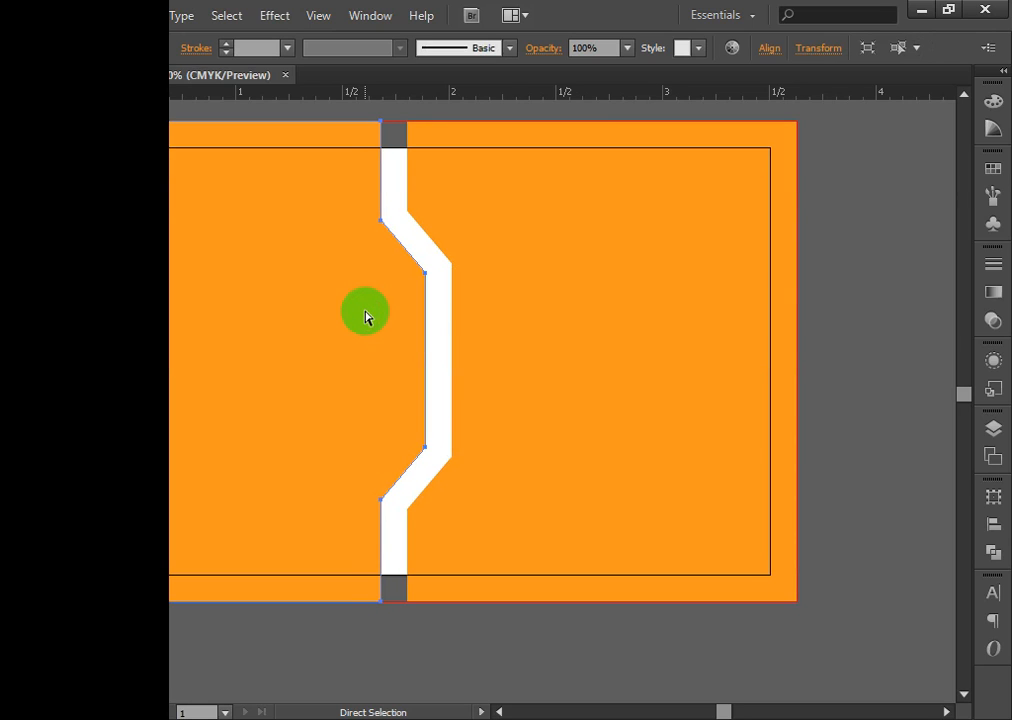
key(Right)
key(Right)
key(Right)
key(Right)
key(Right)
key(Right)
key(Right)
key(Right)
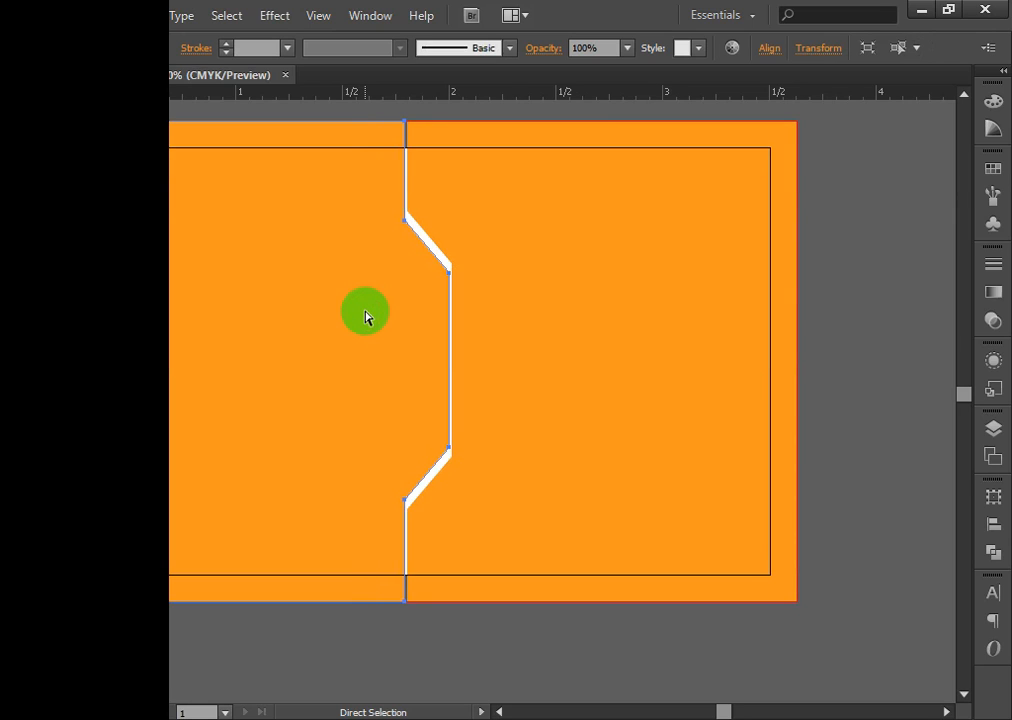
key(Right)
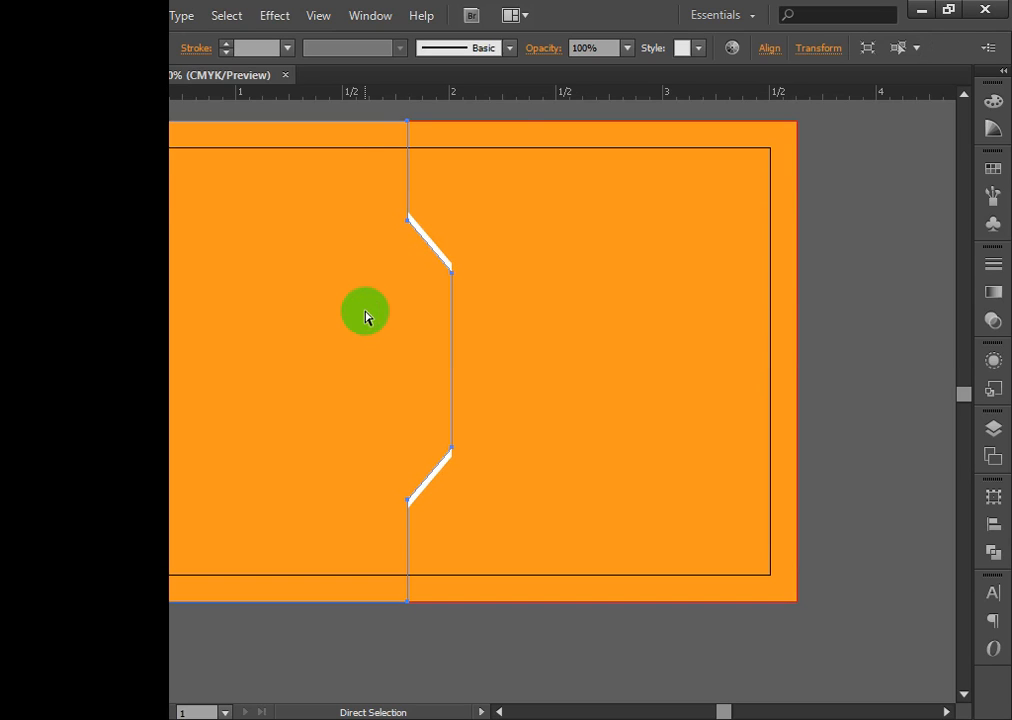
Shift the left orange panel about 0.12 in left to open a gap along the notched edge, and deselect it.
key(v)
key(Left)
key(Left)
key(Left)
key(Left)
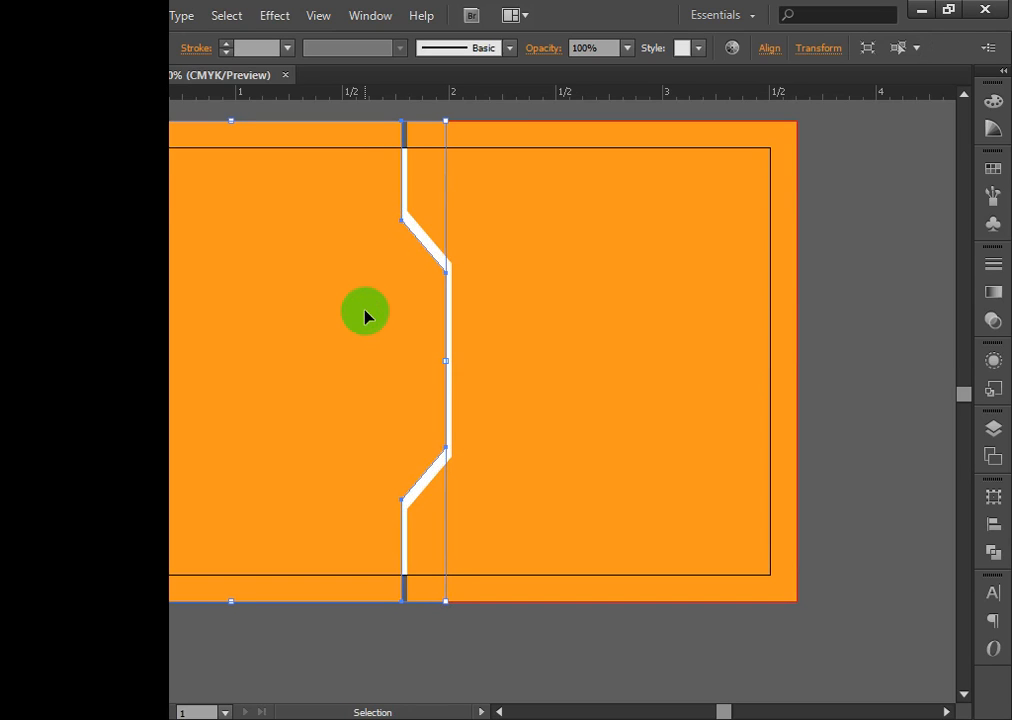
key(Left)
key(Left)
key(Left)
key(Left)
key(Left)
key(Left)
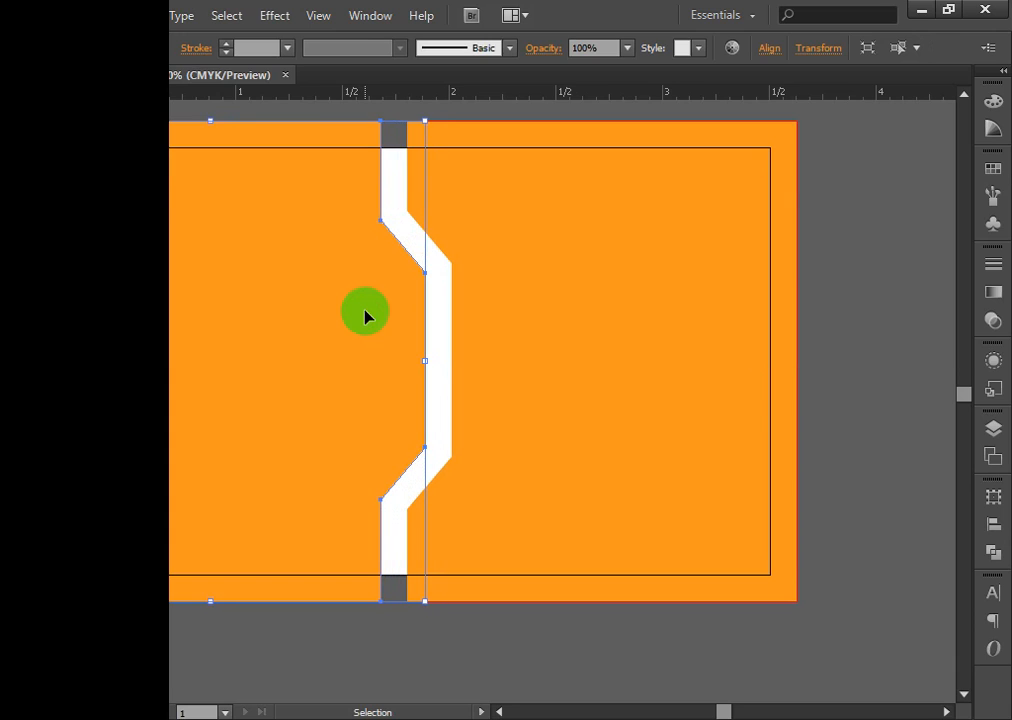
key(a)
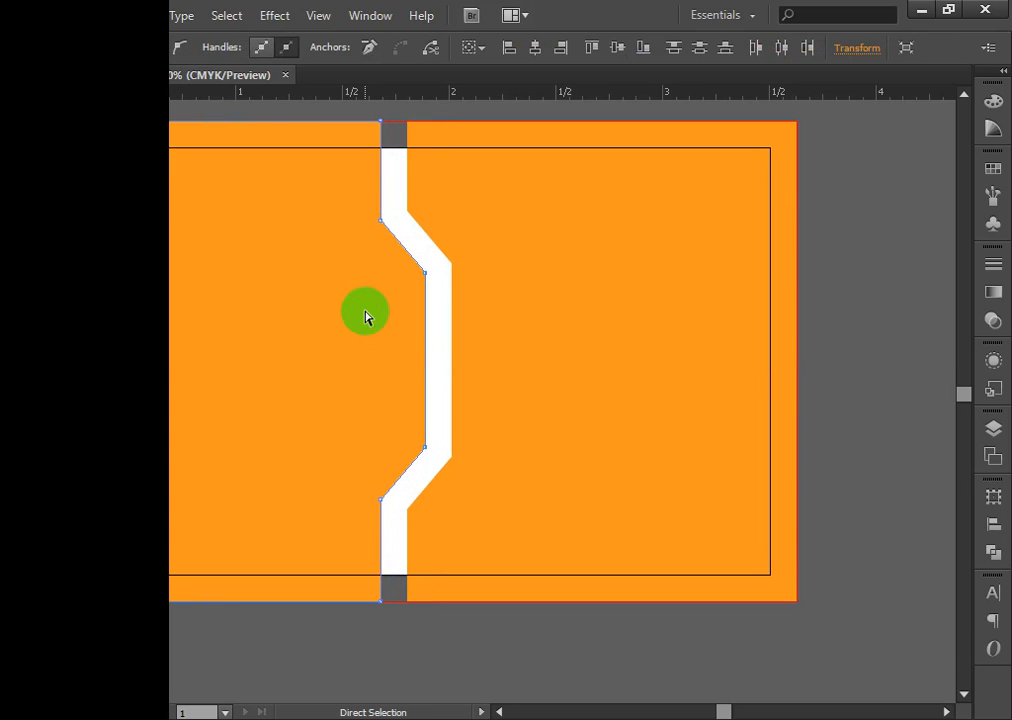
click(845, 266)
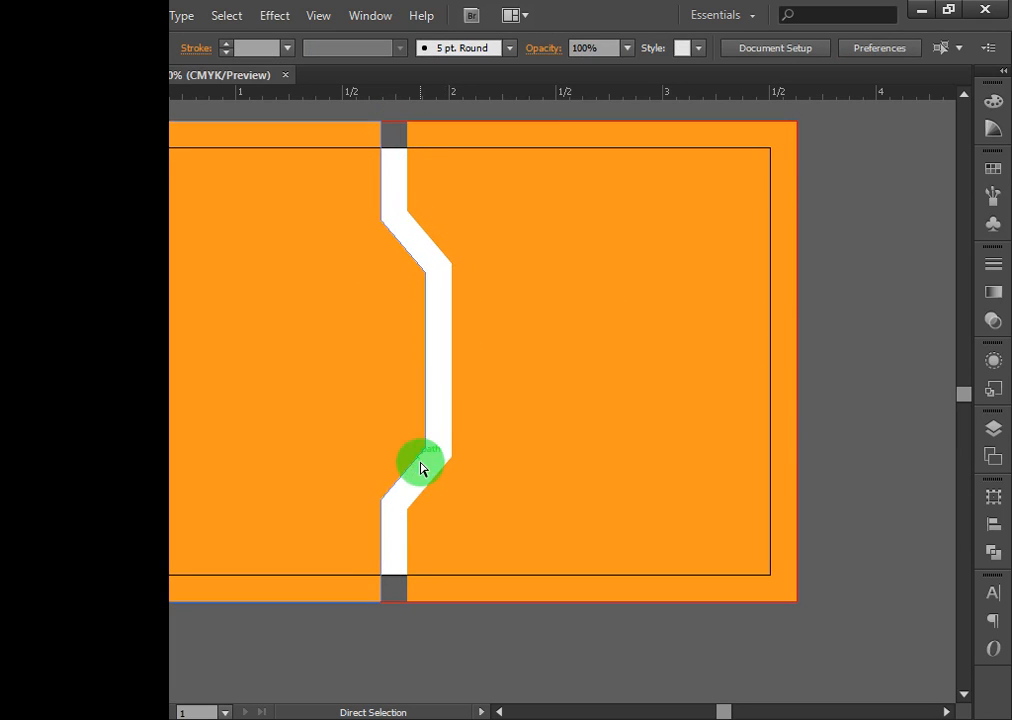
drag(422, 468, 394, 521)
Move both orange panels together off the card to the empty area just below the artboard.
key(ctrl+minus)
key(ctrl+minus)
key(a)
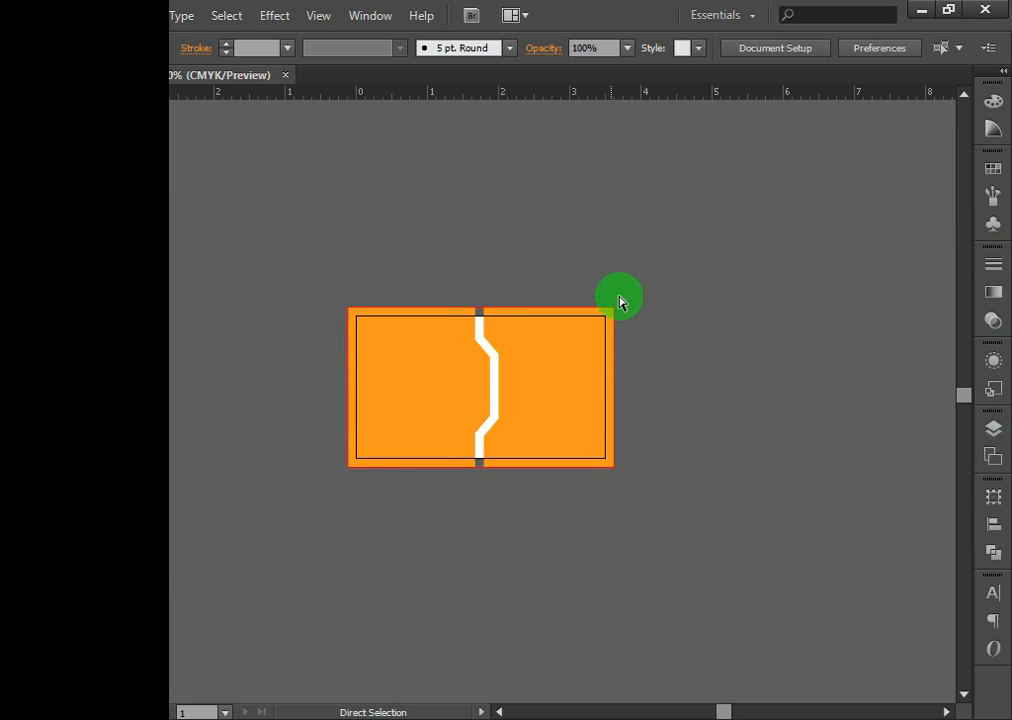
drag(297, 269, 391, 340)
drag(588, 387, 593, 596)
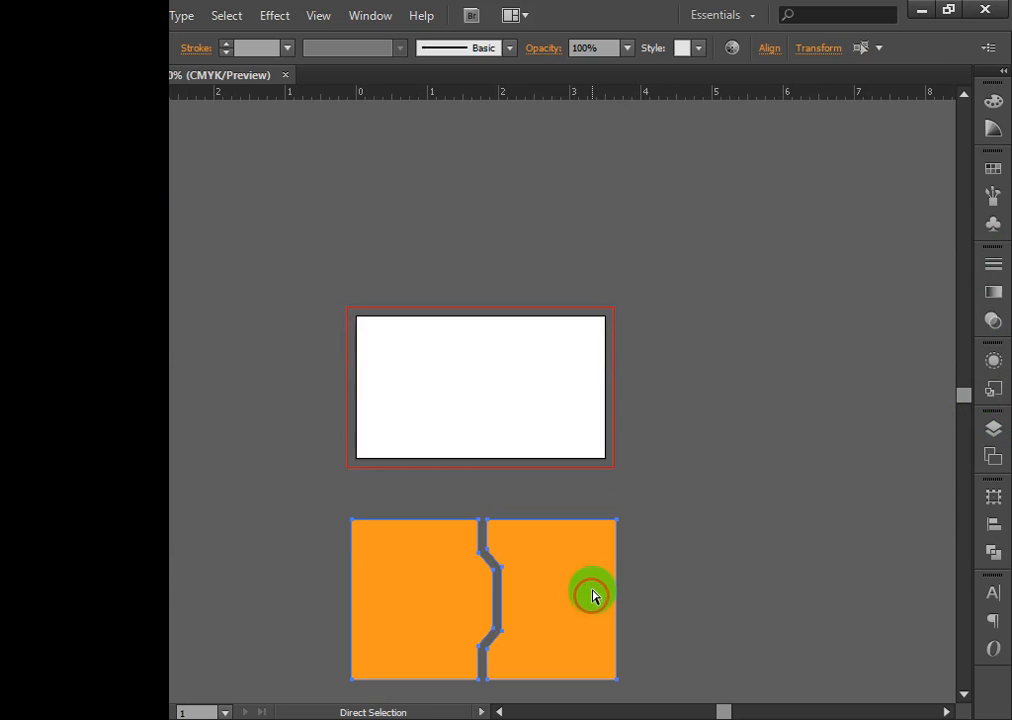
Try to move the right notched panel from below the artboard back onto the card, and undo the move.
key(a)
click(727, 560)
click(595, 587)
drag(585, 622, 581, 406)
click(755, 432)
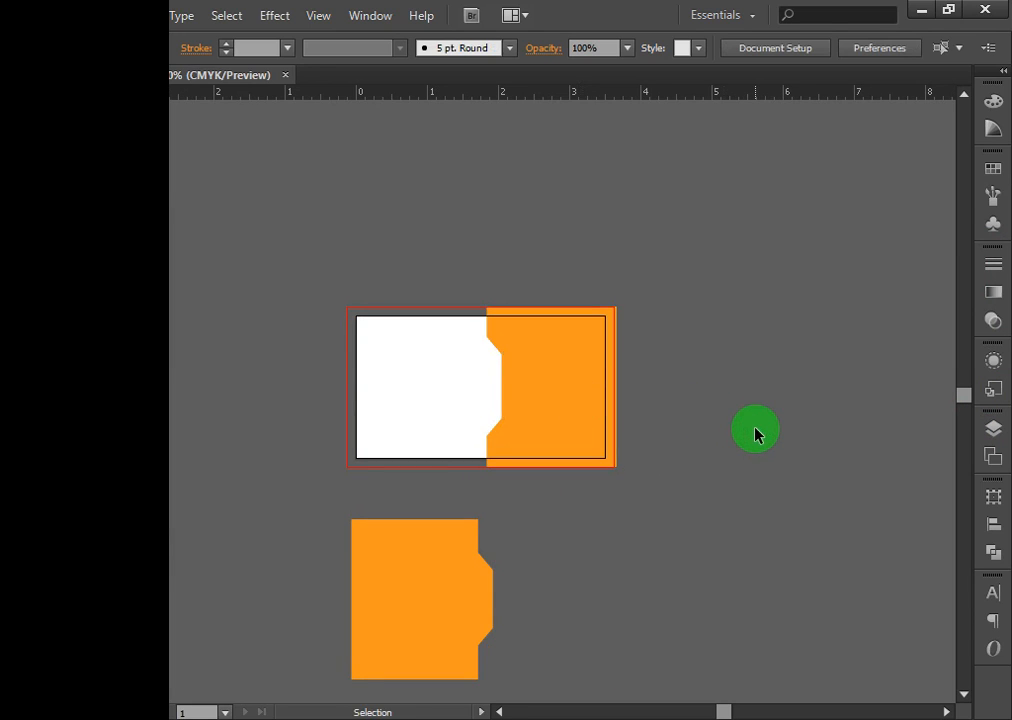
key(ctrl+z)
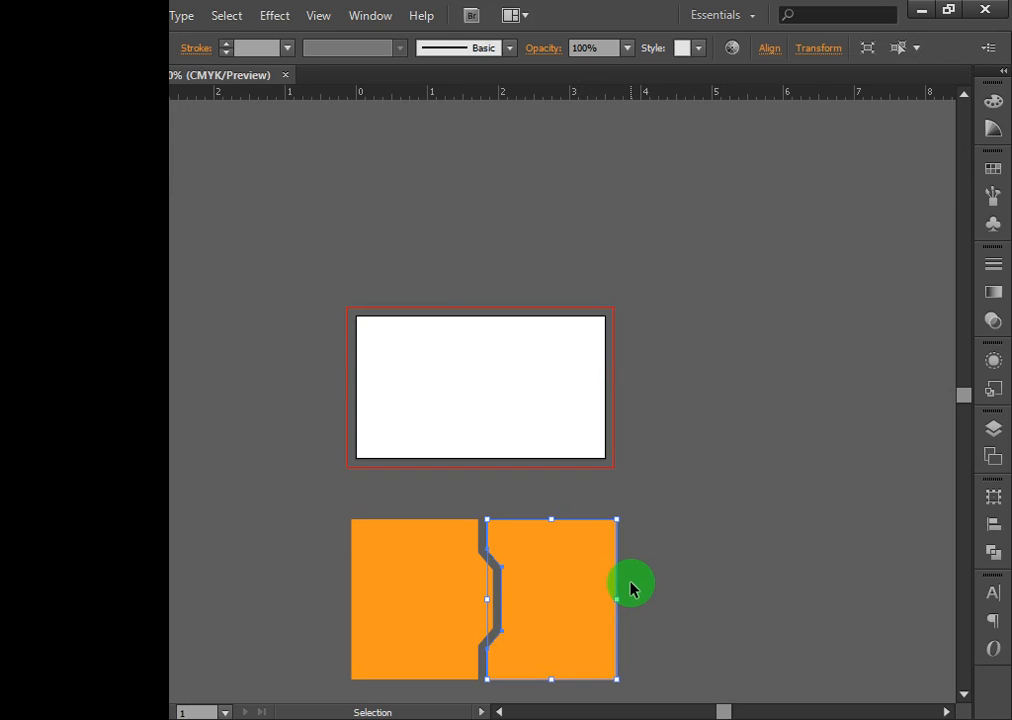
Place a copy of the right notched panel on the card, aligned with the right bleed edge, and deselect it.
drag(562, 591, 566, 382)
key(a)
click(727, 457)
click(576, 438)
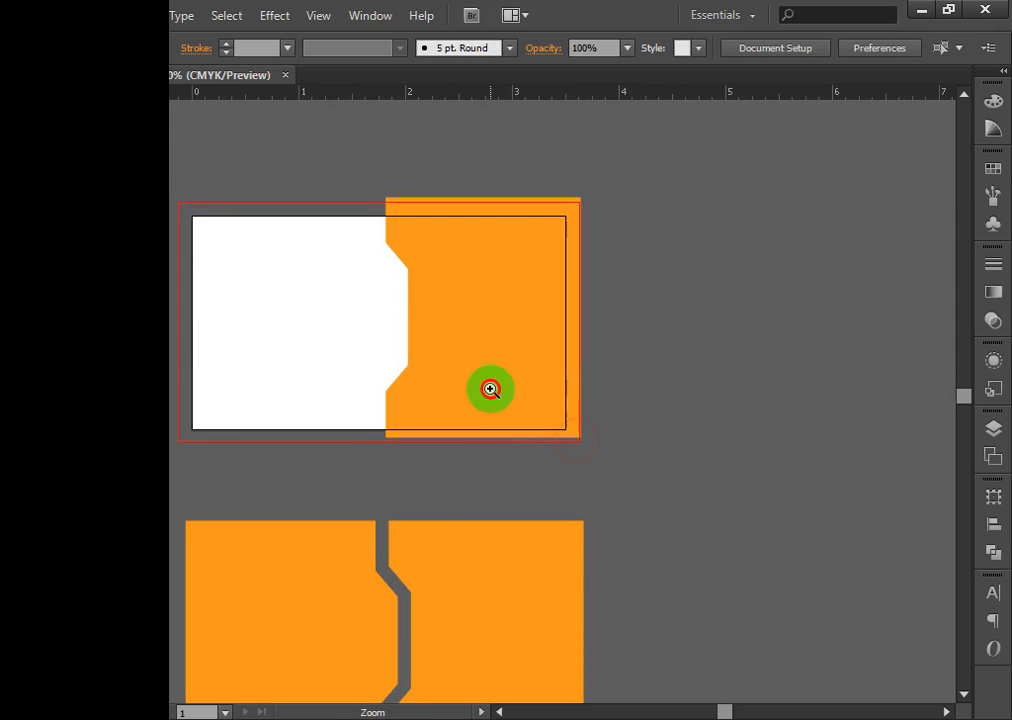
click(555, 432)
drag(536, 311, 535, 314)
click(790, 407)
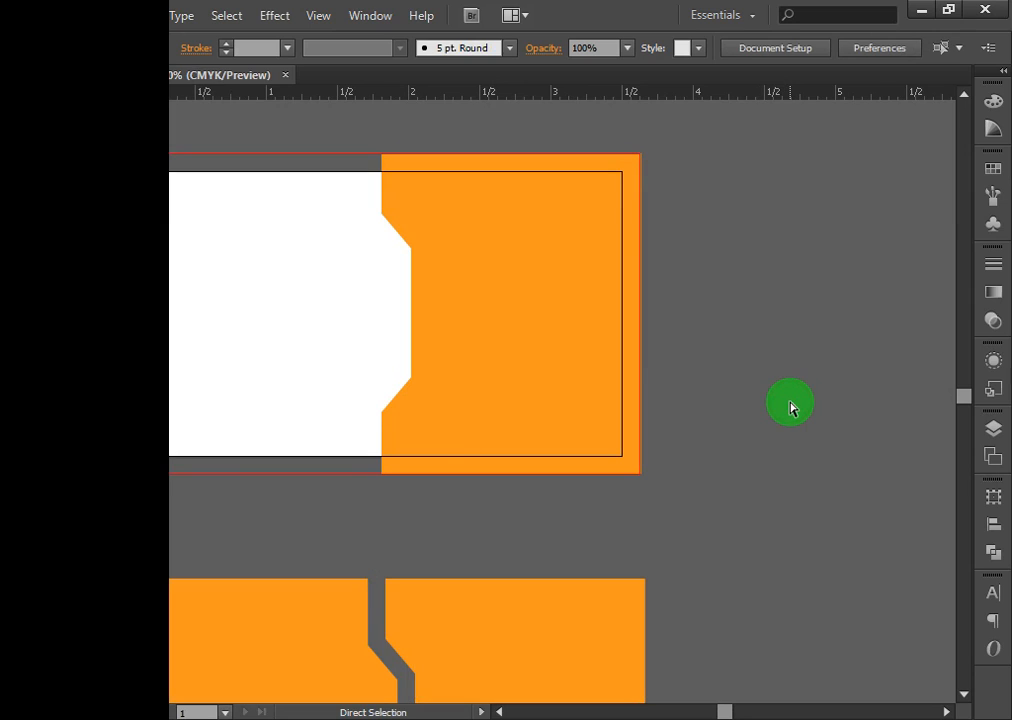
click(553, 285)
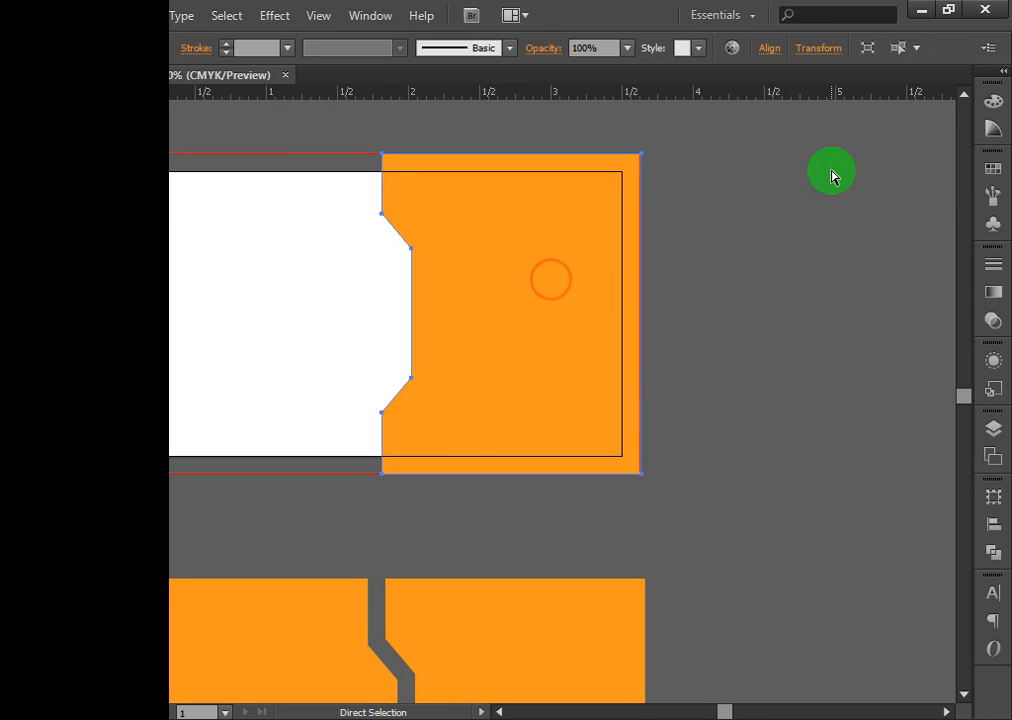
click(870, 158)
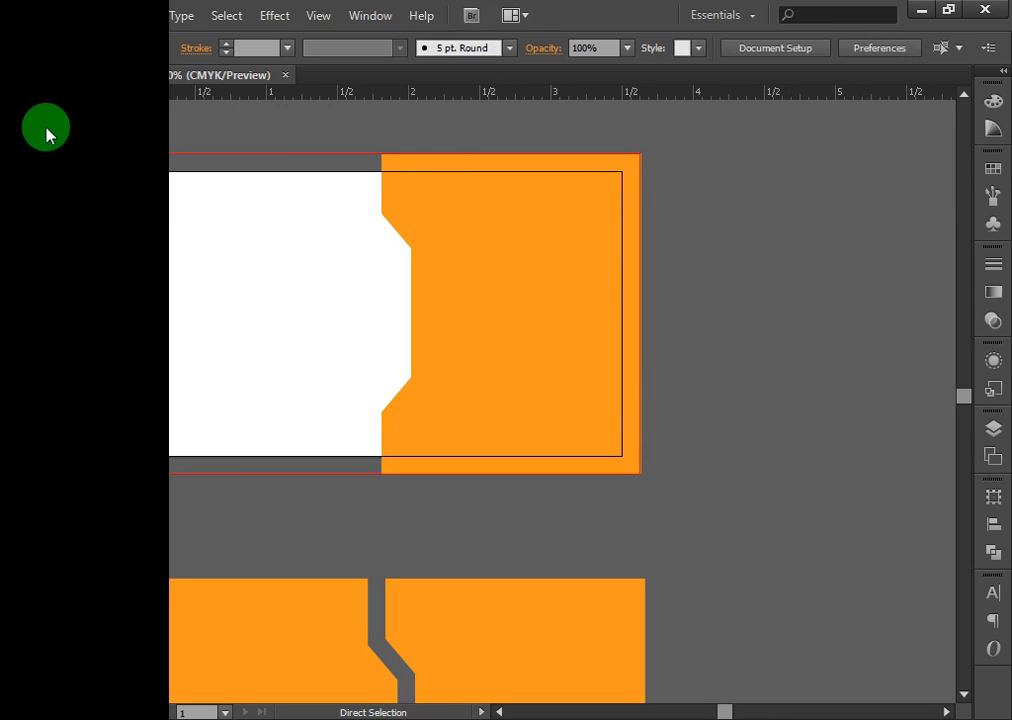
Draw an orange rectangle about 2.4 in wide from the card's left bleed, full bleed height, overlapping the right notched panel.
click(47, 187)
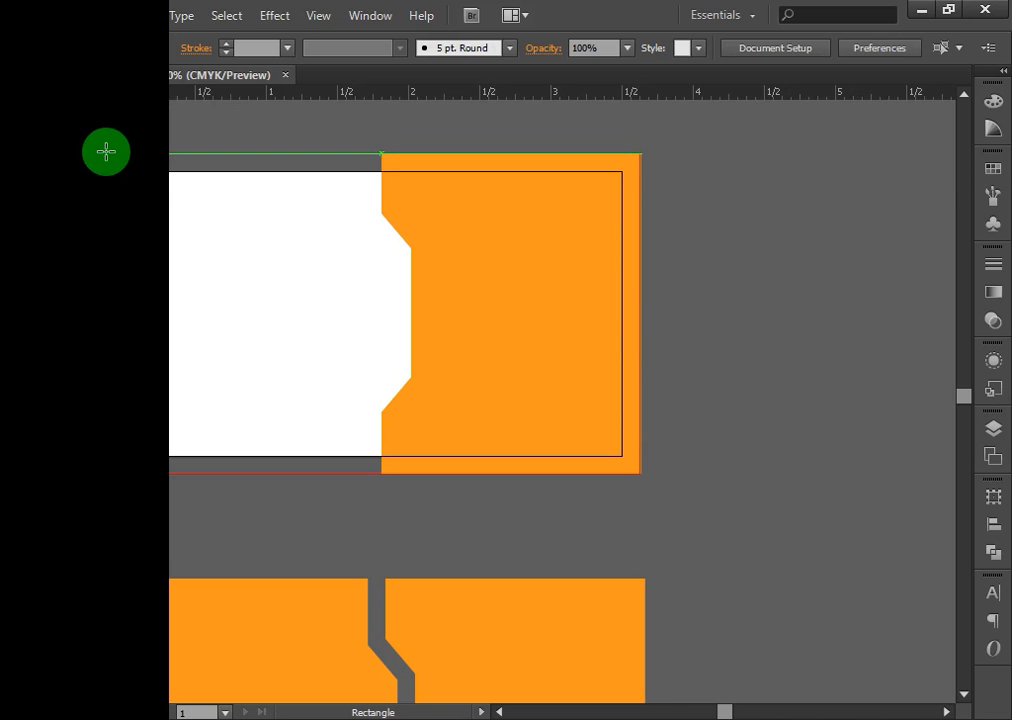
drag(106, 151, 452, 475)
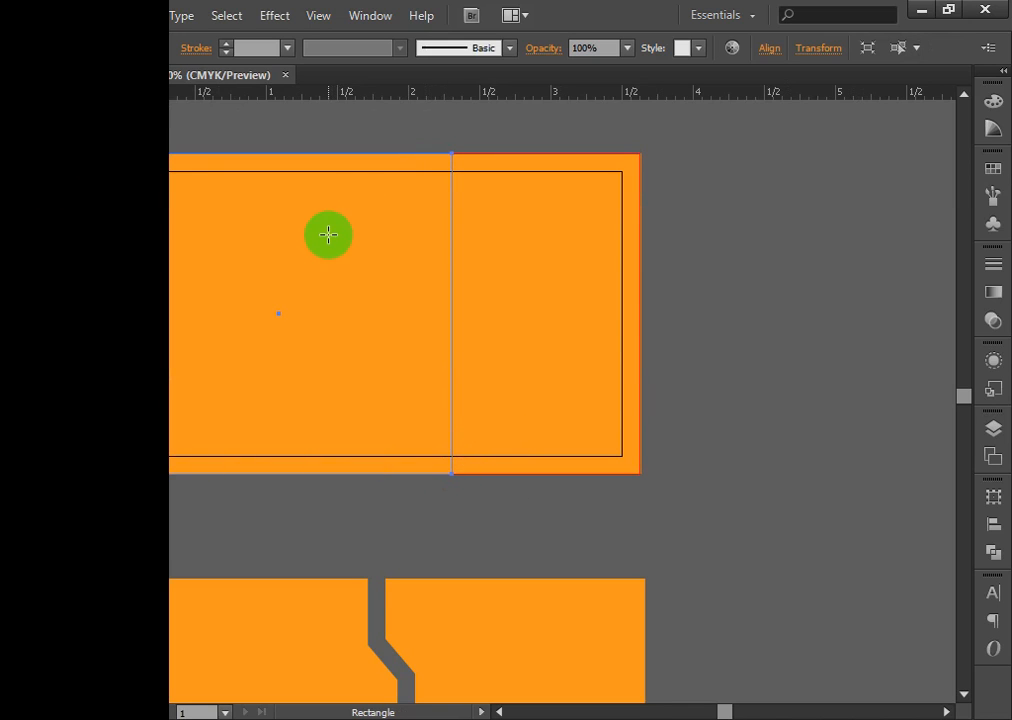
Select the rectangle and the notched panel and merge their overlap into the right panel with Shape Builder.
click(23, 102)
click(756, 221)
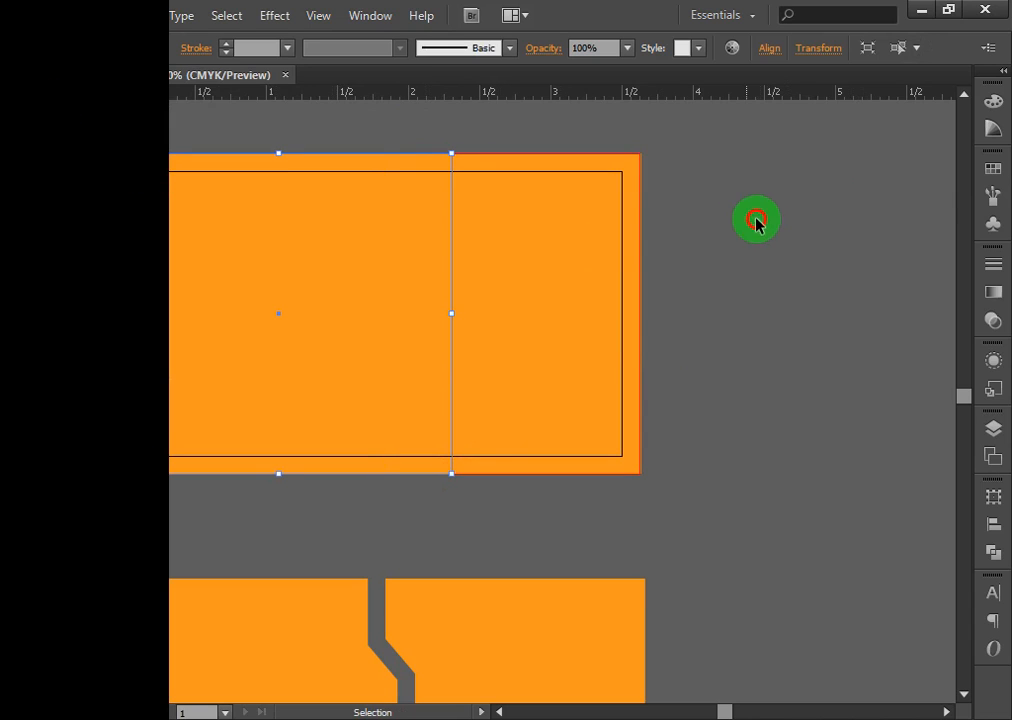
drag(756, 221, 262, 373)
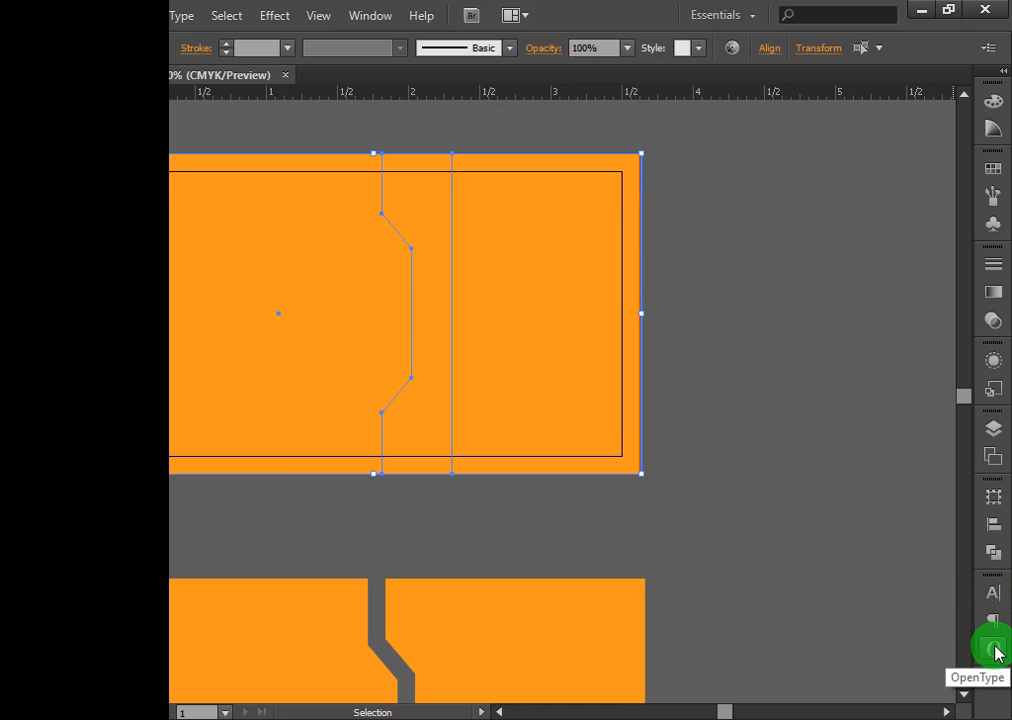
click(757, 357)
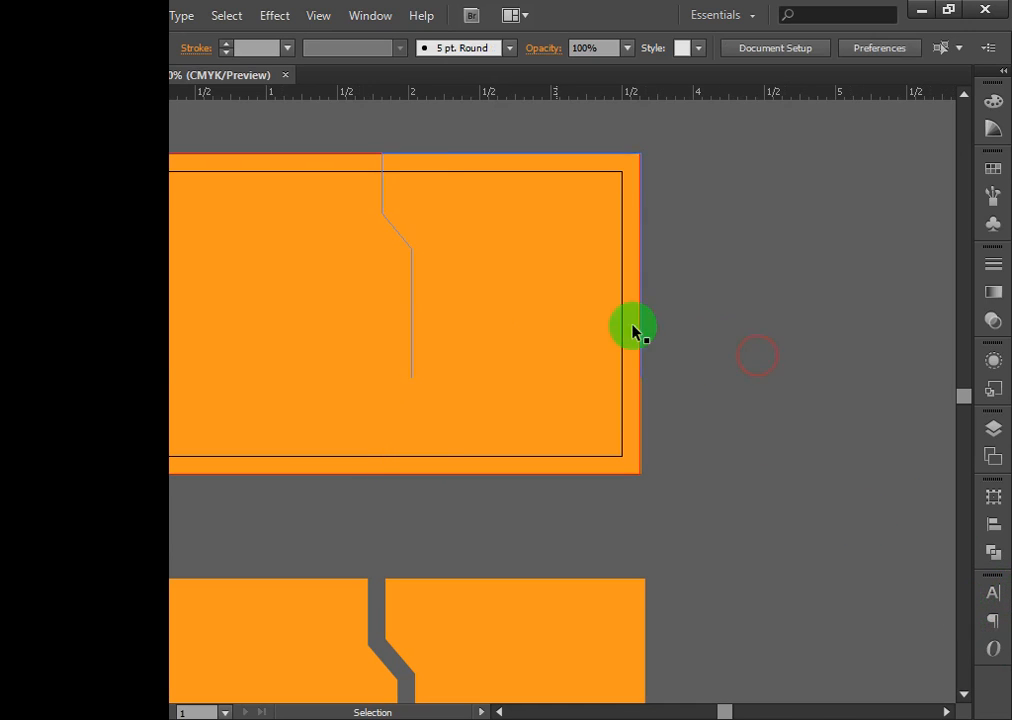
click(396, 286)
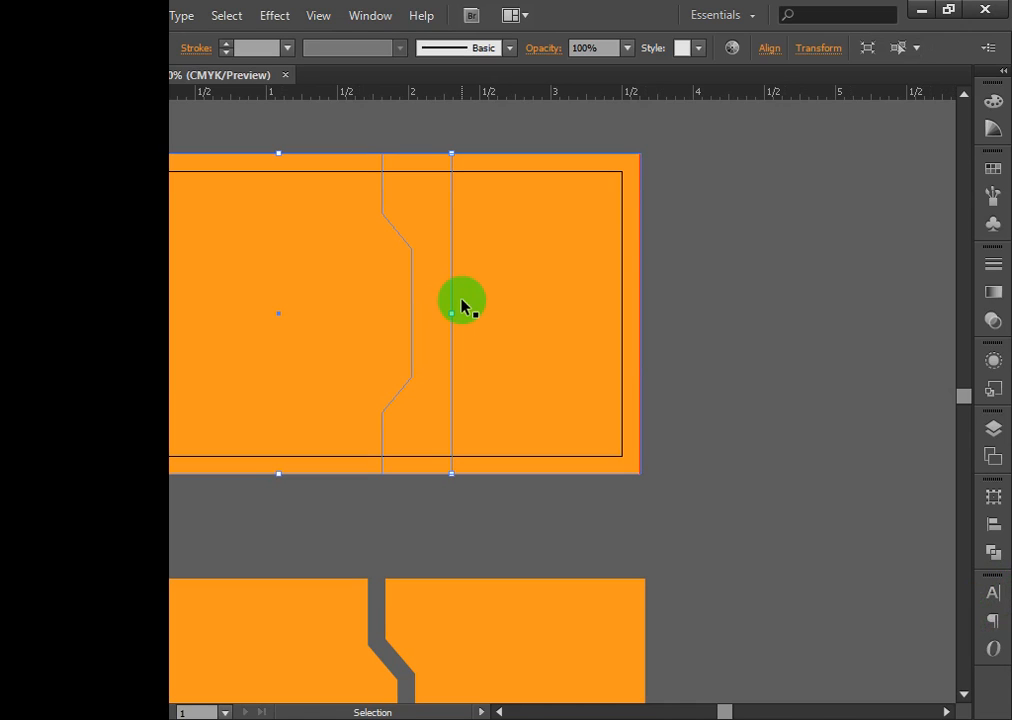
click(462, 305)
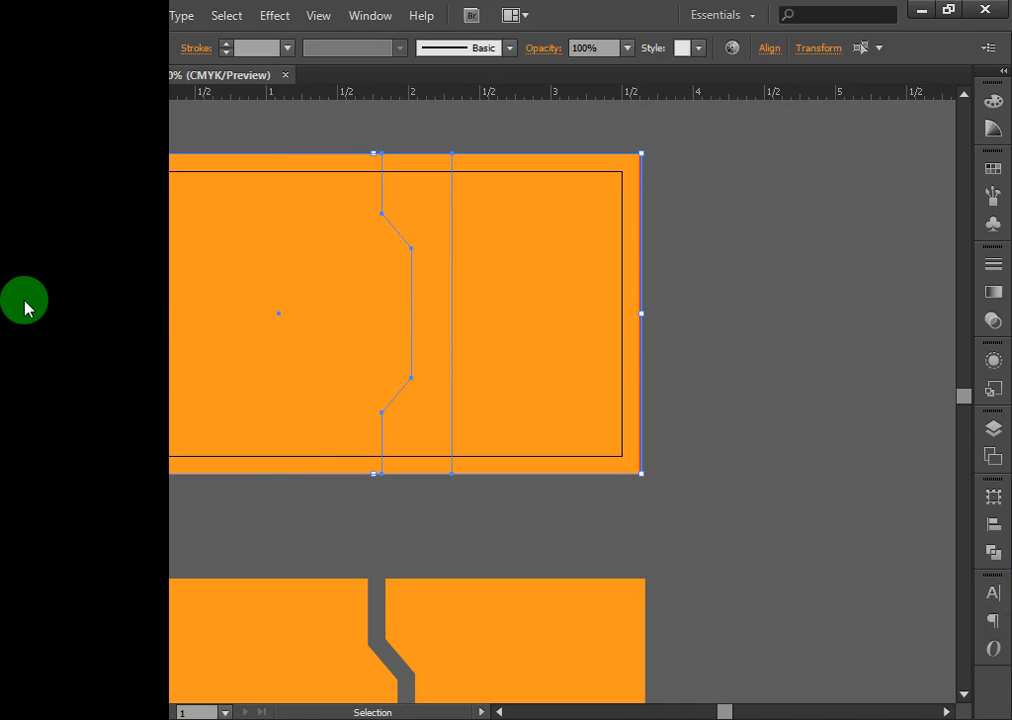
click(24, 299)
click(264, 296)
drag(436, 240, 590, 263)
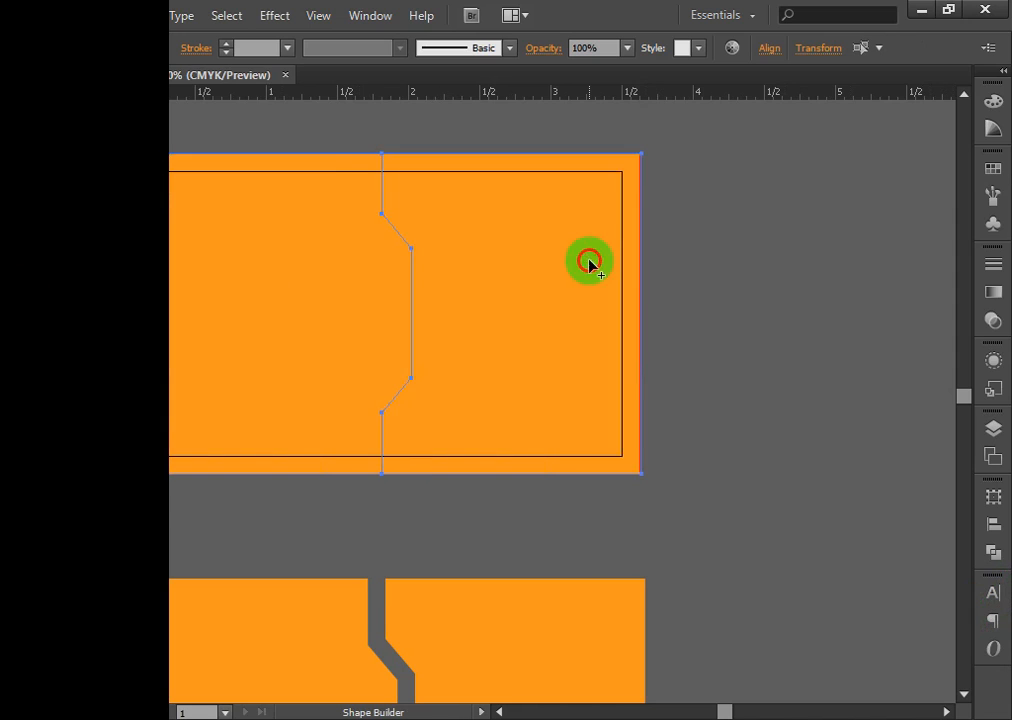
click(14, 100)
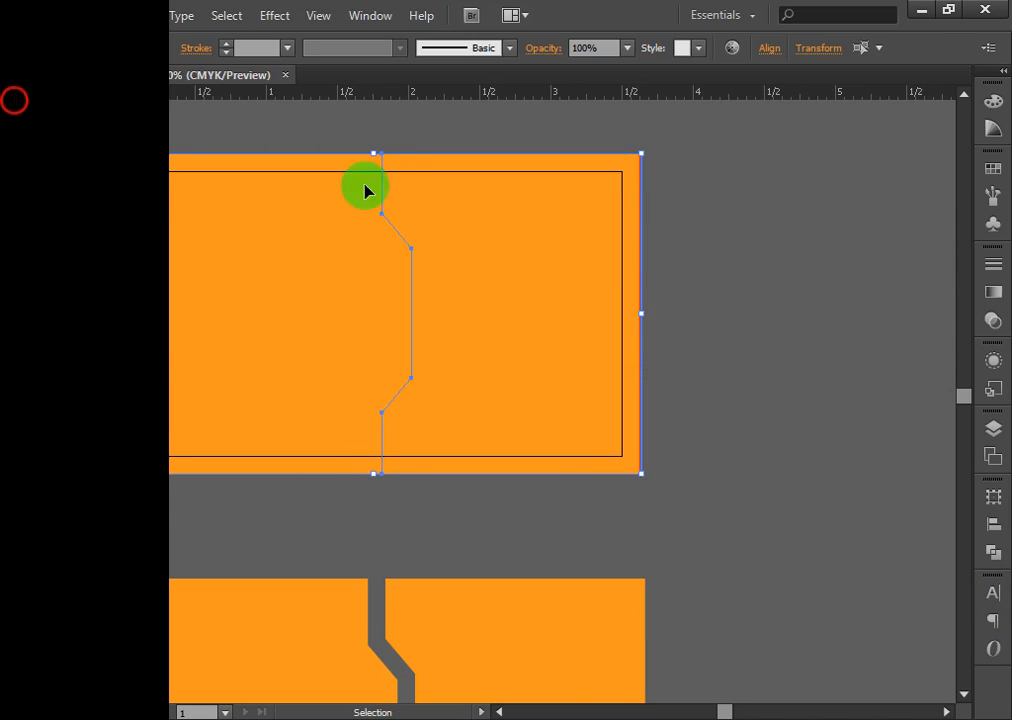
Nudge only the left orange panel about 0.15 in left to open an even horizontal gap, and deselect it.
click(802, 276)
click(42, 104)
click(248, 277)
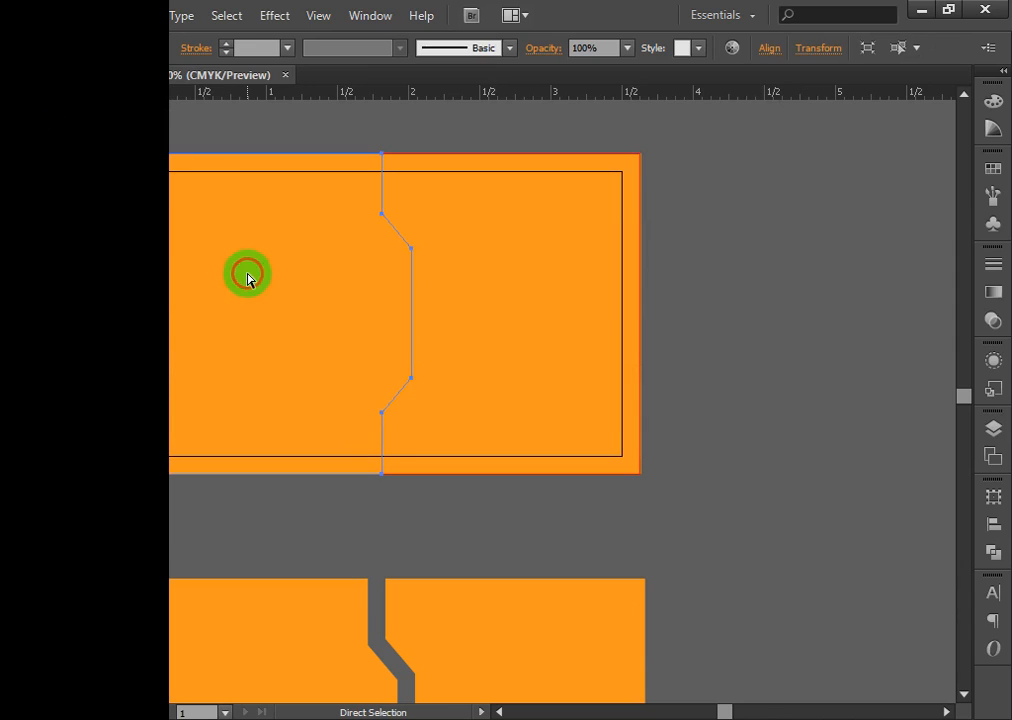
key(Left)
key(Left)
key(Left)
key(Left)
key(Left)
key(Left)
key(Left)
key(Left)
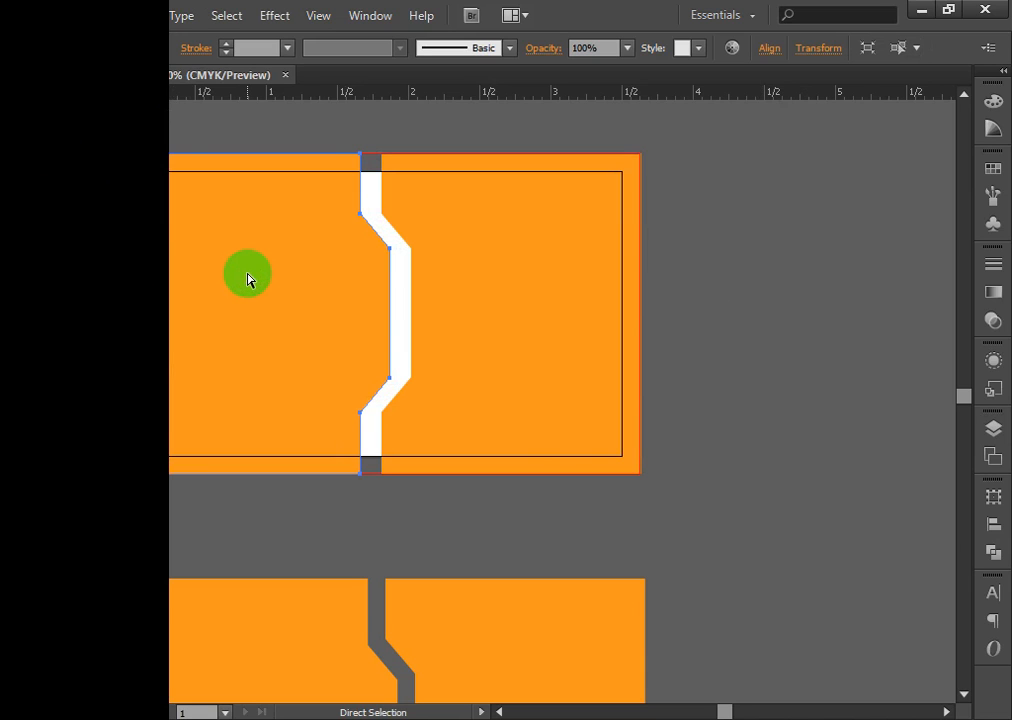
click(755, 390)
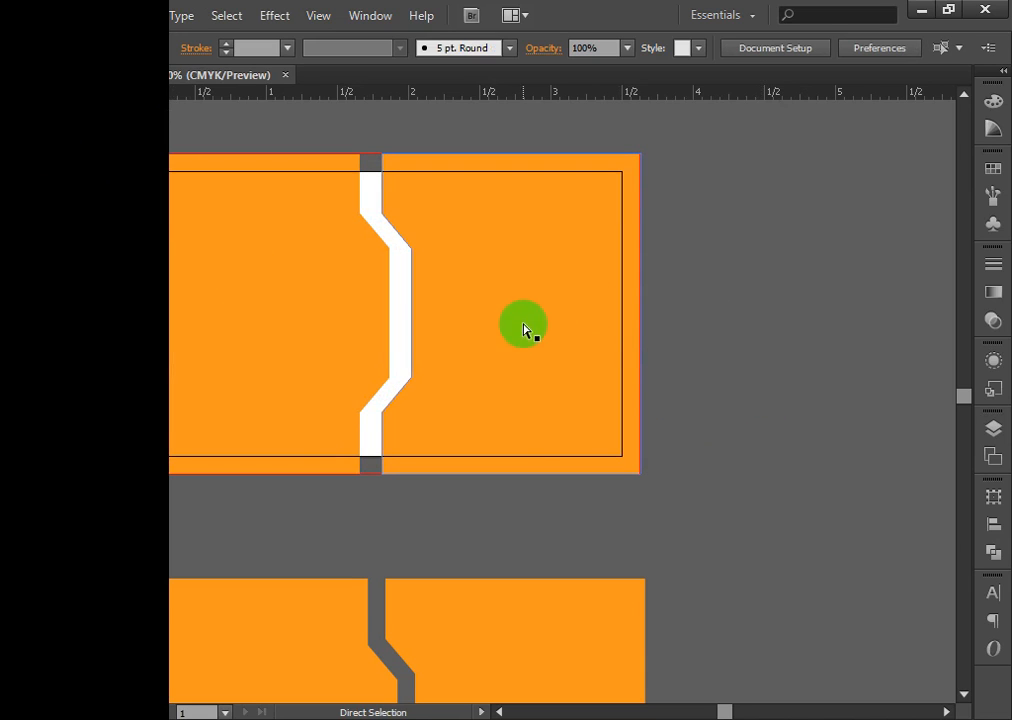
Compare the width of the diagonal and vertical gaps on the card with those of the panel pair below it.
drag(440, 409, 587, 388)
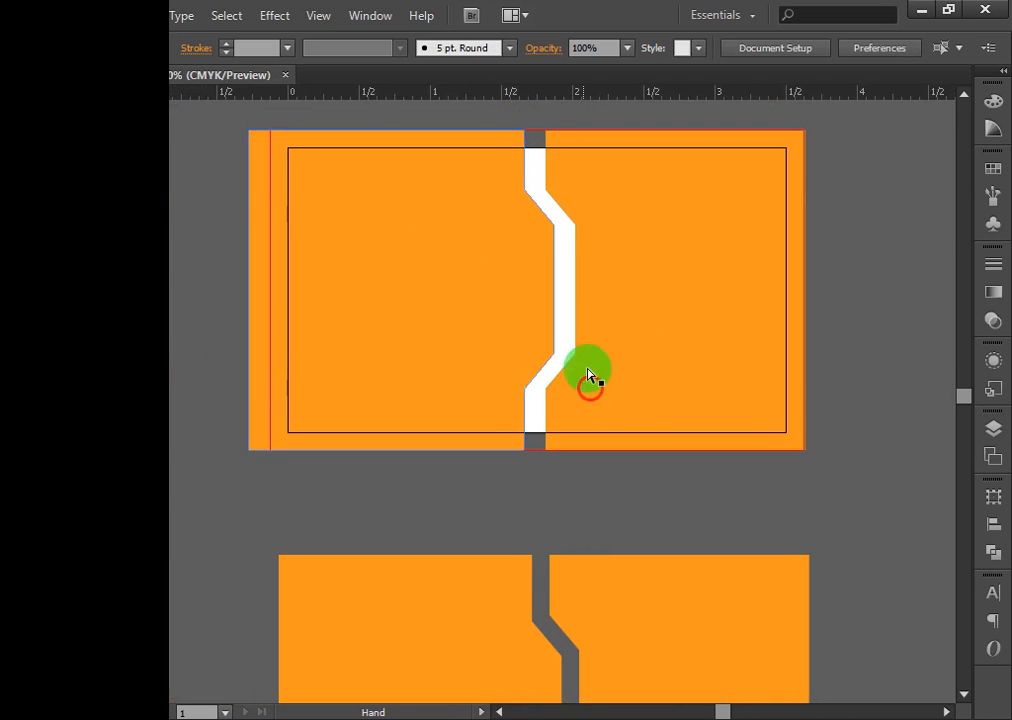
drag(557, 206, 543, 170)
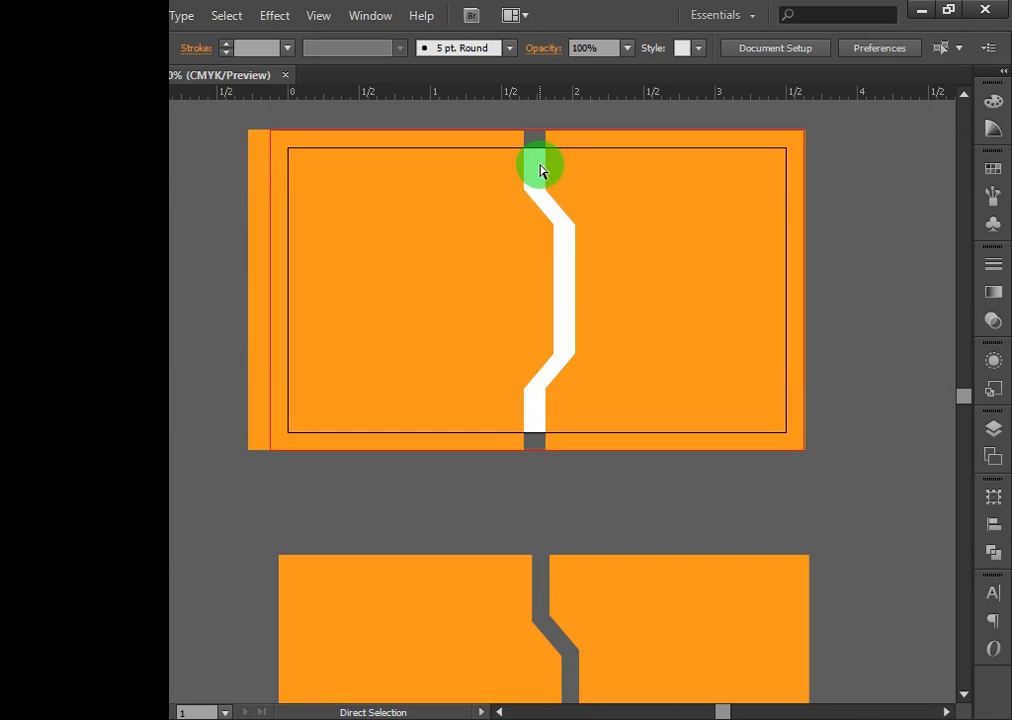
mouse_move(540, 170)
mouse_down()
mouse_move(560, 226)
mouse_move(569, 219)
mouse_move(535, 172)
mouse_move(543, 170)
mouse_up()
click(811, 452)
click(713, 645)
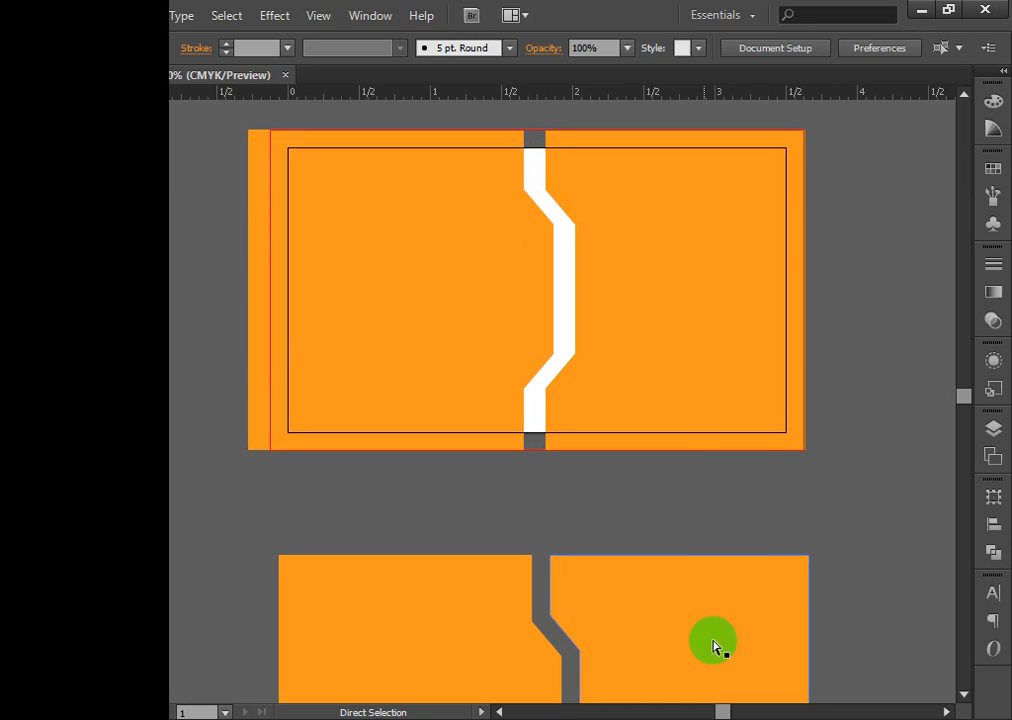
drag(621, 669, 583, 310)
click(490, 235)
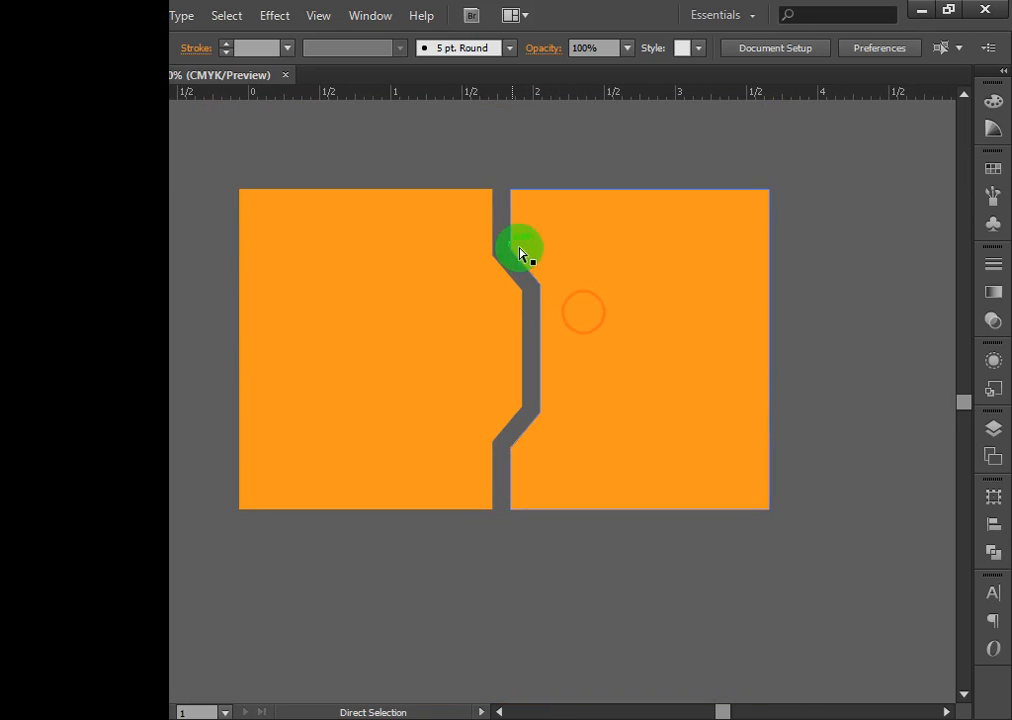
drag(490, 235, 535, 413)
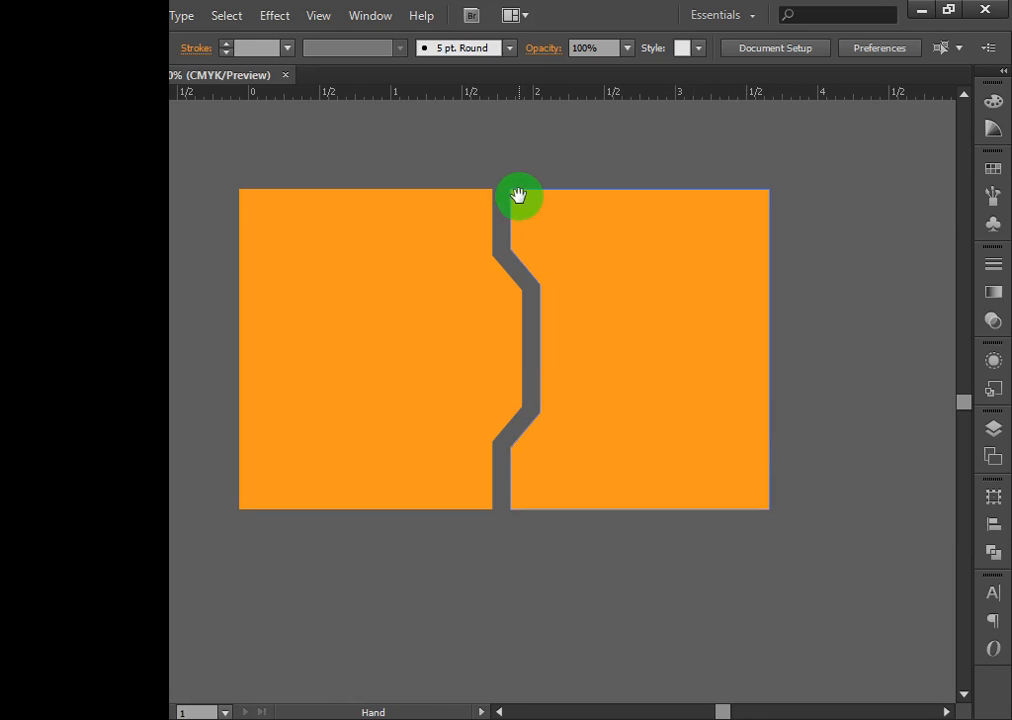
drag(517, 197, 533, 355)
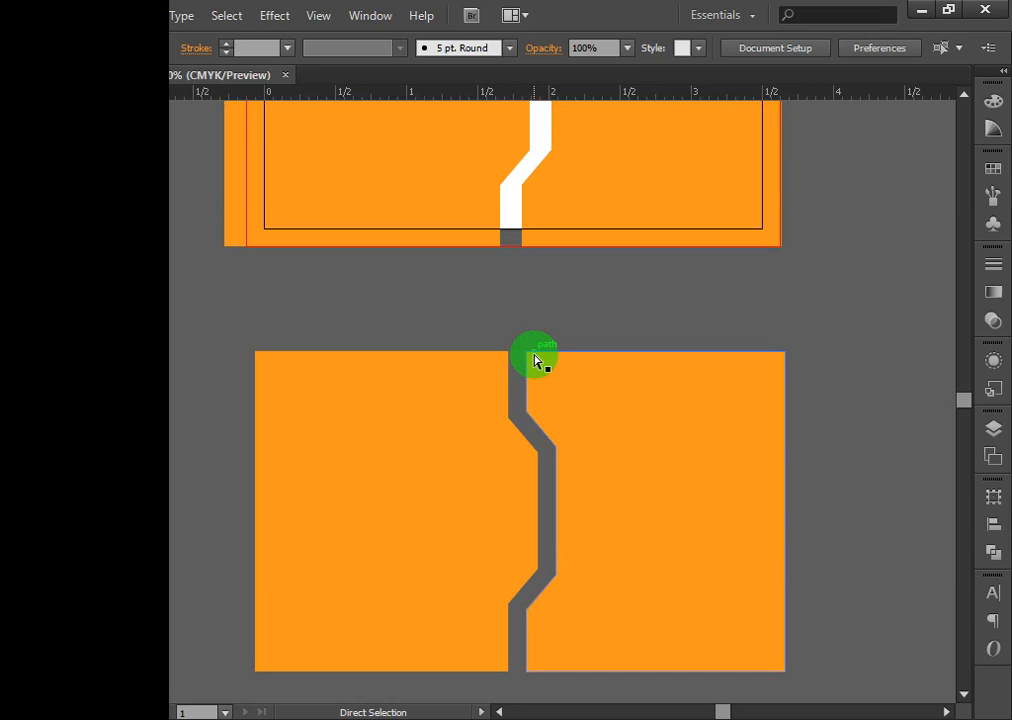
drag(506, 199, 553, 378)
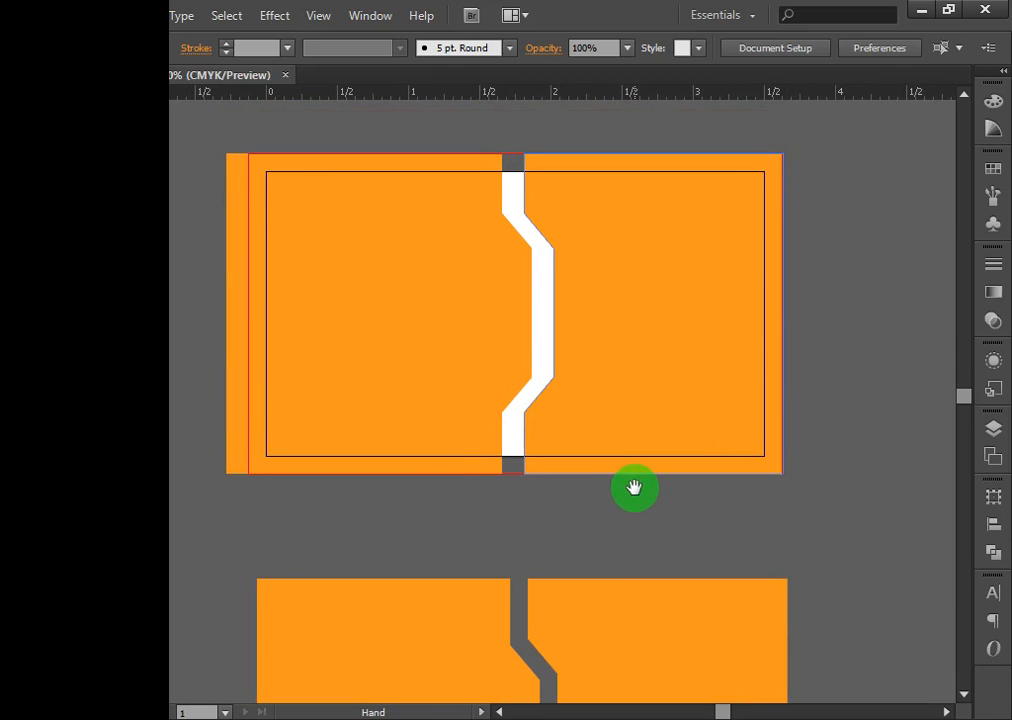
drag(635, 488, 633, 360)
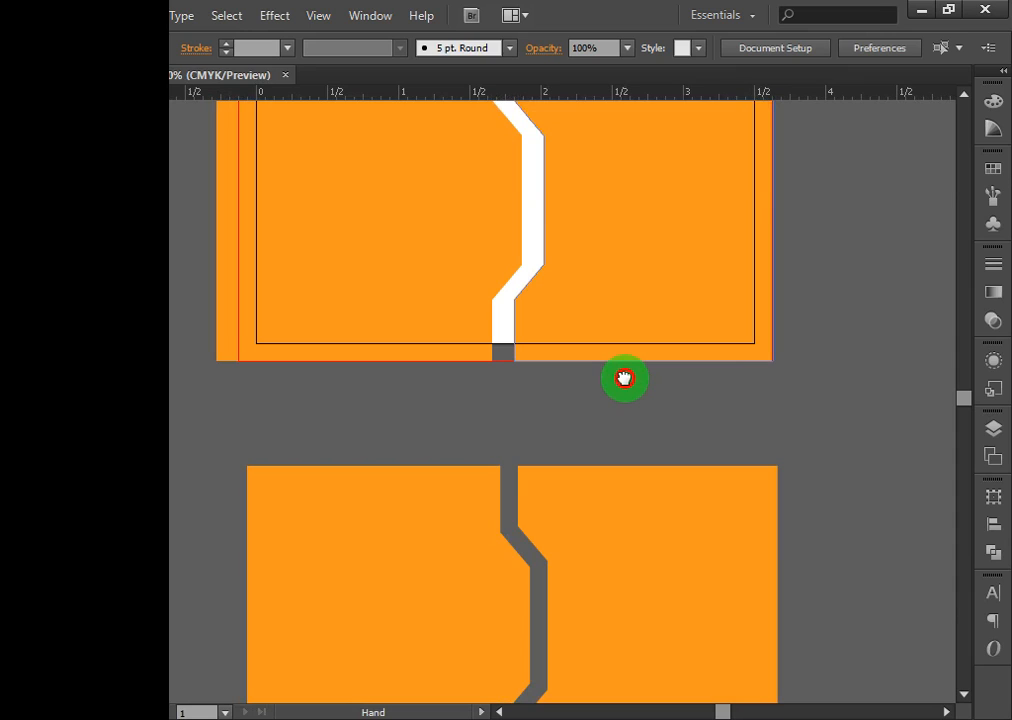
drag(624, 378, 621, 405)
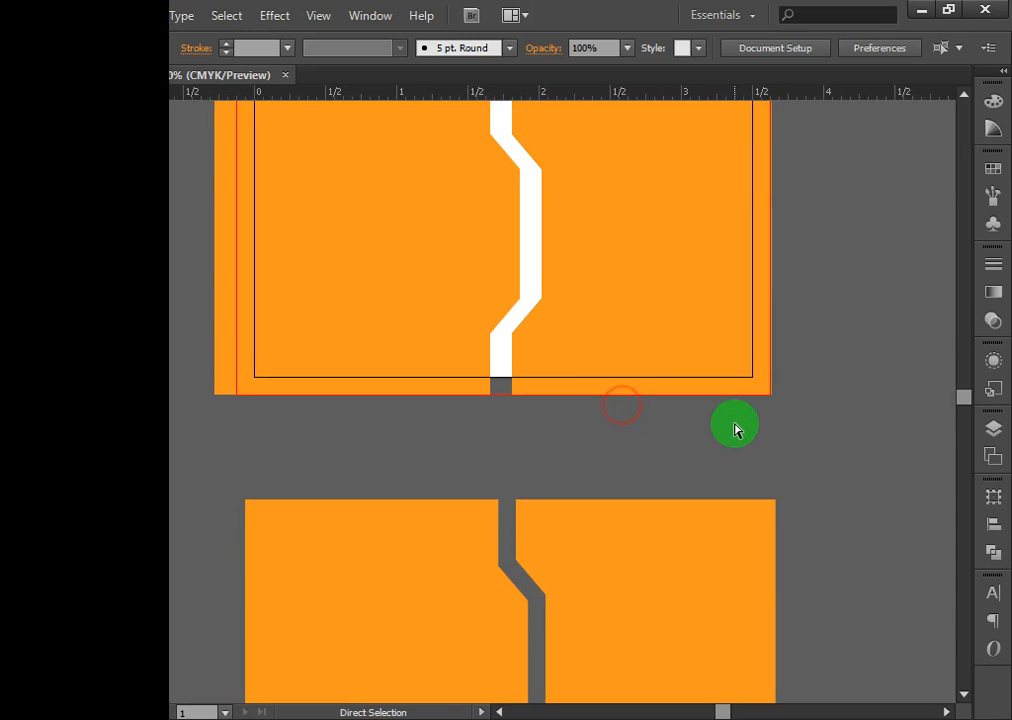
Nudge the card's left orange panel outward to widen the gap between the panels to about 0.3 in.
key(ctrl+minus)
key(ctrl+minus)
key(ctrl+minus)
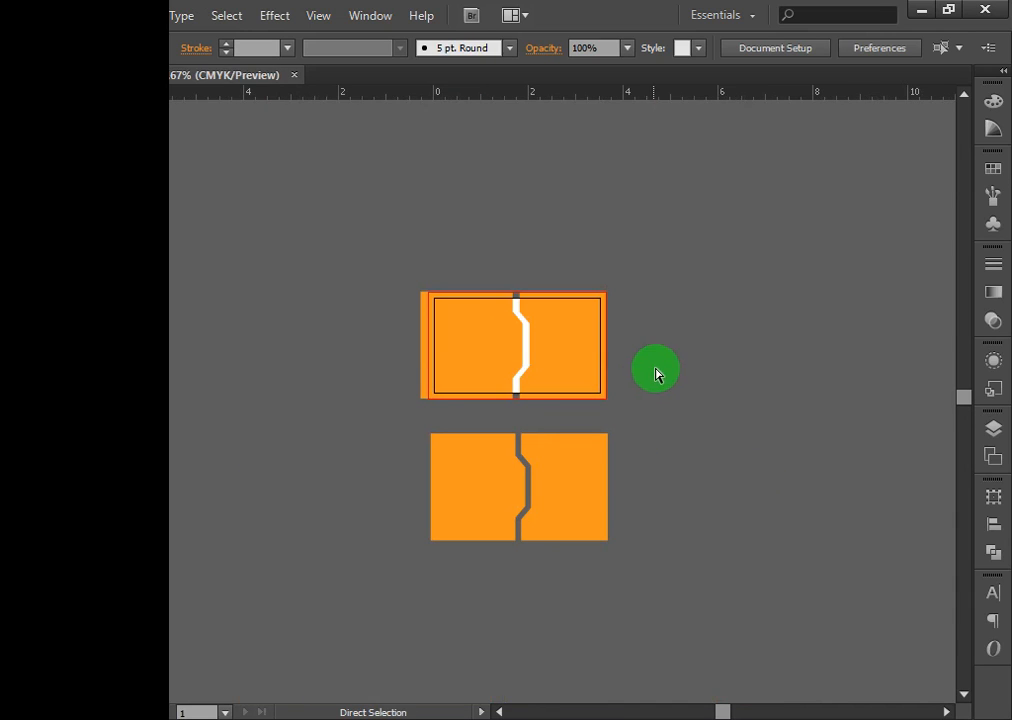
click(476, 341)
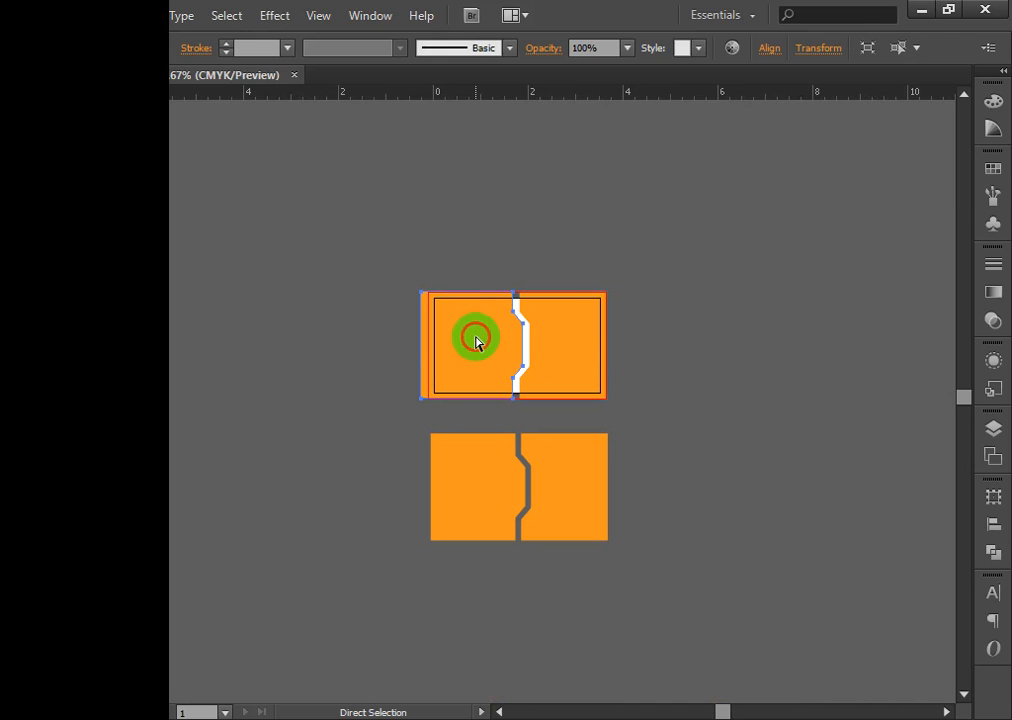
key(Left)
key(Left)
key(Left)
key(Left)
key(Left)
key(Left)
key(Left)
key(Left)
key(Left)
key(Left)
key(Left)
key(Left)
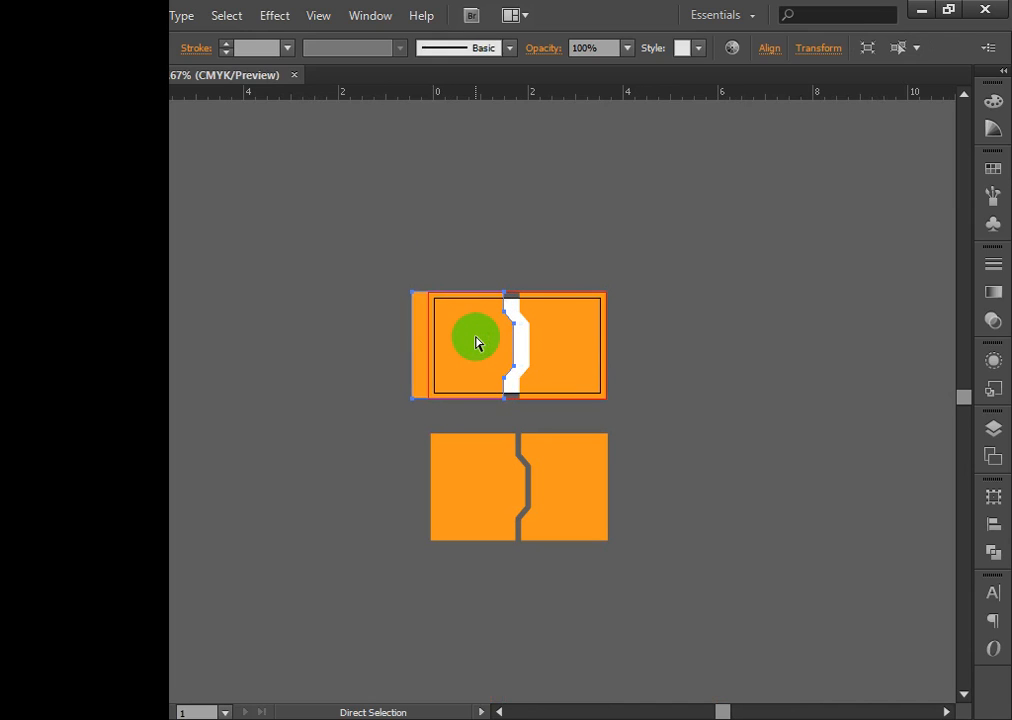
drag(476, 343, 500, 360)
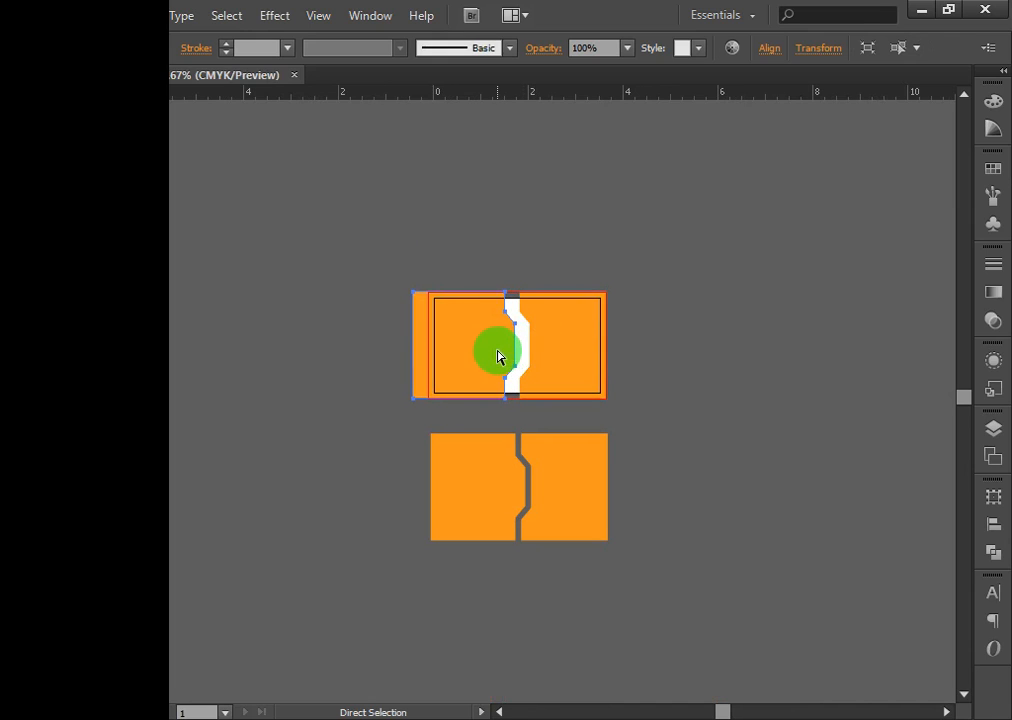
Nudge the card's left orange panel toward the right panel to narrow the gap to about 0.07 in, and deselect it.
key(Right)
key(Right)
key(Right)
key(Right)
key(Right)
key(Right)
key(Right)
key(Right)
key(Right)
key(Right)
key(Right)
key(Right)
key(Right)
key(Right)
key(Right)
key(Right)
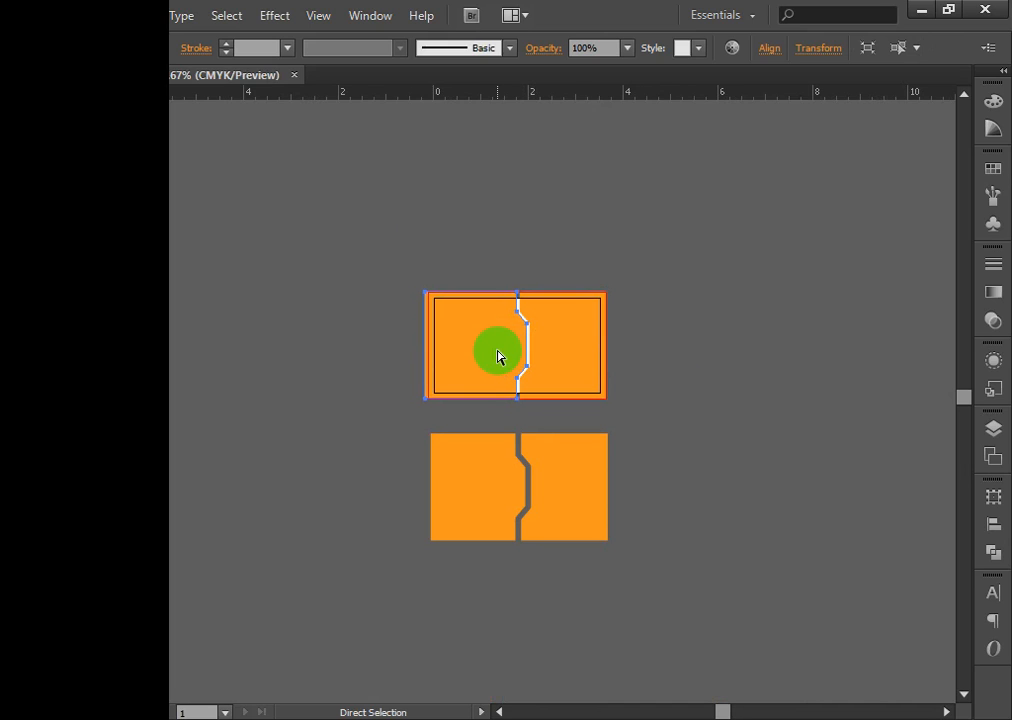
key(v)
click(677, 350)
Nudge the card's left orange panel away from the right one until the vertical gap is about 0.15 in wide.
key(z)
click(525, 375)
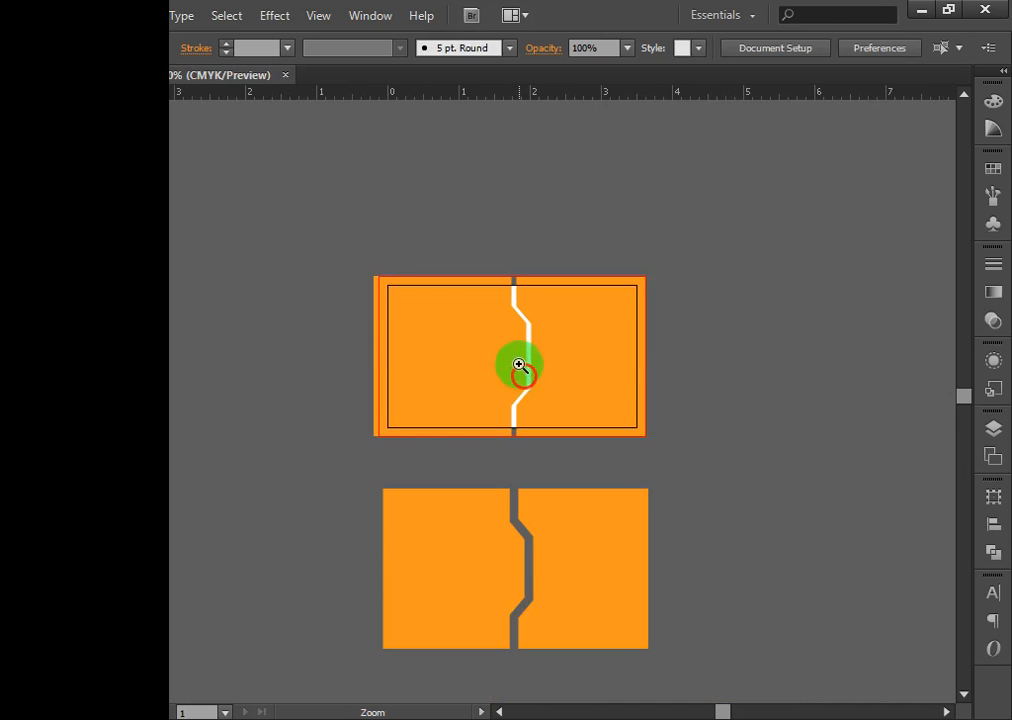
click(511, 344)
click(511, 344)
click(589, 492)
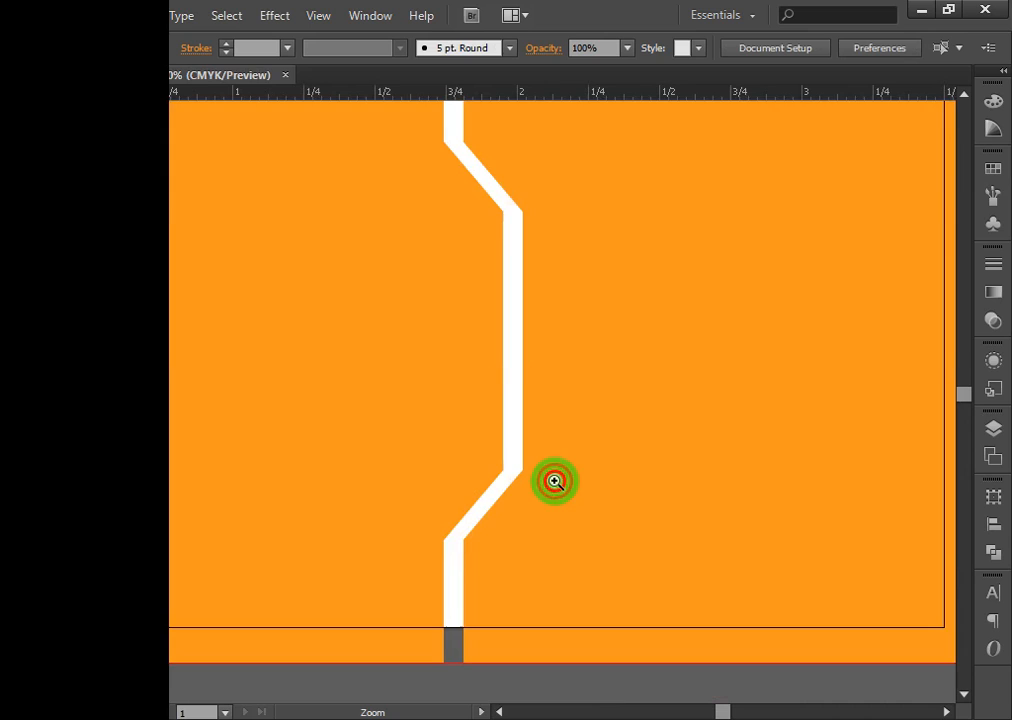
click(493, 198)
click(565, 560)
key(a)
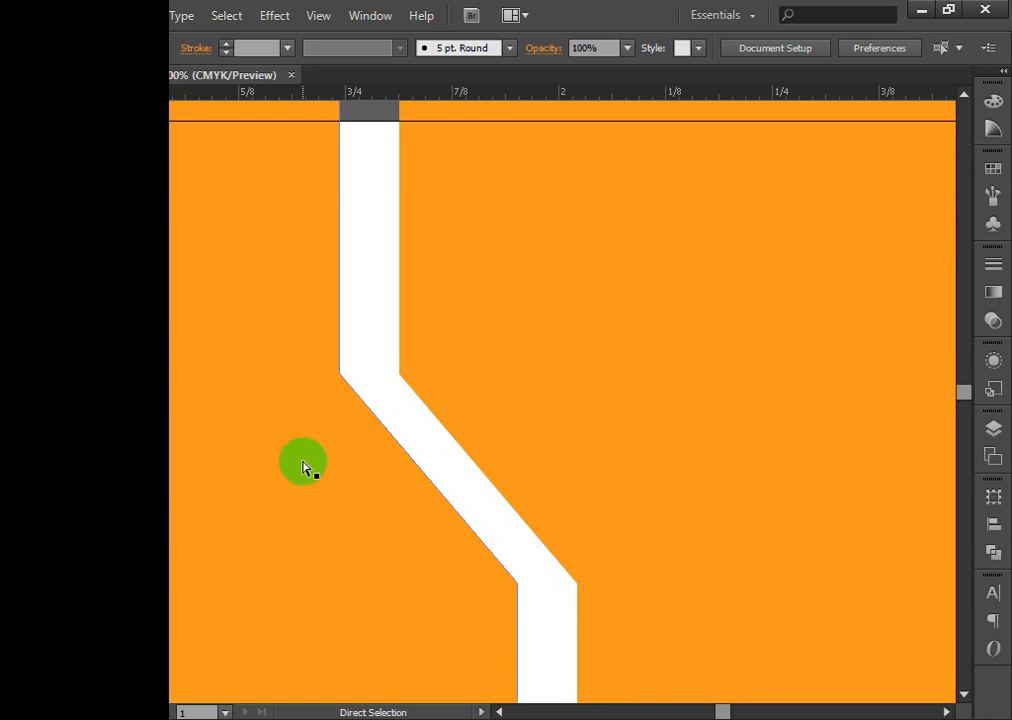
click(298, 468)
key(Left)
key(Left)
key(Left)
key(Left)
key(Left)
key(Left)
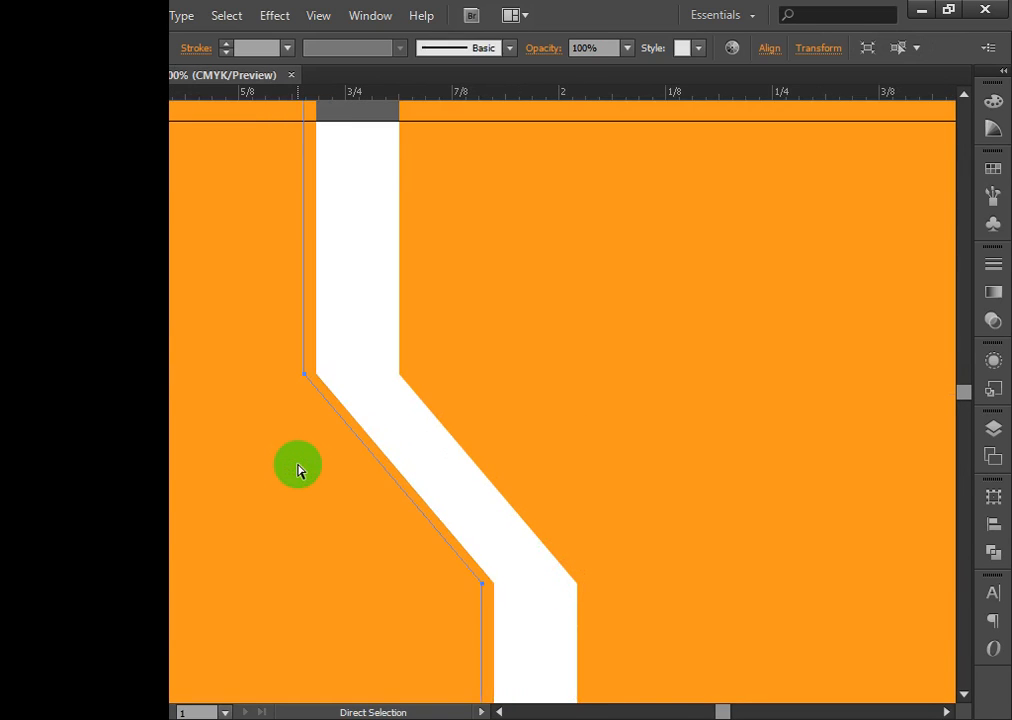
click(323, 341)
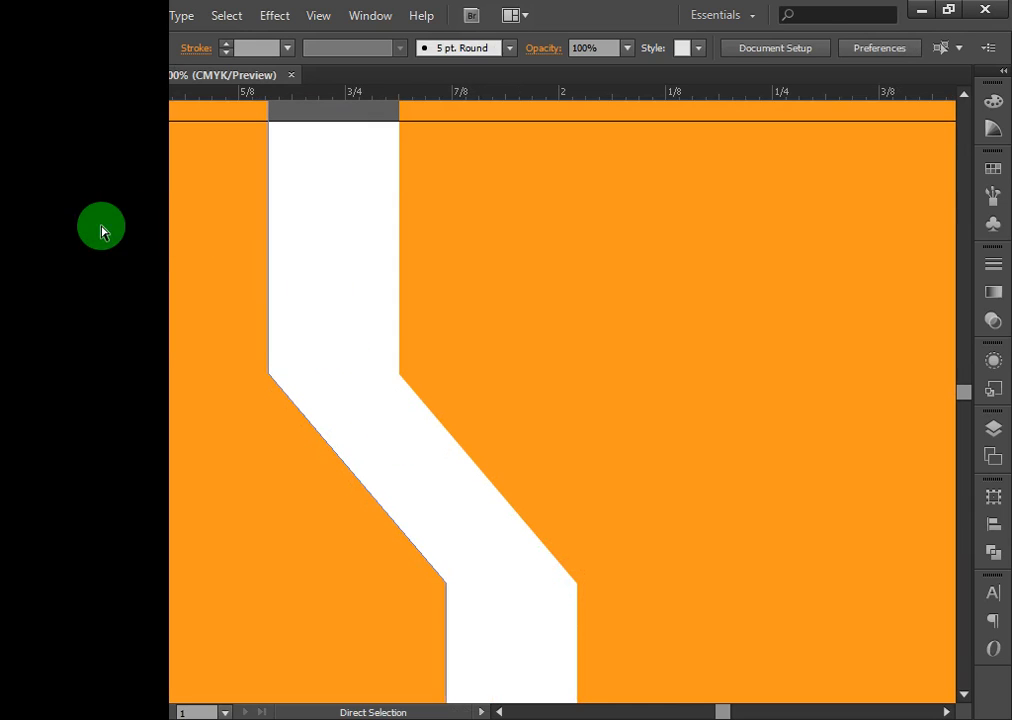
Measure the card's diagonal gap with a 45° line, delete that line, and measure the vertical gap with a horizontal line.
key(backslash)
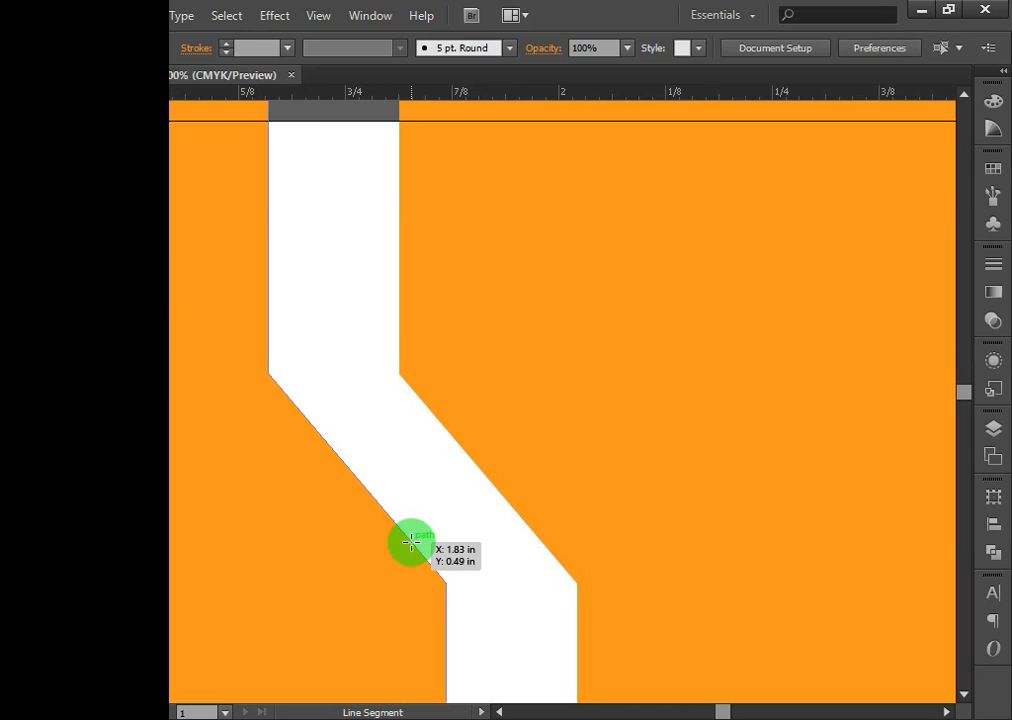
drag(411, 541, 494, 488)
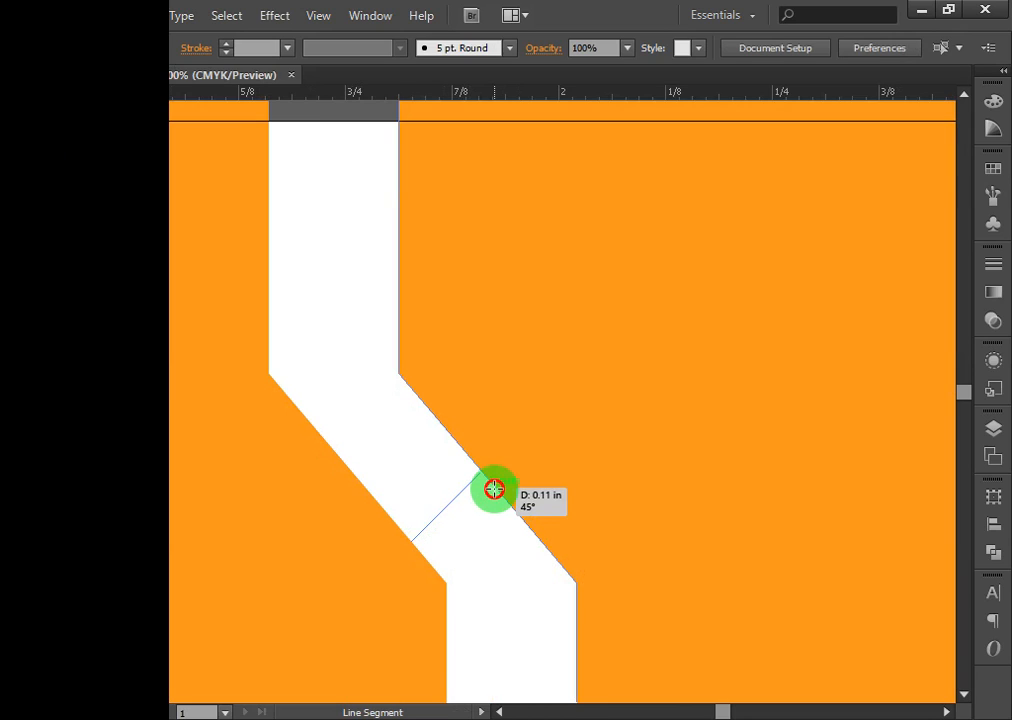
drag(494, 488, 493, 487)
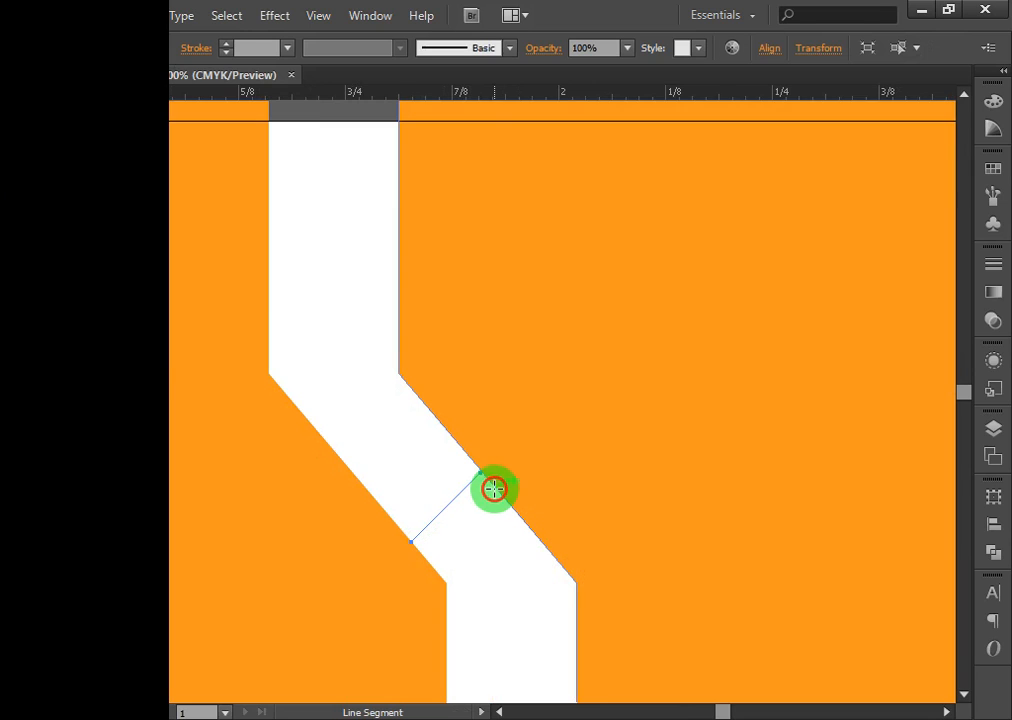
key(Delete)
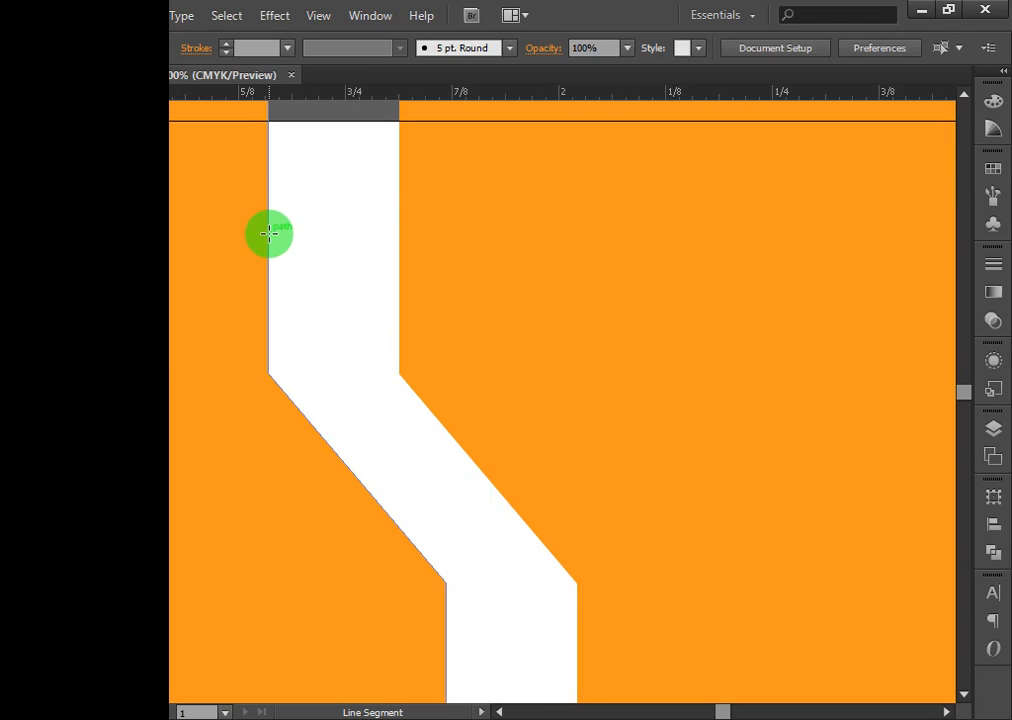
drag(269, 233, 396, 234)
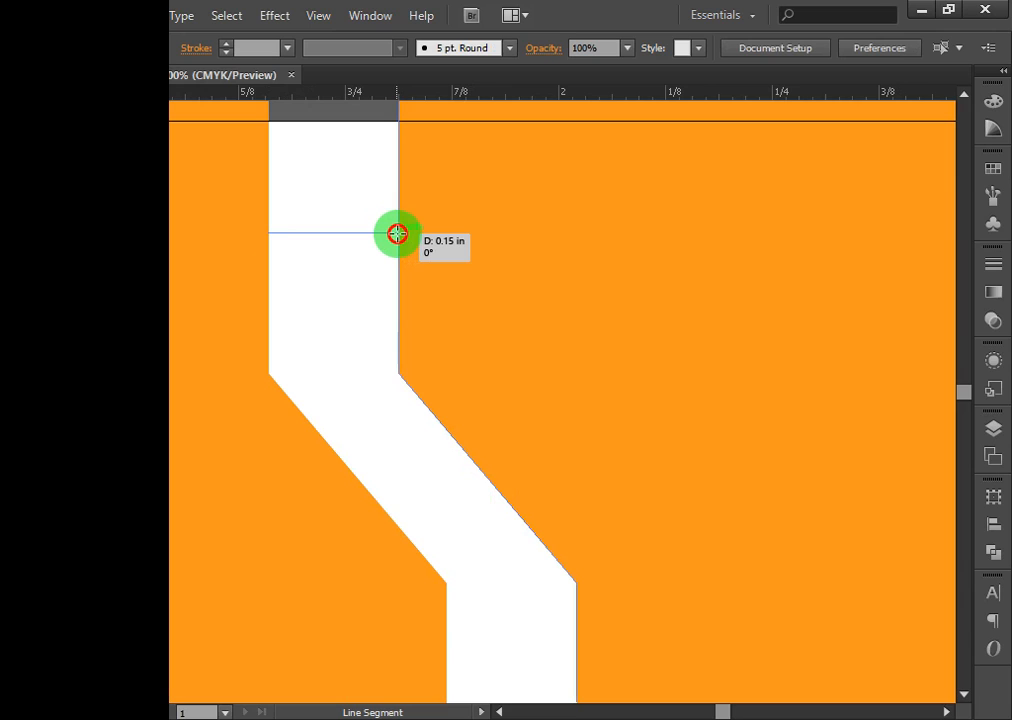
drag(396, 233, 396, 233)
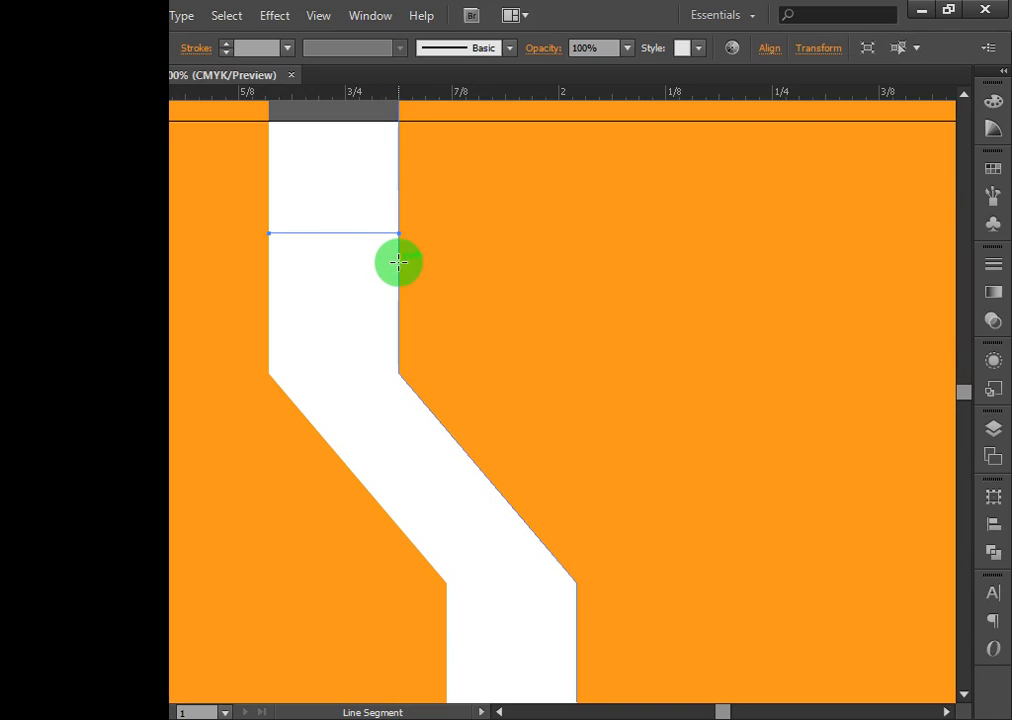
Measure the diagonal gap of the lower panel pair with a 45° line and its vertical gap with a horizontal line.
key(ctrl+minus)
key(ctrl+minus)
key(ctrl+minus)
key(ctrl+minus)
key(ctrl+minus)
key(ctrl+minus)
key(ctrl+minus)
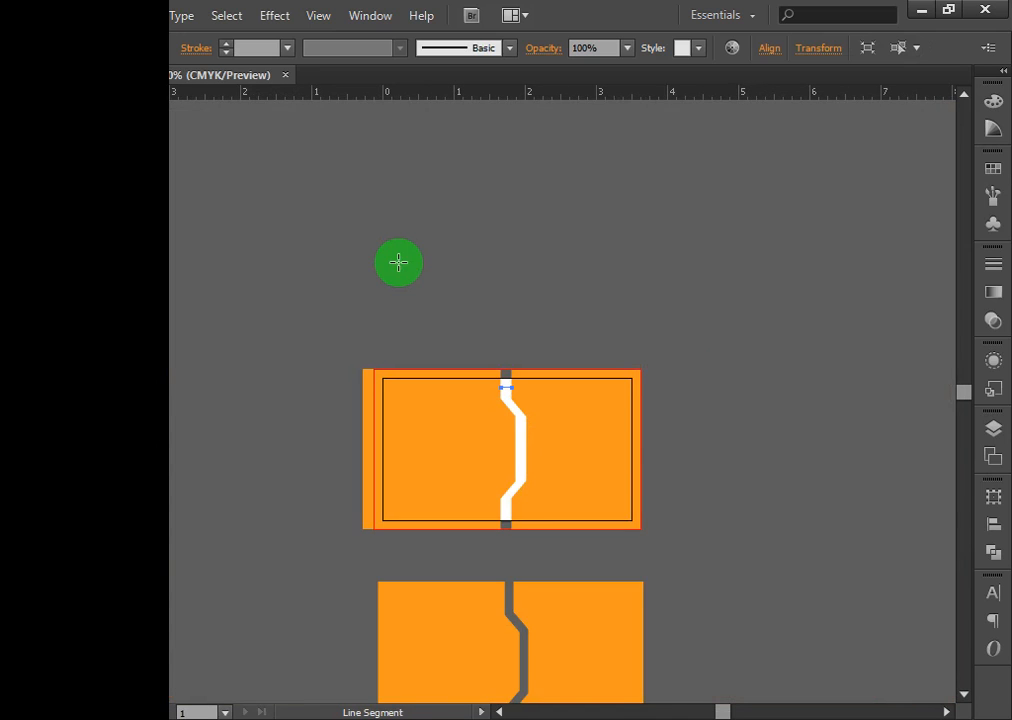
scroll(398, 262, down, 4)
key(a)
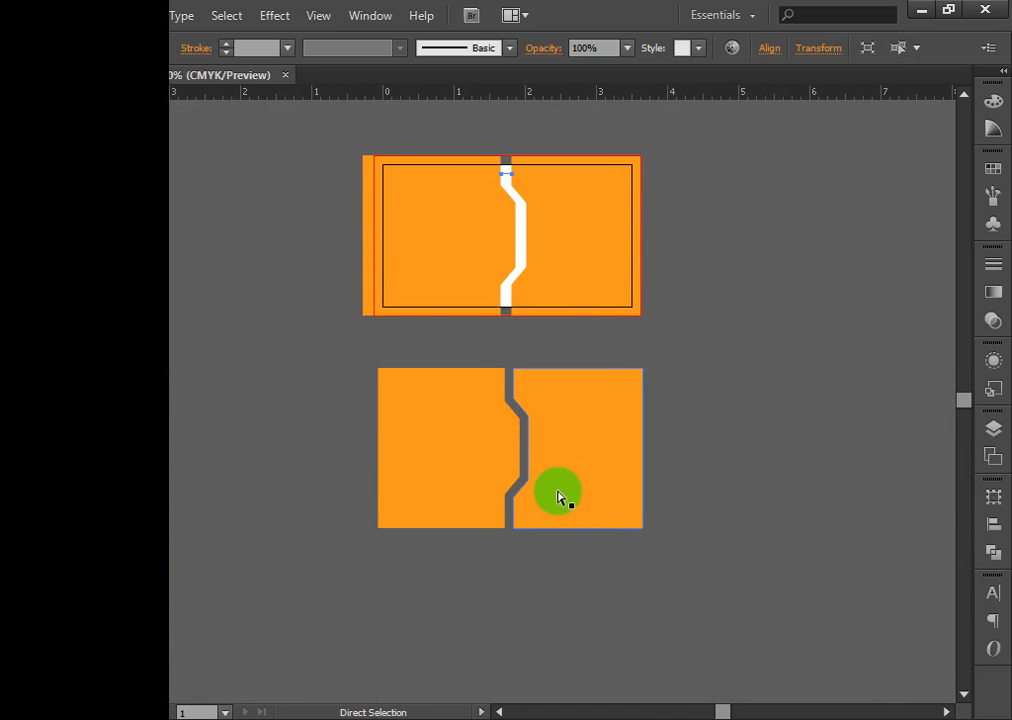
key(z)
click(497, 339)
click(544, 440)
click(541, 431)
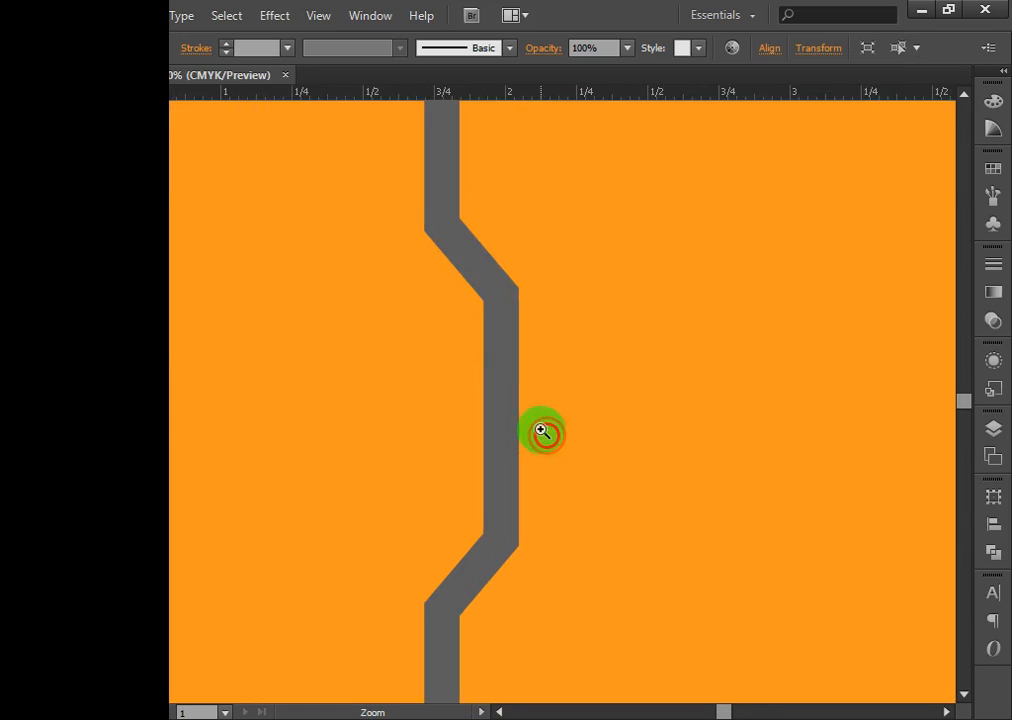
click(497, 343)
key(backslash)
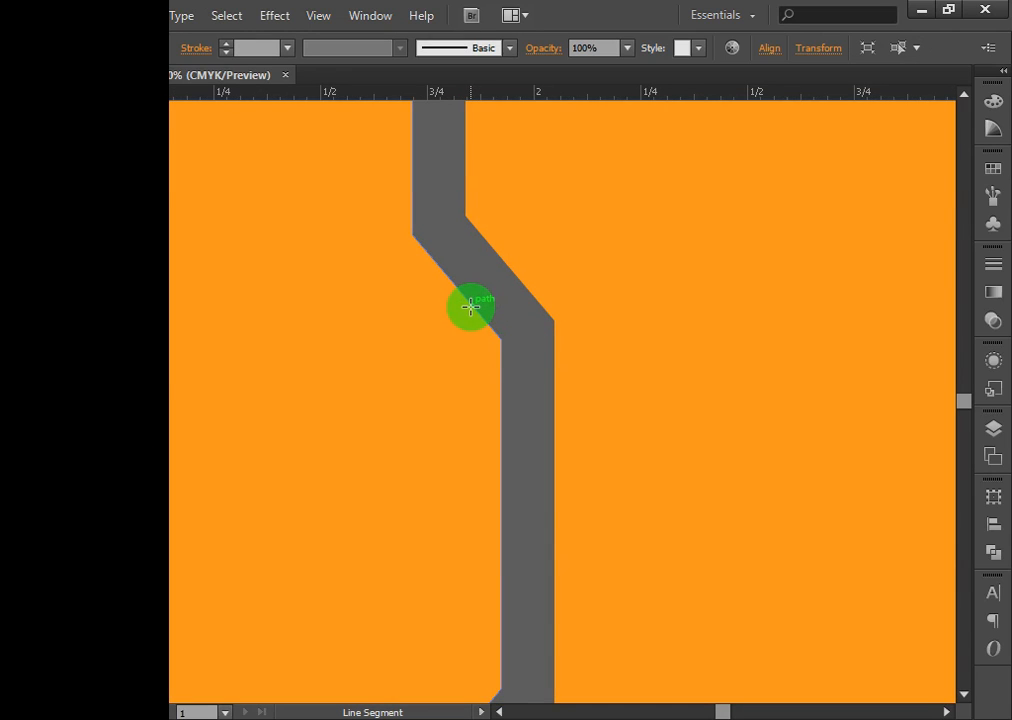
drag(470, 305, 521, 279)
scroll(553, 255, up, 3)
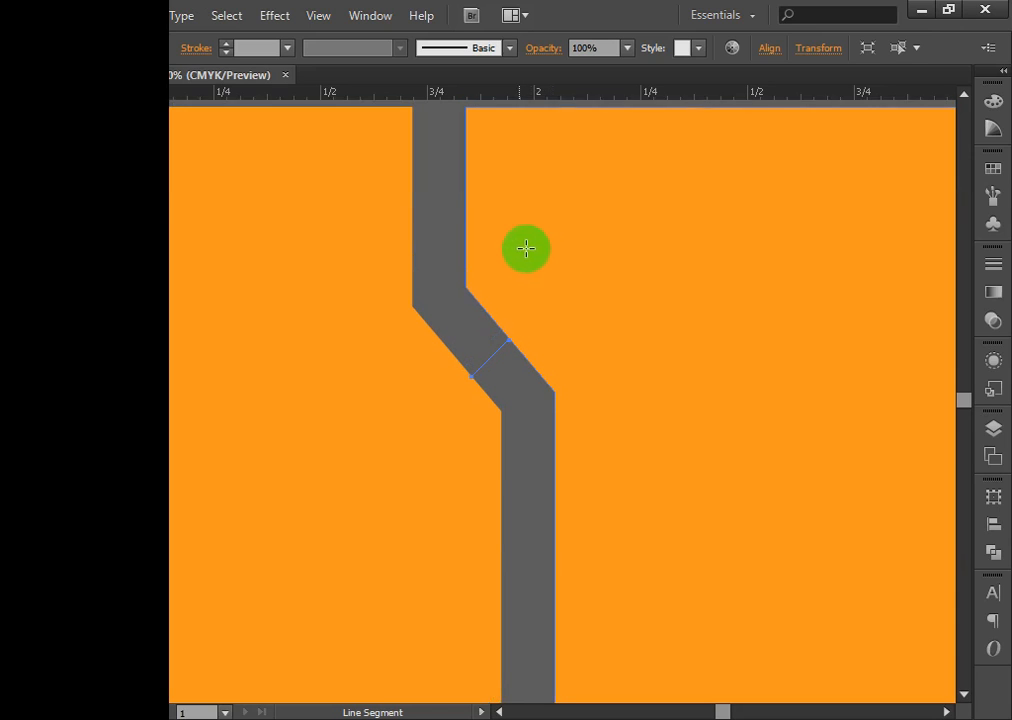
drag(413, 207, 465, 208)
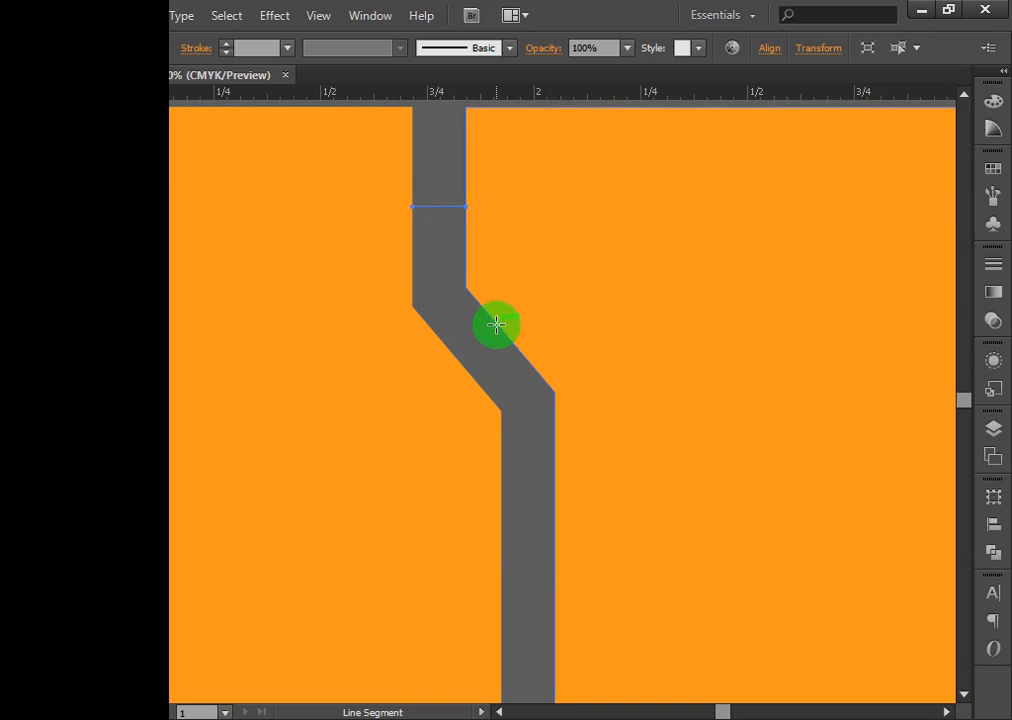
drag(509, 376, 506, 329)
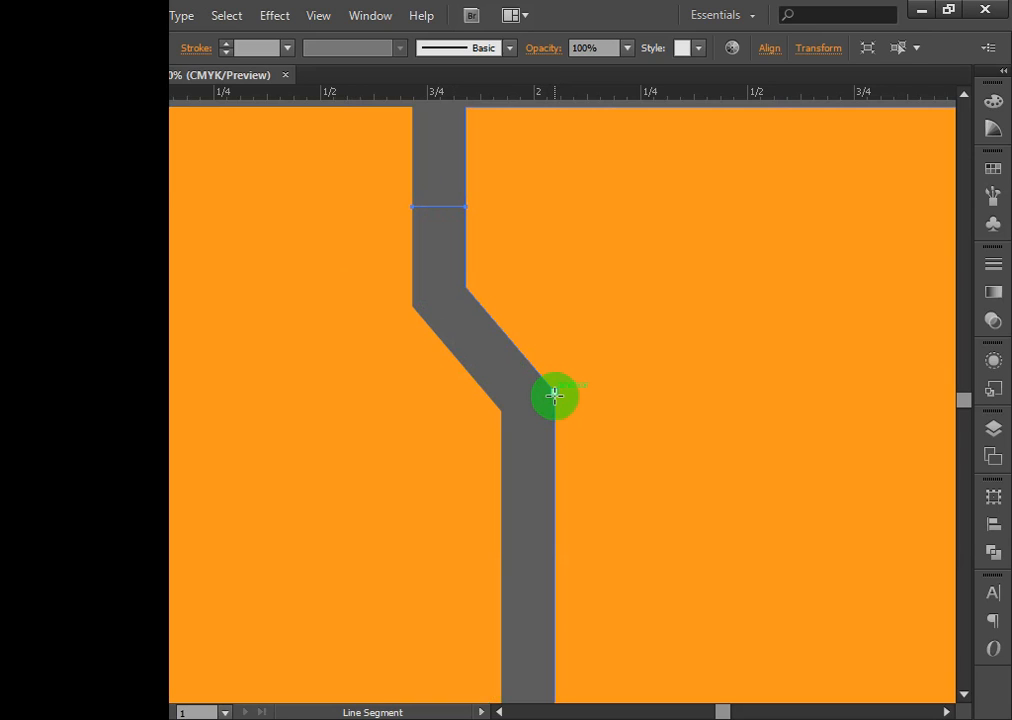
Draw two 45° lines about 0.35 in long from the lower gap's inner corners and give both a 1 pt black stroke.
drag(554, 395, 446, 284)
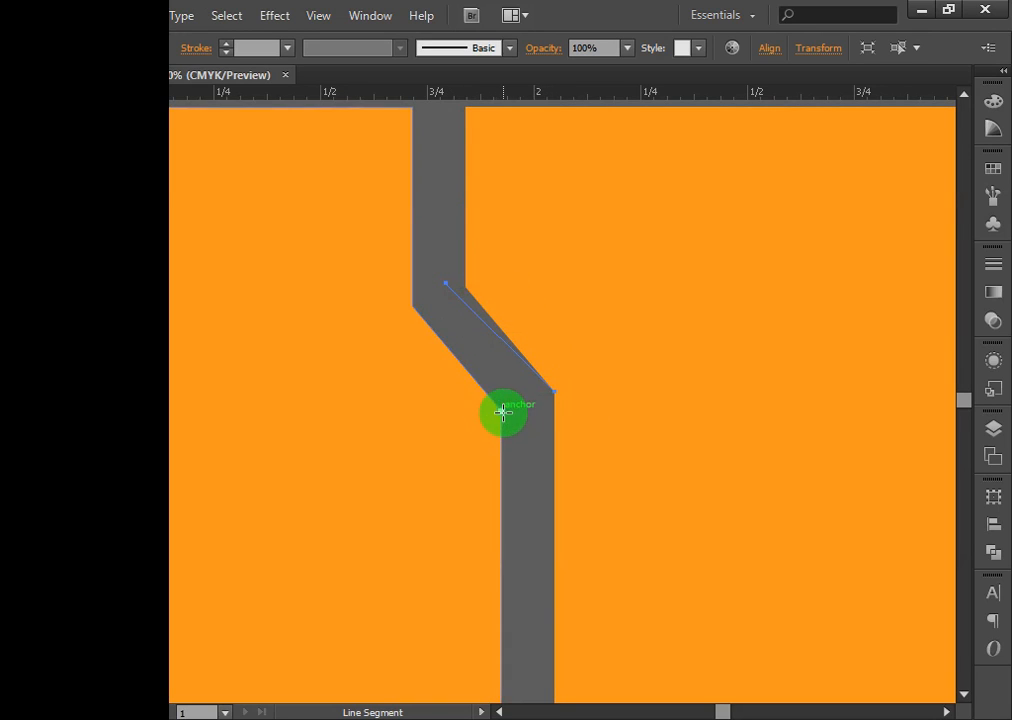
drag(502, 410, 395, 308)
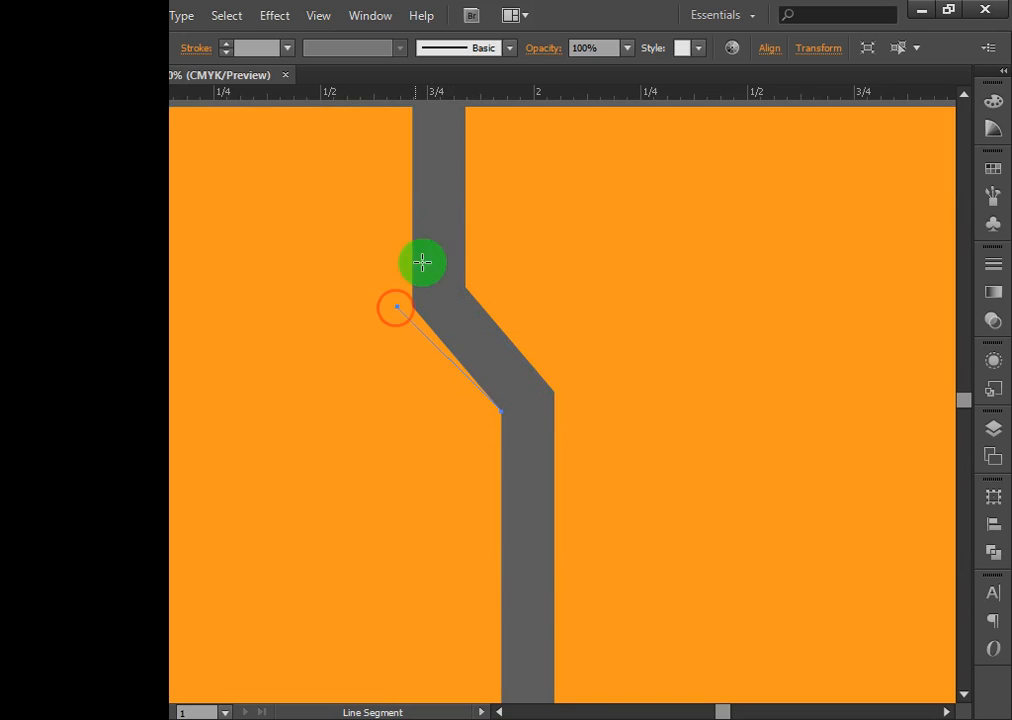
click(38, 106)
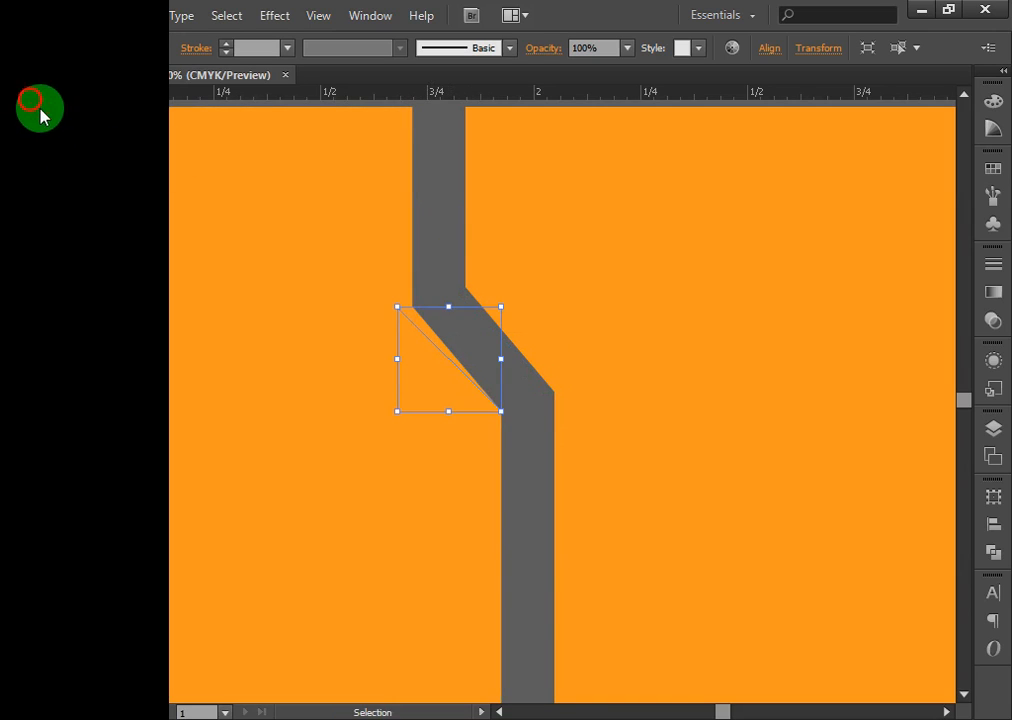
shift+click(527, 368)
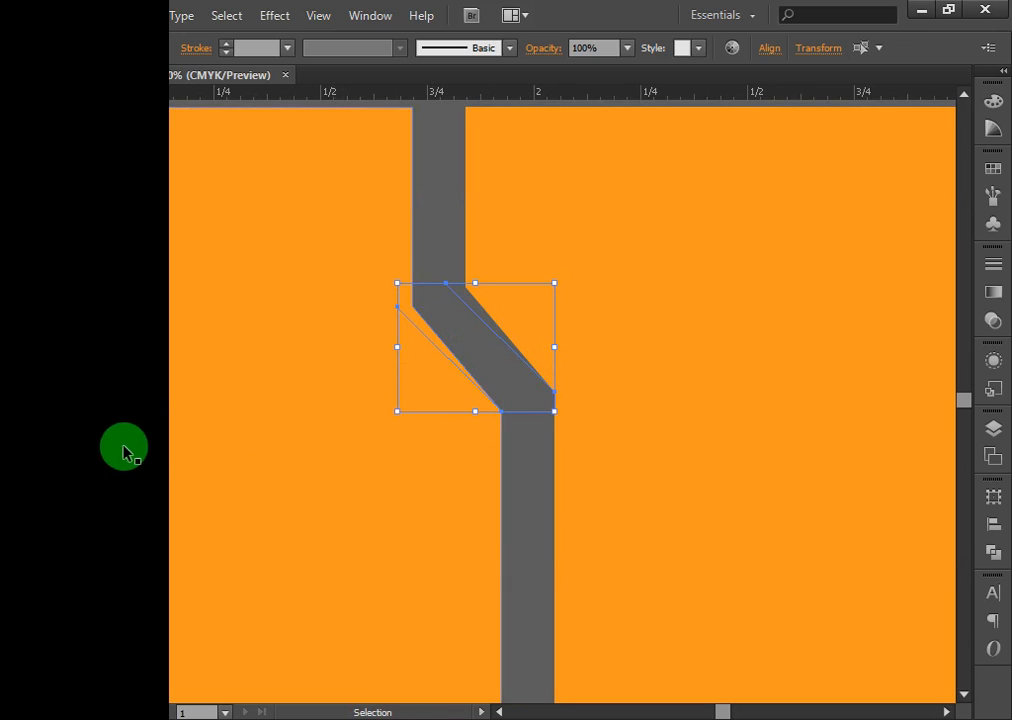
click(15, 494)
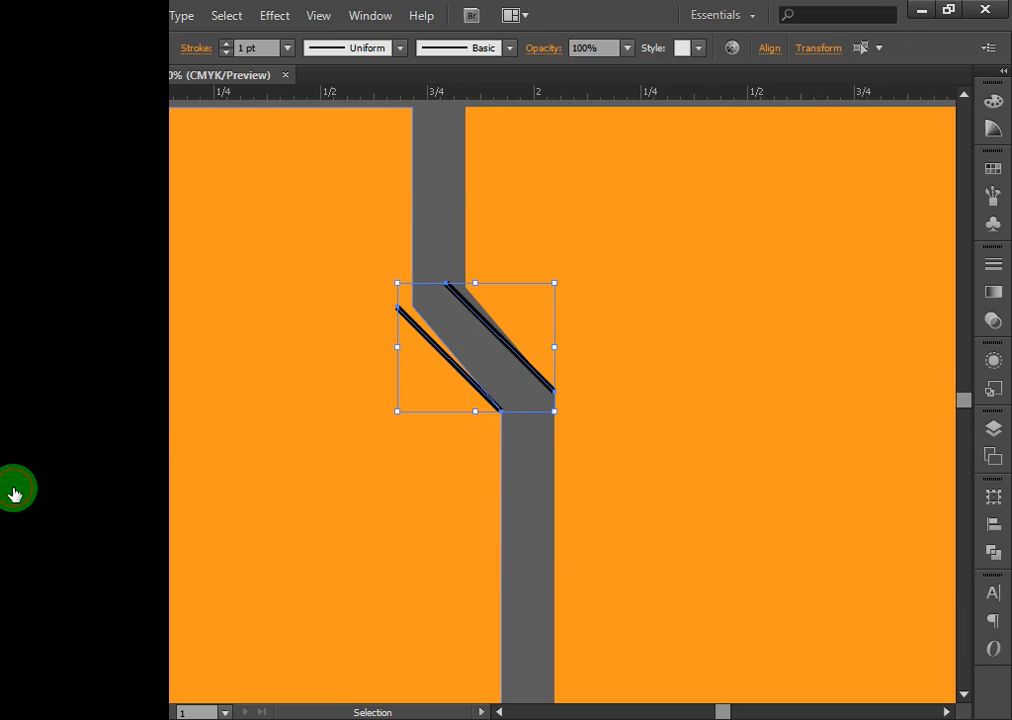
click(530, 445)
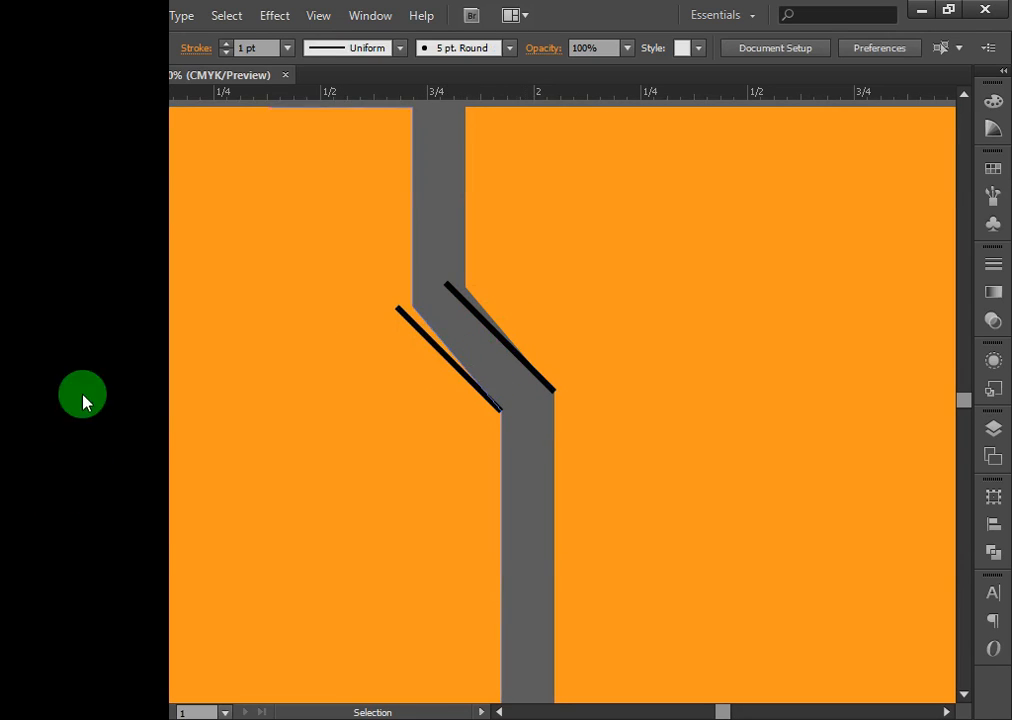
Measure the distance between the two black diagonal lines by drawing a perpendicular 45° line between them.
click(17, 179)
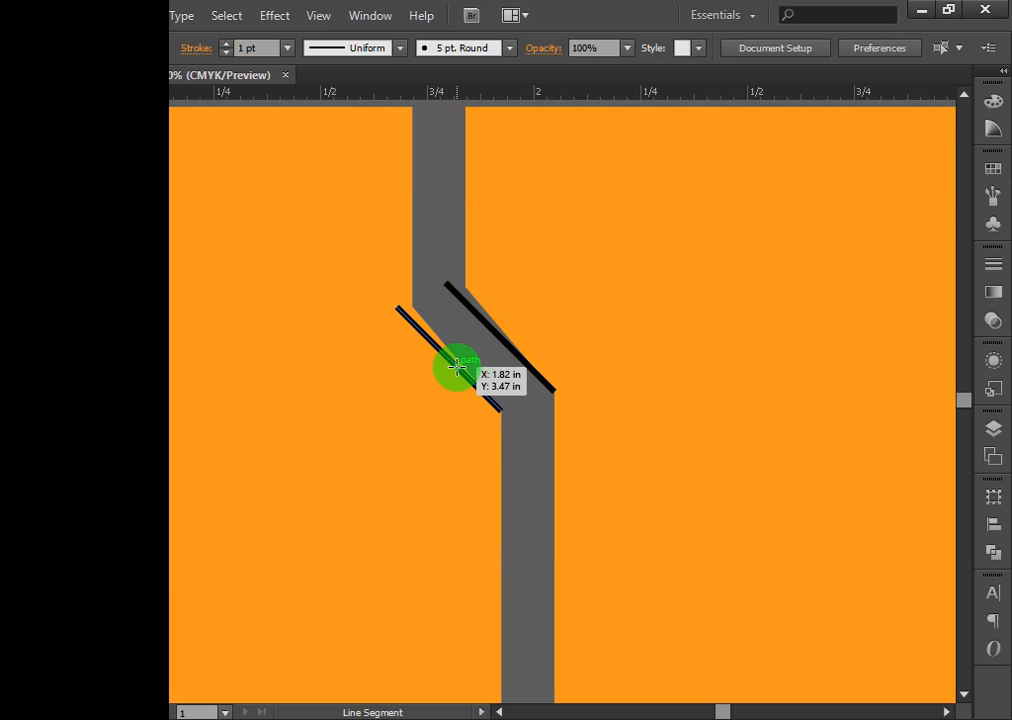
drag(456, 368, 505, 338)
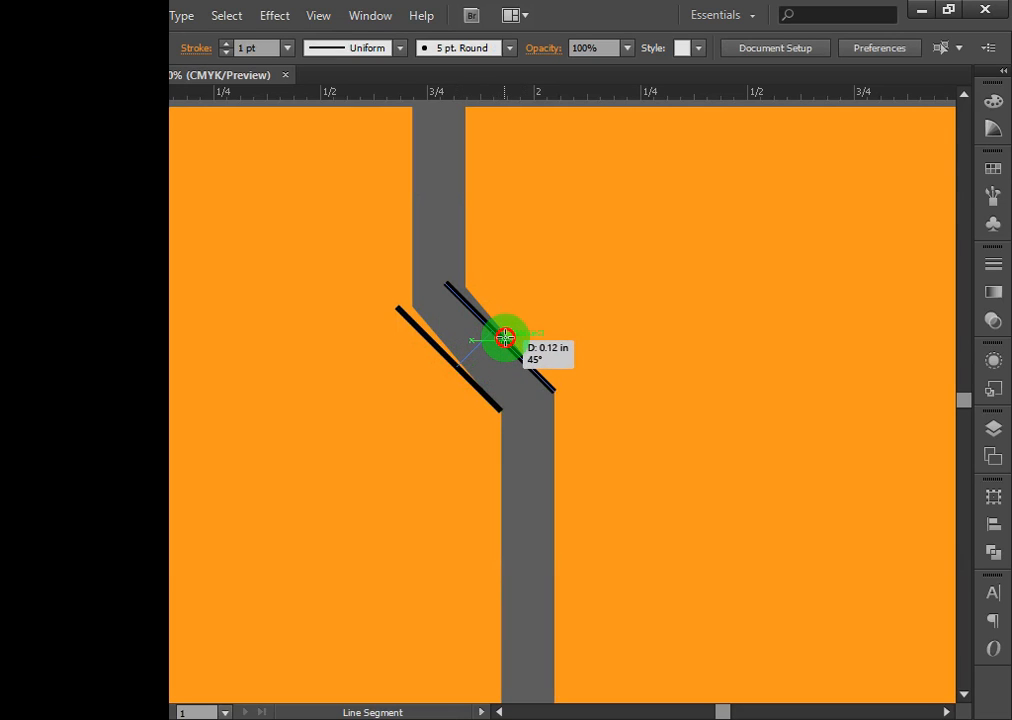
drag(505, 338, 503, 340)
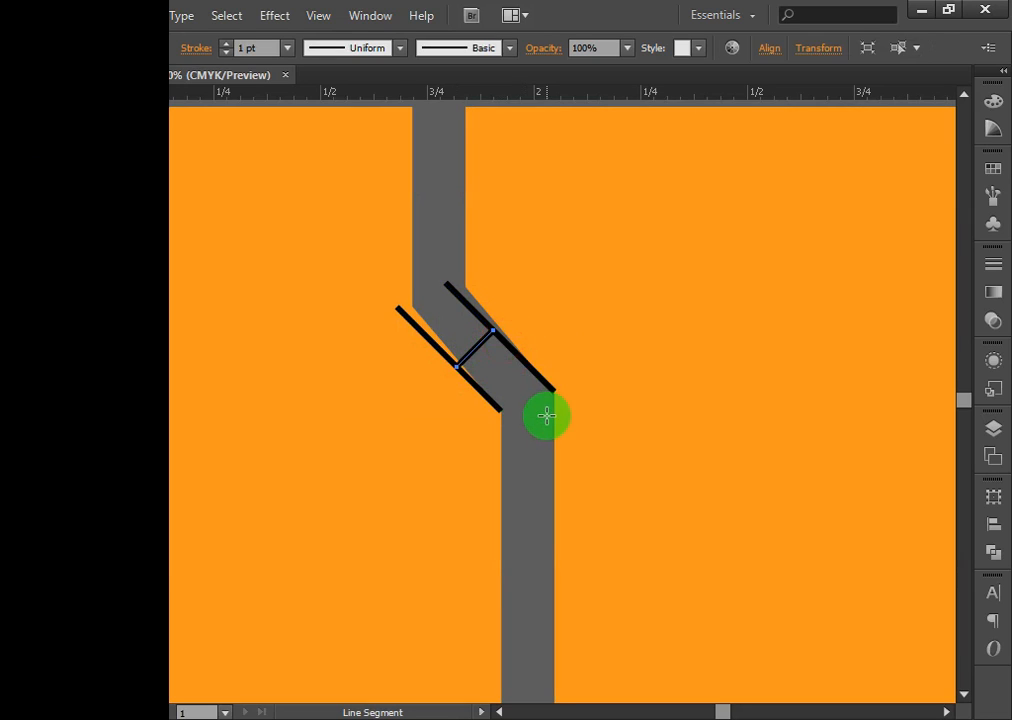
Delete the connecting line and both black diagonal lines from the lower panel pair's gap.
click(25, 103)
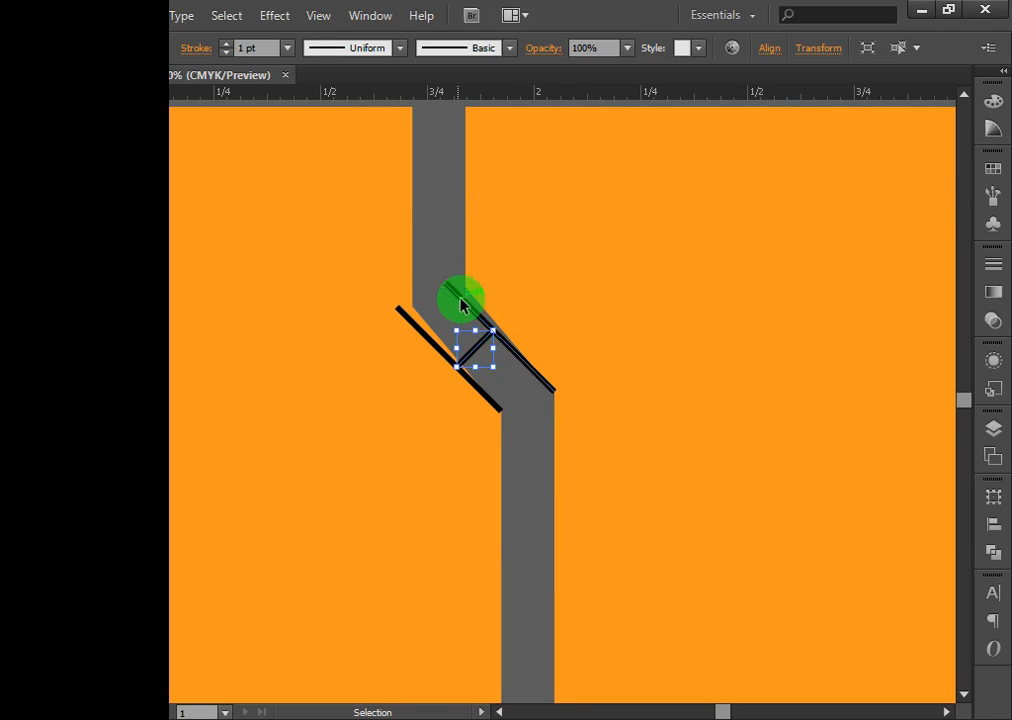
drag(444, 313, 492, 366)
key(Delete)
key(Delete)
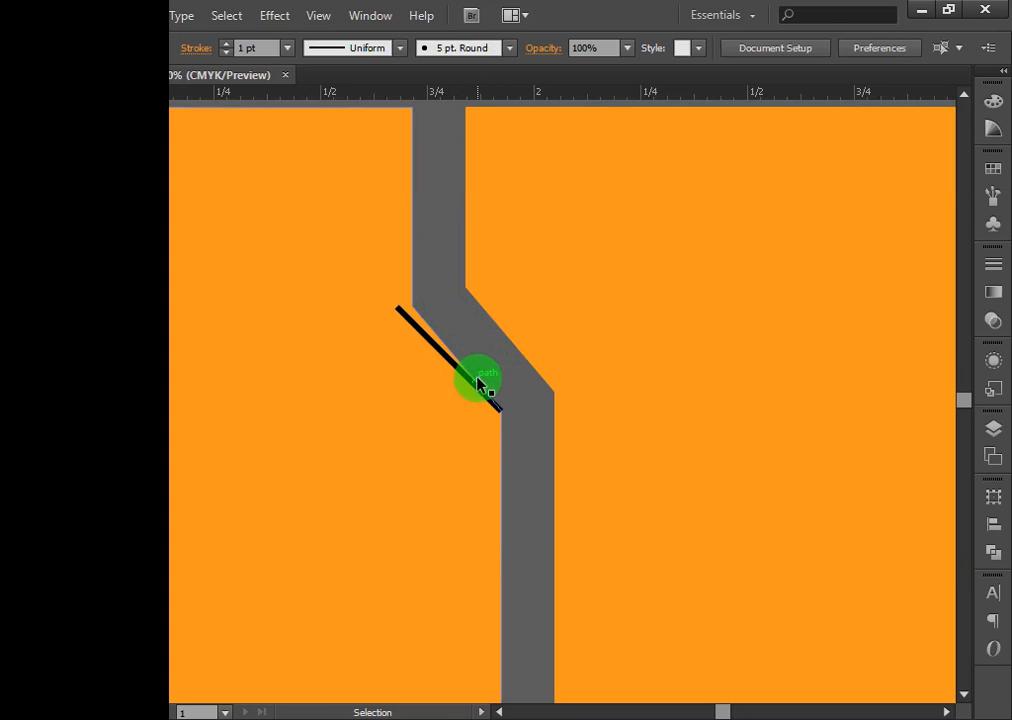
click(480, 389)
key(Delete)
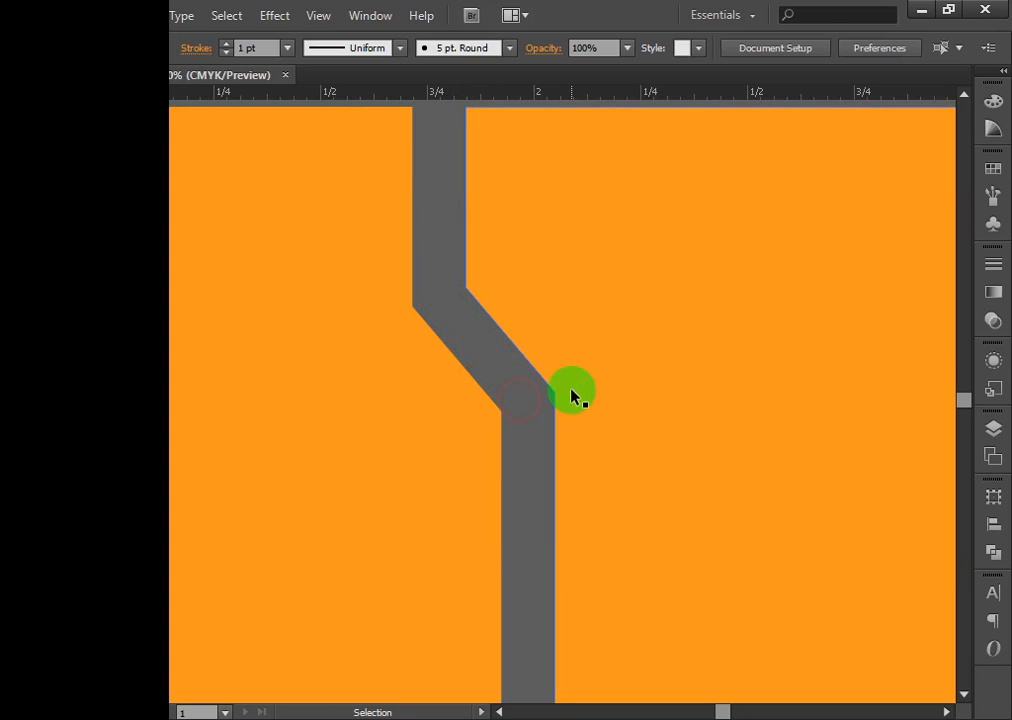
Compare the upper and lower orange panel pairs side by side, checking the outlines of the upper panels.
key(a)
key(ctrl+minus)
key(ctrl+minus)
key(ctrl+minus)
key(ctrl+minus)
key(ctrl+minus)
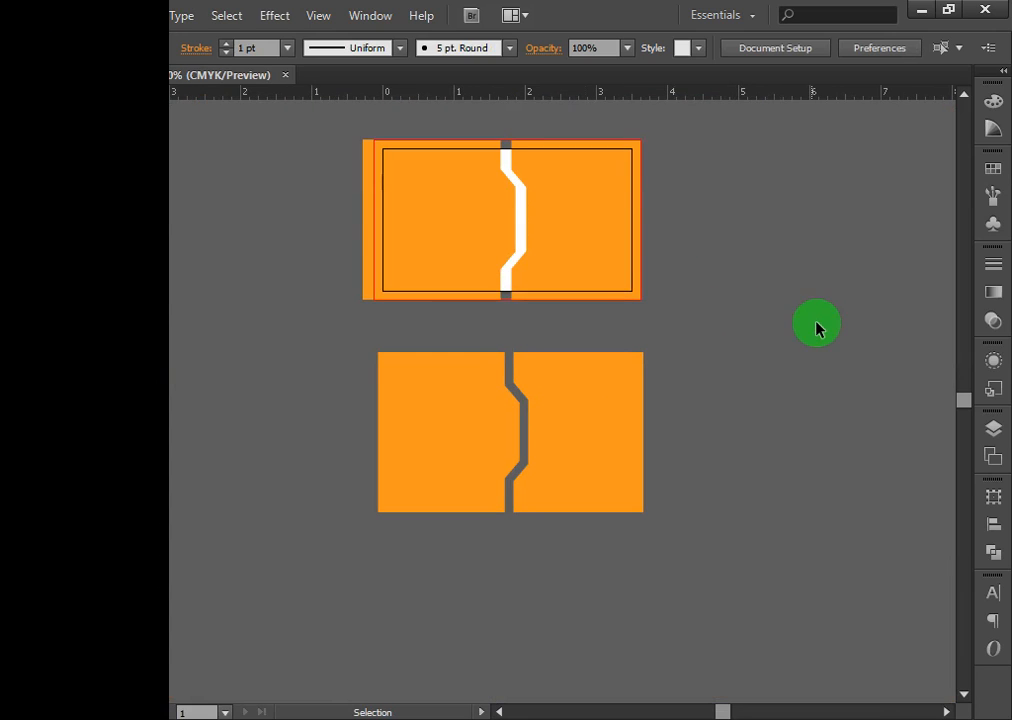
scroll(776, 440, up, 2)
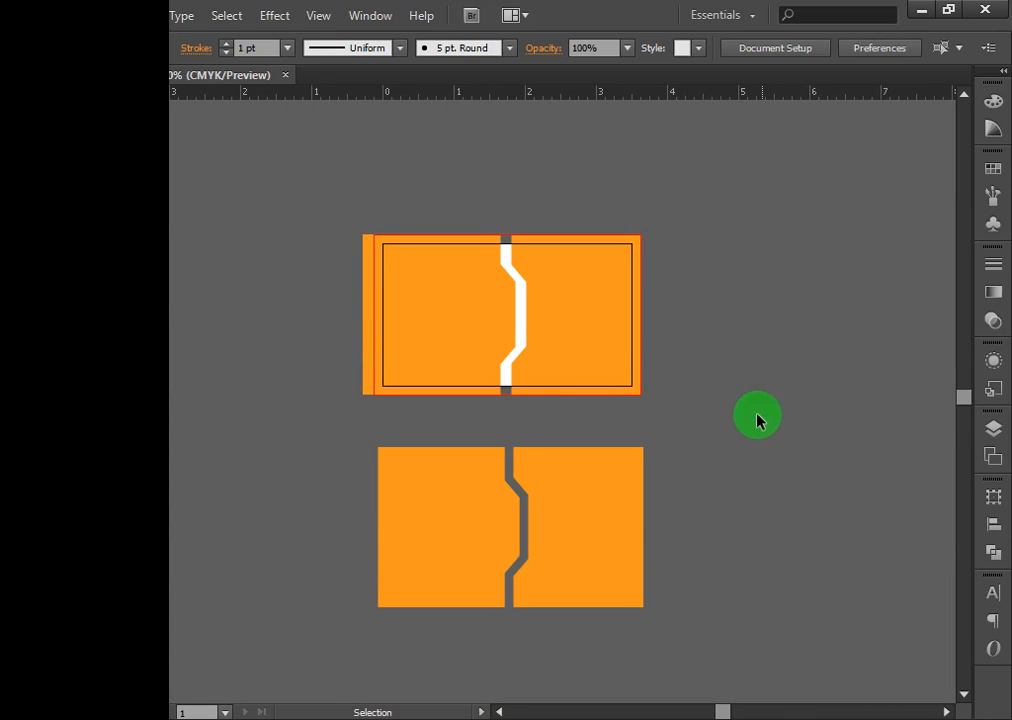
shift+click(580, 295)
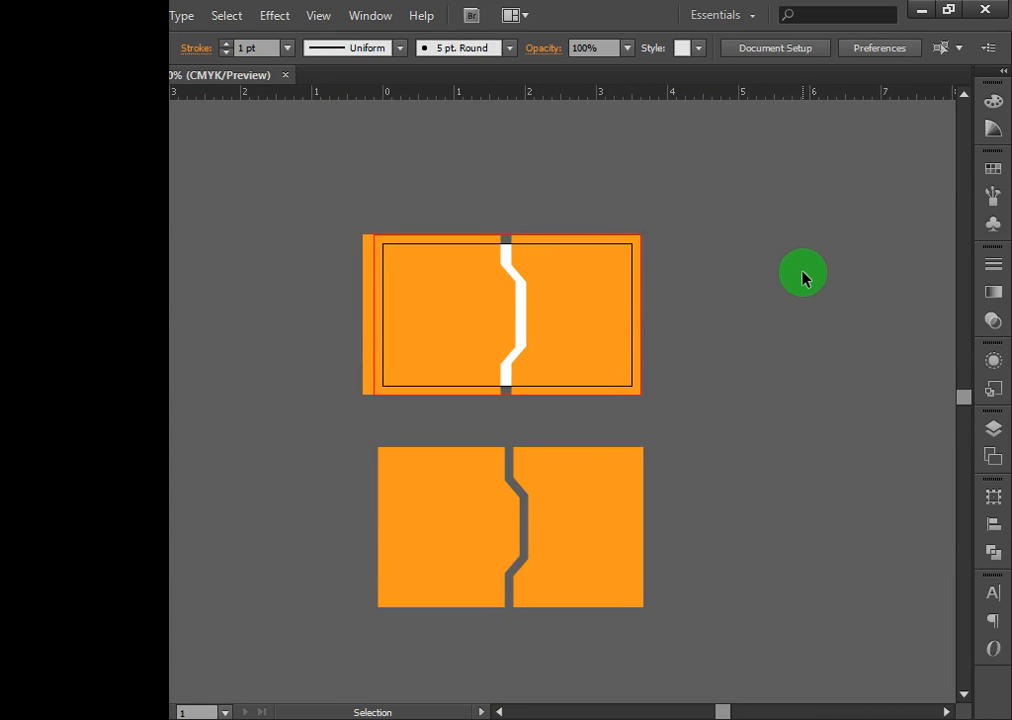
click(639, 325)
click(583, 298)
click(476, 293)
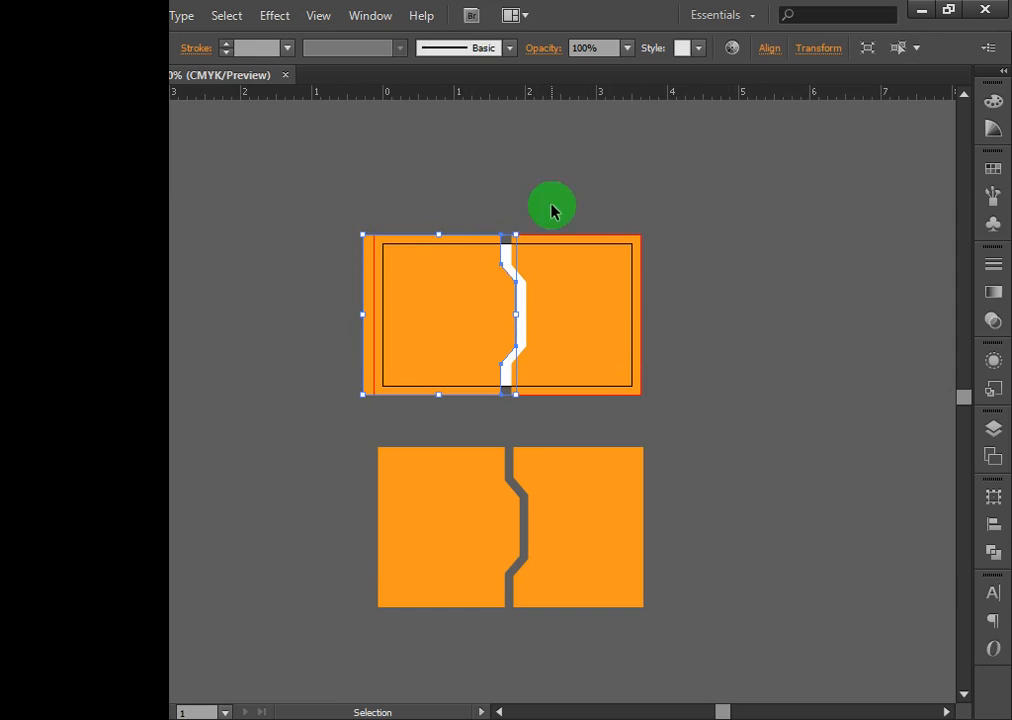
shift+click(605, 296)
click(375, 190)
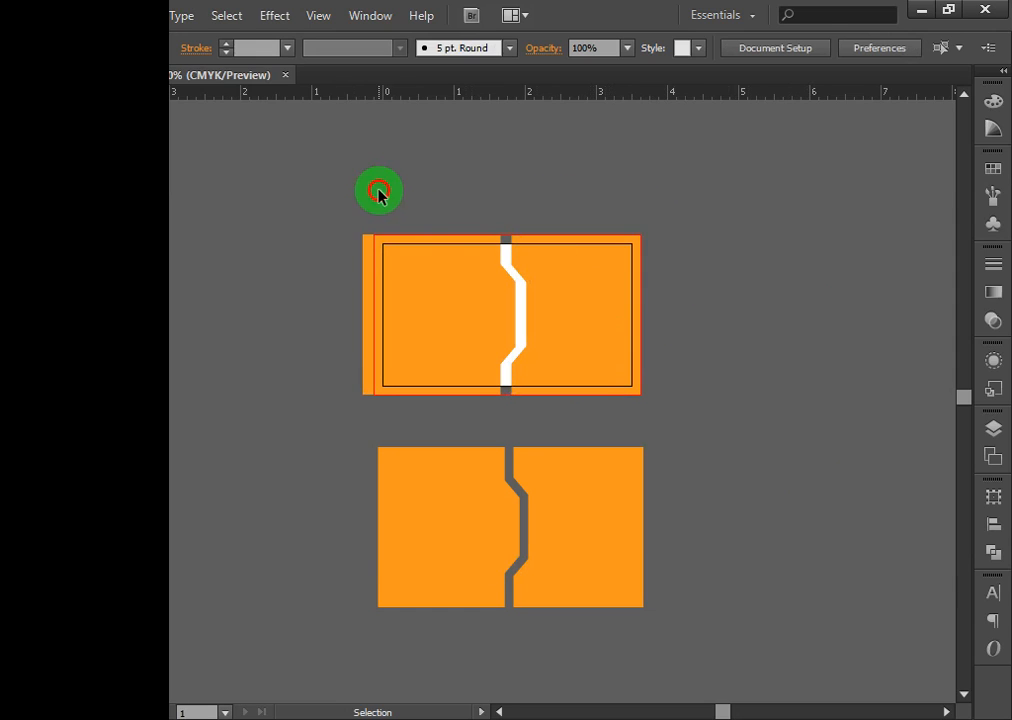
Review the available path commands for objects, including Offset Path and Simplify.
click(152, 15)
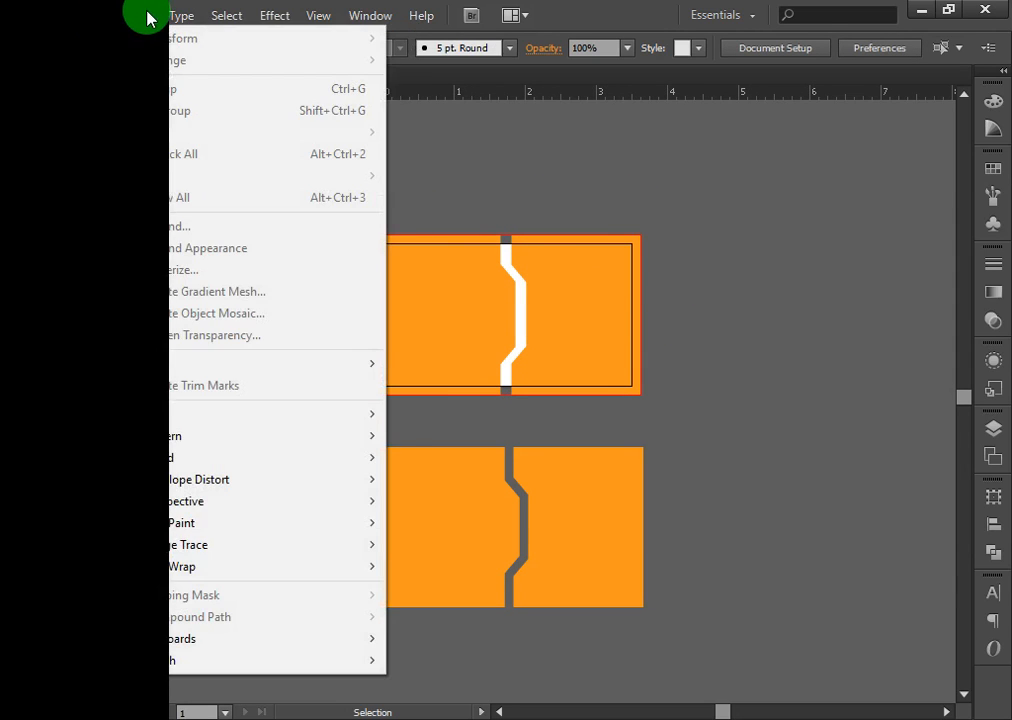
mouse_move(368, 420)
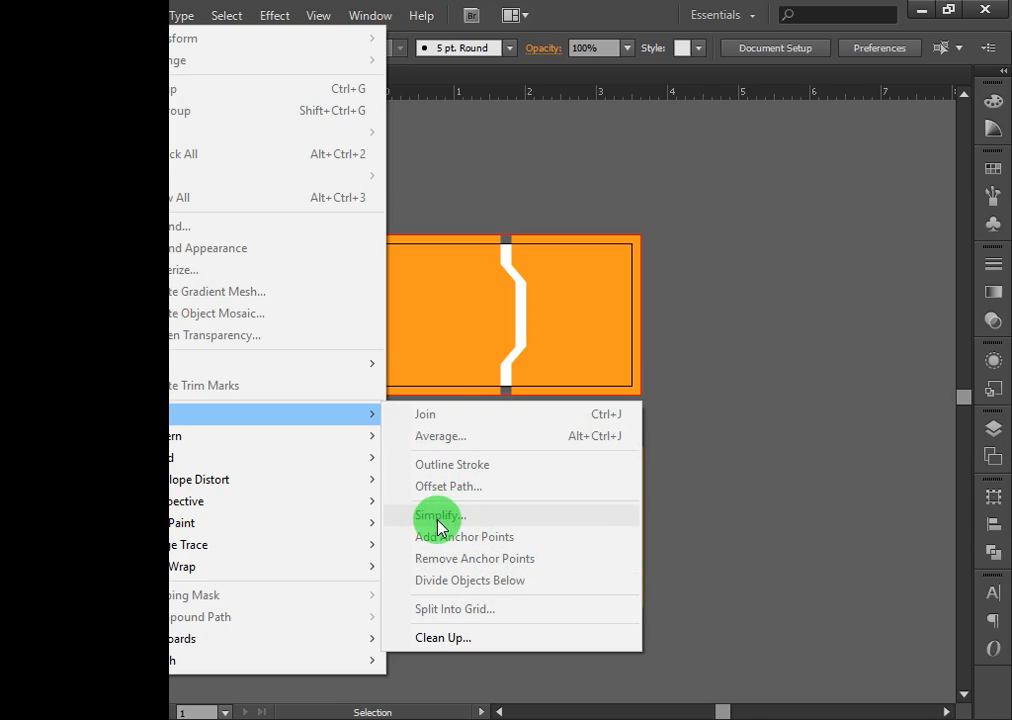
click(797, 462)
click(795, 323)
Delete the lower and upper orange panel pairs, including the small measuring shapes, to empty the card artboard.
drag(732, 450, 265, 607)
key(Delete)
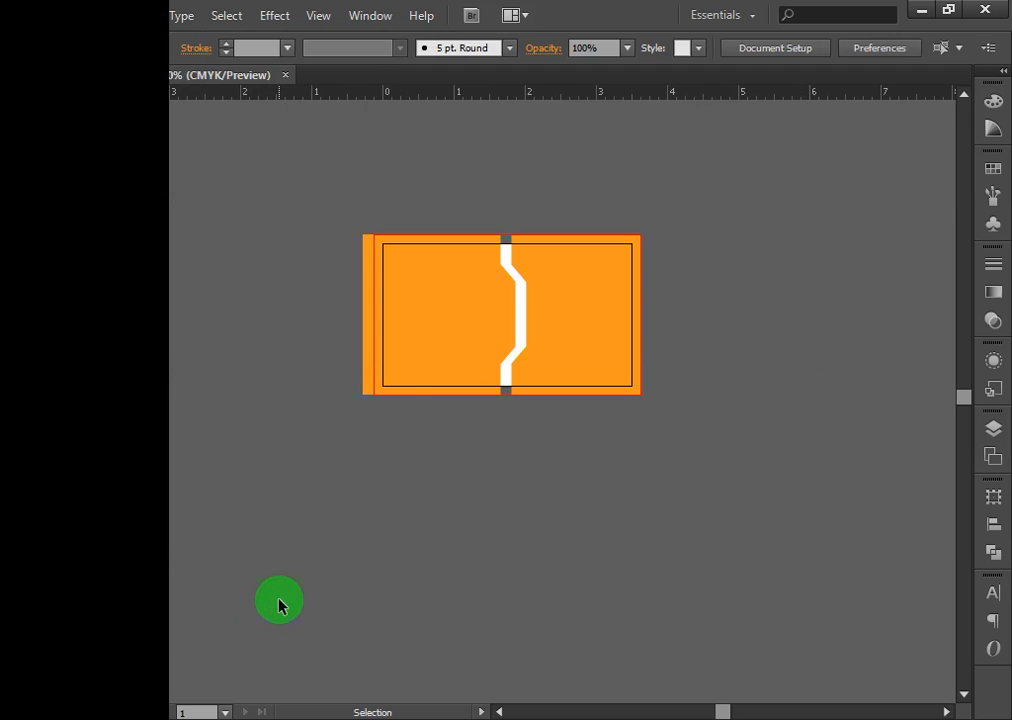
drag(716, 427, 259, 214)
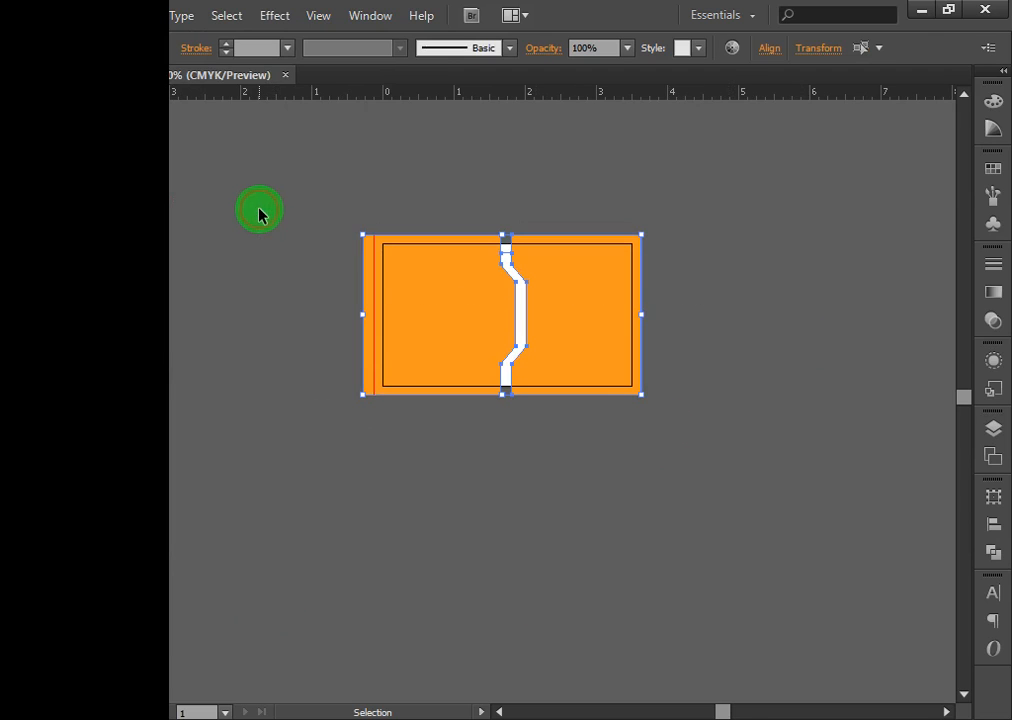
key(Delete)
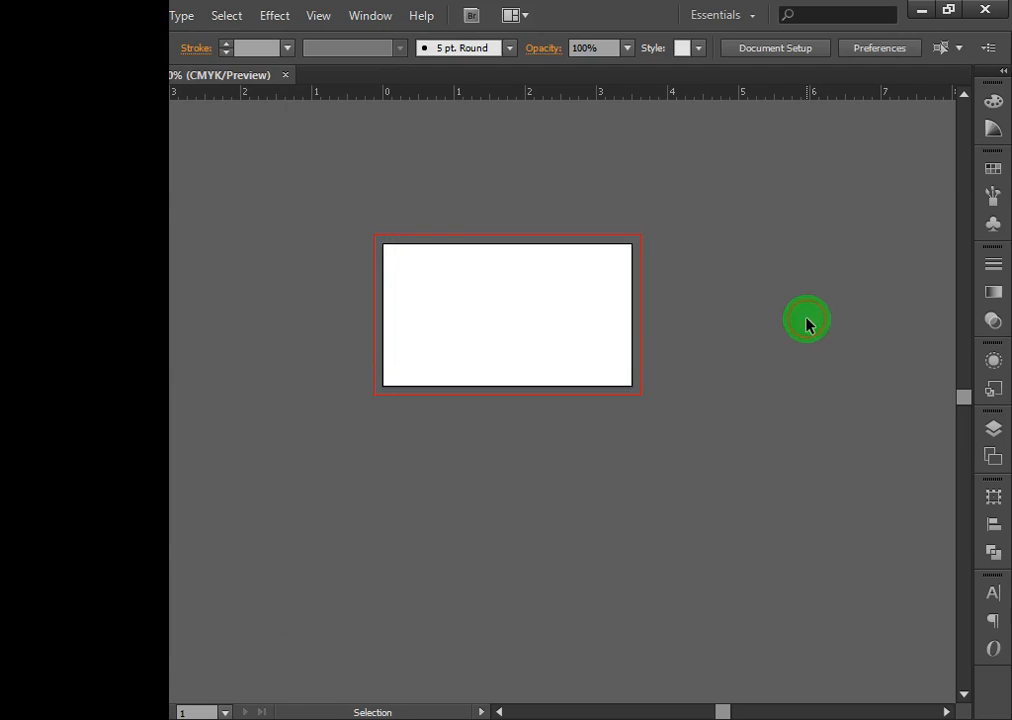
Draw an orange circle about 0.35 in wide in the upper middle part of the card.
key(ctrl+space)
click(528, 312)
click(540, 407)
click(466, 384)
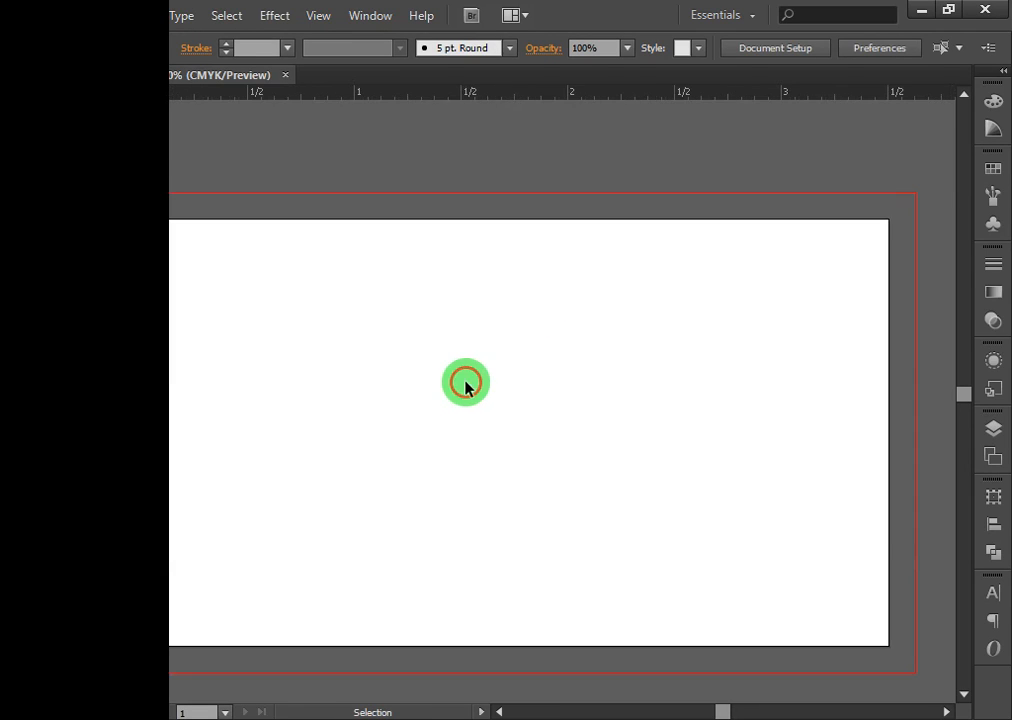
drag(52, 181, 117, 232)
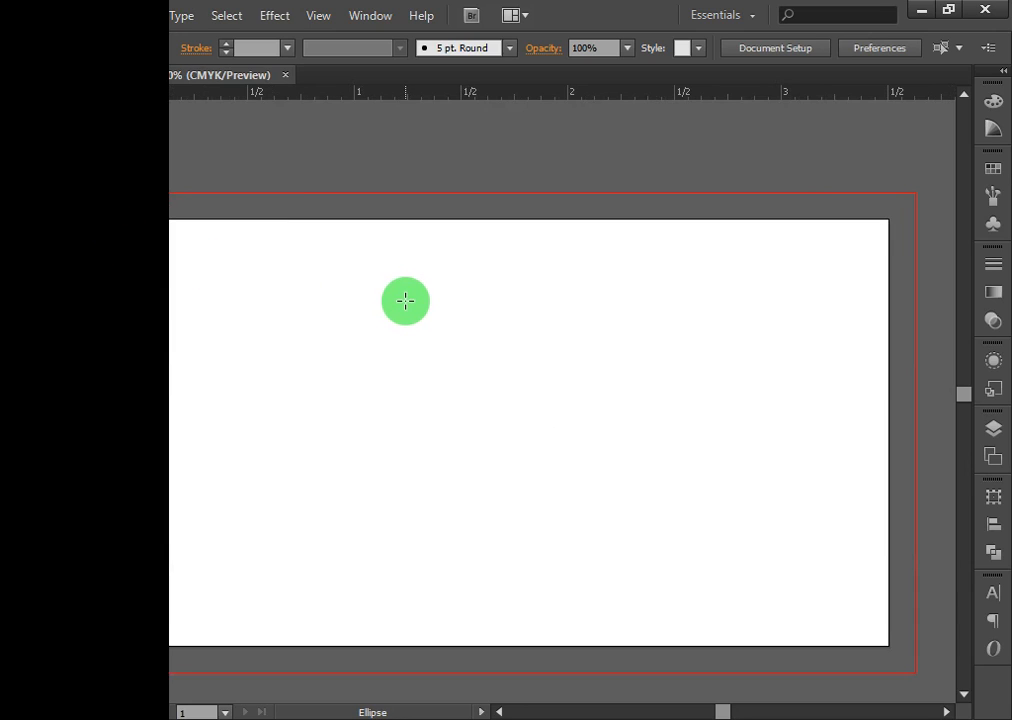
drag(386, 294, 460, 366)
Move the whole circle down about 0.6 in and slightly right on the card using Direct Selection.
click(86, 149)
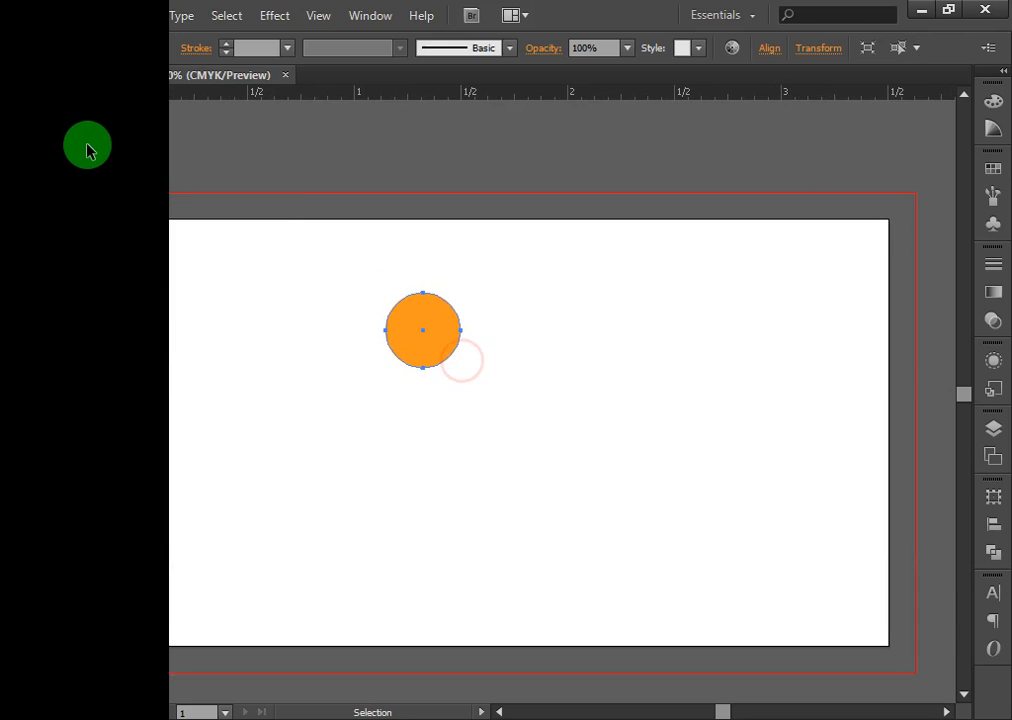
click(50, 106)
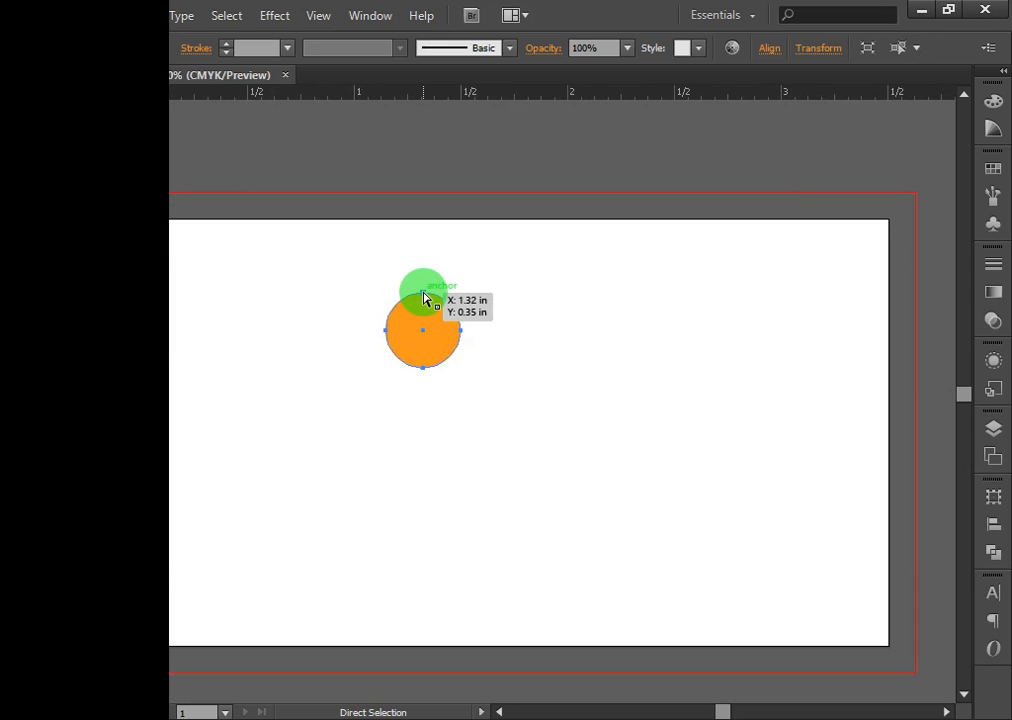
drag(423, 296, 422, 253)
drag(417, 295, 448, 462)
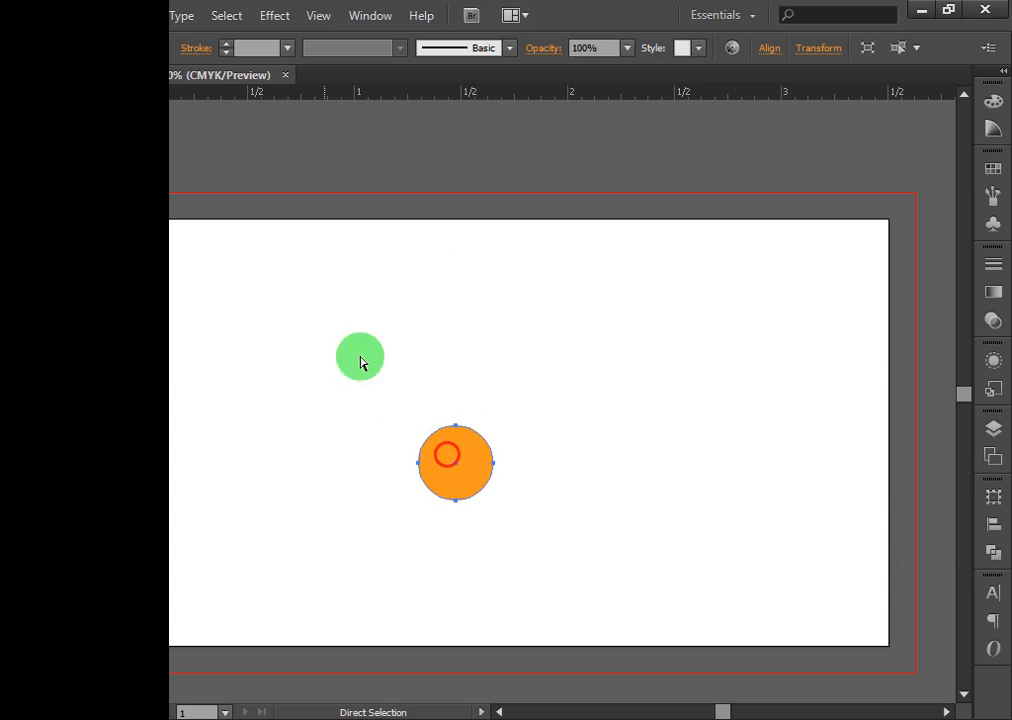
Select only the circle's top anchor point and raise it about 0.25 in to form a tall egg shape.
click(47, 104)
click(560, 397)
drag(513, 408, 463, 377)
drag(462, 376, 463, 377)
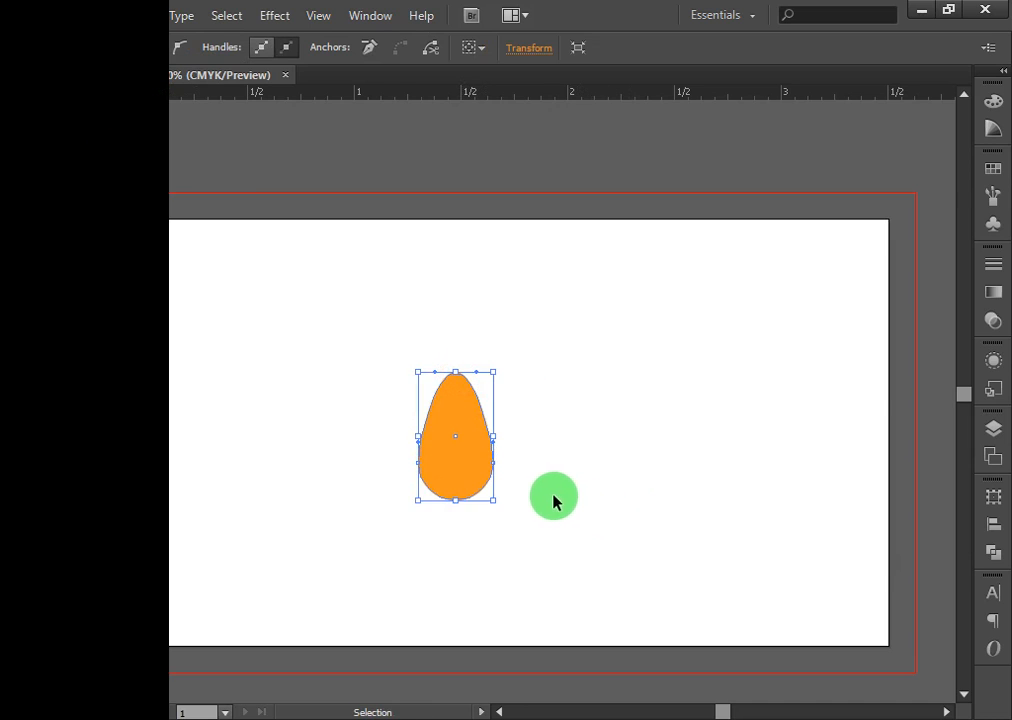
Lower the tall egg's top anchor point straight down to about Y 0.89 in with Direct Selection.
ctrl+click(479, 459)
click(514, 377)
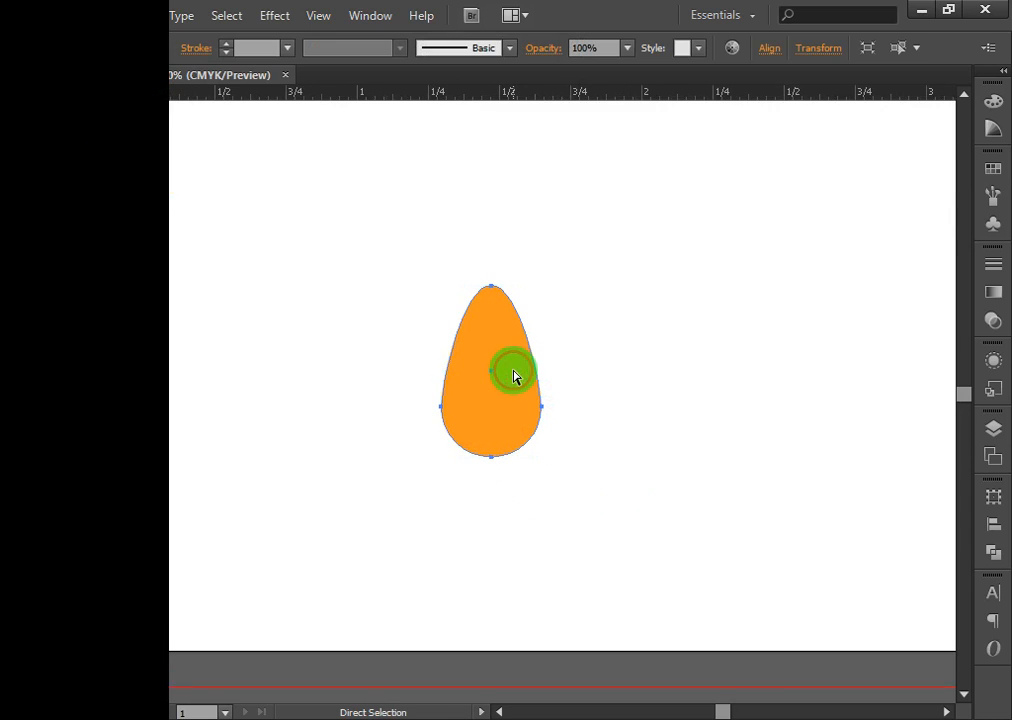
click(605, 357)
click(505, 385)
key(v)
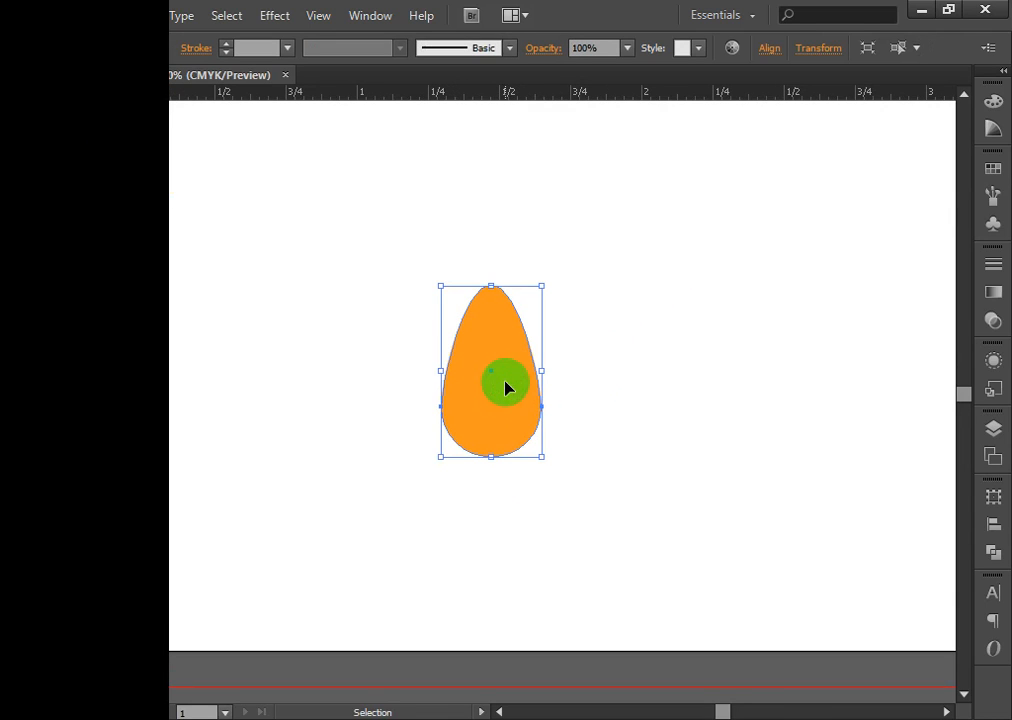
key(a)
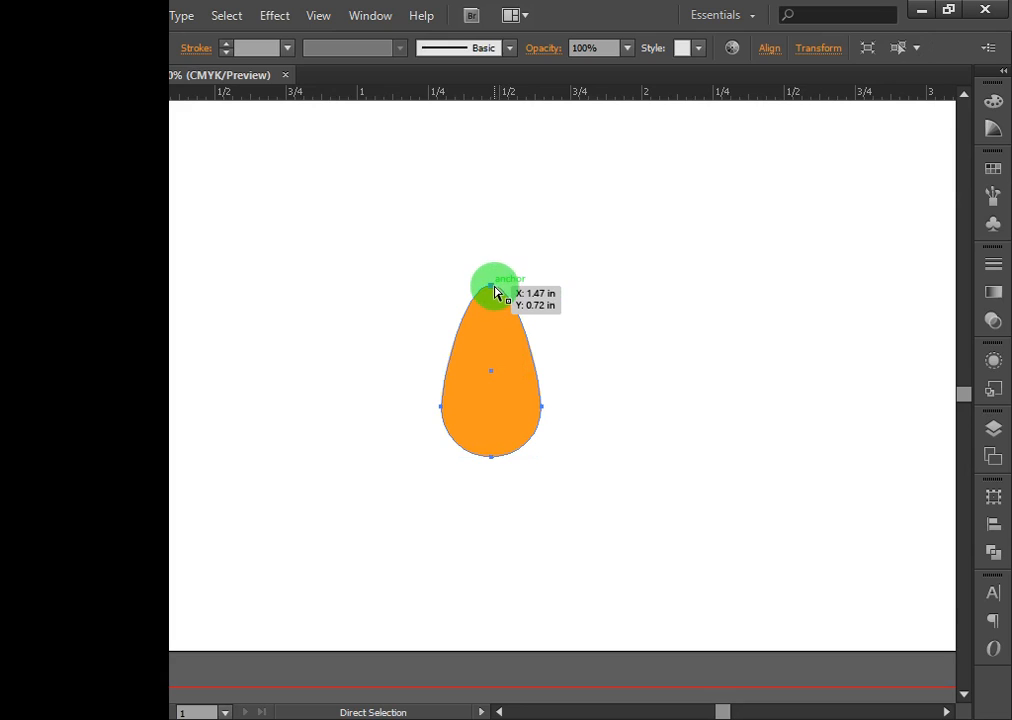
click(491, 287)
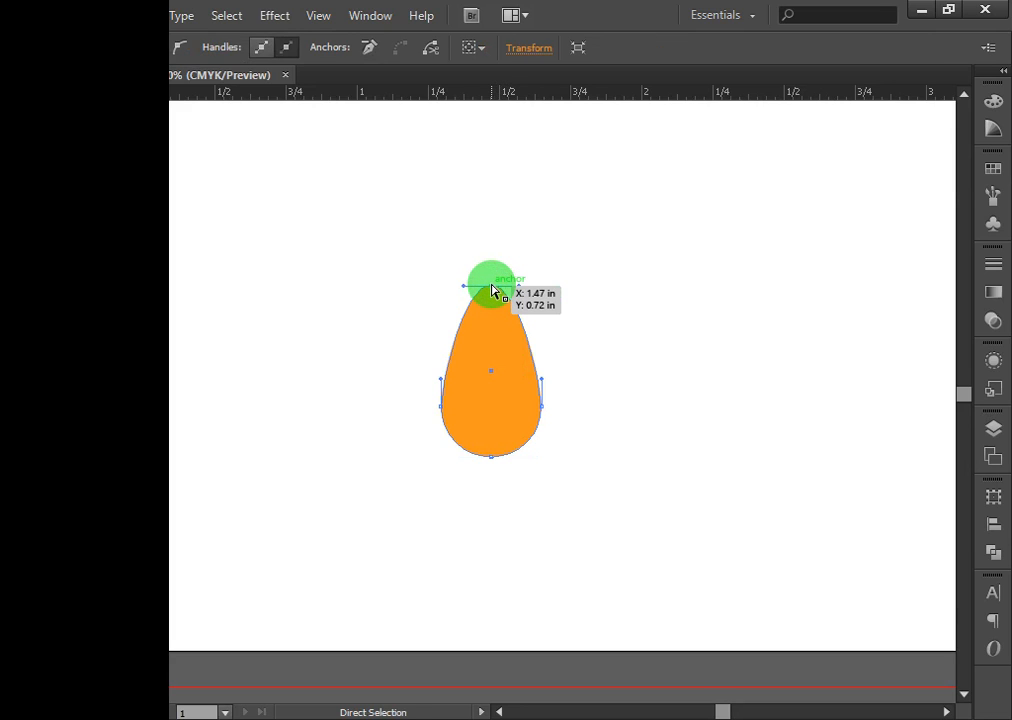
drag(491, 287, 491, 339)
Move the egg left about 0.25 in and duplicate it about 0.5 in to its right.
click(659, 385)
click(499, 413)
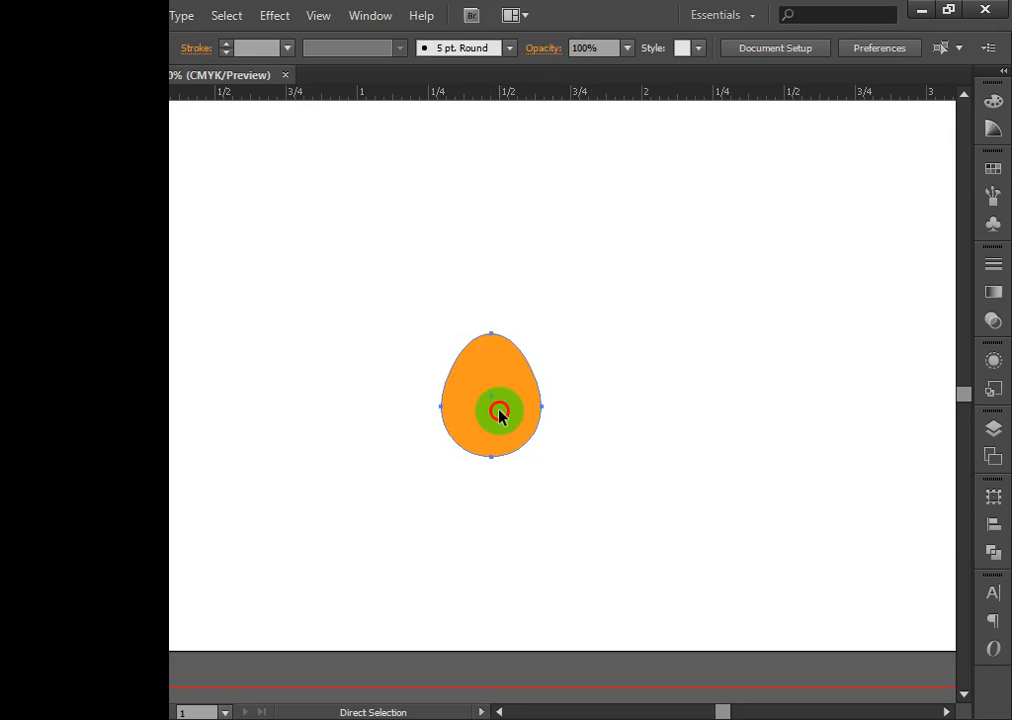
drag(520, 400, 450, 396)
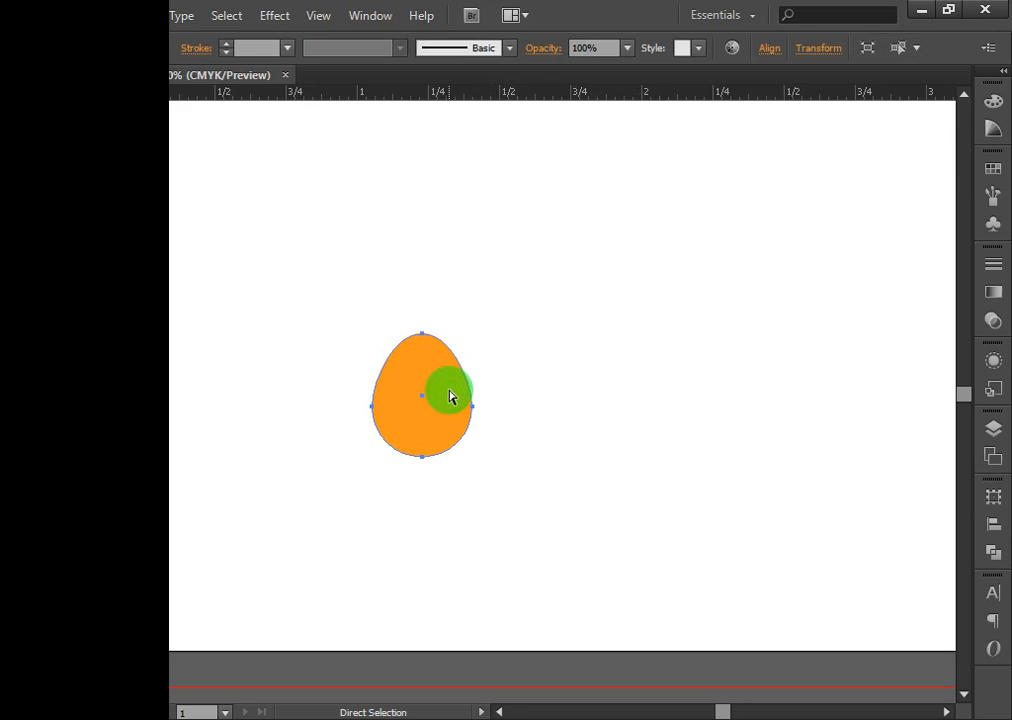
click(499, 384)
click(428, 393)
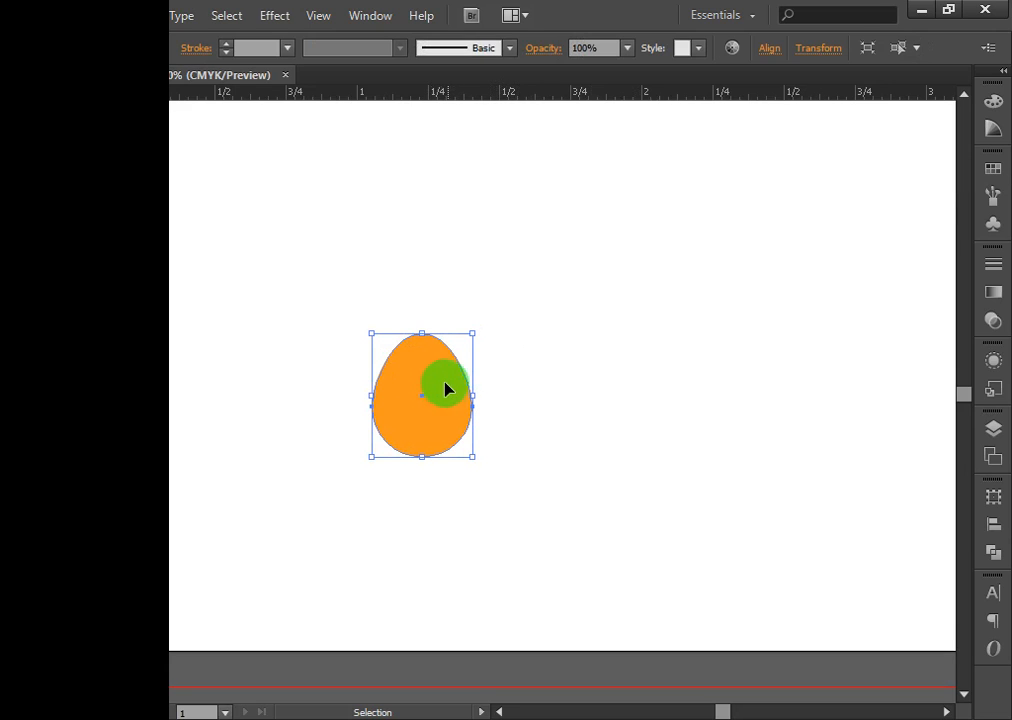
drag(449, 396, 590, 395)
click(759, 397)
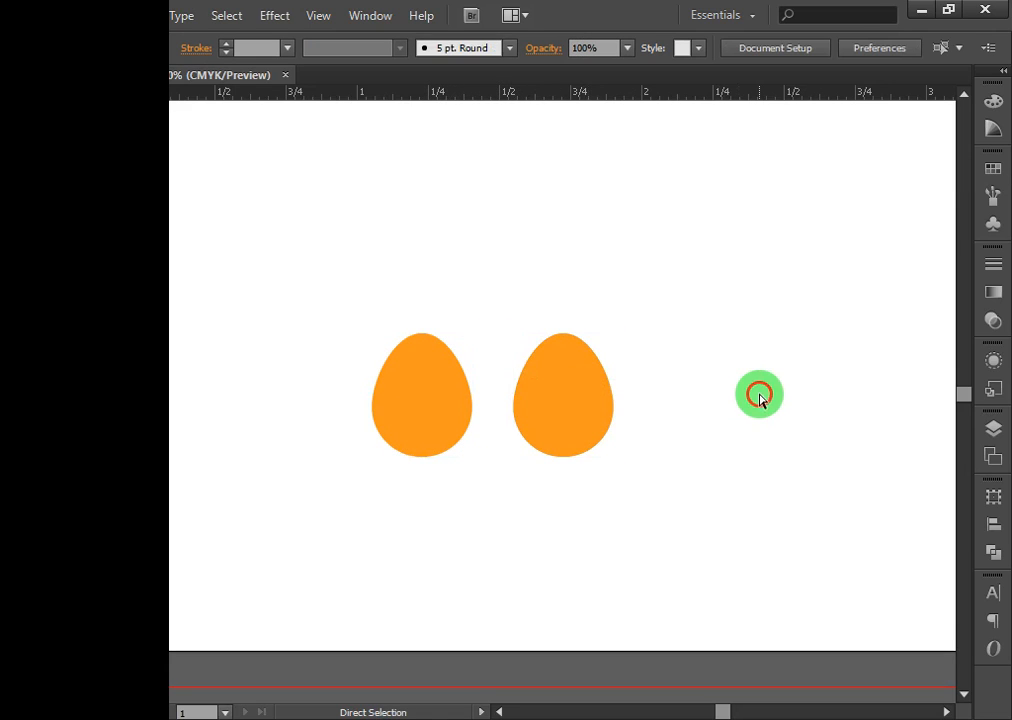
Move the left egg about 0.25 in farther left and raise its top anchor point by about 0.22 in.
click(410, 373)
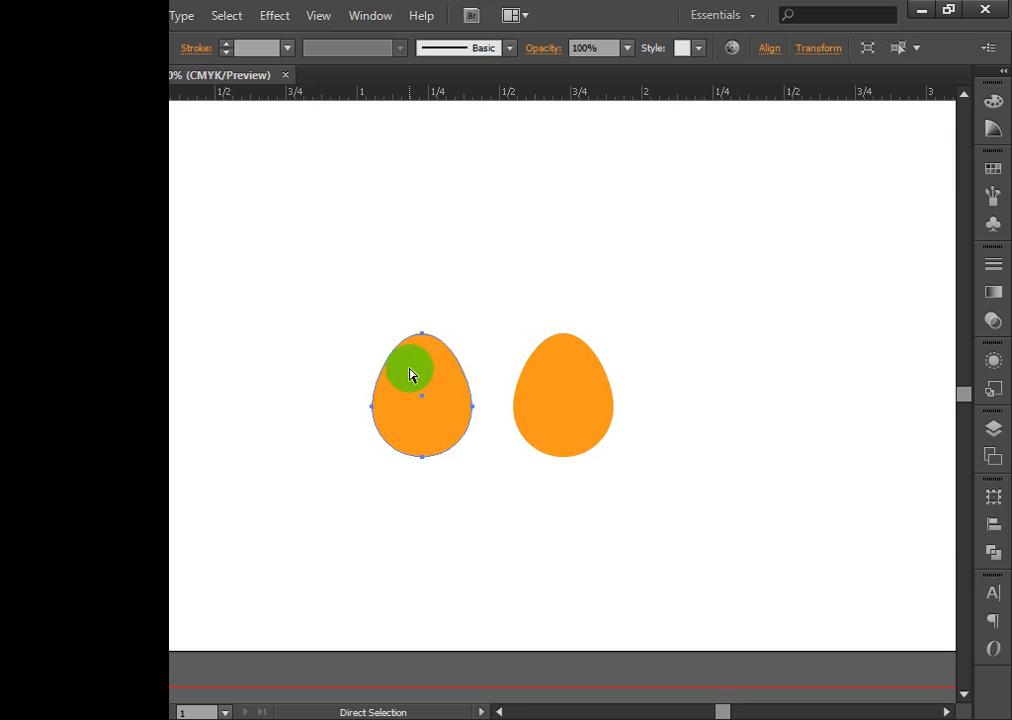
drag(411, 376, 355, 373)
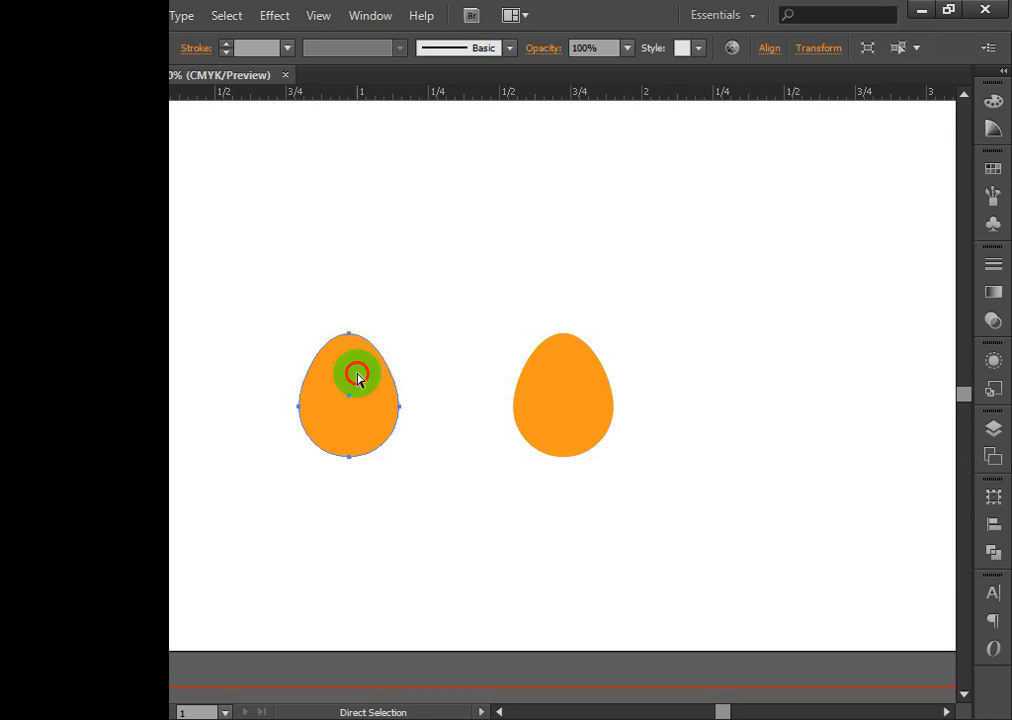
click(350, 333)
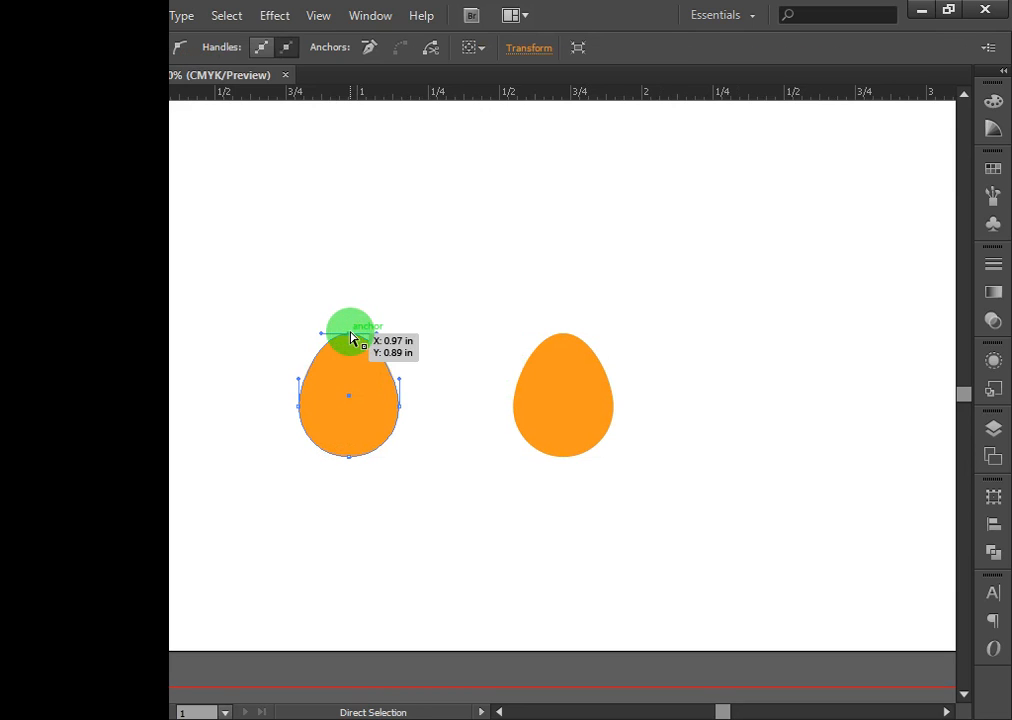
click(357, 298)
click(355, 343)
click(350, 333)
drag(350, 337, 353, 269)
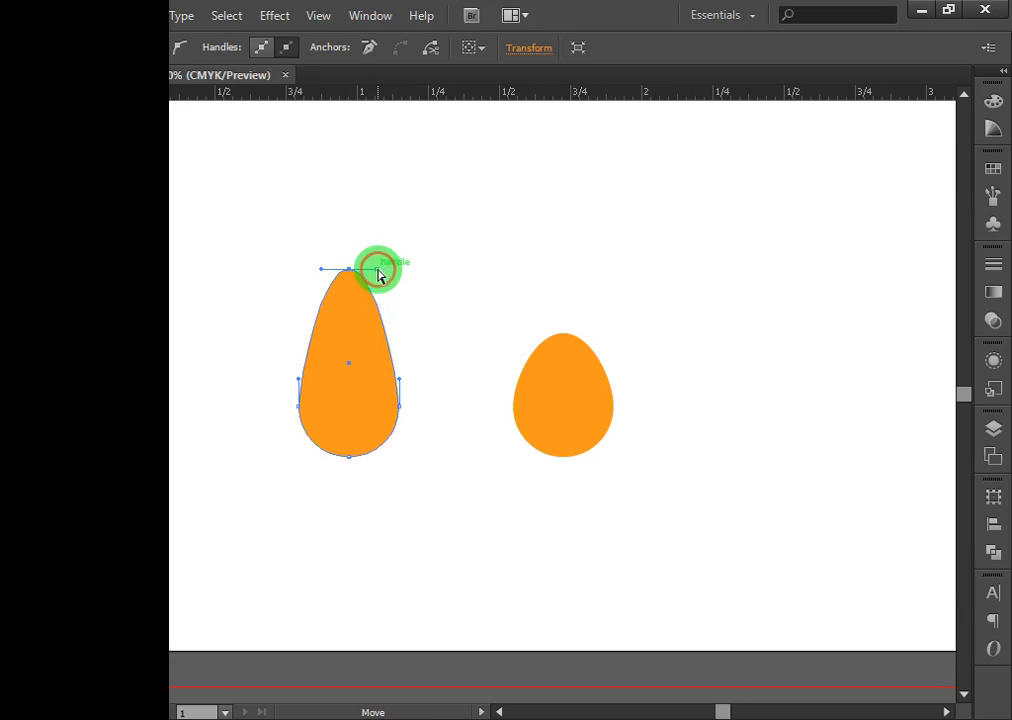
Angle the top anchor's two direction handles downward independently to give the left egg a sharp teardrop tip.
drag(378, 272, 390, 330)
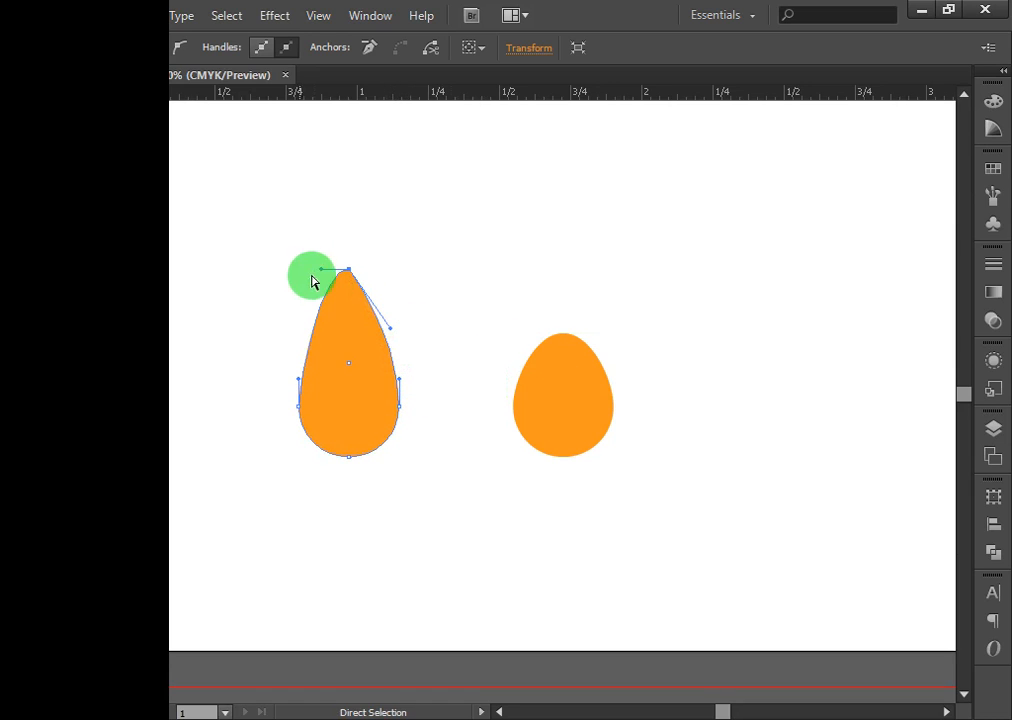
drag(322, 276, 302, 340)
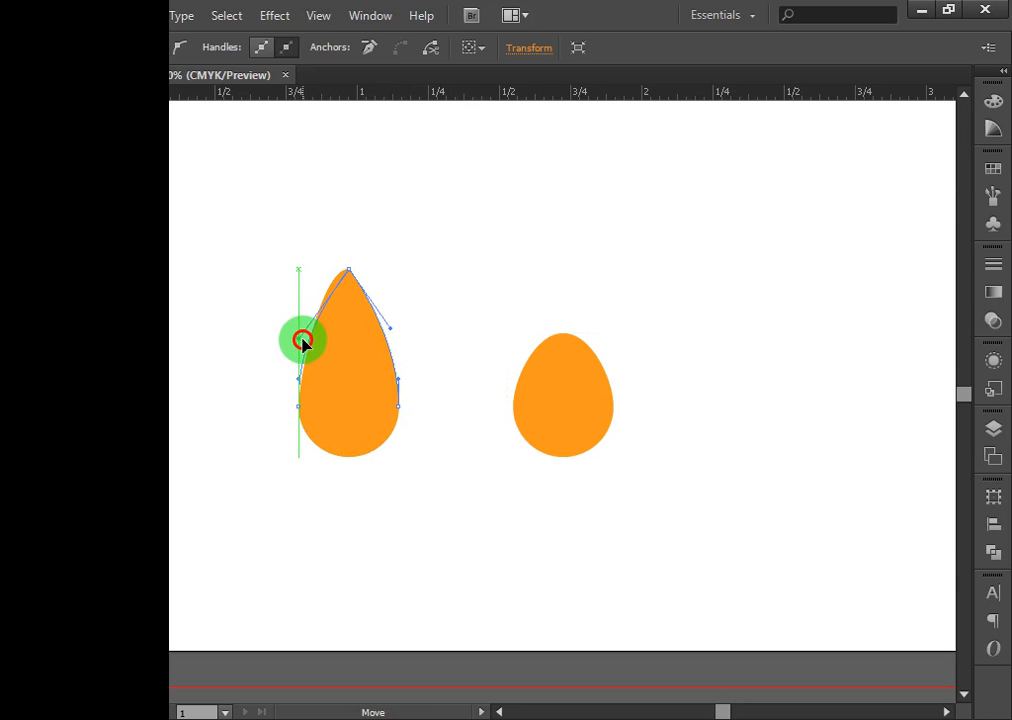
drag(304, 342, 304, 342)
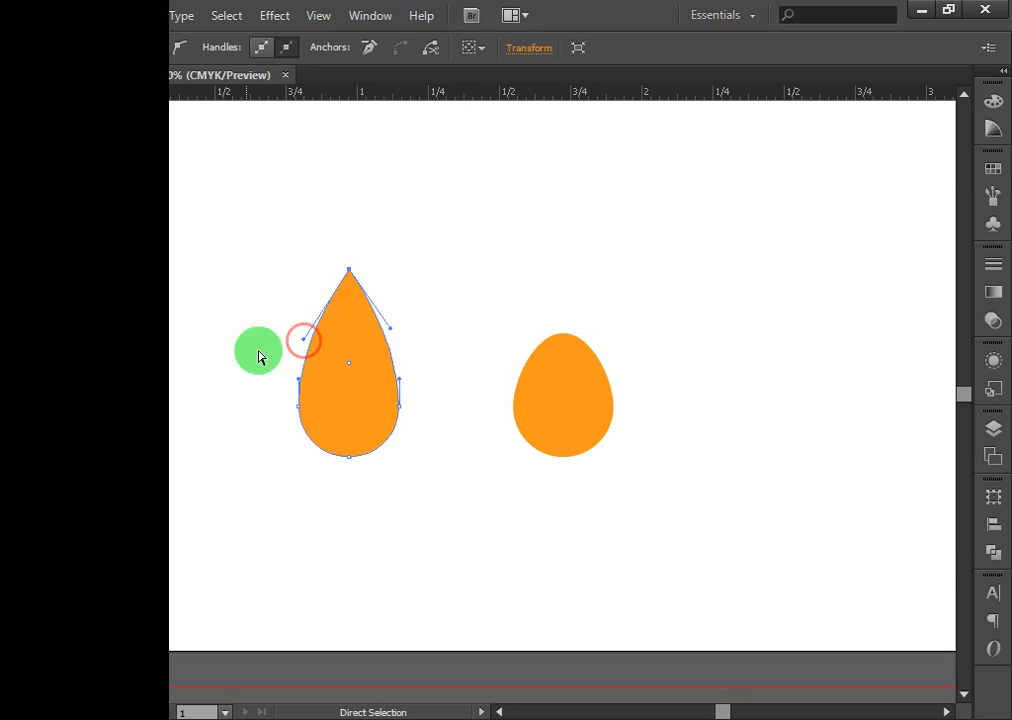
Nudge the teardrop's pointed tip slightly to the left and select the whole teardrop.
click(437, 329)
click(346, 327)
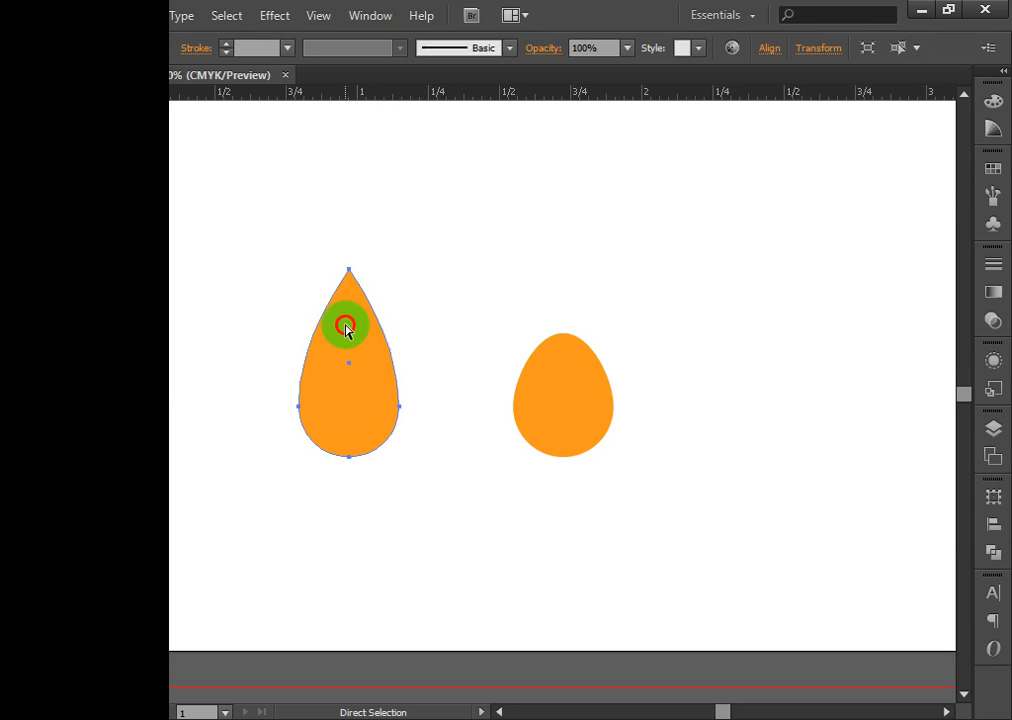
drag(350, 273, 349, 270)
click(469, 268)
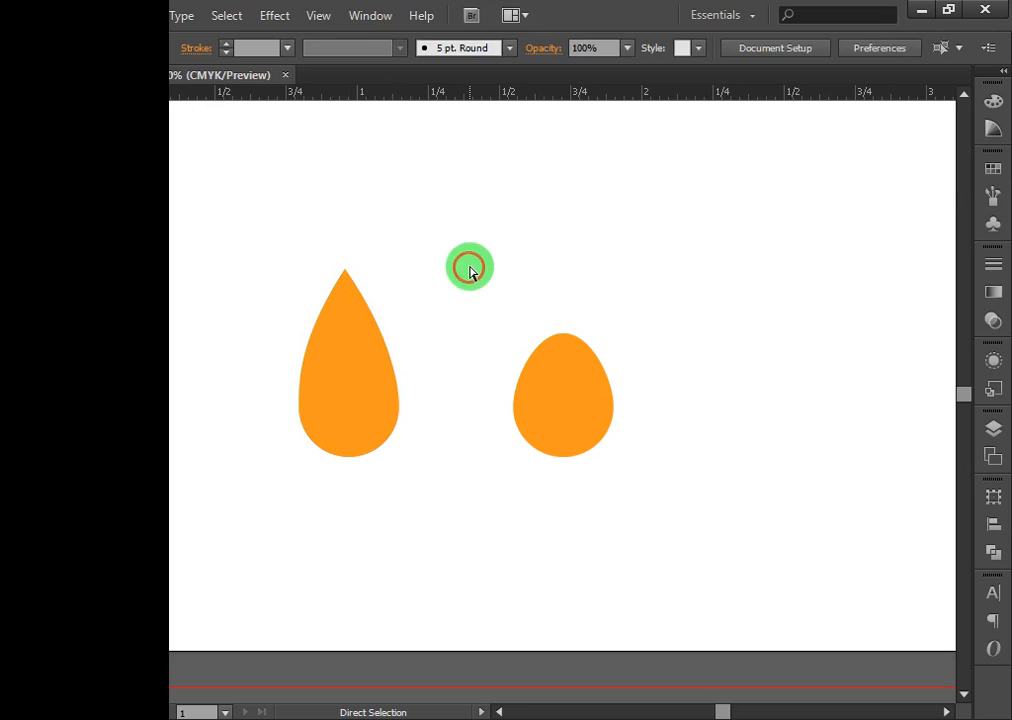
scroll(437, 455, down, 1)
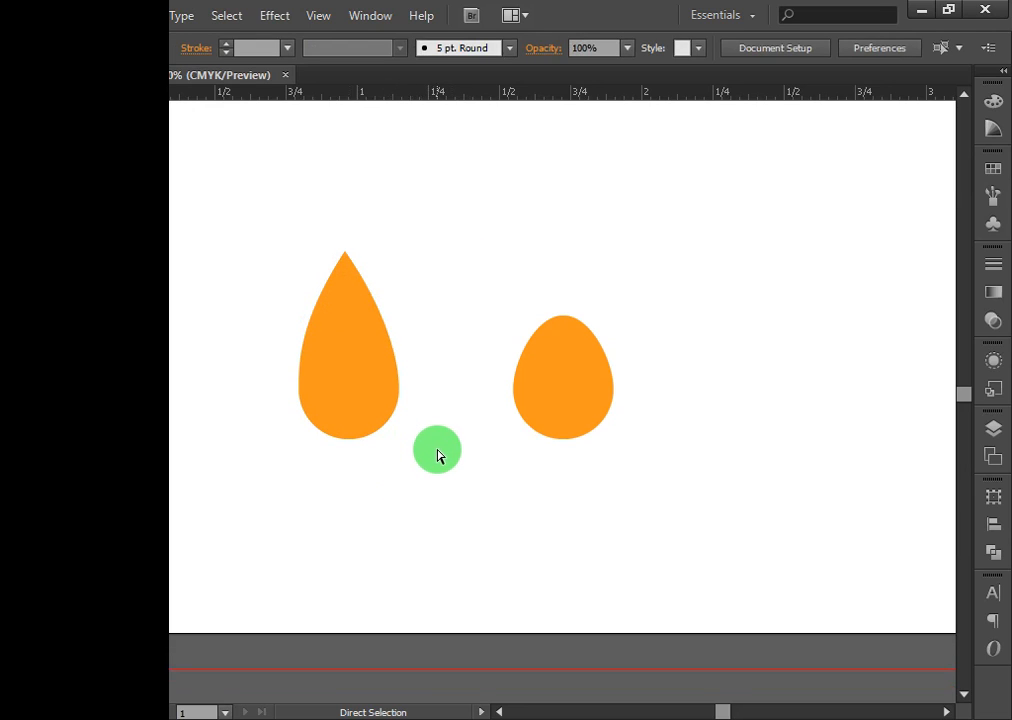
click(334, 360)
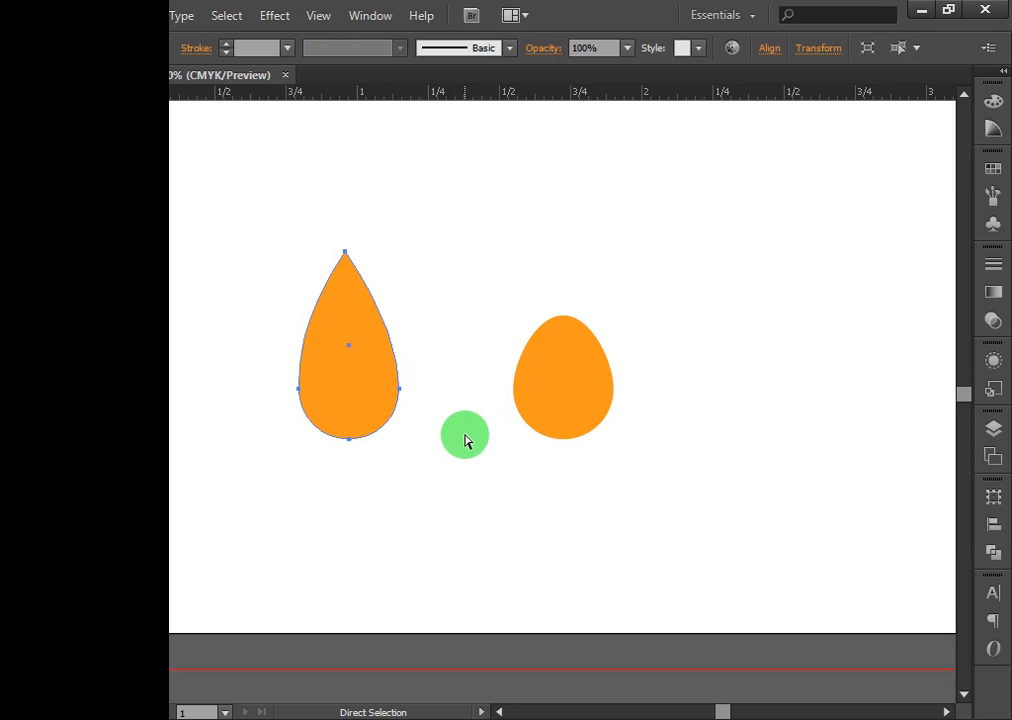
Raise the top anchor point of the egg beside the teardrop by about 0.25 in.
click(596, 393)
click(565, 316)
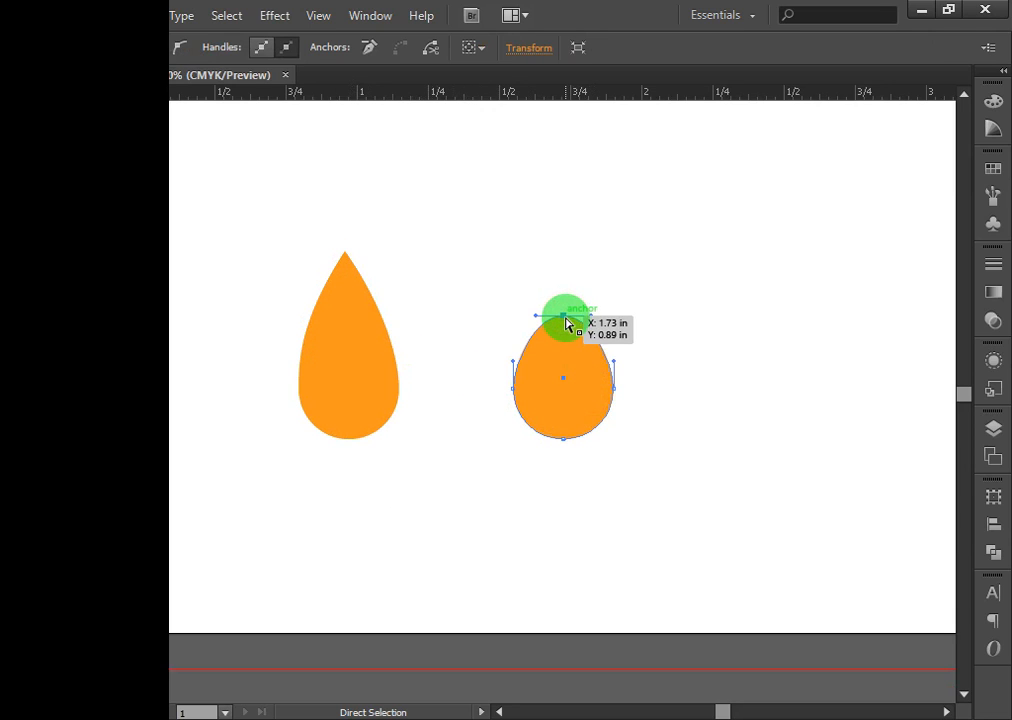
drag(565, 318, 565, 245)
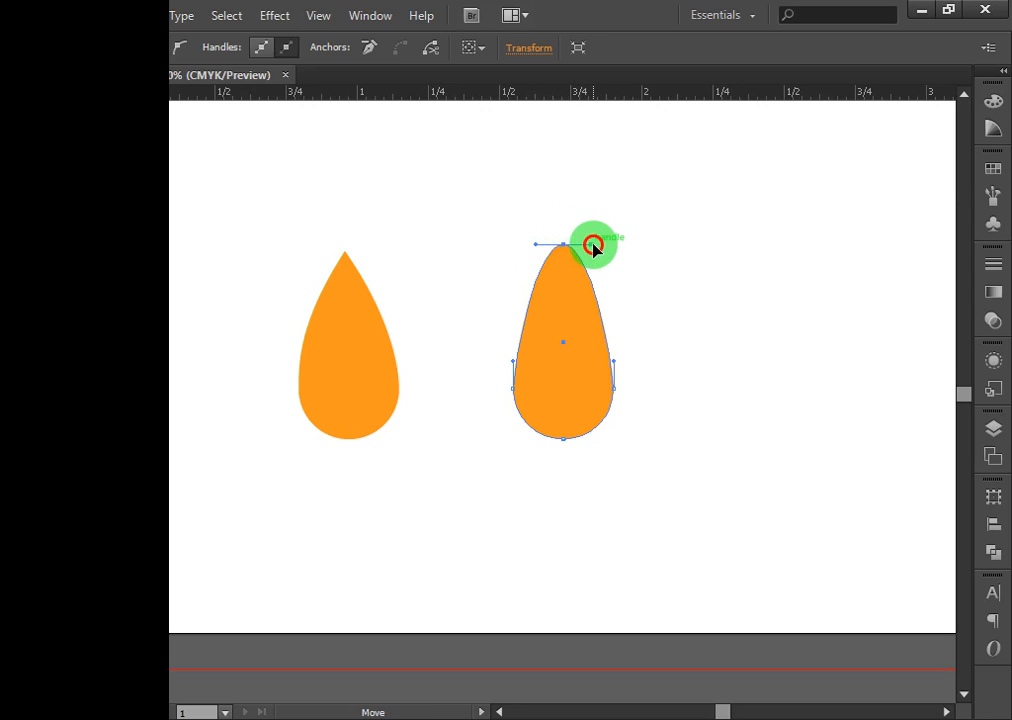
drag(592, 246, 546, 250)
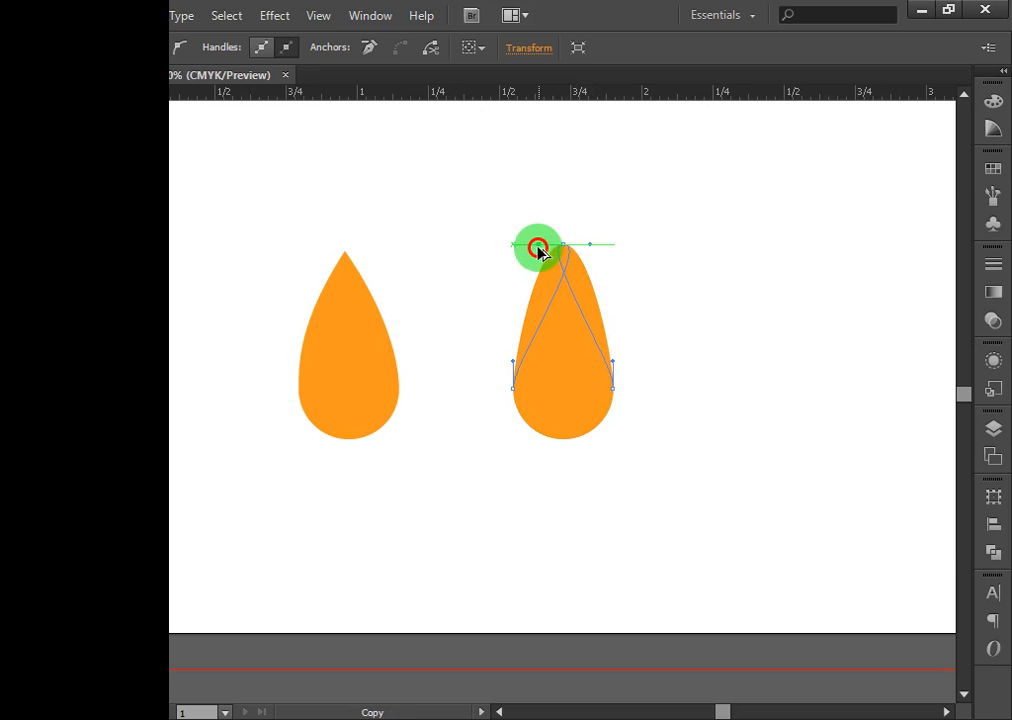
drag(538, 248, 538, 248)
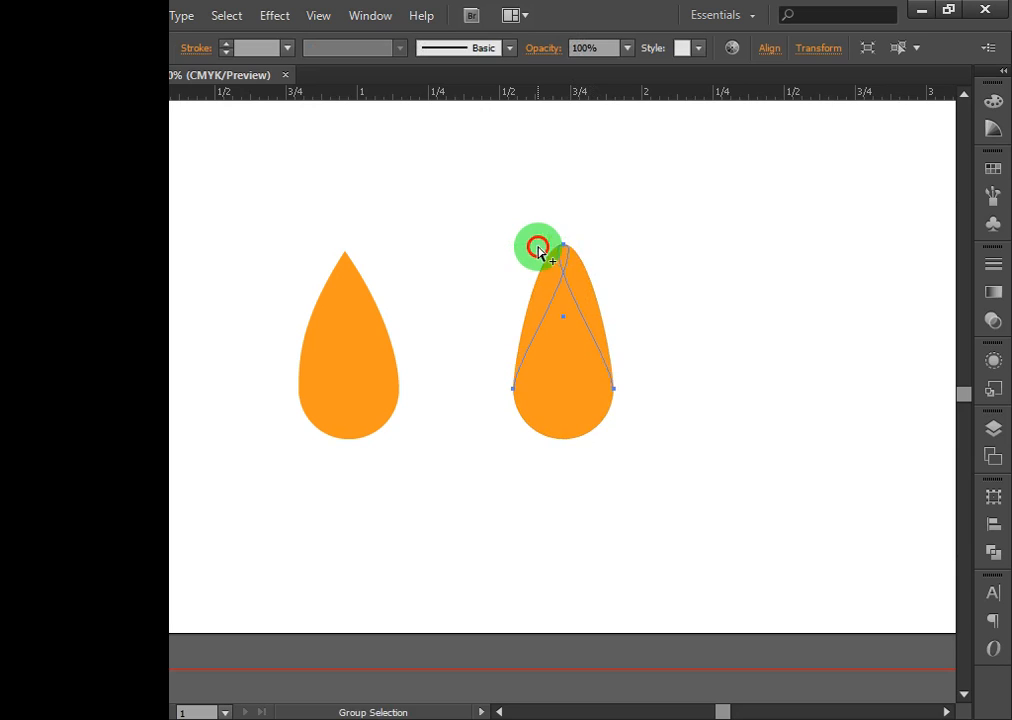
ctrl+click(612, 316)
Swap the top anchor's two direction handles across each other so the stretched egg's outline crosses into a small loop above a pointed drop.
click(563, 246)
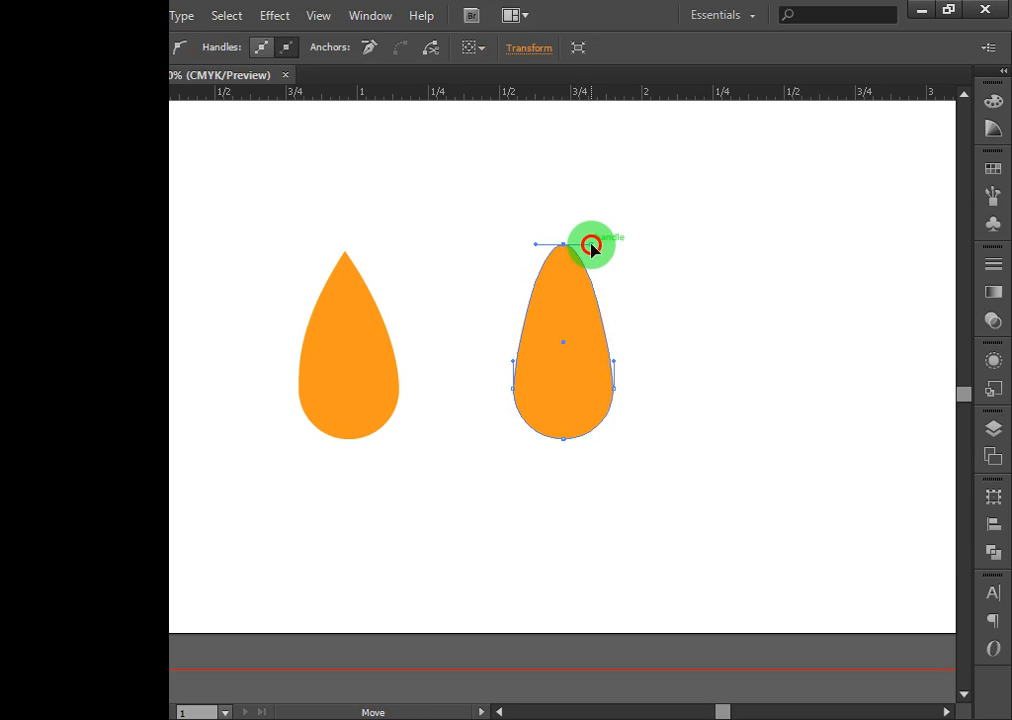
drag(591, 247, 540, 245)
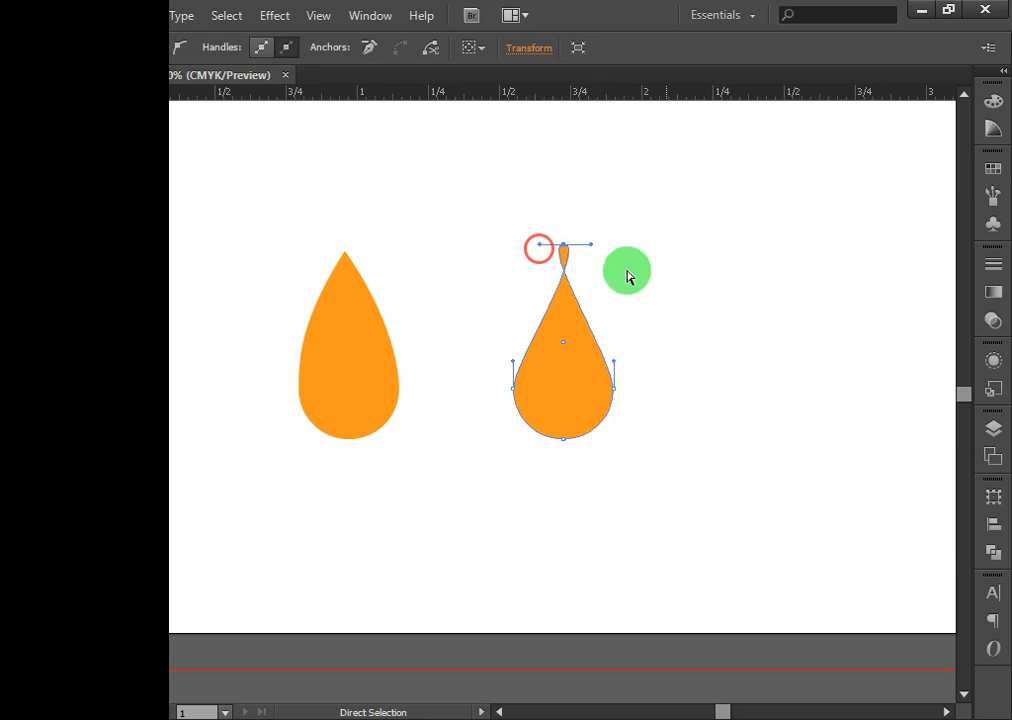
click(723, 340)
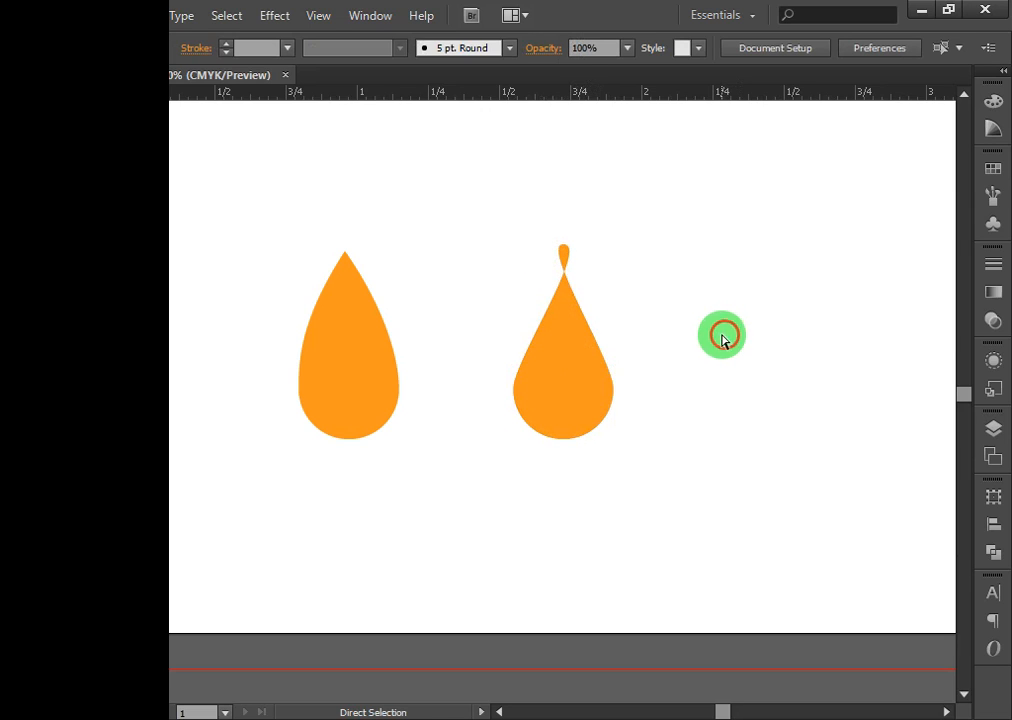
Remove the small loop above the crossing point with the Shape Builder tool, leaving a sharp-tipped teardrop.
key(z)
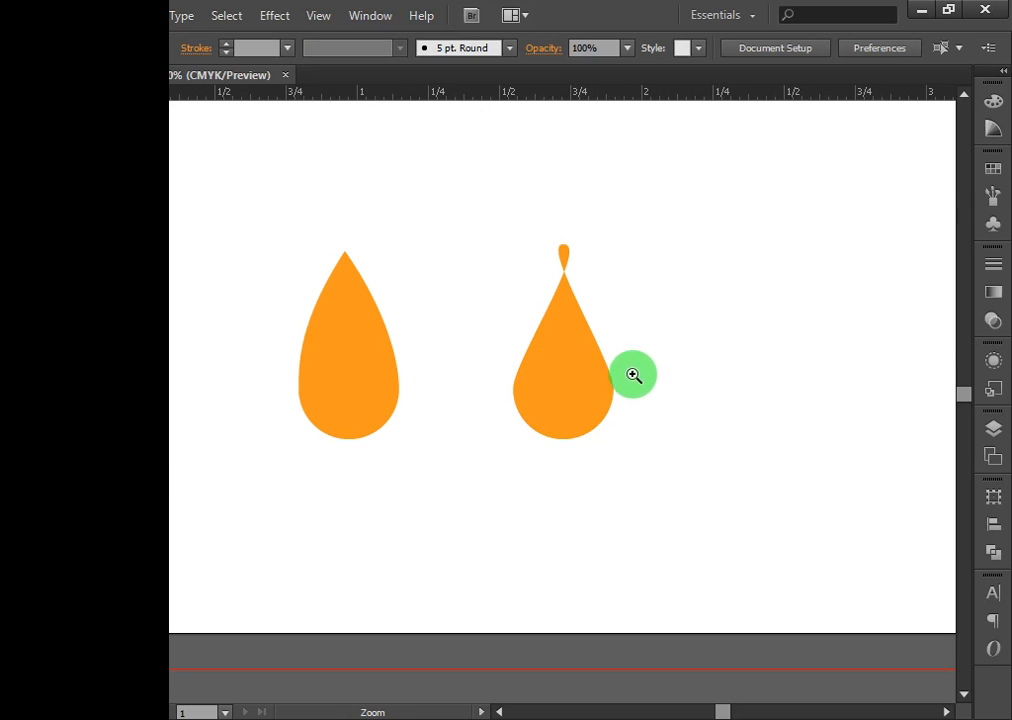
click(578, 380)
key(v)
click(503, 385)
key(a)
click(511, 343)
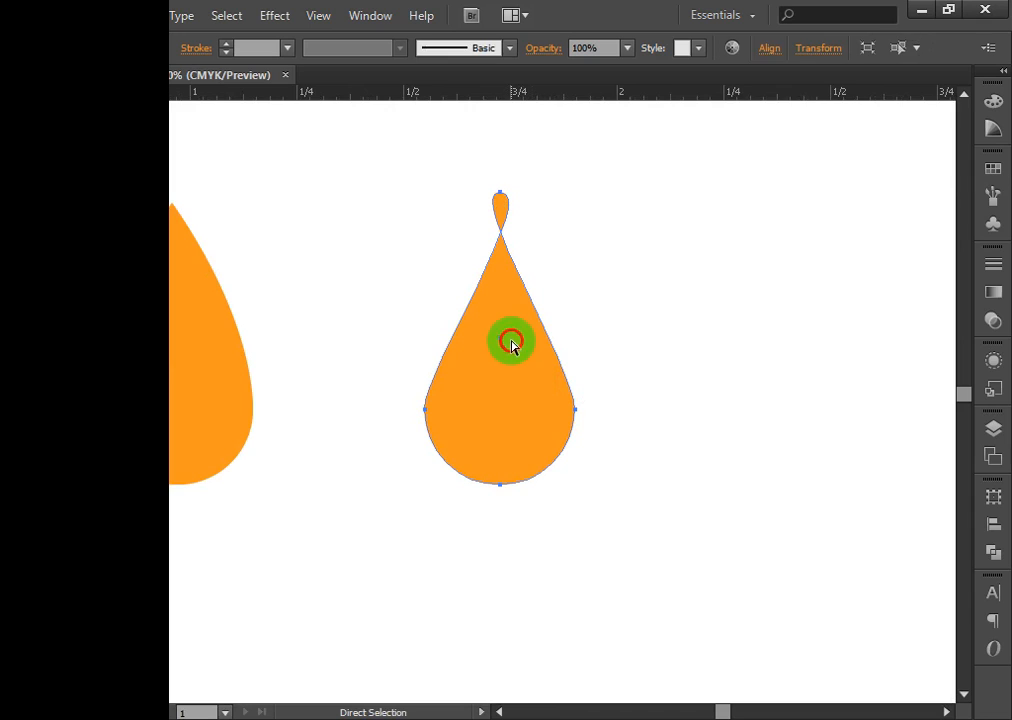
click(535, 190)
drag(450, 173, 662, 507)
click(403, 206)
drag(343, 156, 694, 531)
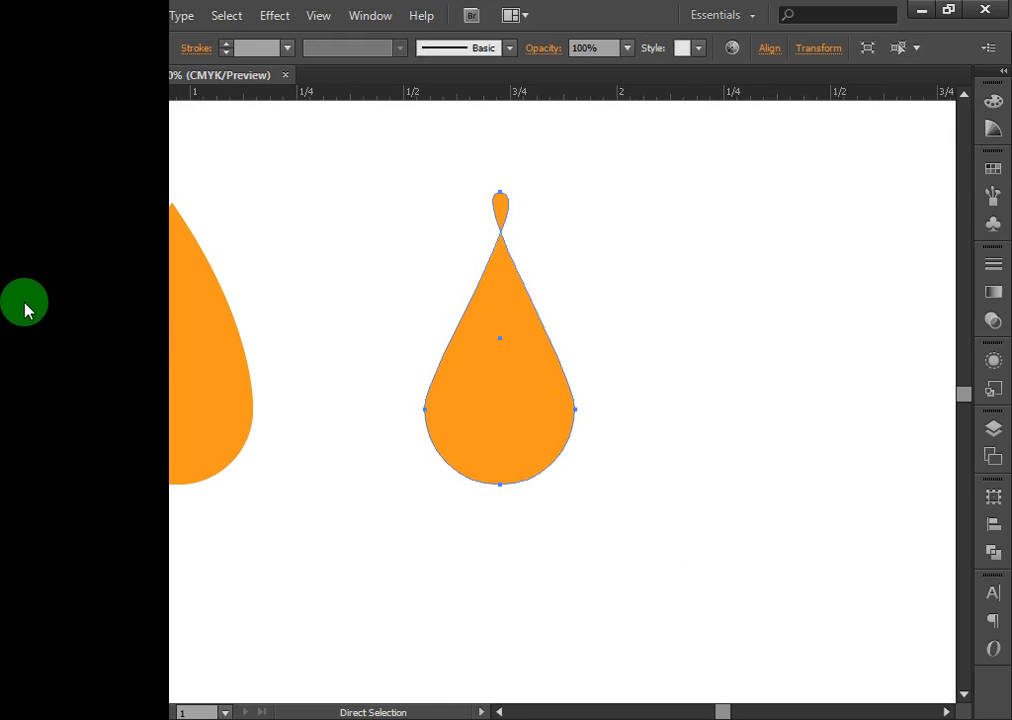
click(23, 298)
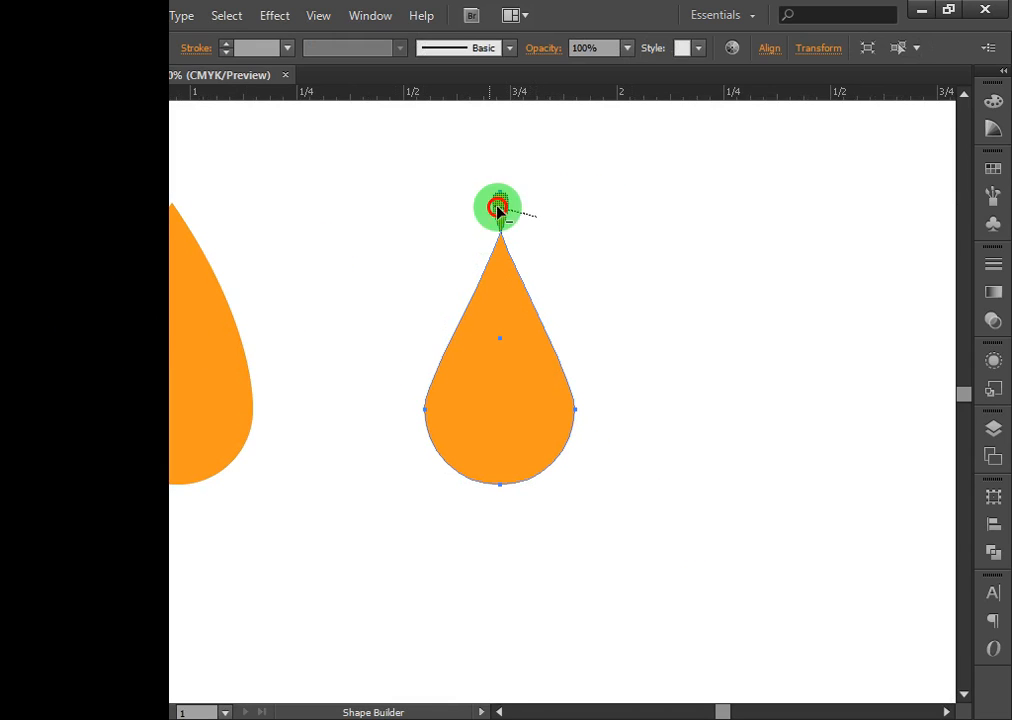
click(25, 100)
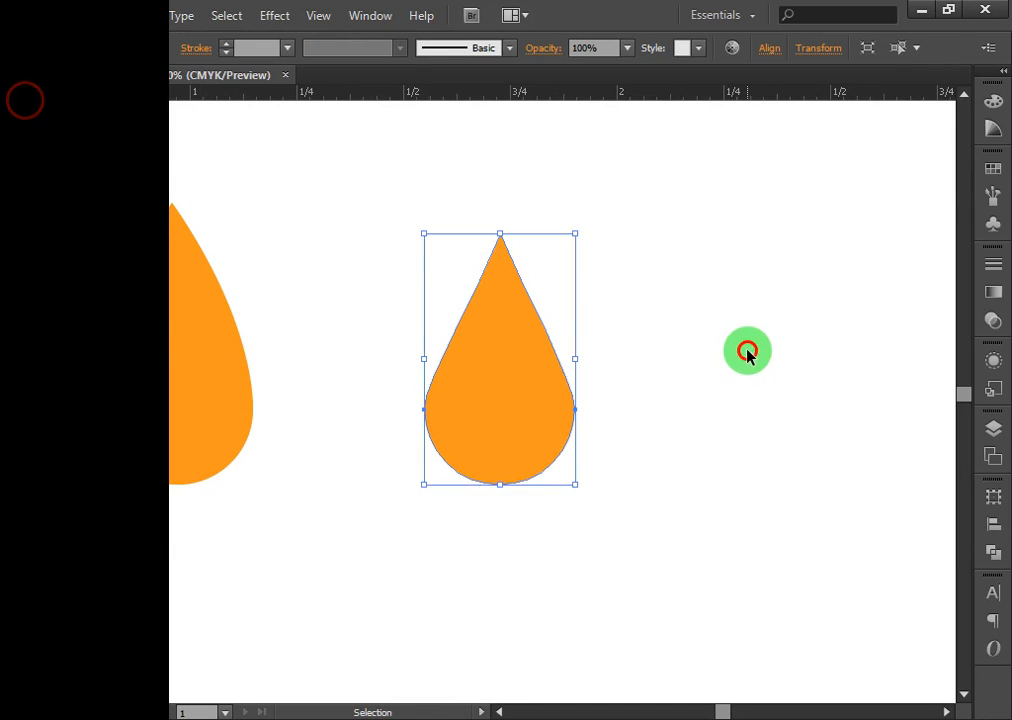
click(747, 352)
Move the sharp-tipped teardrop about 0.14 in left and 0.07 in up, and fill it with dark red 990000.
drag(527, 389, 466, 390)
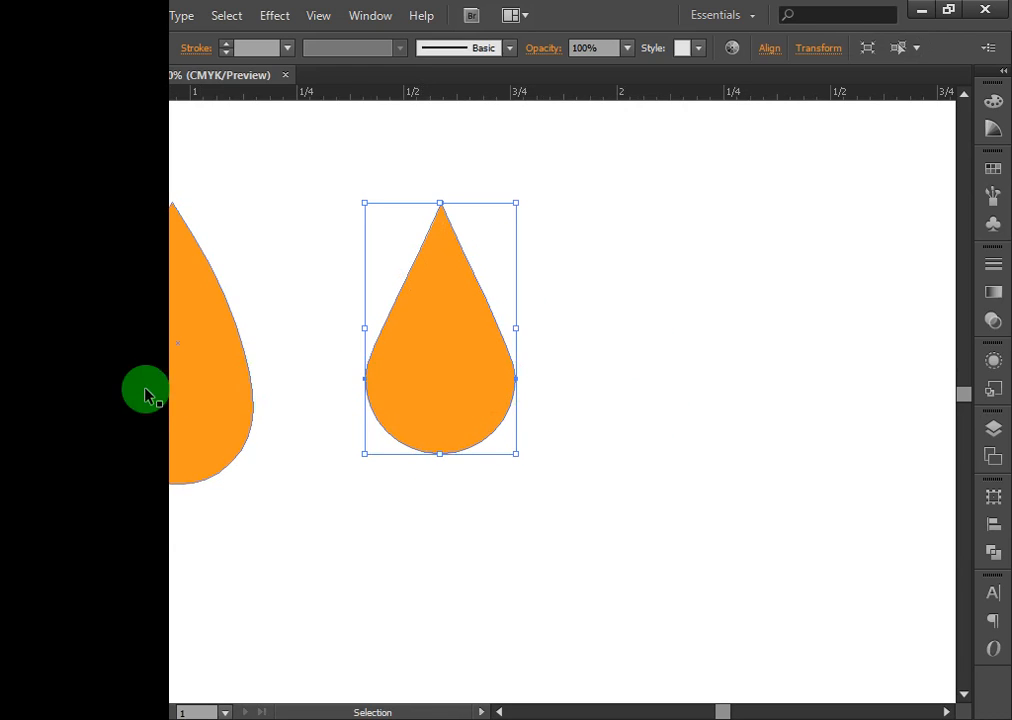
double_click(20, 460)
drag(326, 410, 332, 384)
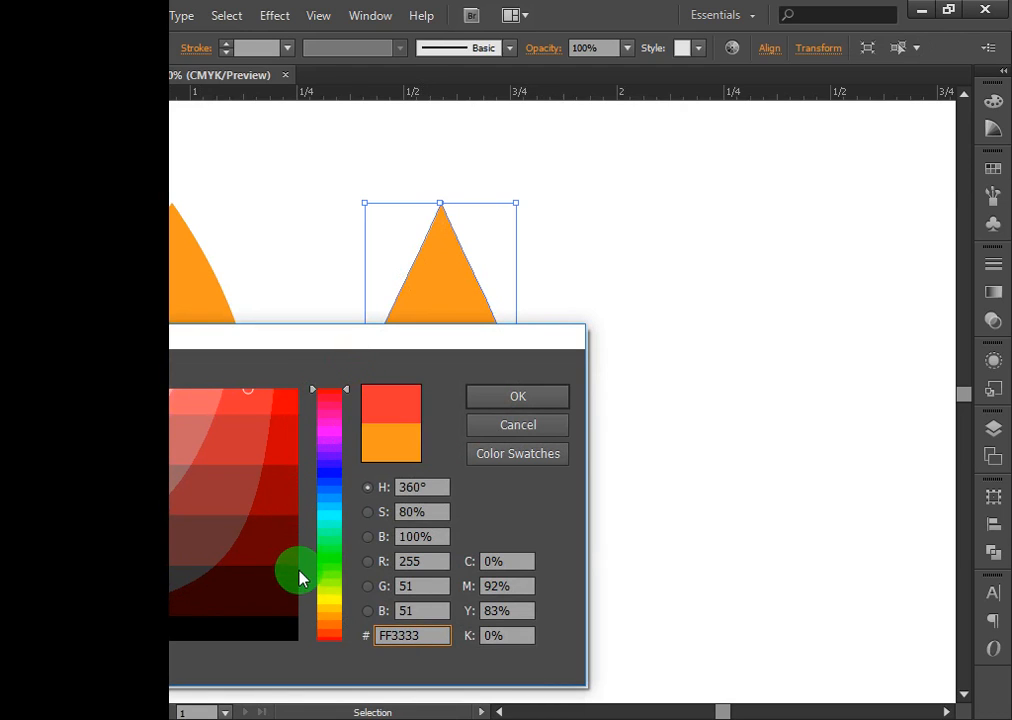
click(290, 495)
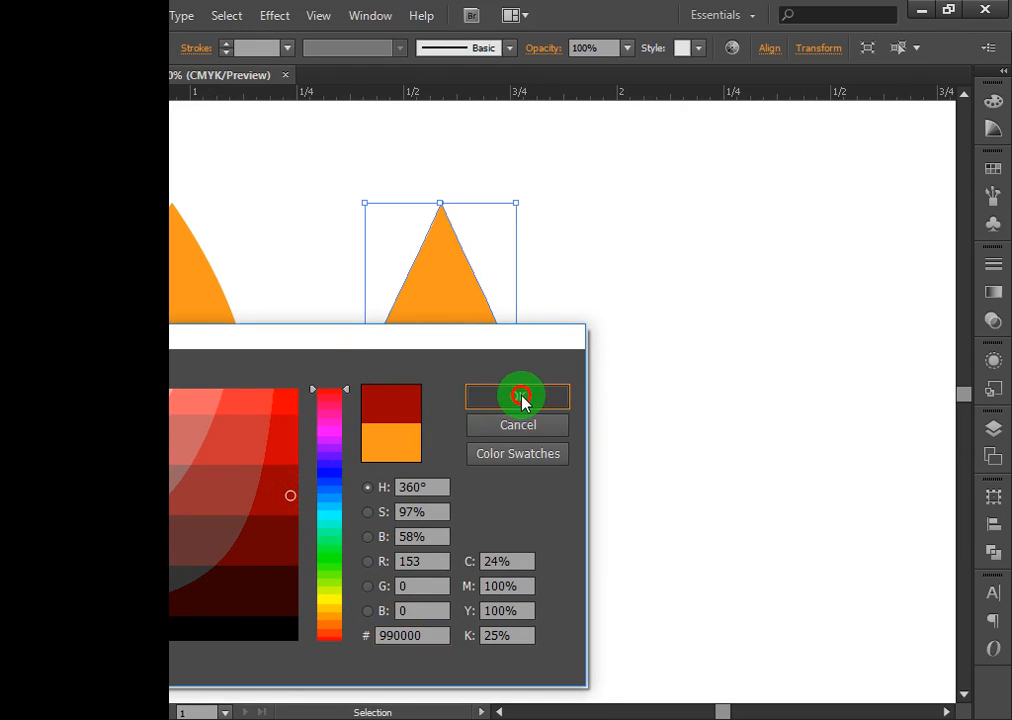
click(520, 397)
click(593, 395)
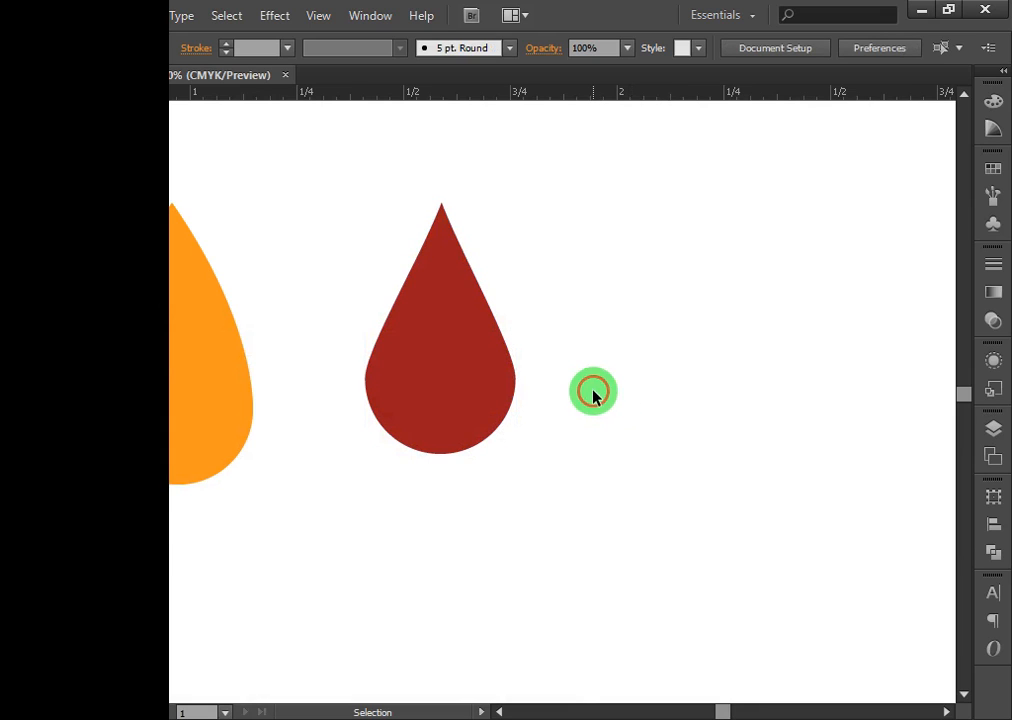
Duplicate the red teardrop and place the copy overlapping it, about 0.08 in to the right and slightly lower.
click(465, 393)
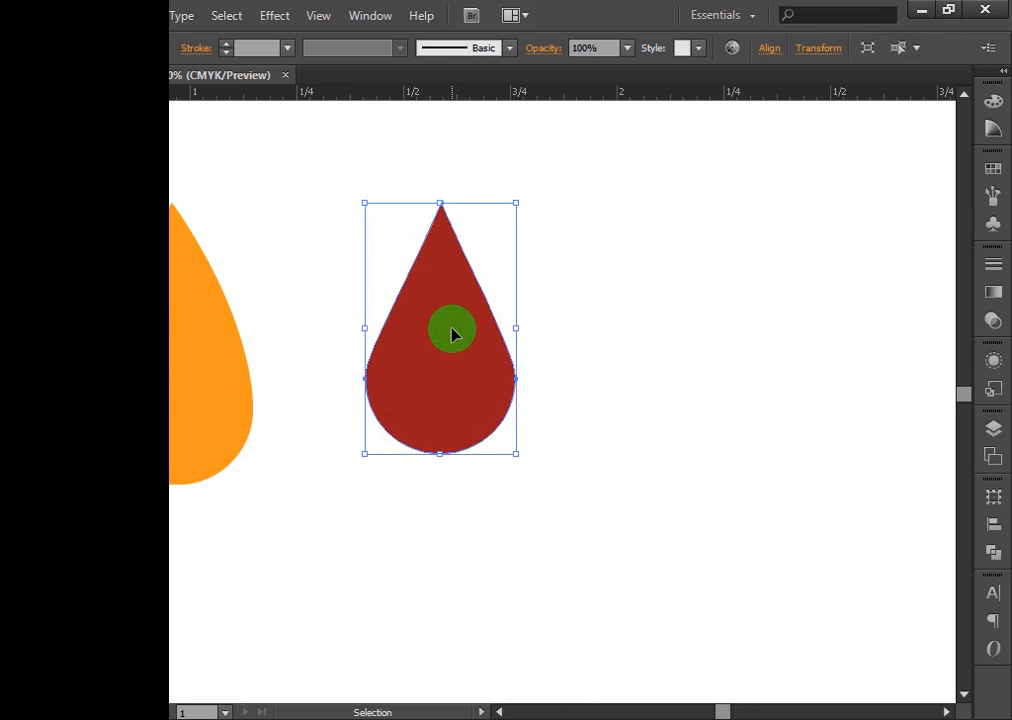
click(603, 363)
click(474, 372)
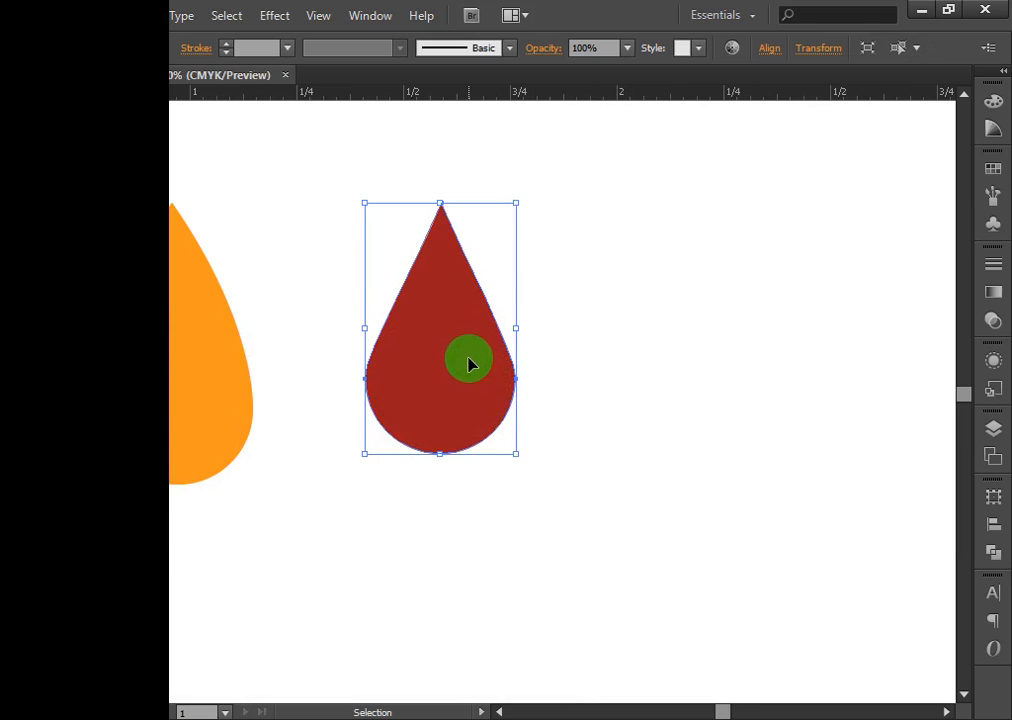
key(a)
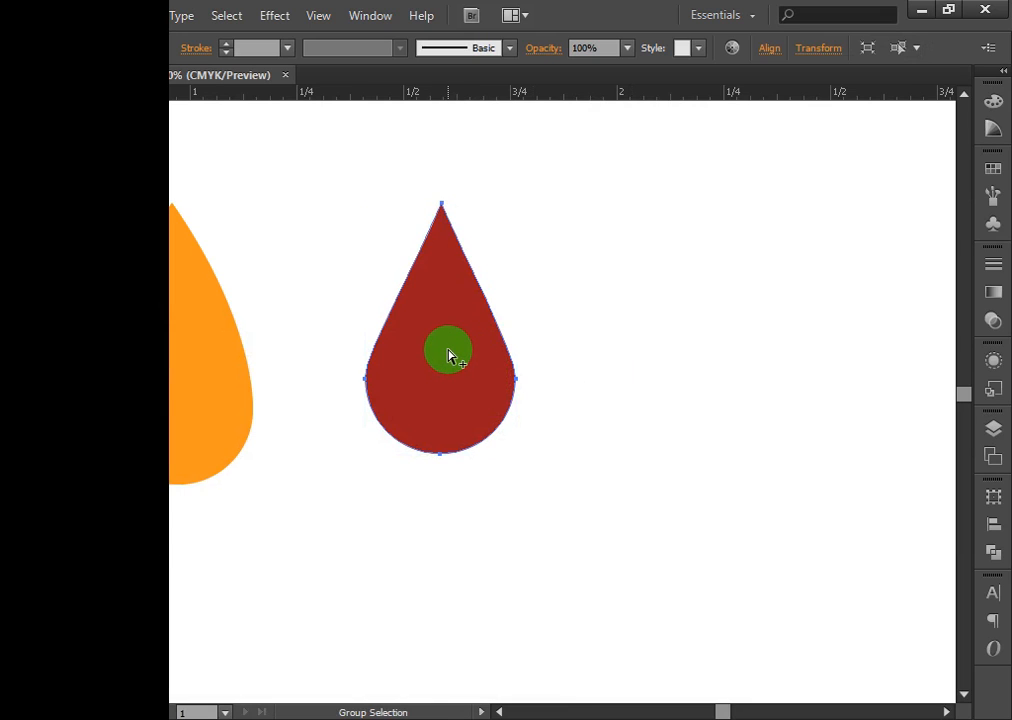
drag(449, 357, 476, 349)
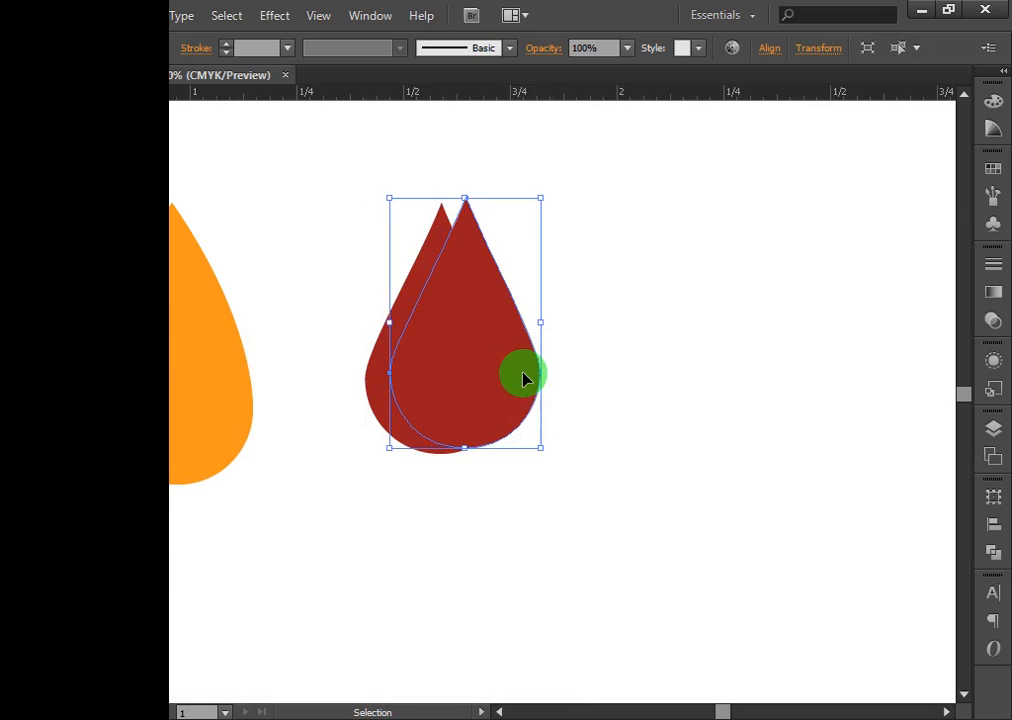
click(651, 400)
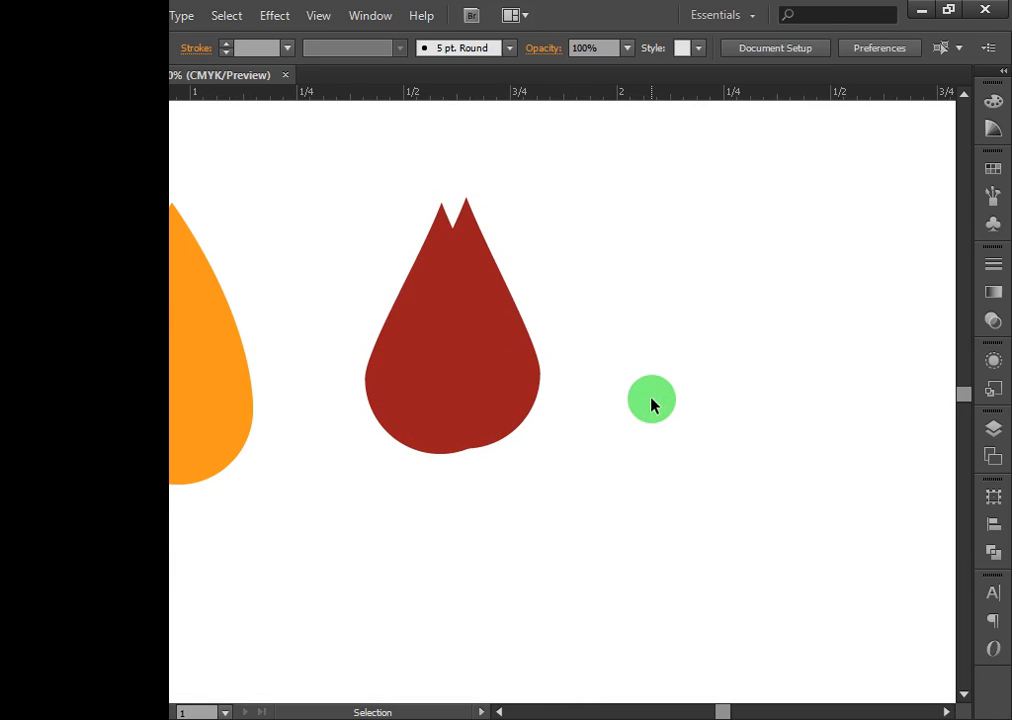
click(432, 257)
click(592, 395)
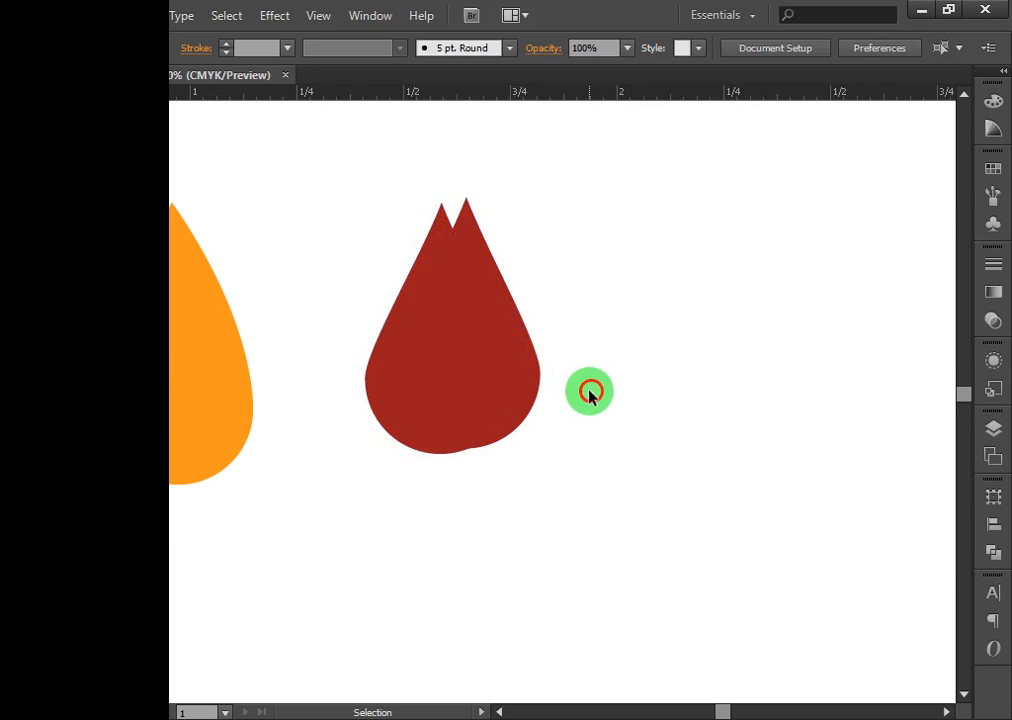
drag(524, 376, 535, 384)
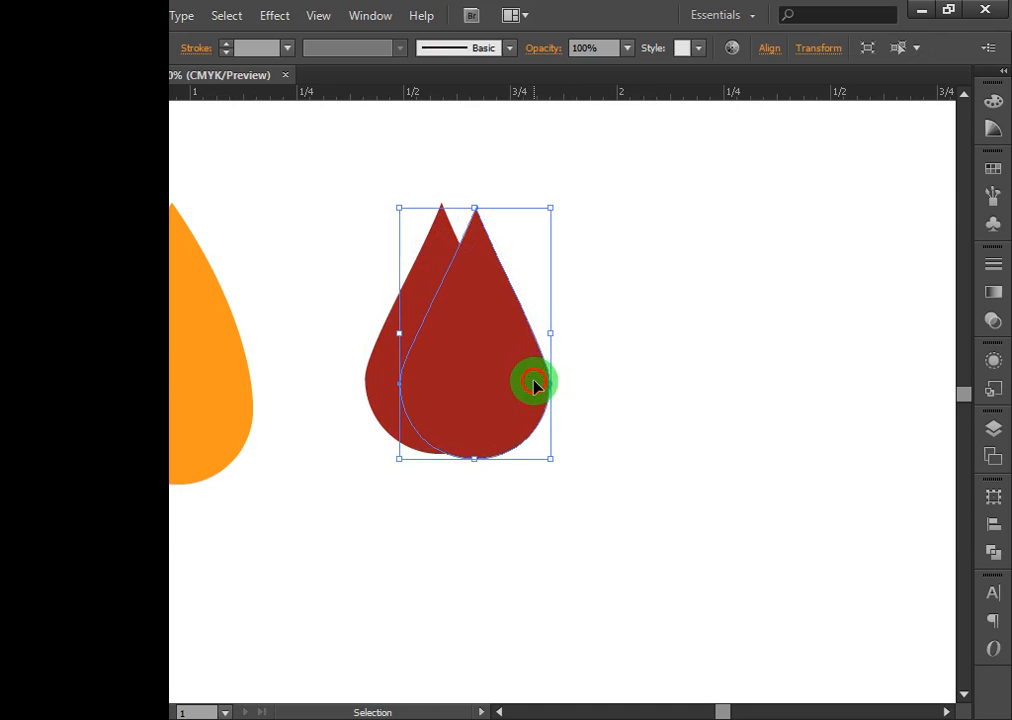
click(684, 406)
Create an outward Offset Path of about 0.125 in from the left red teardrop.
click(422, 286)
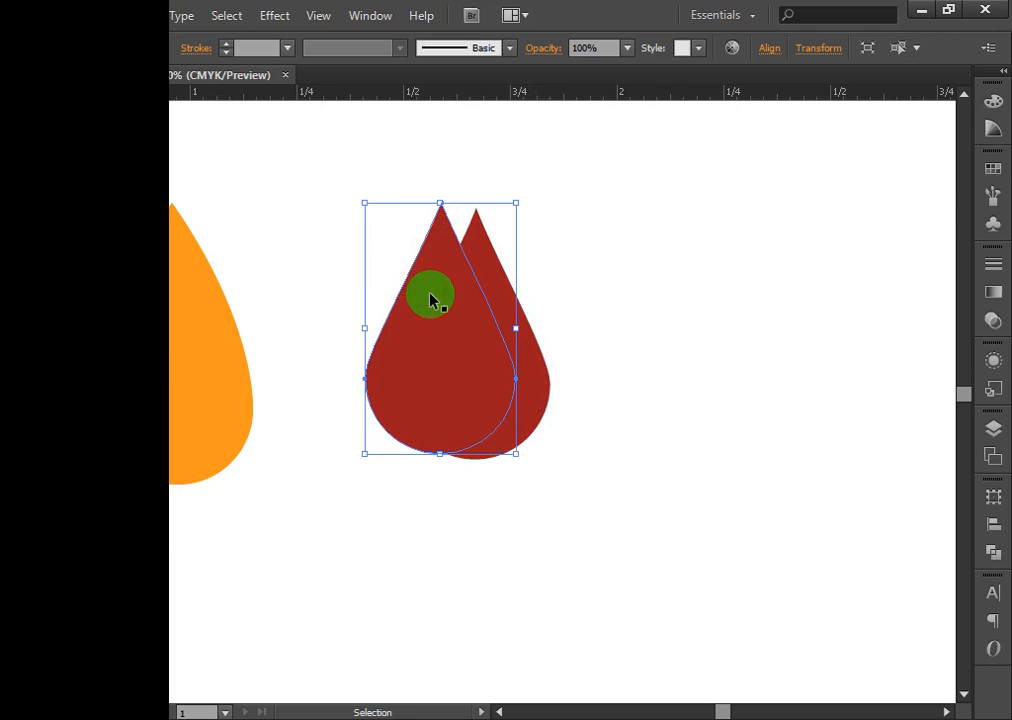
click(132, 20)
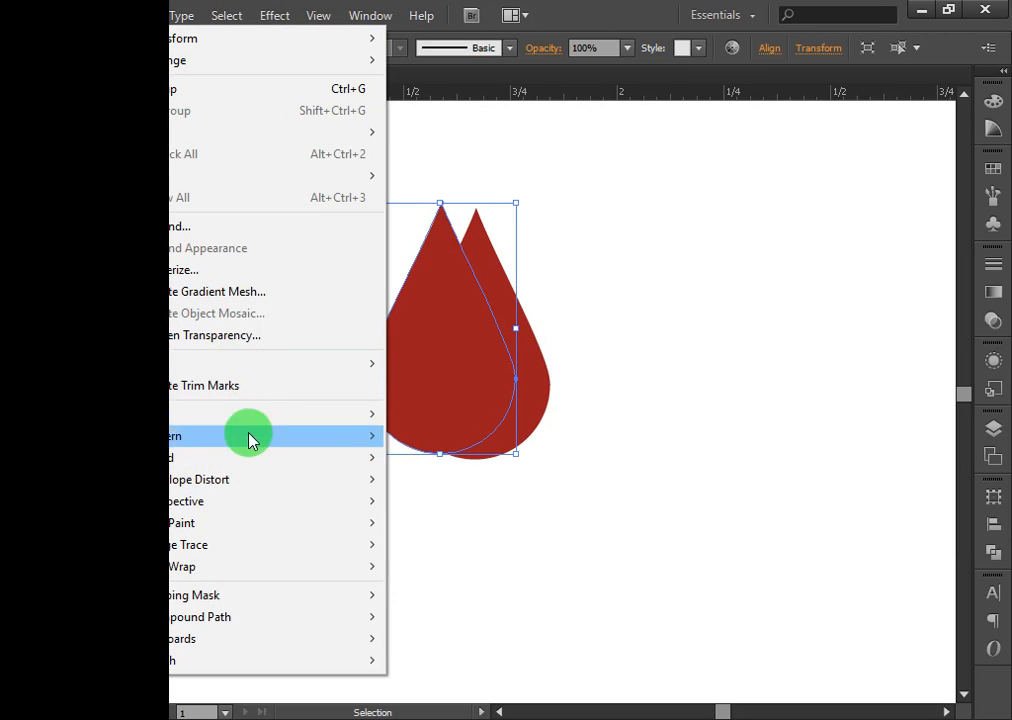
mouse_move(250, 428)
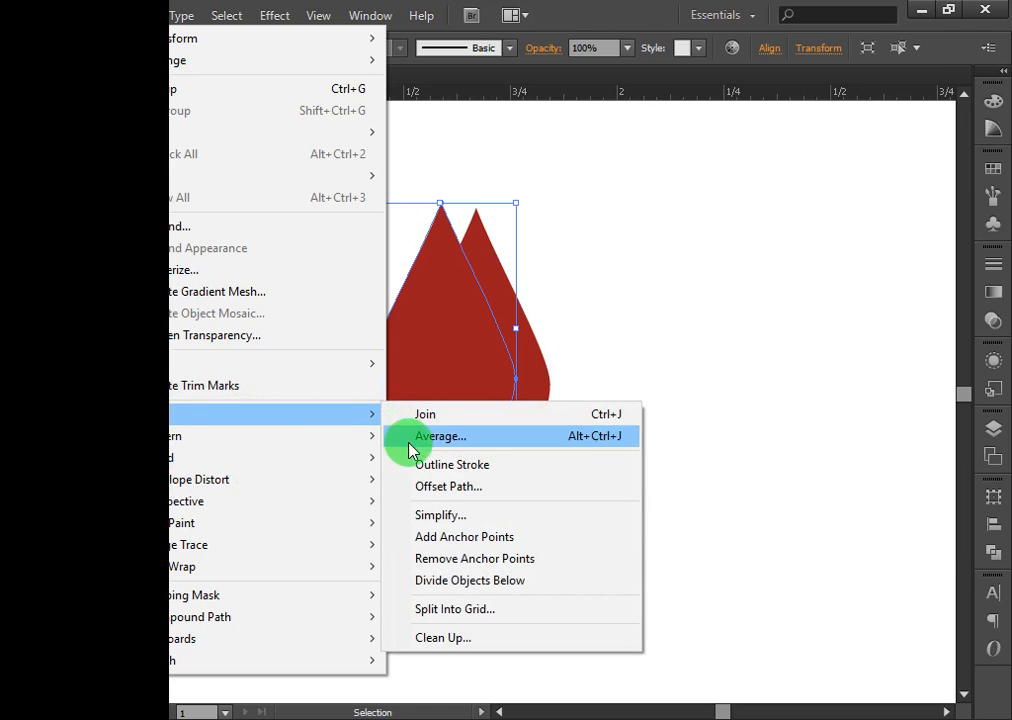
click(452, 494)
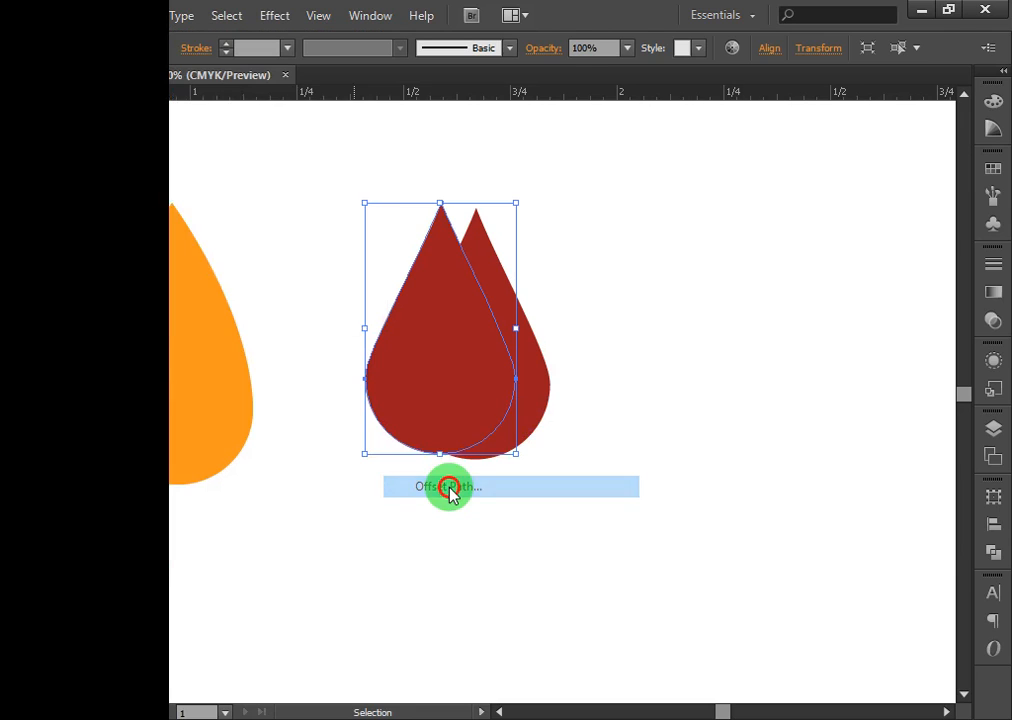
click(79, 287)
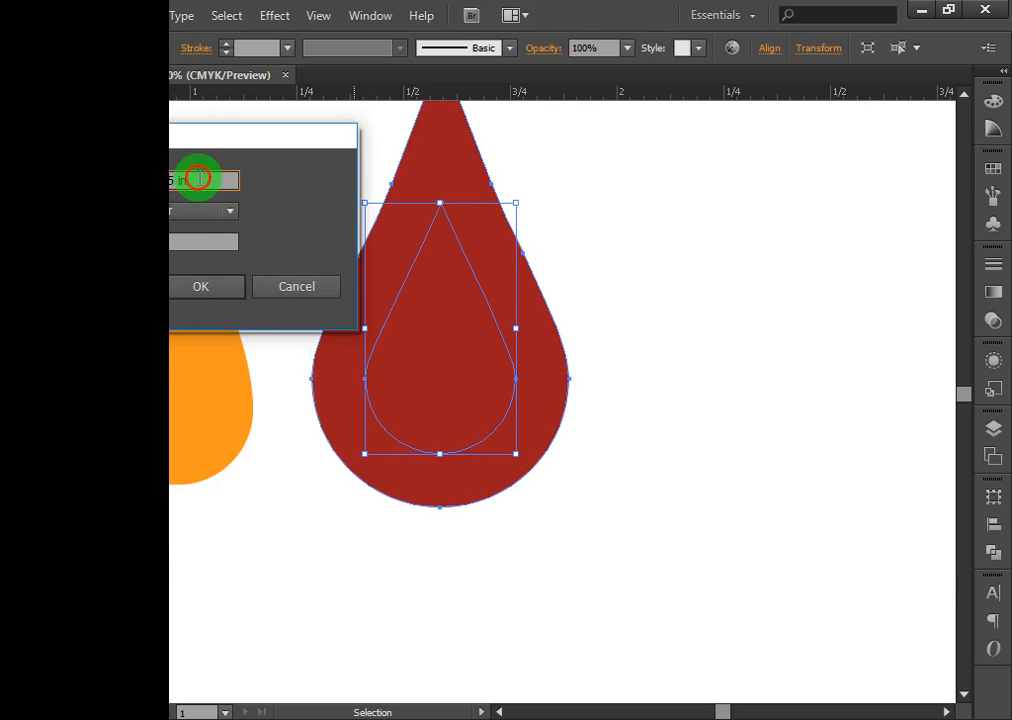
key(BackSpace)
key(BackSpace)
key(BackSpace)
key(BackSpace)
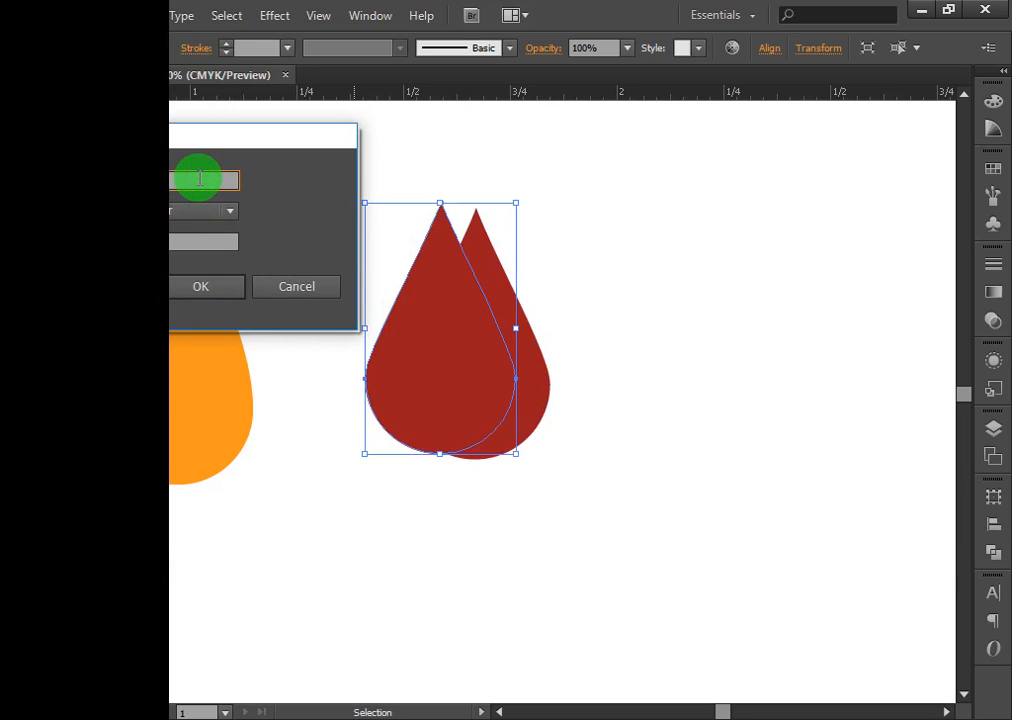
key(Up)
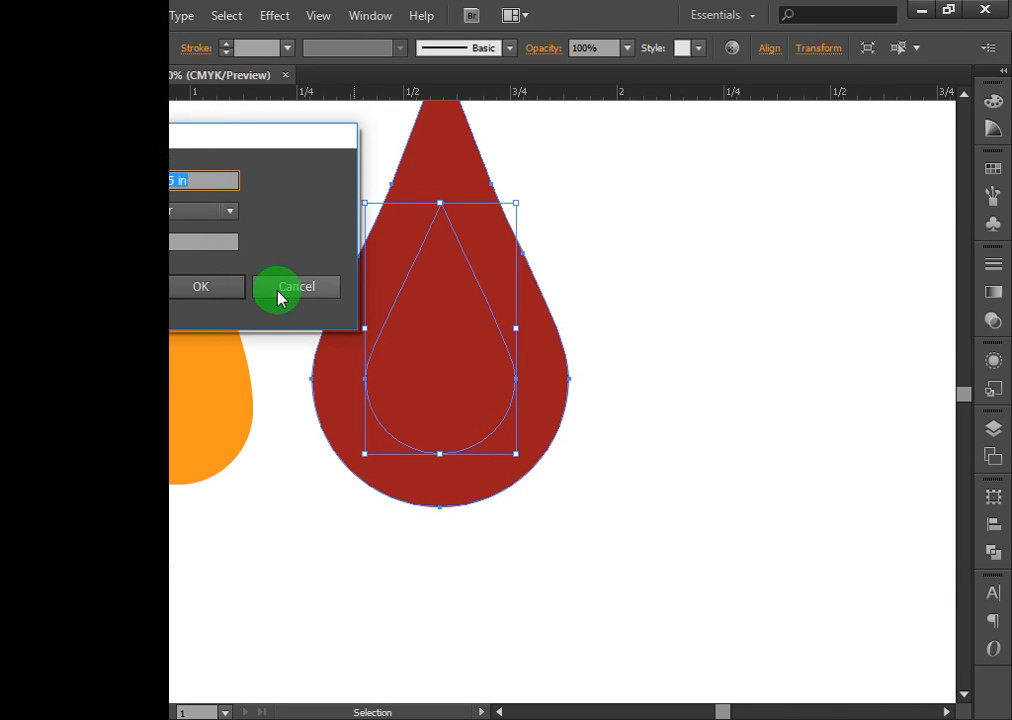
click(205, 287)
Scale the three overlapping red teardrops together to about three times their size and move them up about 1.35 in over the artboard.
click(18, 101)
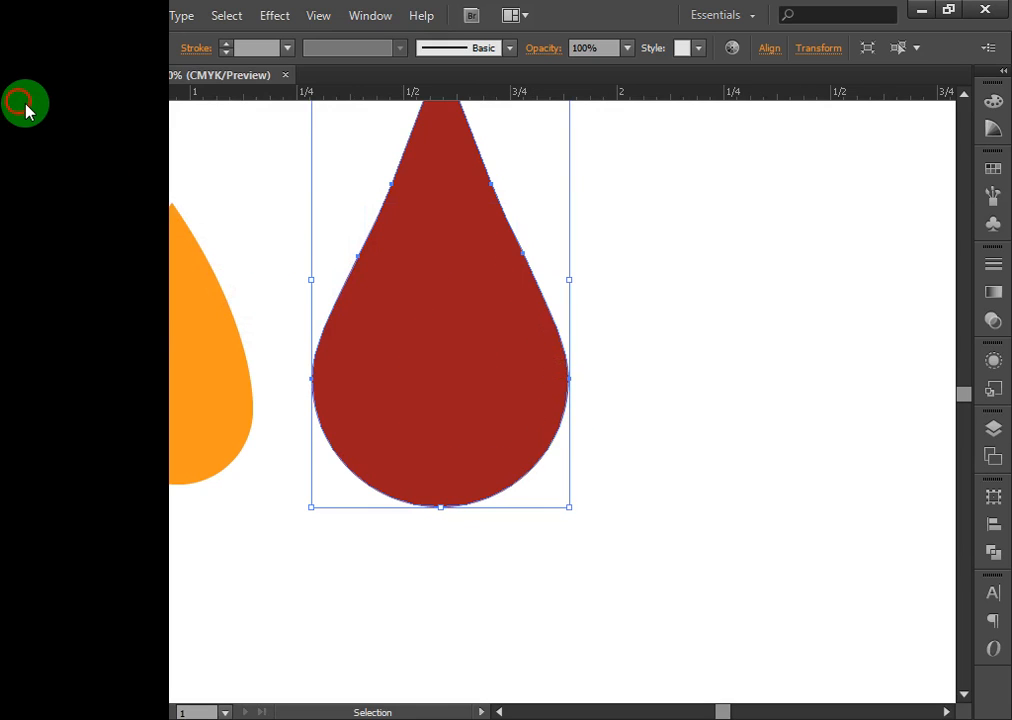
key(ctrl+minus)
key(ctrl+minus)
key(ctrl+minus)
key(ctrl+minus)
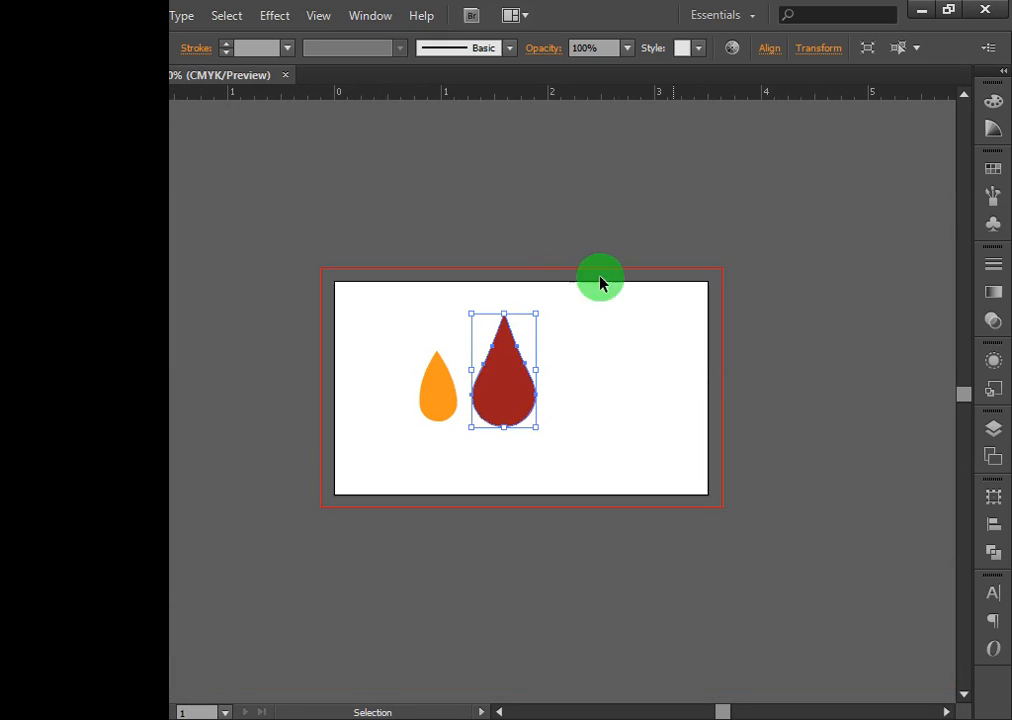
drag(612, 456, 477, 325)
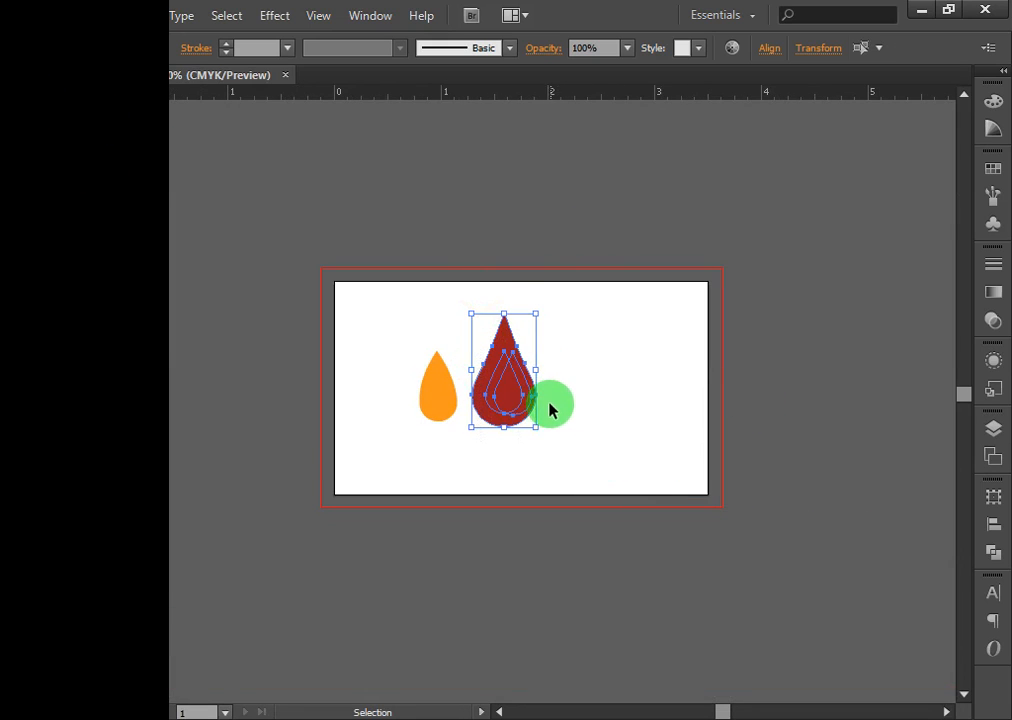
drag(535, 425, 834, 660)
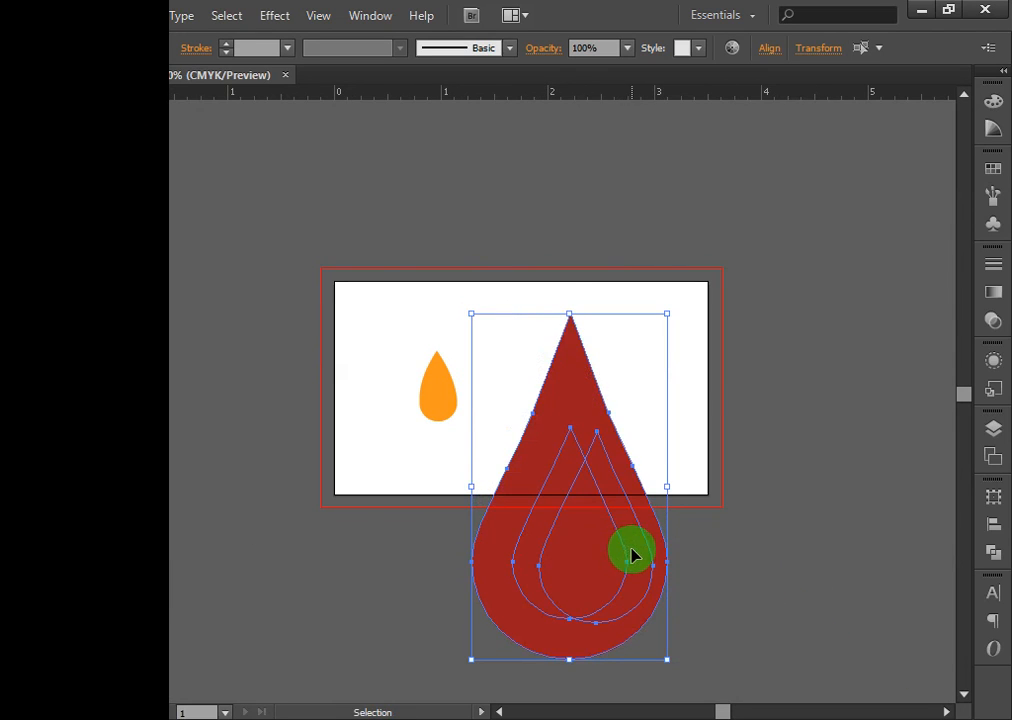
drag(632, 556, 619, 411)
key(a)
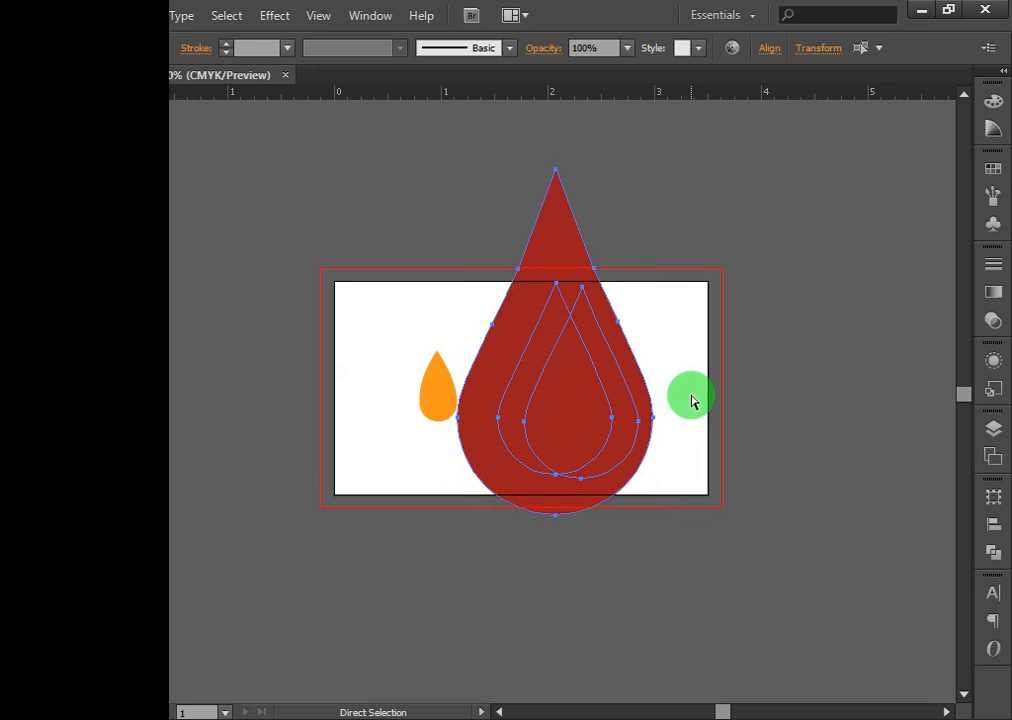
Undo the enlargement and move of the red teardrops as well as the 0.125 in Offset Path, and clear the selection.
key(ctrl+z)
key(ctrl+z)
key(ctrl+z)
key(z)
click(511, 405)
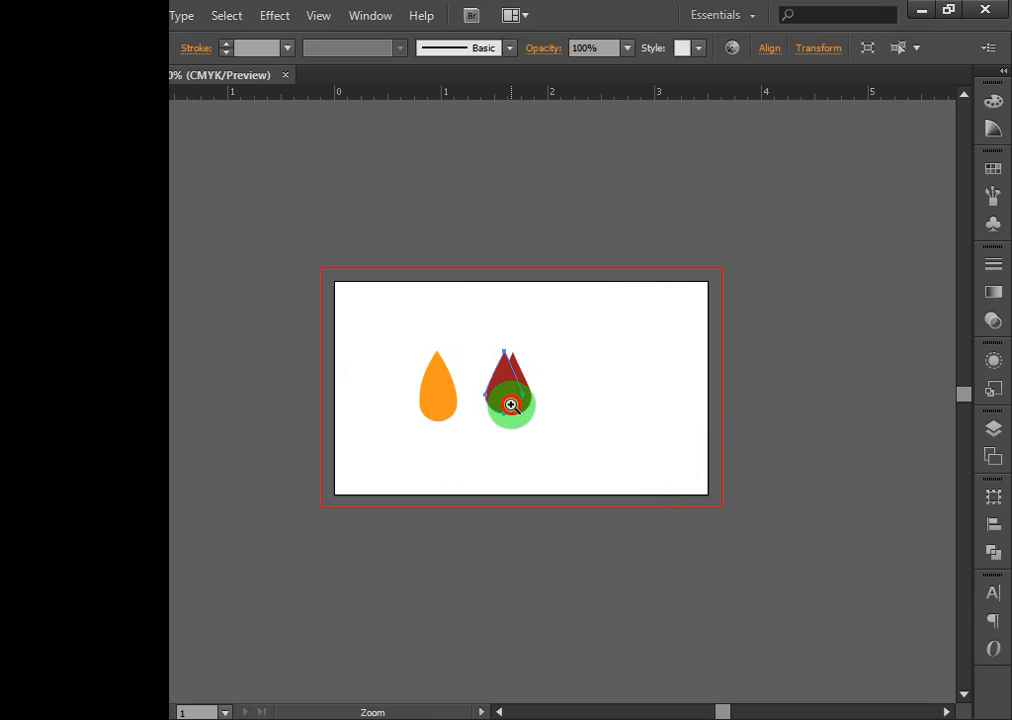
key(v)
click(687, 357)
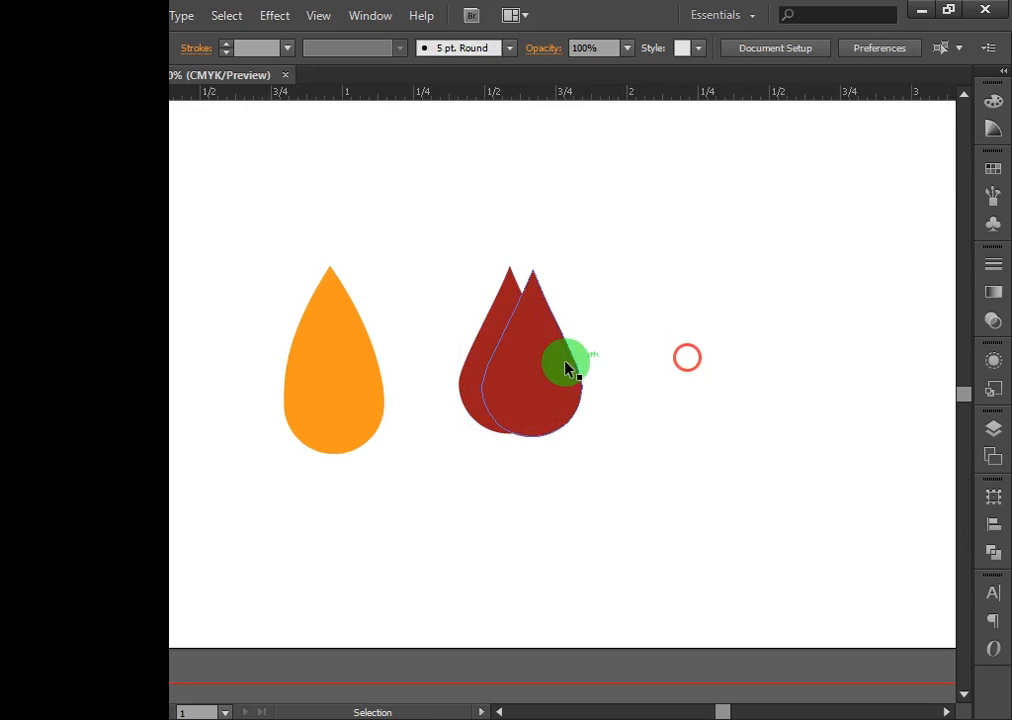
Select only the left one of the two overlapping red teardrops.
click(498, 361)
click(727, 341)
click(493, 347)
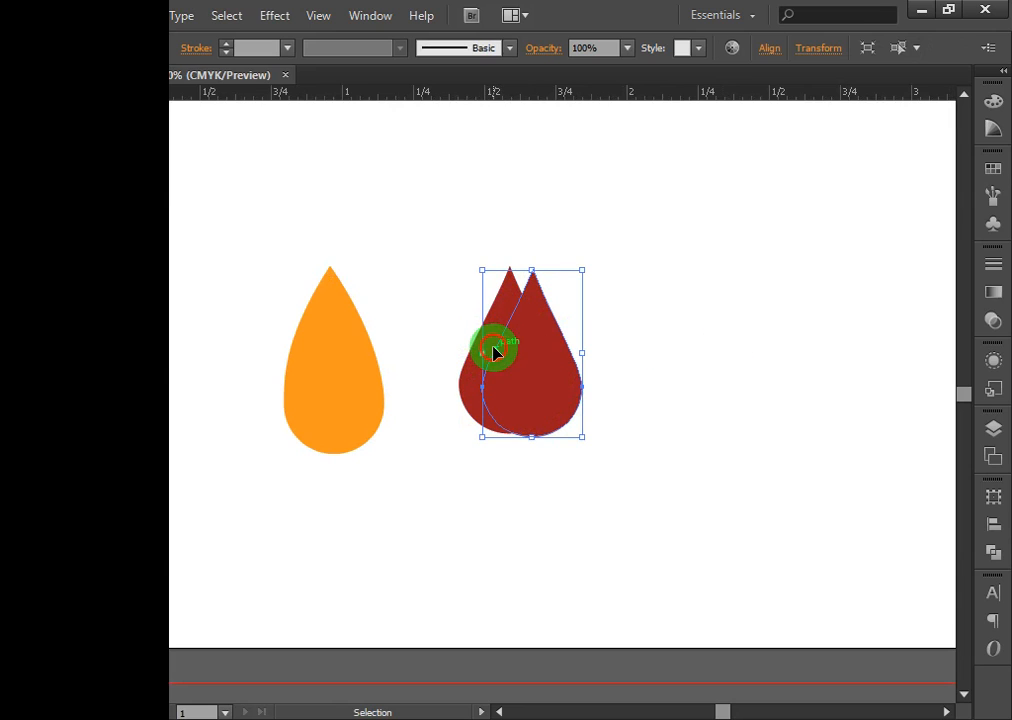
click(437, 359)
click(473, 376)
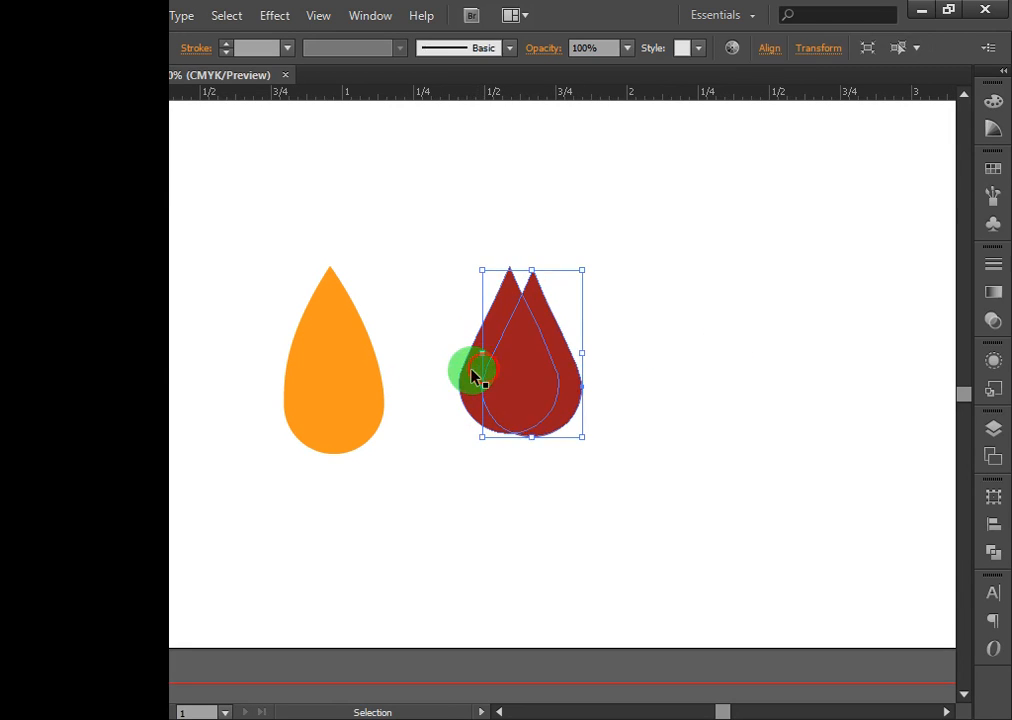
click(436, 368)
click(471, 385)
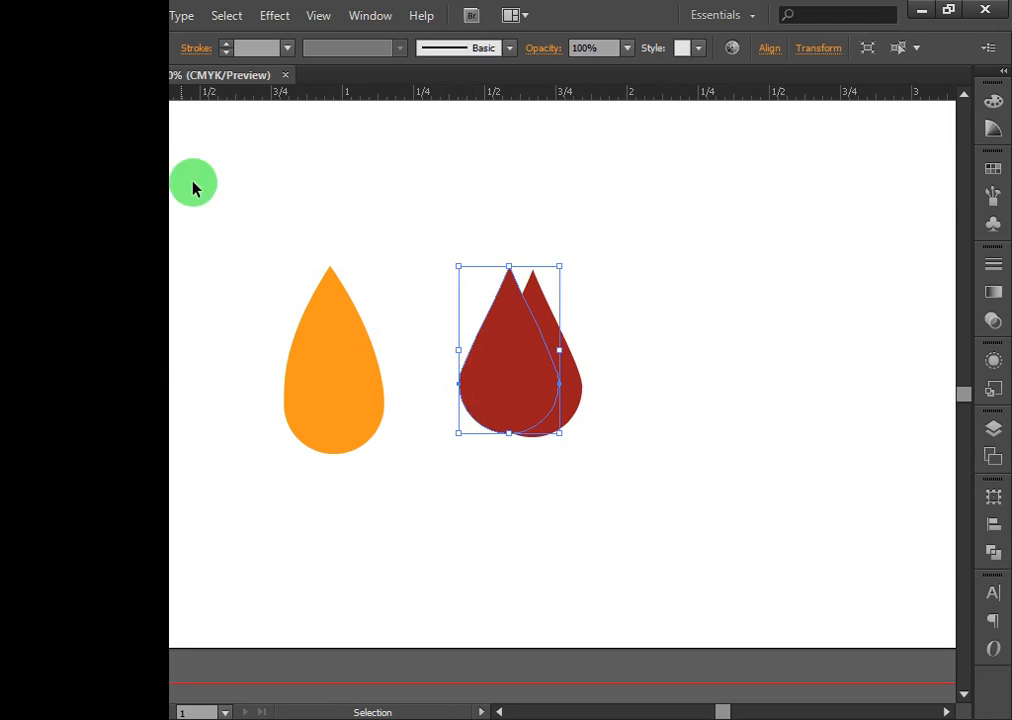
Try an outward Offset Path of about 0.04 in on the left red teardrop and undo it.
click(135, 20)
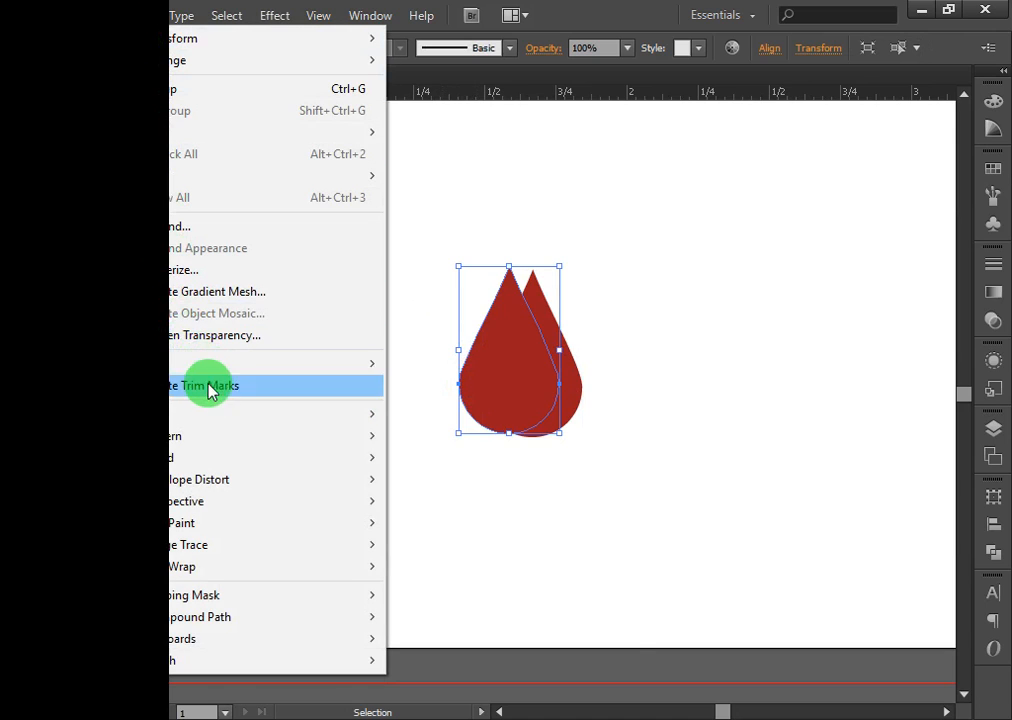
mouse_move(360, 414)
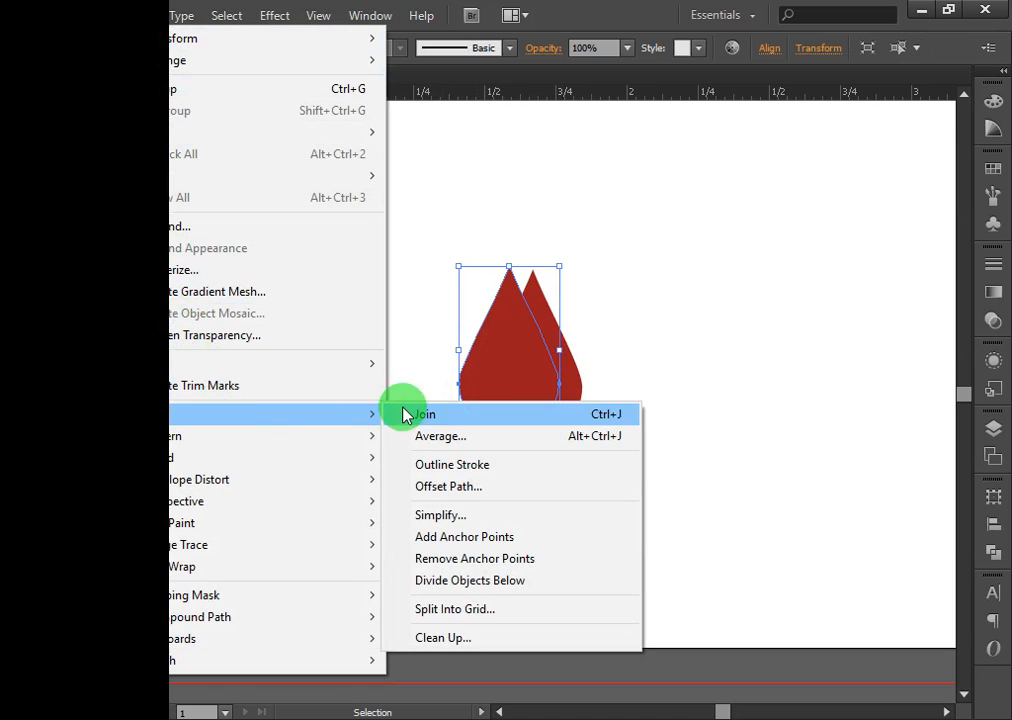
click(466, 487)
click(81, 285)
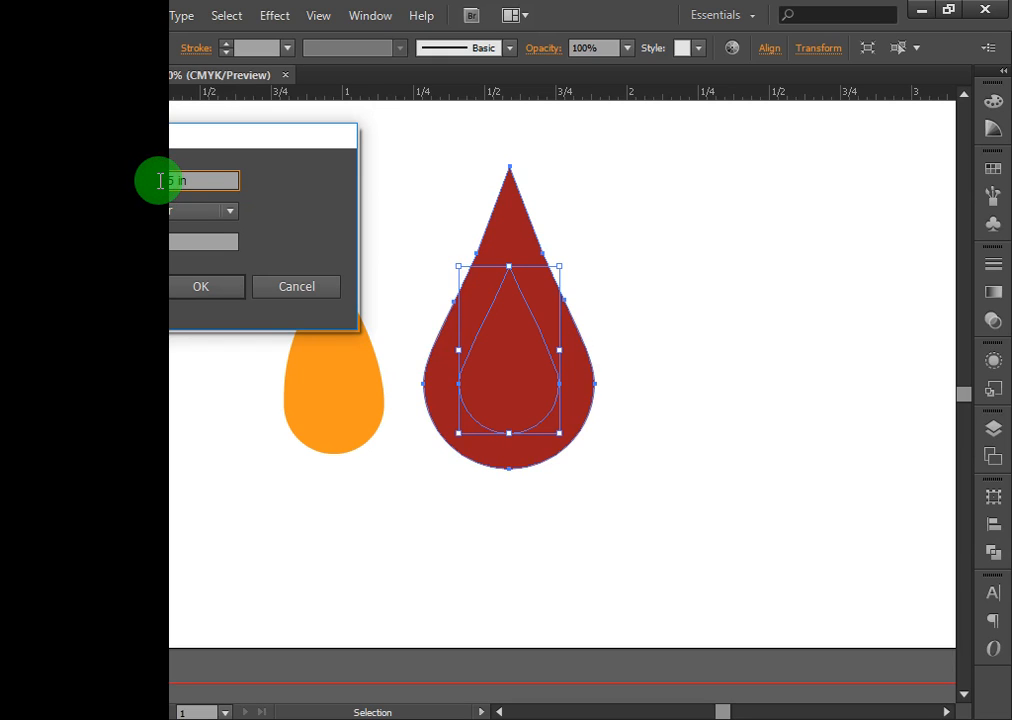
text(0)
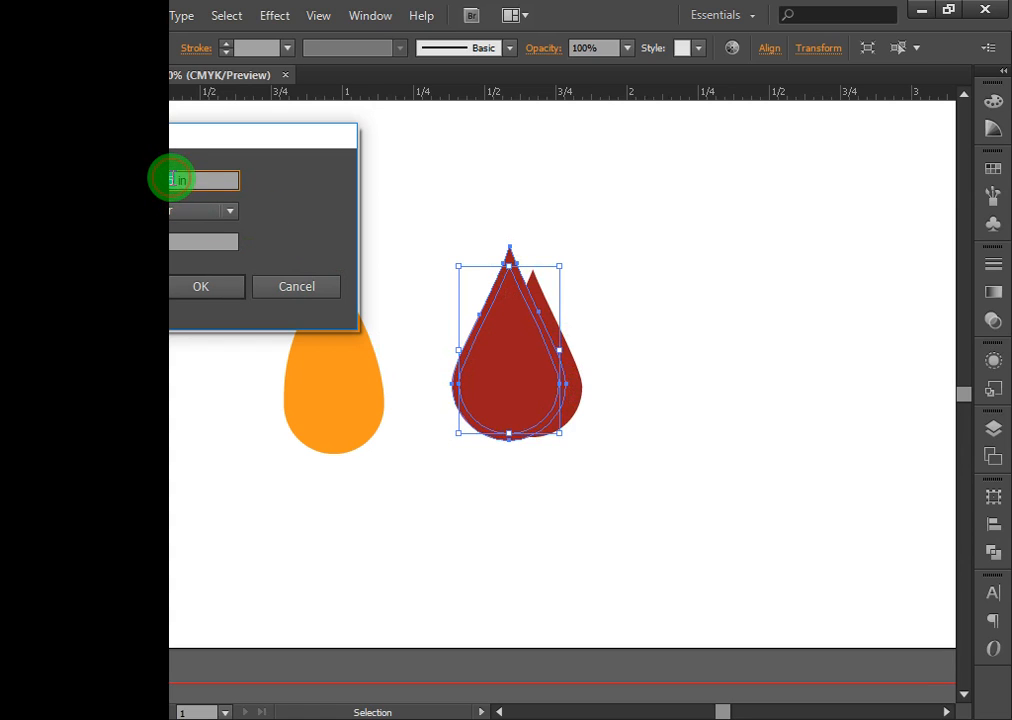
text(3)
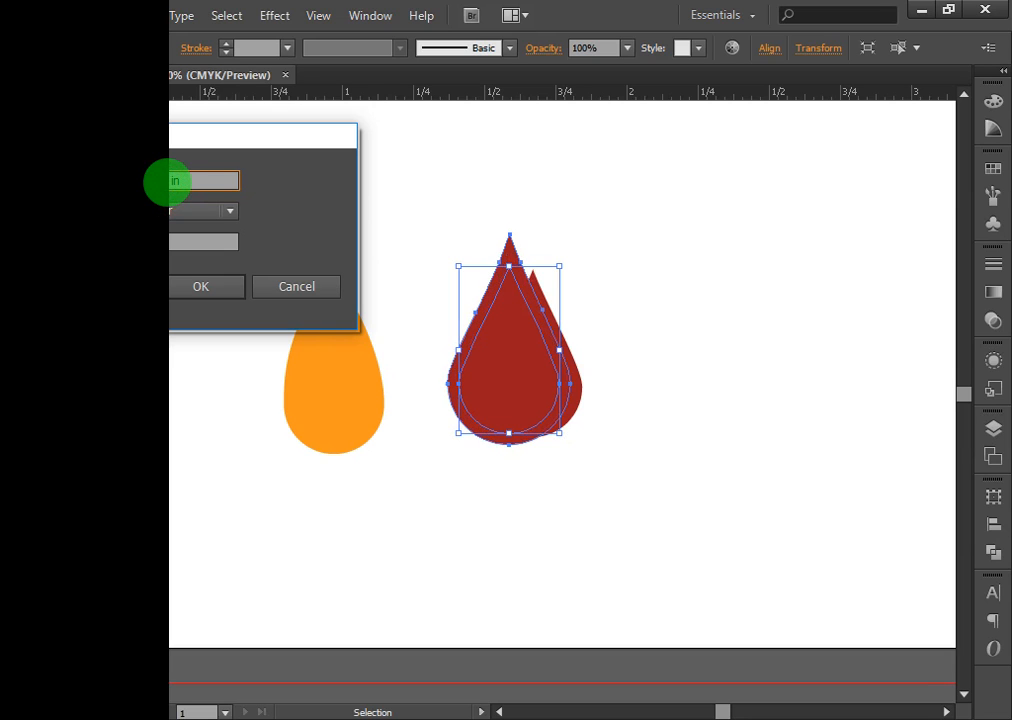
click(201, 287)
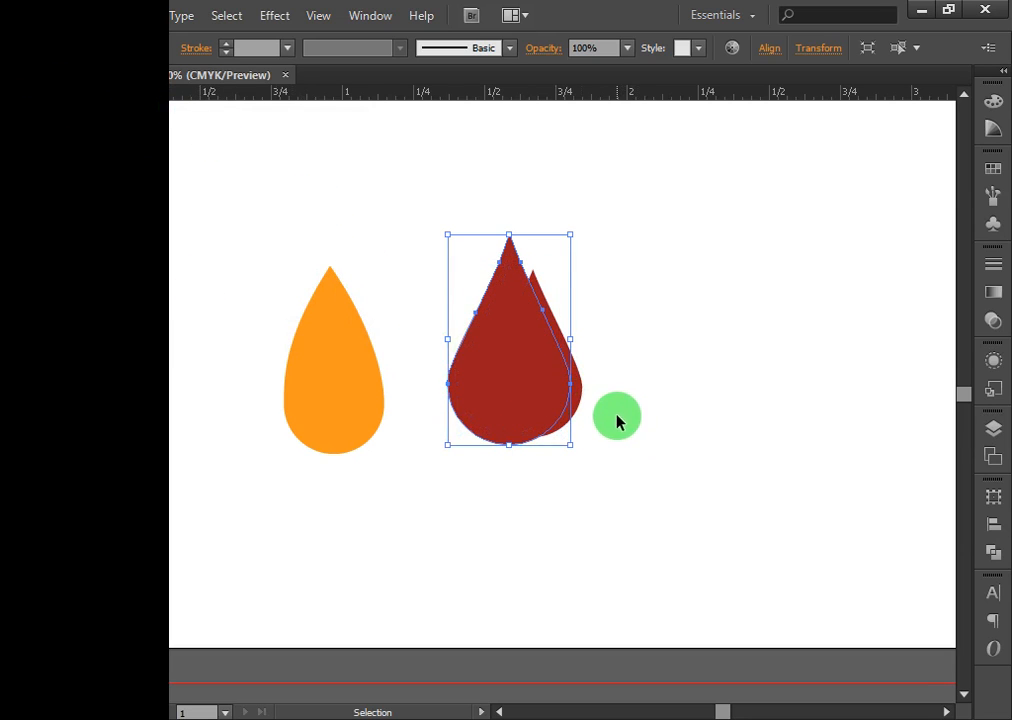
drag(630, 438, 658, 356)
key(ctrl+z)
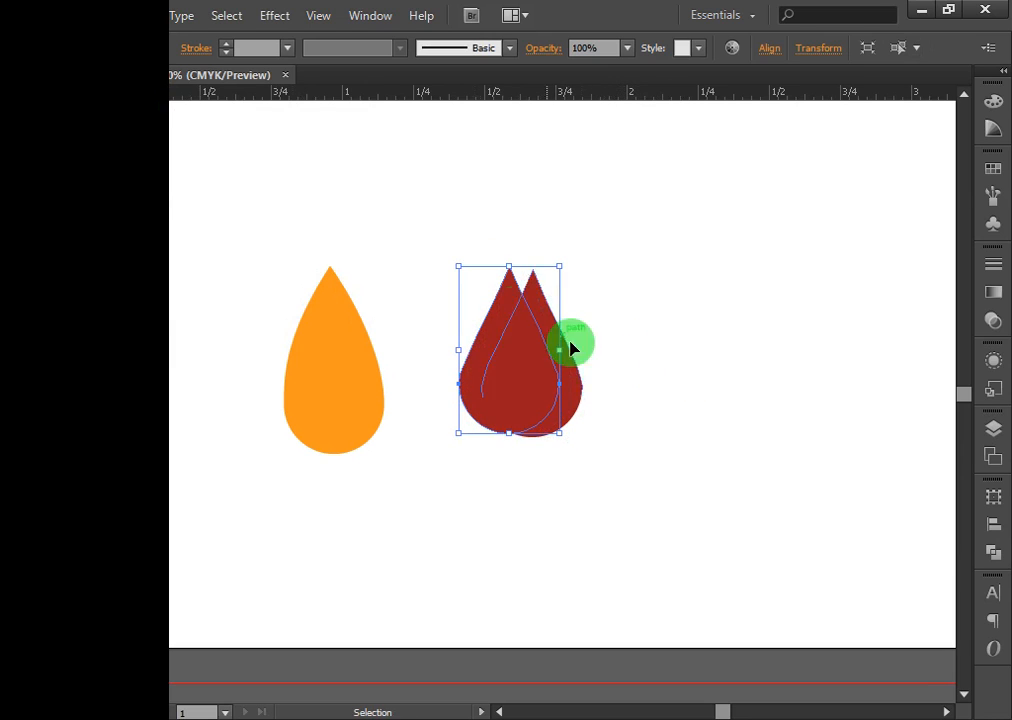
Create an outward Offset Path of about 0.04 in from the left red teardrop.
click(141, 18)
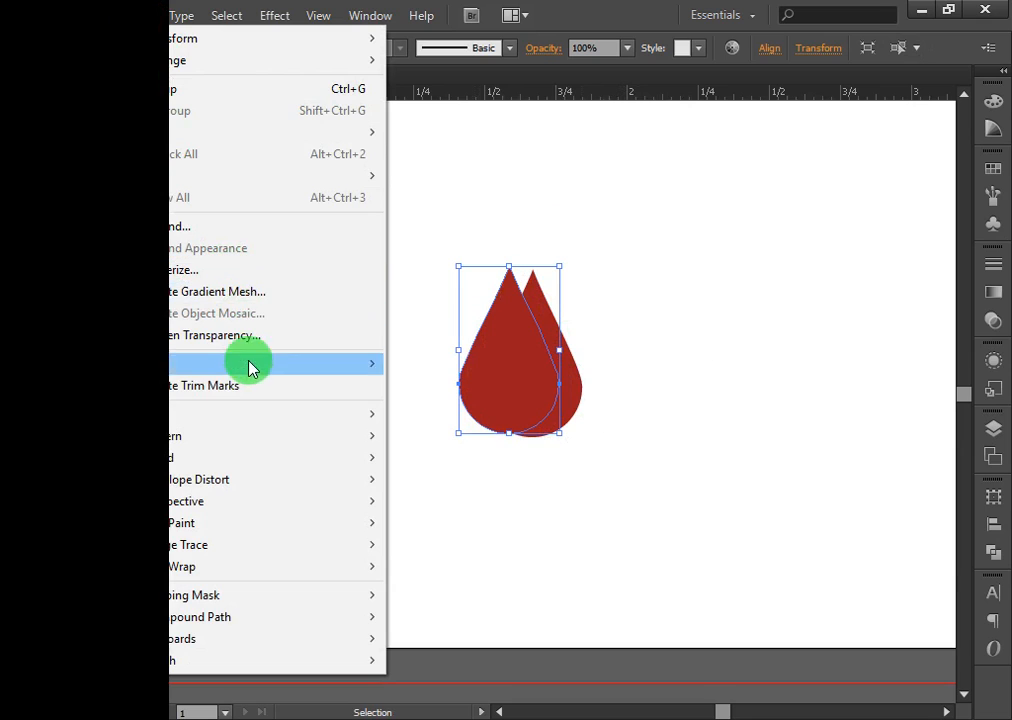
mouse_move(262, 417)
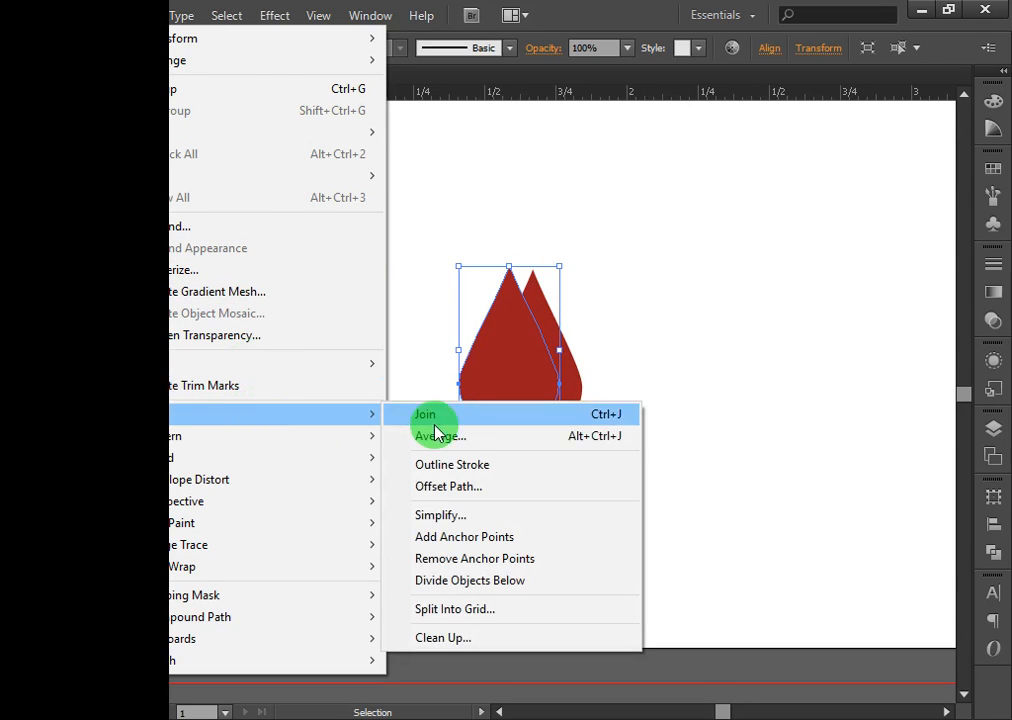
click(474, 492)
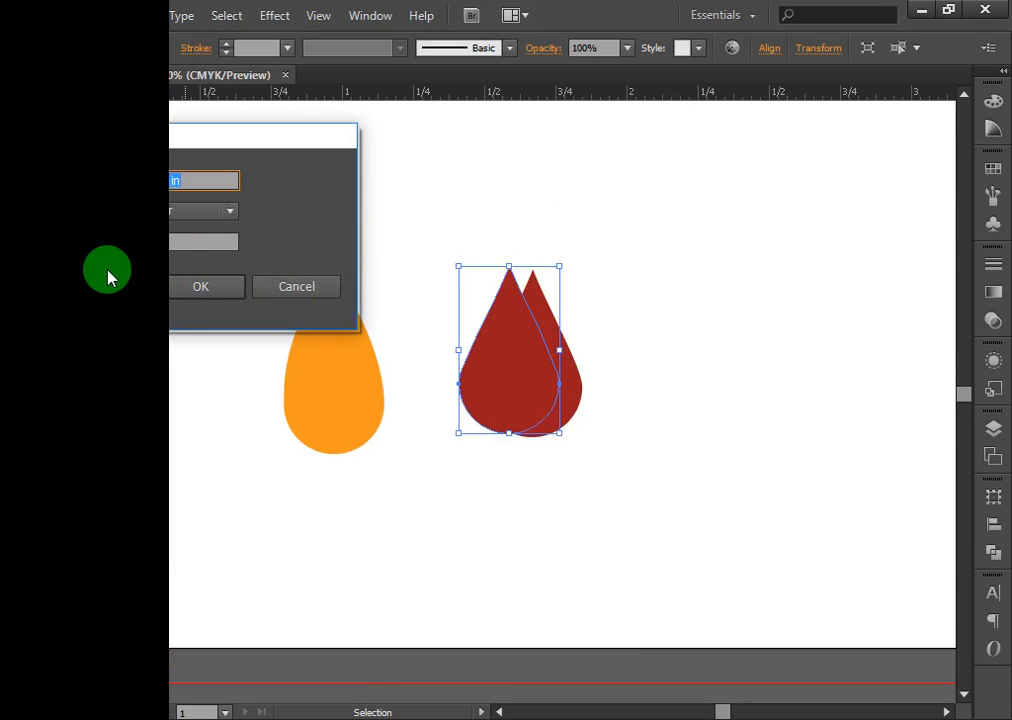
click(81, 289)
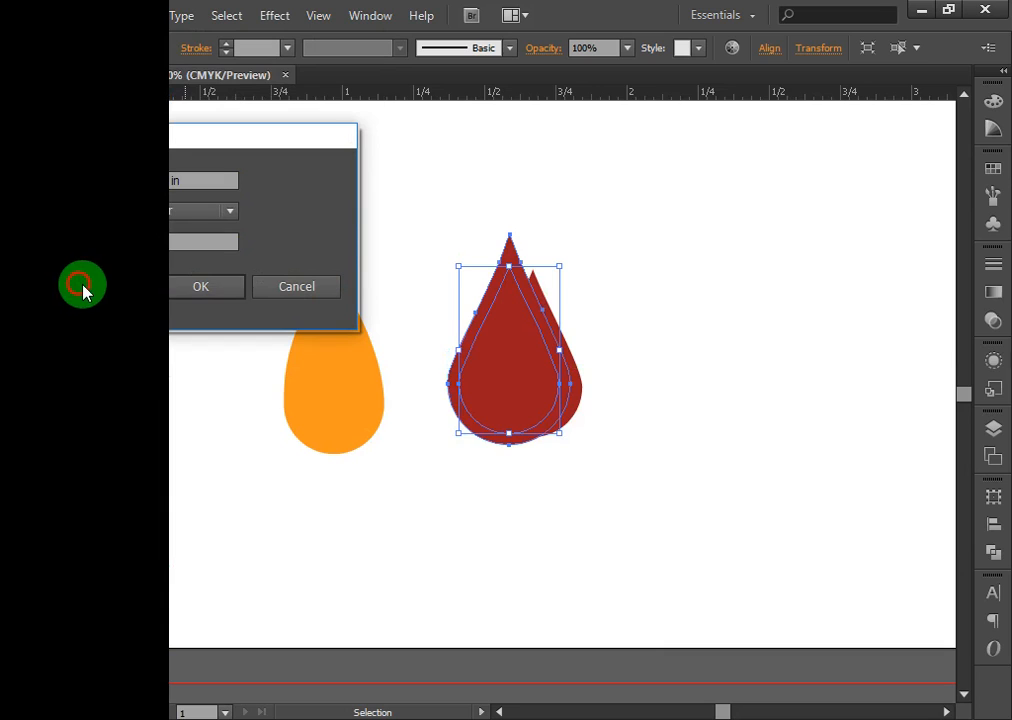
click(210, 288)
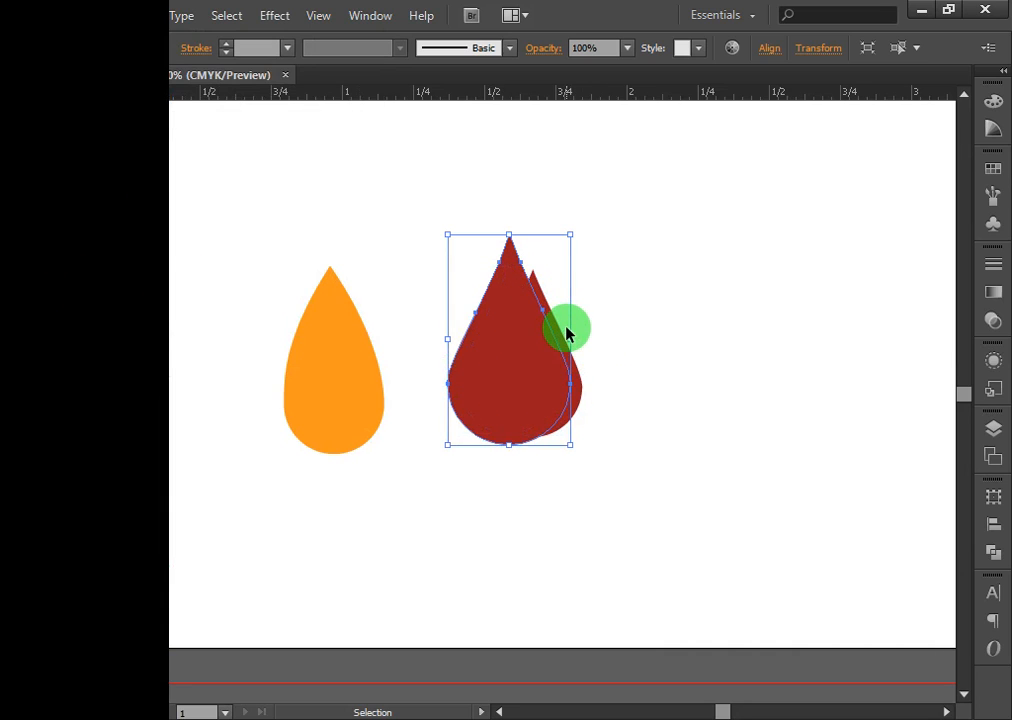
With Shape Builder, remove the offset shape and its overlap with the right teardrop, keeping only the right teardrop's outer crescent.
shift+click(580, 390)
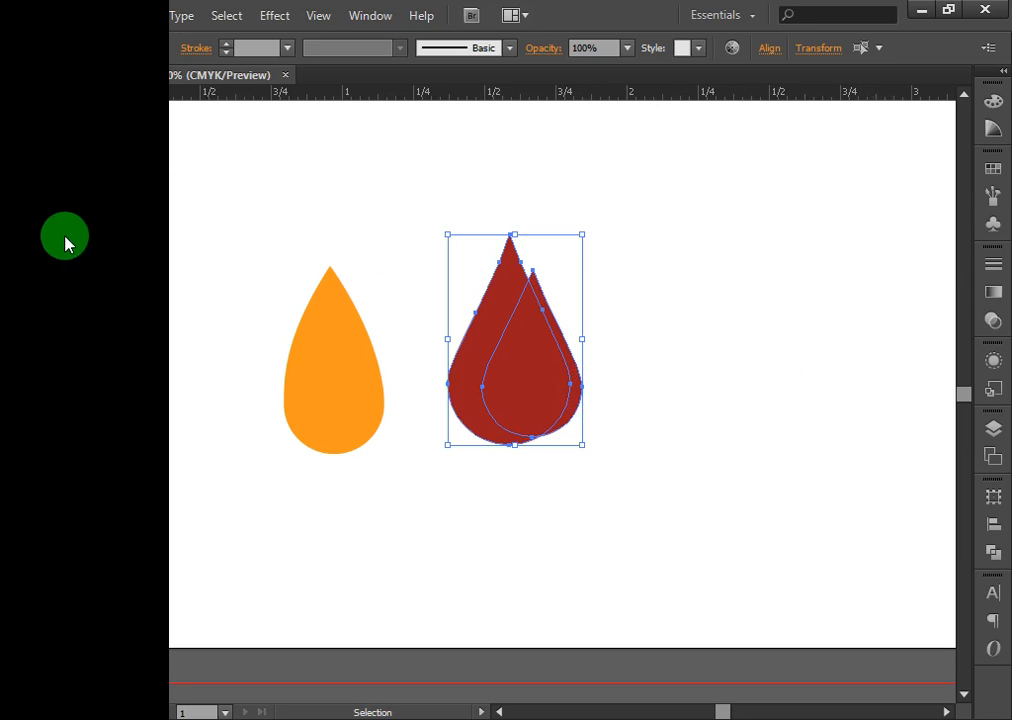
click(18, 298)
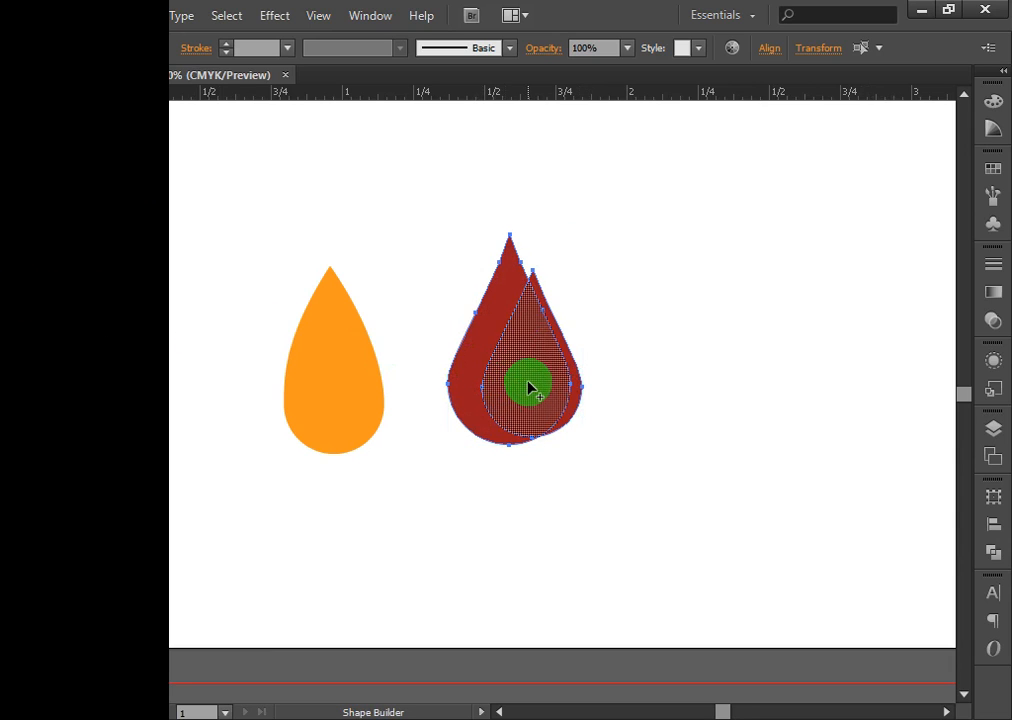
mouse_move(557, 393)
mouse_down()
mouse_move(398, 273)
mouse_move(402, 291)
mouse_up()
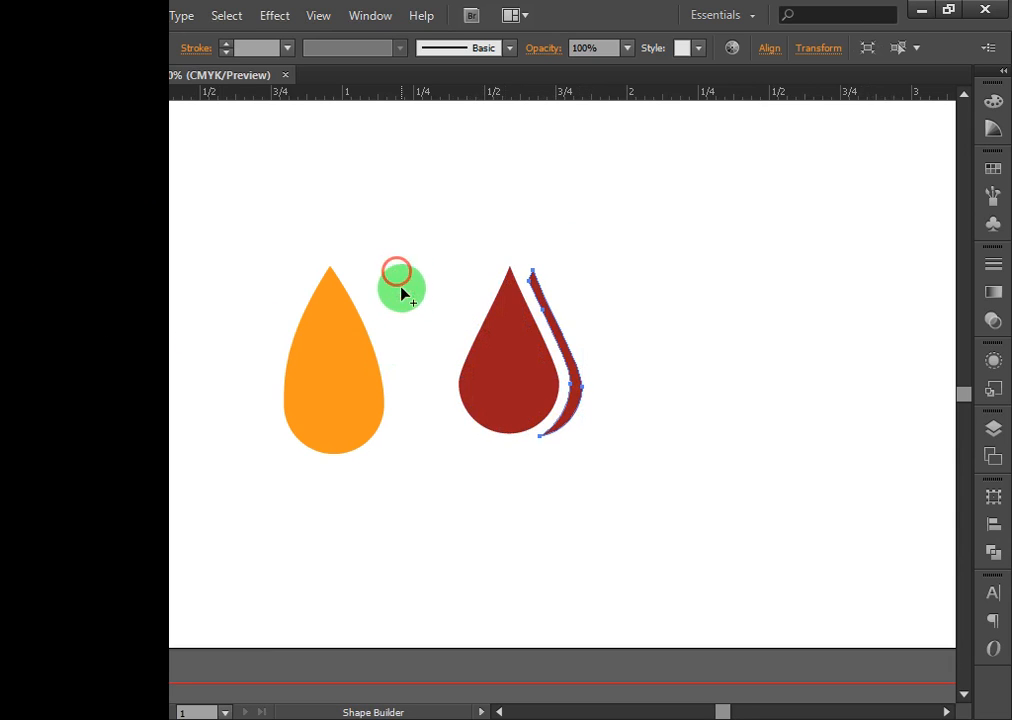
click(20, 108)
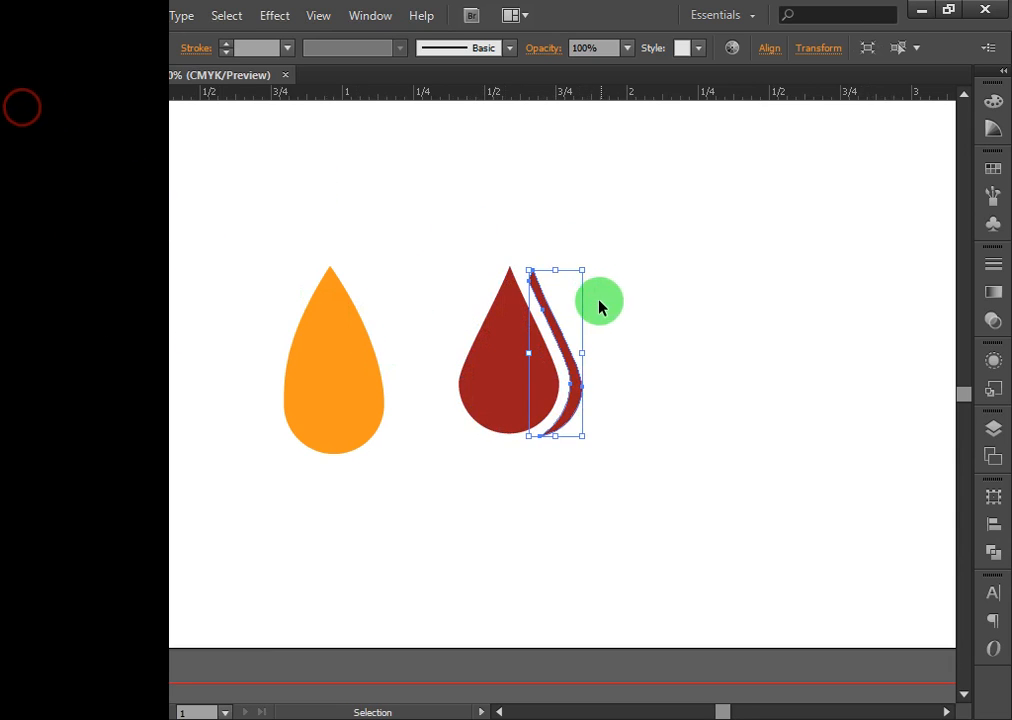
click(604, 307)
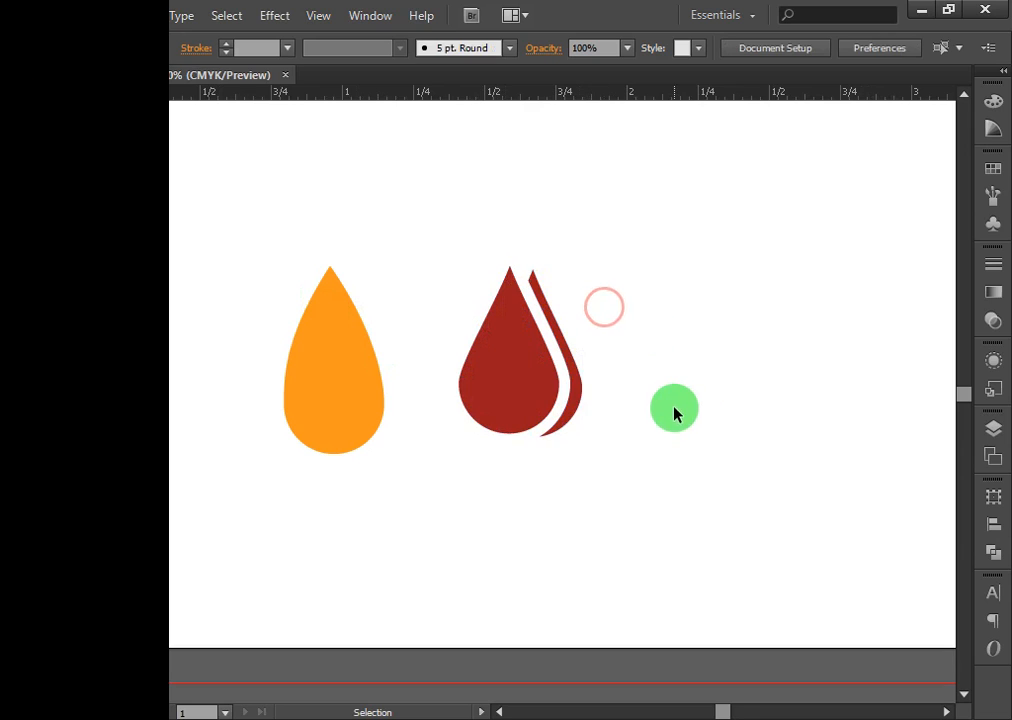
Enlarge the red crescent beside the teardrop by about 4%, extending it down and to the right, and deselect it.
click(578, 400)
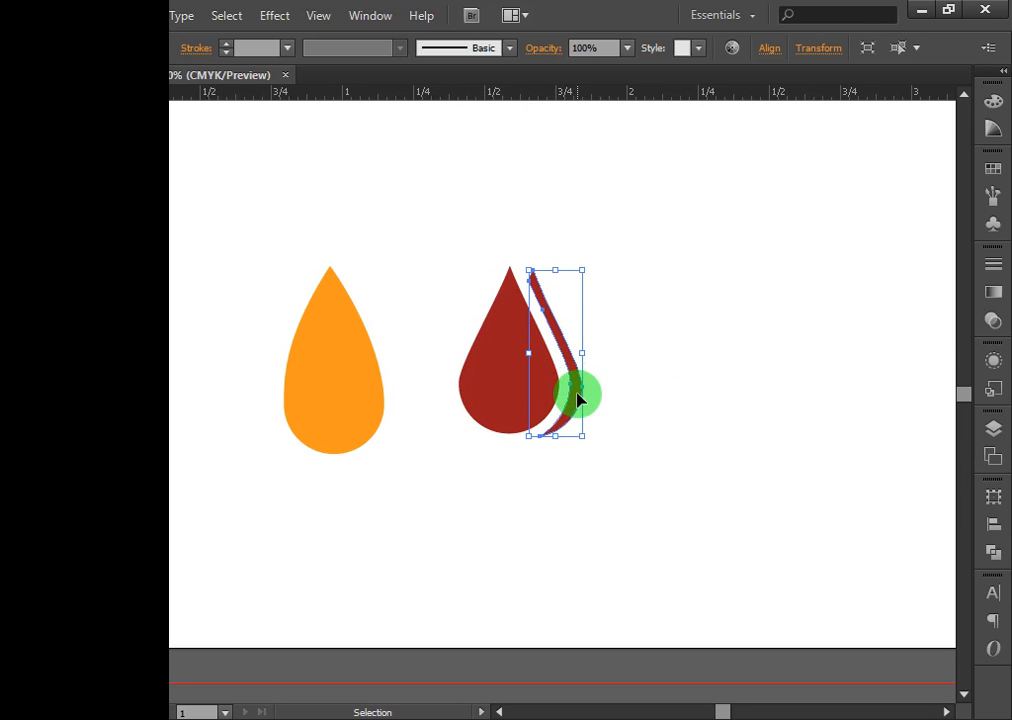
key(a)
key(ctrl+minus)
key(ctrl+minus)
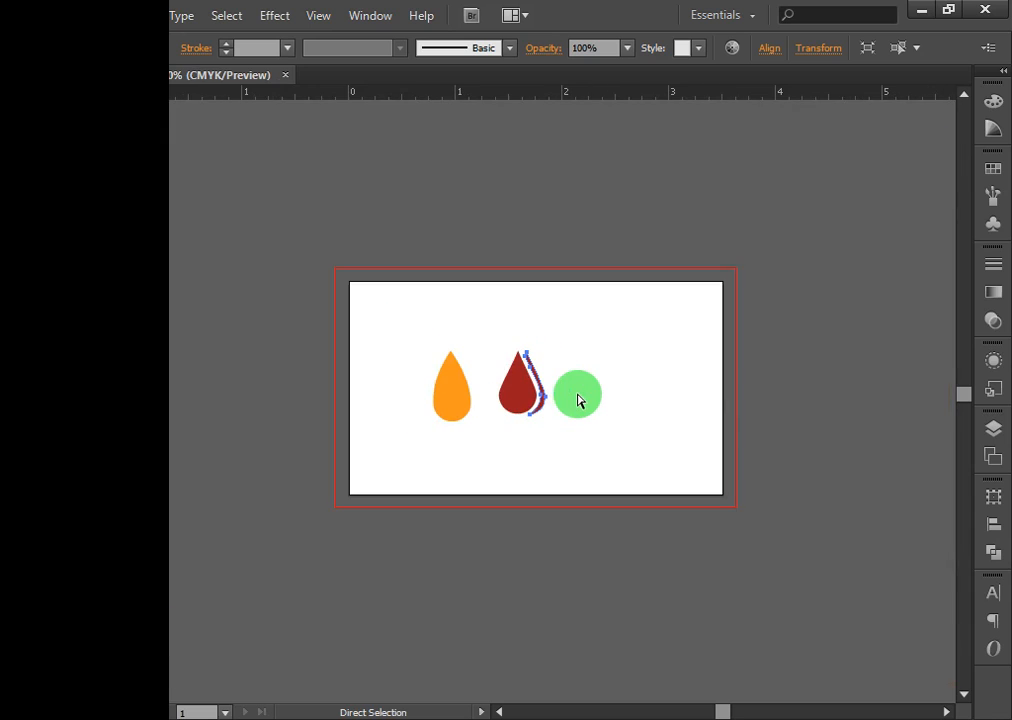
click(612, 441)
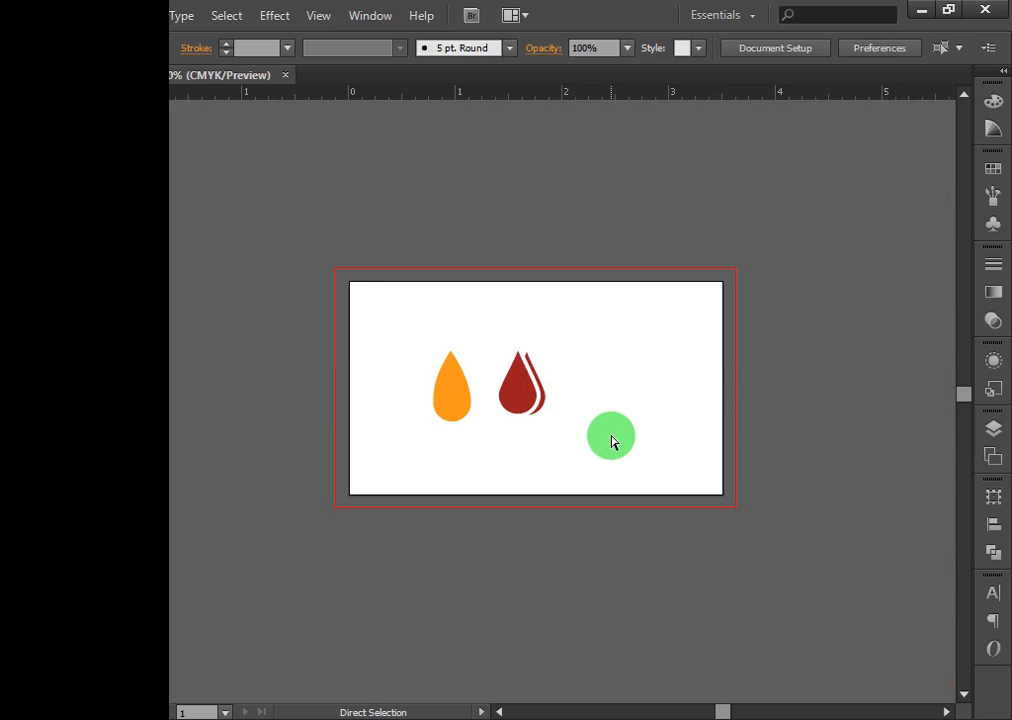
key(ctrl+minus)
key(ctrl+minus)
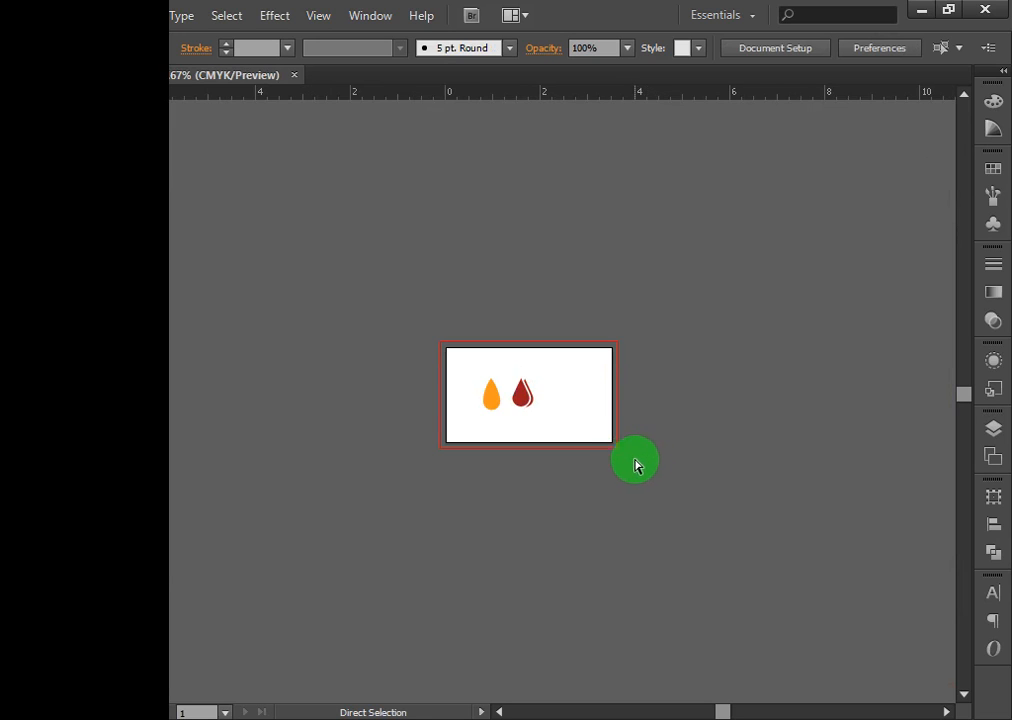
key(ctrl+space)
ctrl+click(526, 390)
ctrl+click(525, 423)
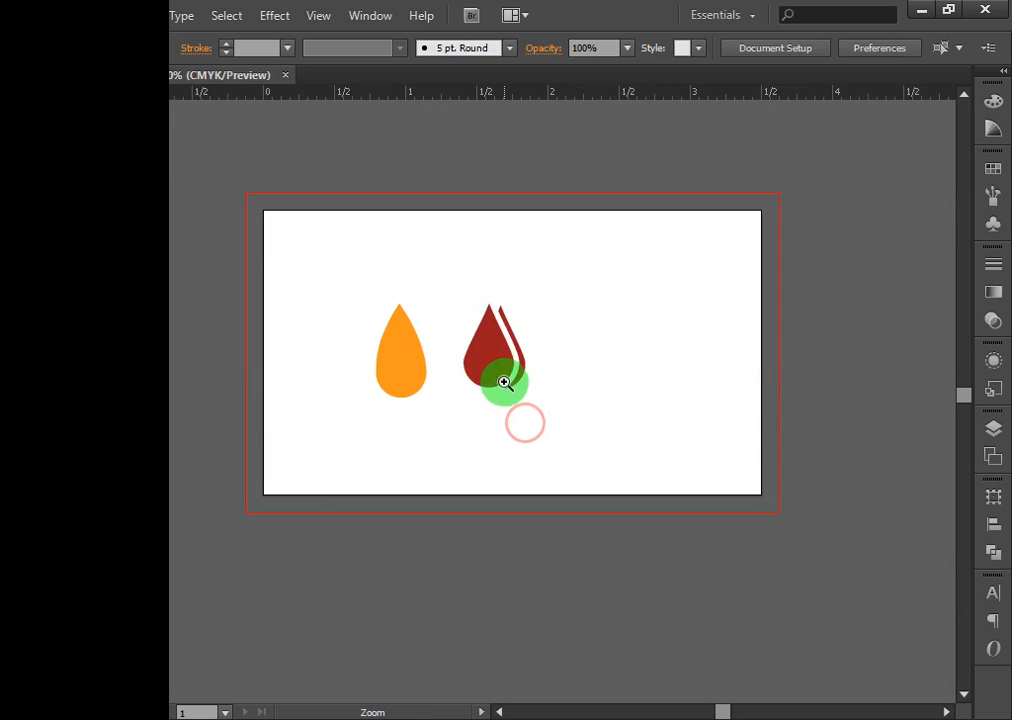
ctrl+click(502, 379)
ctrl+click(550, 375)
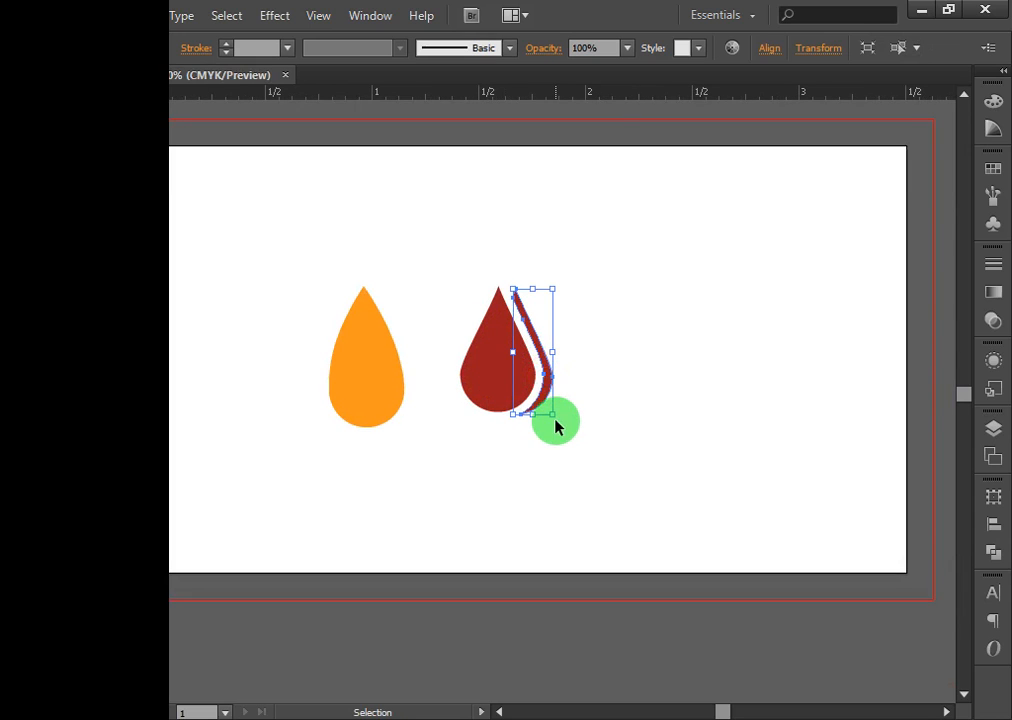
drag(555, 415, 562, 421)
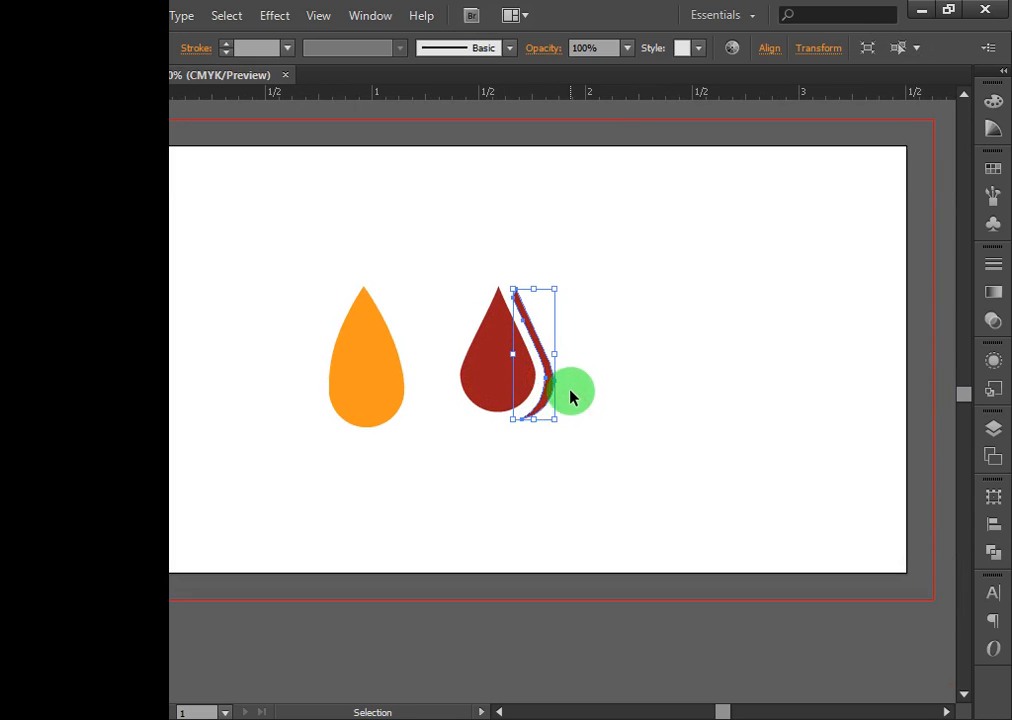
click(622, 430)
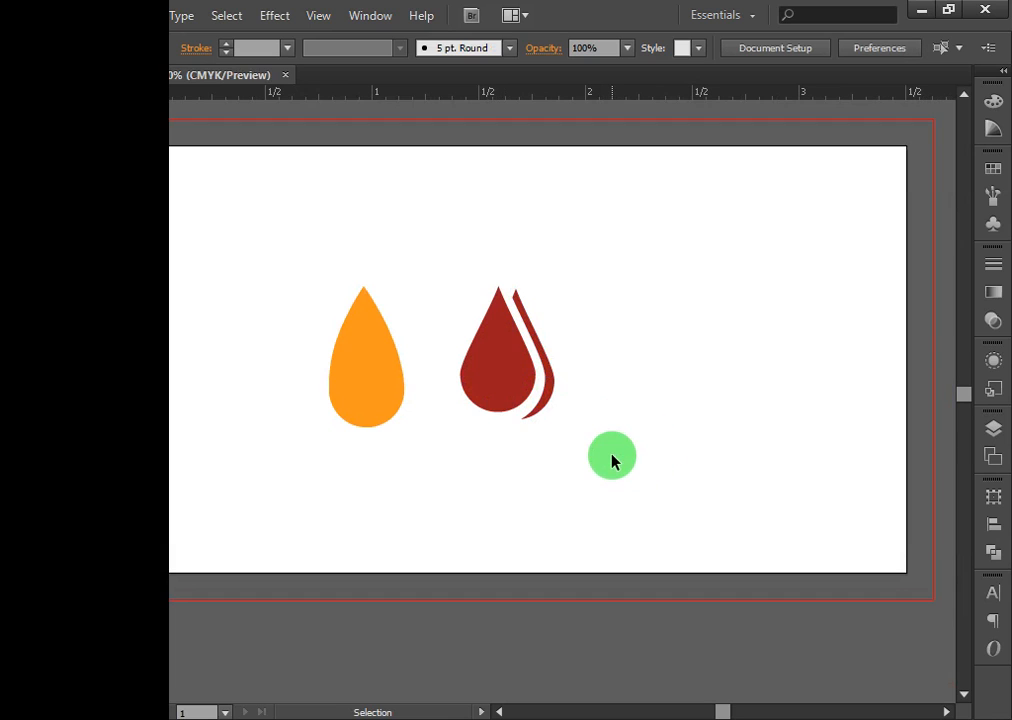
Delete the red teardrop with its crescent and the orange teardrop from the artboard.
drag(594, 470, 459, 260)
key(Delete)
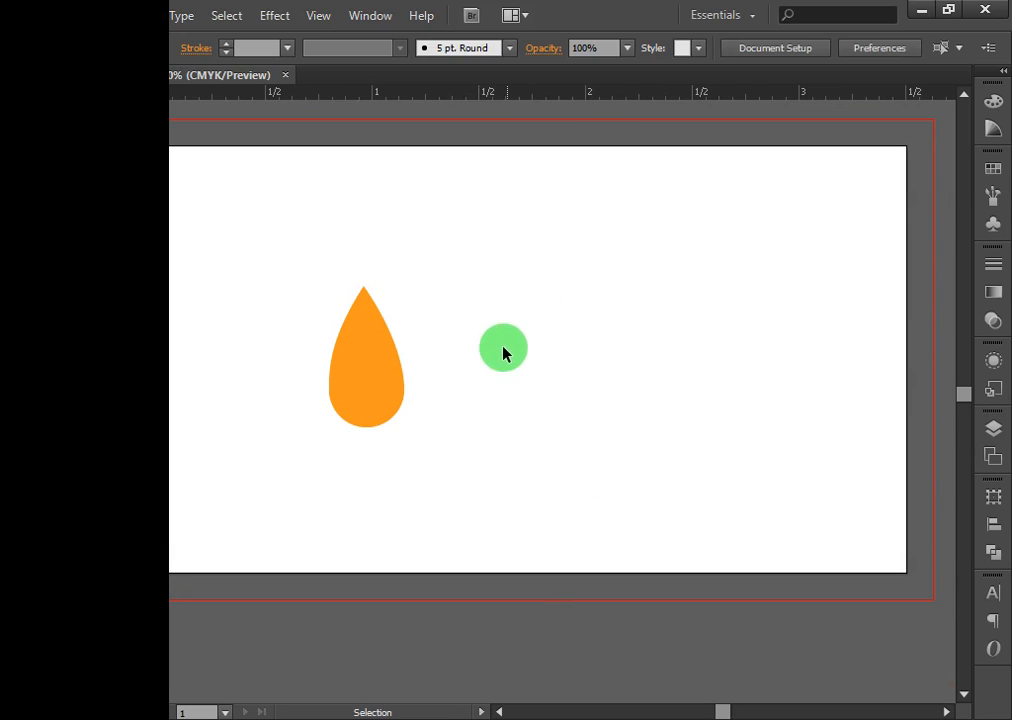
drag(398, 494, 238, 181)
key(Delete)
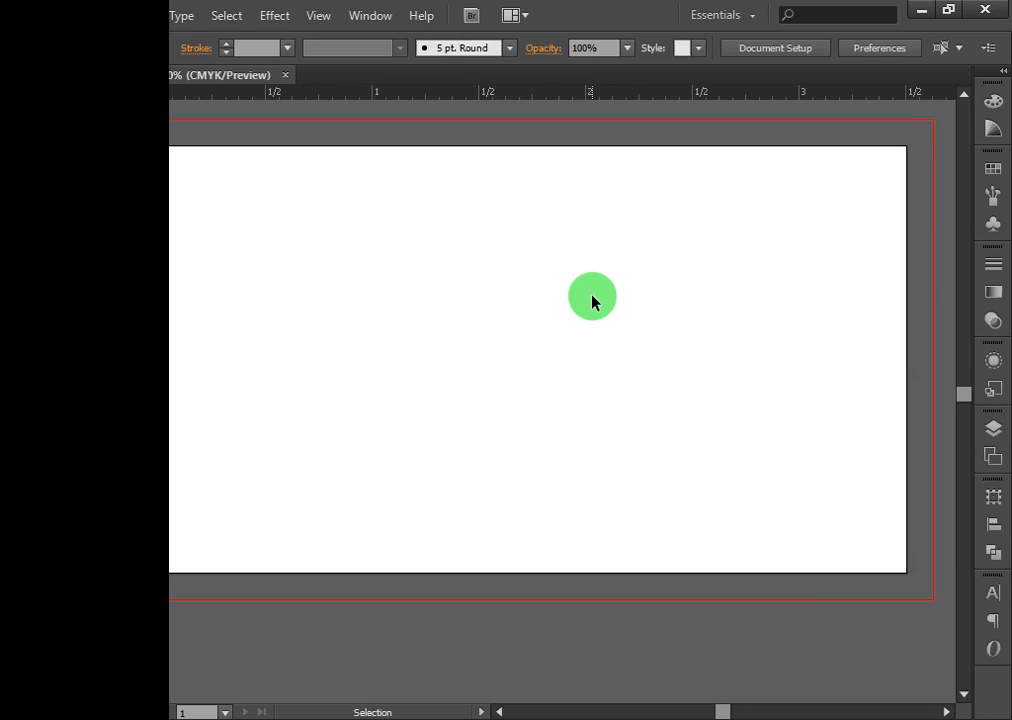
Add the letter U as text on the empty artboard and enlarge it about its centre to about 0.6 by 1 in.
click(592, 300)
click(56, 162)
click(366, 340)
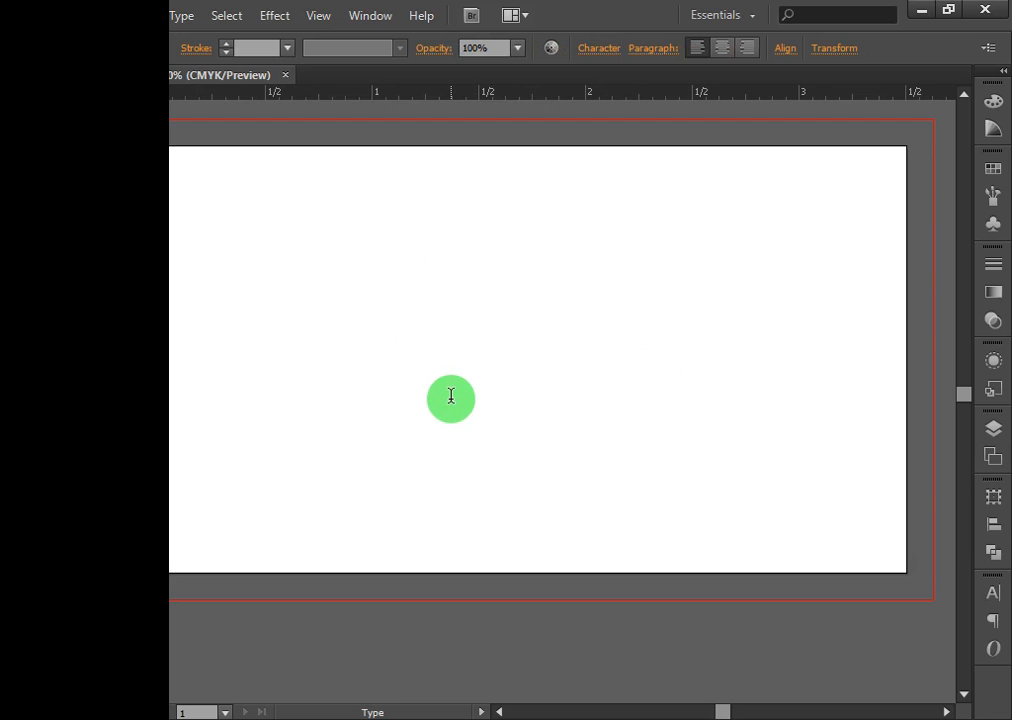
click(23, 102)
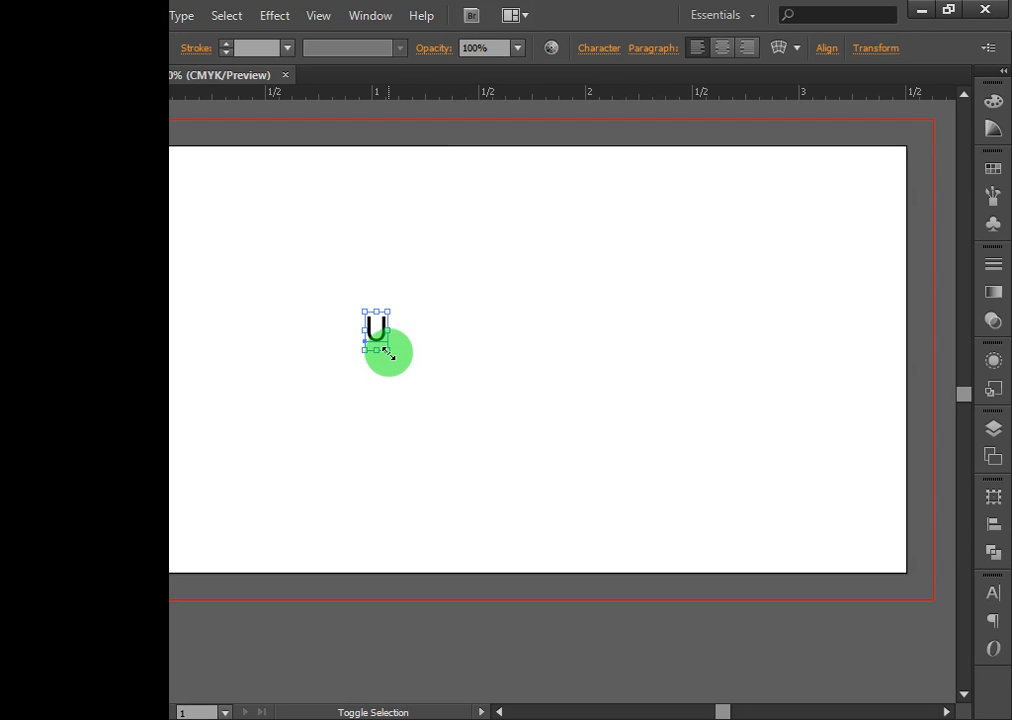
drag(388, 351, 506, 442)
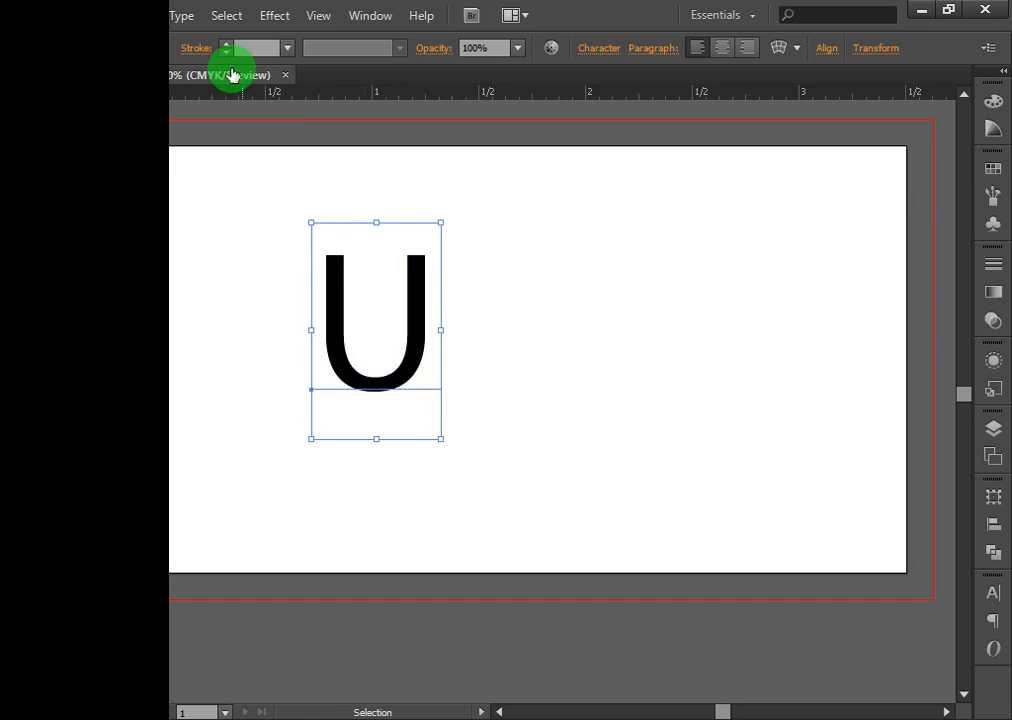
Convert the letter U text to outlines and deselect it.
click(181, 15)
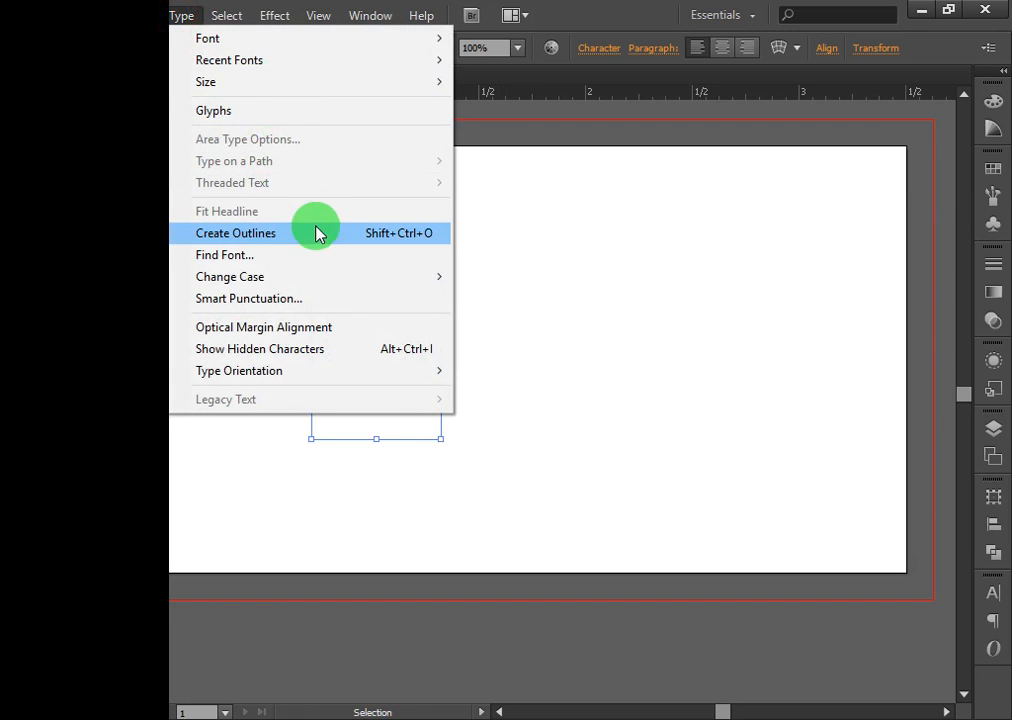
click(316, 233)
click(517, 323)
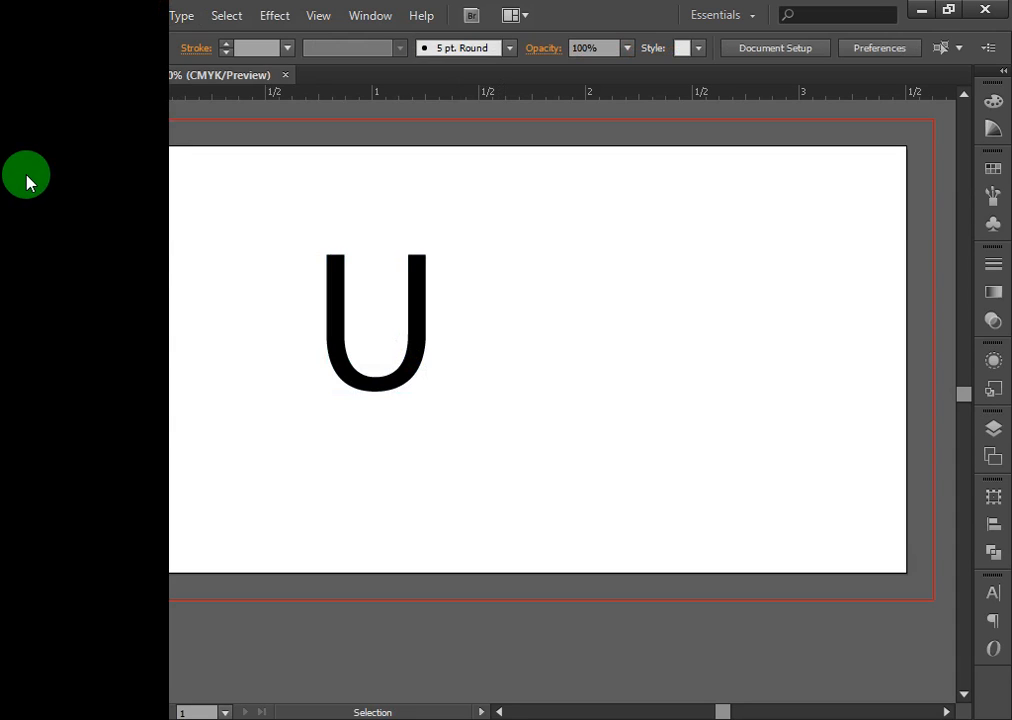
Add the letter E as text, enlarge it to about 0.4 by 0.9 in, and place it over the U's left stem.
click(48, 180)
click(48, 160)
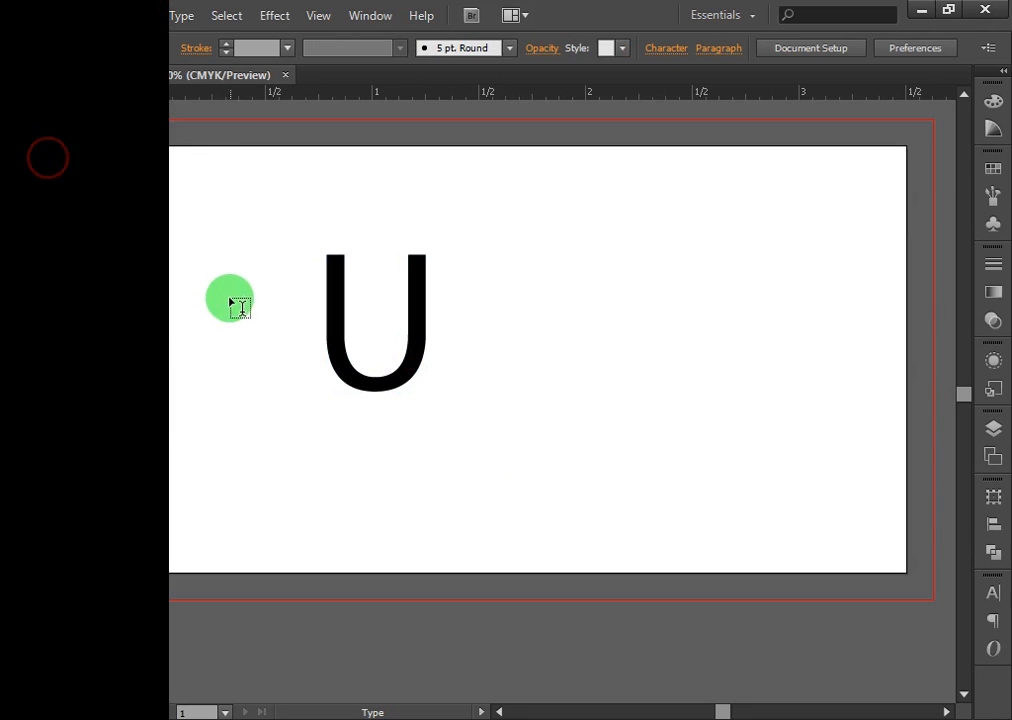
click(272, 302)
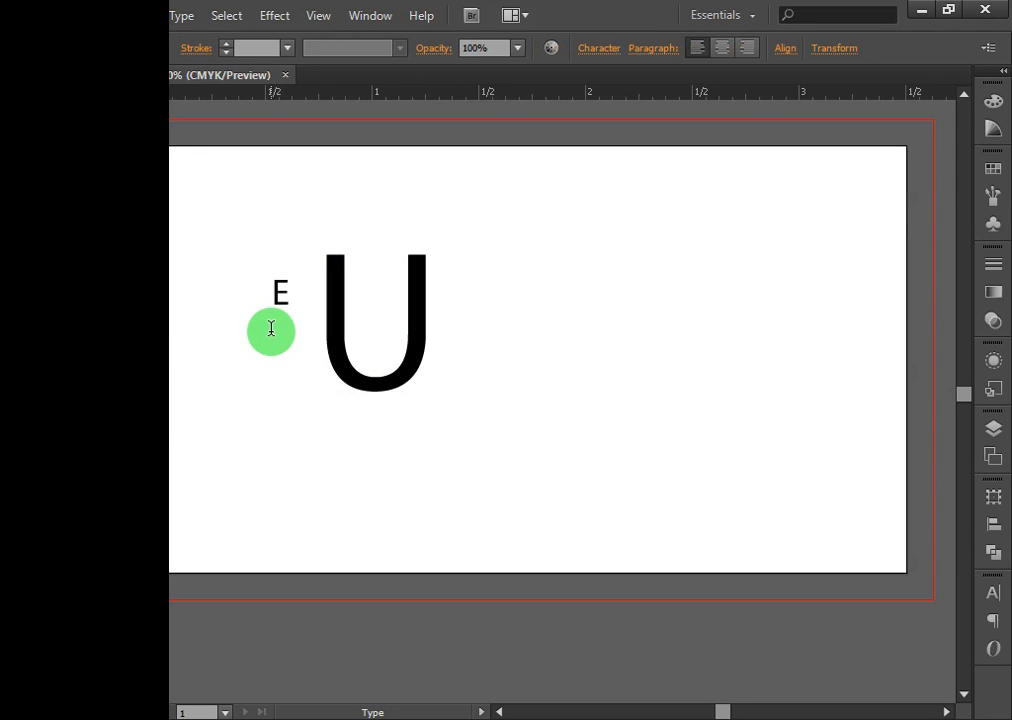
click(16, 106)
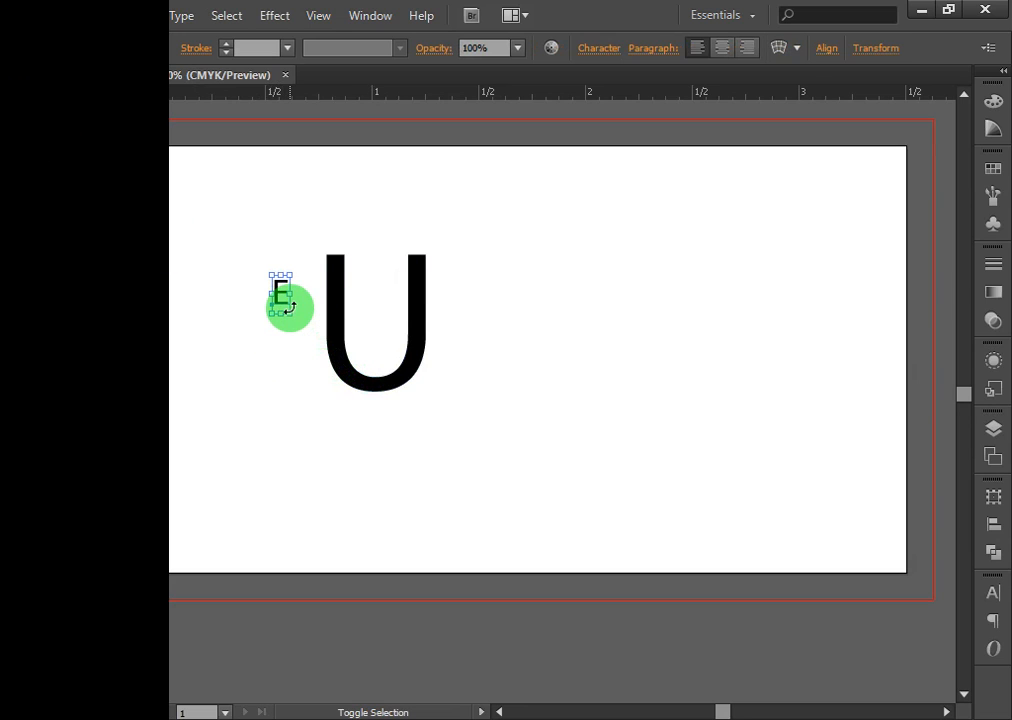
drag(289, 316, 517, 469)
drag(305, 368, 311, 321)
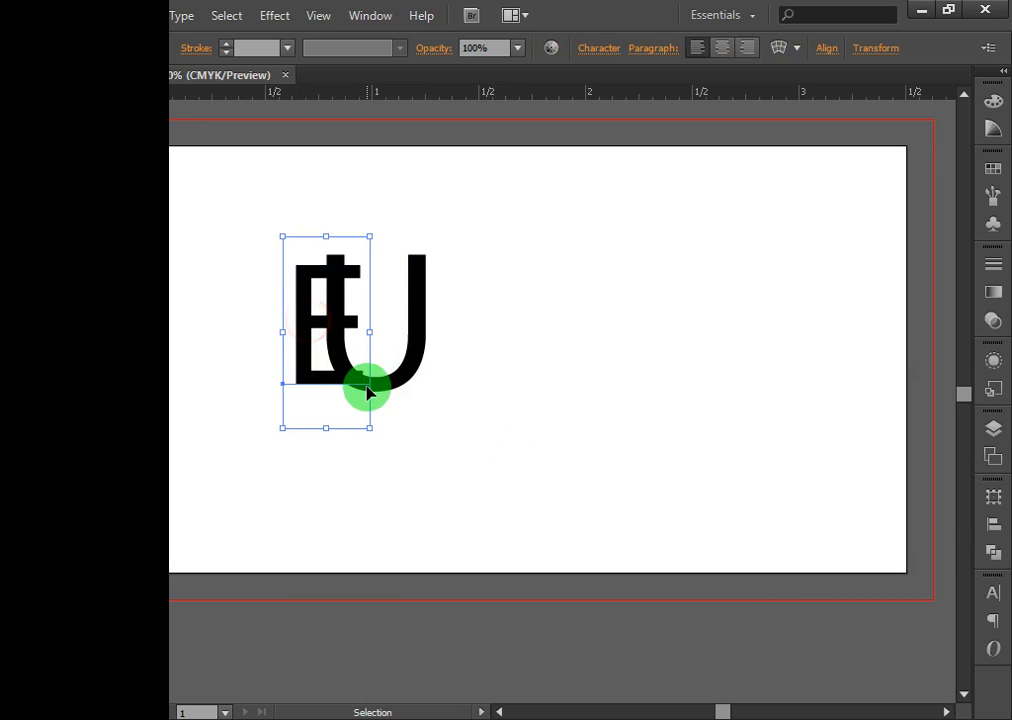
click(519, 393)
Move the E about 0.06 in right and 0.03 in up so its arms reach further into the U.
key(ctrl+space)
ctrl+click(361, 326)
ctrl+click(521, 376)
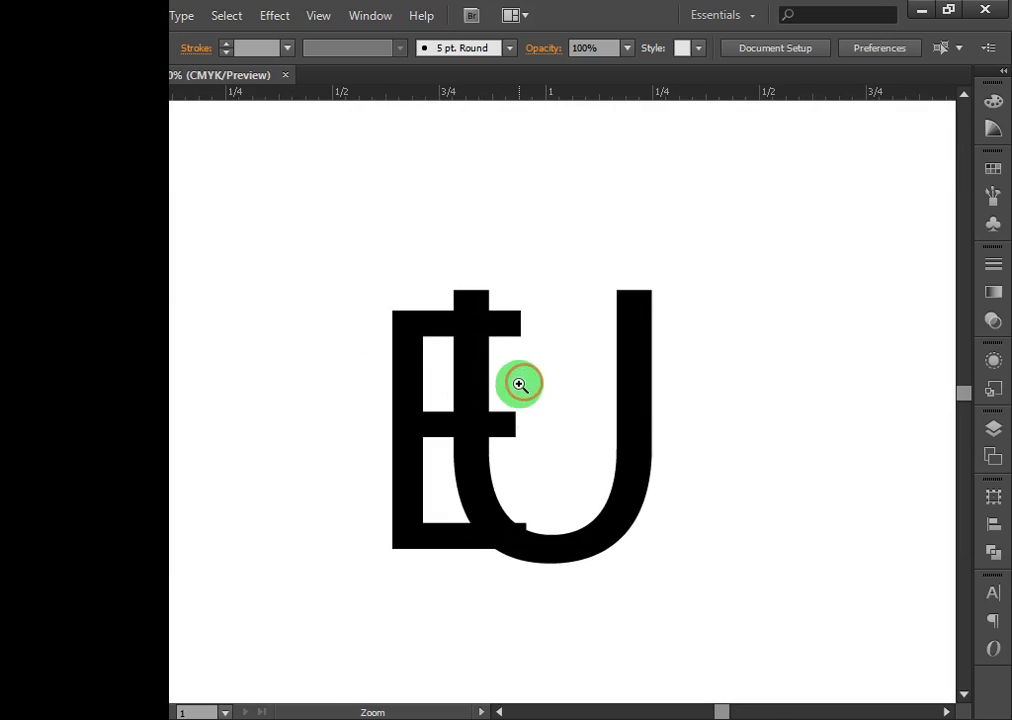
ctrl+click(520, 380)
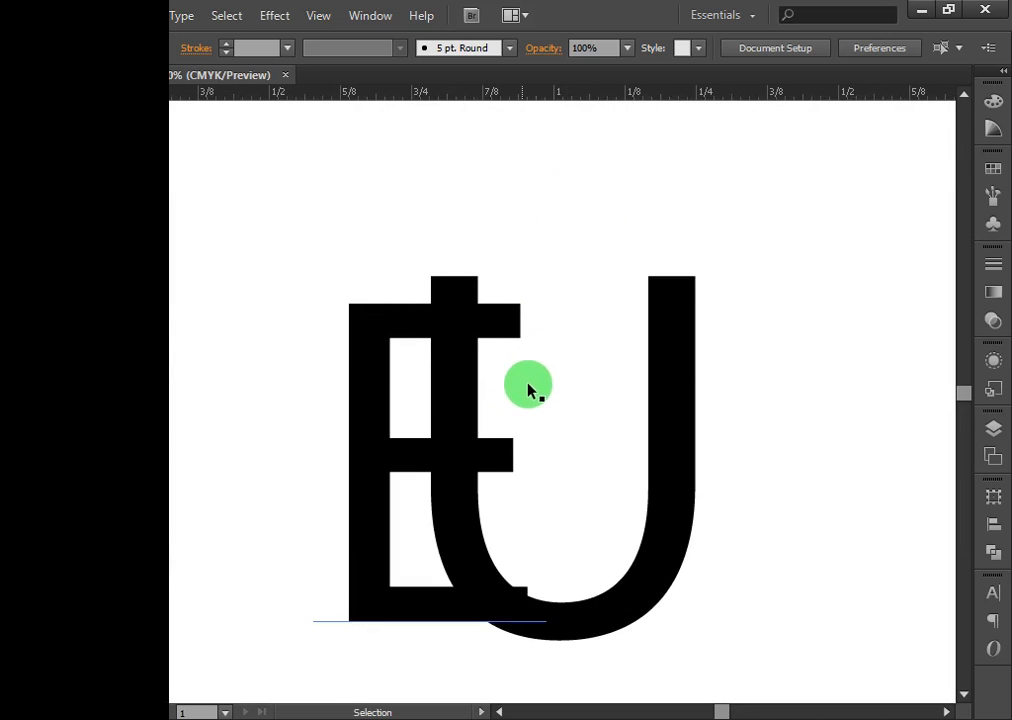
drag(505, 451, 520, 441)
click(603, 211)
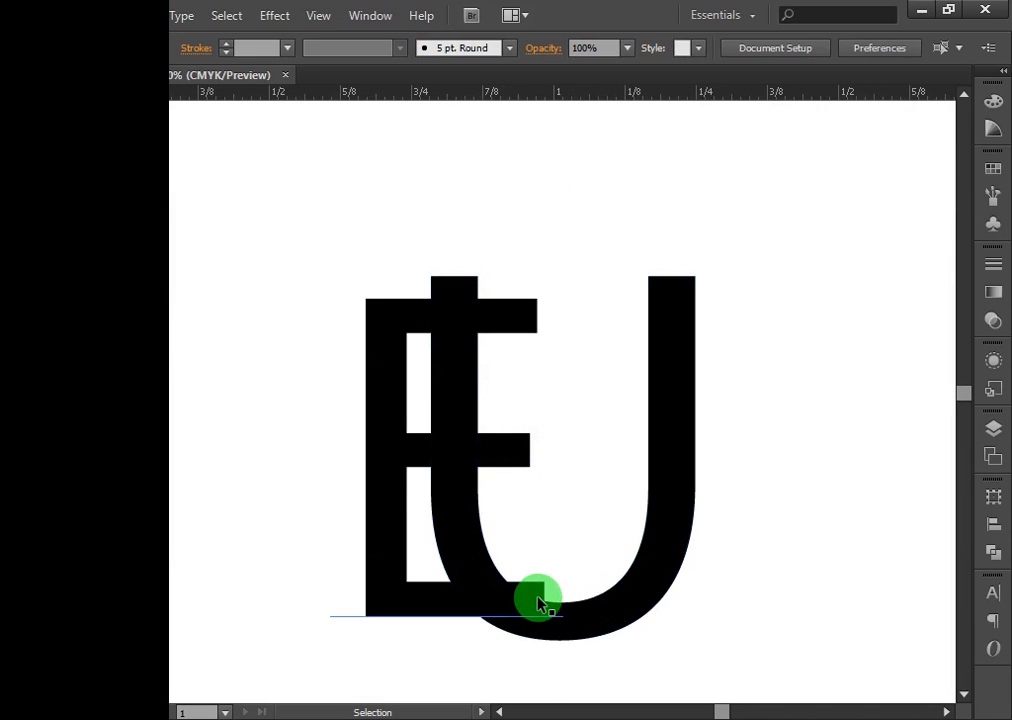
drag(531, 599, 555, 582)
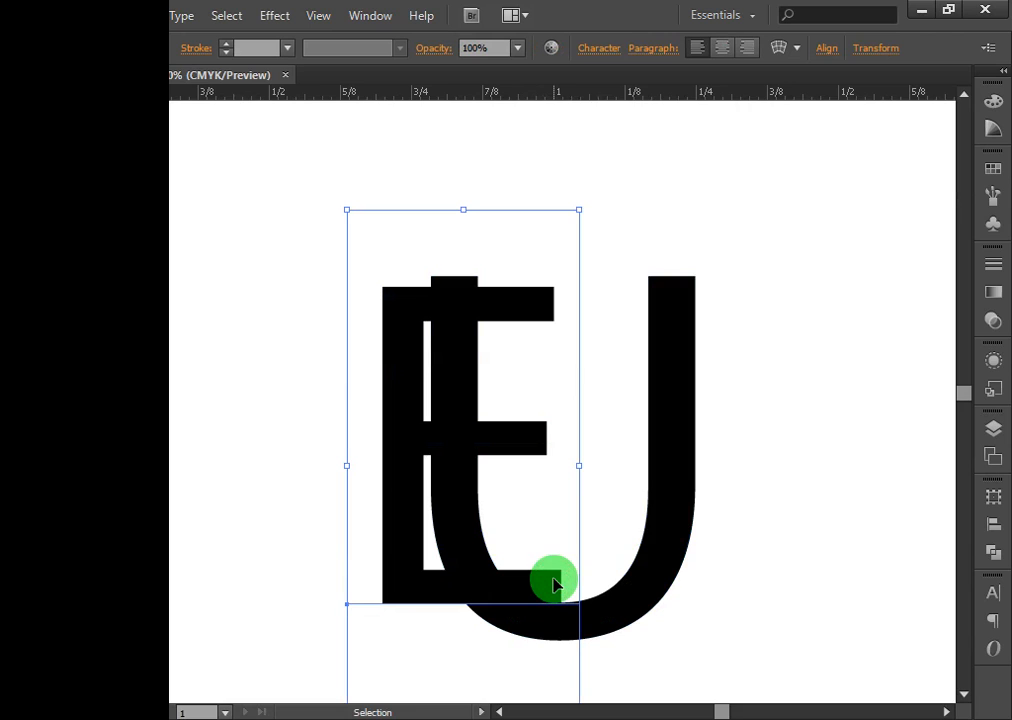
click(922, 431)
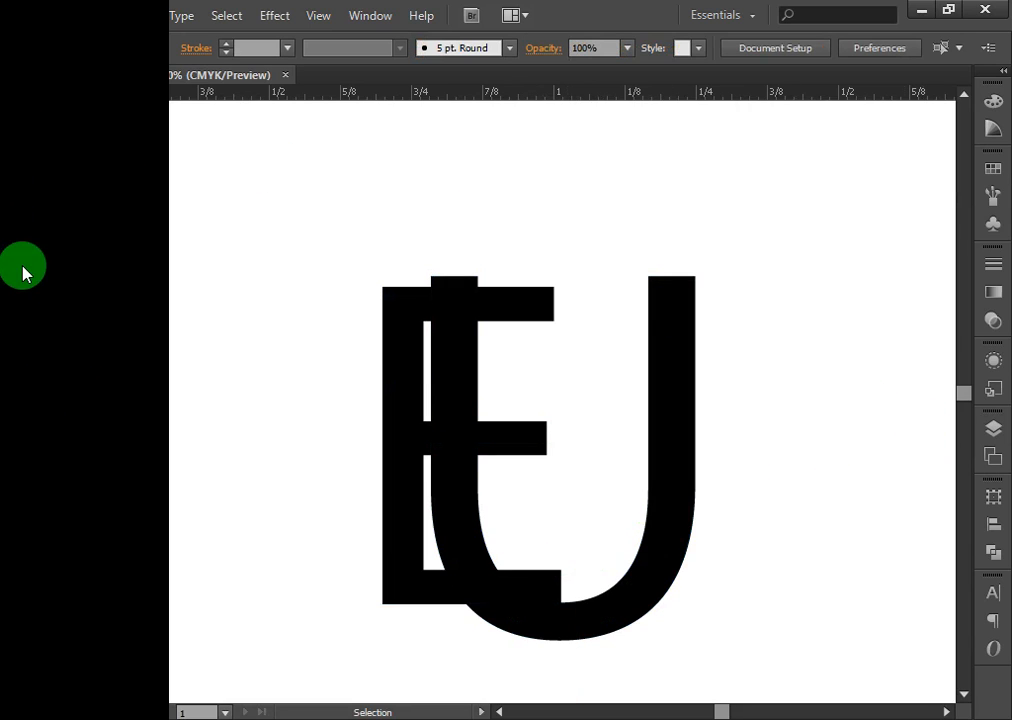
Stretch the E leftwards until its text box is about 0.54 in wide, keeping its height, and deselect it.
click(407, 360)
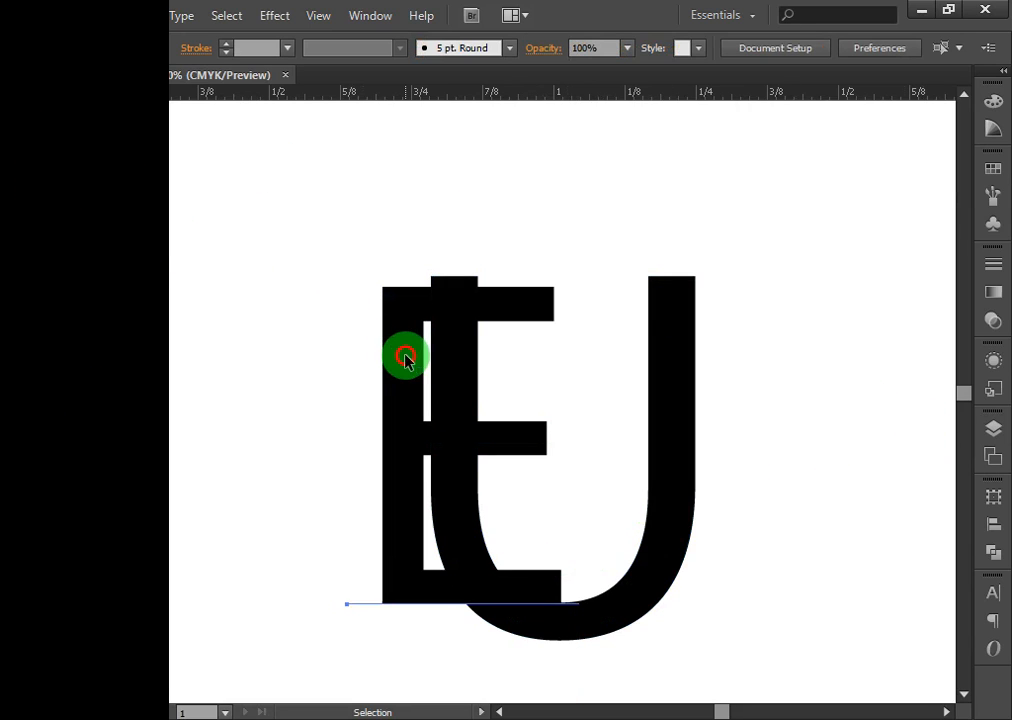
drag(346, 465, 267, 467)
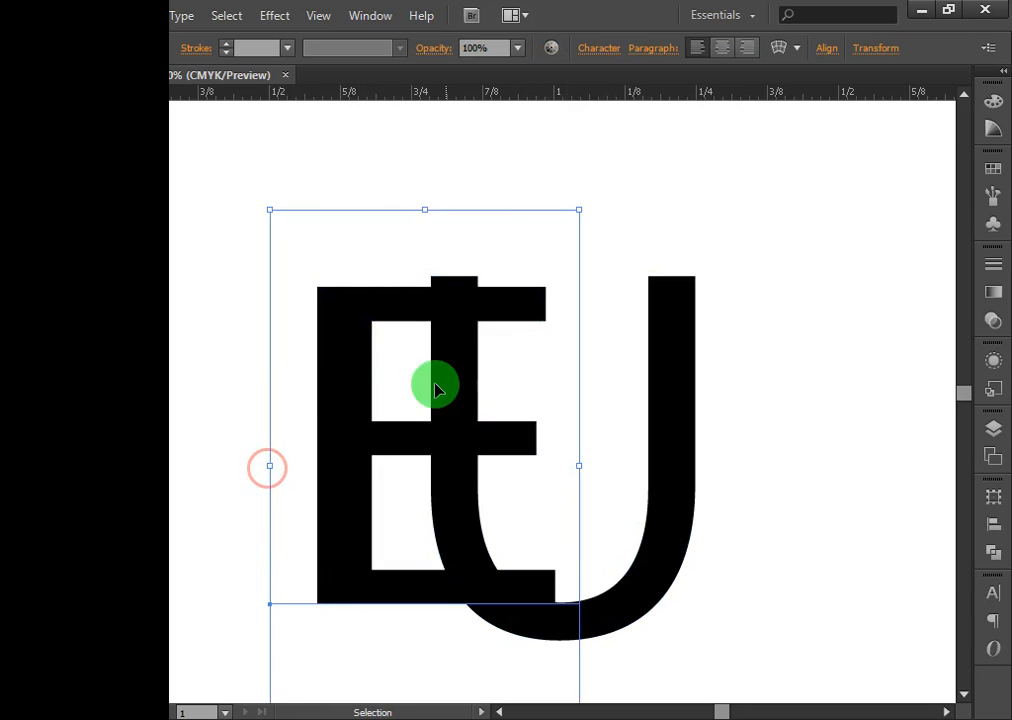
click(639, 192)
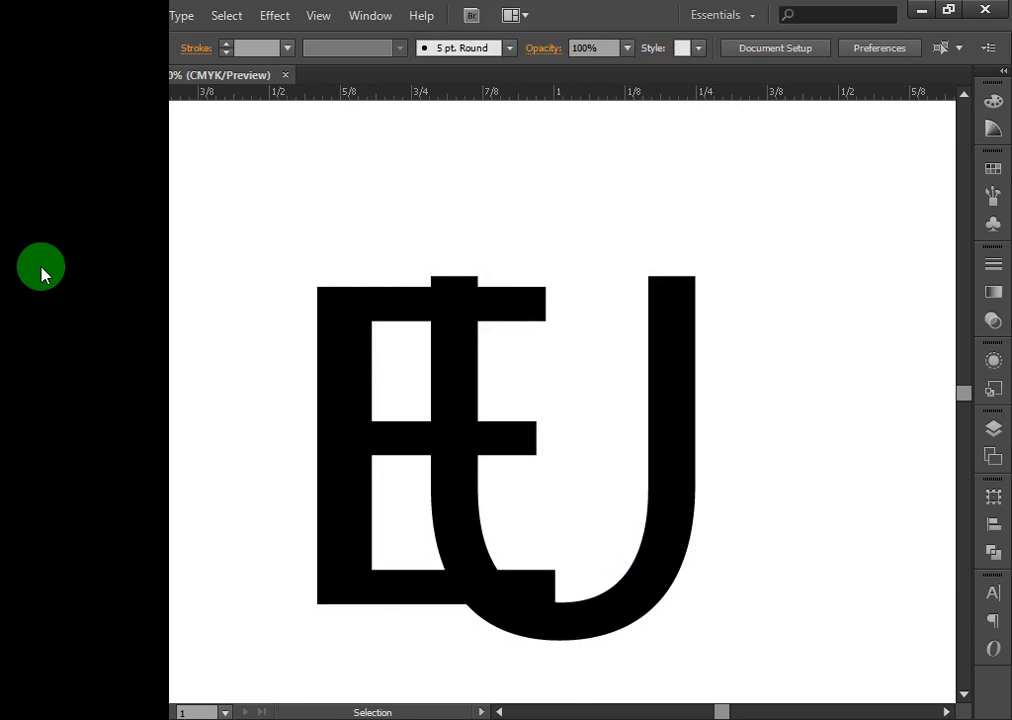
Draw a thin rectangle about 0.1 in wide across the U's left stem just above the E's top arm and fill it white.
drag(50, 178, 120, 178)
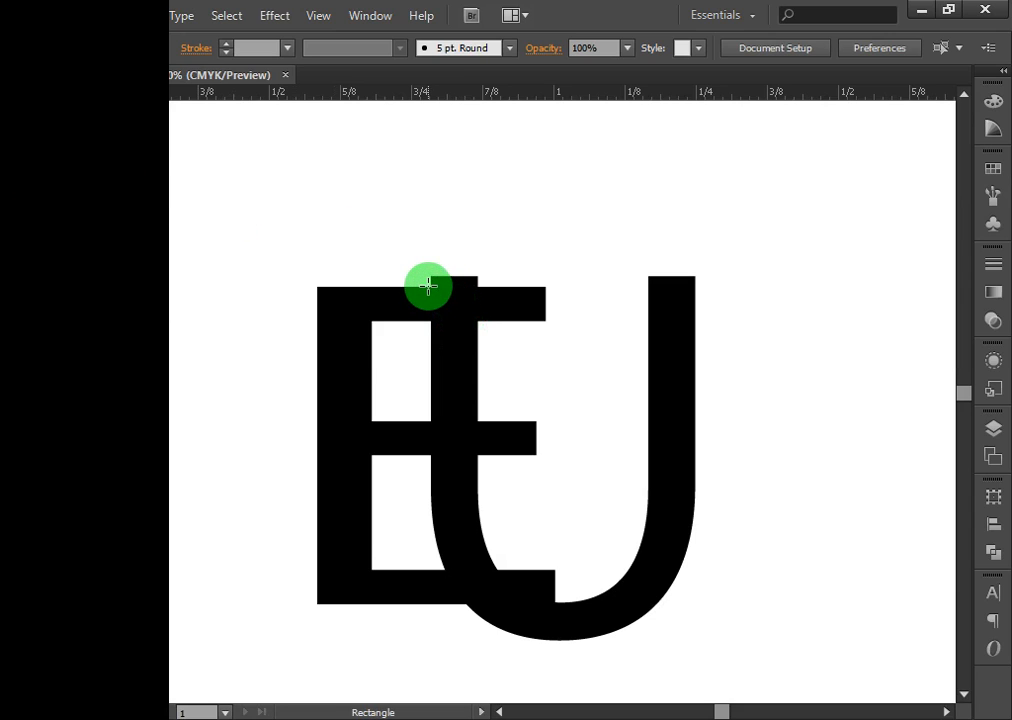
drag(428, 285, 490, 282)
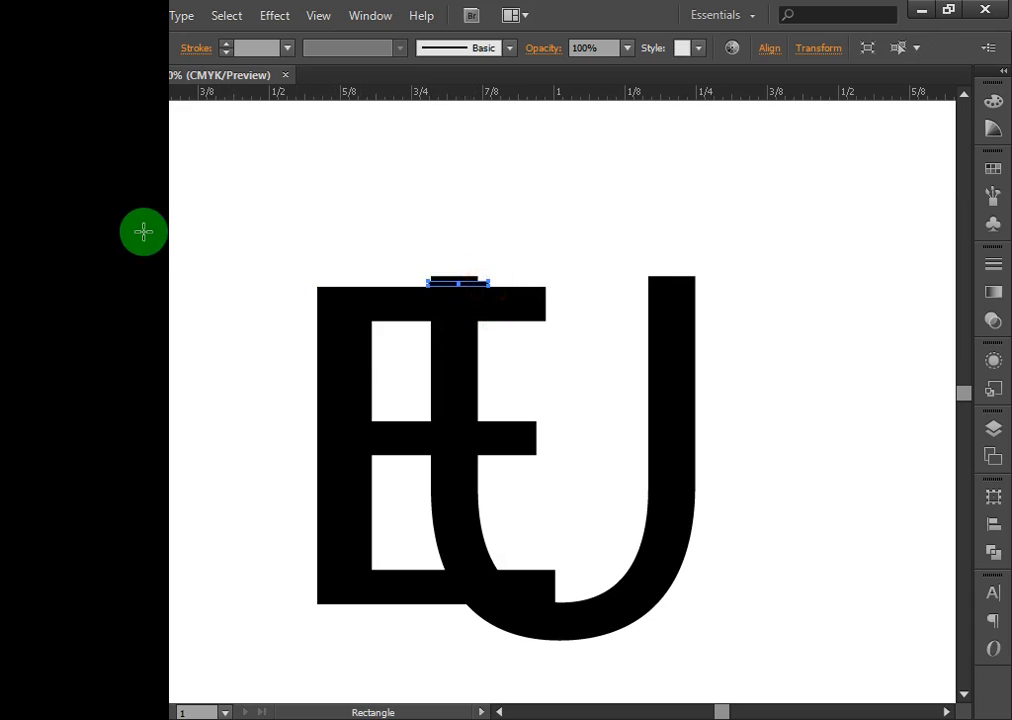
key(v)
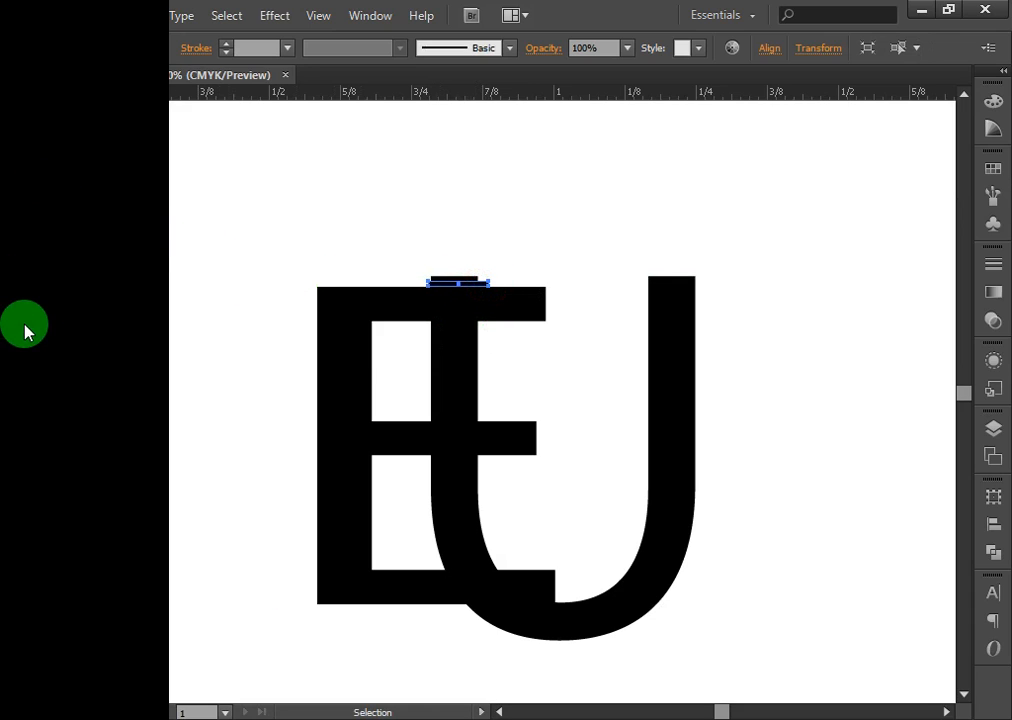
key(i)
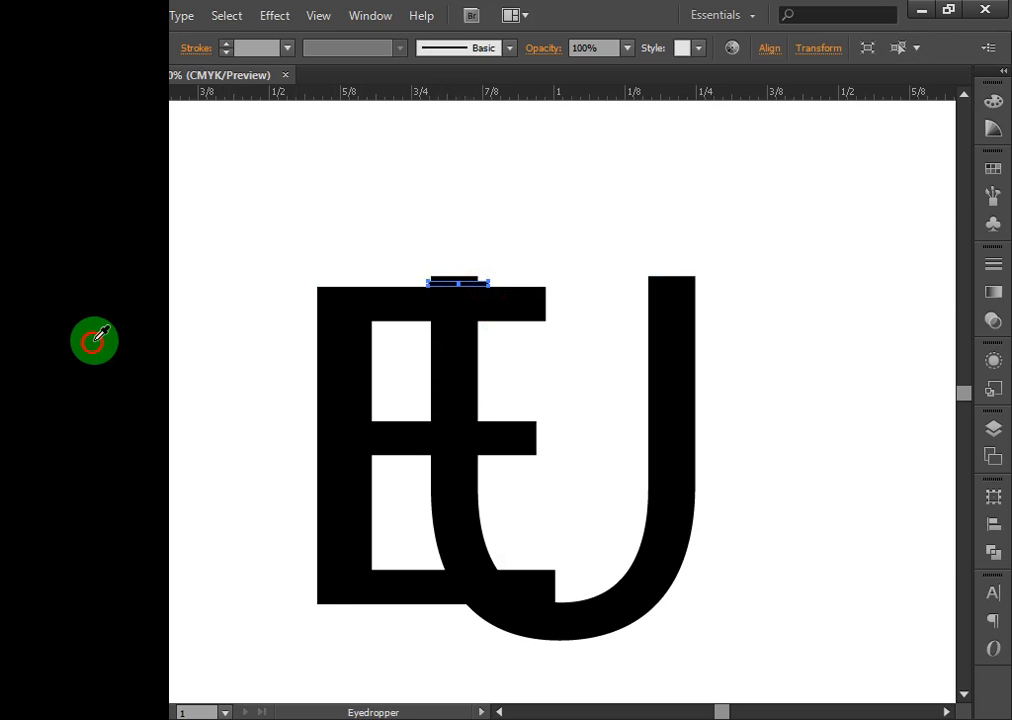
click(22, 104)
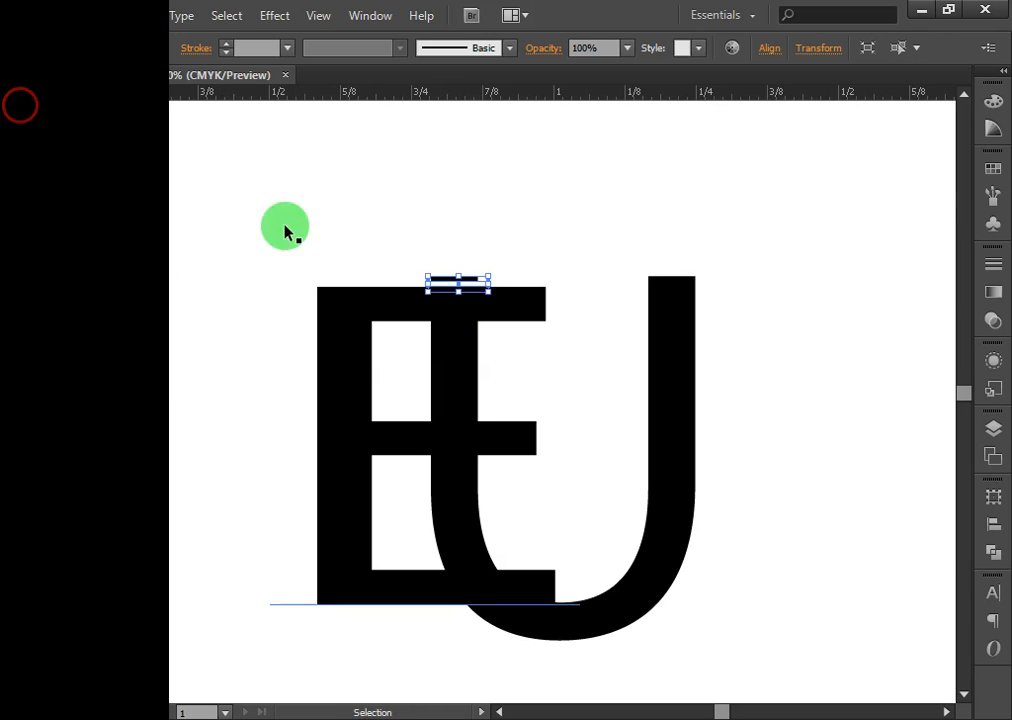
click(539, 348)
click(652, 198)
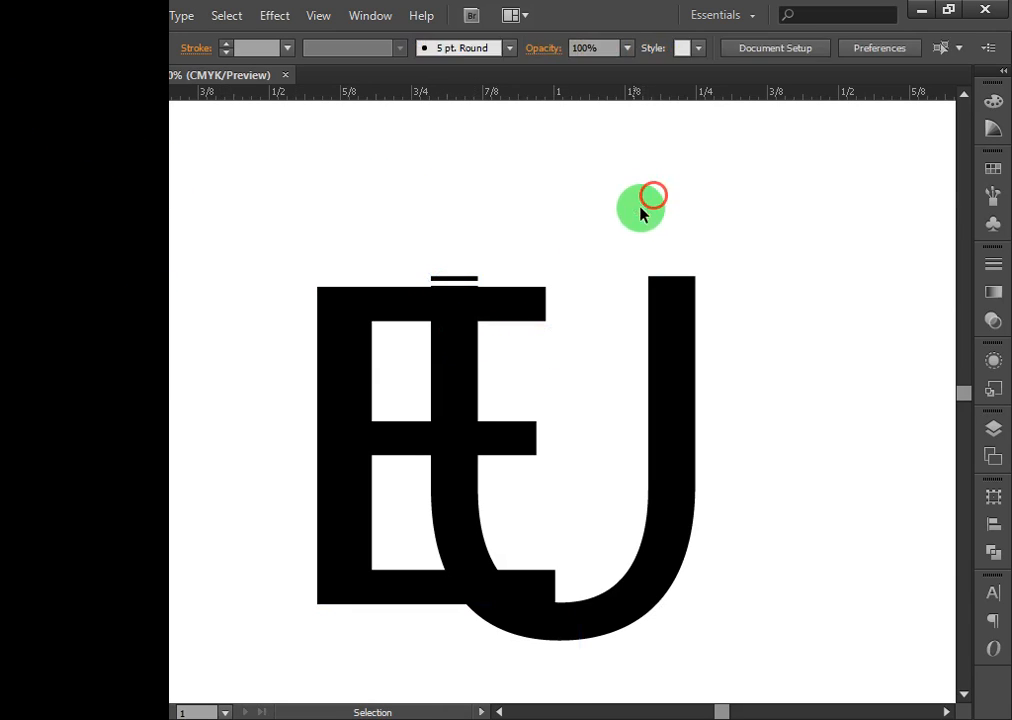
Draw a second thin rectangle about 0.1 in wide across the U's left stem directly below the E's top arm, filled white.
click(484, 314)
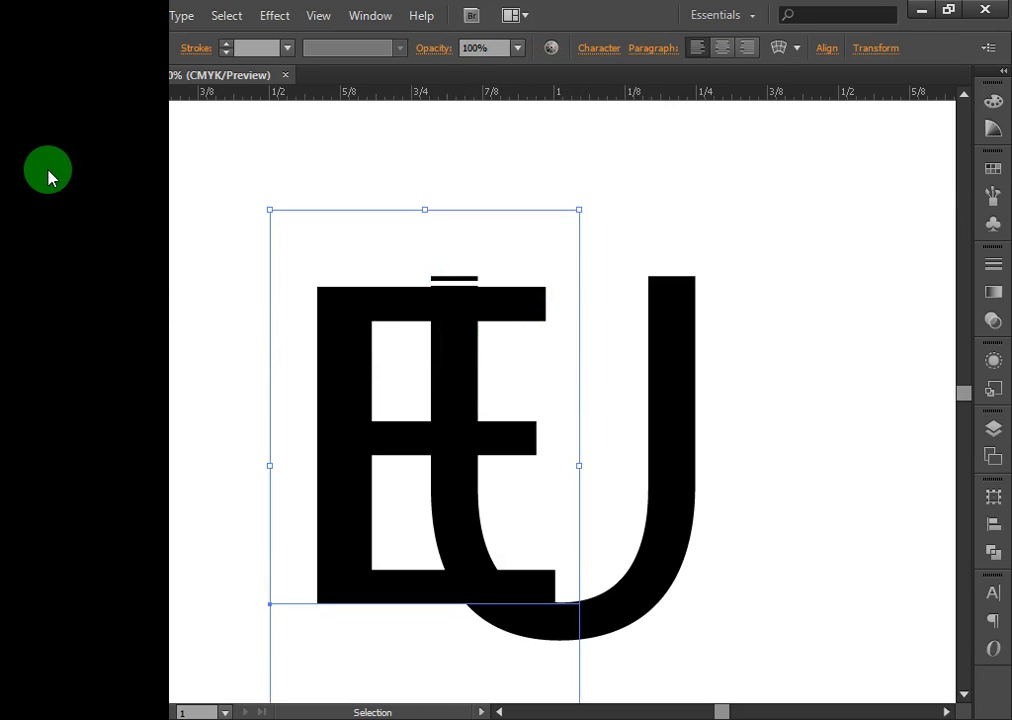
click(48, 177)
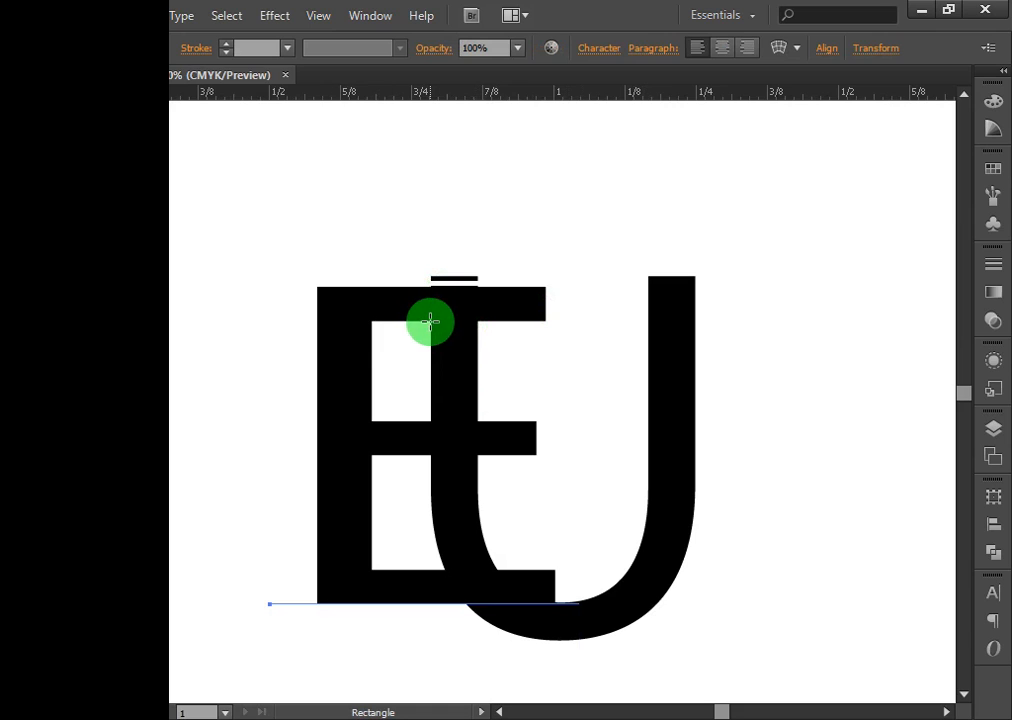
drag(430, 321, 490, 328)
key(v)
click(21, 342)
click(244, 223)
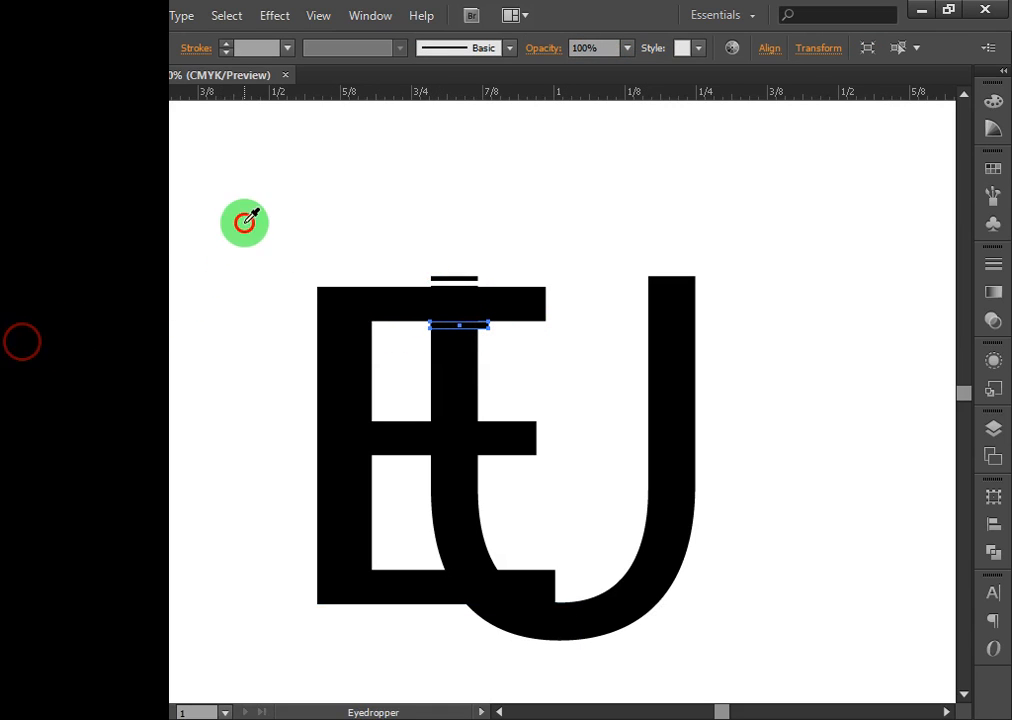
key(v)
click(50, 104)
click(583, 244)
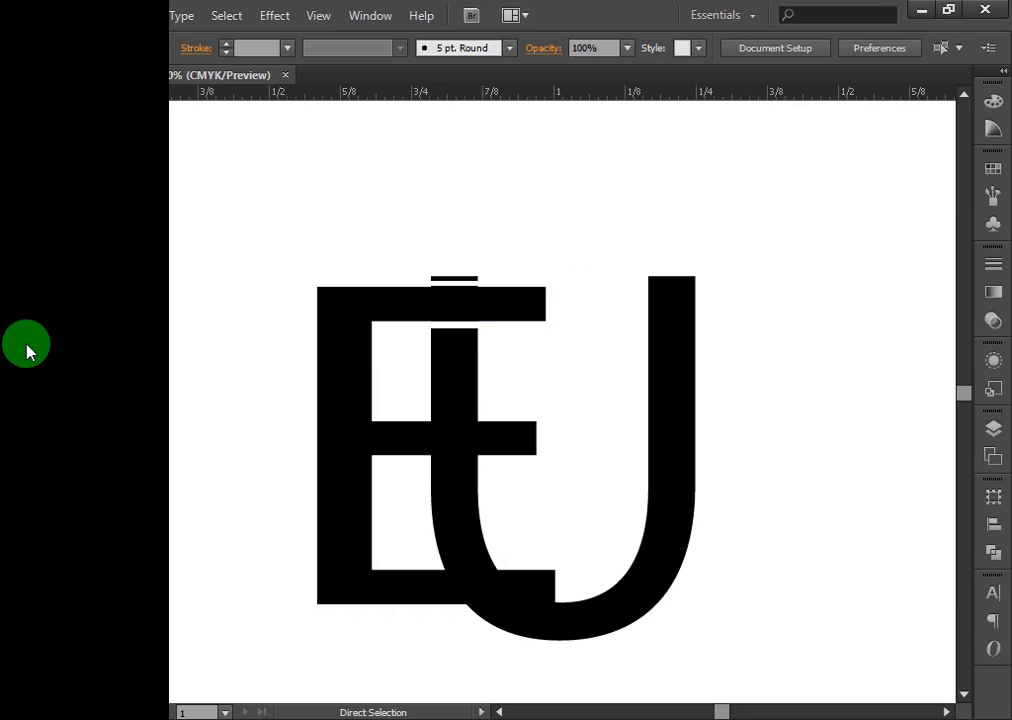
Draw two thin white rectangles about 0.1 in wide across the U's left stem, one above and one below the E's middle arm.
click(31, 208)
drag(428, 279, 489, 420)
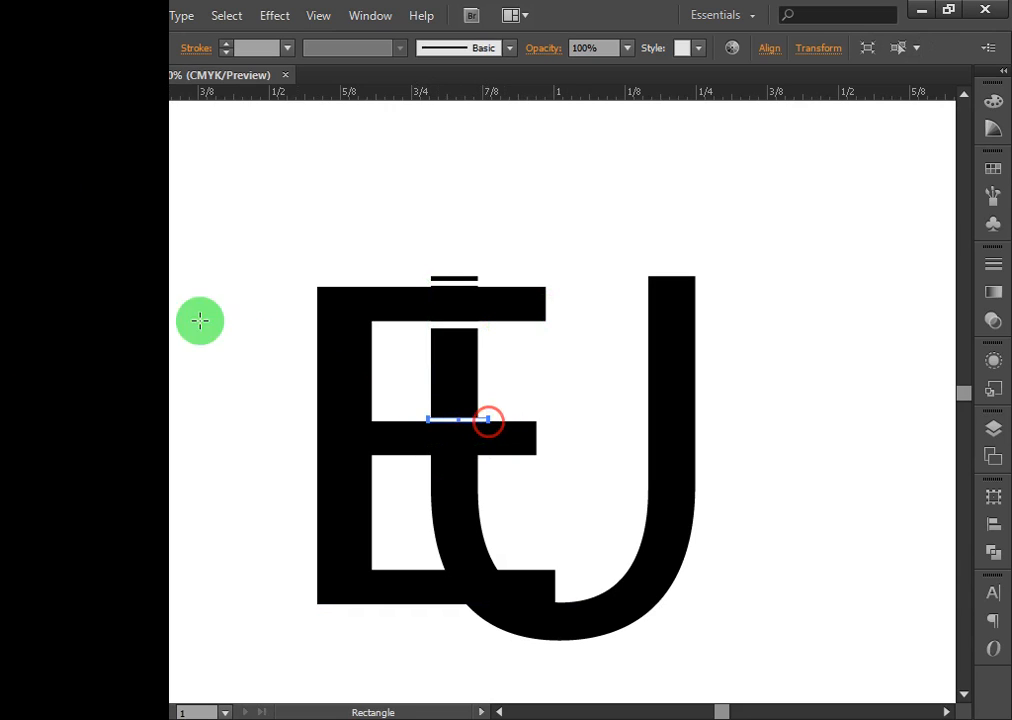
click(45, 308)
click(45, 308)
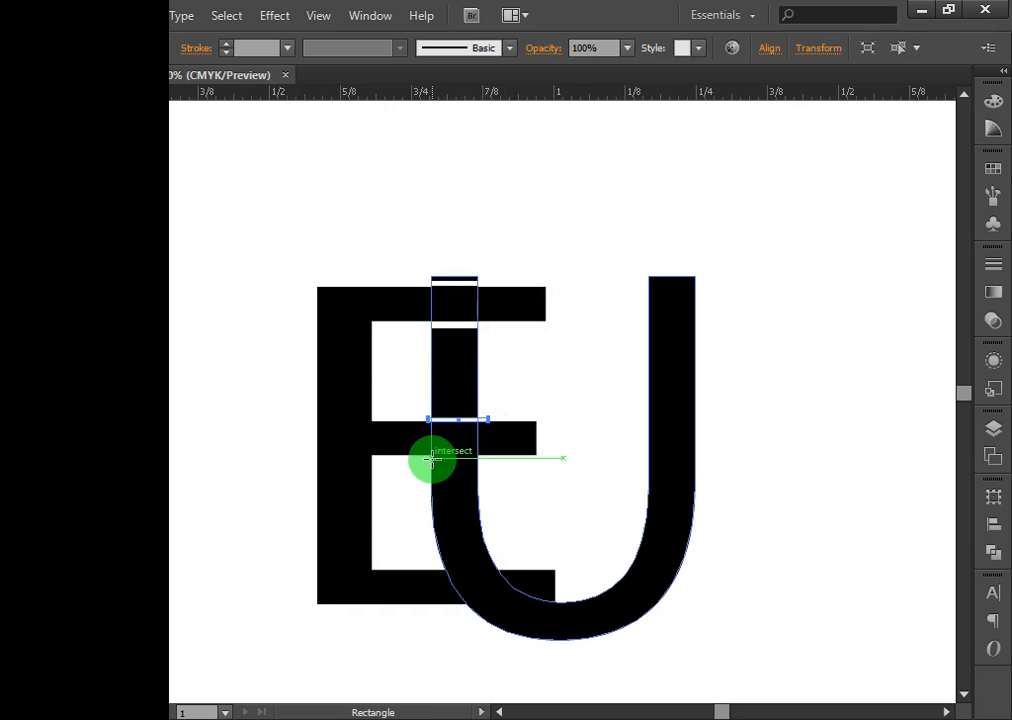
drag(428, 458, 485, 467)
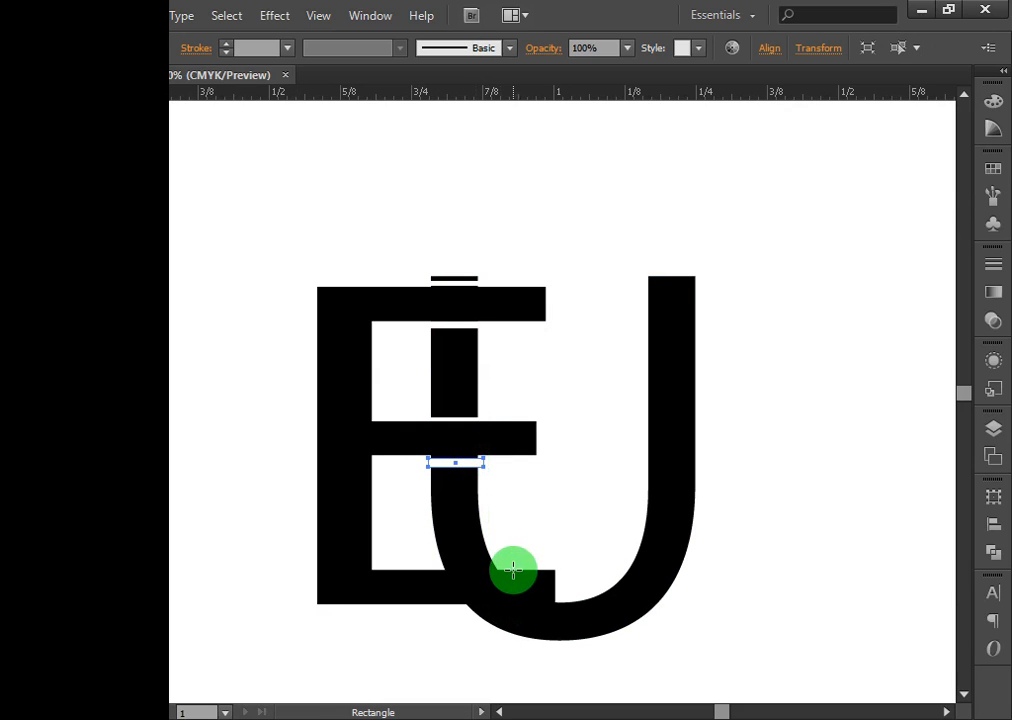
Draw thin white rectangles across the U's curve above and below the E's bottom arm, about 0.13 and 0.18 in wide, and deselect.
drag(505, 567, 430, 568)
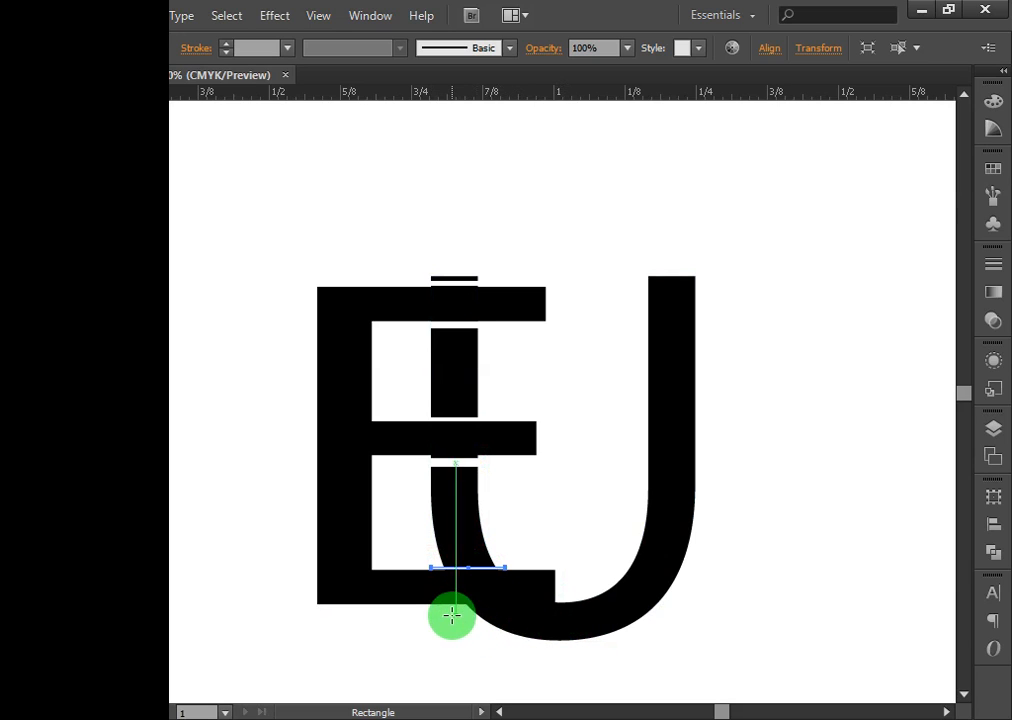
mouse_move(543, 607)
mouse_down()
mouse_move(576, 618)
mouse_move(570, 606)
mouse_up()
click(8, 117)
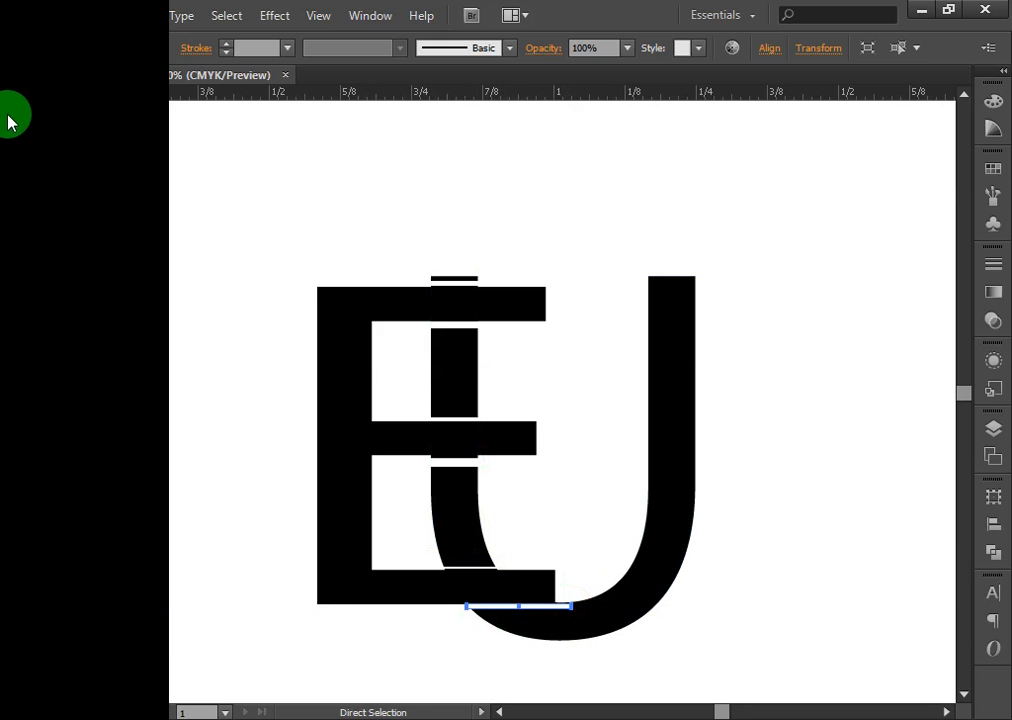
click(16, 104)
click(802, 455)
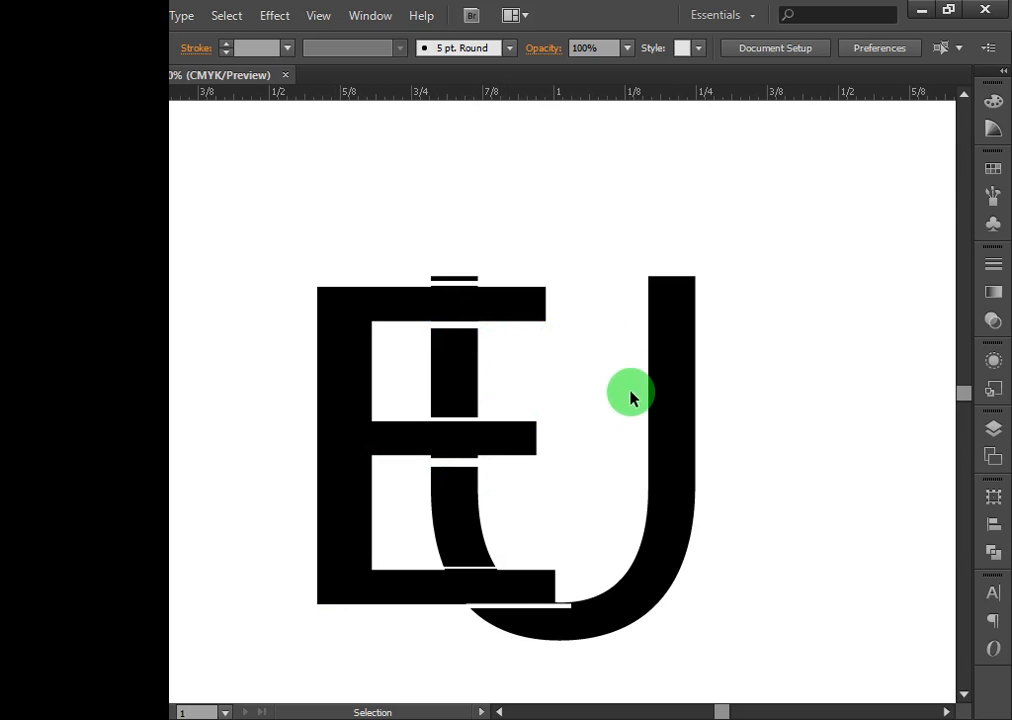
Delete the whole interlaced EU design, including the white rectangles, from the artboard.
drag(727, 275, 237, 670)
key(Delete)
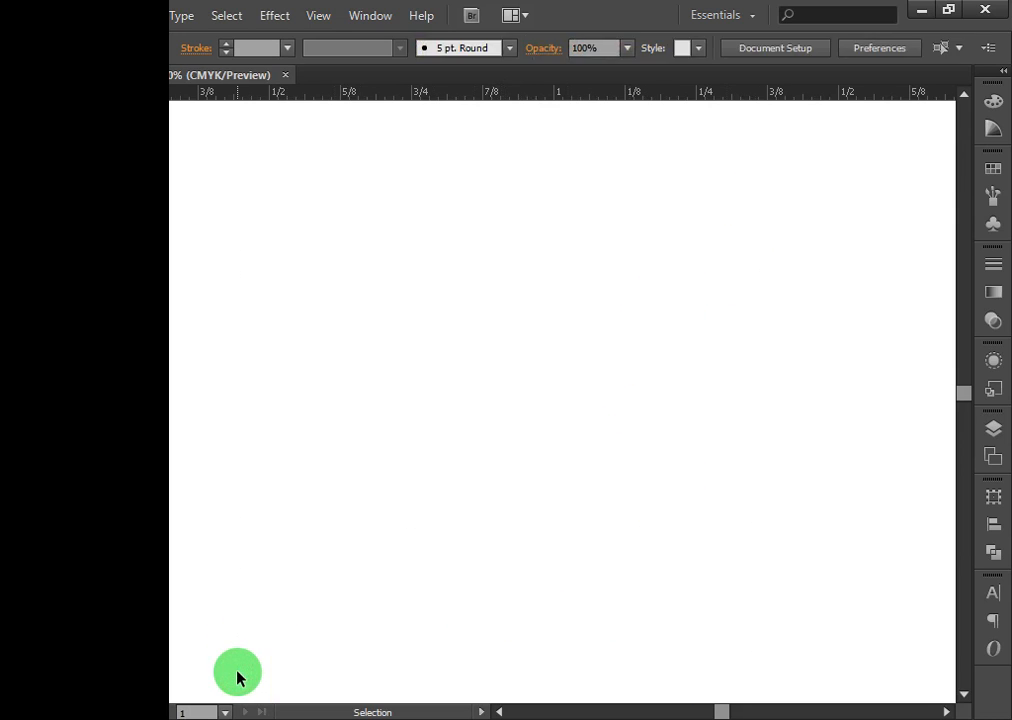
click(251, 539)
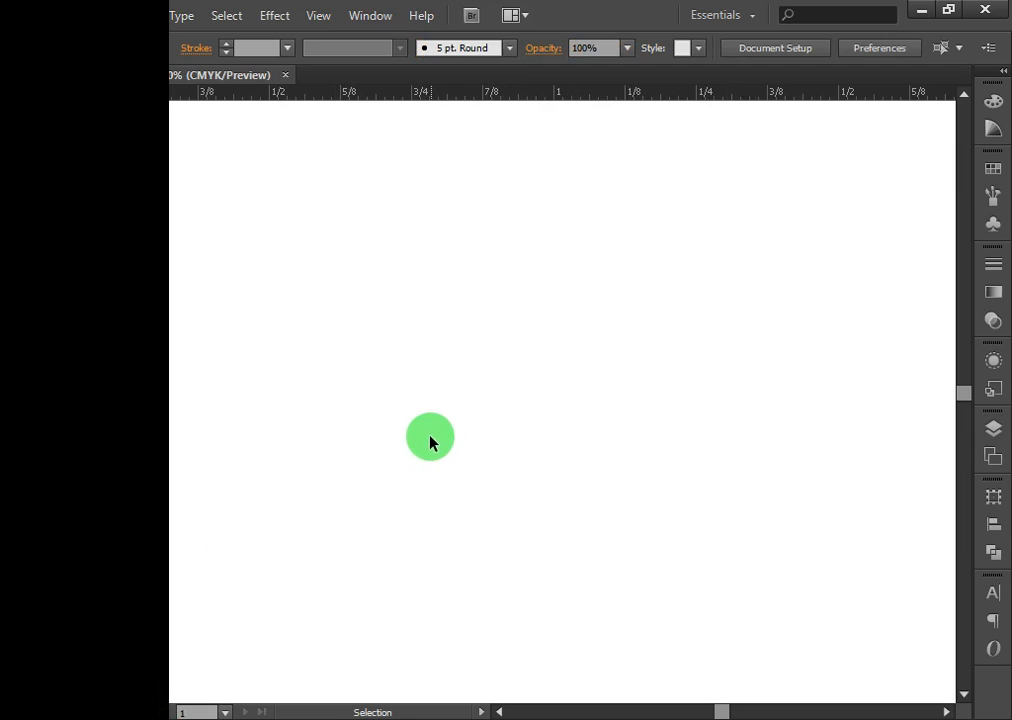
click(443, 428)
click(558, 354)
click(621, 298)
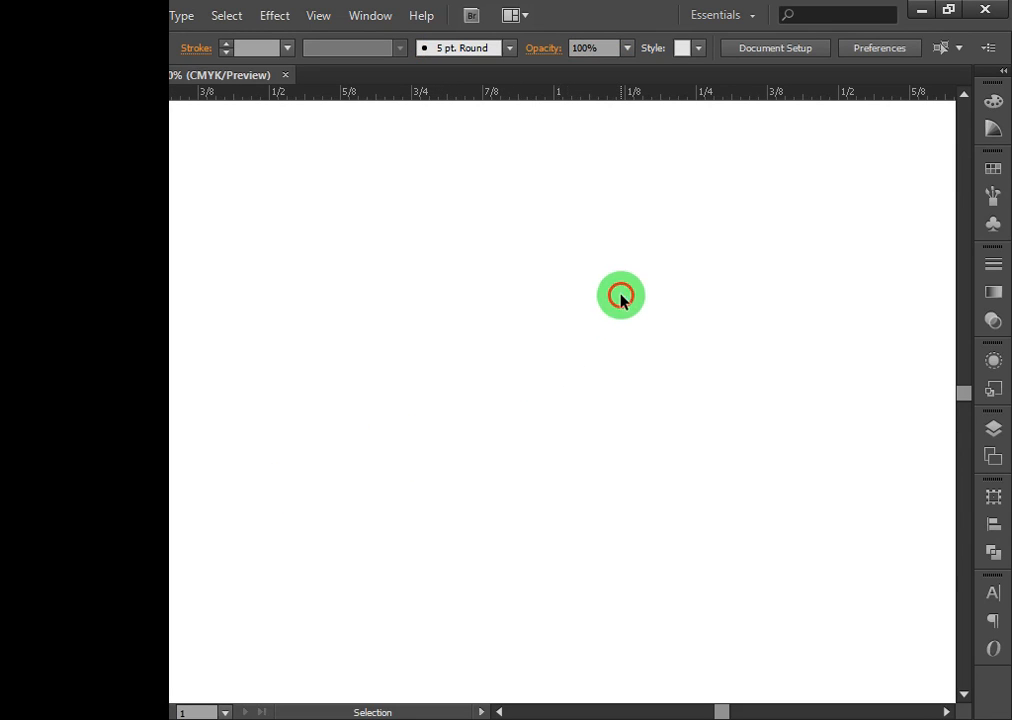